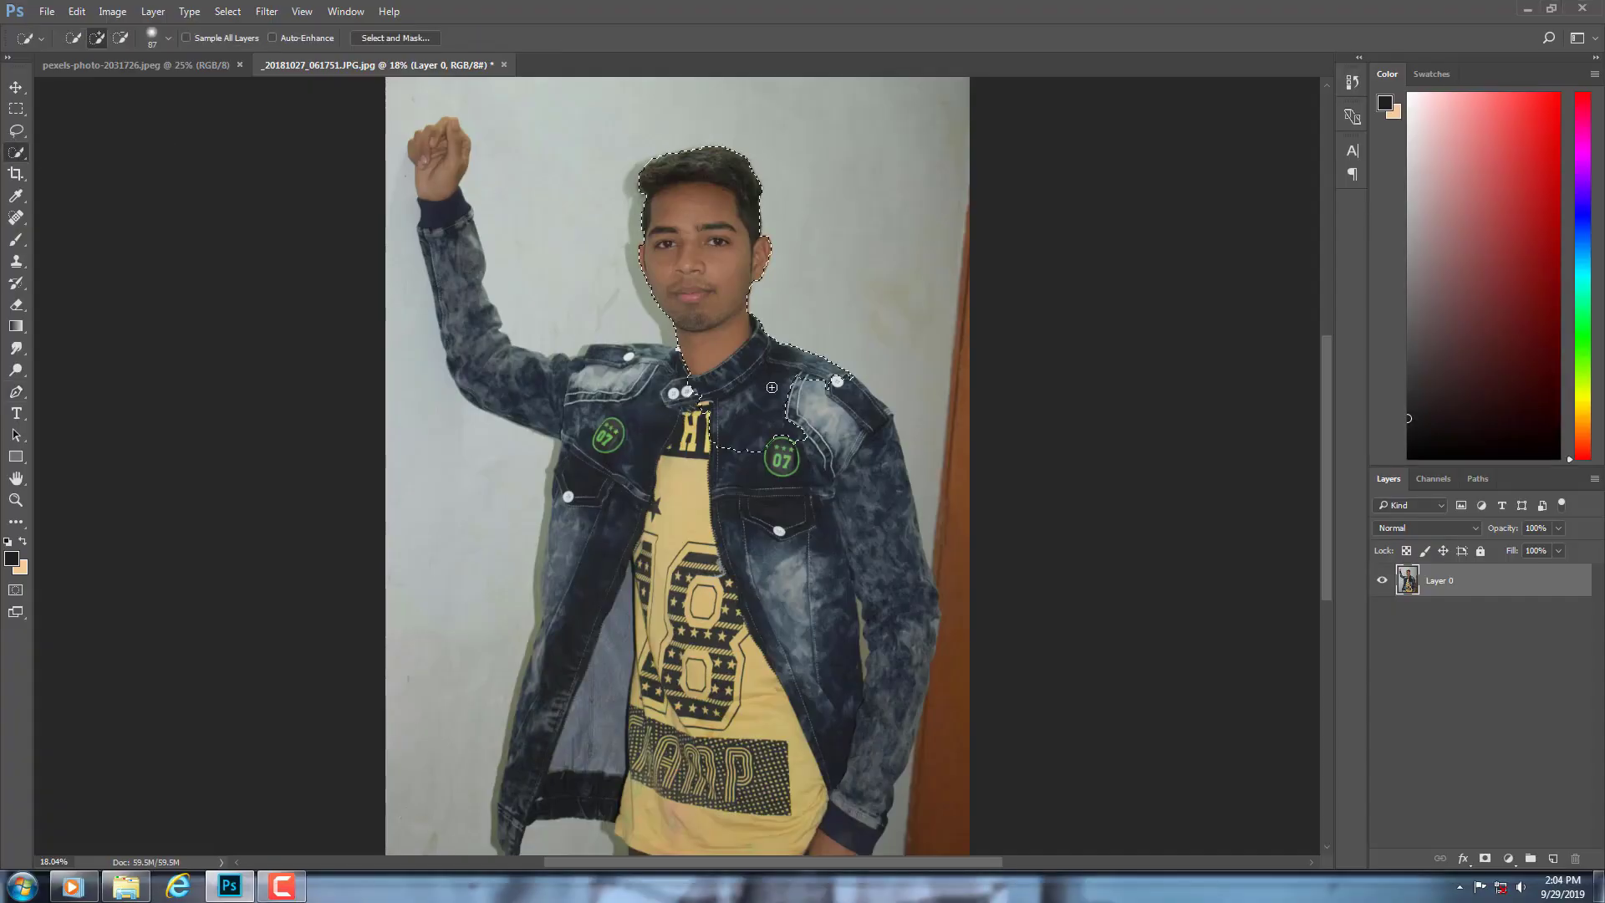
# - Quick-select the man's lower jacket and raised arm, then open Select and Mask (Ctrl+Alt+R)
pyautogui.moveTo(543, 753); pyautogui.dragTo(602, 635)
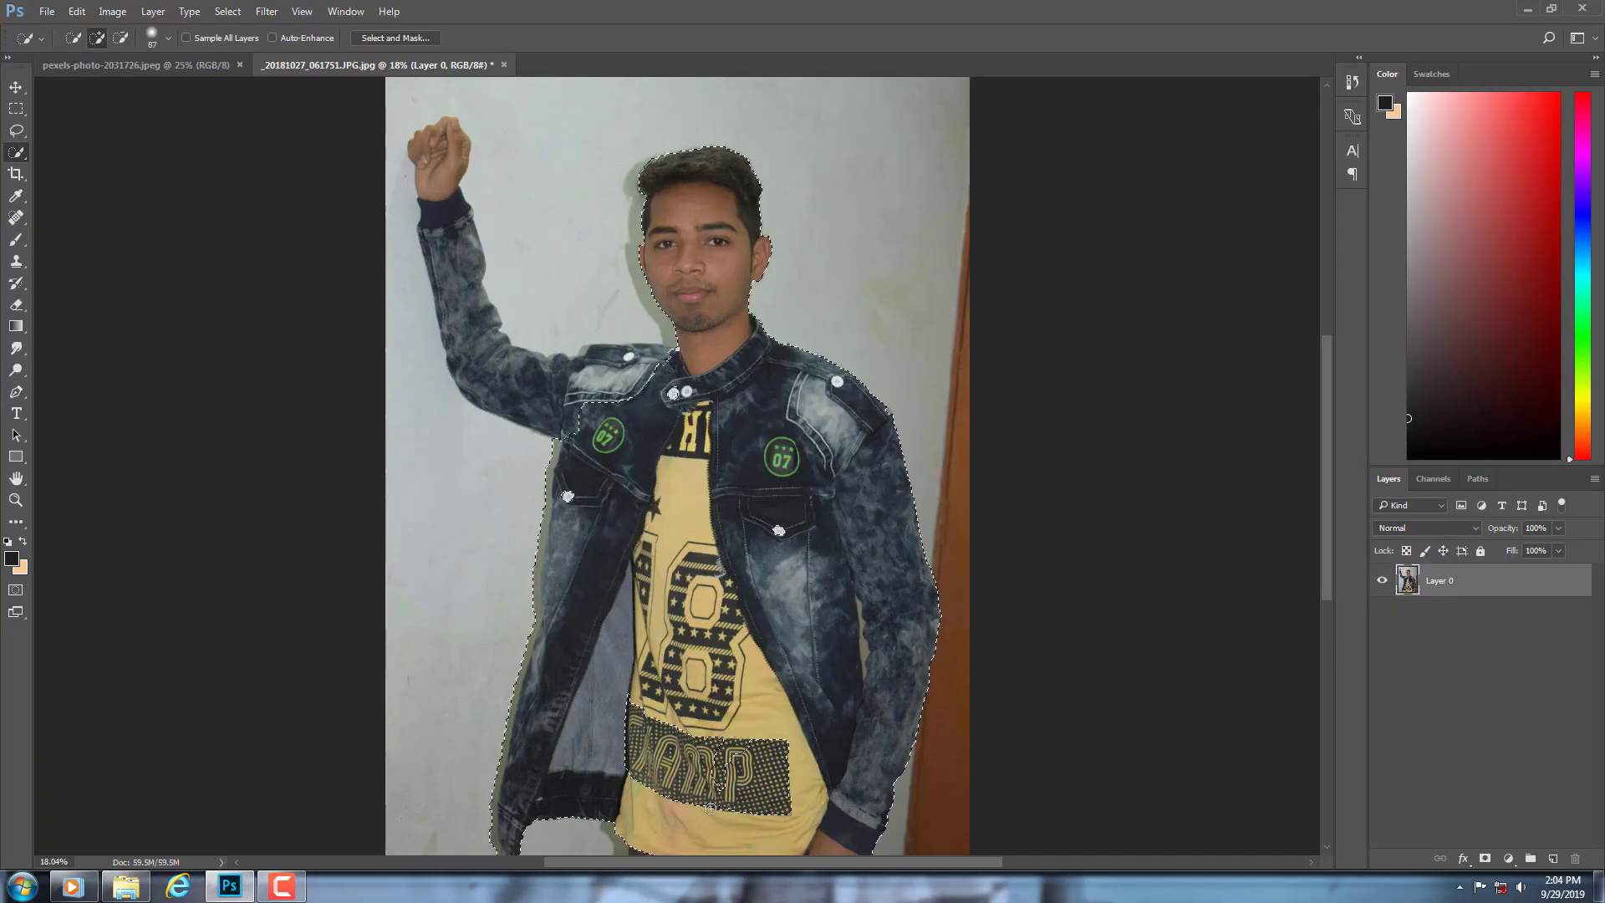
pyautogui.moveTo(615, 369); pyautogui.dragTo(456, 196)
pyautogui.scroll(3, 585, 376)
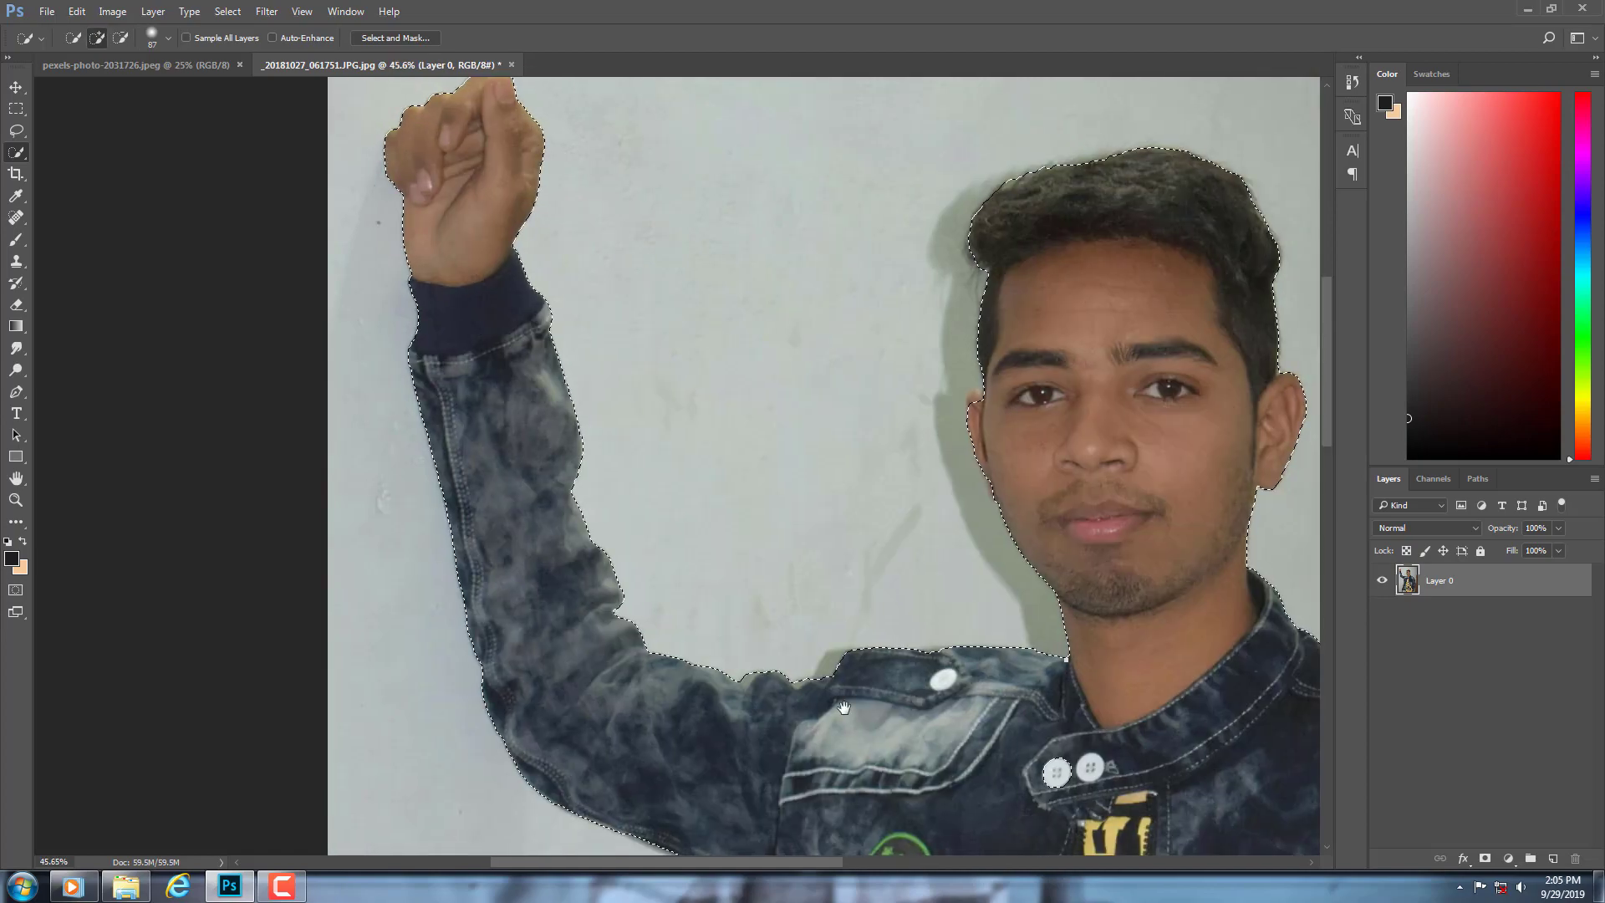
pyautogui.scroll(3, 711, 555)
pyautogui.scroll(-3, 711, 556)
pyautogui.scroll(4, 1009, 354)
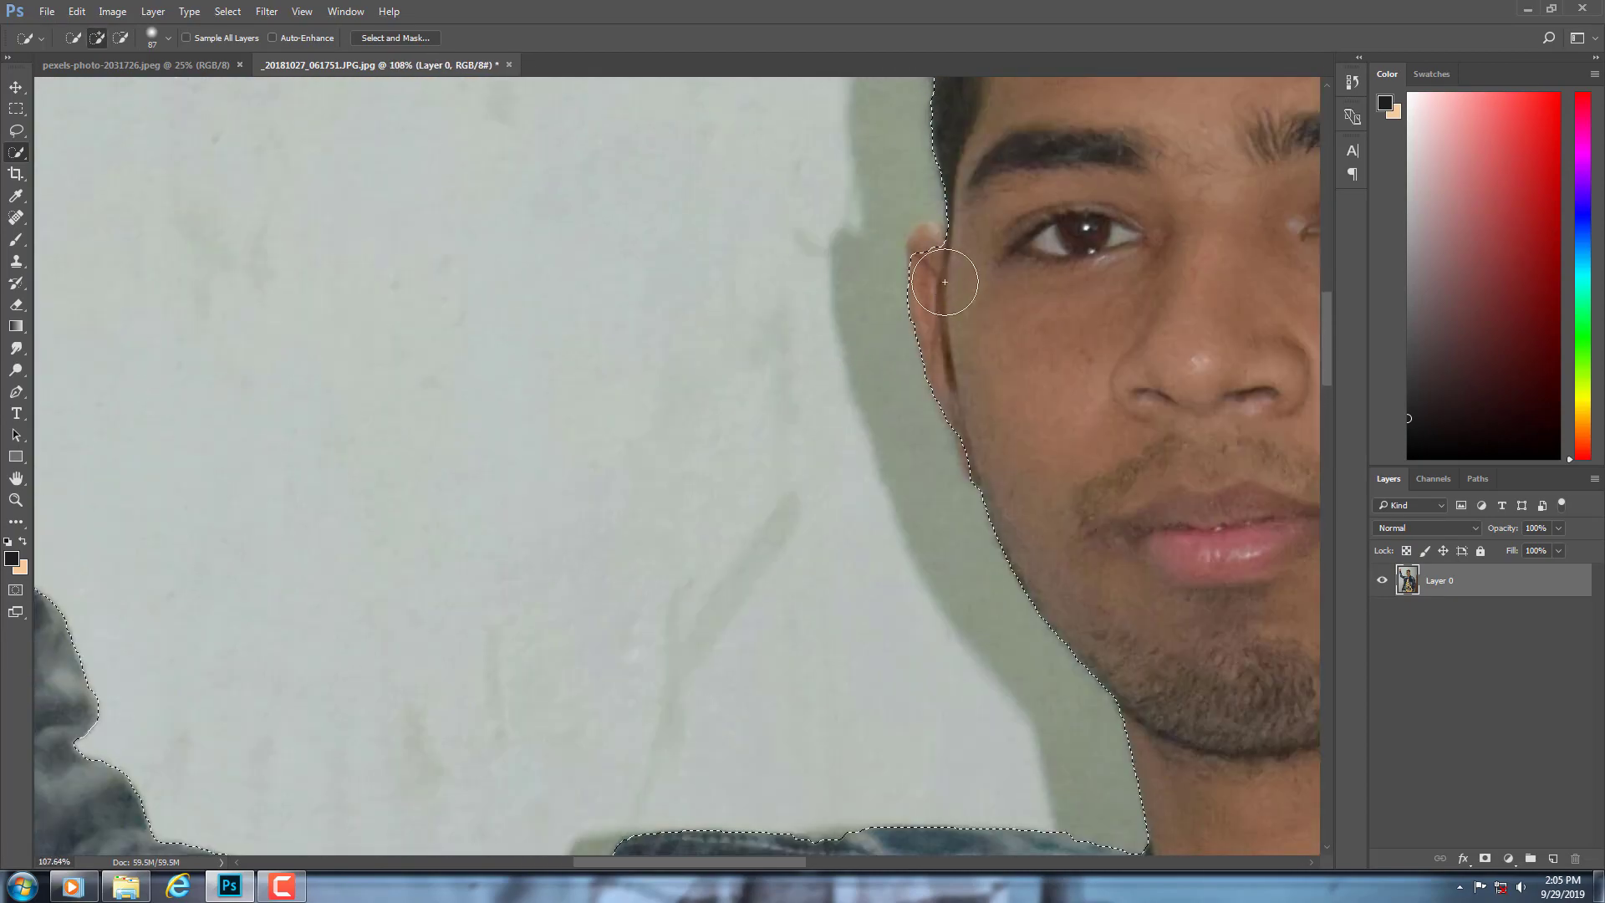
pyautogui.scroll(-3, 1008, 355)
pyautogui.scroll(2, 681, 376)
pyautogui.scroll(-3, 602, 587)
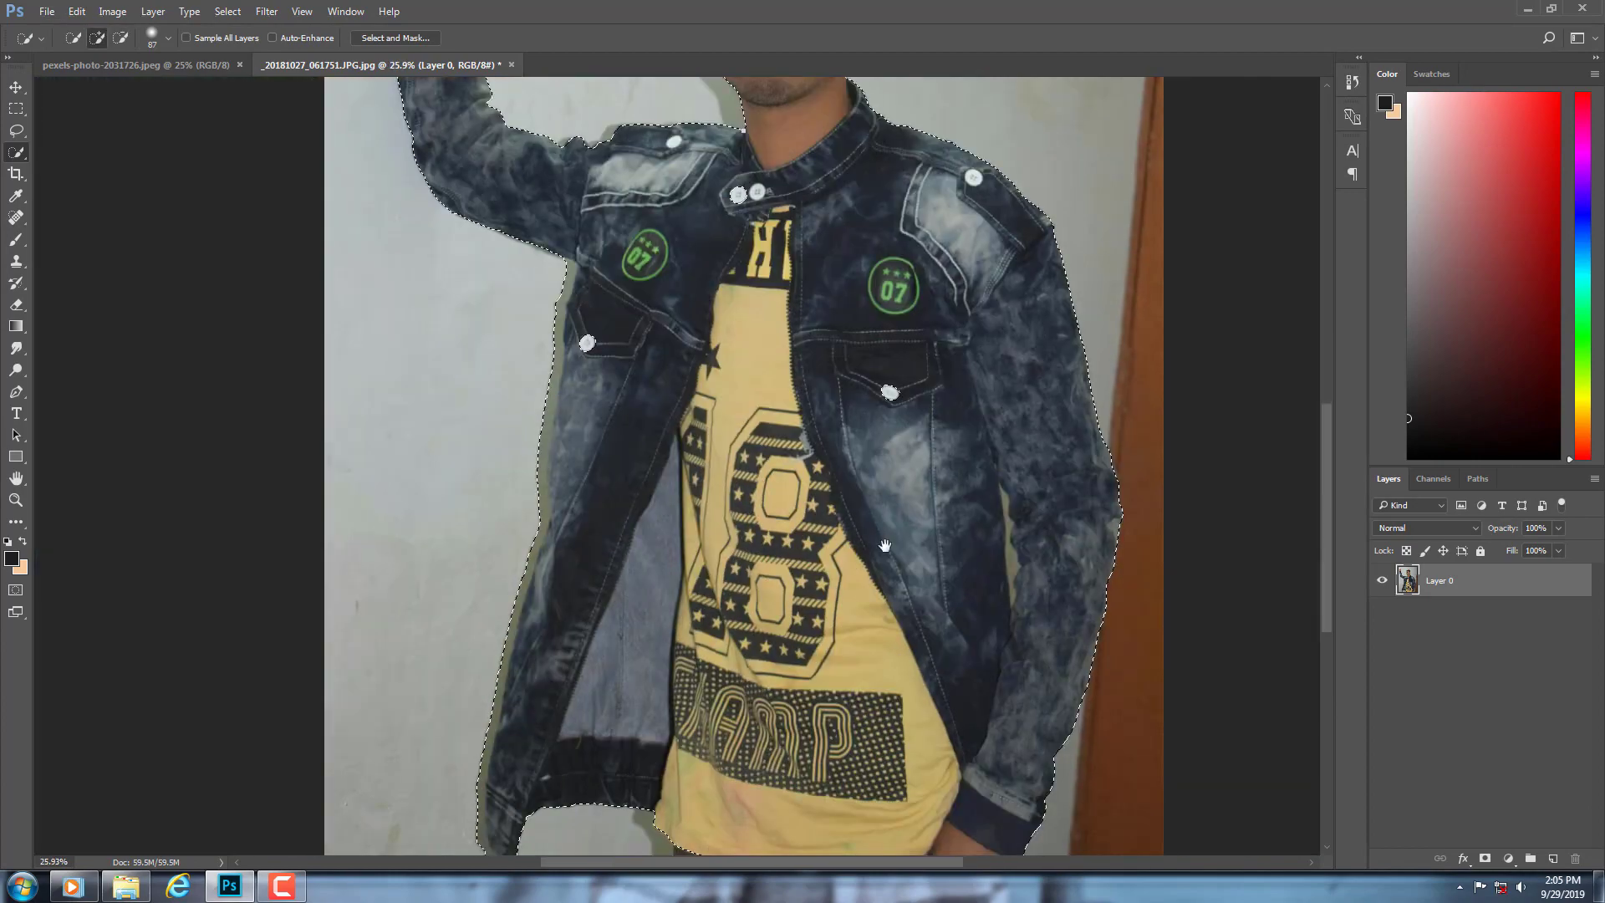
pyautogui.hotkey('ctrl', 'alt', 'r')
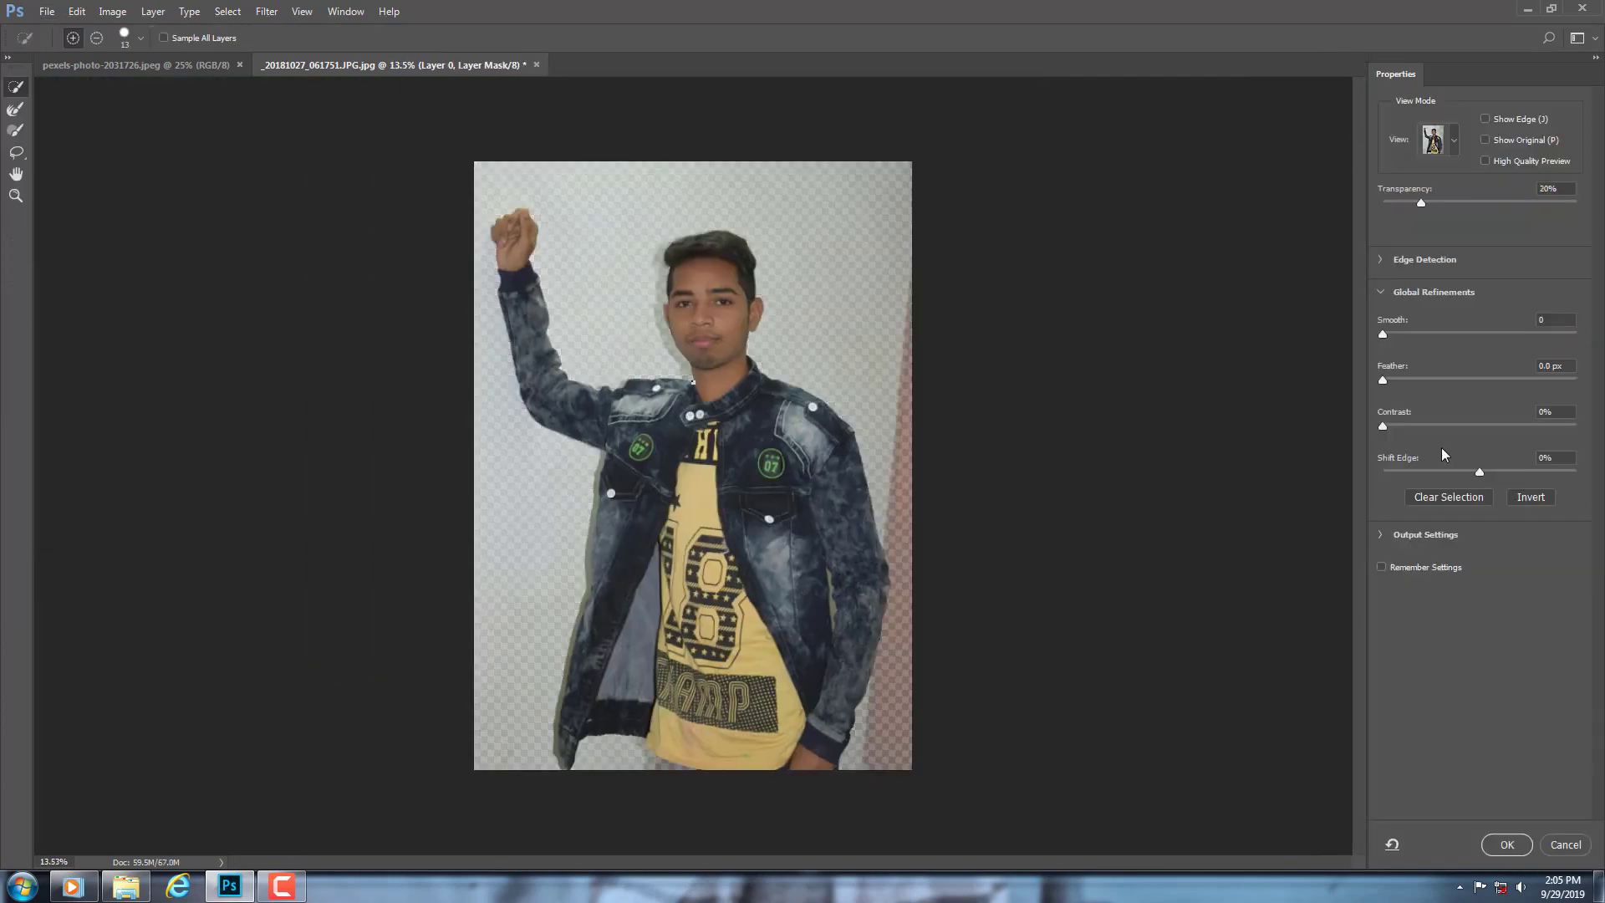
# - Accept the refined selection as a layer mask and apply the mask to the man layer
pyautogui.press('Return')
pyautogui.rightClick(1433, 580)
pyautogui.click(1468, 630)
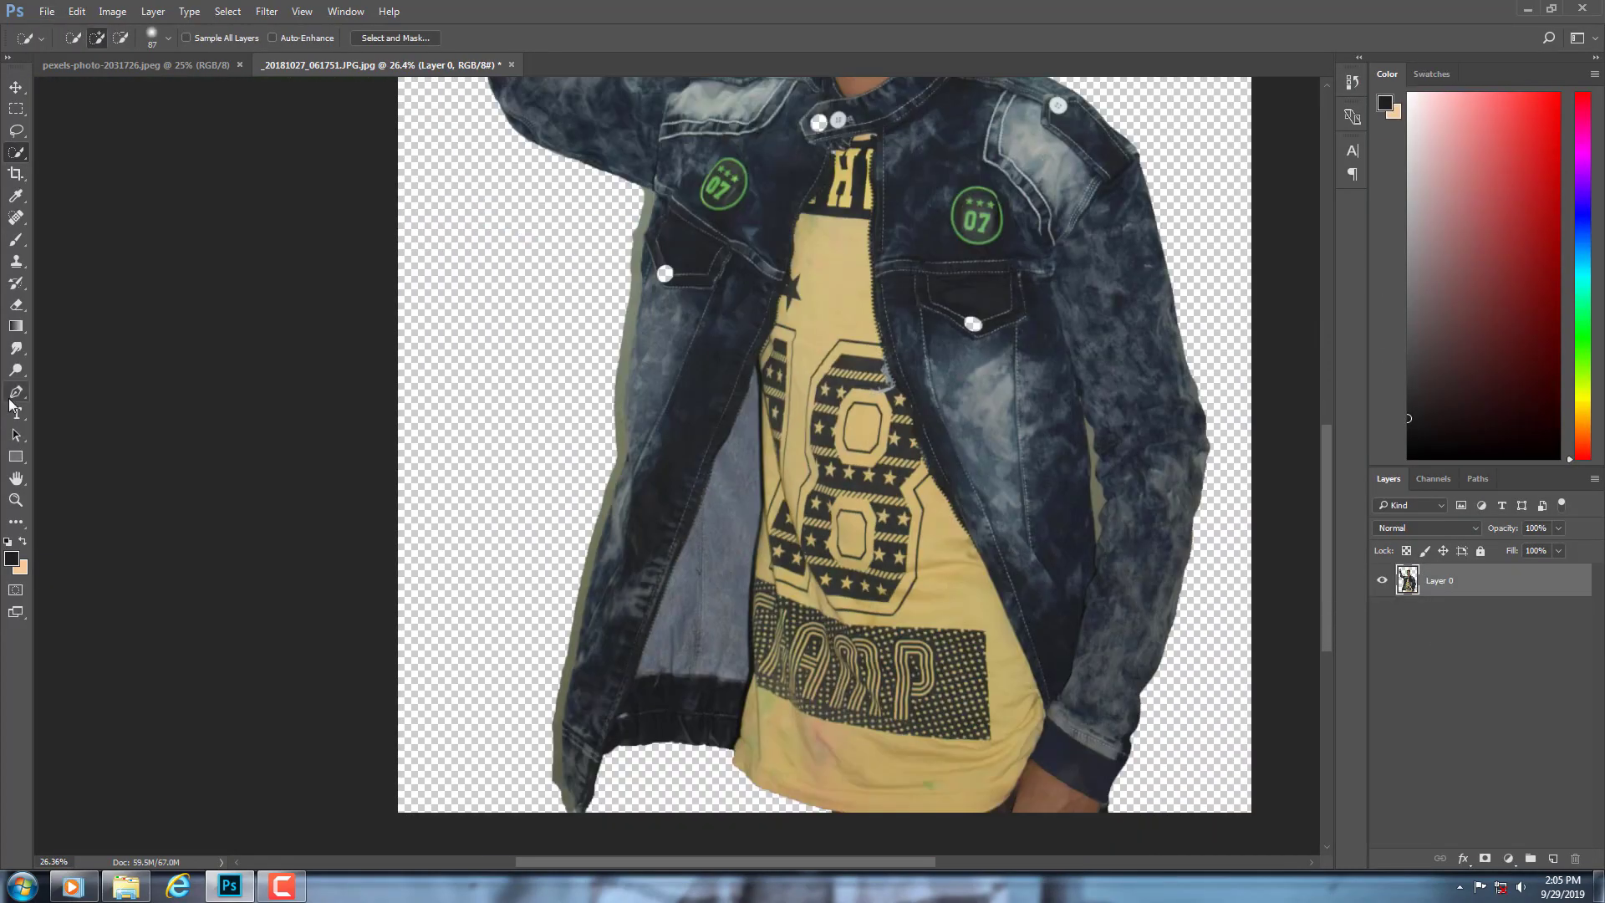
pyautogui.scroll(4, 753, 418)
# - Start a pen path at the leftover wall sliver beside the man's shoulder
pyautogui.press('p')
pyautogui.scroll(-4, 762, 230)
pyautogui.scroll(3, 762, 230)
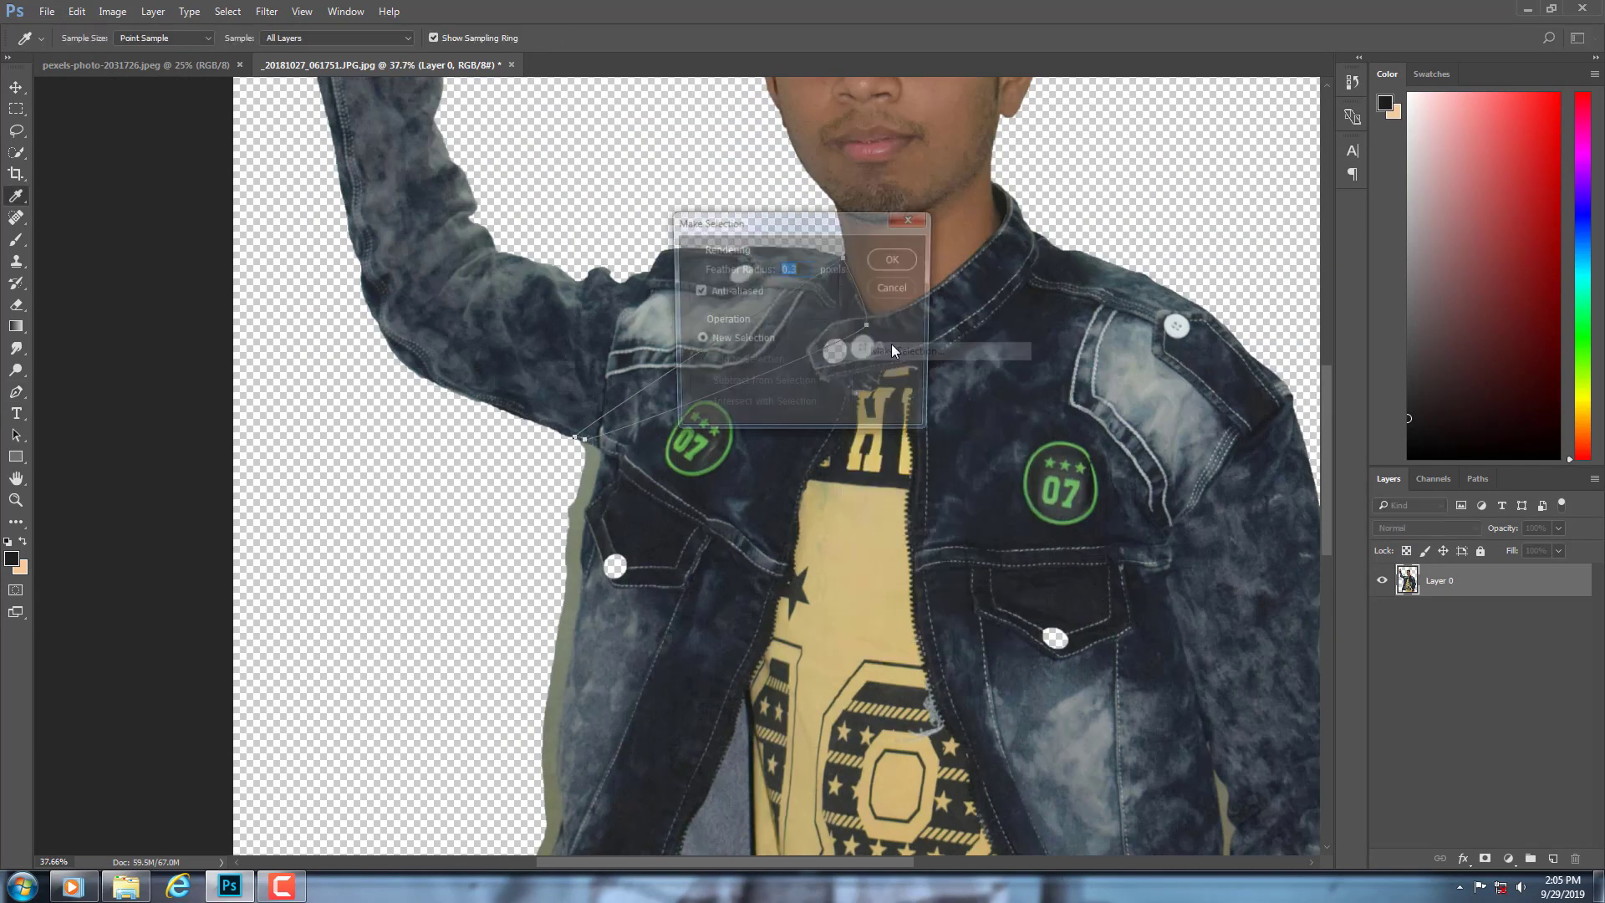
pyautogui.scroll(2, 538, 526)
pyautogui.click(737, 244)
pyautogui.click(803, 273)
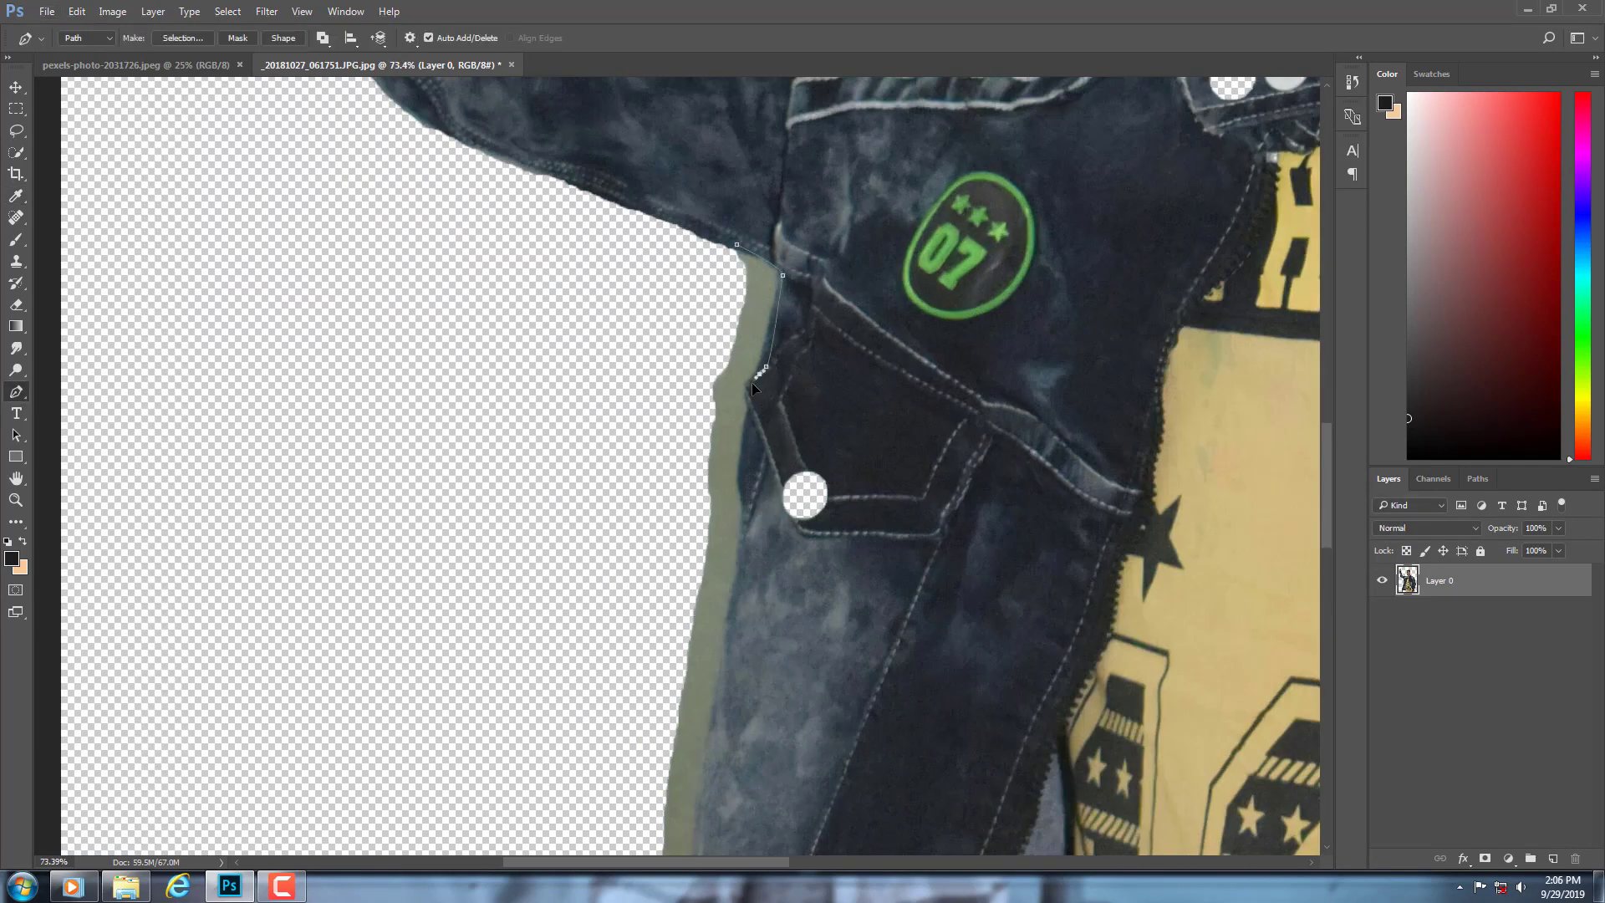
# - Continue the pen path down the jacket edge around the leftover wall sliver
pyautogui.scroll(-2, 730, 625)
pyautogui.click(769, 577)
pyautogui.scroll(-2, 752, 543)
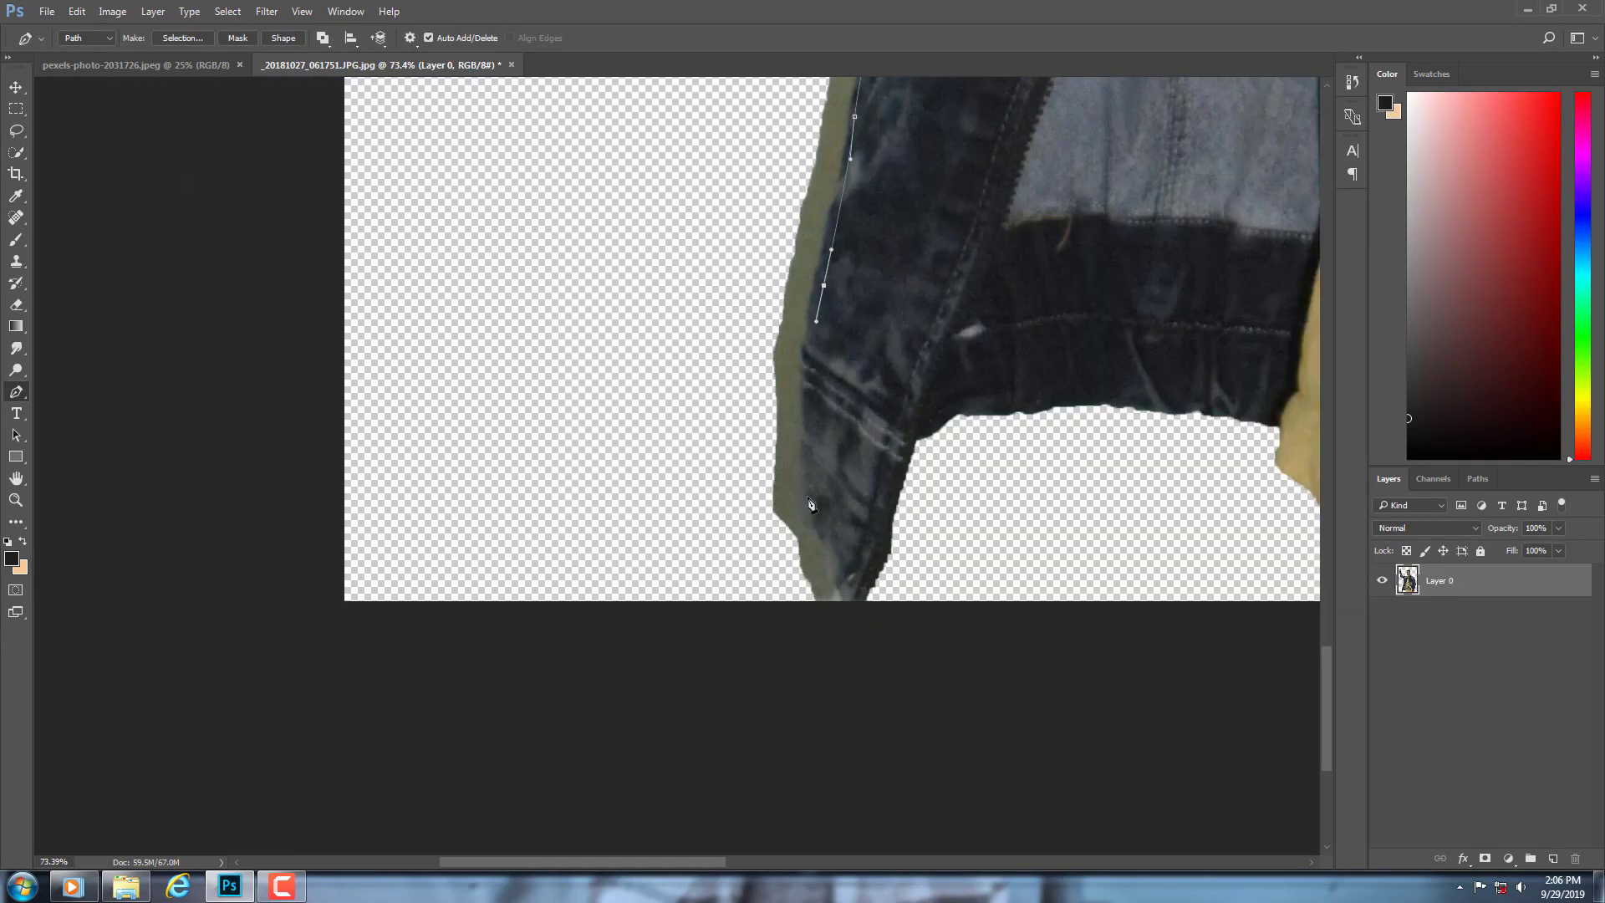
pyautogui.click(819, 376)
pyautogui.moveTo(705, 184); pyautogui.dragTo(654, 585)
pyautogui.scroll(-3, 655, 585)
pyautogui.scroll(4, 862, 276)
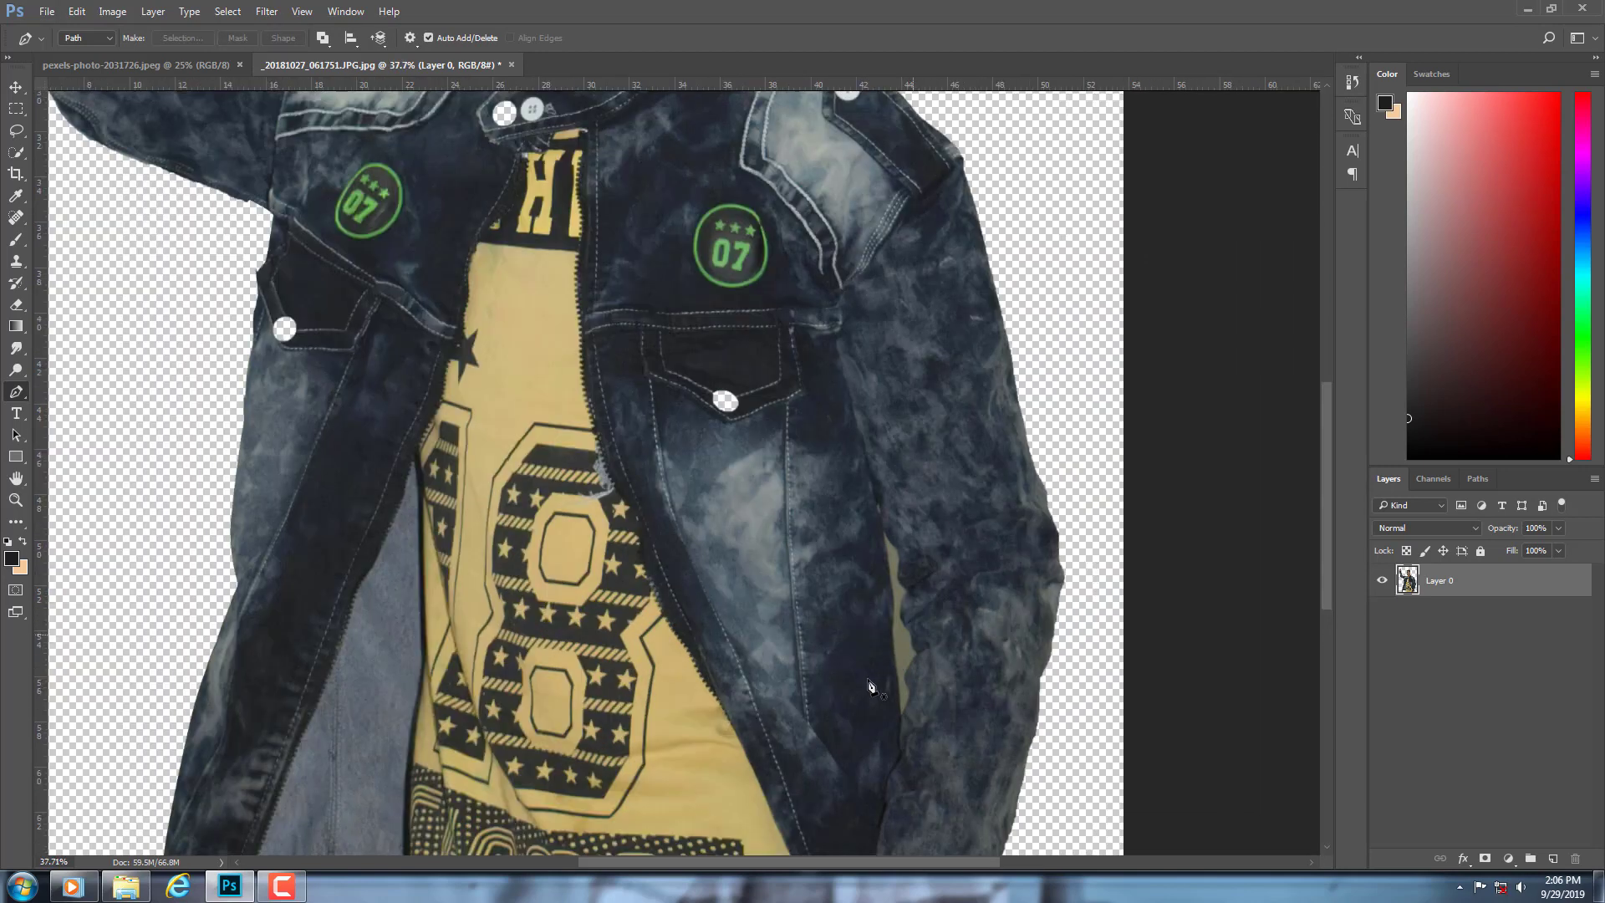
pyautogui.scroll(2, 861, 276)
pyautogui.scroll(3, 863, 276)
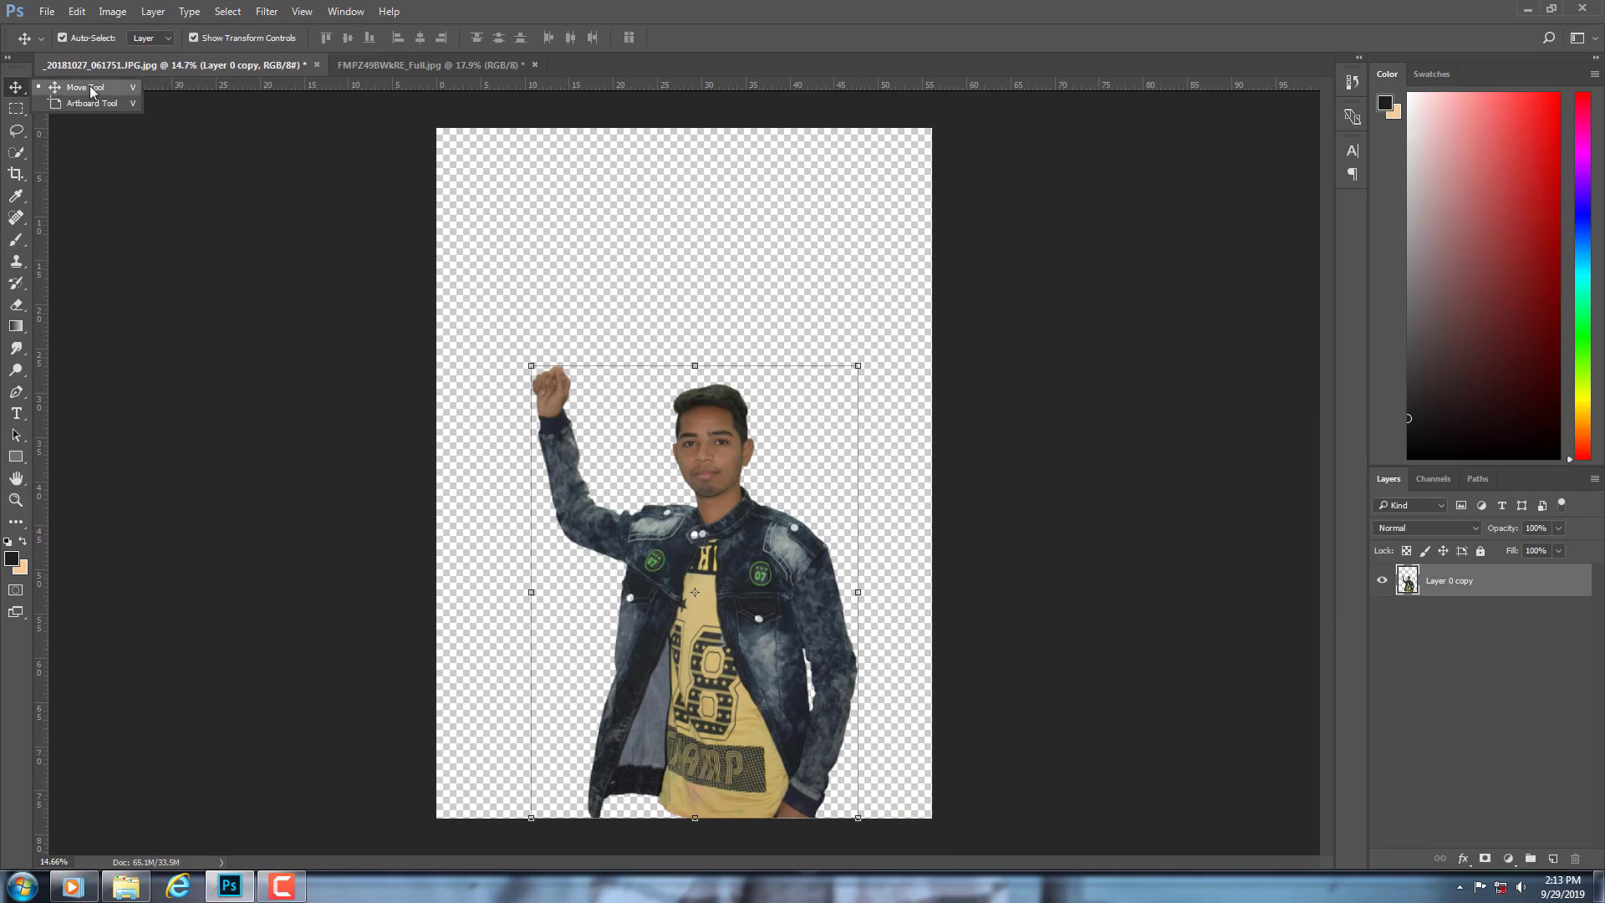
# - Drag the cut-out man onto the fairground photo and move him lower
pyautogui.moveTo(741, 717); pyautogui.dragTo(395, 69)
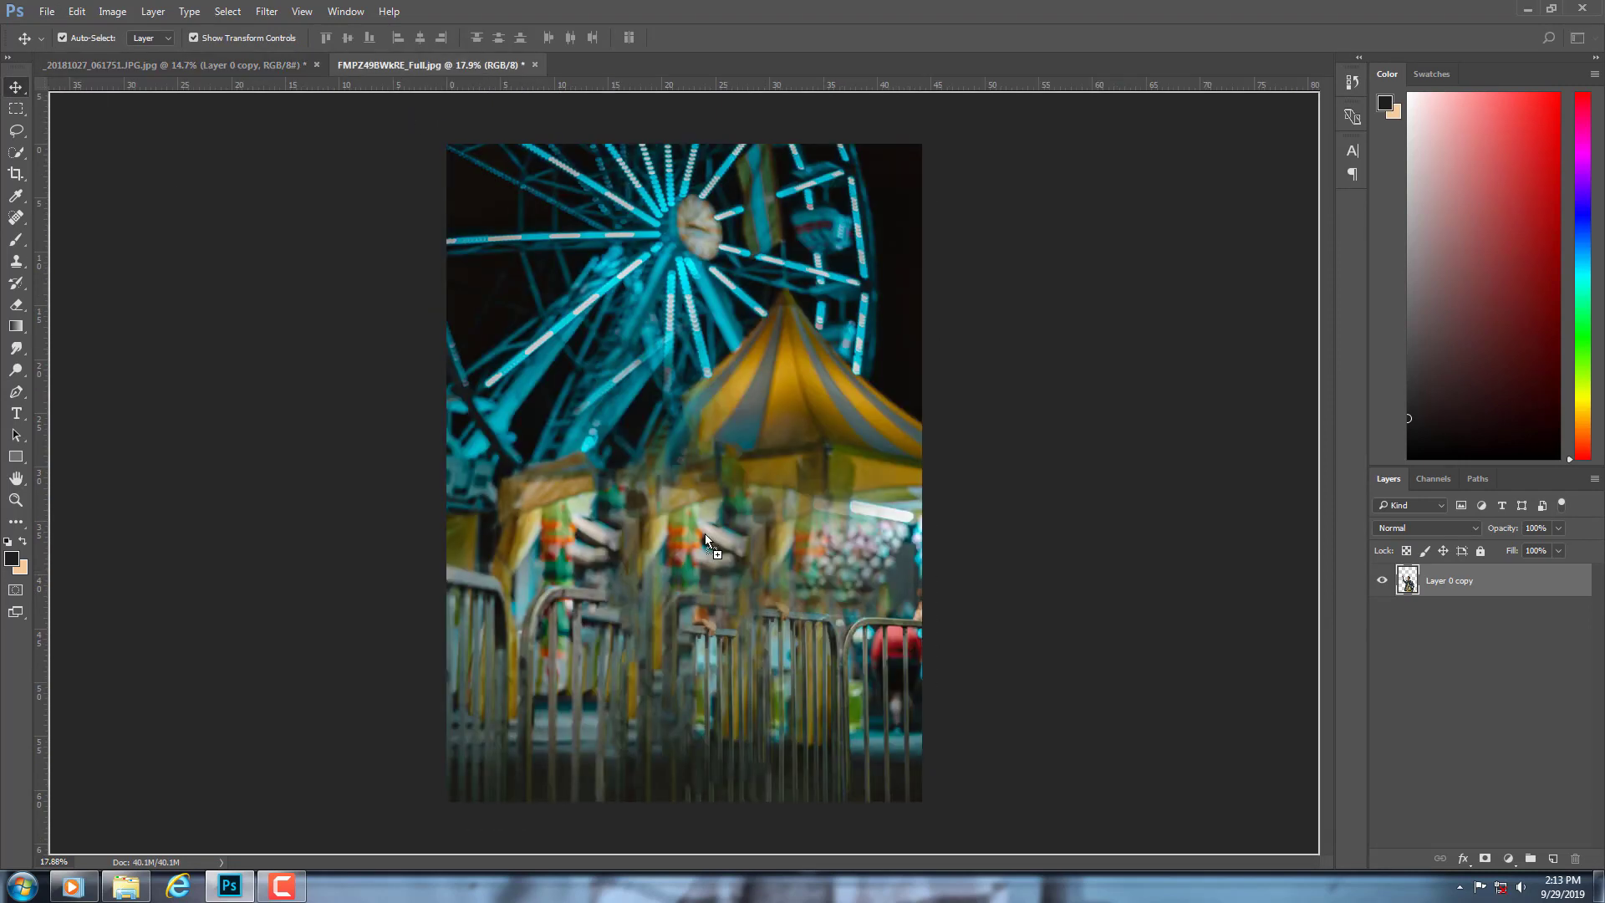
pyautogui.moveTo(394, 69); pyautogui.dragTo(705, 533)
pyautogui.moveTo(740, 320); pyautogui.dragTo(781, 430)
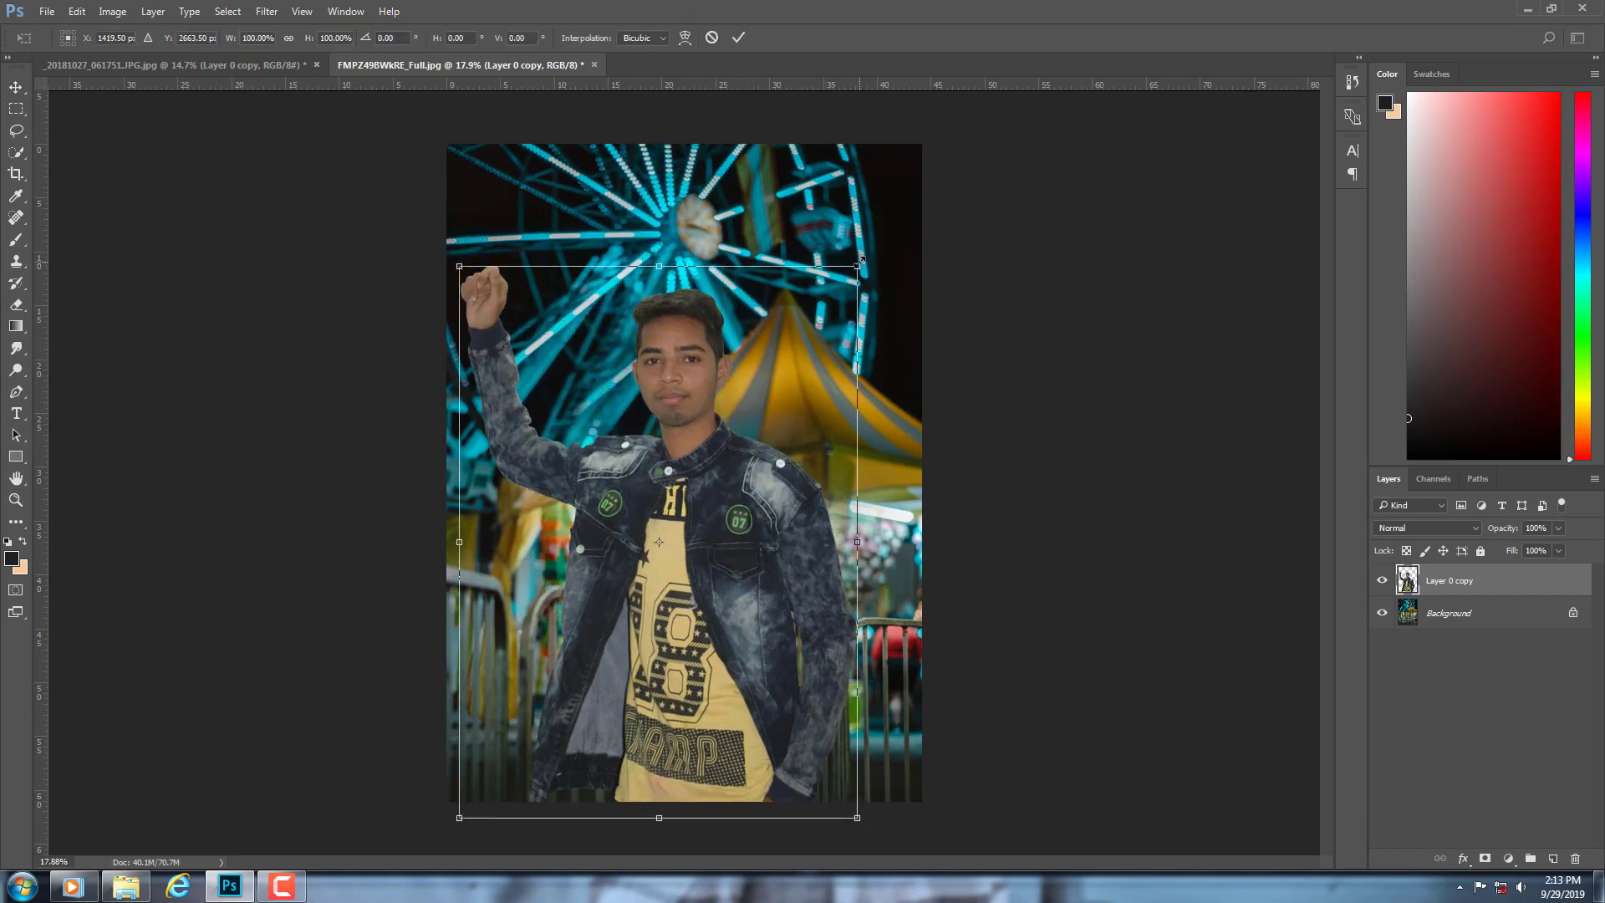
# - Scale the man to about 77%, position him in the lower centre, and commit
pyautogui.moveTo(862, 265); pyautogui.dragTo(813, 373)
pyautogui.moveTo(730, 580)
pyautogui.mouseDown()
pyautogui.moveTo(749, 598)
pyautogui.moveTo(731, 606)
pyautogui.mouseUp()
pyautogui.moveTo(829, 370); pyautogui.dragTo(816, 388)
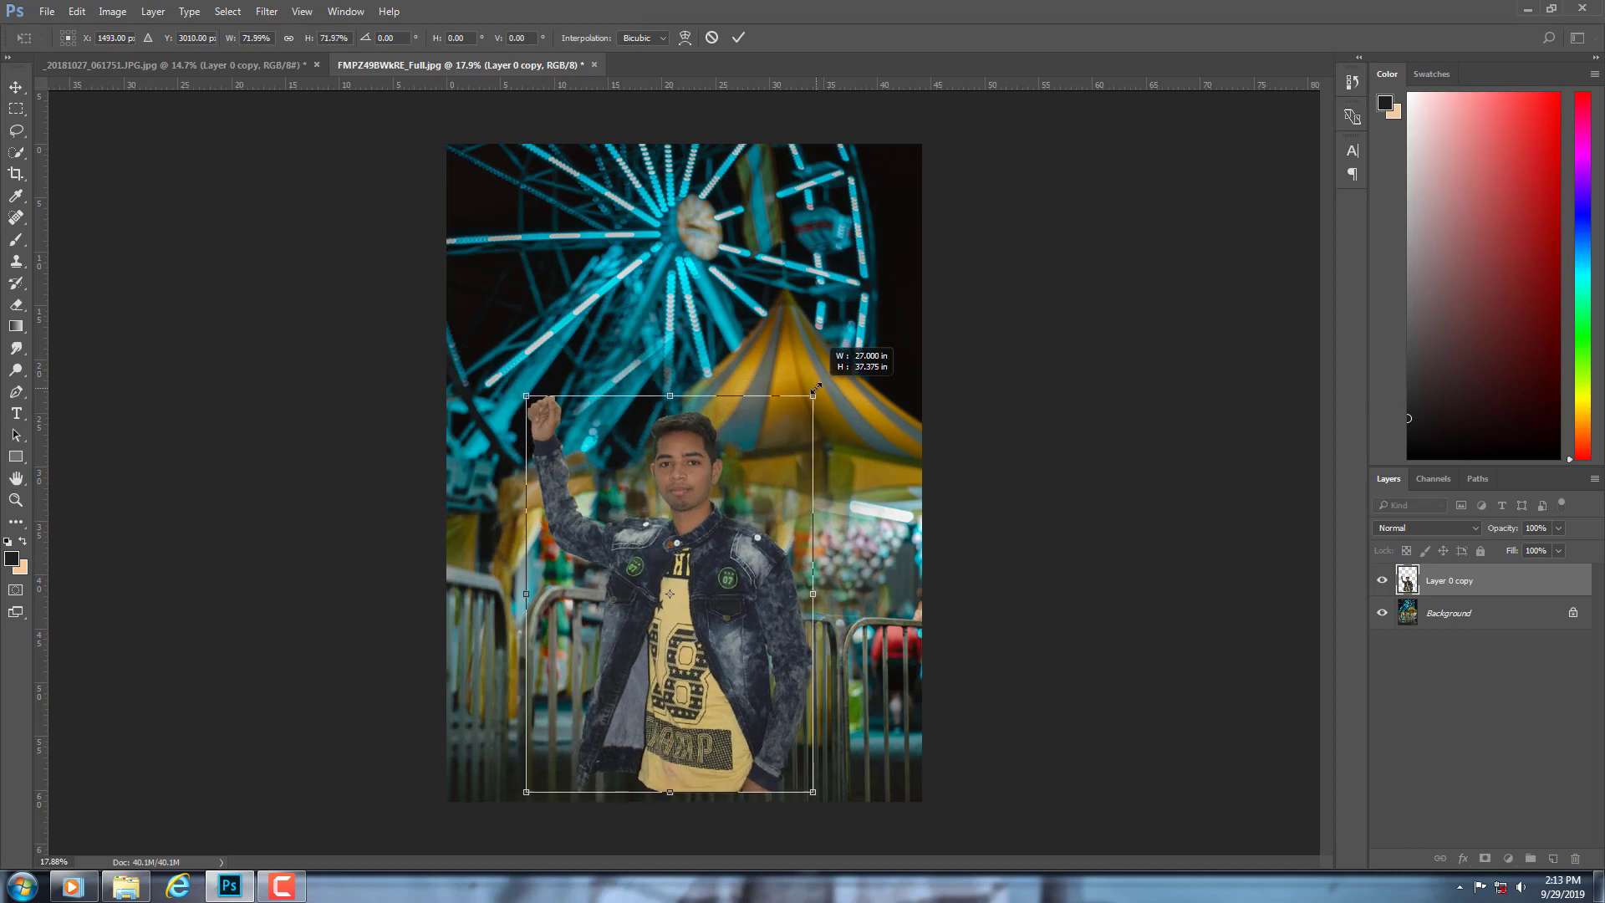
pyautogui.moveTo(758, 562); pyautogui.dragTo(759, 588)
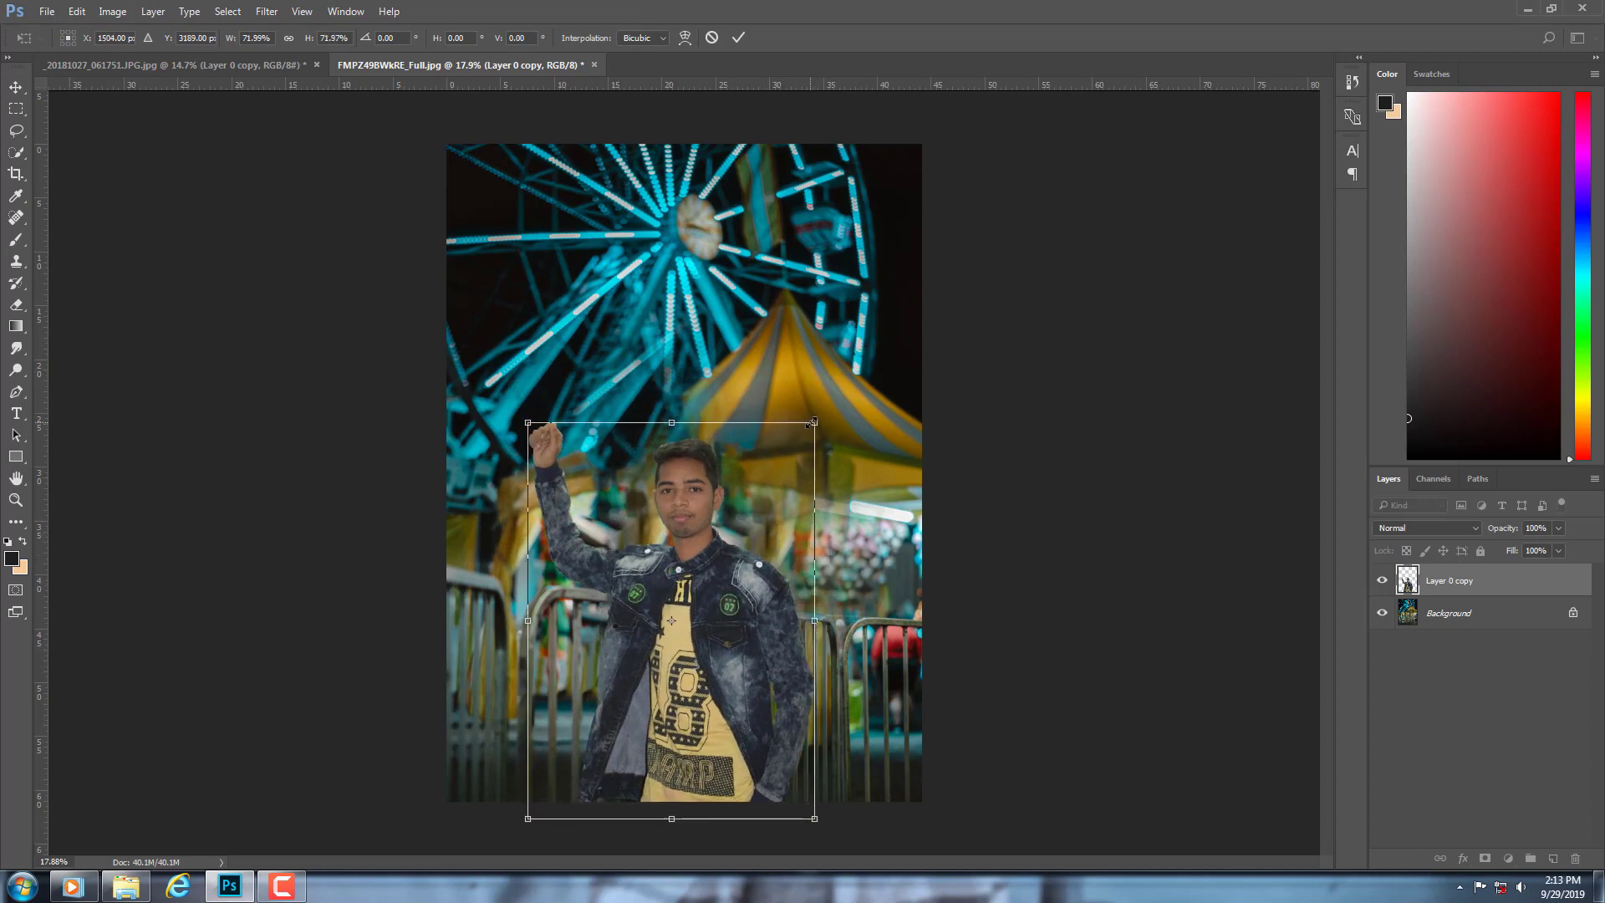
pyautogui.moveTo(810, 424); pyautogui.dragTo(823, 386)
pyautogui.moveTo(775, 581); pyautogui.dragTo(769, 574)
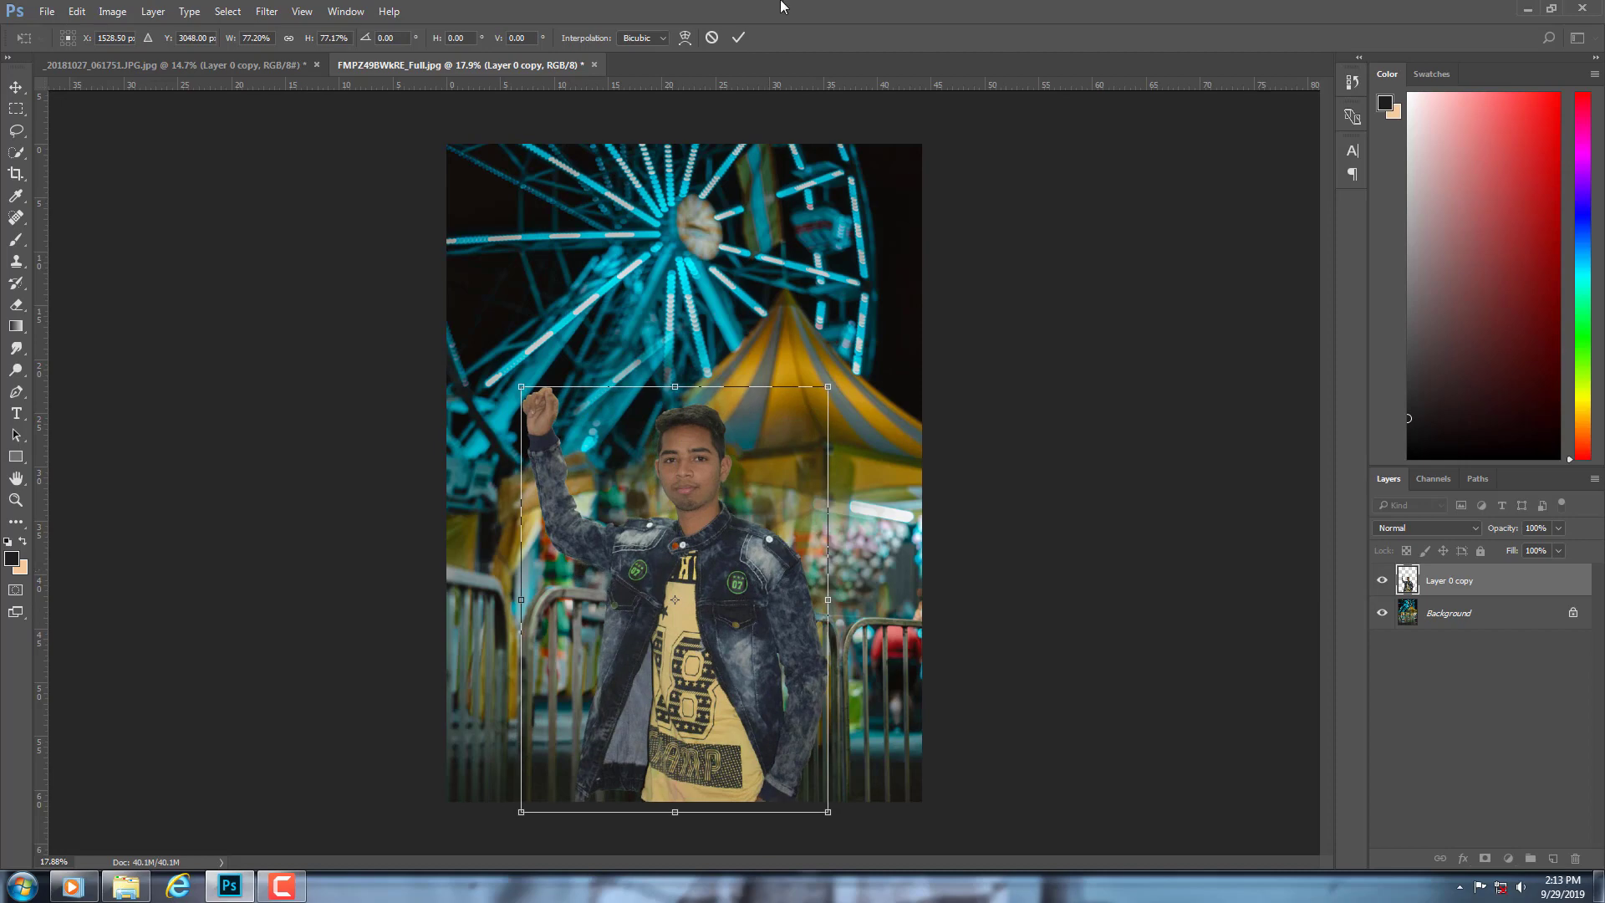
pyautogui.click(741, 38)
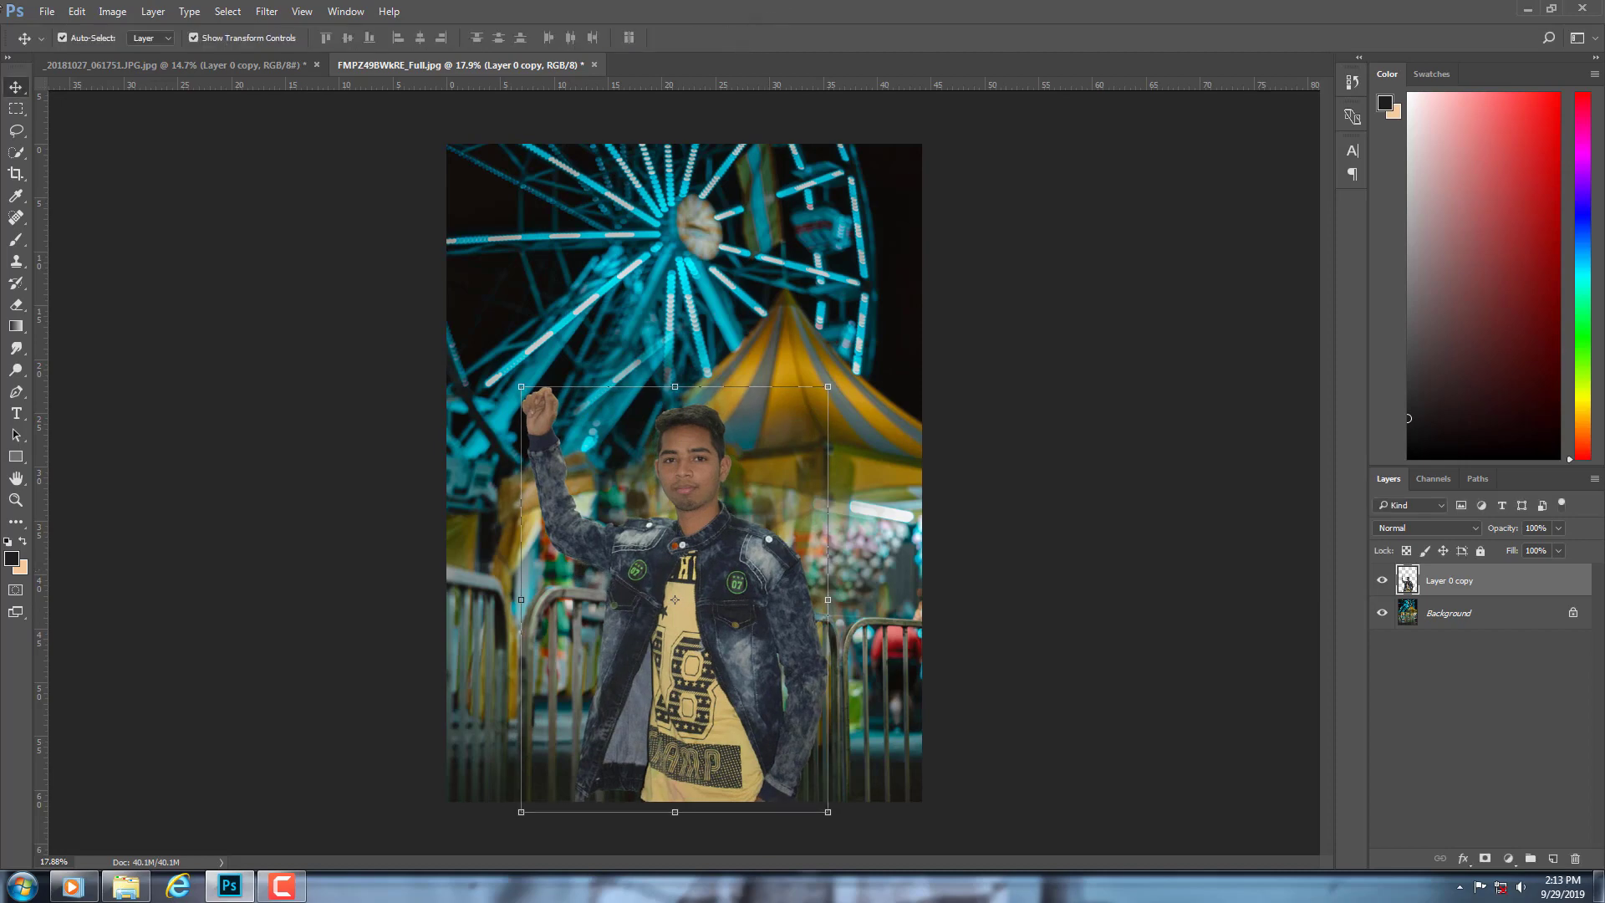
pyautogui.click(46, 11)
pyautogui.click(63, 37)
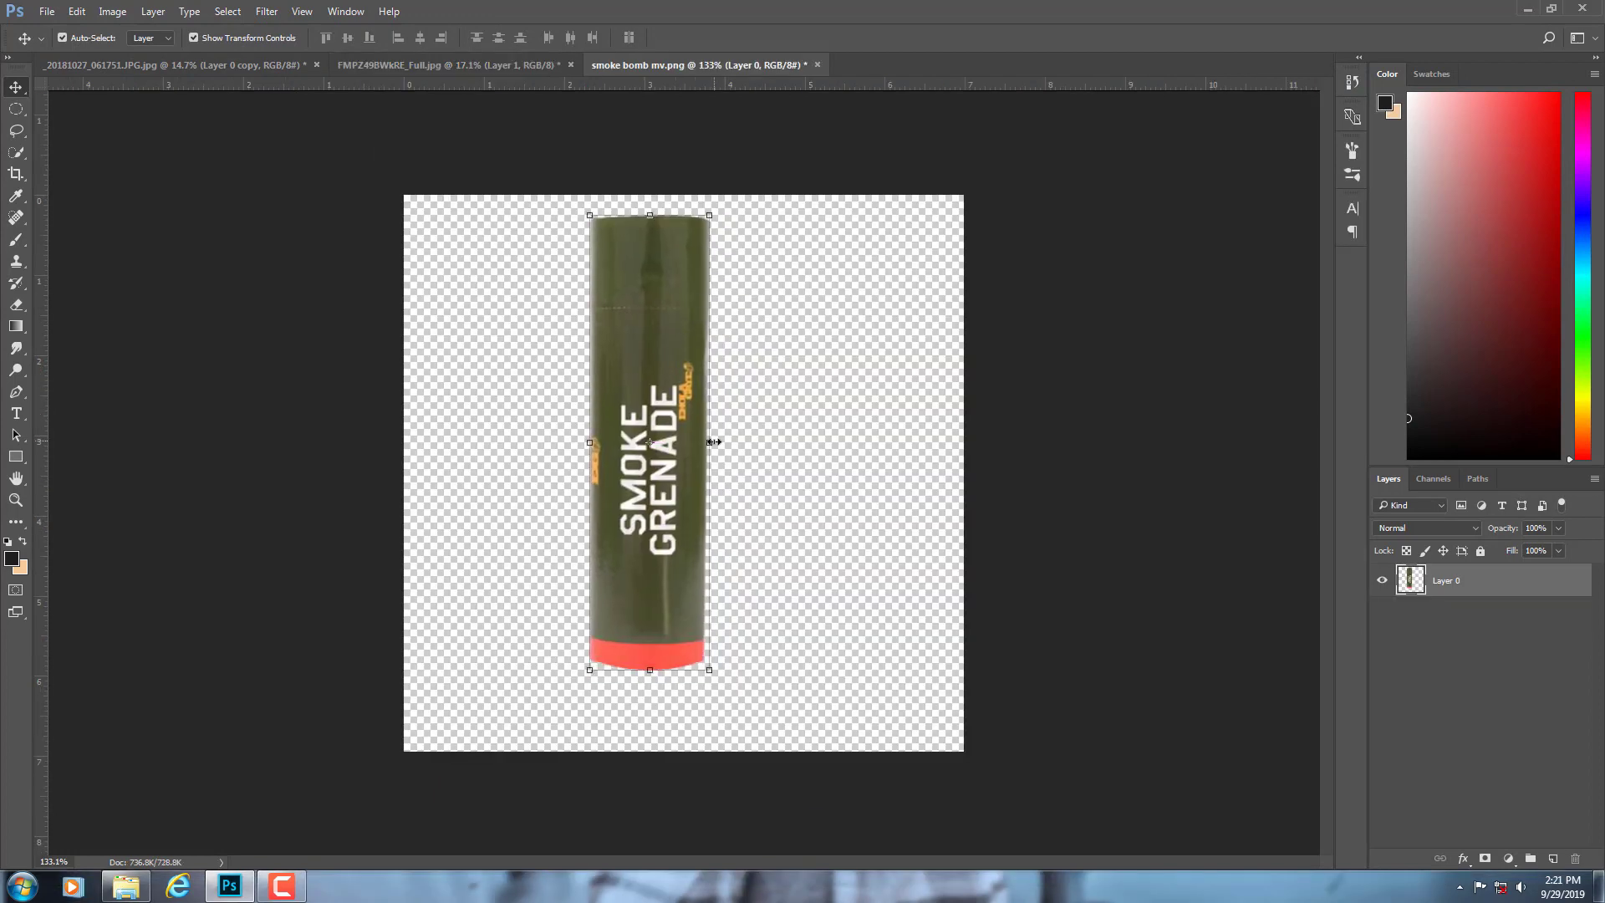
# - Narrow the smoke grenade image and drag it onto the fairground beside the man's raised fist
pyautogui.moveTo(712, 441); pyautogui.dragTo(701, 444)
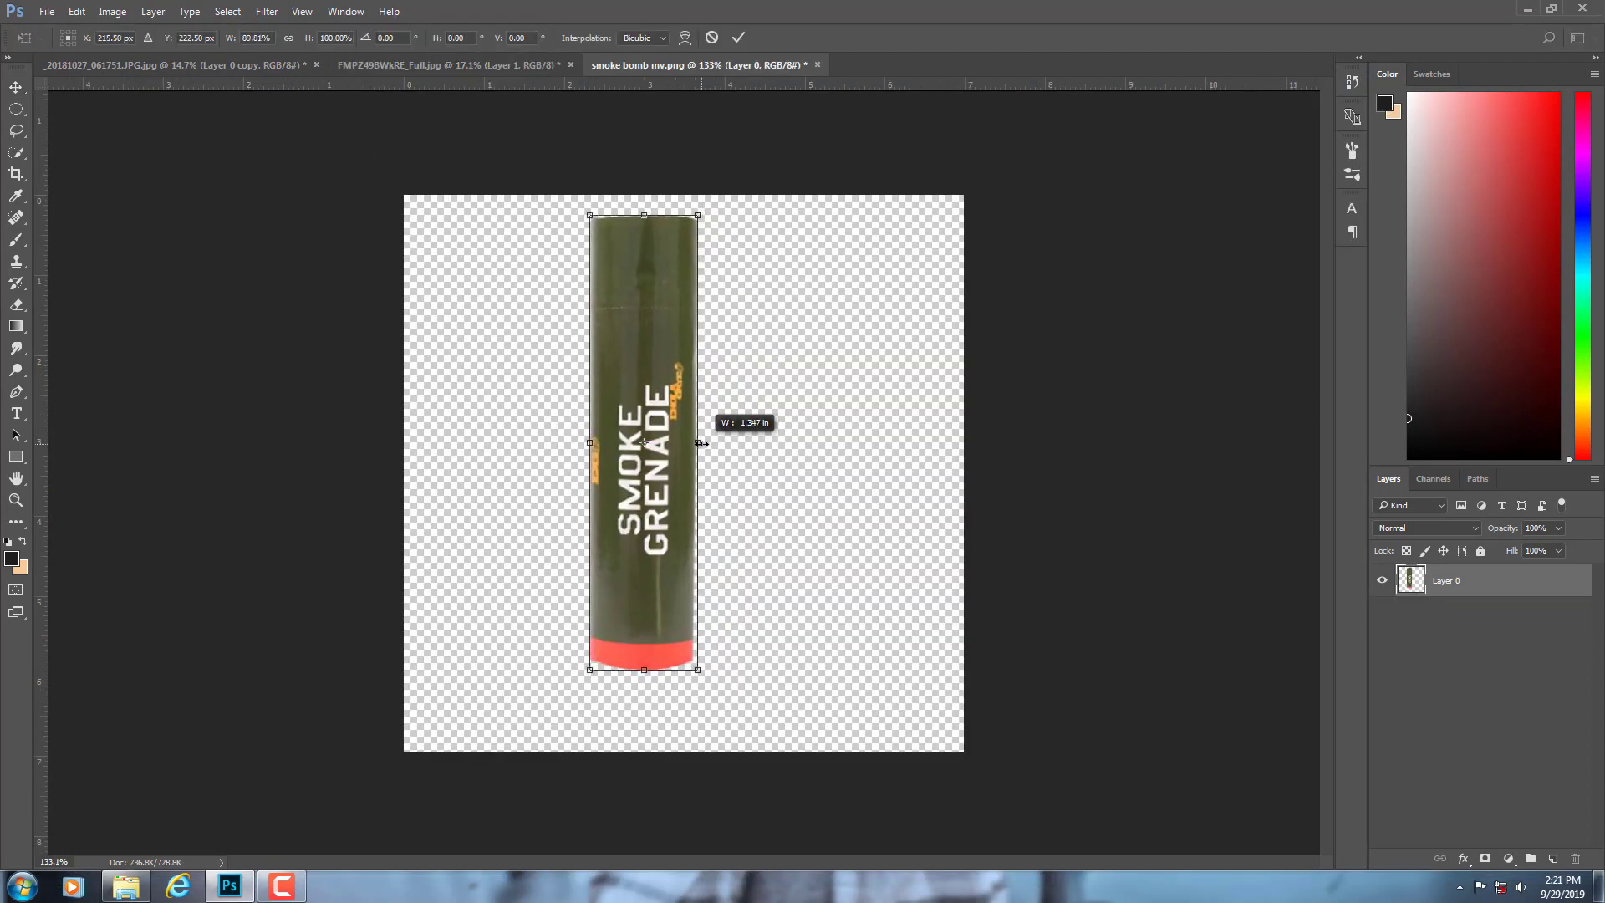
pyautogui.click(739, 42)
pyautogui.moveTo(632, 326); pyautogui.dragTo(584, 330)
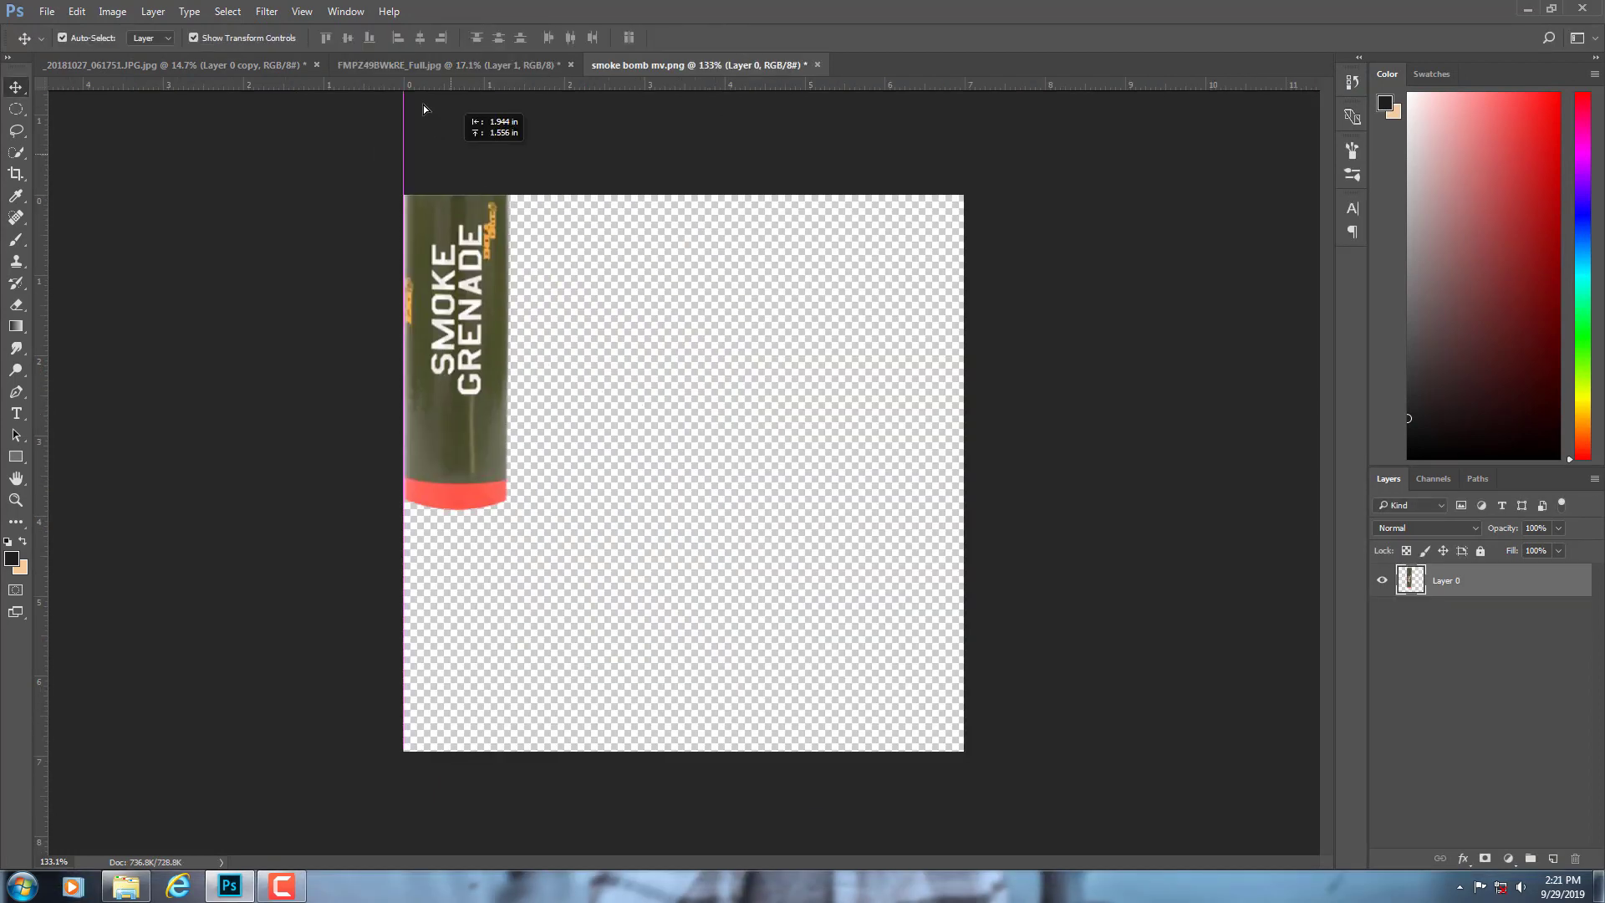
pyautogui.moveTo(572, 423); pyautogui.dragTo(572, 425)
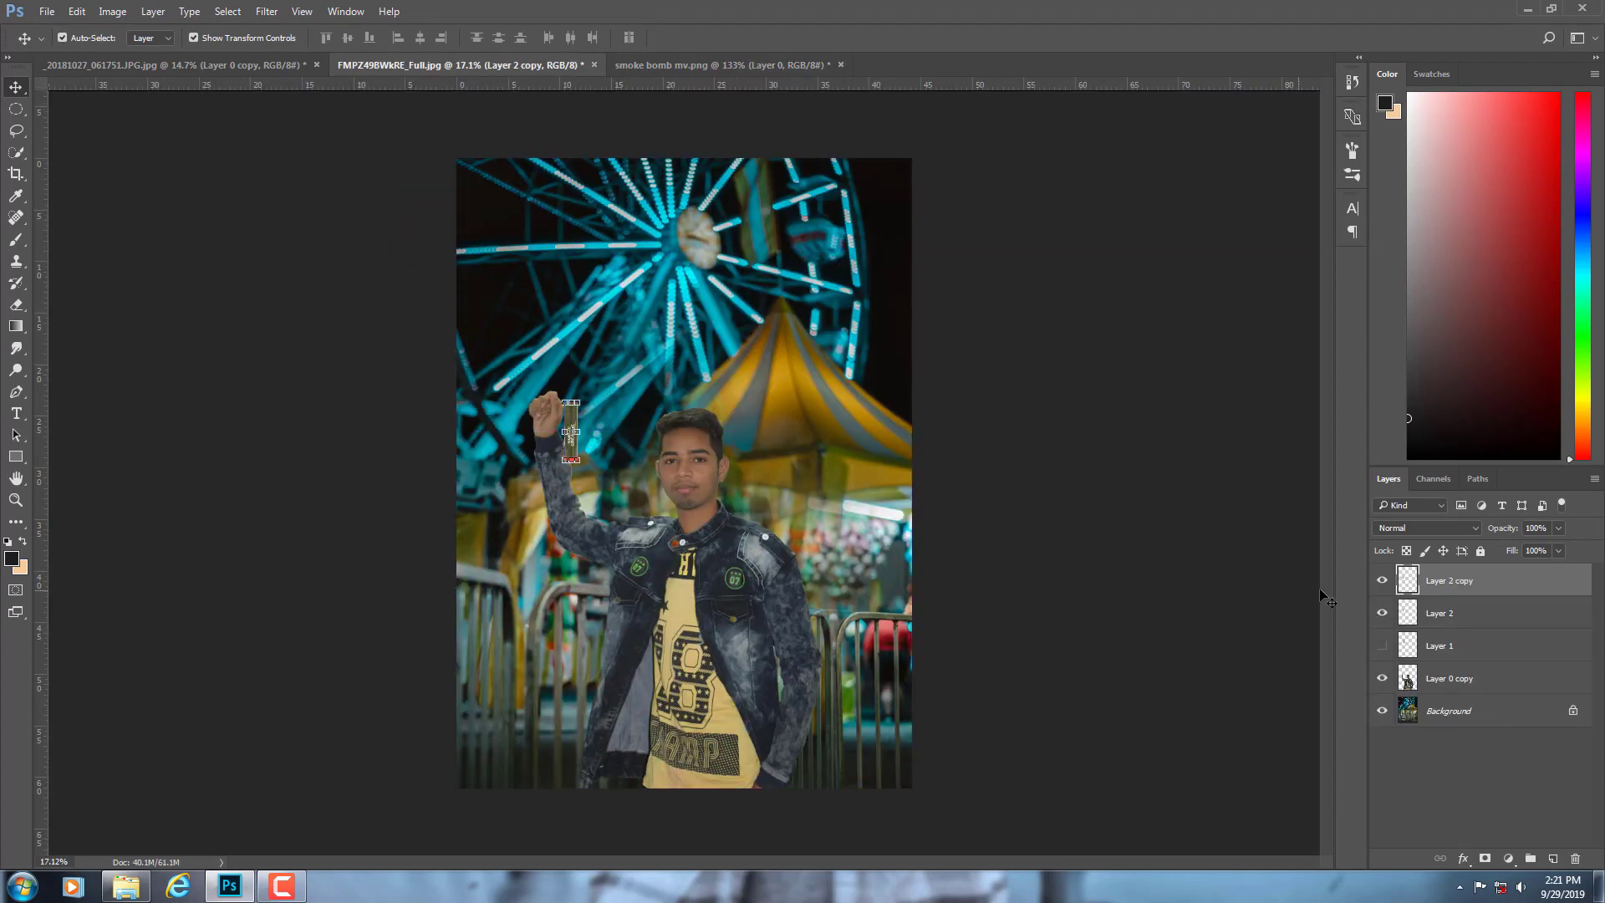
# - Delete the unused Layer 1
pyautogui.click(1442, 656)
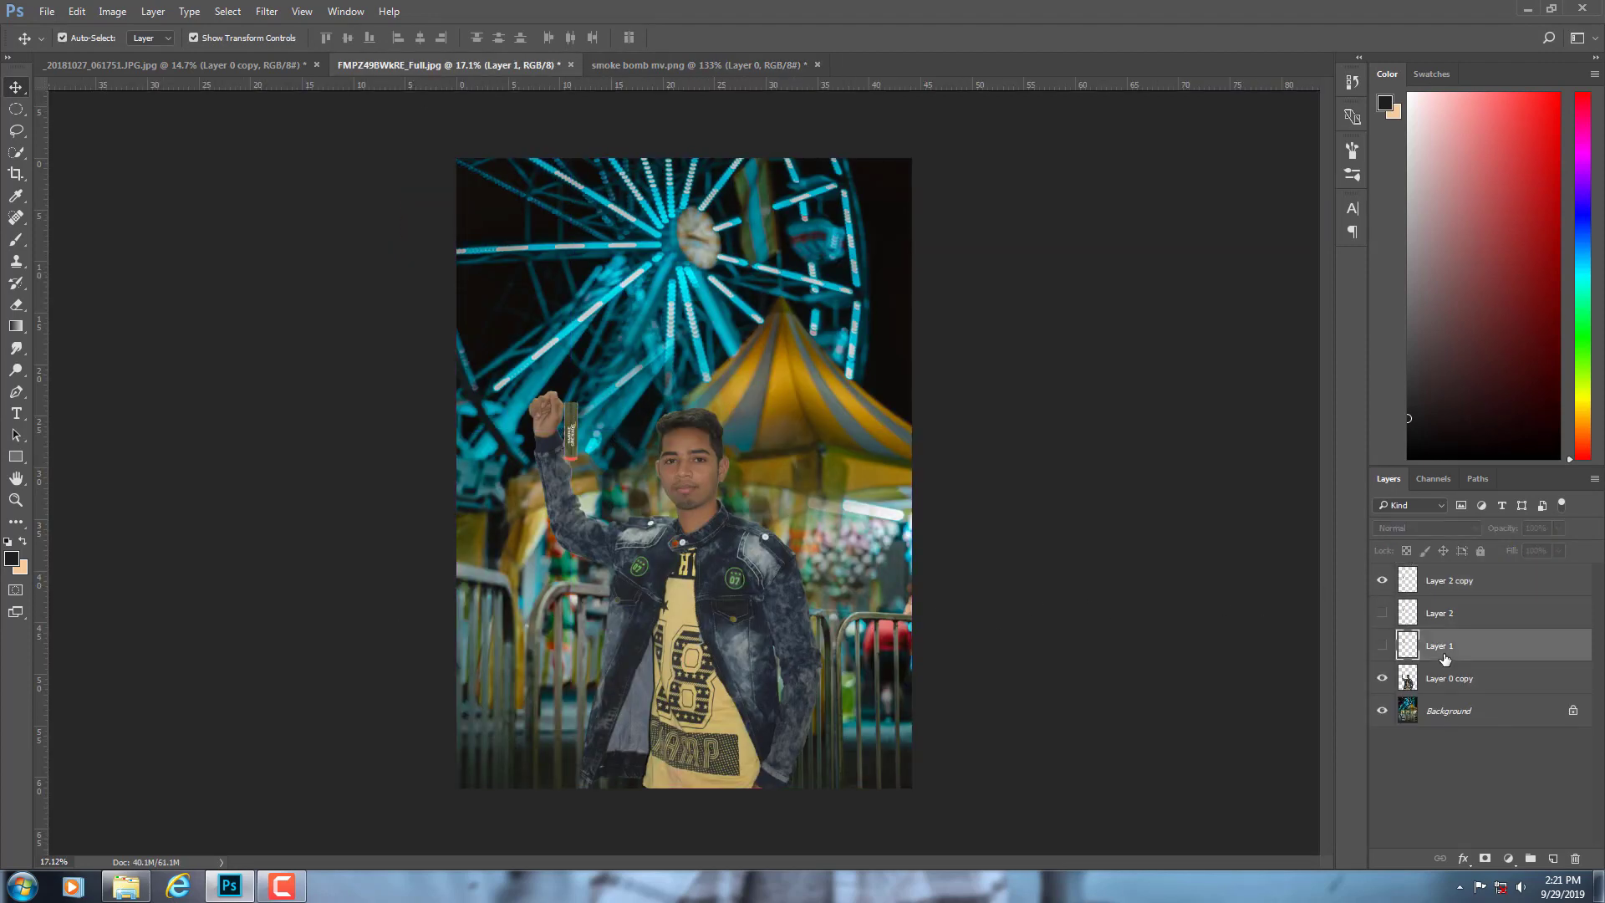
pyautogui.press('Delete')
pyautogui.click(1445, 585)
pyautogui.scroll(3, 552, 357)
pyautogui.scroll(3, 553, 357)
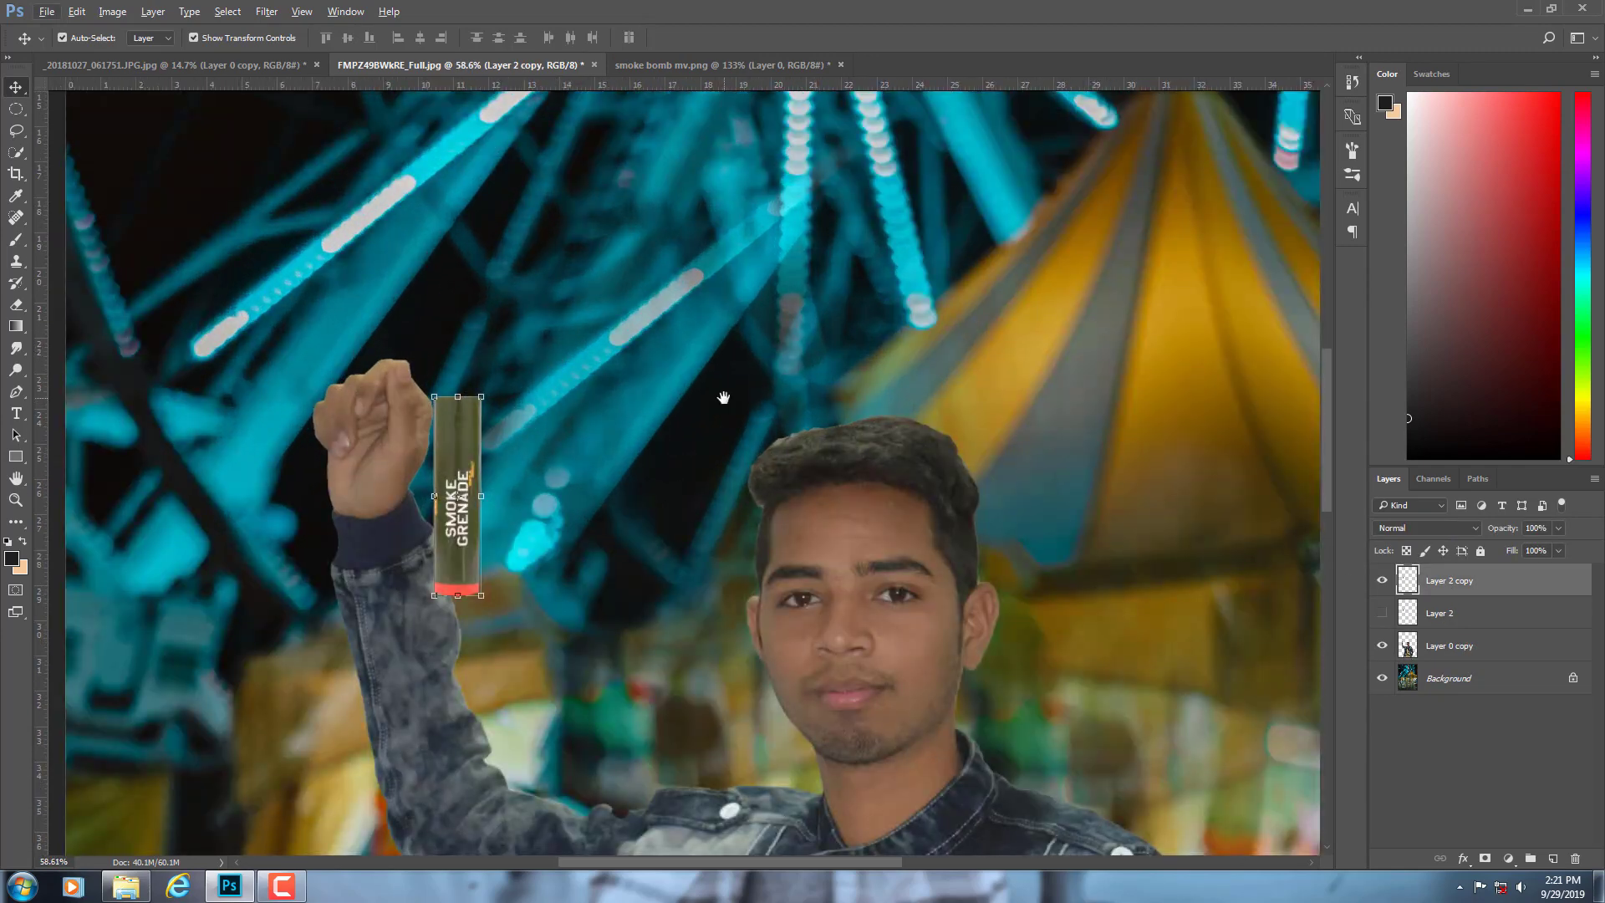
pyautogui.moveTo(724, 401); pyautogui.dragTo(943, 414)
# - Duplicate the man layer Layer 0 copy and rotate the grenade about 57°
pyautogui.click(1477, 647)
pyautogui.hotkey('ctrl', 'j')
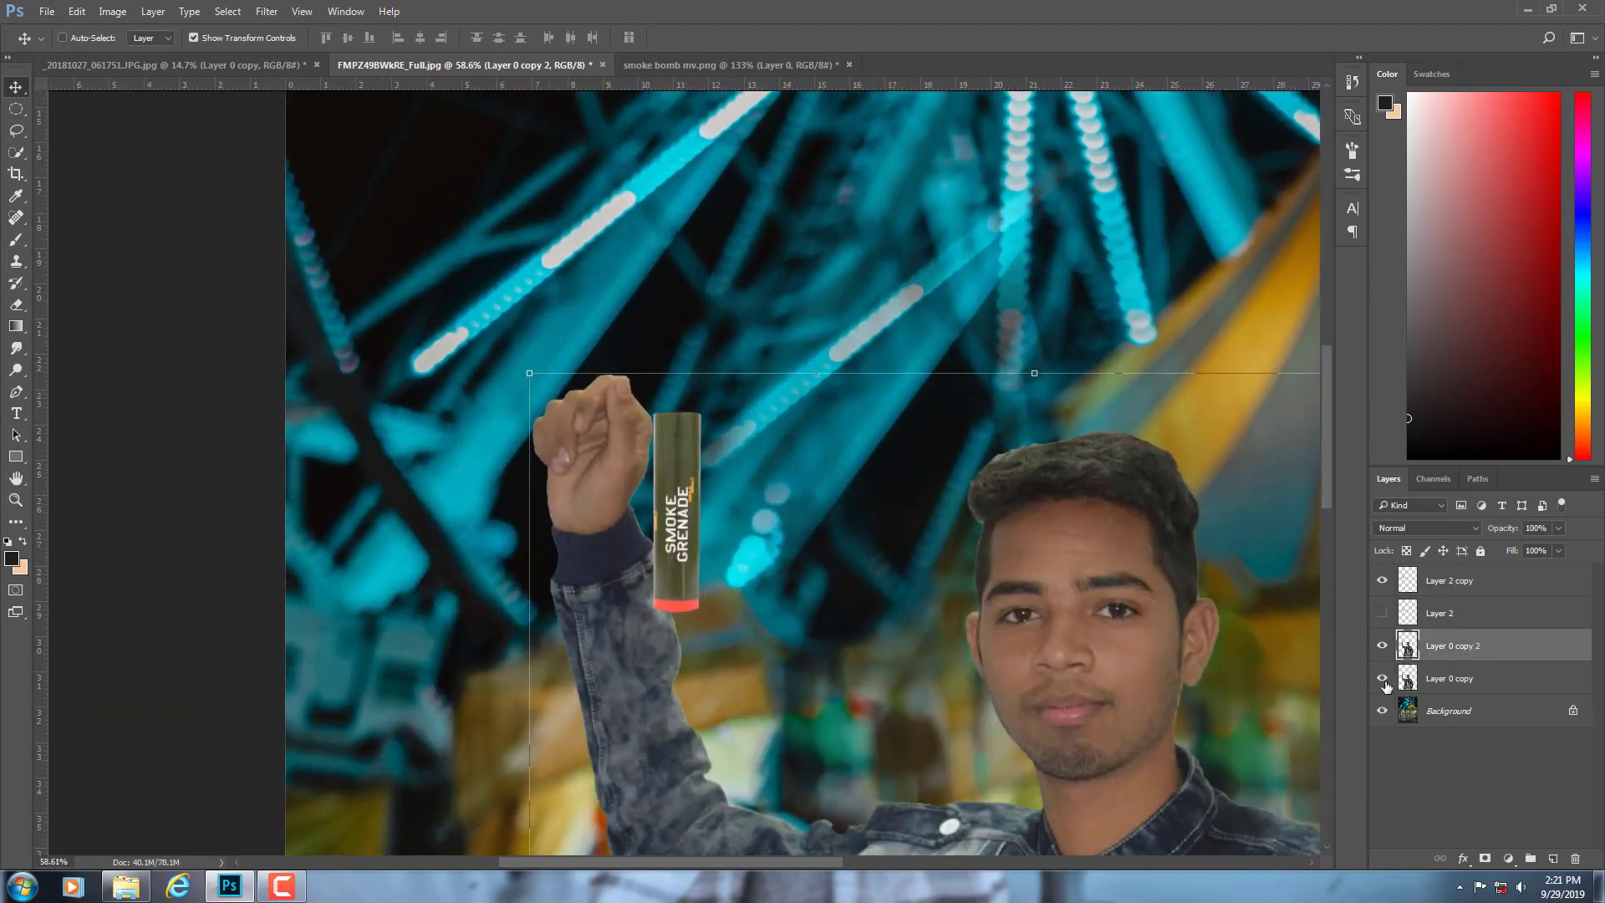
pyautogui.click(1434, 580)
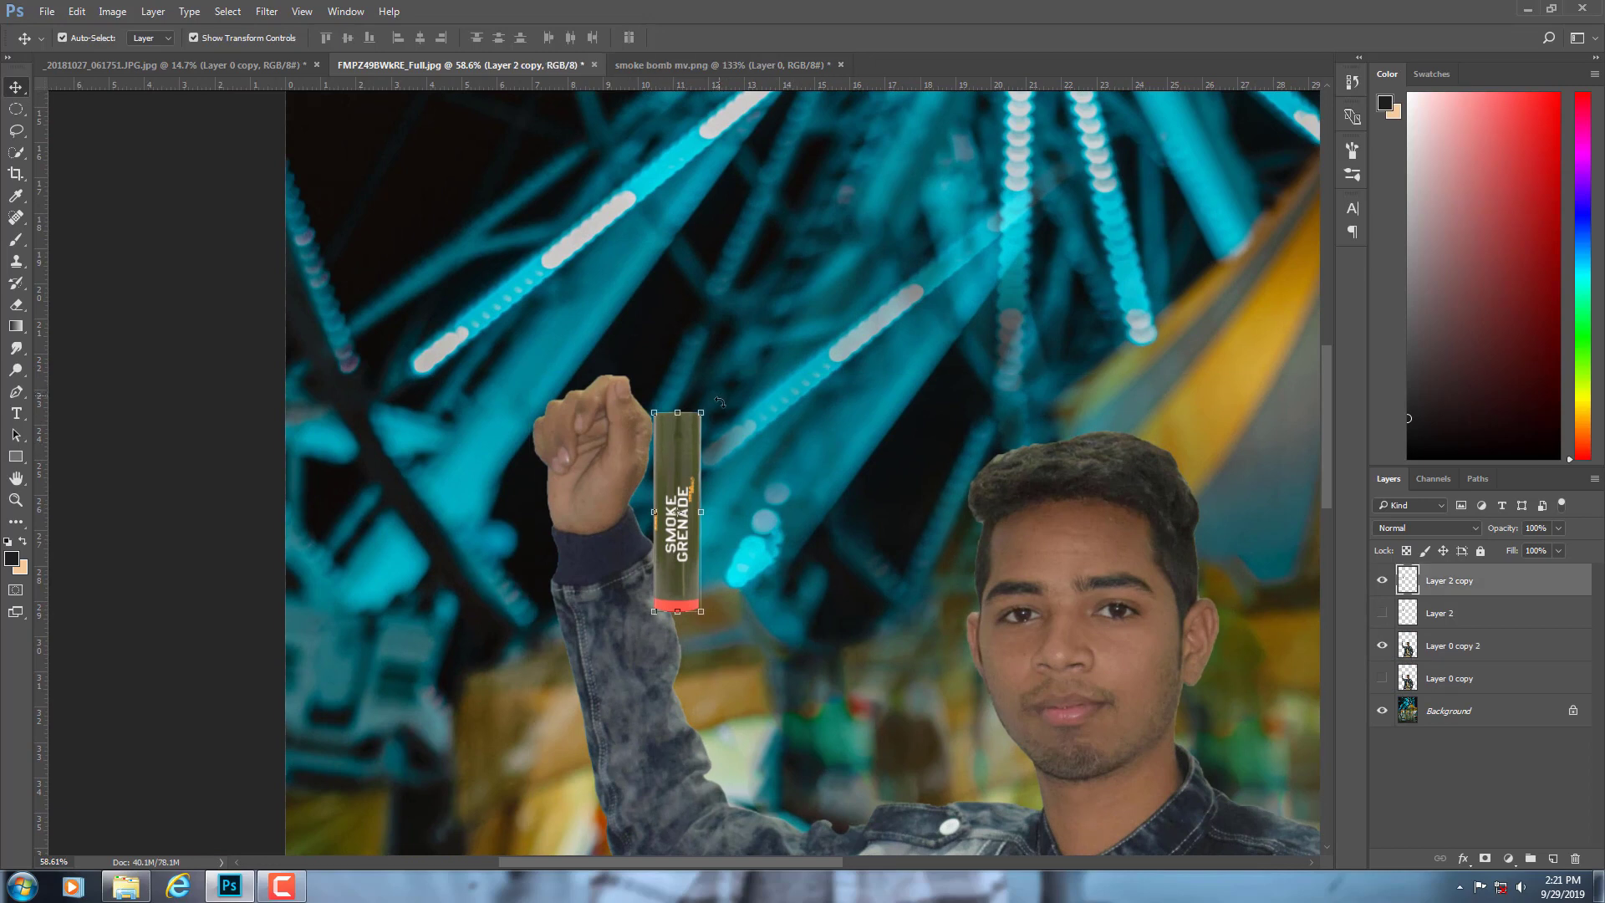
pyautogui.moveTo(719, 402)
pyautogui.mouseDown()
pyautogui.moveTo(750, 475)
pyautogui.moveTo(668, 403)
pyautogui.mouseUp()
# - Move the grenade down into the fist and drop its opacity to 49%
pyautogui.scroll(2, 668, 403)
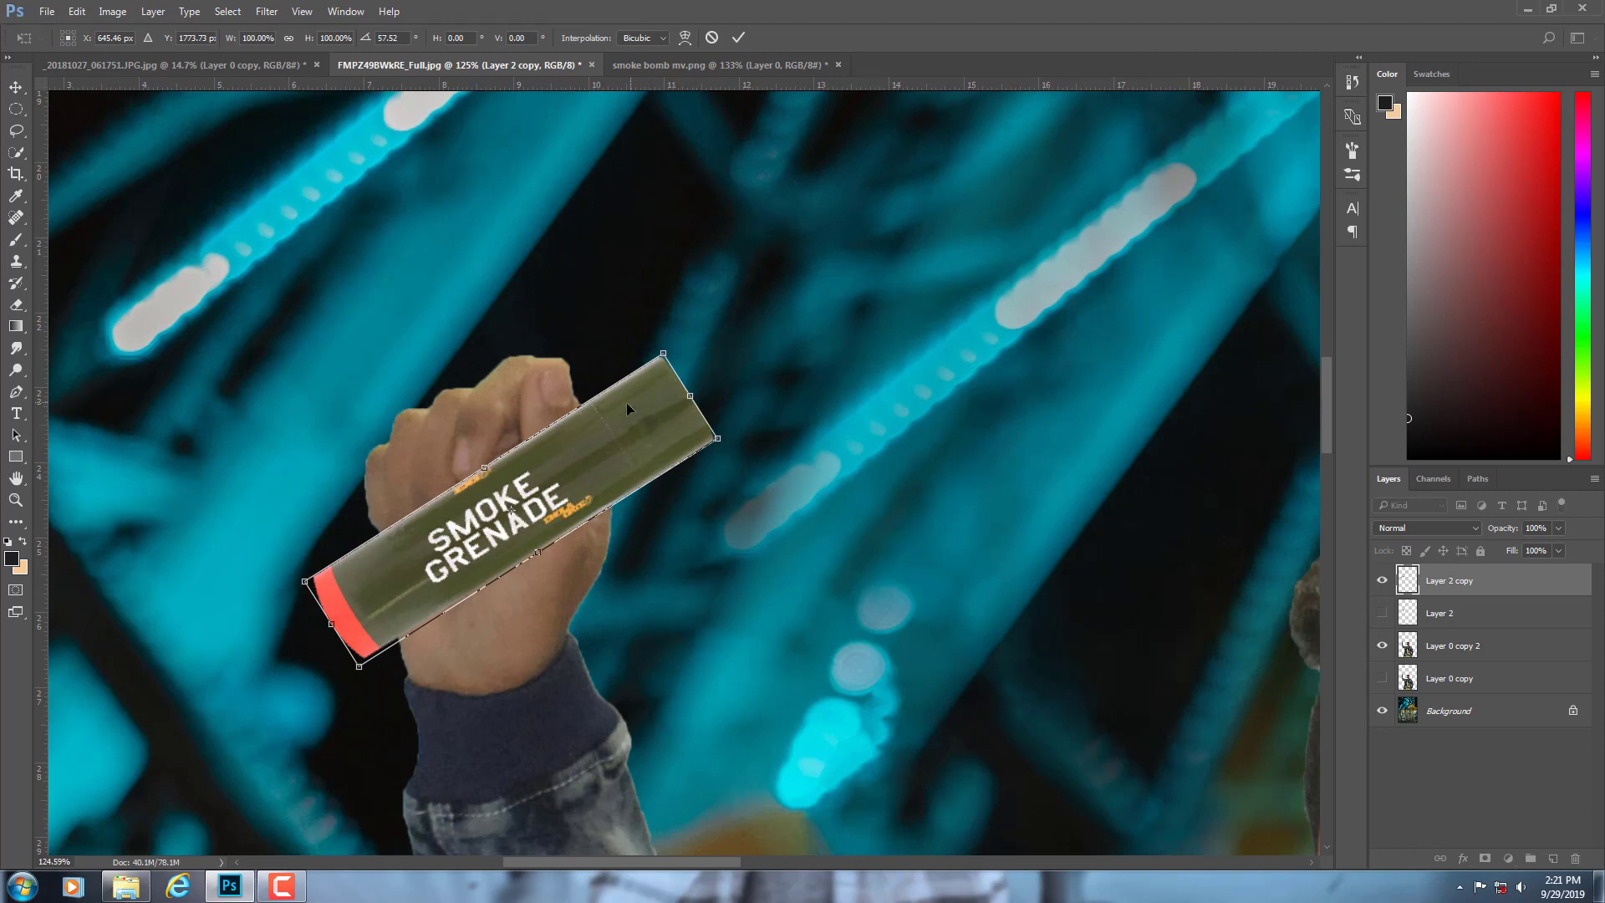
pyautogui.moveTo(625, 403); pyautogui.dragTo(624, 512)
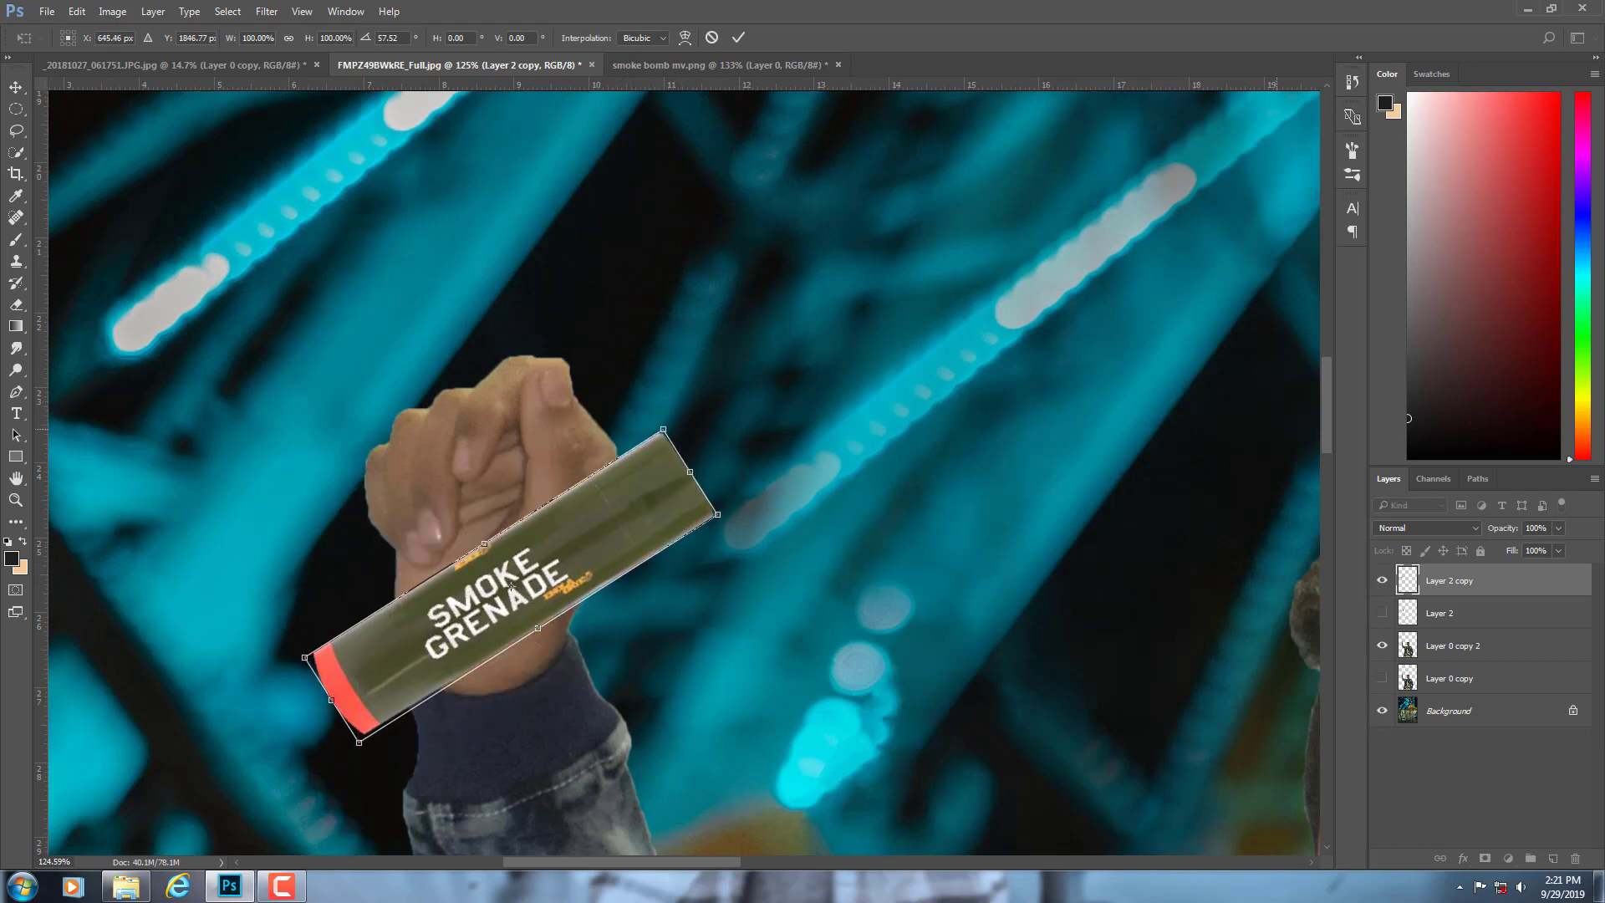
pyautogui.moveTo(1502, 533); pyautogui.dragTo(1459, 533)
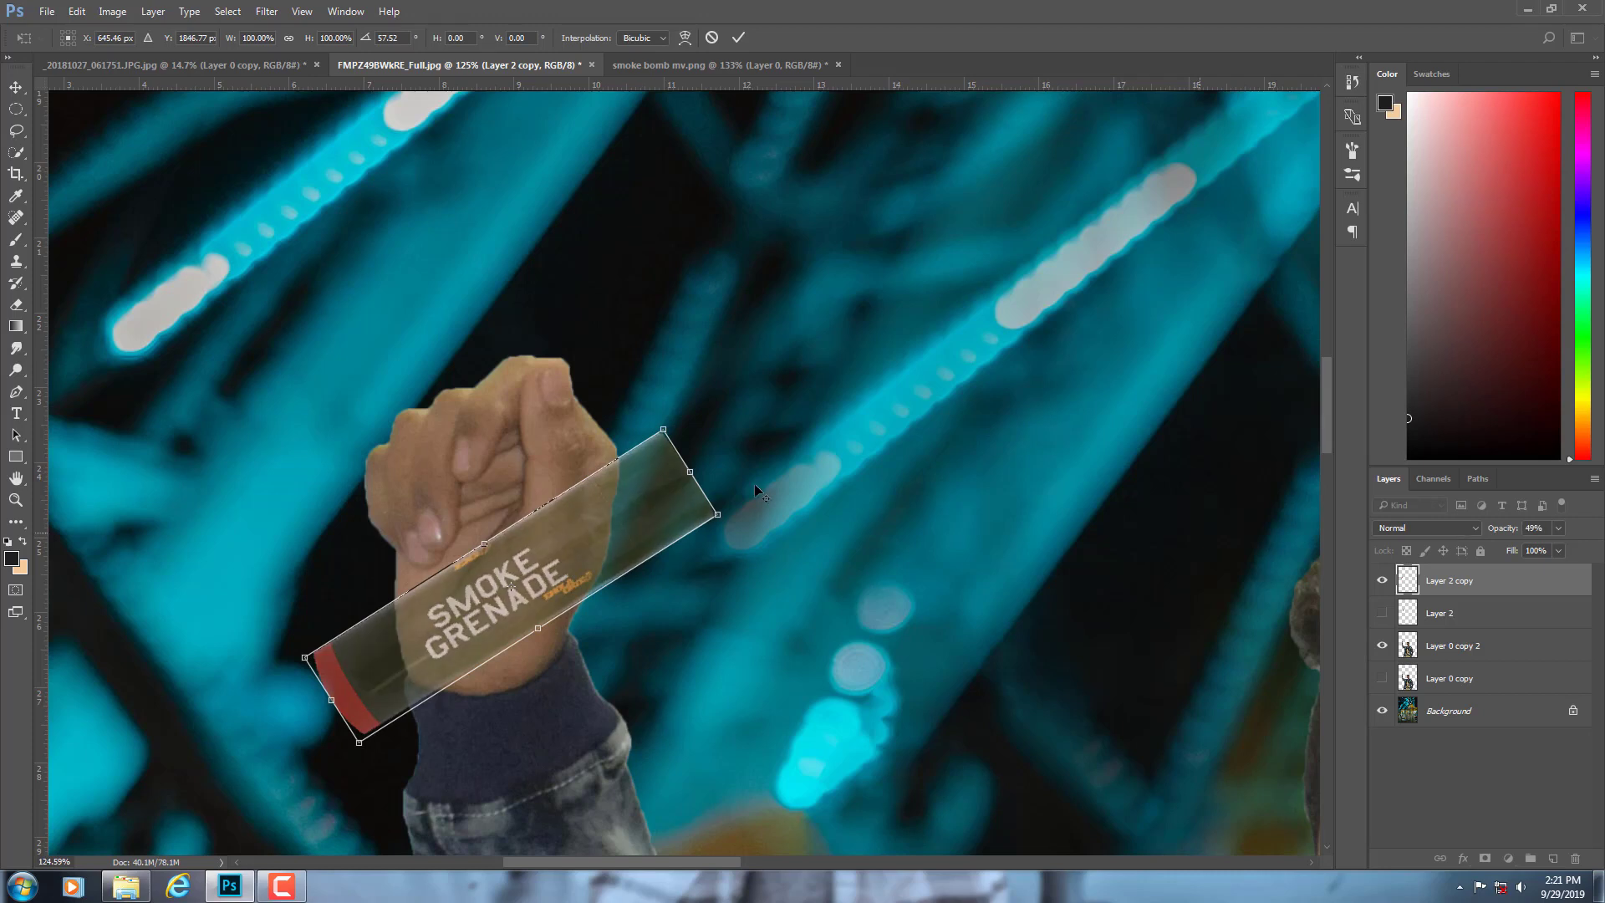
pyautogui.scroll(2, 584, 502)
# - Rotate the grenade to about 68° across the fist, commit, and set opacity to 20%
pyautogui.moveTo(628, 601); pyautogui.dragTo(777, 568)
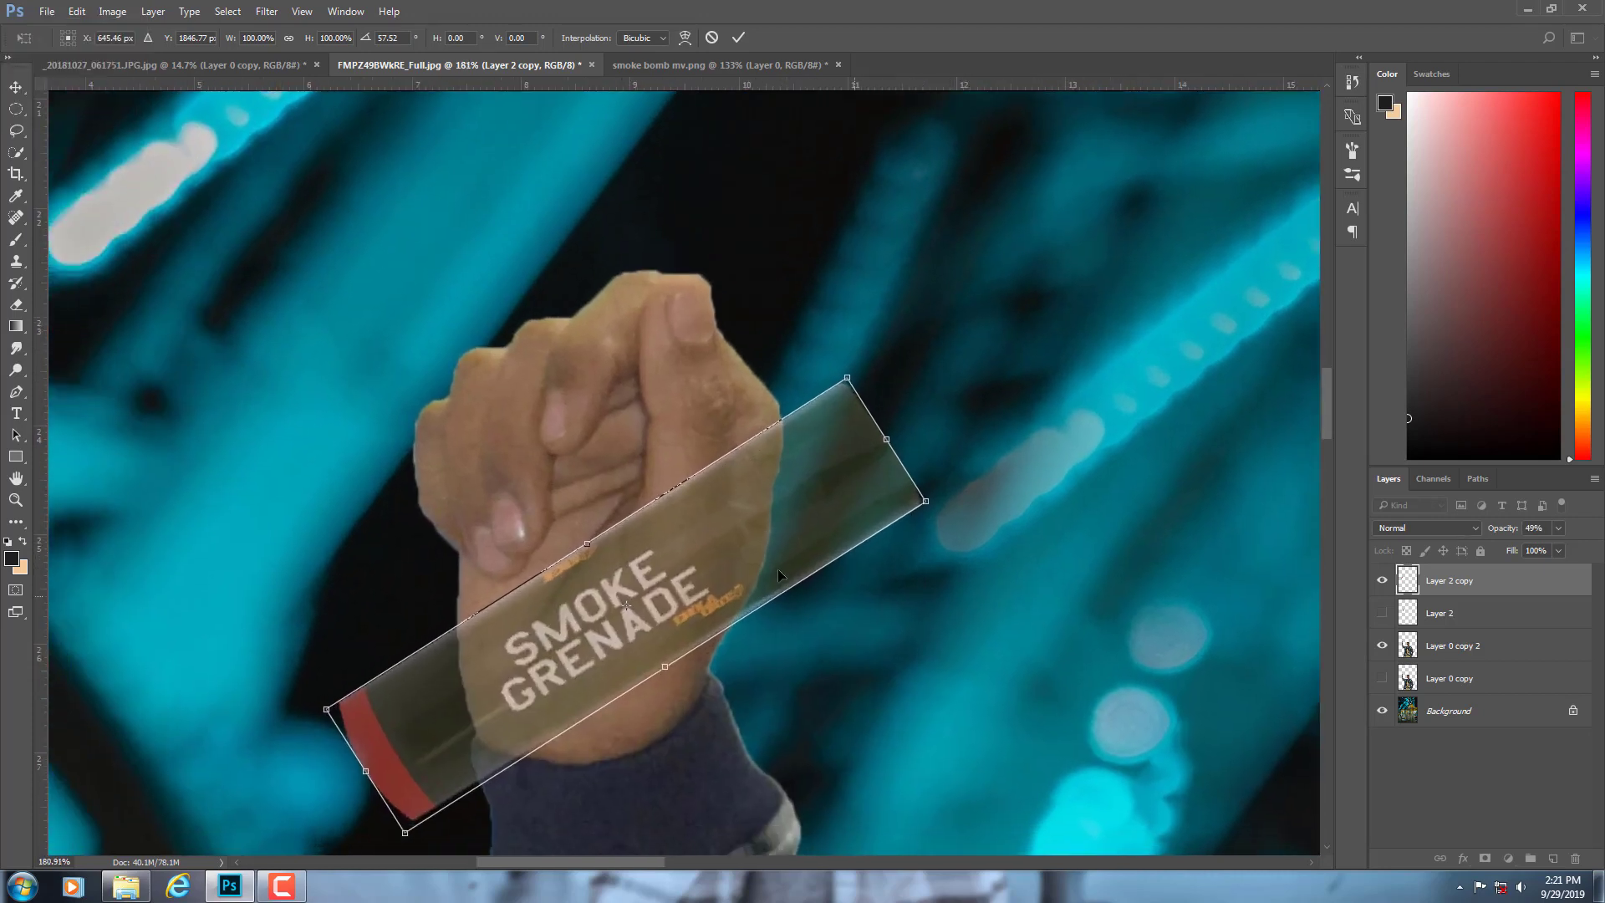
pyautogui.moveTo(706, 511); pyautogui.dragTo(659, 406)
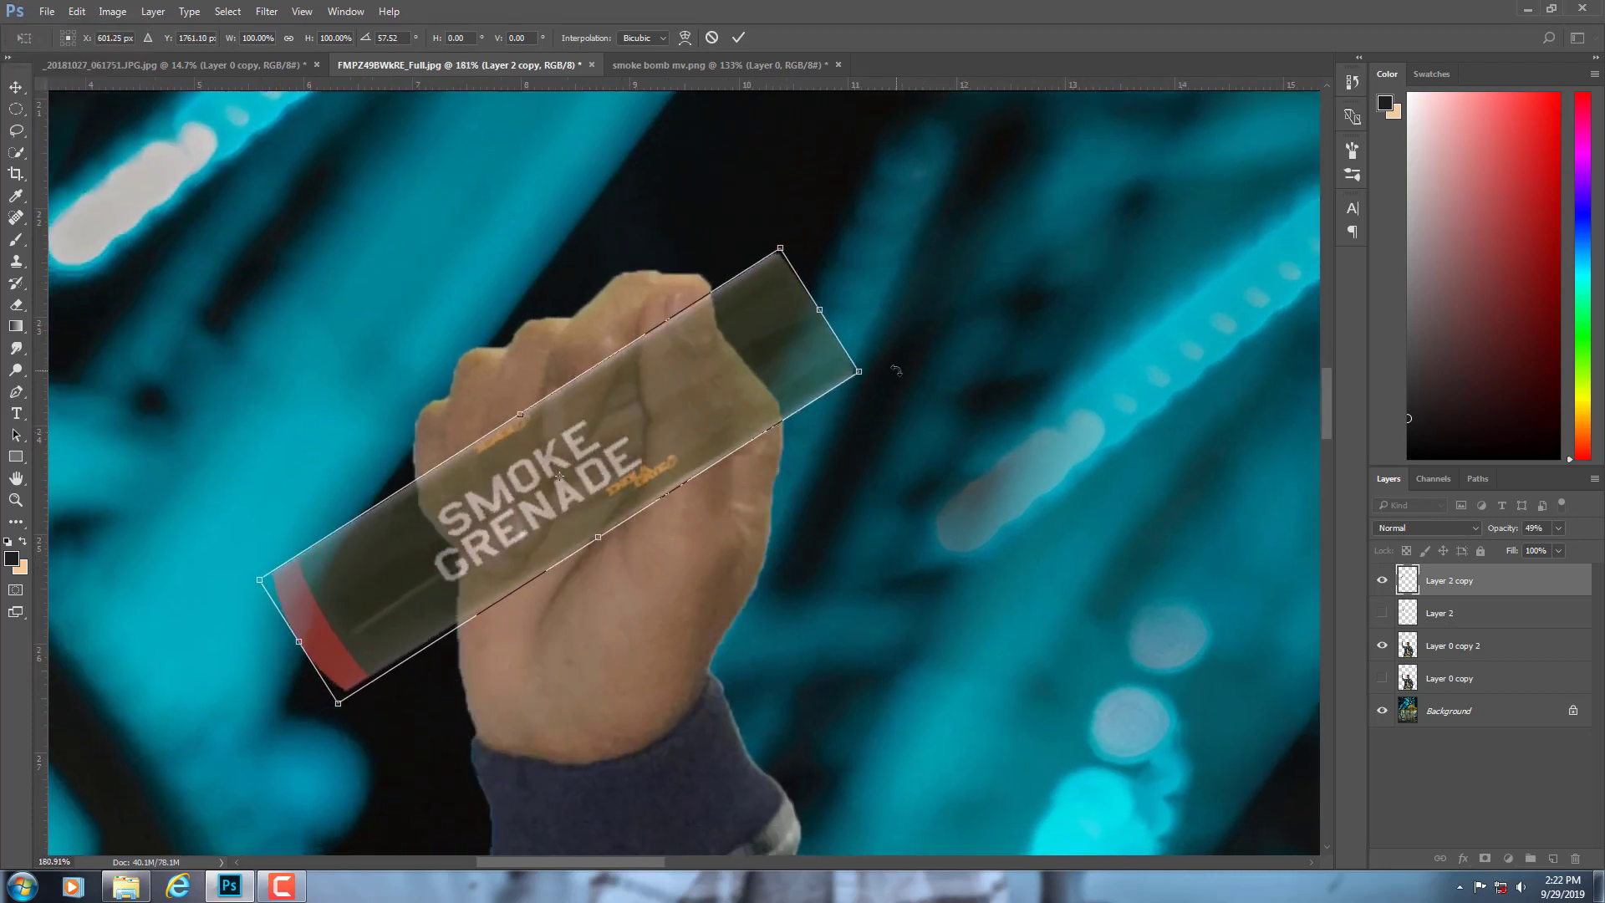
pyautogui.moveTo(896, 370)
pyautogui.mouseDown()
pyautogui.moveTo(917, 405)
pyautogui.moveTo(911, 443)
pyautogui.mouseUp()
pyautogui.moveTo(685, 425); pyautogui.dragTo(740, 412)
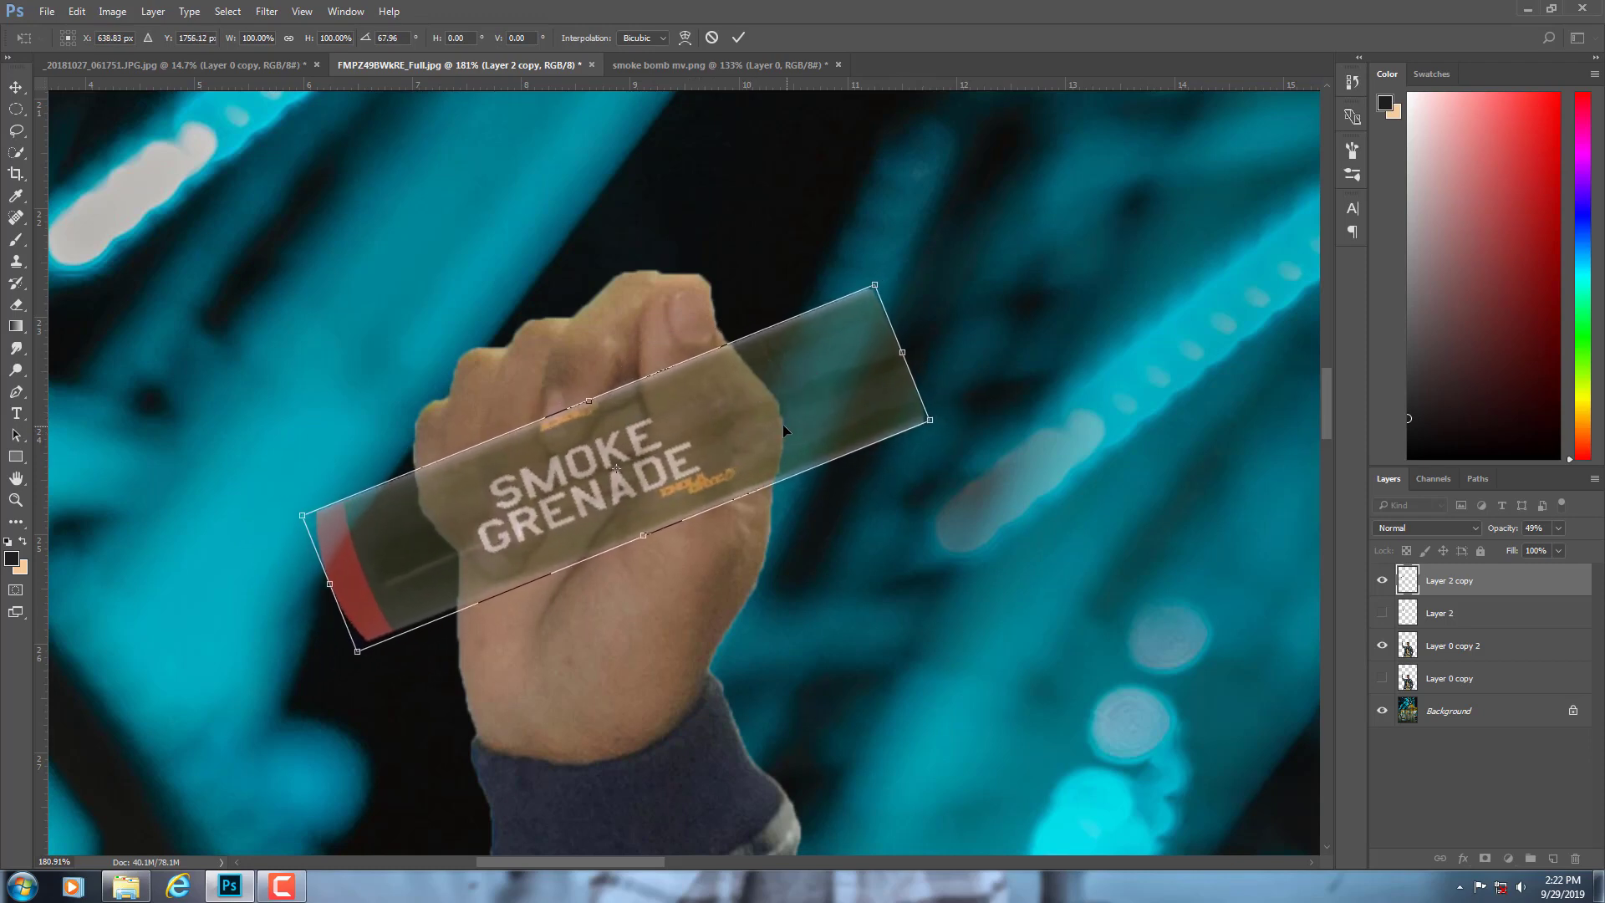
pyautogui.click(740, 38)
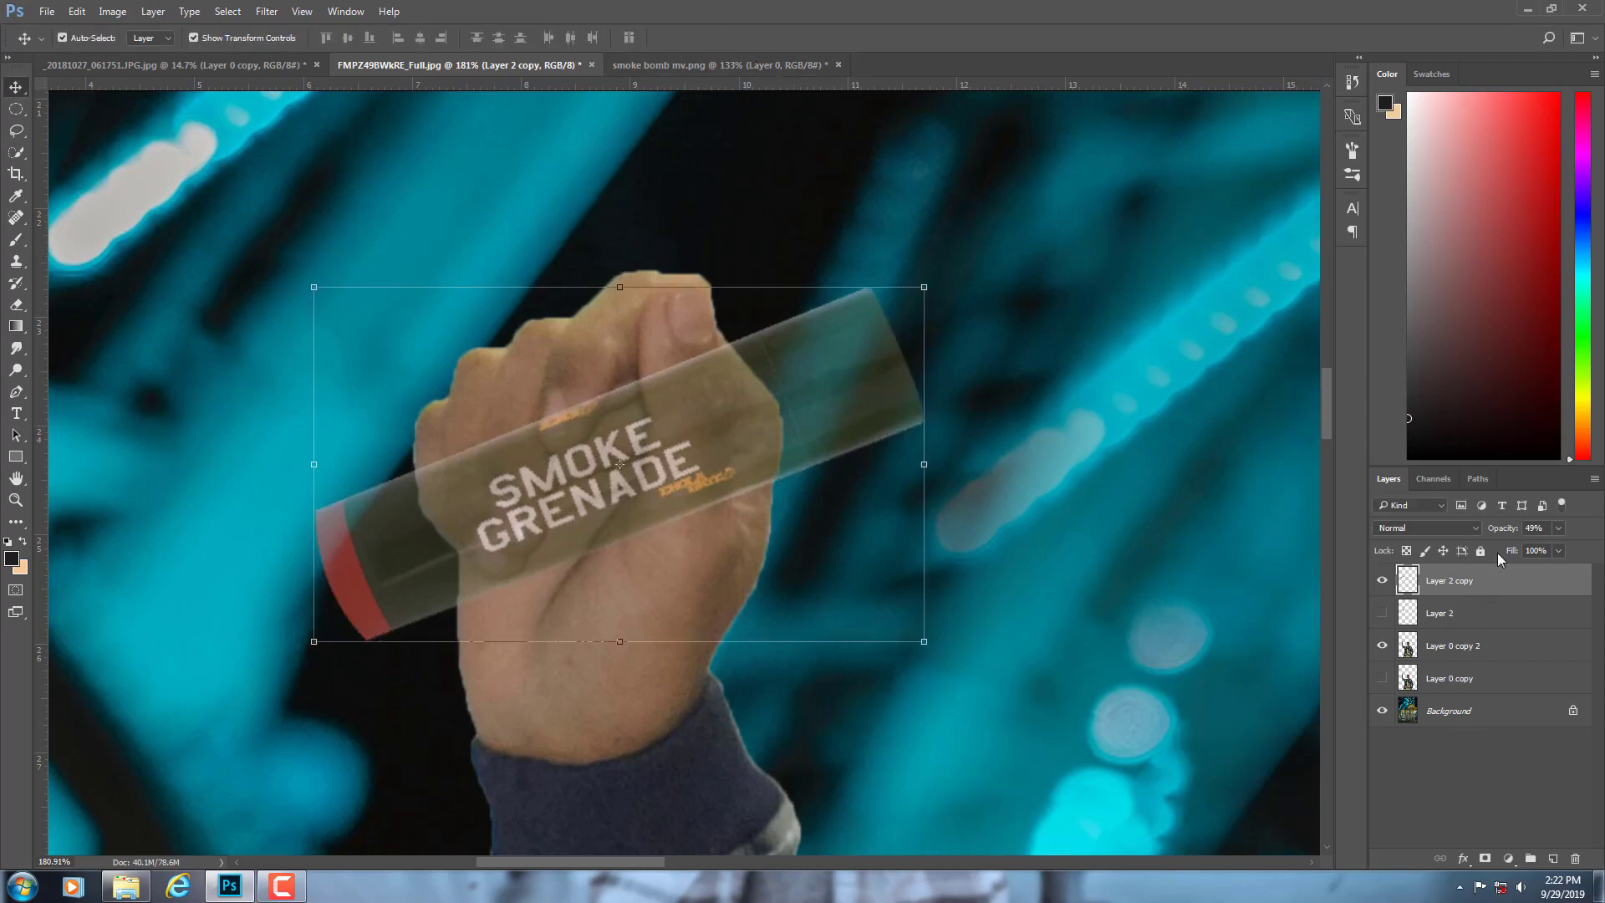
pyautogui.moveTo(1489, 535); pyautogui.dragTo(1484, 536)
# - Add a layer mask to the grenade layer and zoom in on the fist with the Brush selected
pyautogui.click(1483, 859)
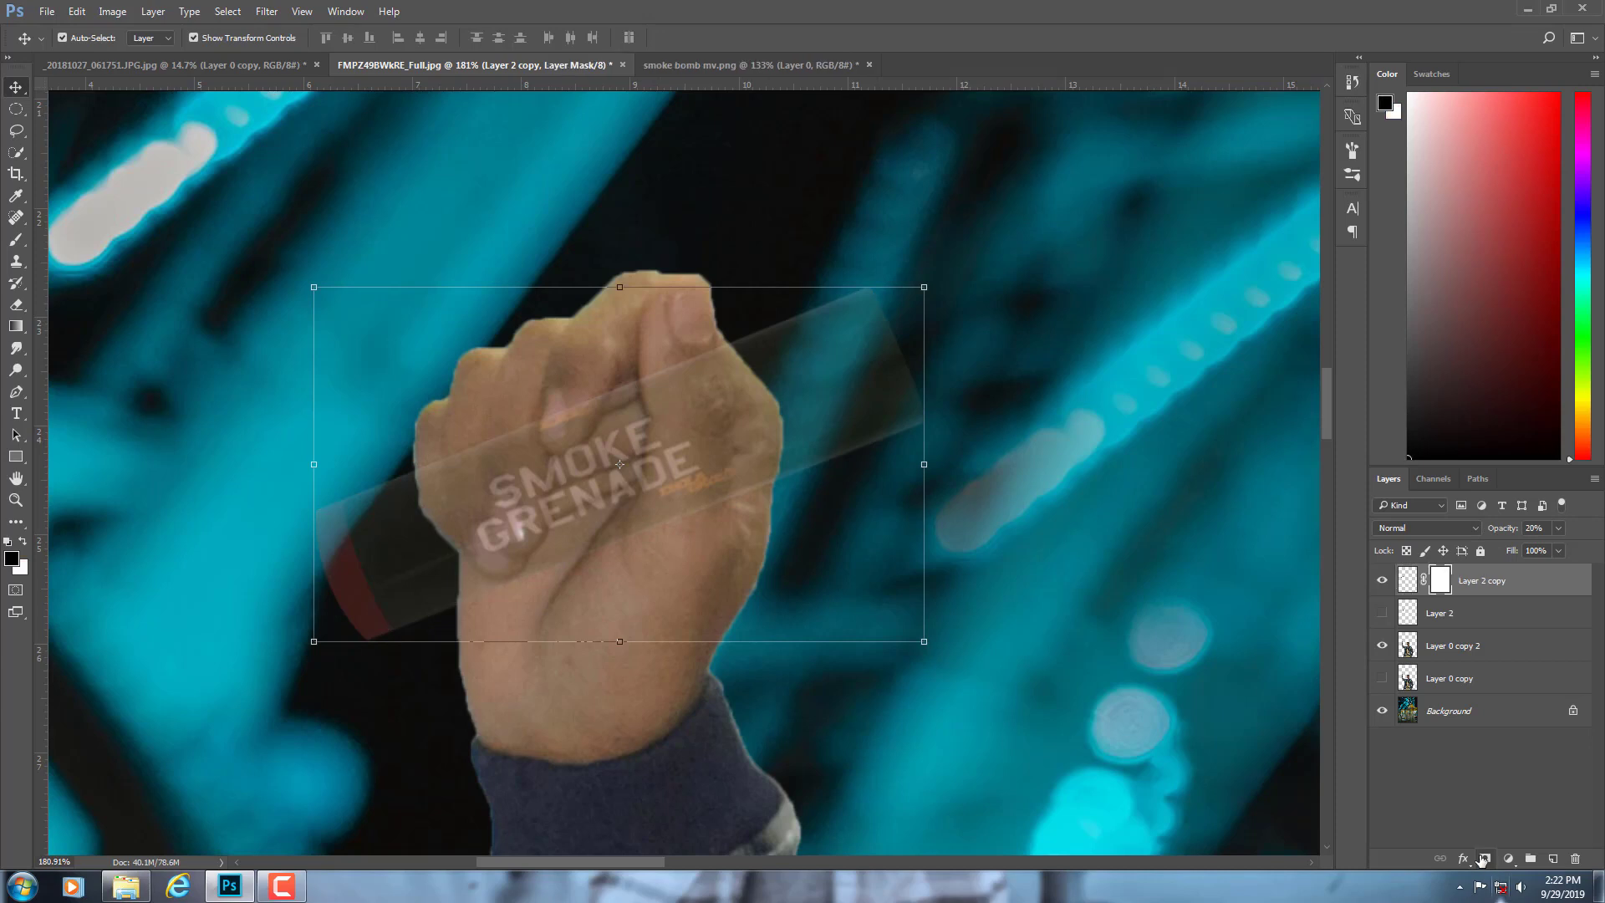
pyautogui.click(18, 240)
pyautogui.scroll(3, 355, 366)
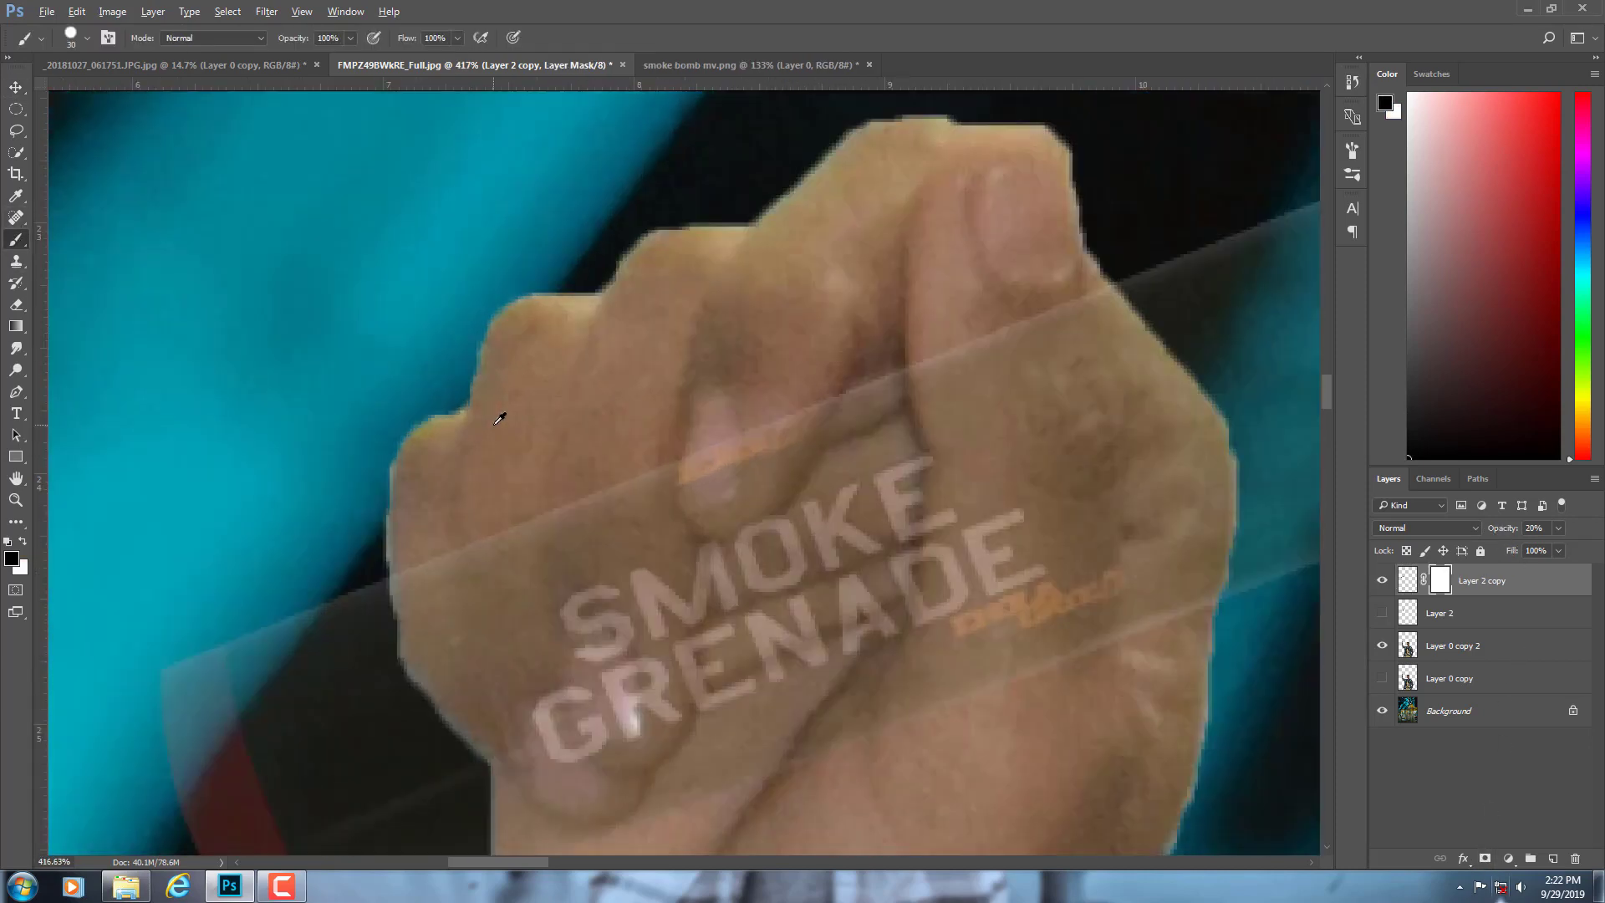
pyautogui.moveTo(546, 343); pyautogui.dragTo(548, 298)
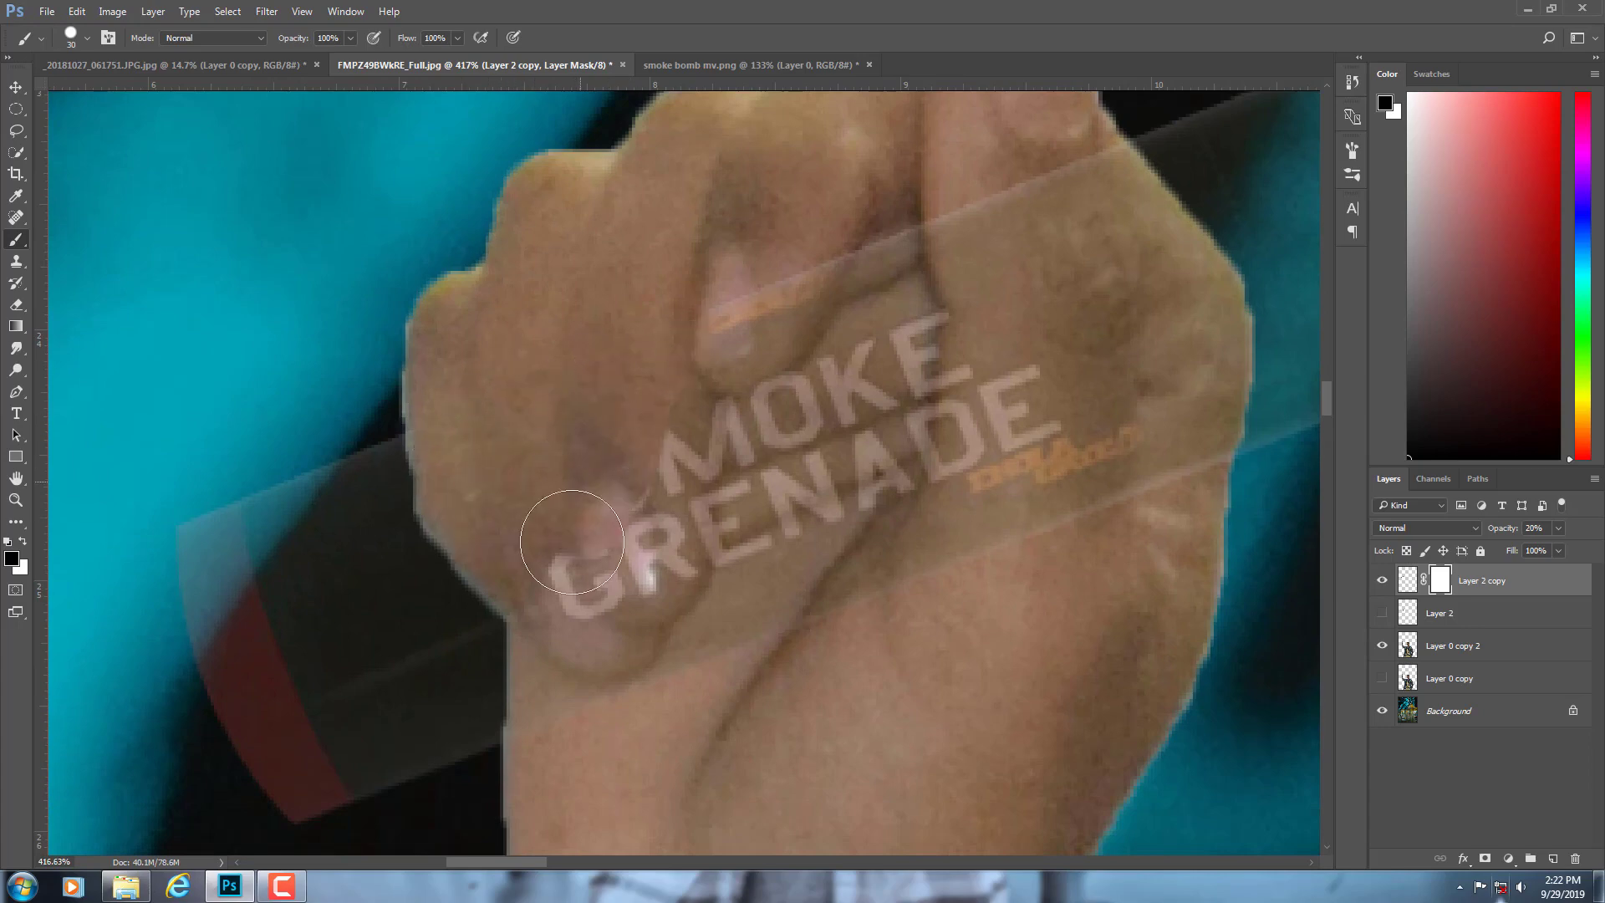
pyautogui.scroll(5, 602, 494)
pyautogui.scroll(-6, 702, 459)
pyautogui.scroll(2, 564, 487)
pyautogui.scroll(1, 564, 488)
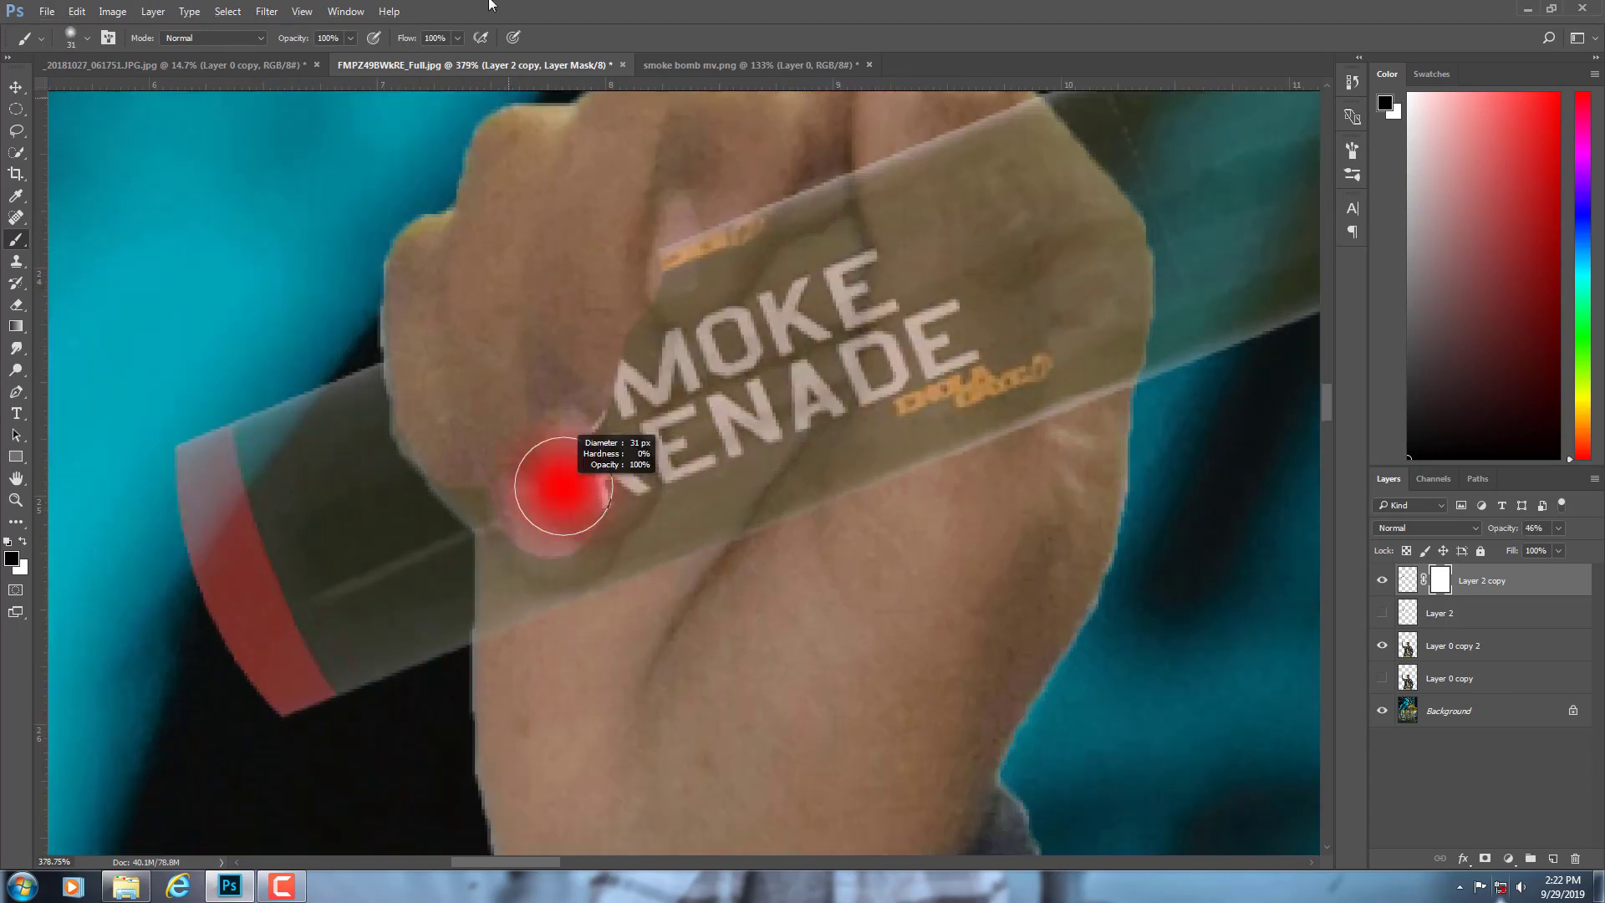
pyautogui.moveTo(686, 275); pyautogui.dragTo(655, 324)
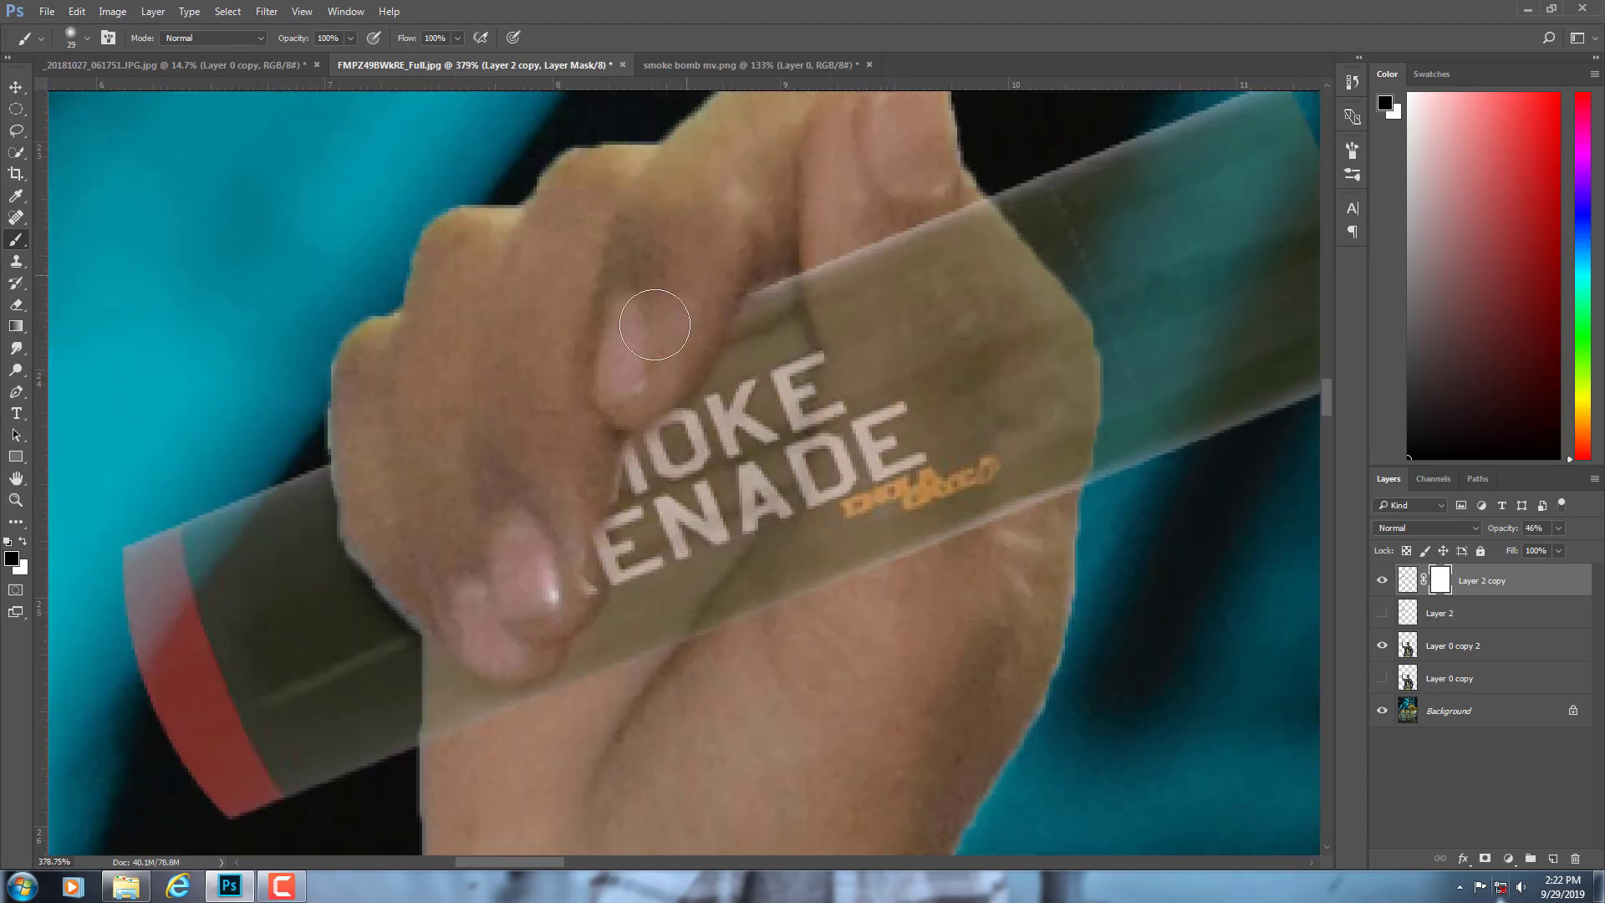
pyautogui.scroll(-1, 668, 485)
pyautogui.scroll(-3, 822, 392)
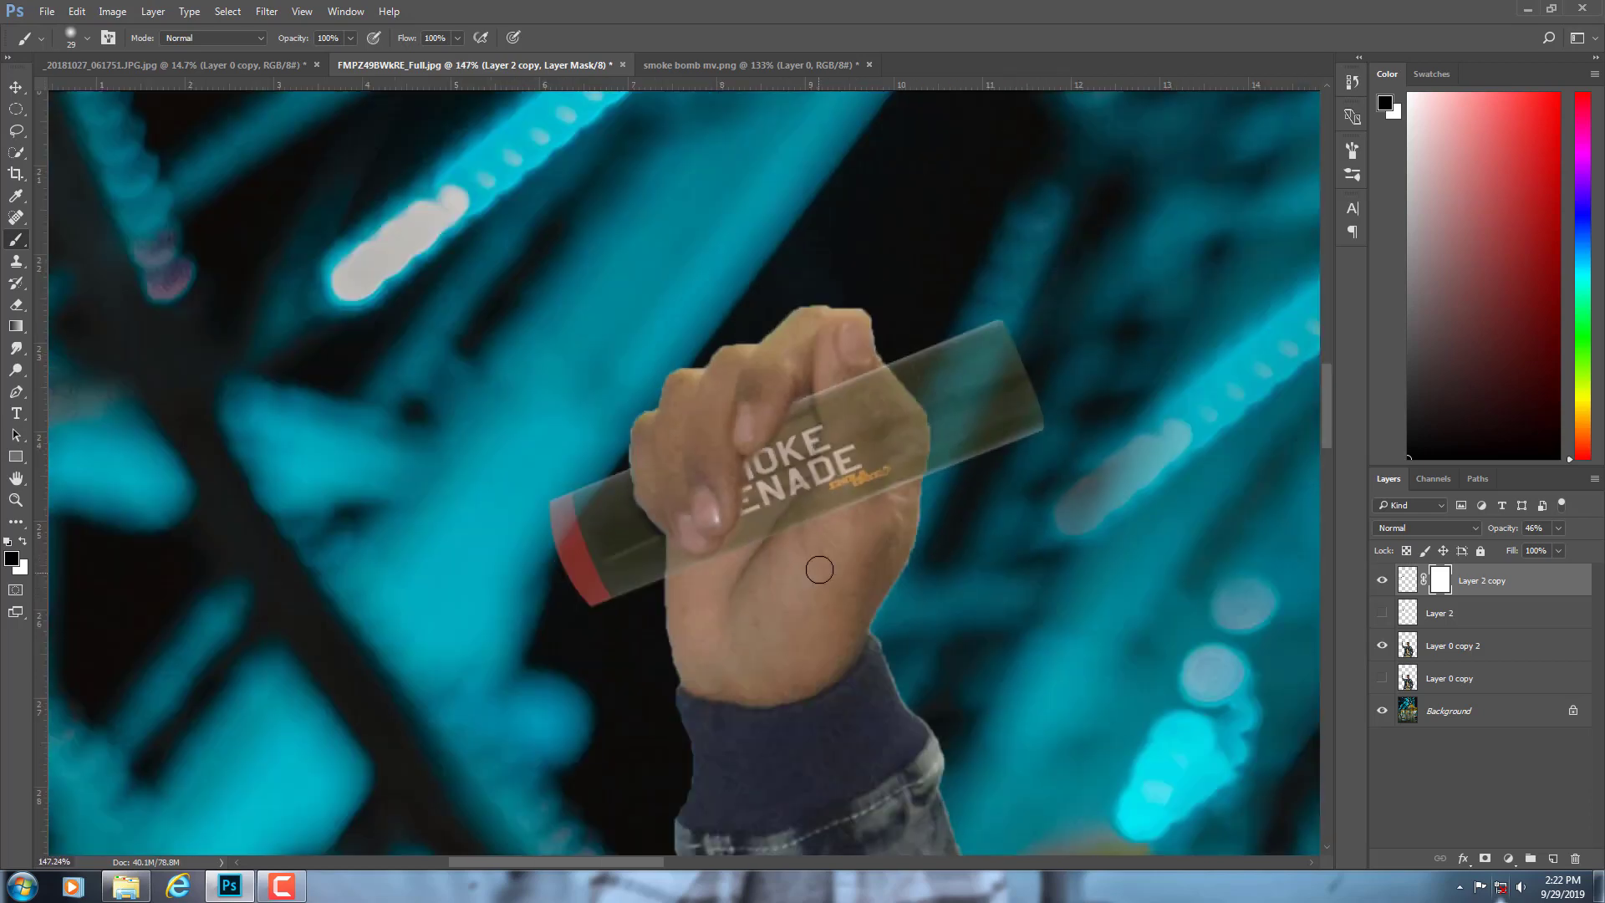
# - Raise the grenade layer's opacity back to 100%
pyautogui.click(1534, 527)
pyautogui.write('1610')
pyautogui.scroll(3, 771, 598)
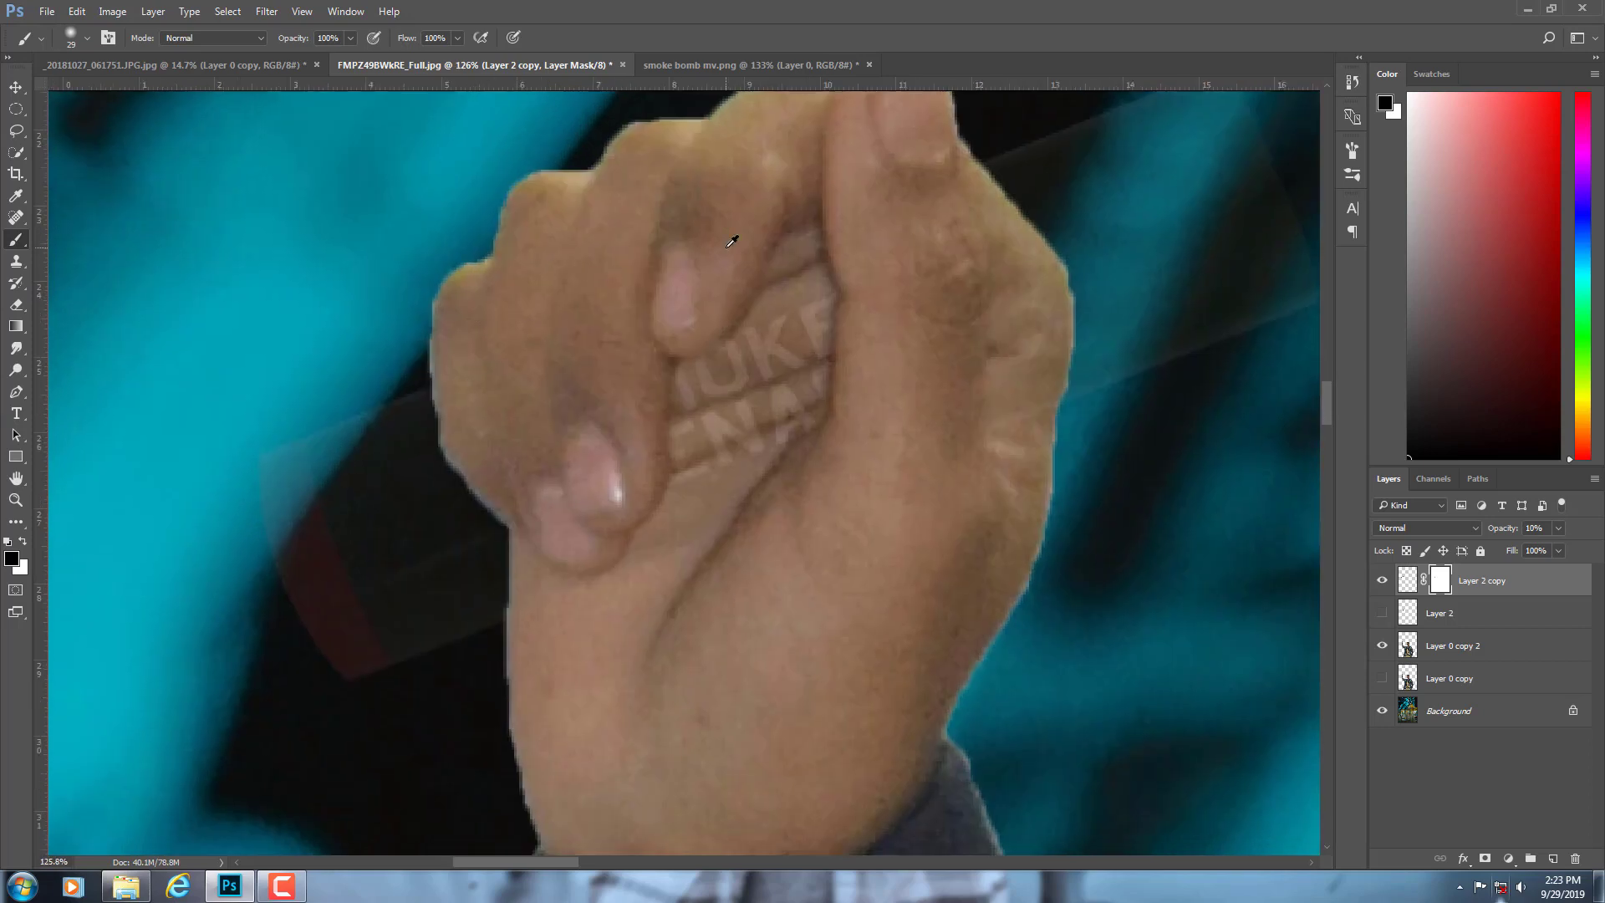
pyautogui.scroll(-3, 734, 232)
pyautogui.write('100x')
pyautogui.scroll(3, 879, 244)
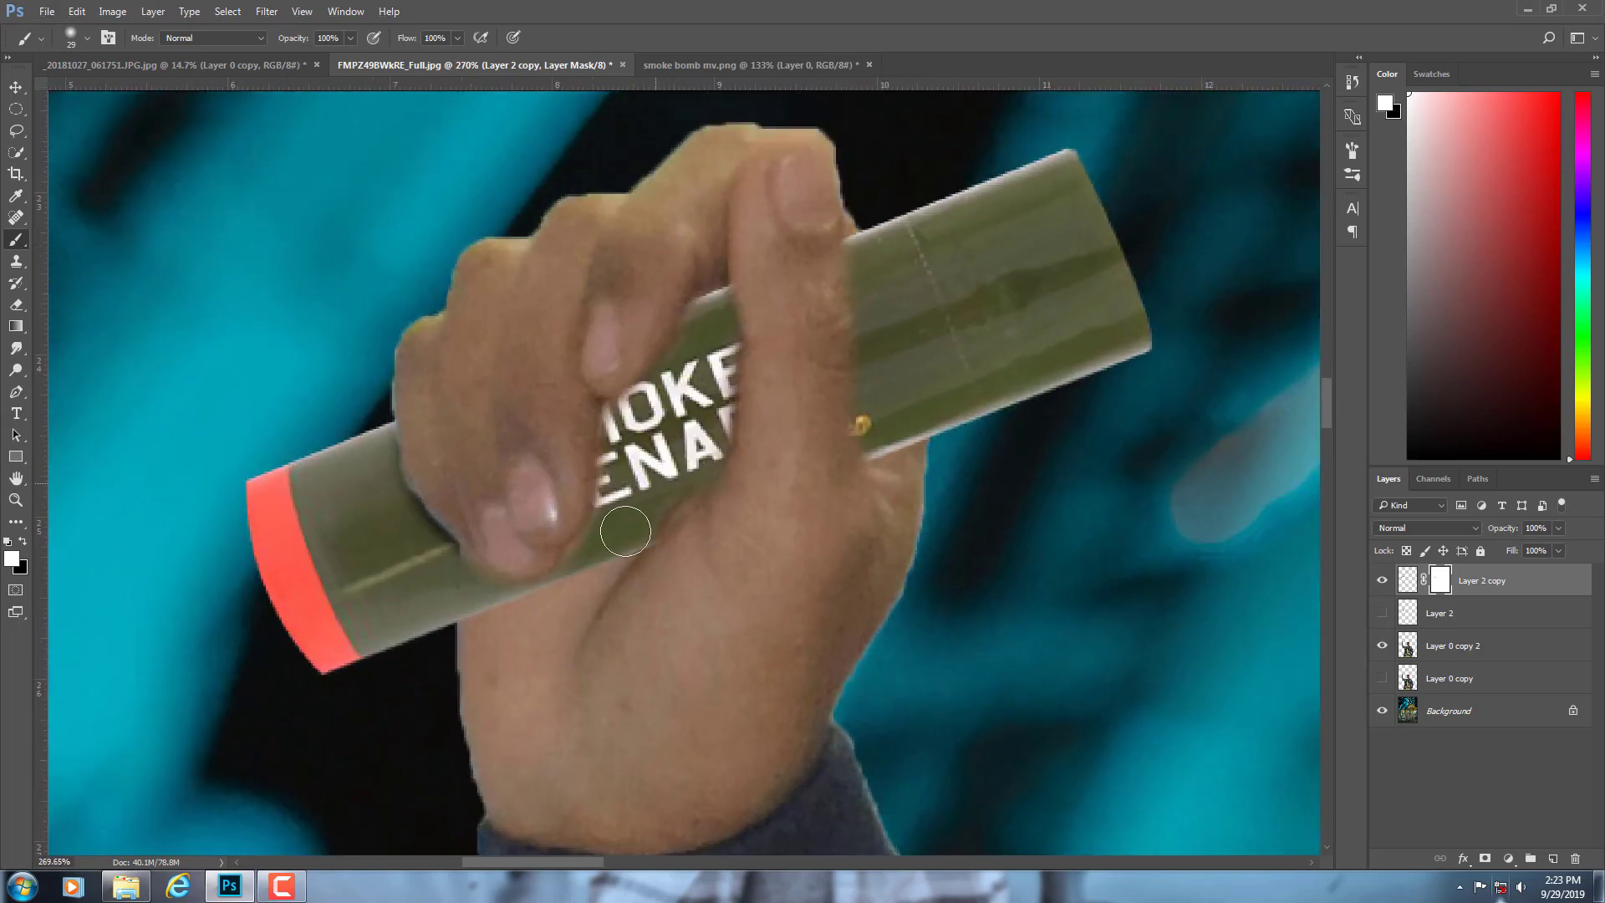
# - Paint black on the mask so the fingers overlap the grenade, resizing the brush
pyautogui.press('x')
pyautogui.moveTo(748, 409); pyautogui.dragTo(736, 534)
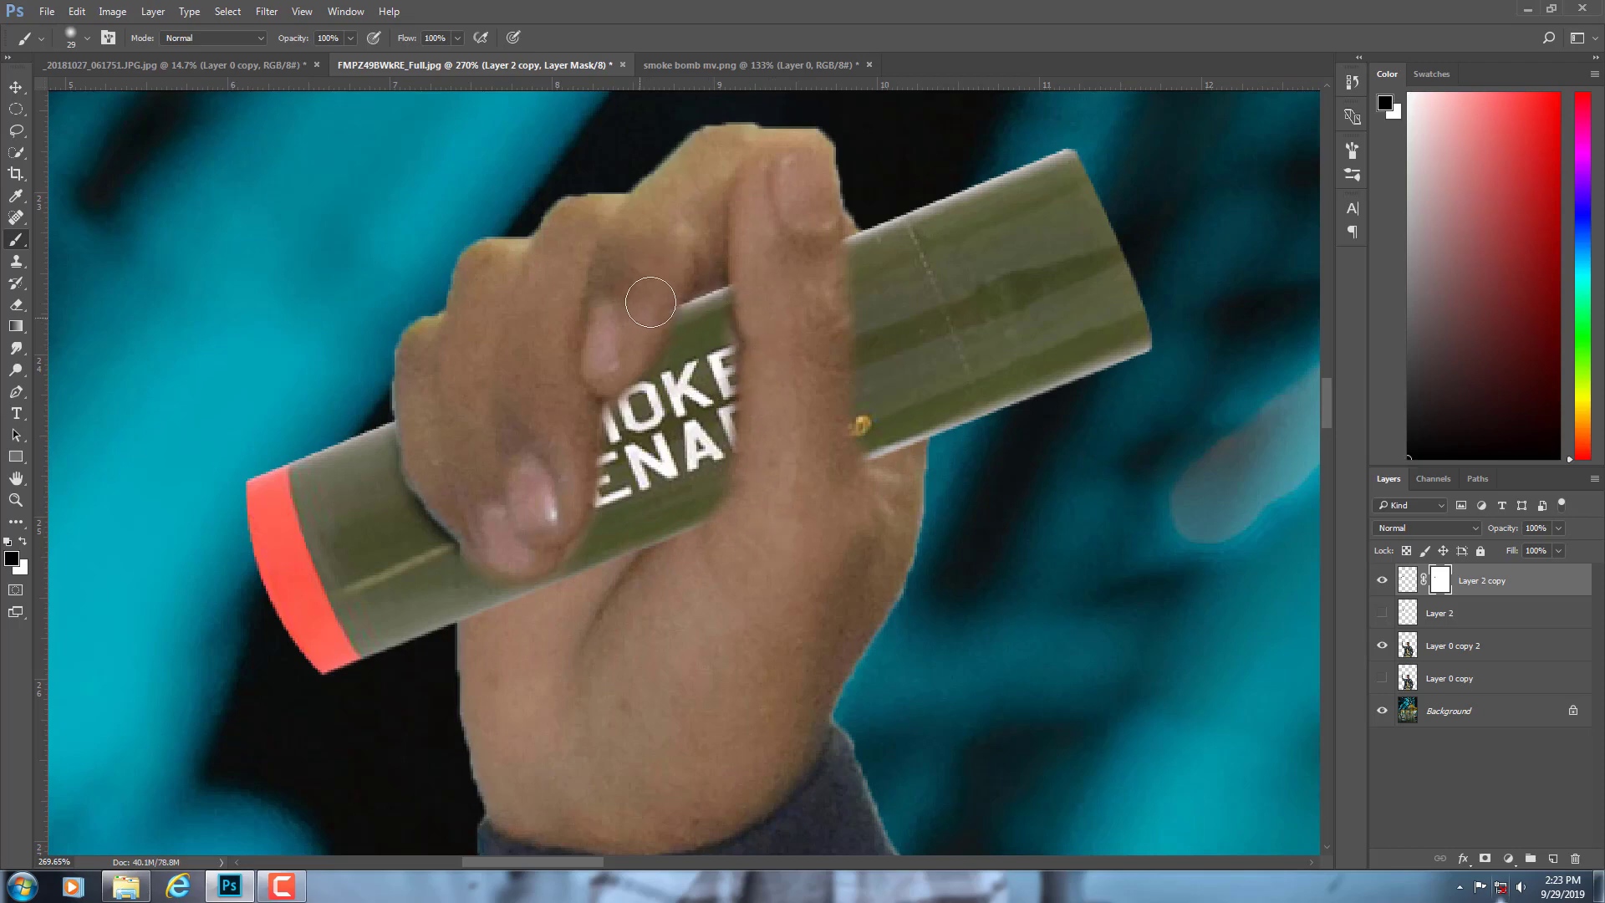
pyautogui.rightClick(376, 464)
pyautogui.scroll(3, 434, 501)
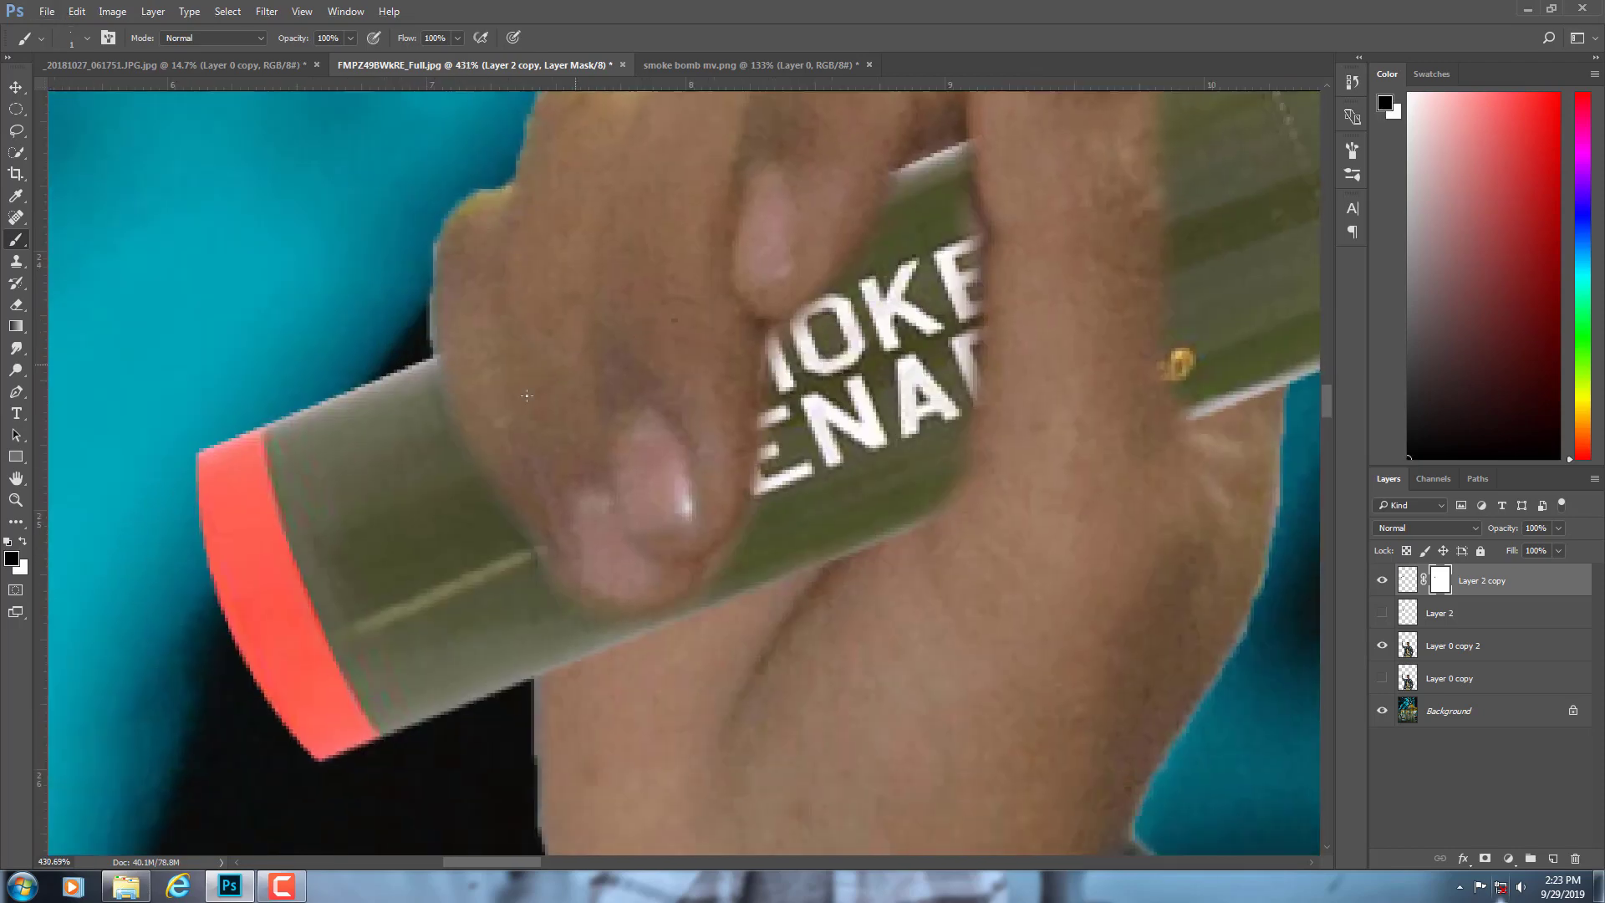
pyautogui.rightClick(468, 451)
pyautogui.press('x')
pyautogui.scroll(-5, 448, 485)
pyautogui.scroll(-3, 448, 485)
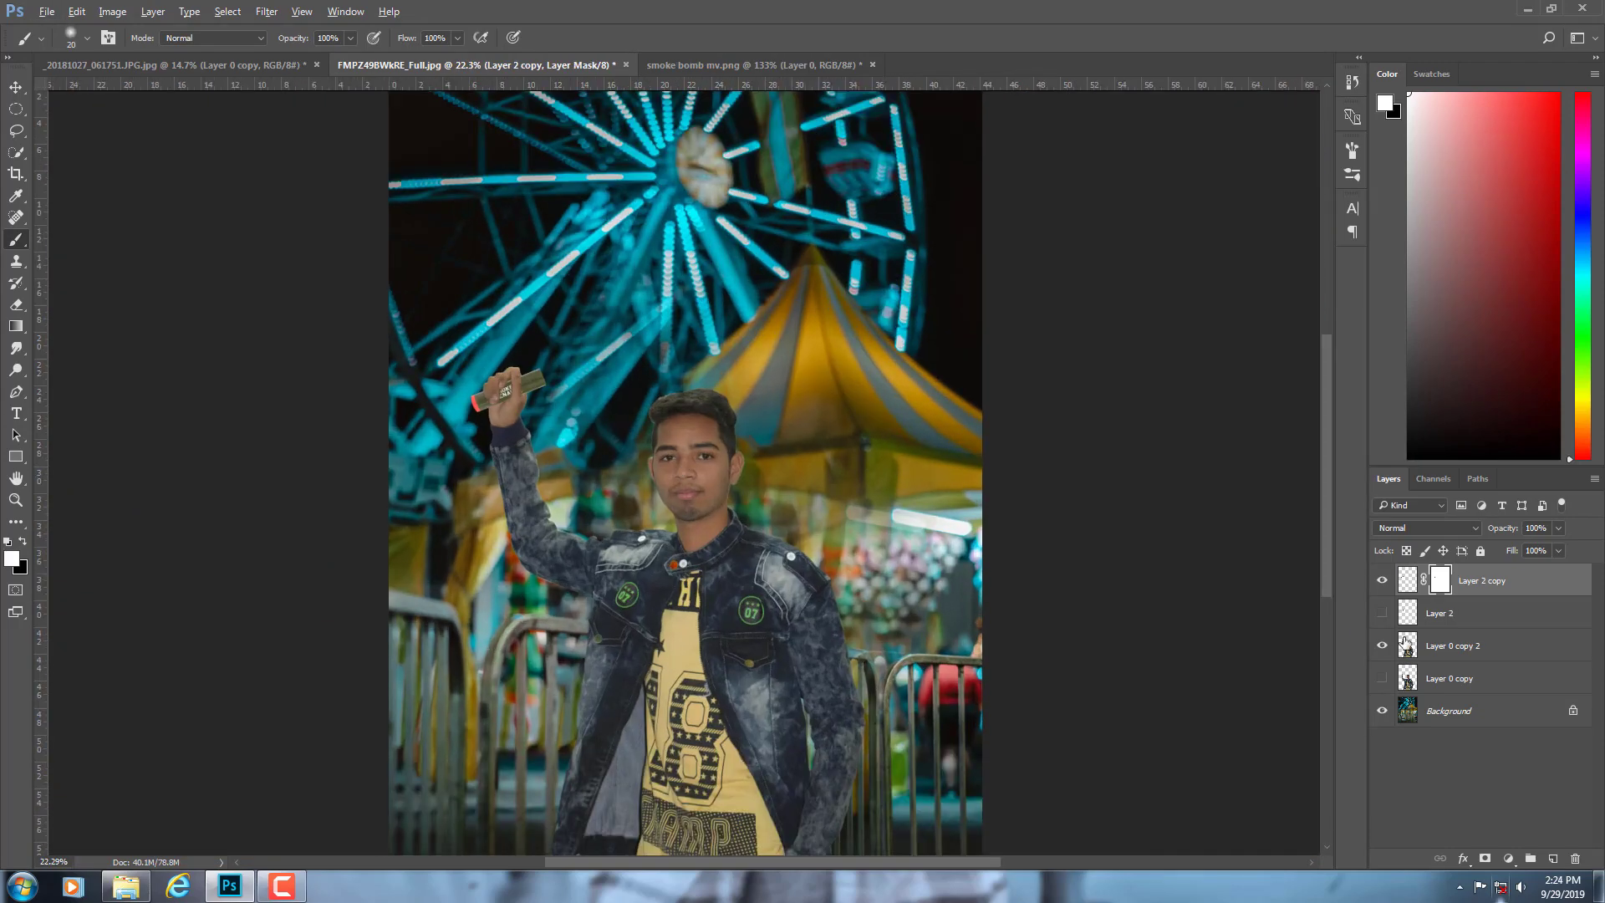
# - Duplicate the masked grenade layer
pyautogui.hotkey('ctrl', 'j')
pyautogui.scroll(5, 737, 412)
pyautogui.click(16, 304)
# - On the man's cut-out layer, check and erase the hair, ear and sleeve edges
pyautogui.scroll(2, 376, 548)
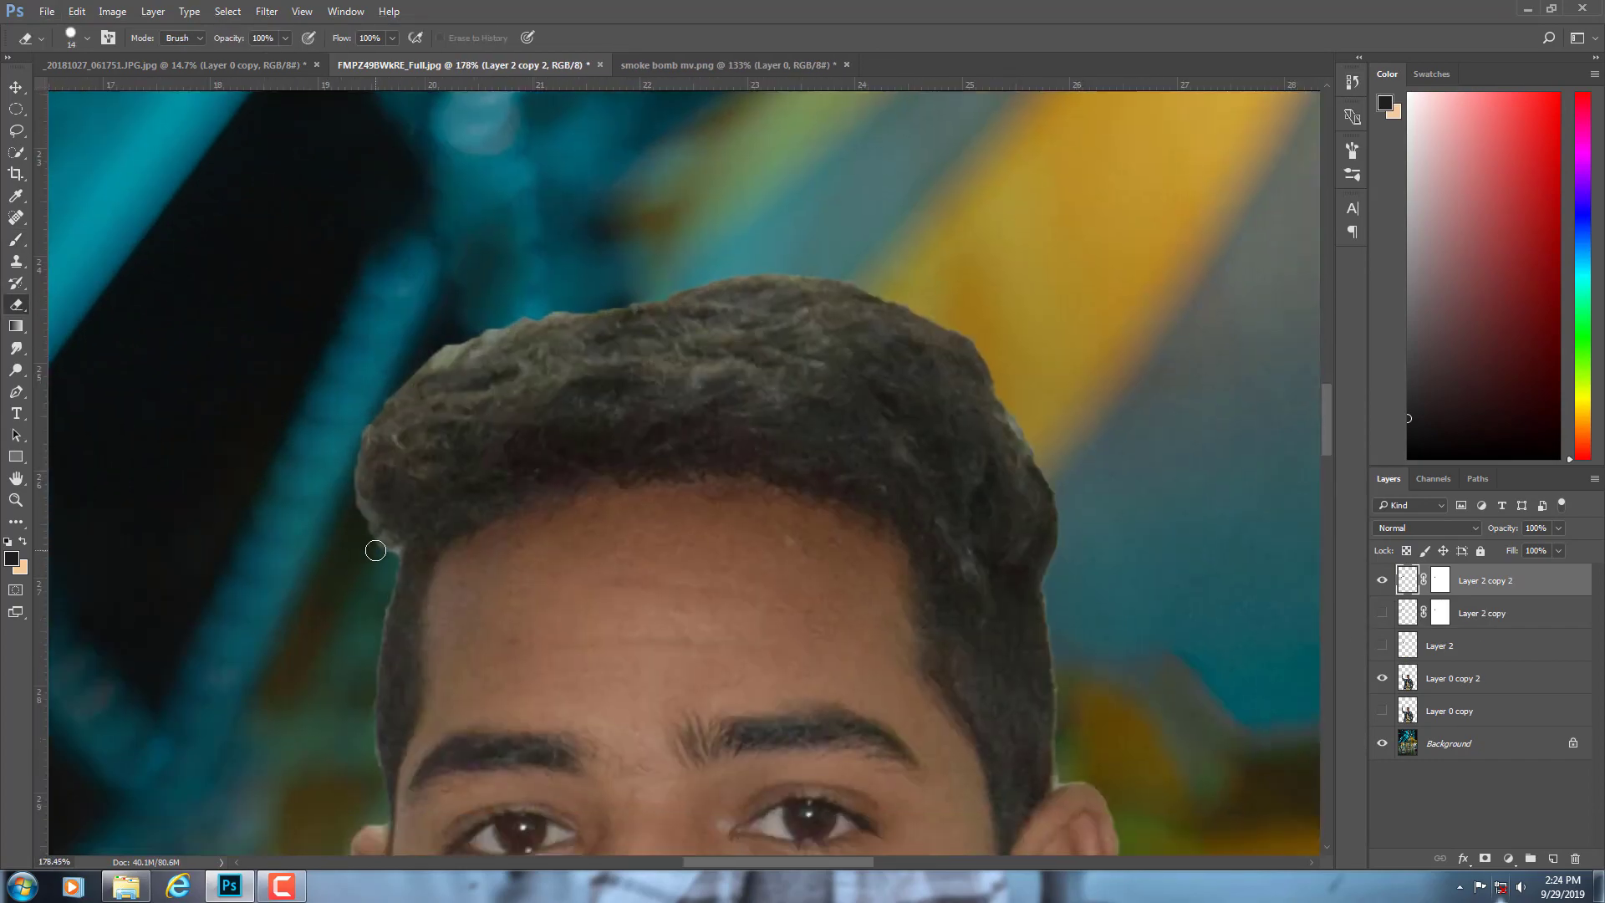
pyautogui.scroll(2, 376, 548)
pyautogui.click(1453, 677)
pyautogui.scroll(2, 712, 203)
pyautogui.scroll(-5, 655, 476)
pyautogui.scroll(-2, 777, 573)
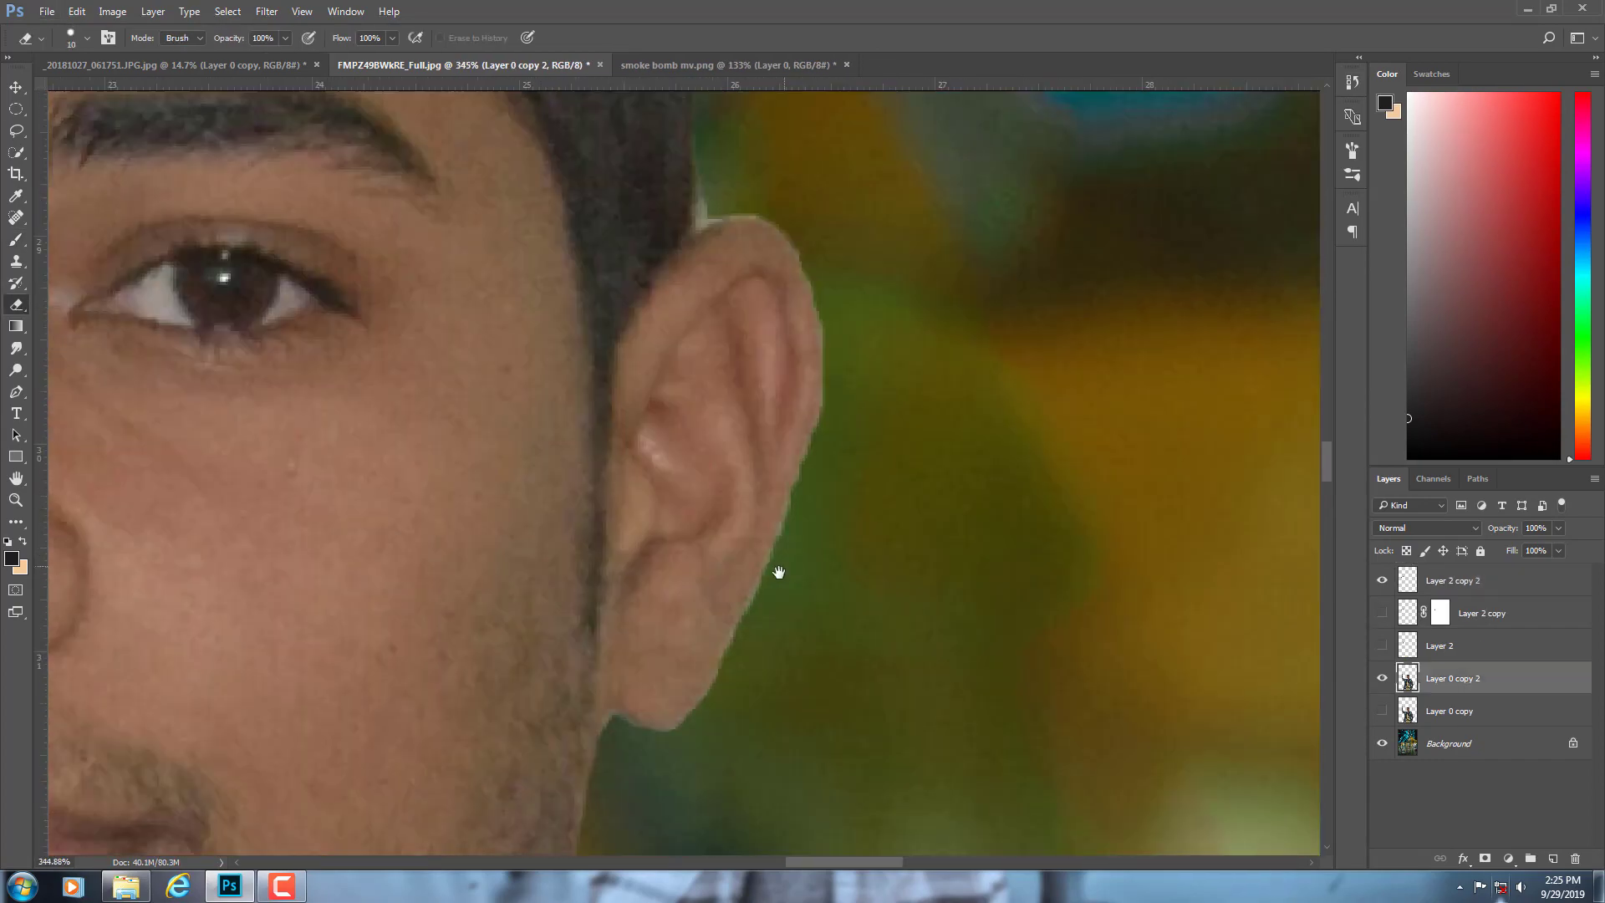
pyautogui.scroll(-3, 430, 312)
pyautogui.scroll(-5, 883, 397)
pyautogui.scroll(-5, 882, 396)
pyautogui.scroll(-5, 882, 396)
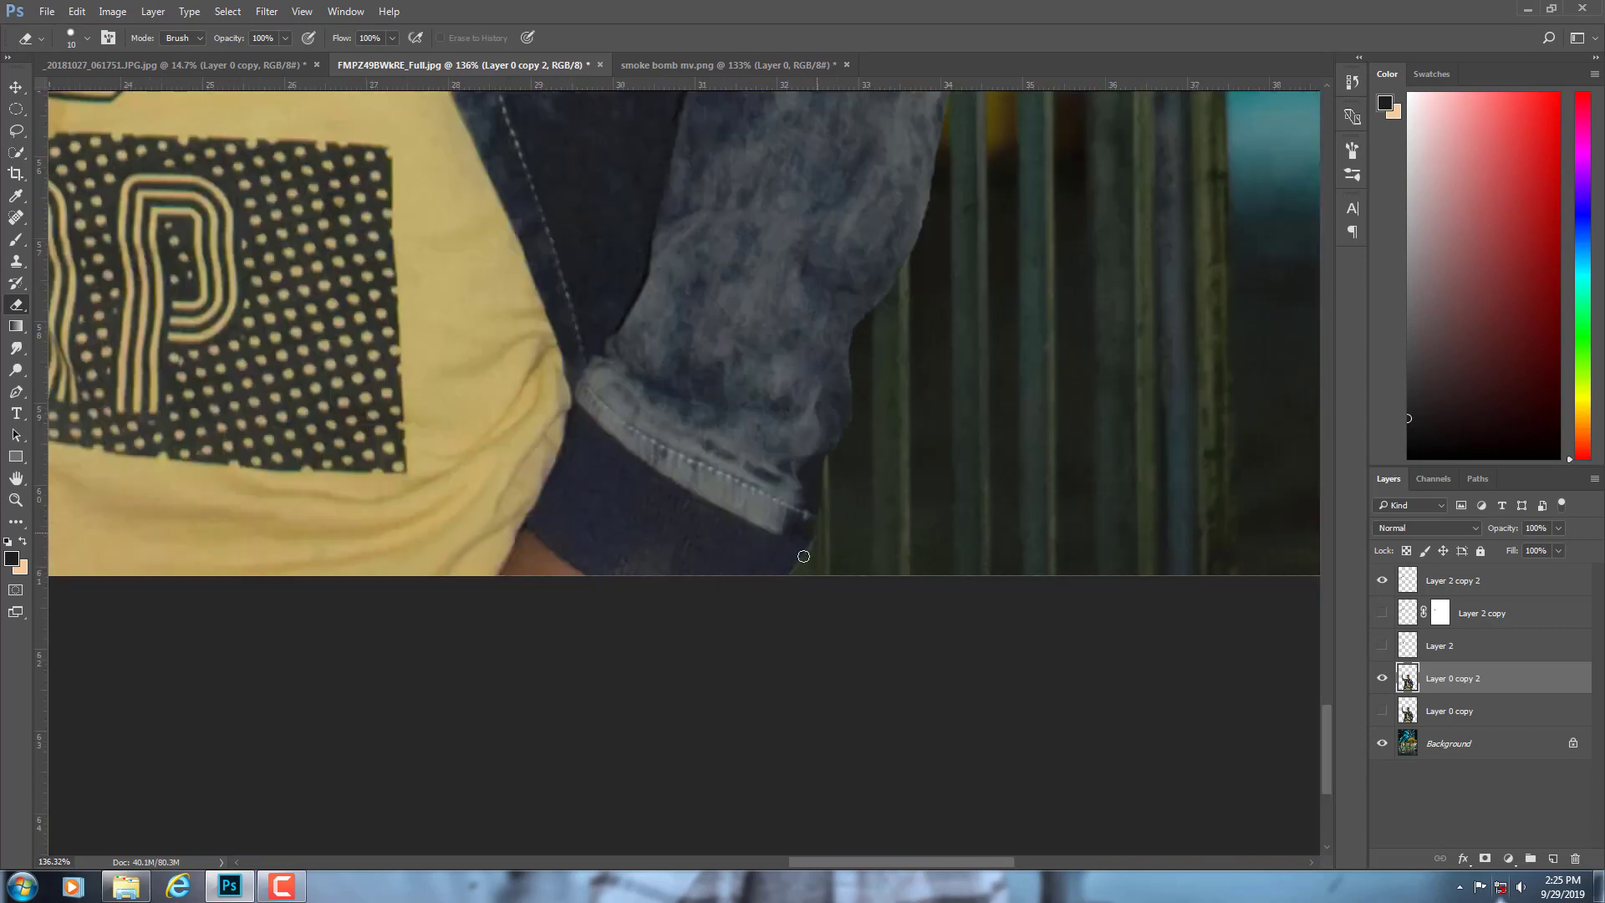
pyautogui.moveTo(83, 502); pyautogui.dragTo(567, 683)
pyautogui.scroll(5, 567, 683)
pyautogui.scroll(5, 501, 543)
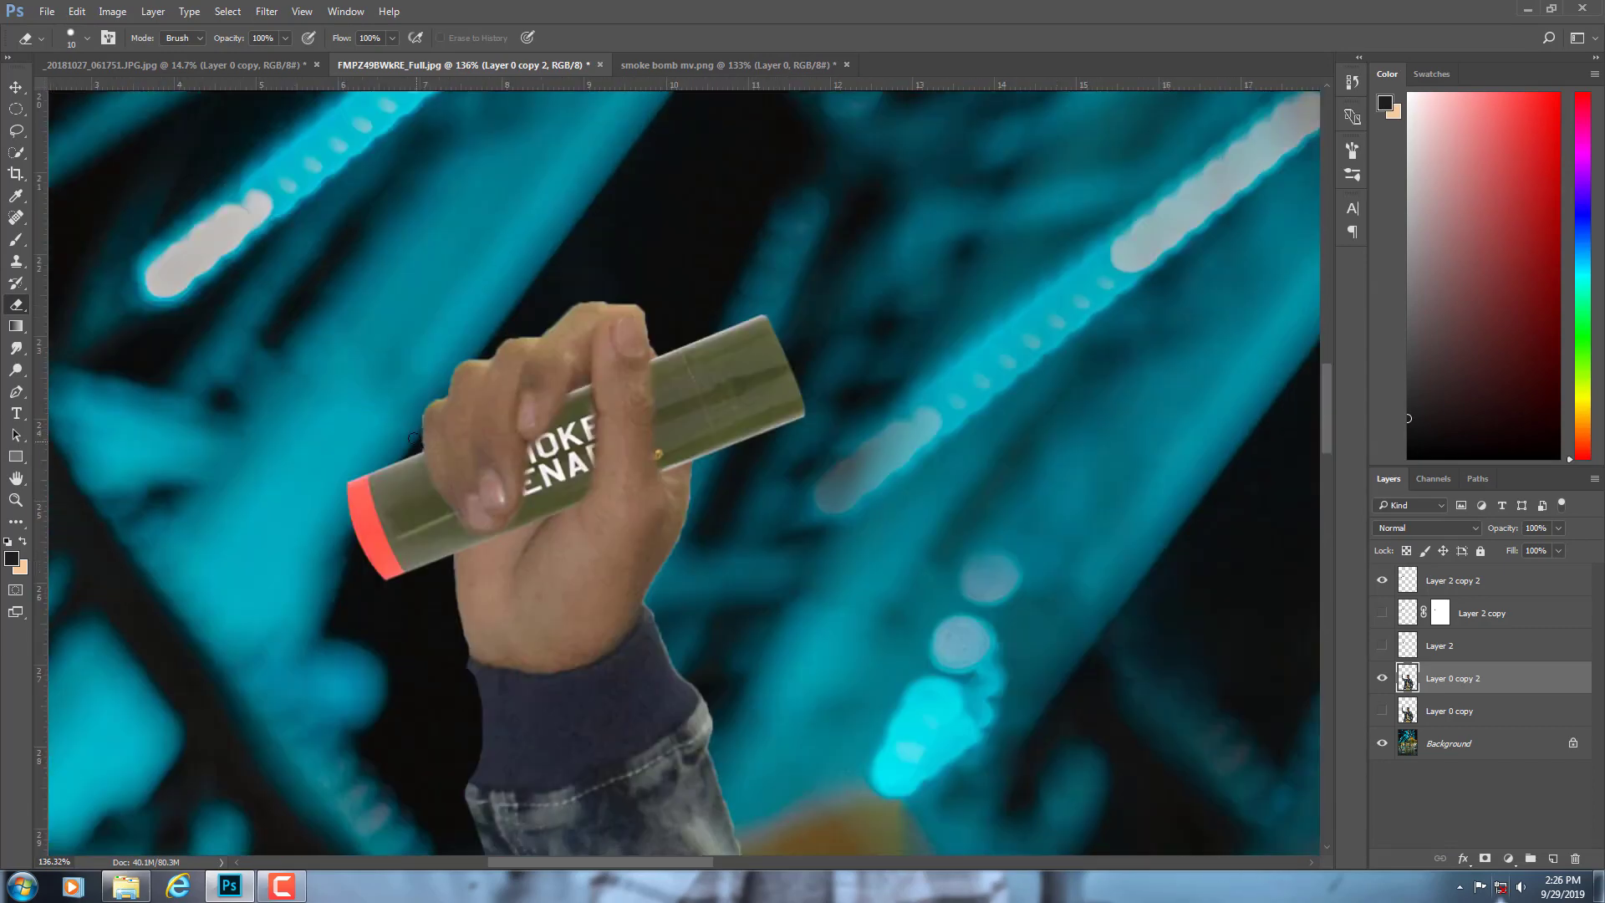
pyautogui.scroll(-5, 864, 318)
pyautogui.scroll(-5, 863, 318)
pyautogui.scroll(-10, 863, 317)
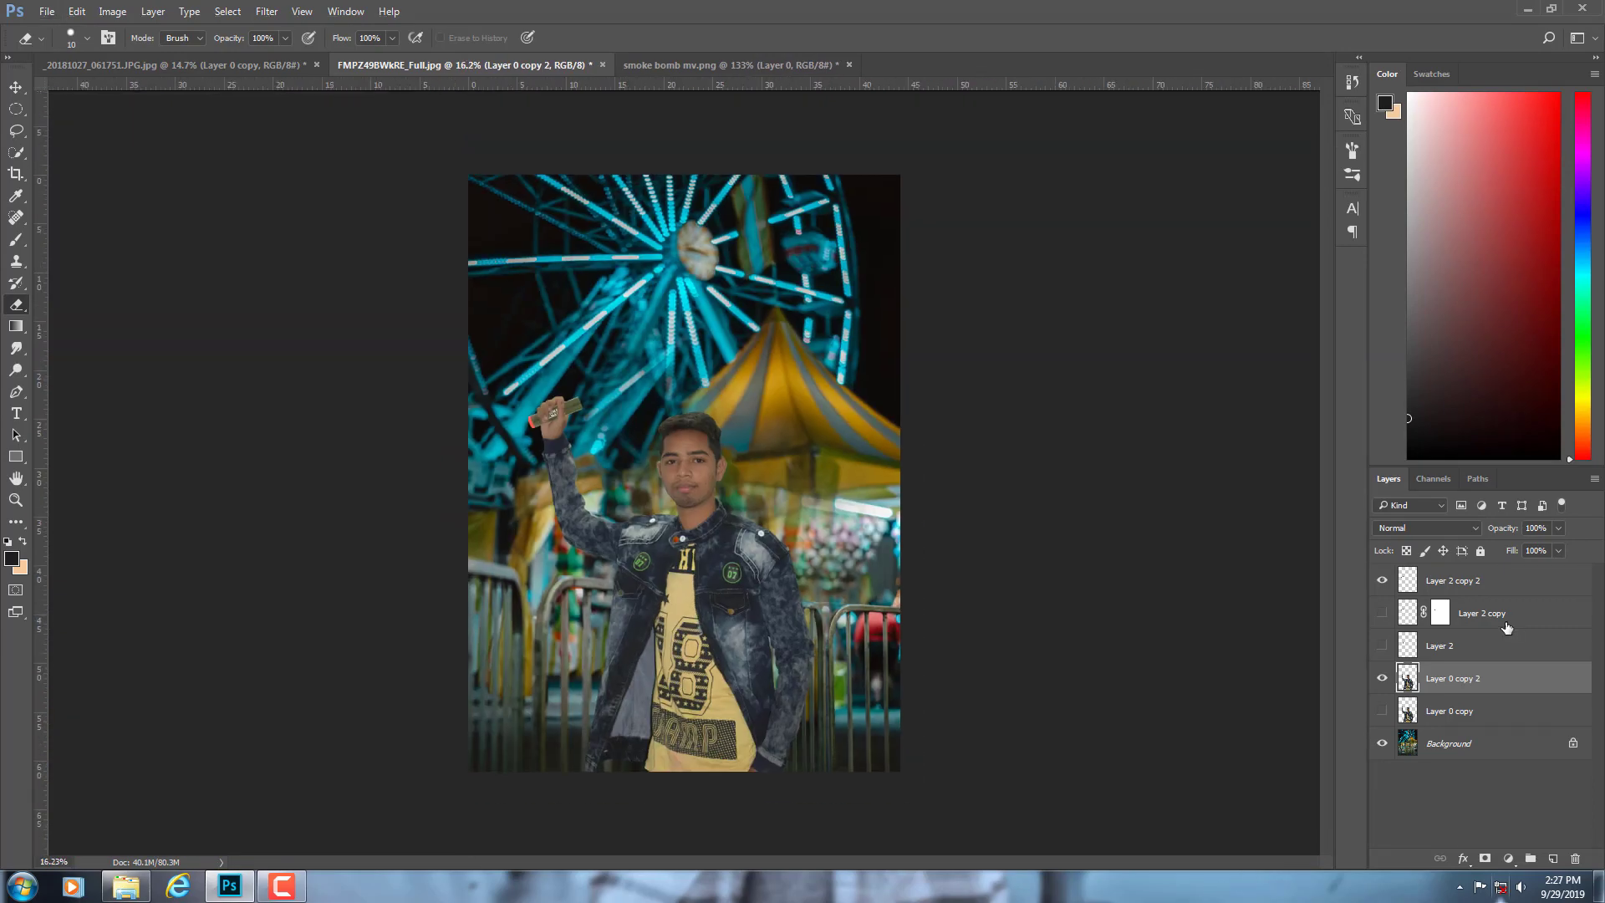
# - Delete the leftover Layer 2 copy and Layer 2
pyautogui.click(1392, 616)
pyautogui.press('Delete')
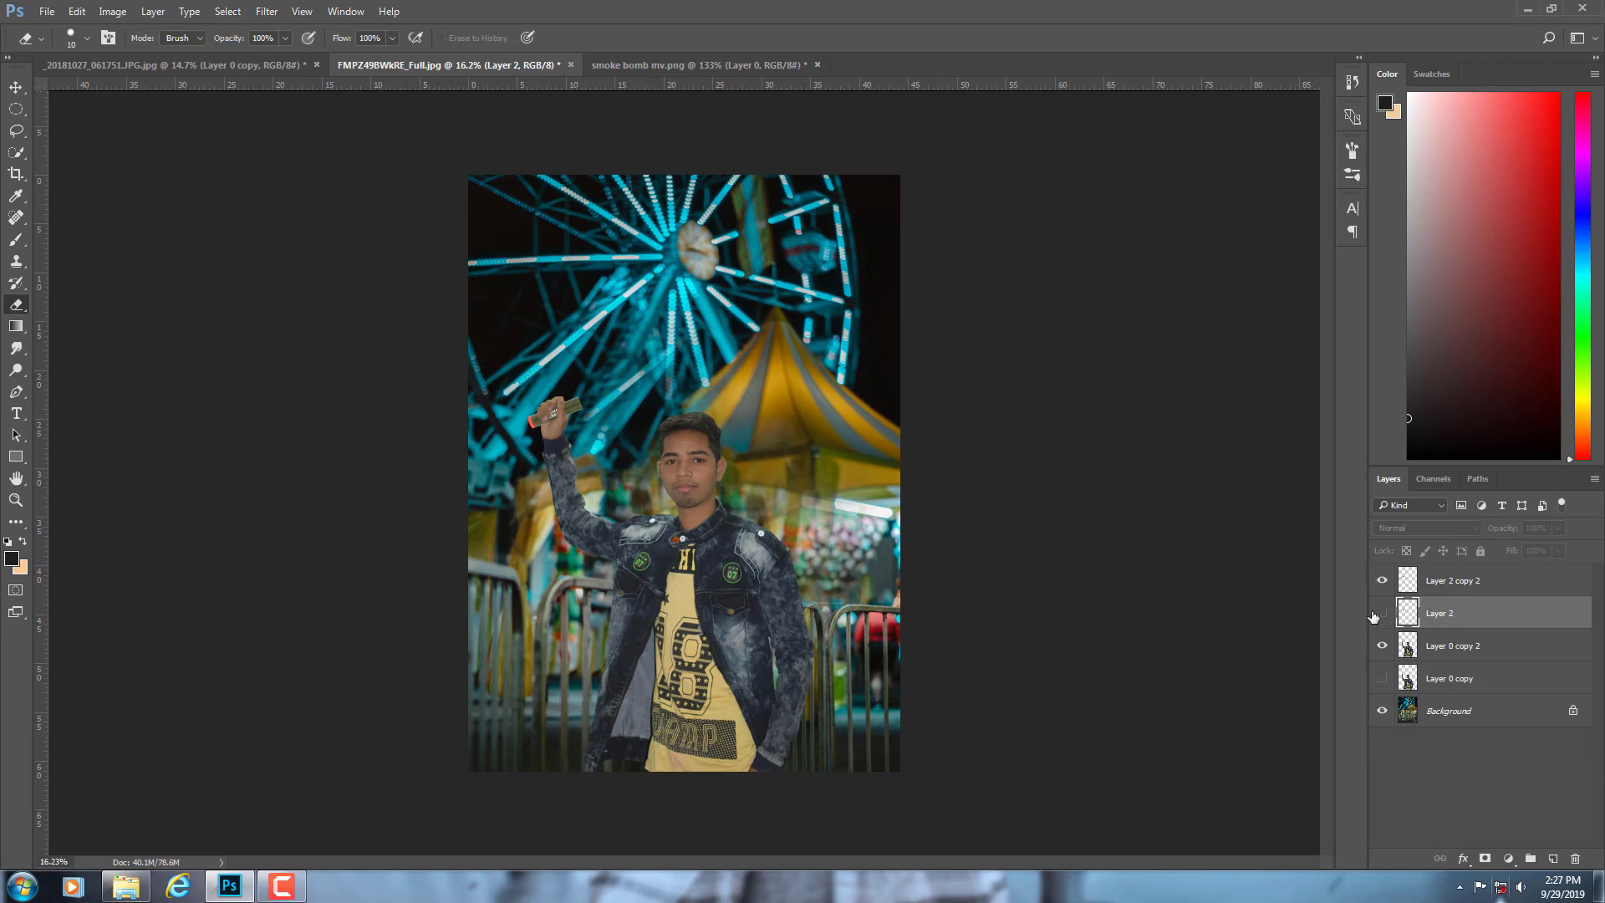
pyautogui.press('Delete')
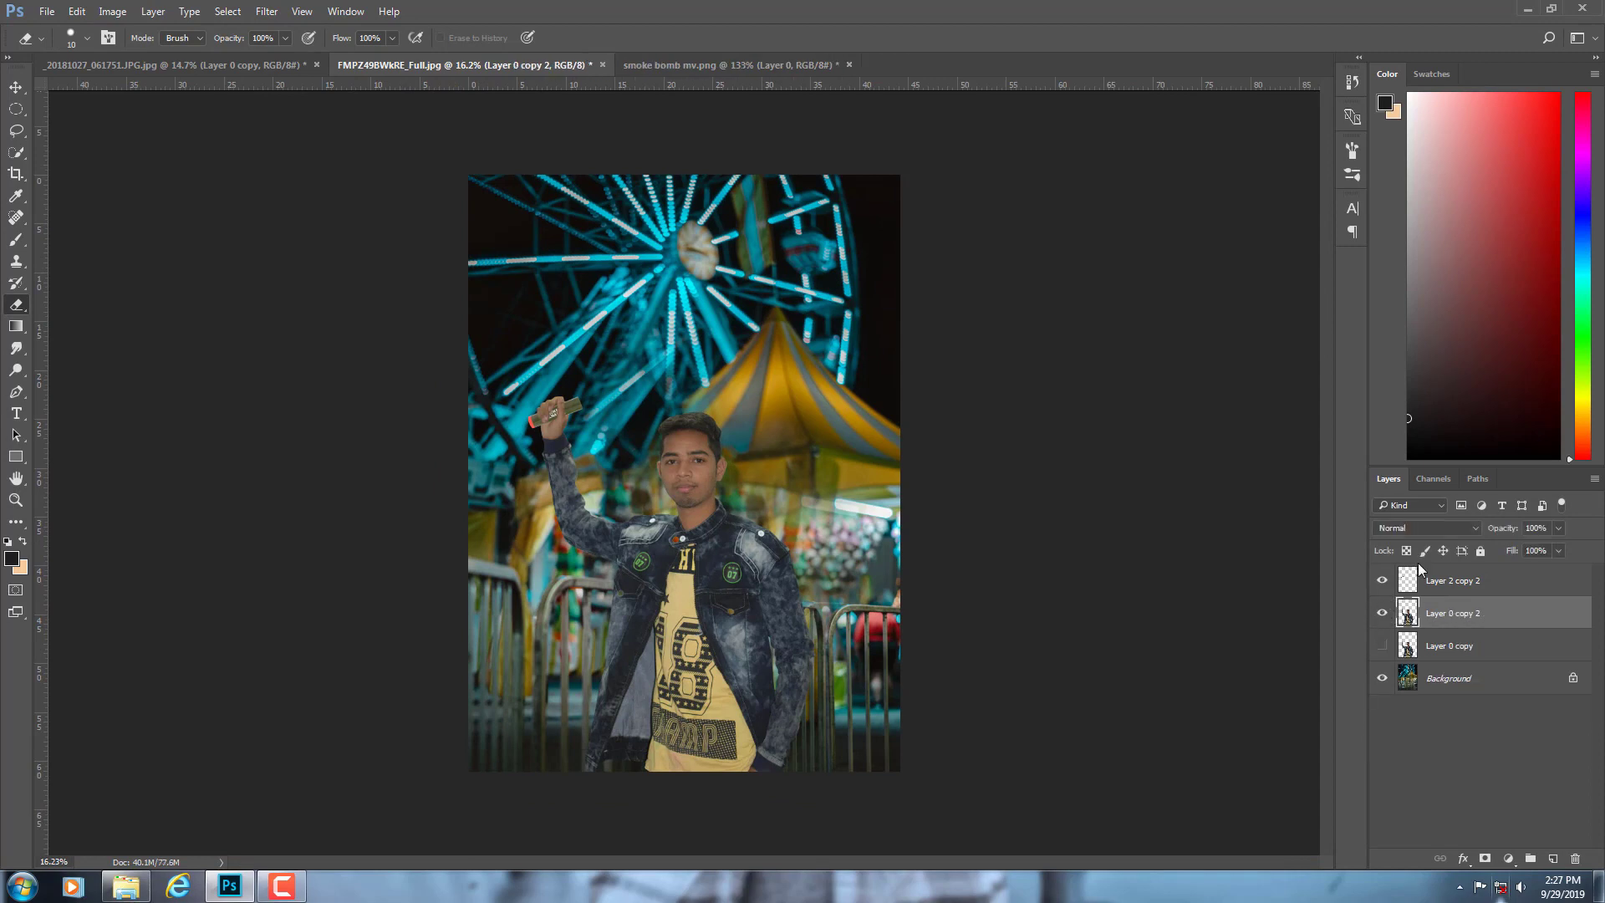
# - Make Layer 2 copy 2 active, choose the Burn tool, and fit the photo on screen
pyautogui.click(1467, 582)
pyautogui.scroll(1, 711, 493)
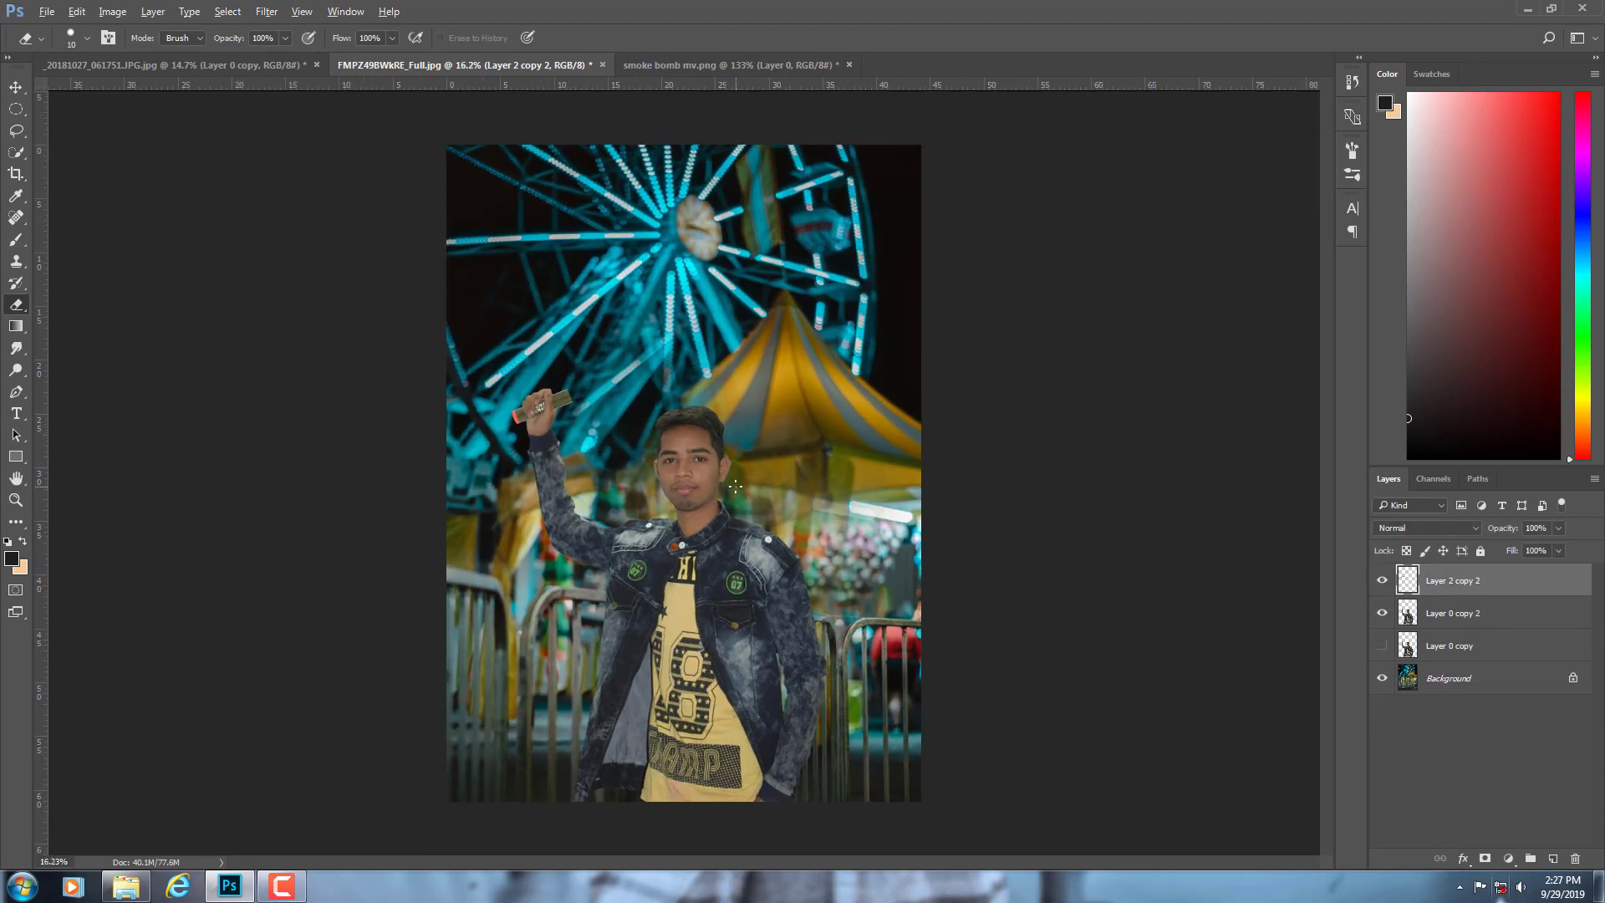
pyautogui.scroll(-1, 710, 493)
pyautogui.scroll(3, 681, 495)
pyautogui.scroll(1, 681, 494)
pyautogui.scroll(2, 661, 459)
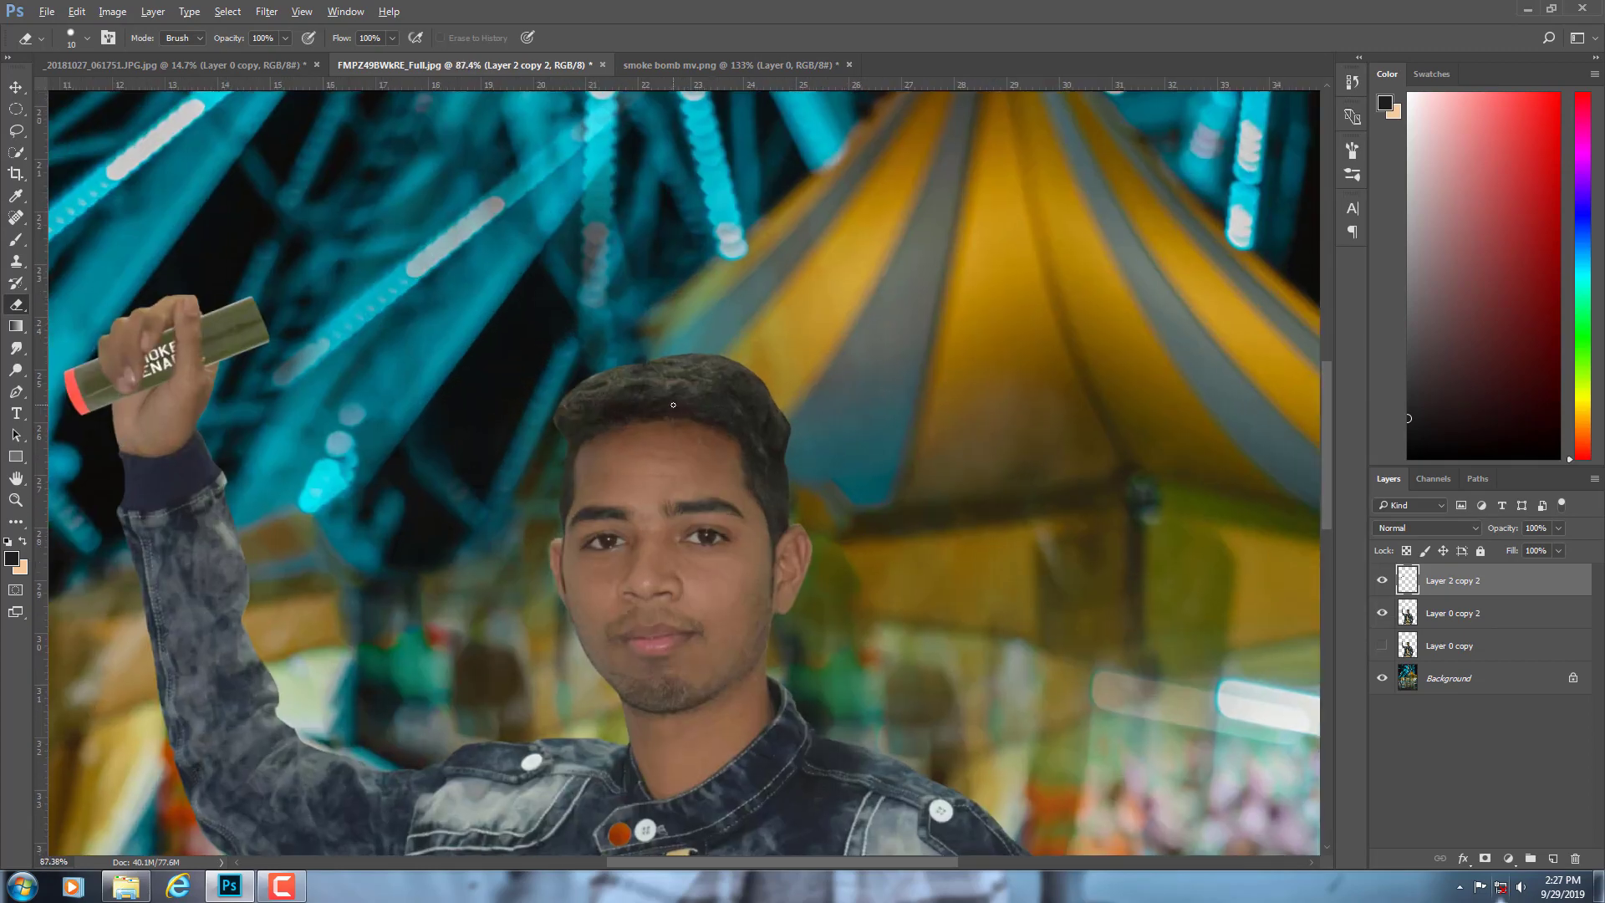
pyautogui.scroll(2, 620, 400)
pyautogui.rightClick(17, 369)
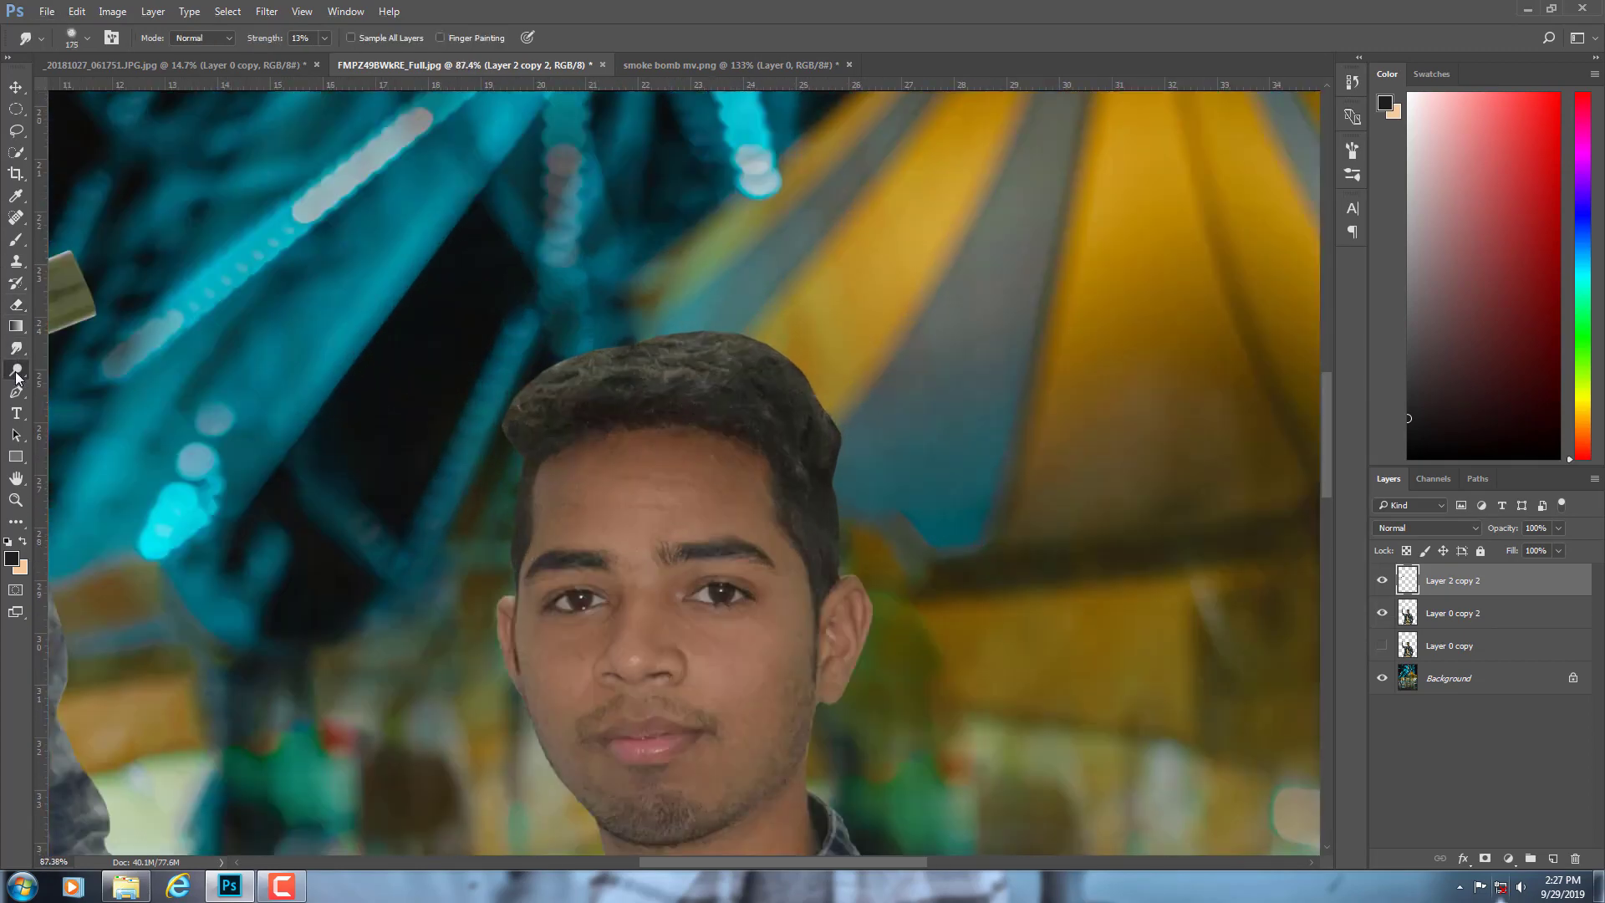
pyautogui.click(75, 388)
pyautogui.hotkey('ctrl', '0')
pyautogui.scroll(-1, 743, 298)
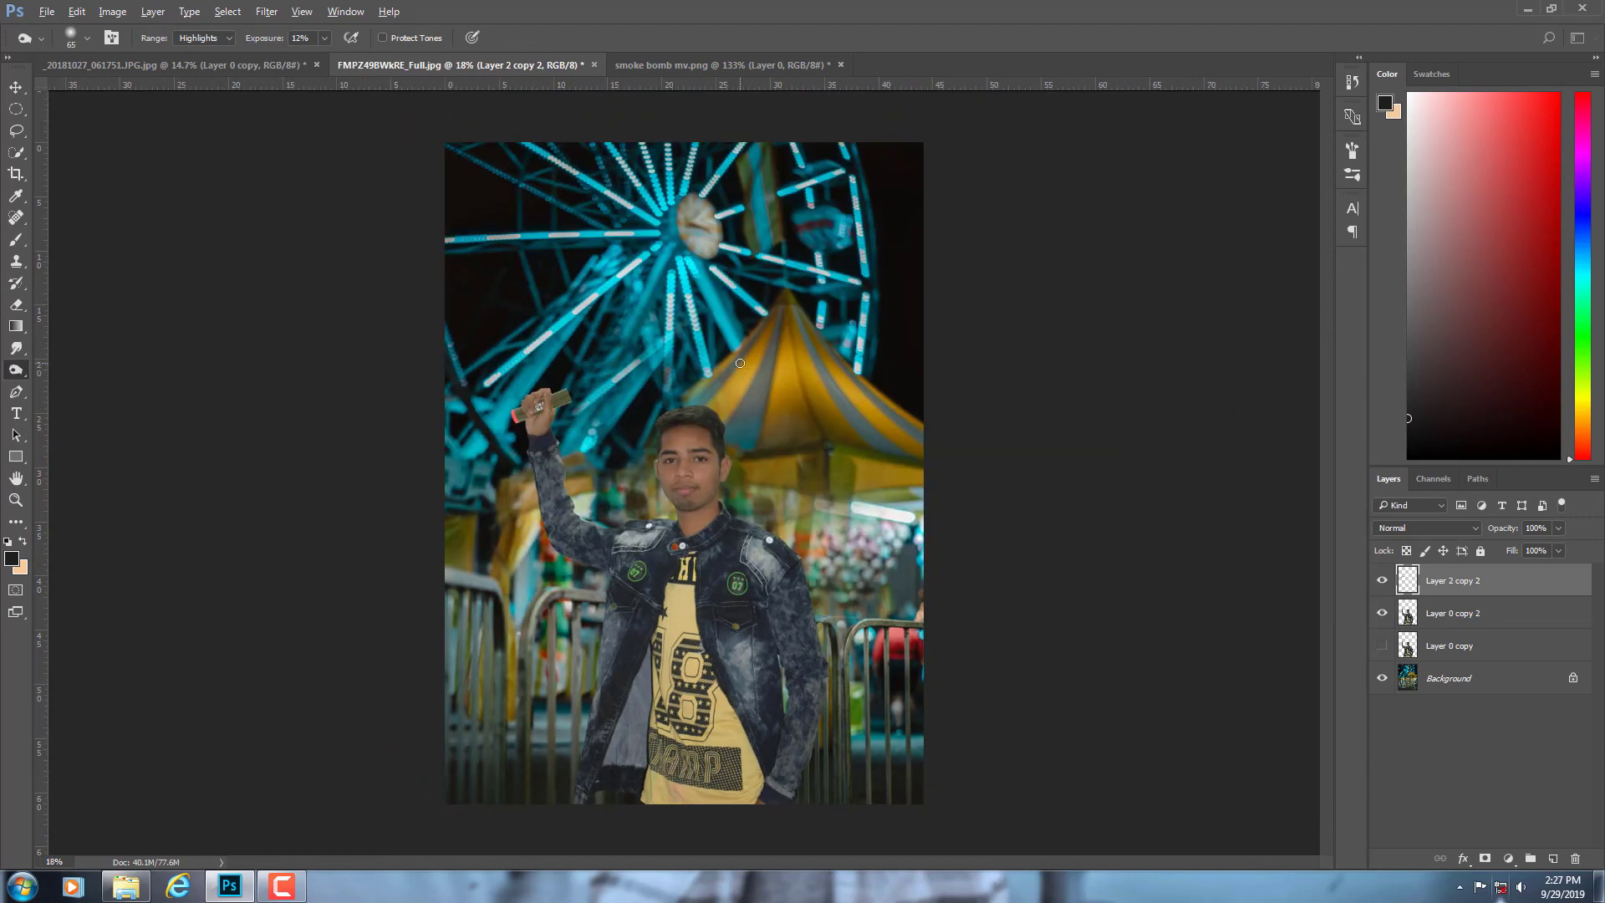
# - Close smoke bomb mv.png without saving
pyautogui.click(752, 64)
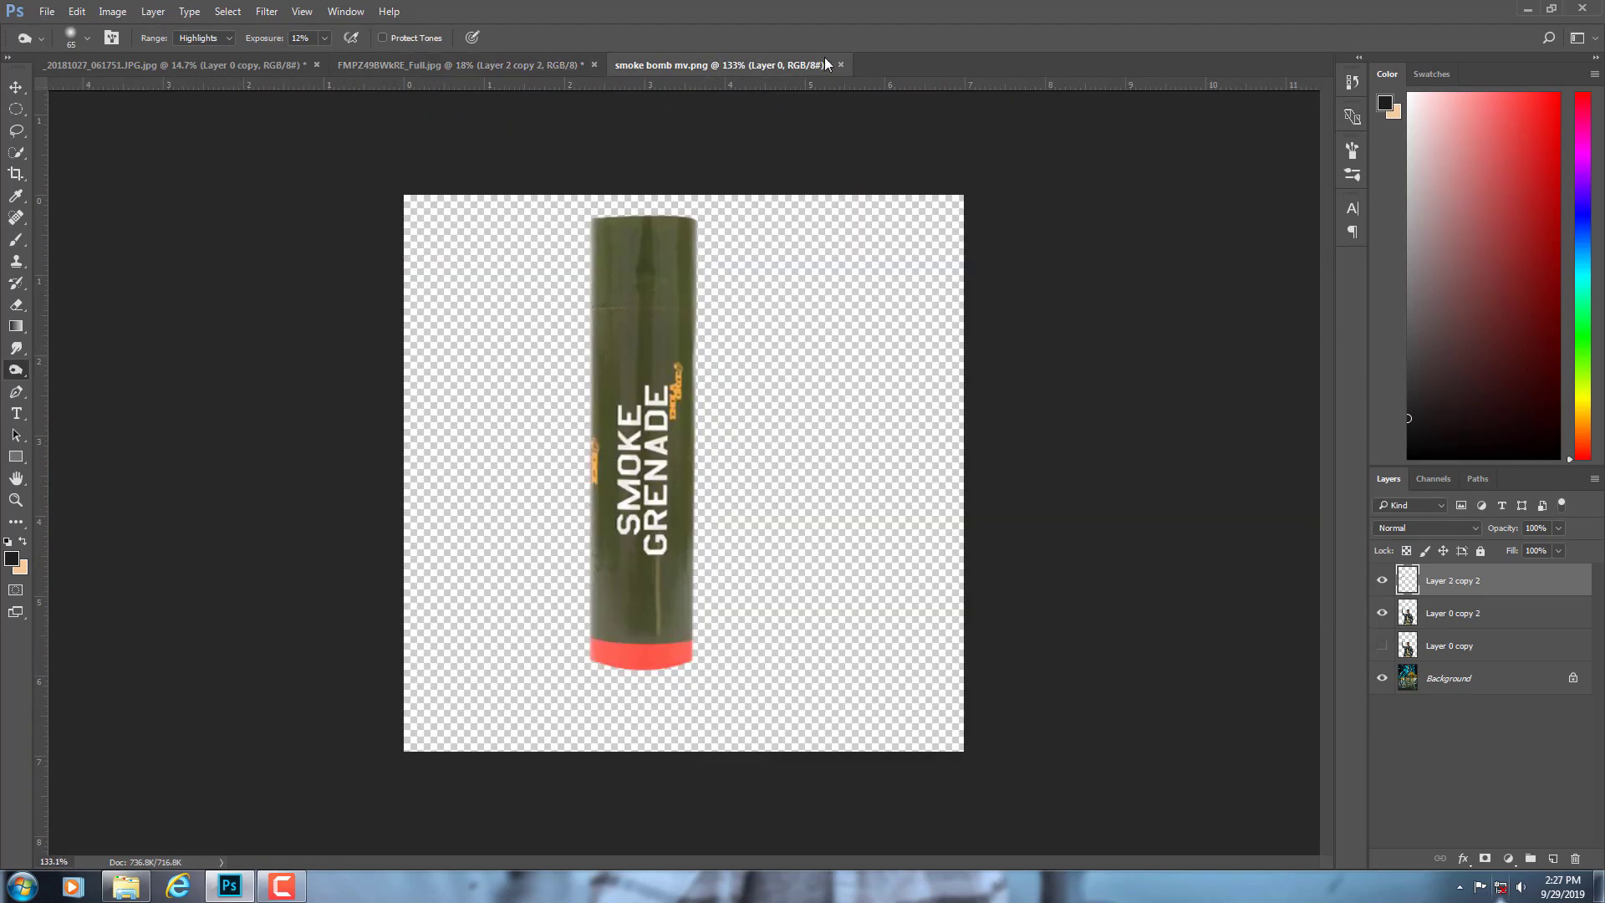
pyautogui.hotkey('ctrl', 'w')
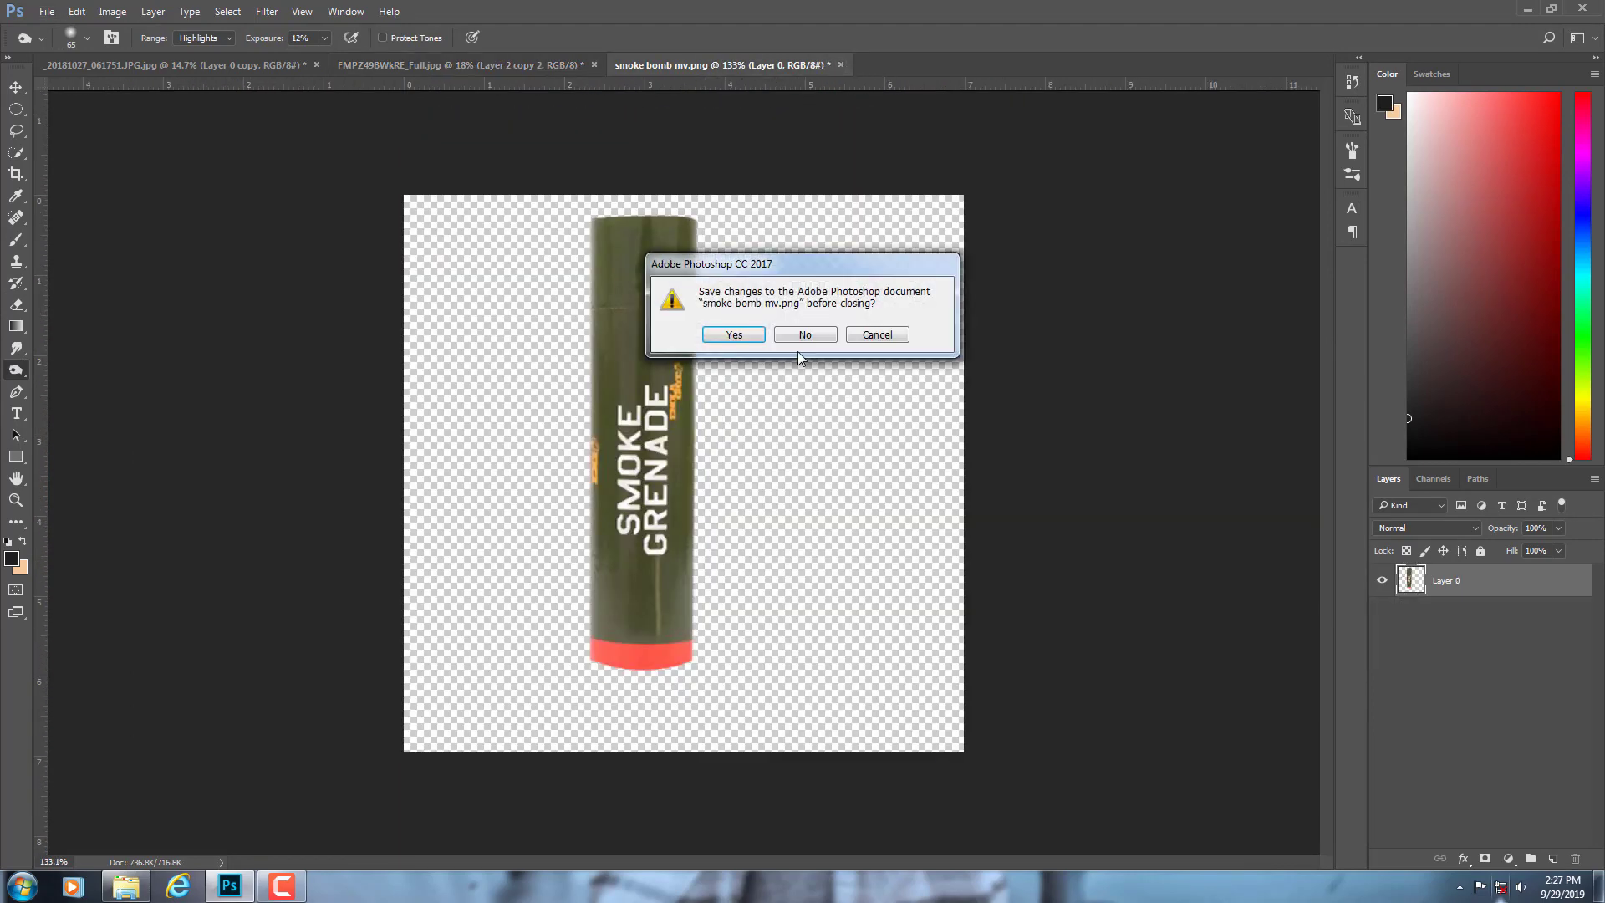
pyautogui.click(815, 334)
pyautogui.scroll(1, 646, 330)
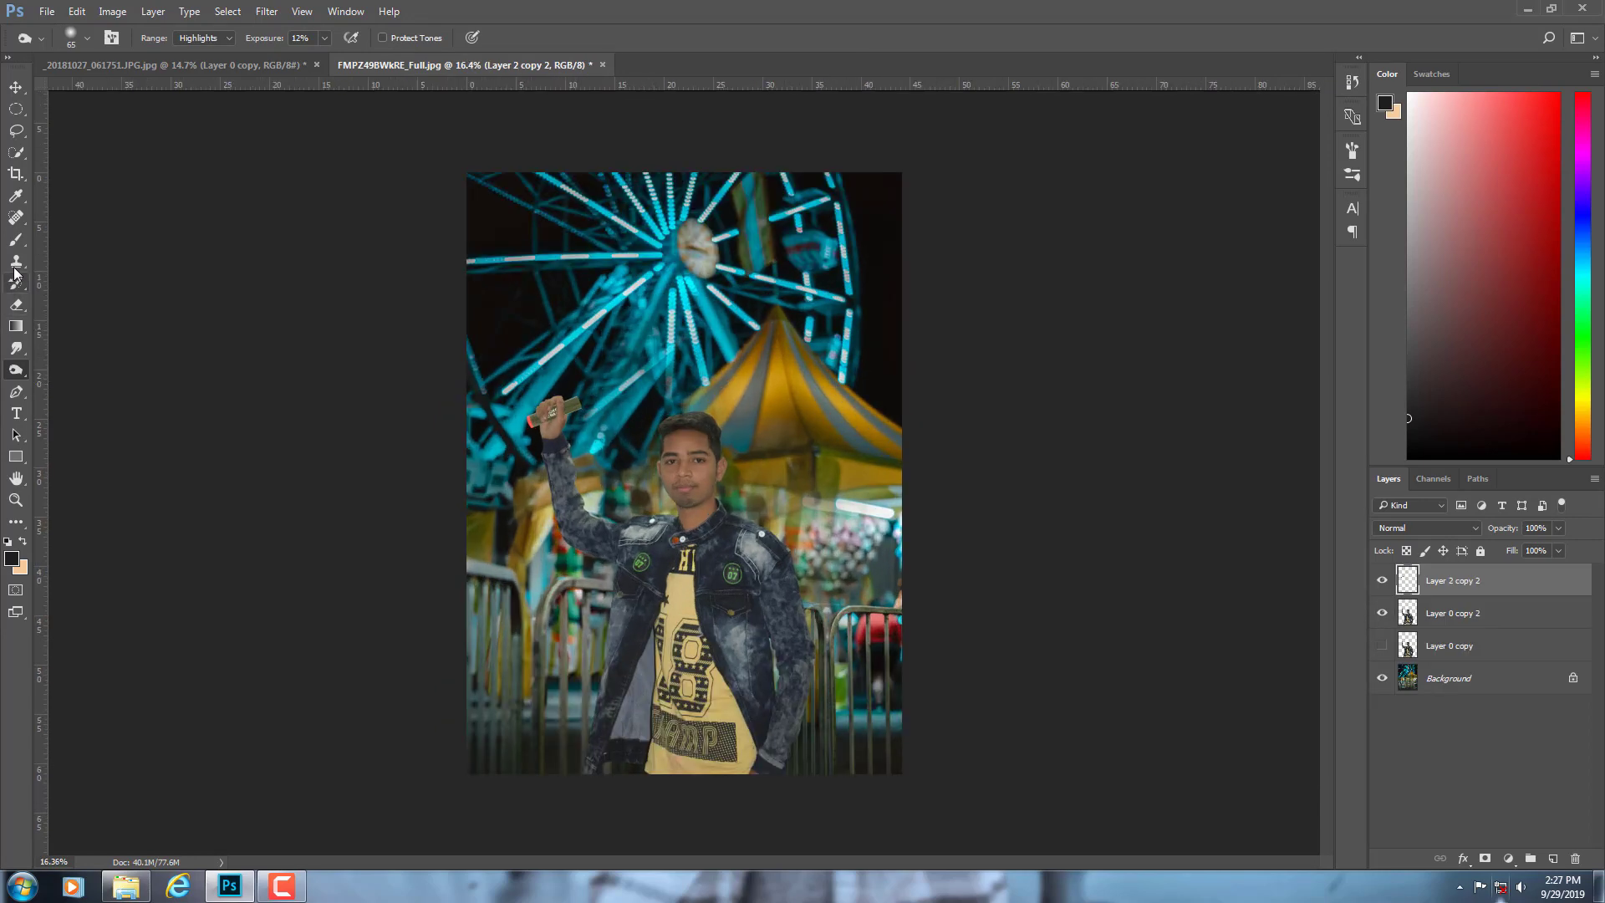
pyautogui.rightClick(16, 240)
# - Select the Brush tool with the 318 px preset, enlarged to about 2028 px
pyautogui.click(119, 244)
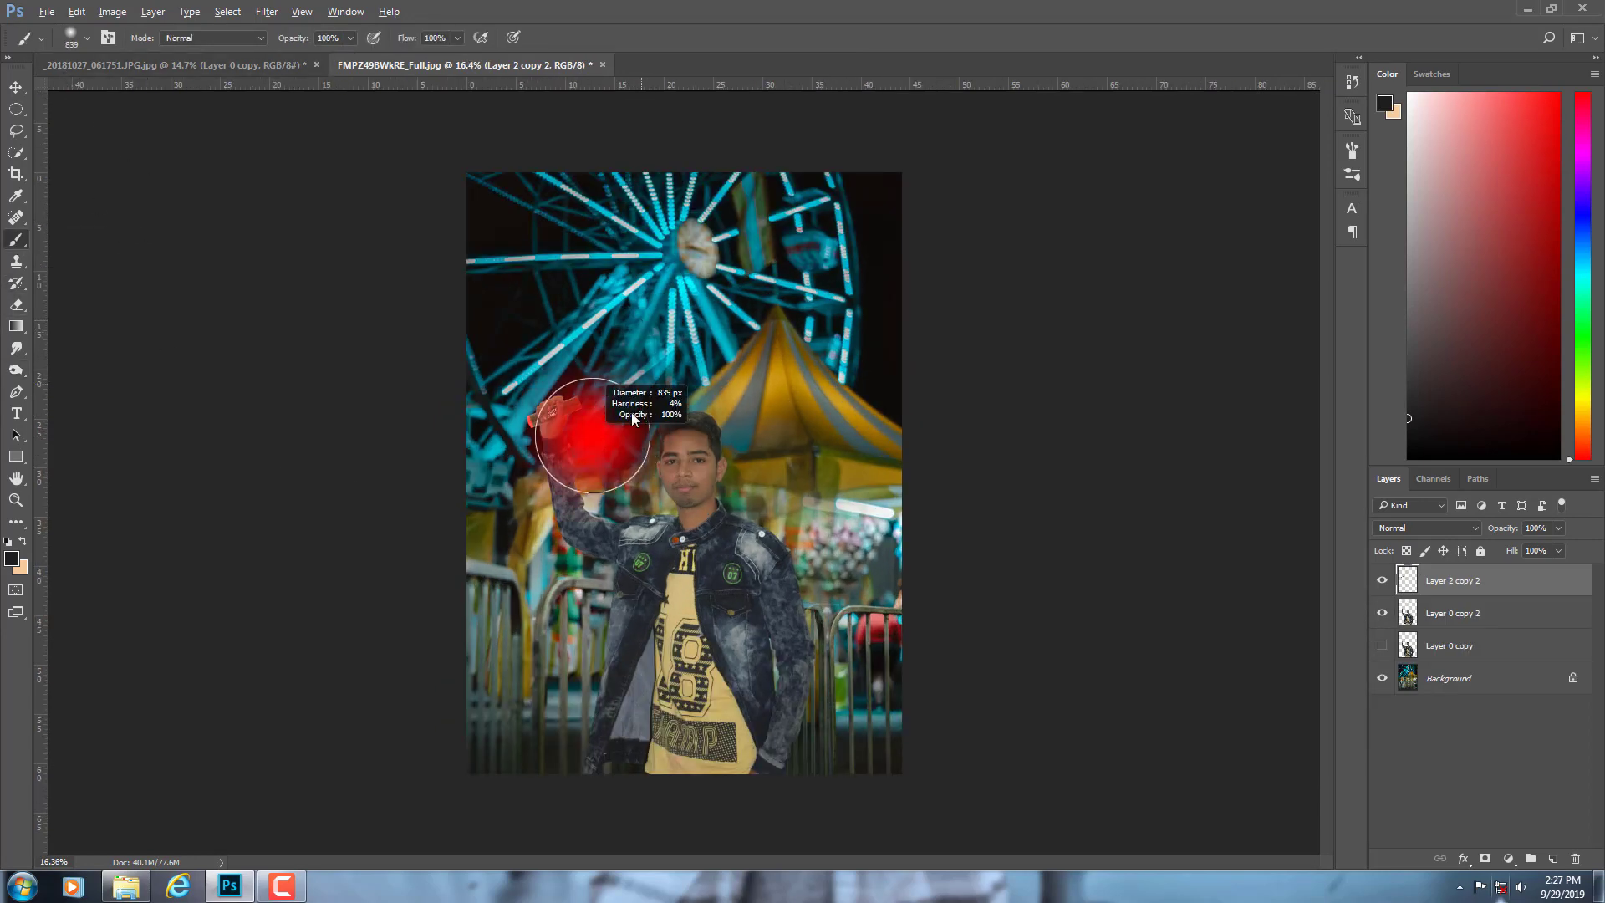
pyautogui.scroll(2, 606, 397)
pyautogui.scroll(1, 606, 397)
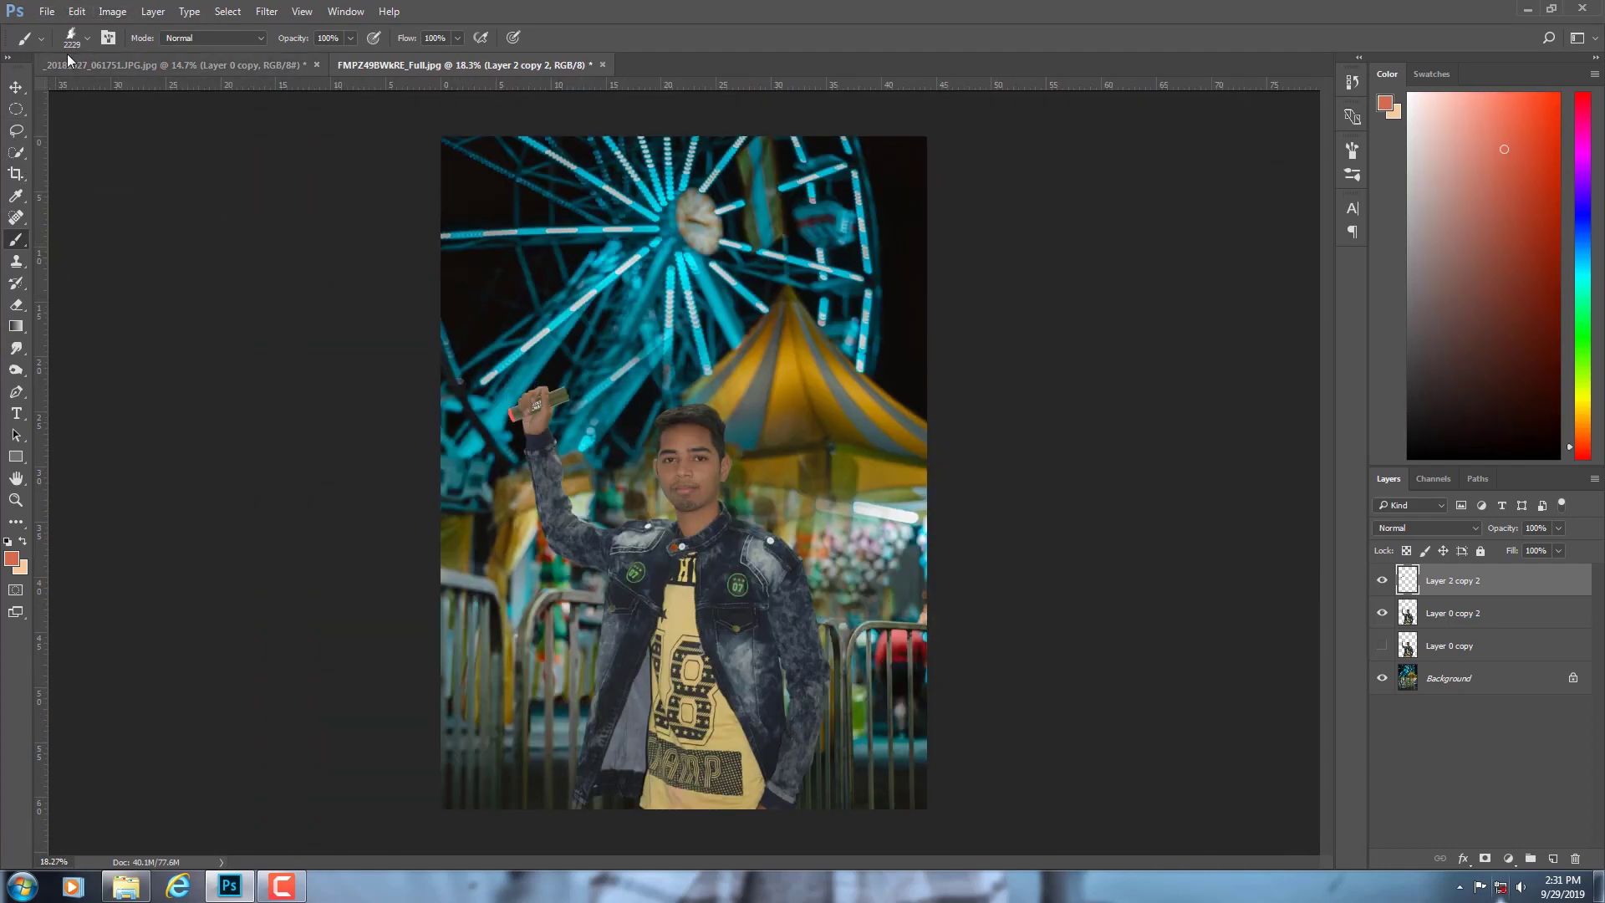
pyautogui.click(75, 38)
pyautogui.doubleClick(85, 236)
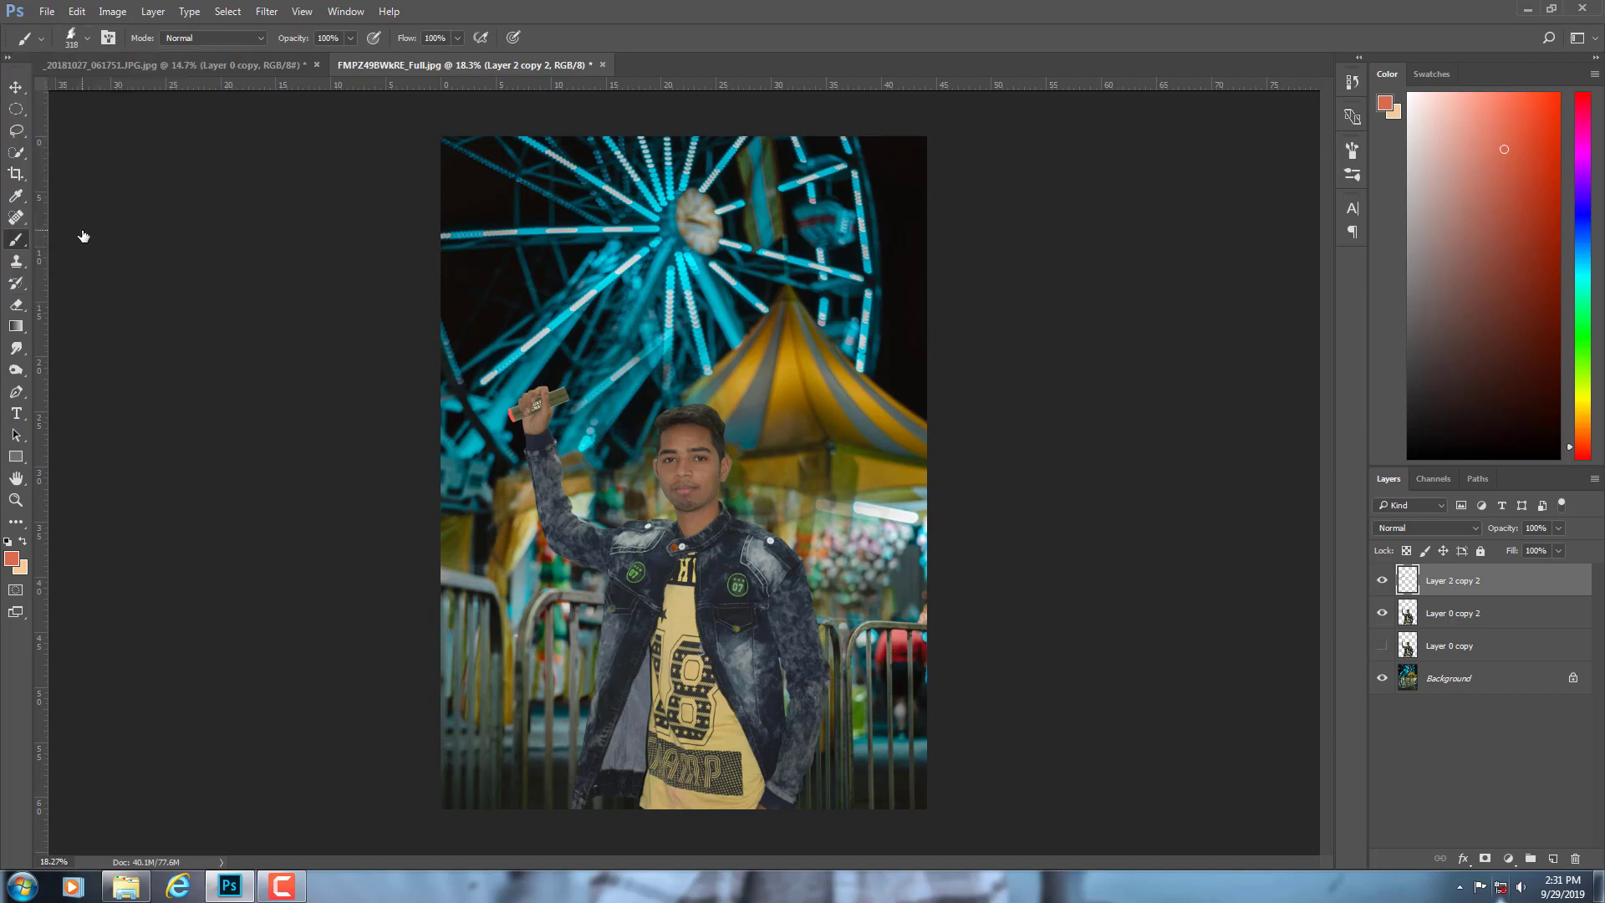
pyautogui.scroll(1, 660, 411)
pyautogui.scroll(1, 644, 409)
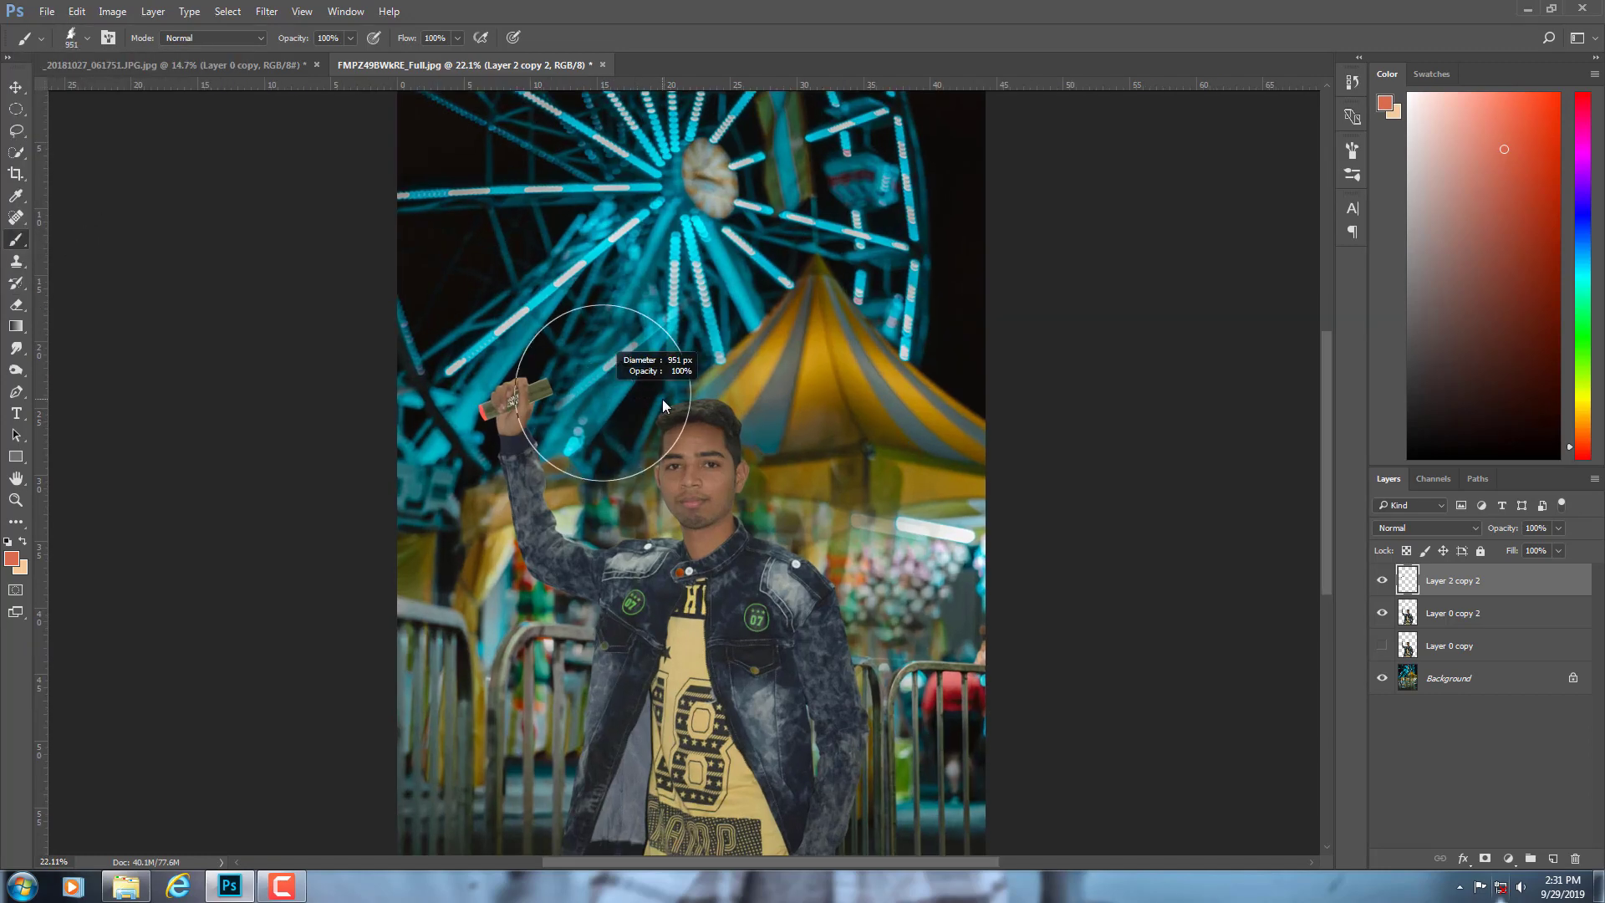
pyautogui.moveTo(663, 406); pyautogui.dragTo(762, 322)
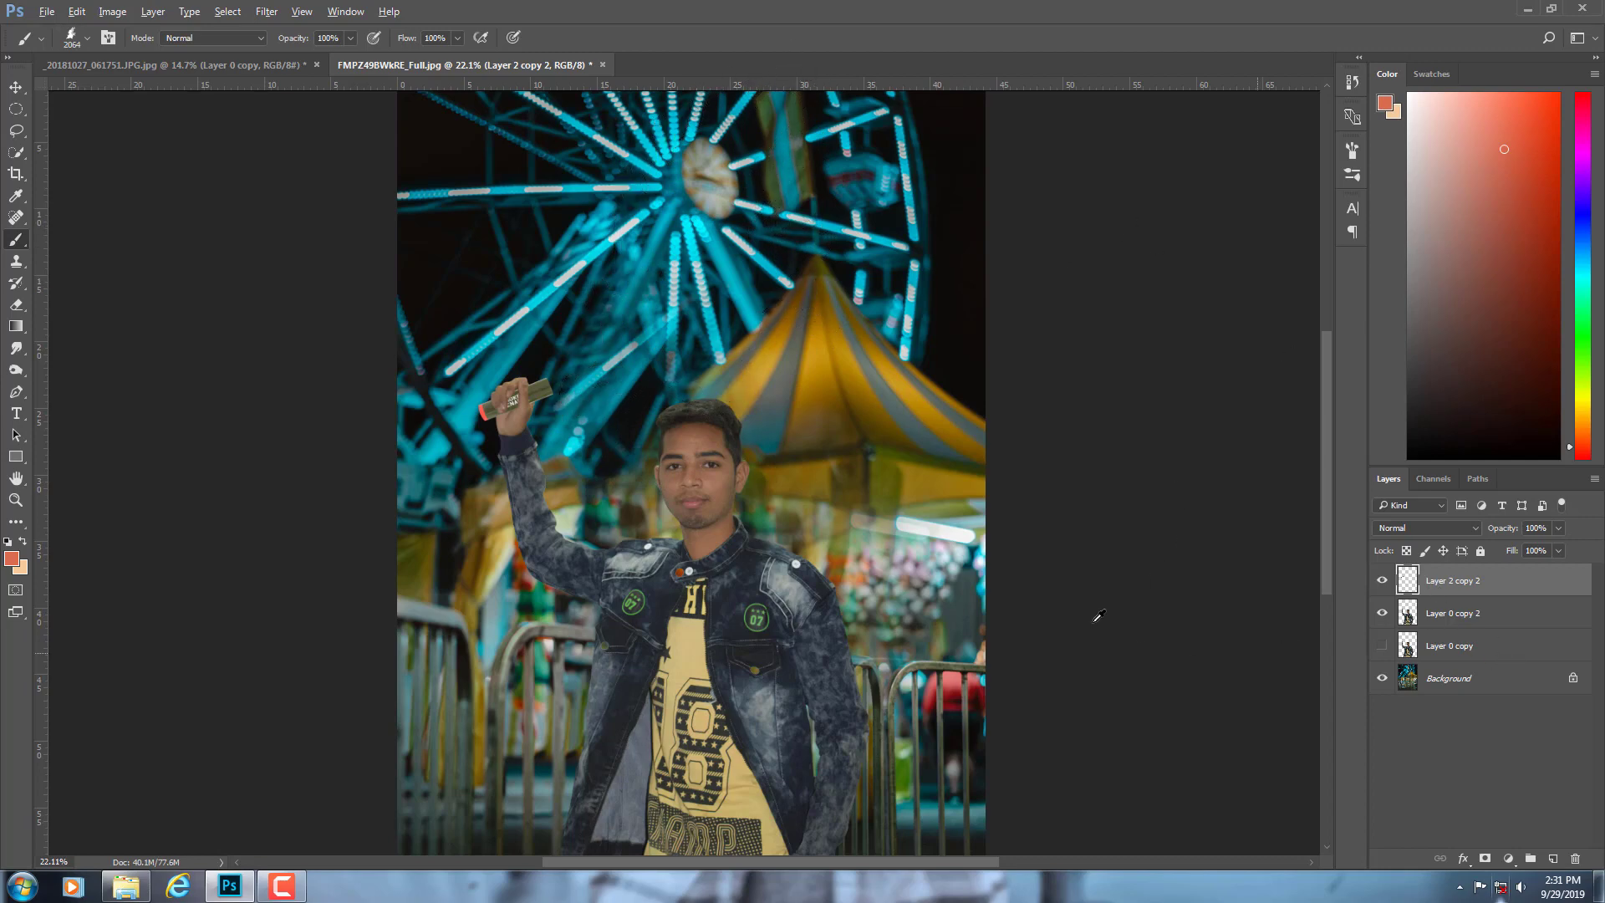
pyautogui.hotkey('ctrl', '-')
# - On a new layer, stamp pure red smoke over the Ferris wheel above the raised hand
pyautogui.click(1556, 859)
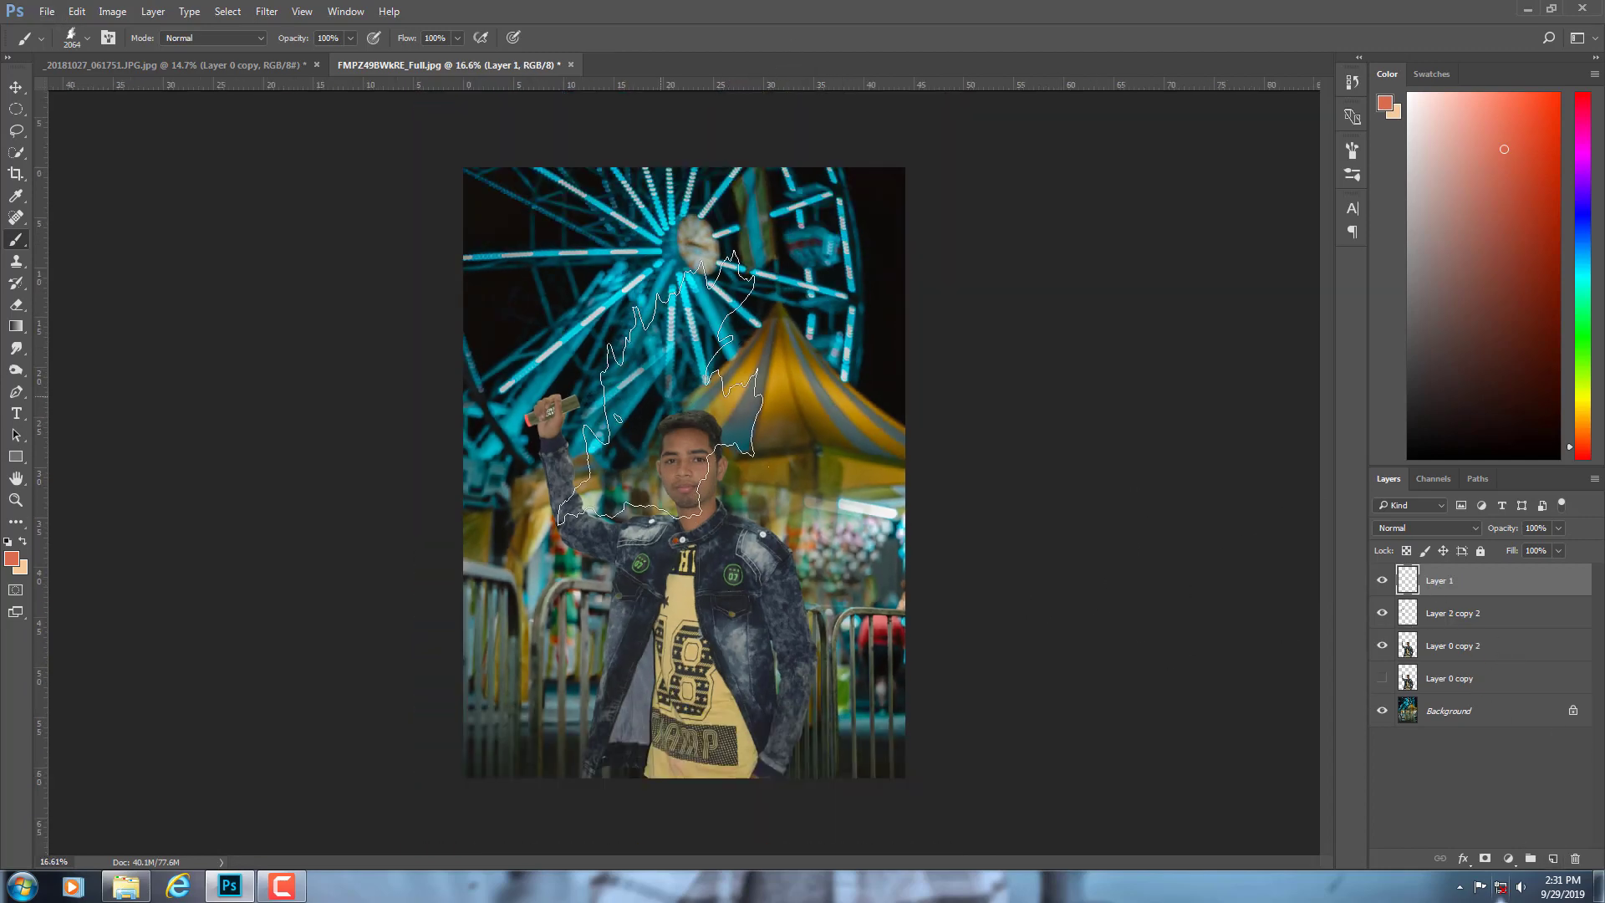
pyautogui.click(681, 267)
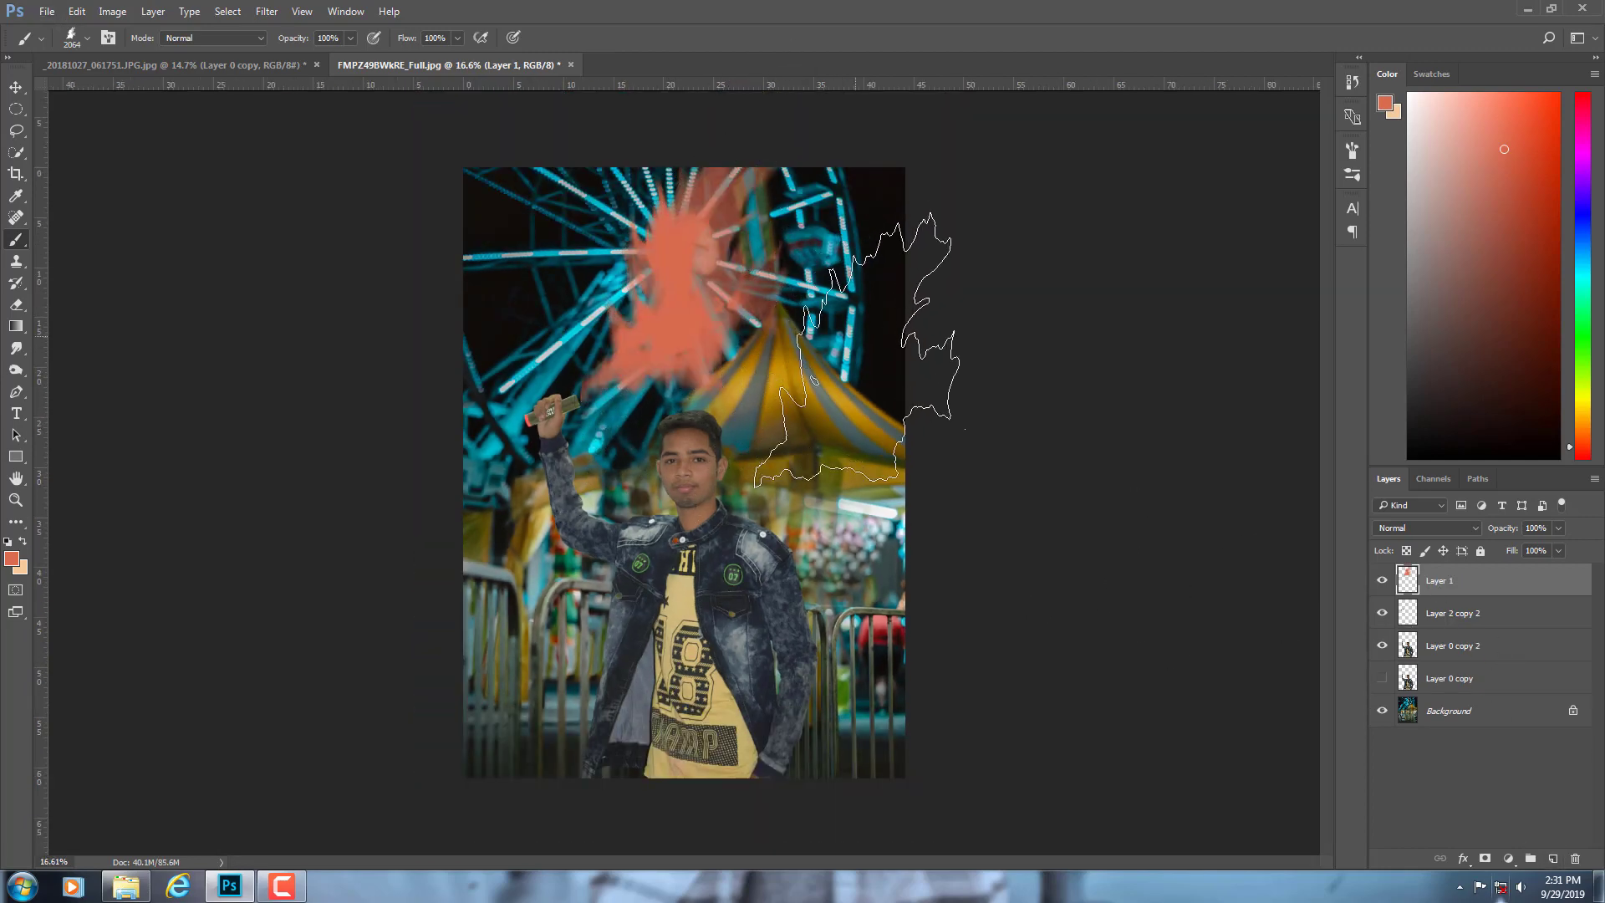
pyautogui.hotkey('ctrl', 'z')
pyautogui.click(1556, 94)
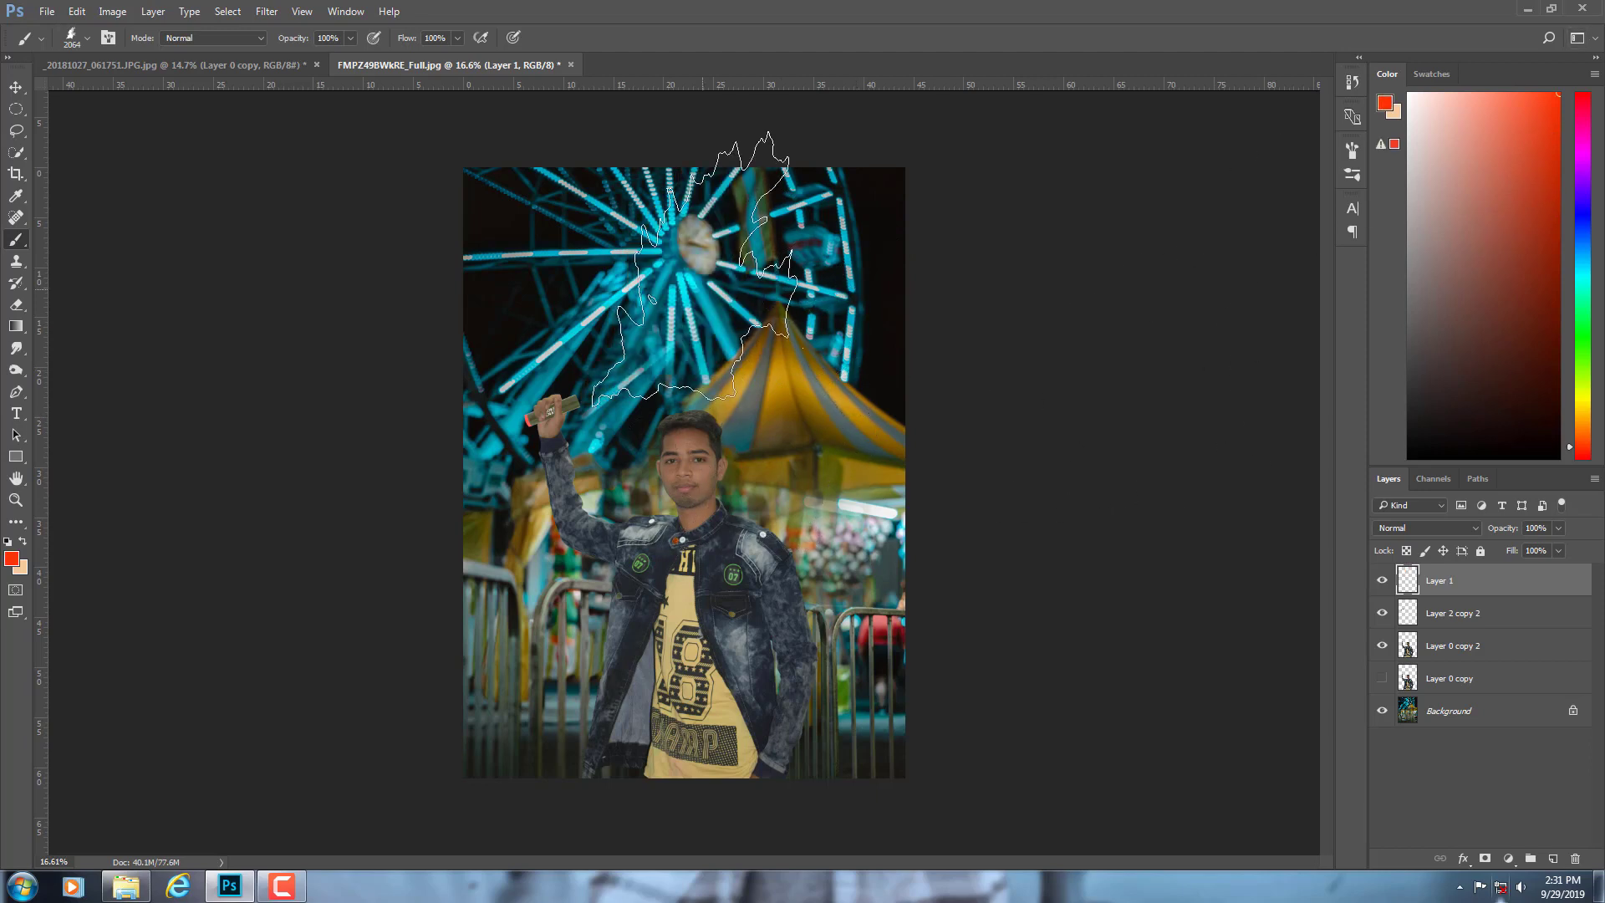
pyautogui.moveTo(694, 192); pyautogui.dragTo(635, 367)
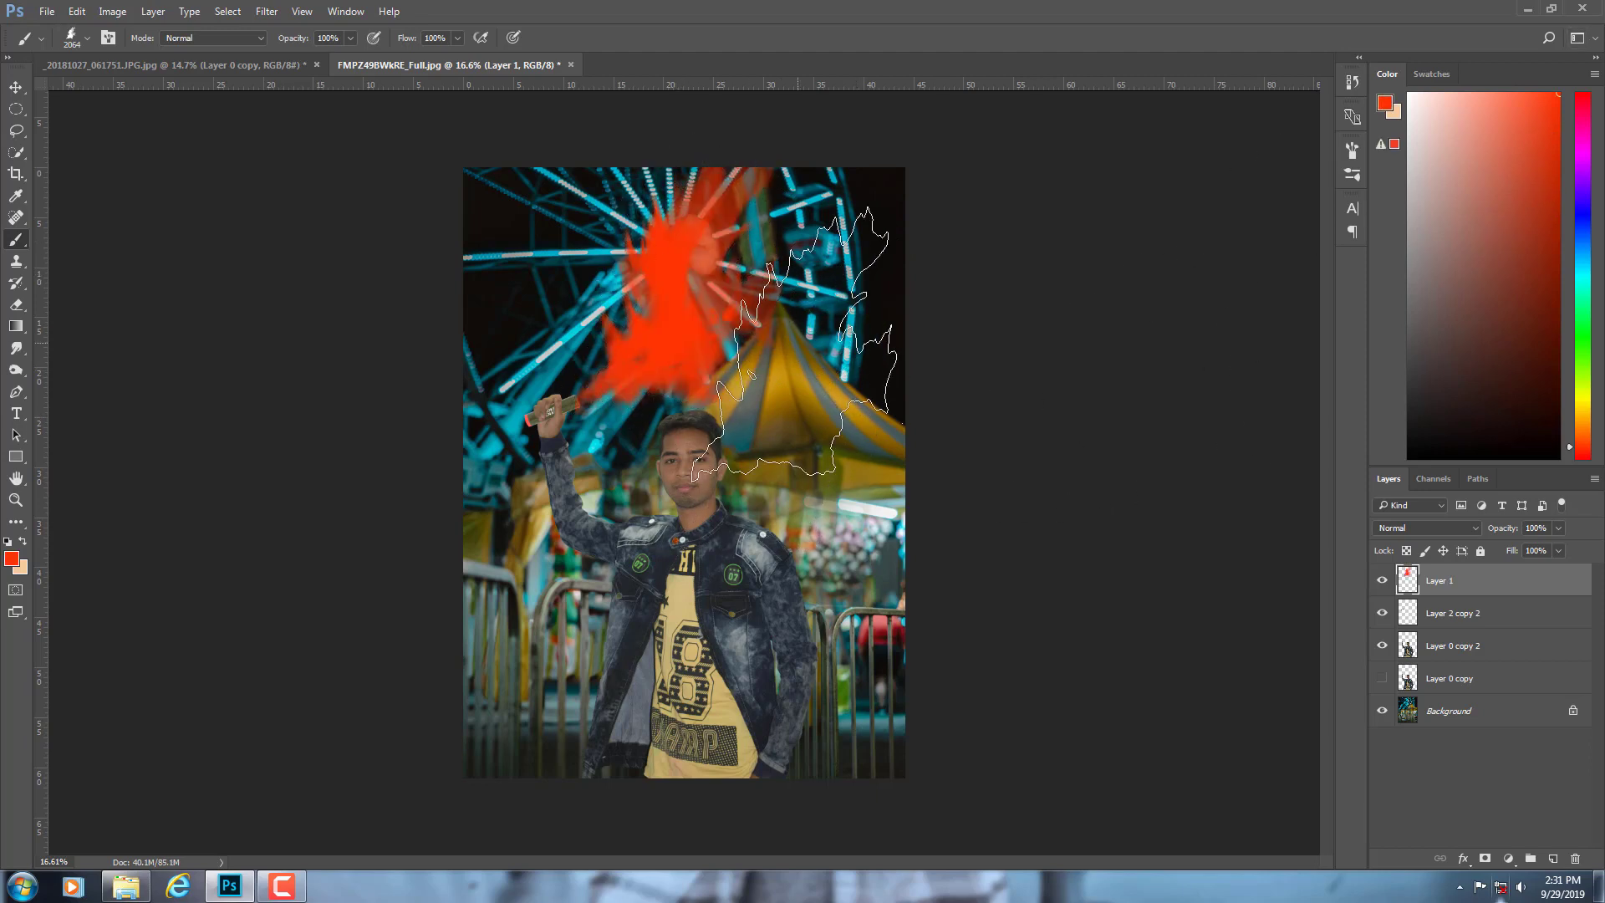
pyautogui.hotkey('ctrl', 'z')
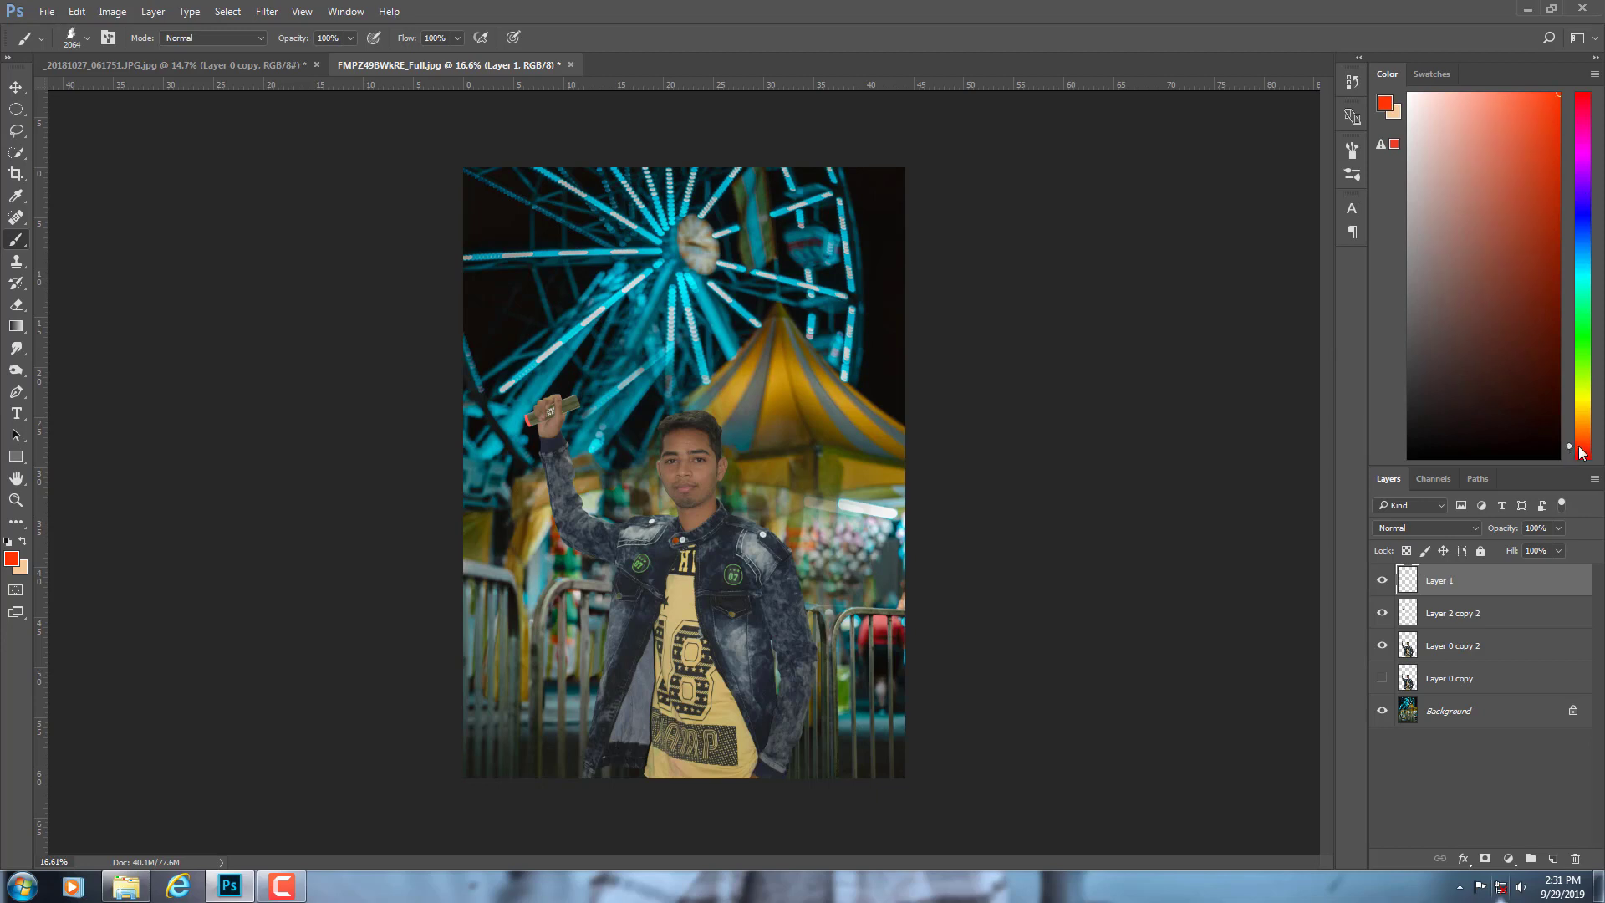
pyautogui.click(1581, 456)
pyautogui.moveTo(679, 274); pyautogui.dragTo(689, 290)
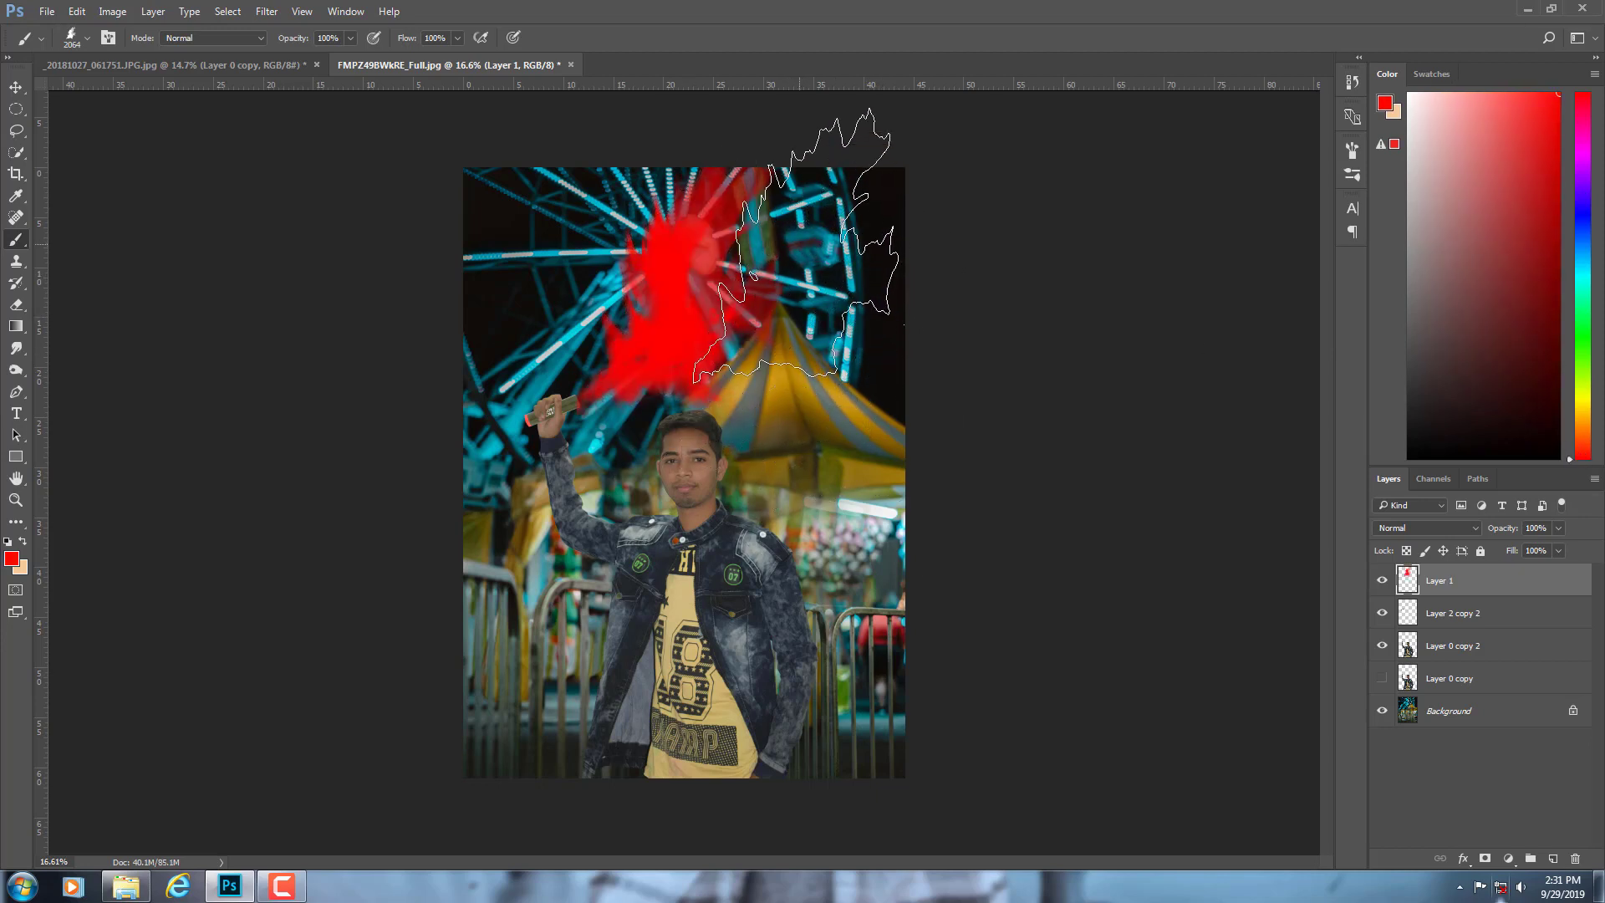
pyautogui.scroll(1, 750, 428)
# - Set the red smoke Layer 1 to Screen blending and duplicate it
pyautogui.click(1418, 528)
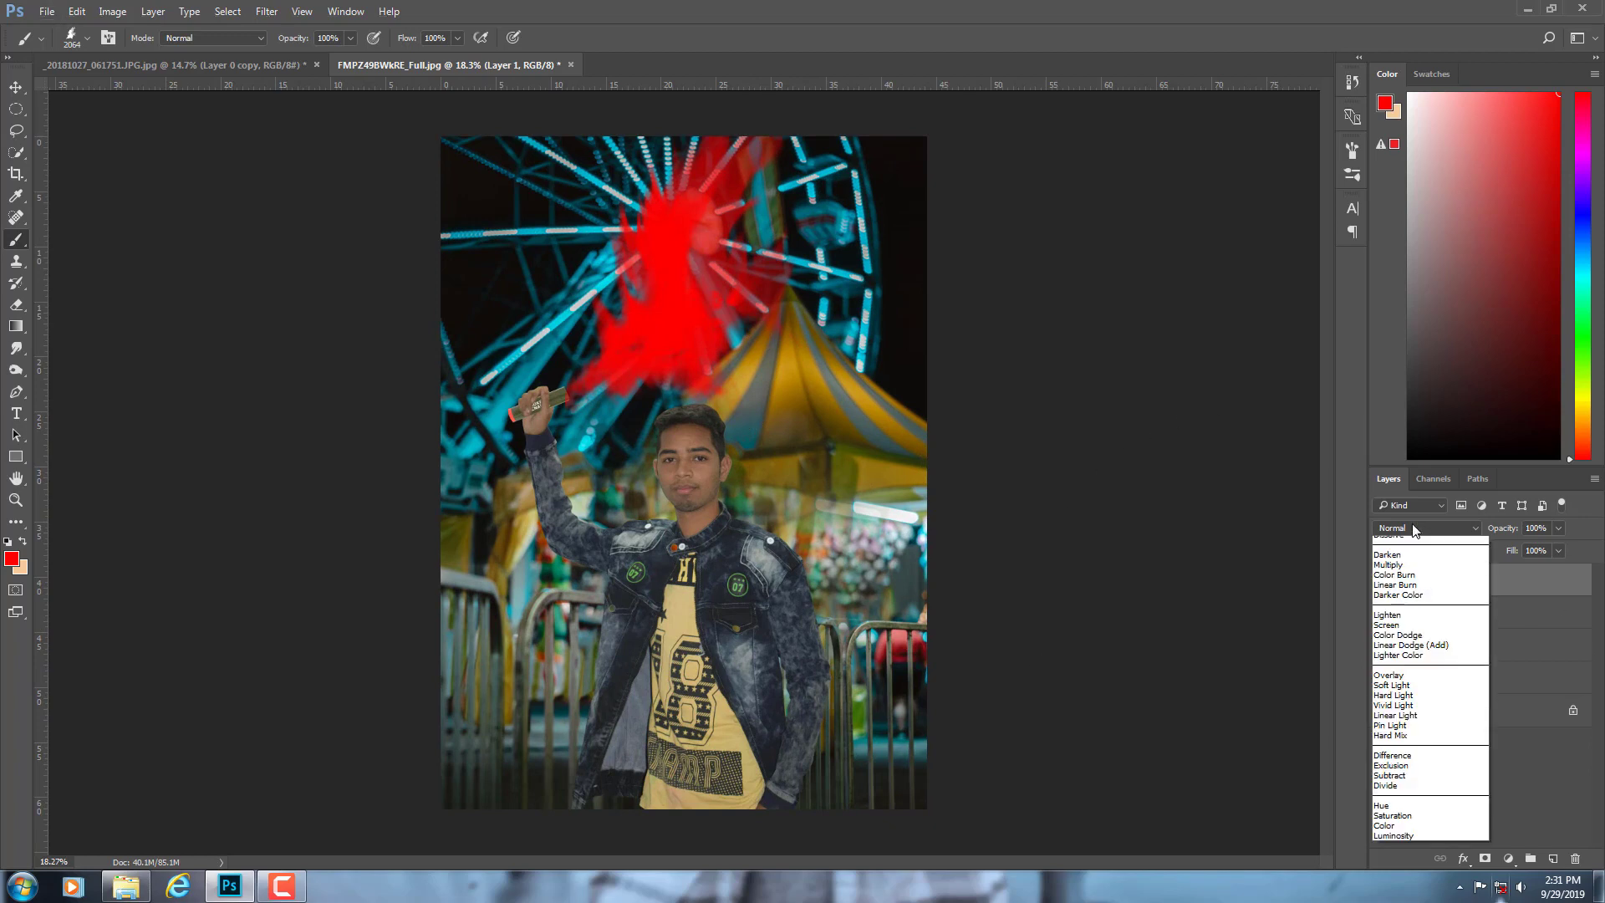
pyautogui.click(1386, 642)
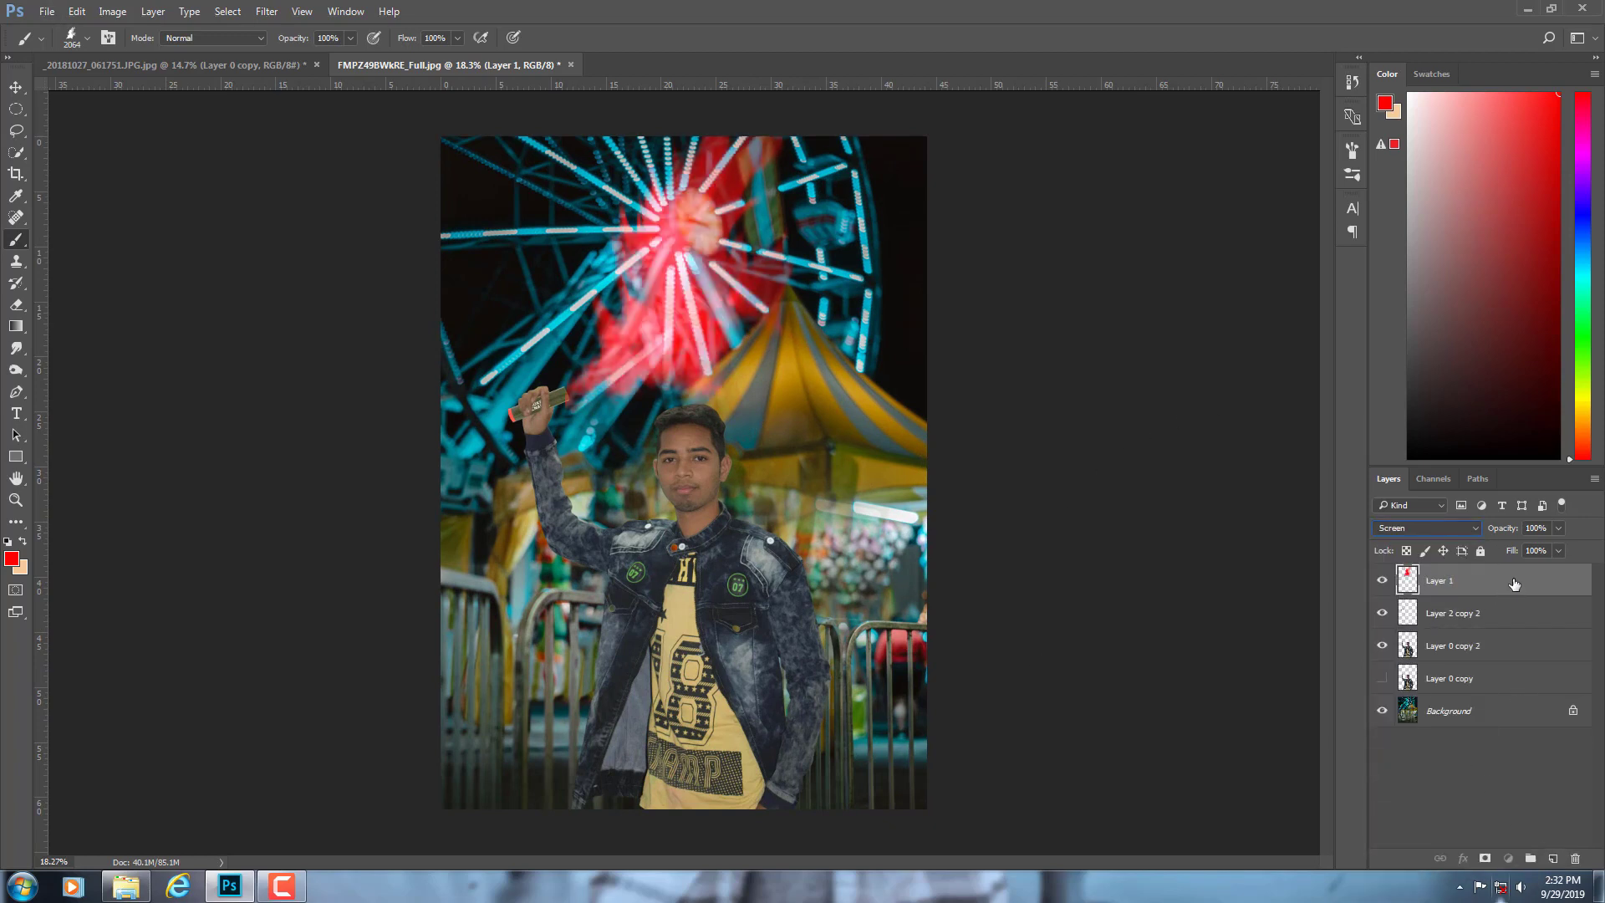
pyautogui.moveTo(1514, 584); pyautogui.dragTo(1552, 858)
# - Set Layer 1 copy to Normal at about 38% opacity, then sample teal from the wheel lights
pyautogui.click(1393, 529)
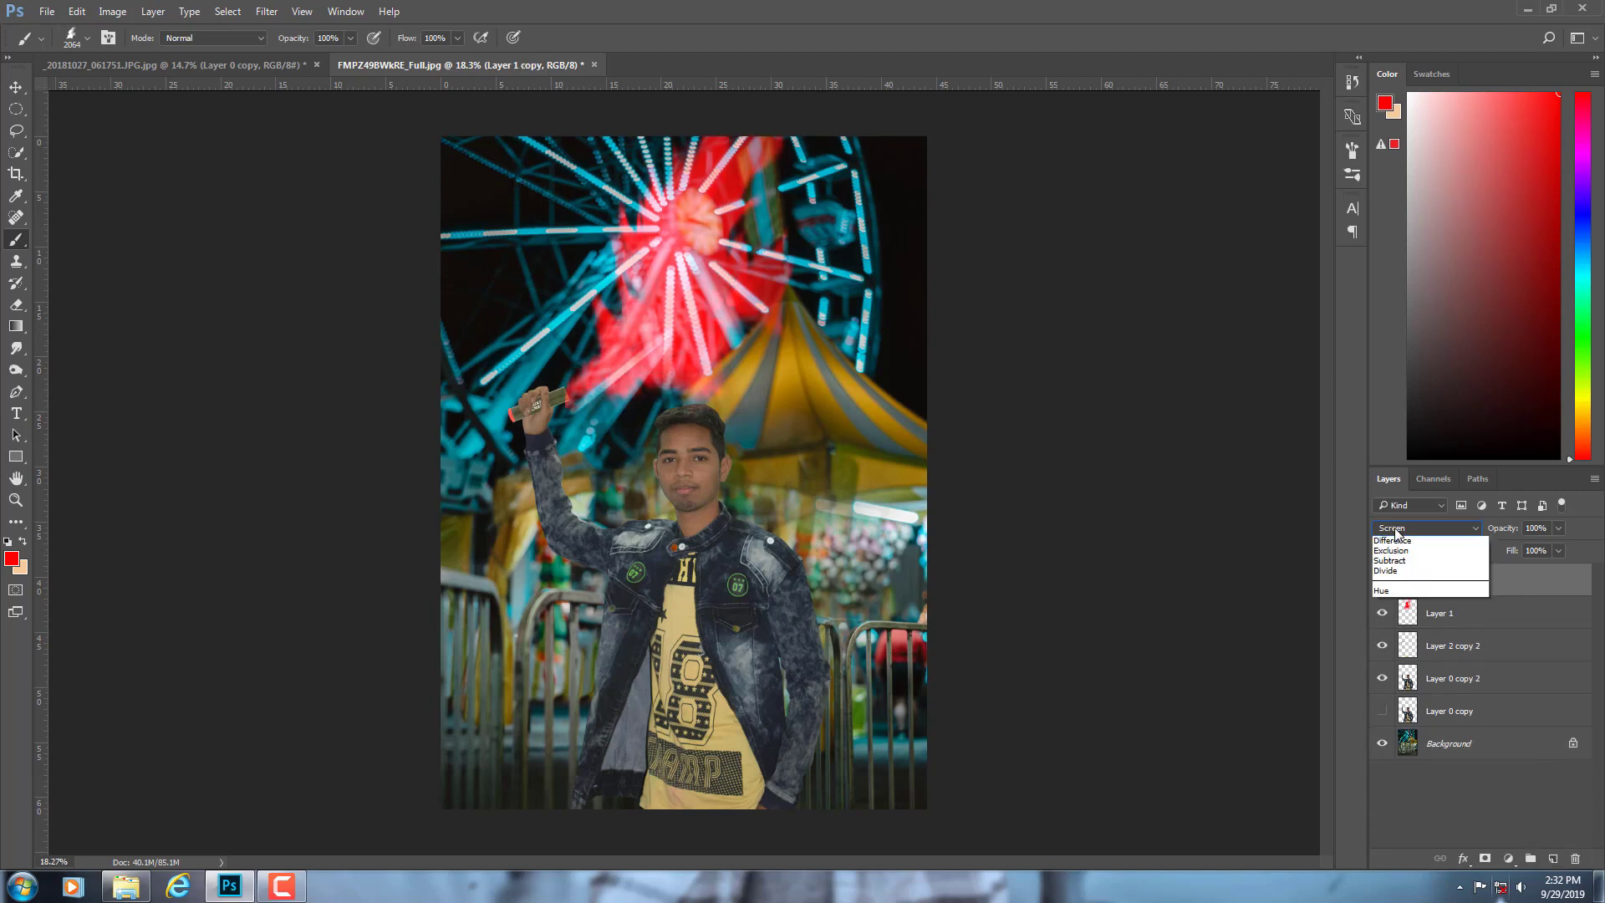
pyautogui.click(1393, 539)
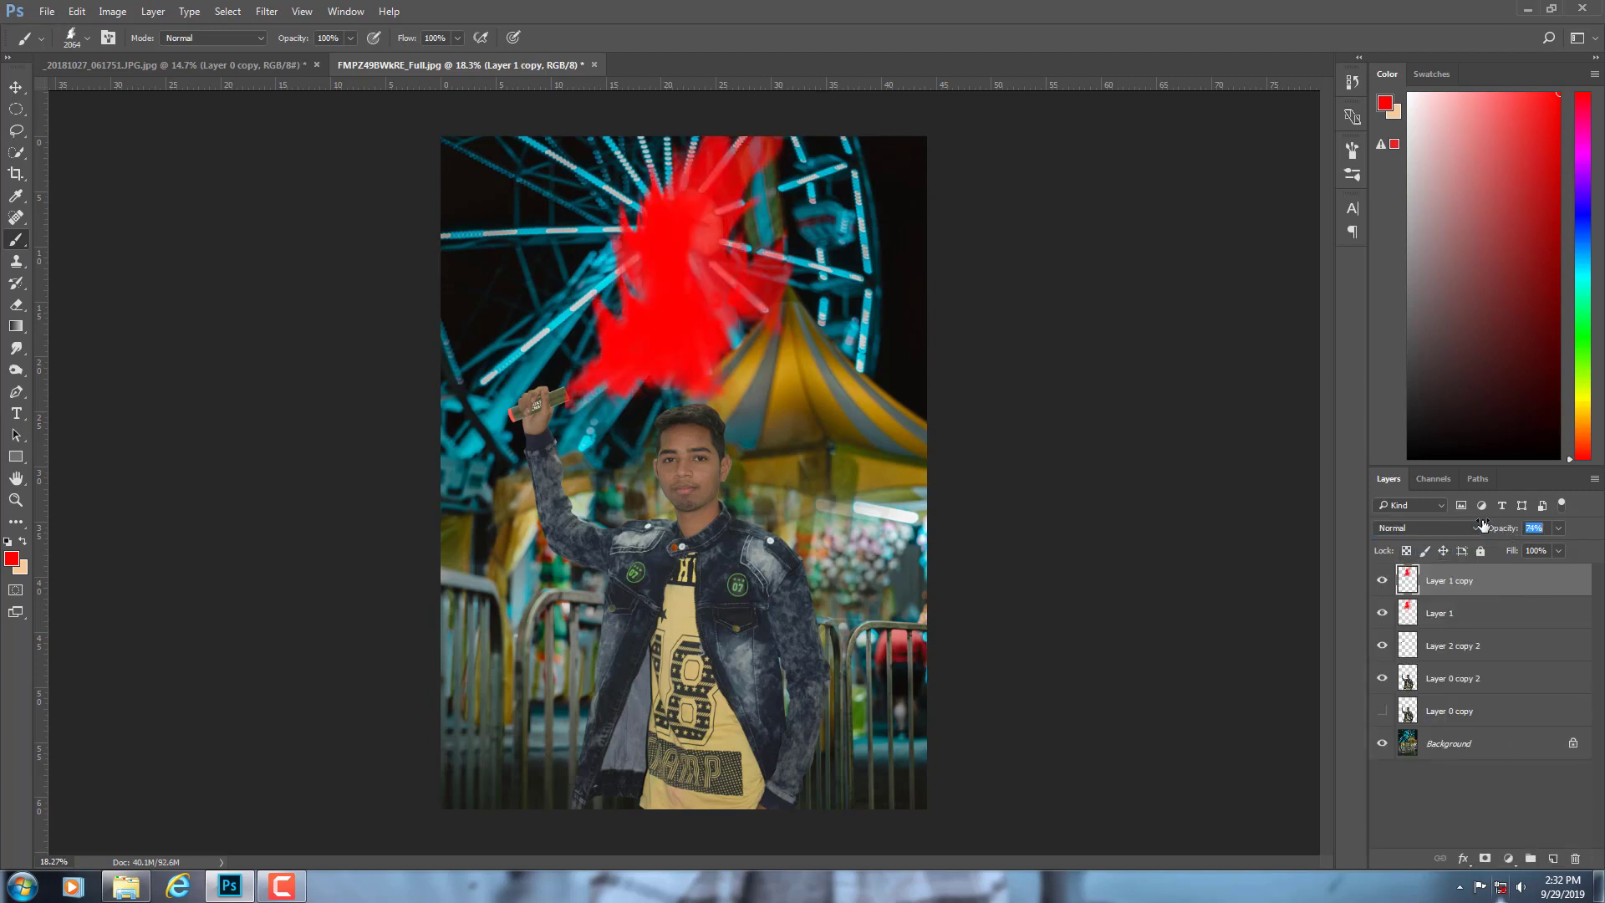
pyautogui.moveTo(1481, 525); pyautogui.dragTo(1458, 524)
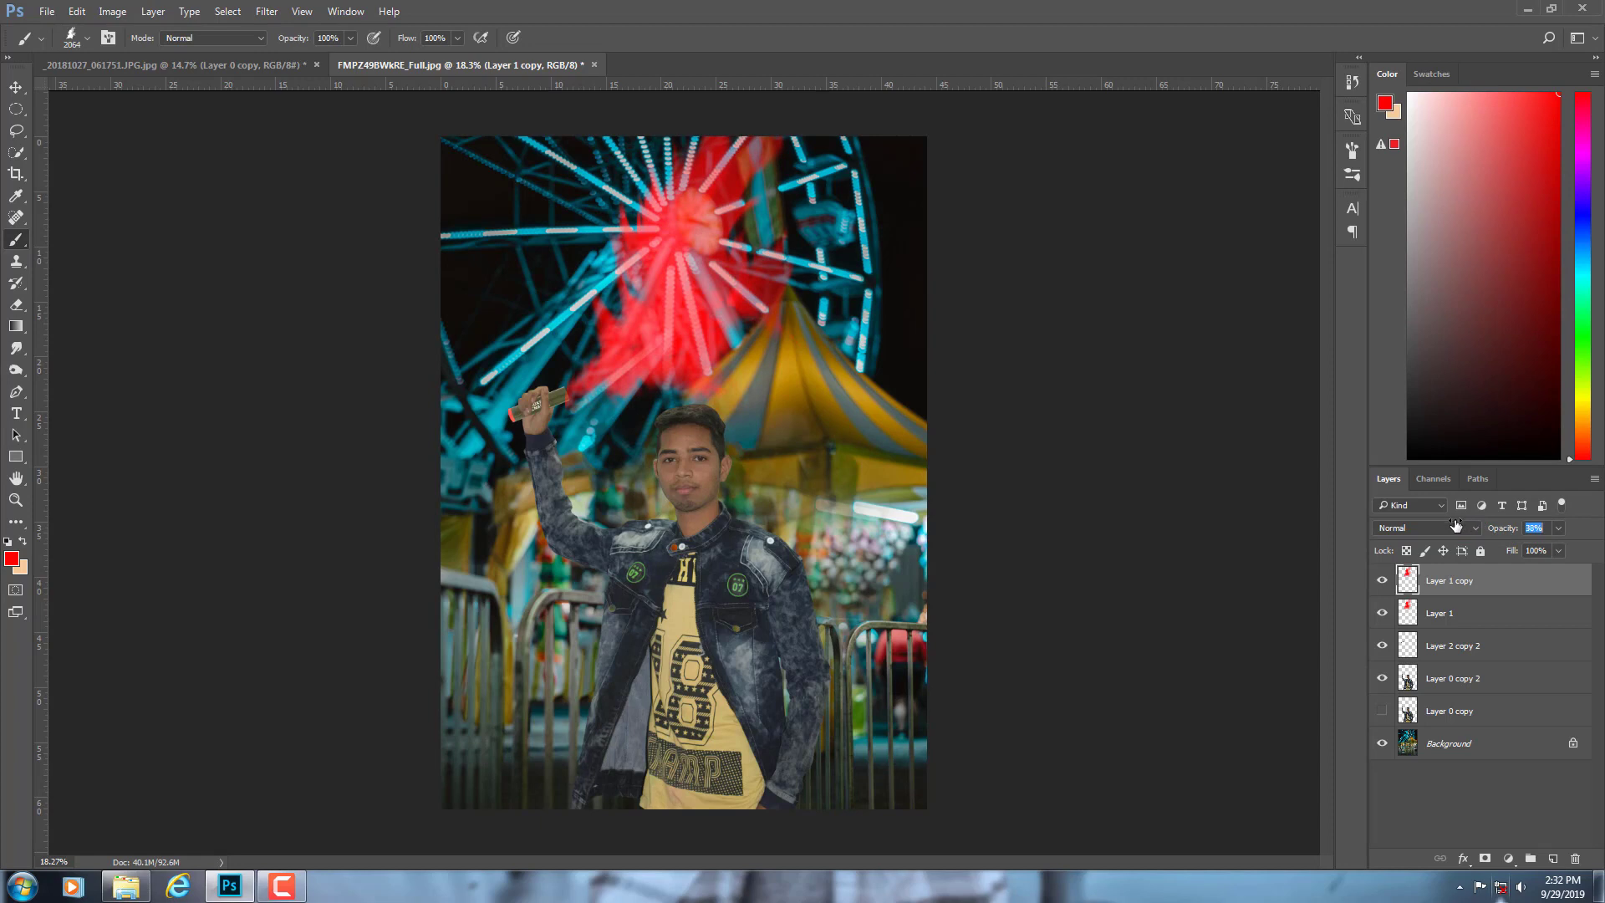
pyautogui.keyDown('alt'); pyautogui.click(535, 340); pyautogui.keyUp('alt')
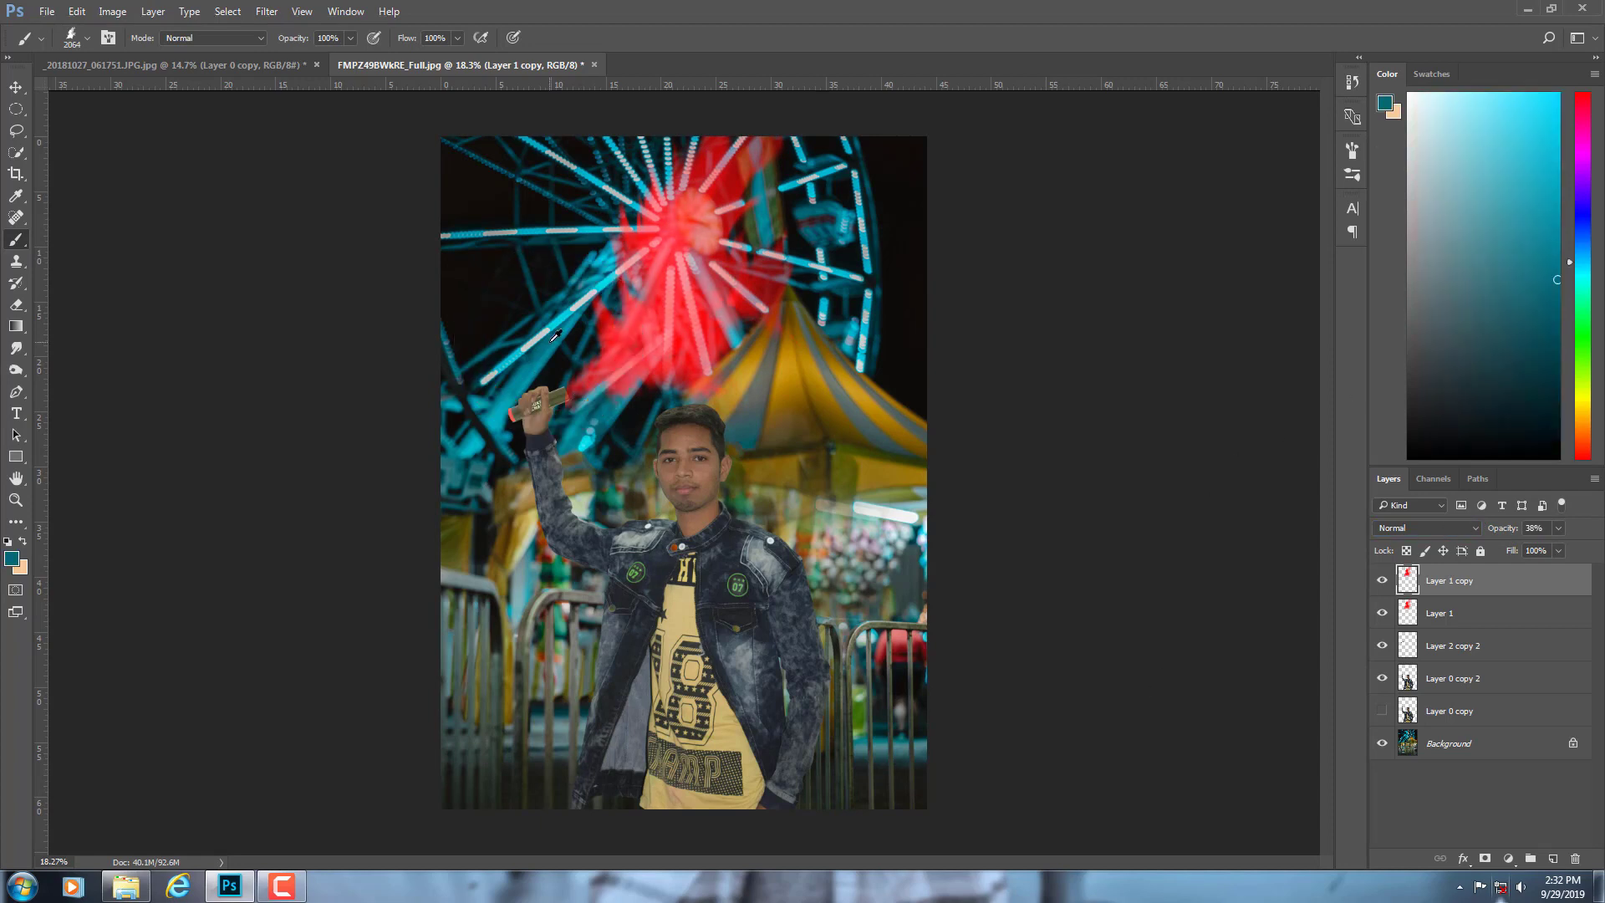
pyautogui.scroll(-2, 666, 646)
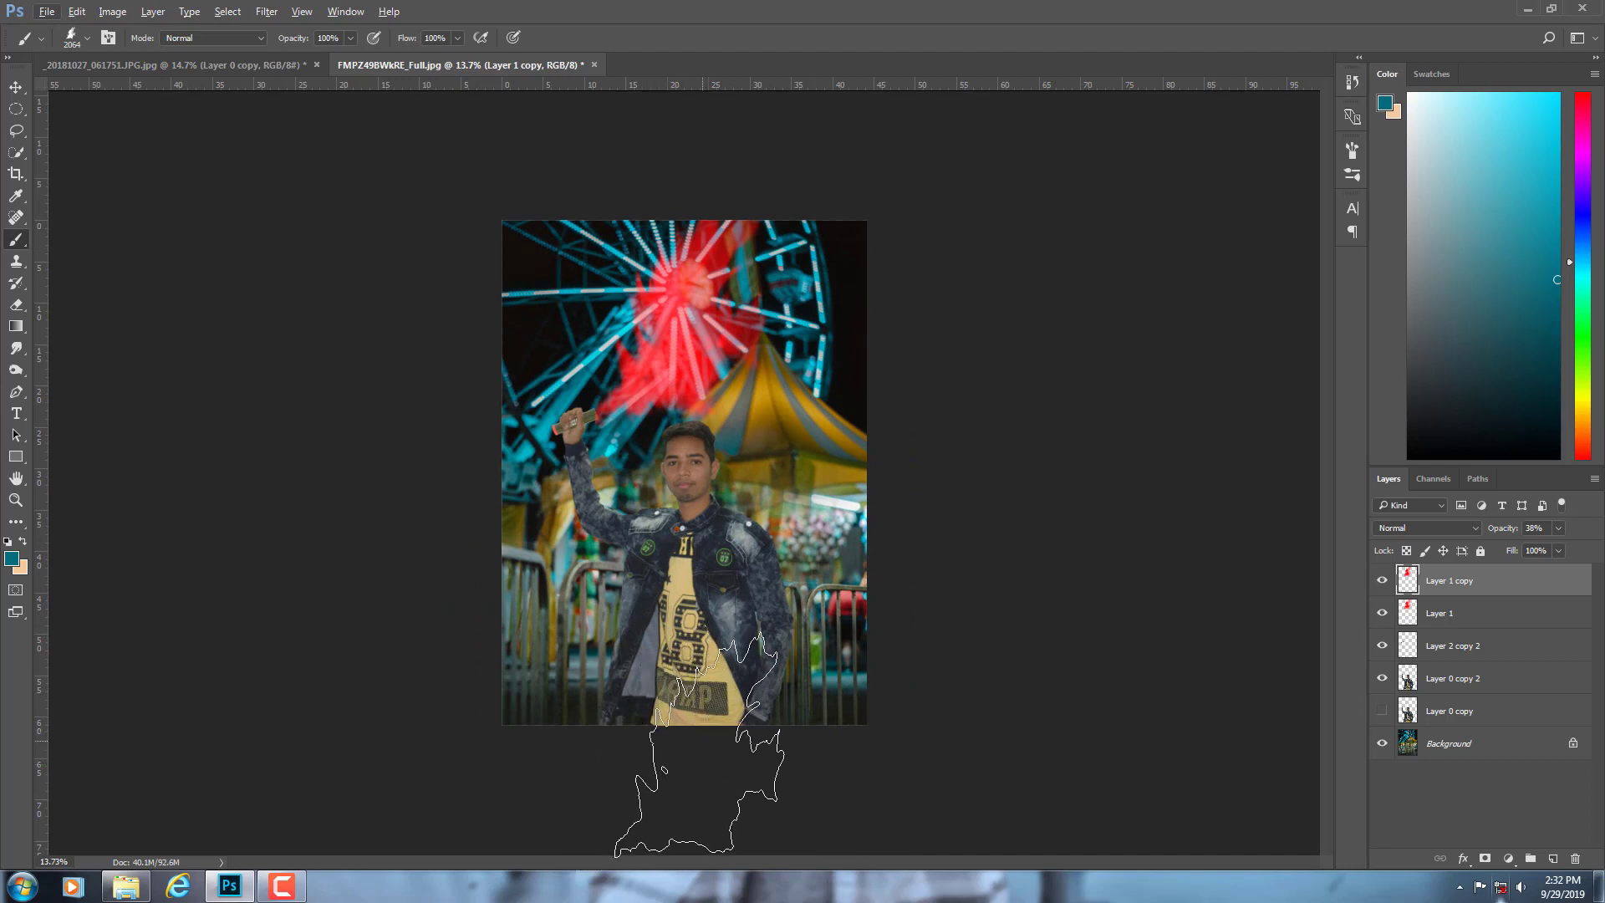
# - On new Layer 2, paint teal smoke along the image bottom in Screen mode
pyautogui.click(1548, 858)
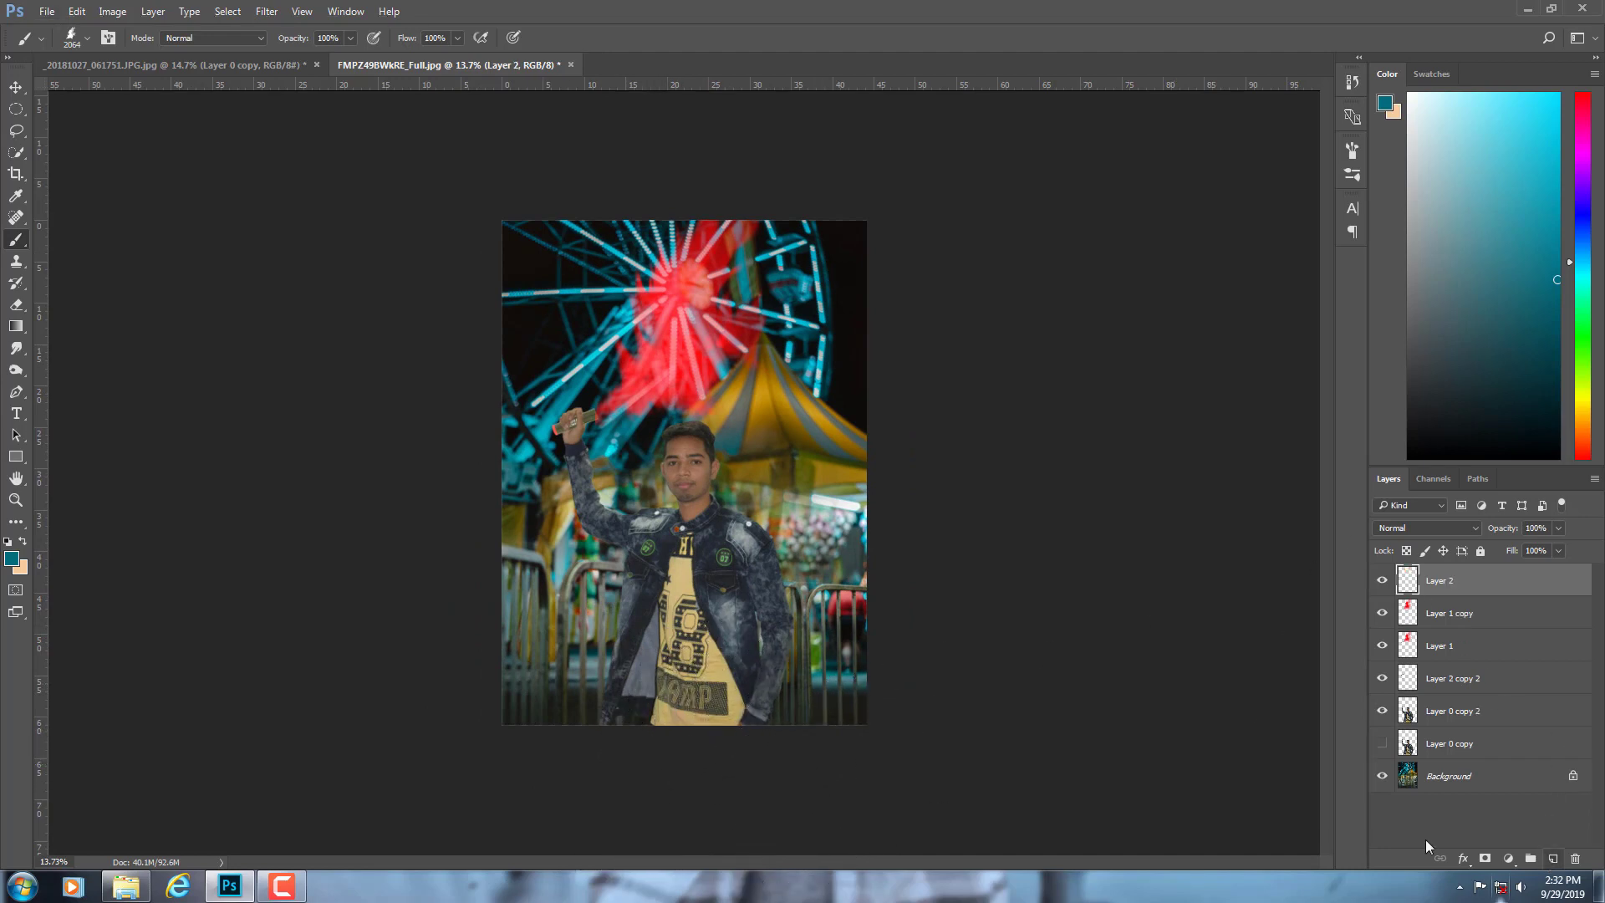
pyautogui.moveTo(493, 705); pyautogui.dragTo(576, 661)
pyautogui.moveTo(878, 739); pyautogui.dragTo(1074, 690)
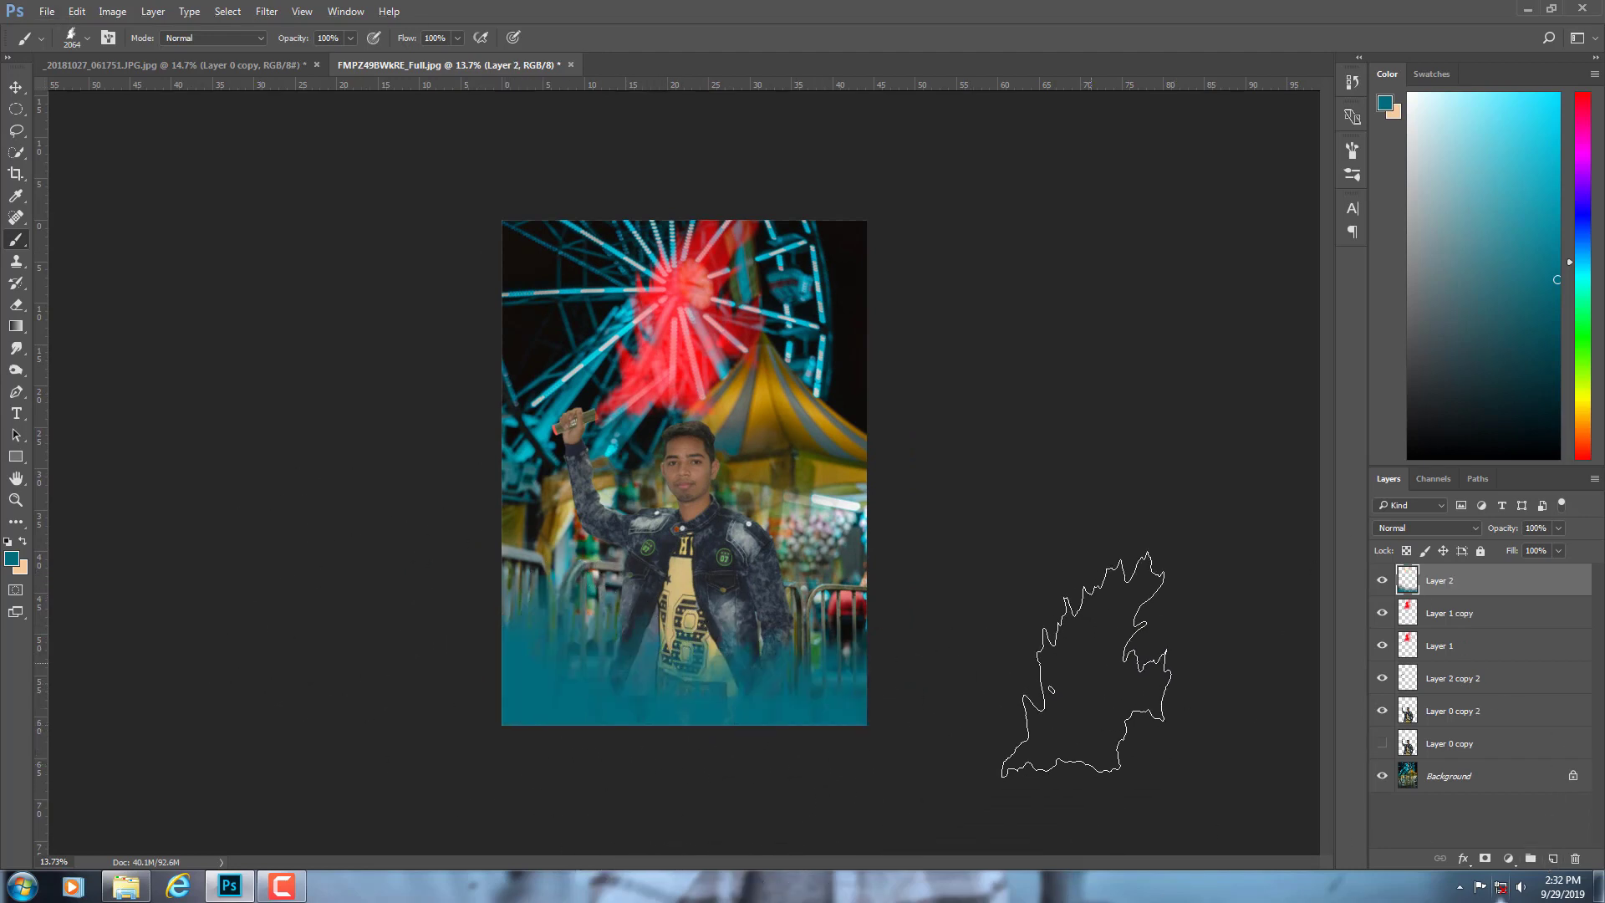
pyautogui.click(1405, 530)
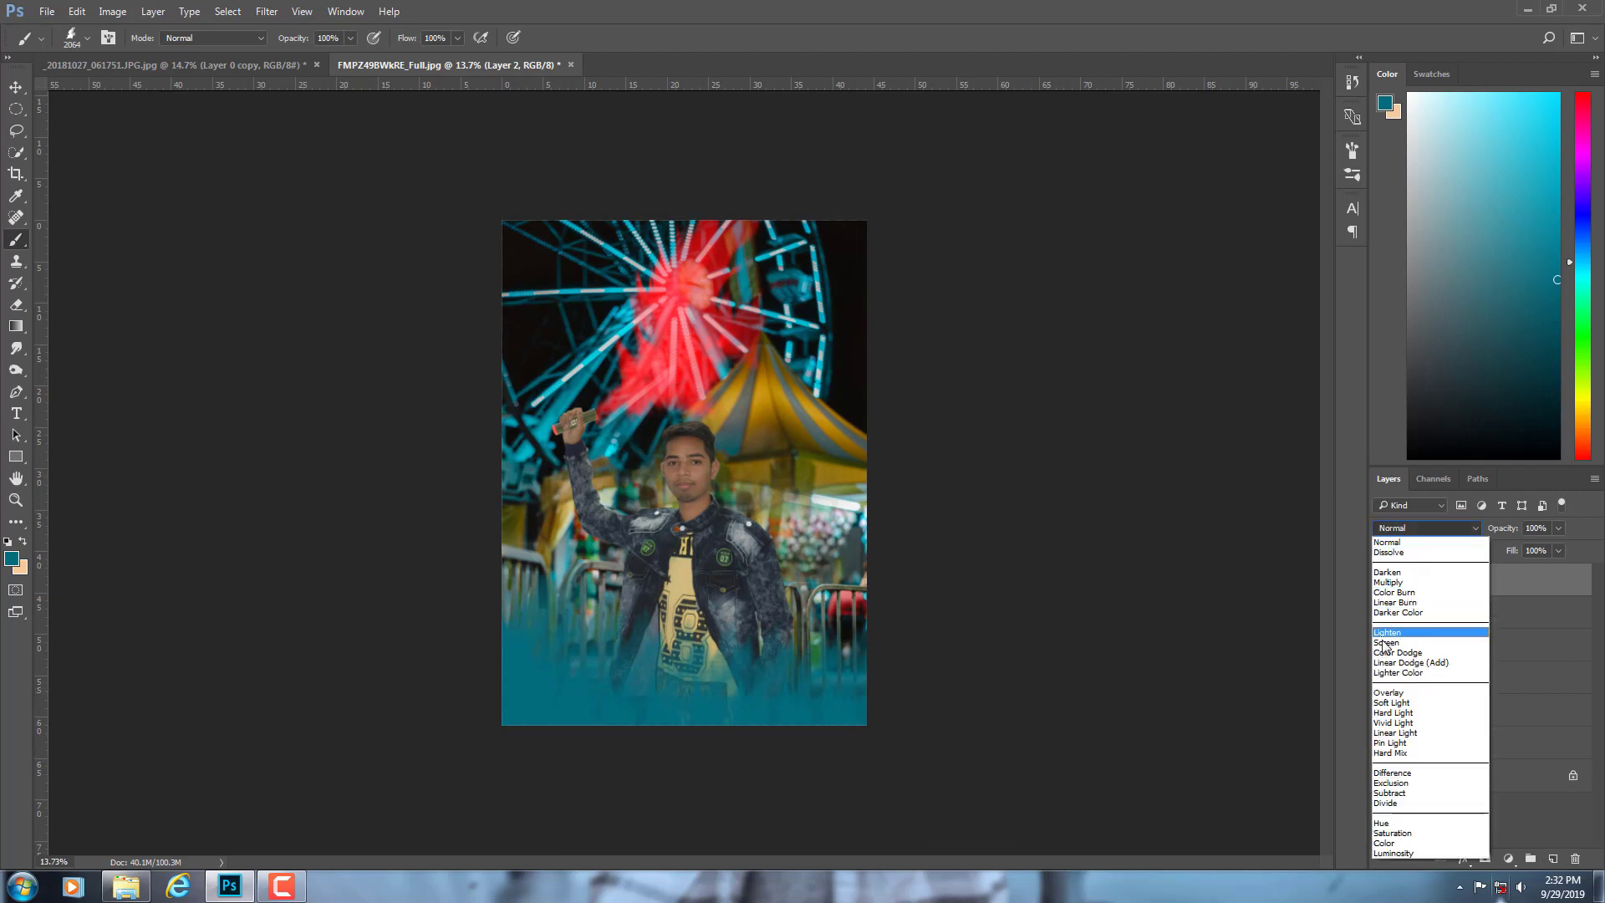
pyautogui.click(1384, 646)
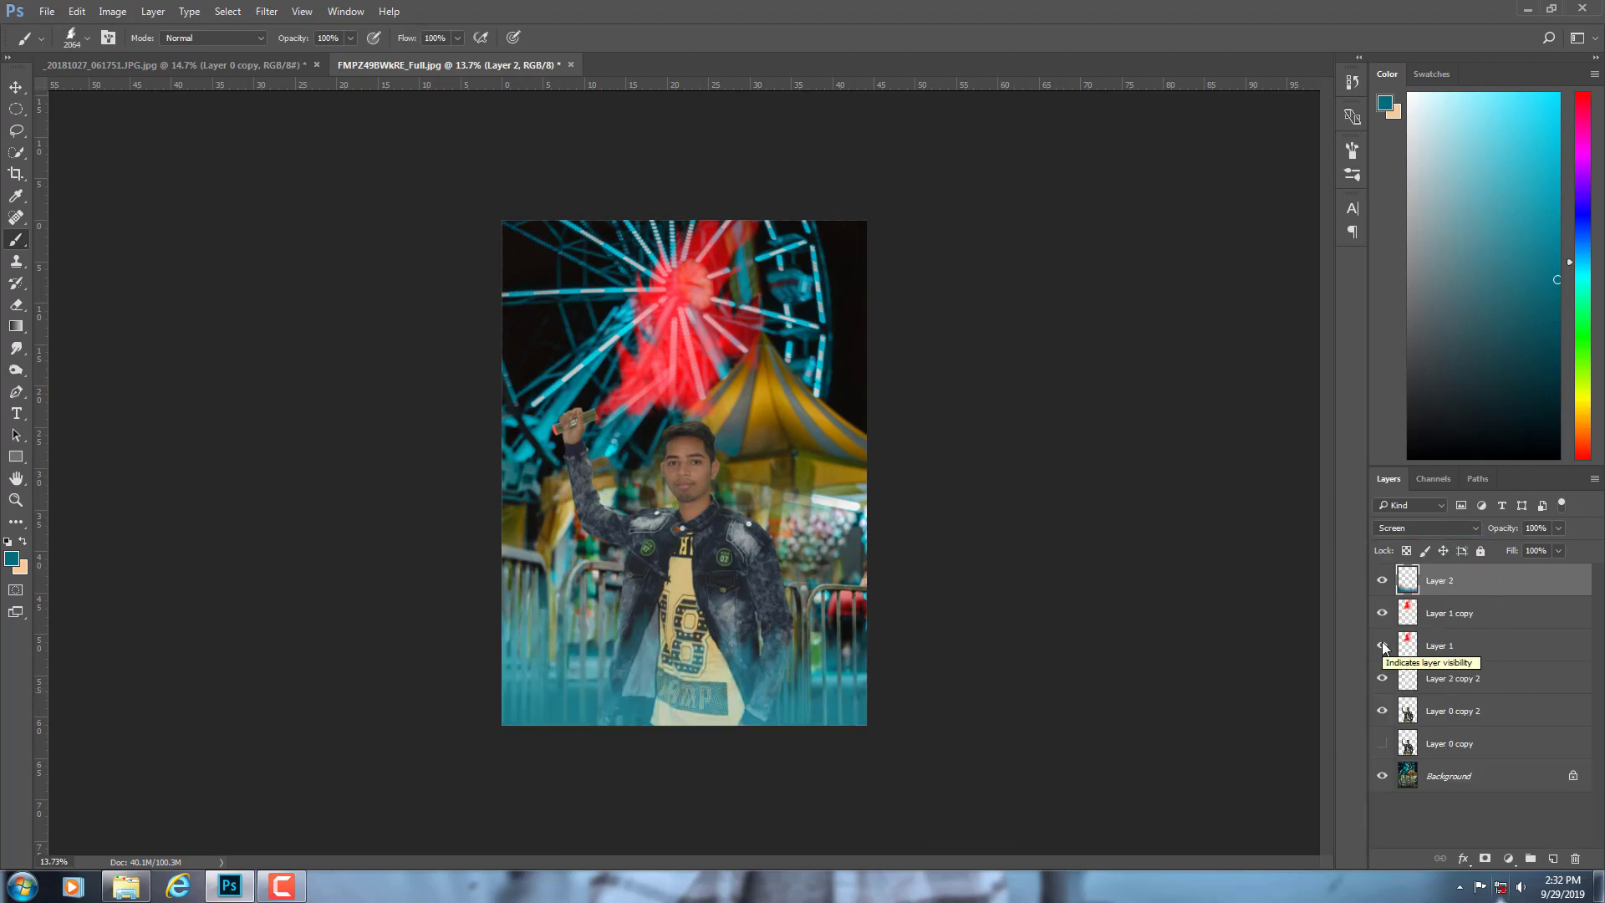
pyautogui.hotkey('ctrl', '+')
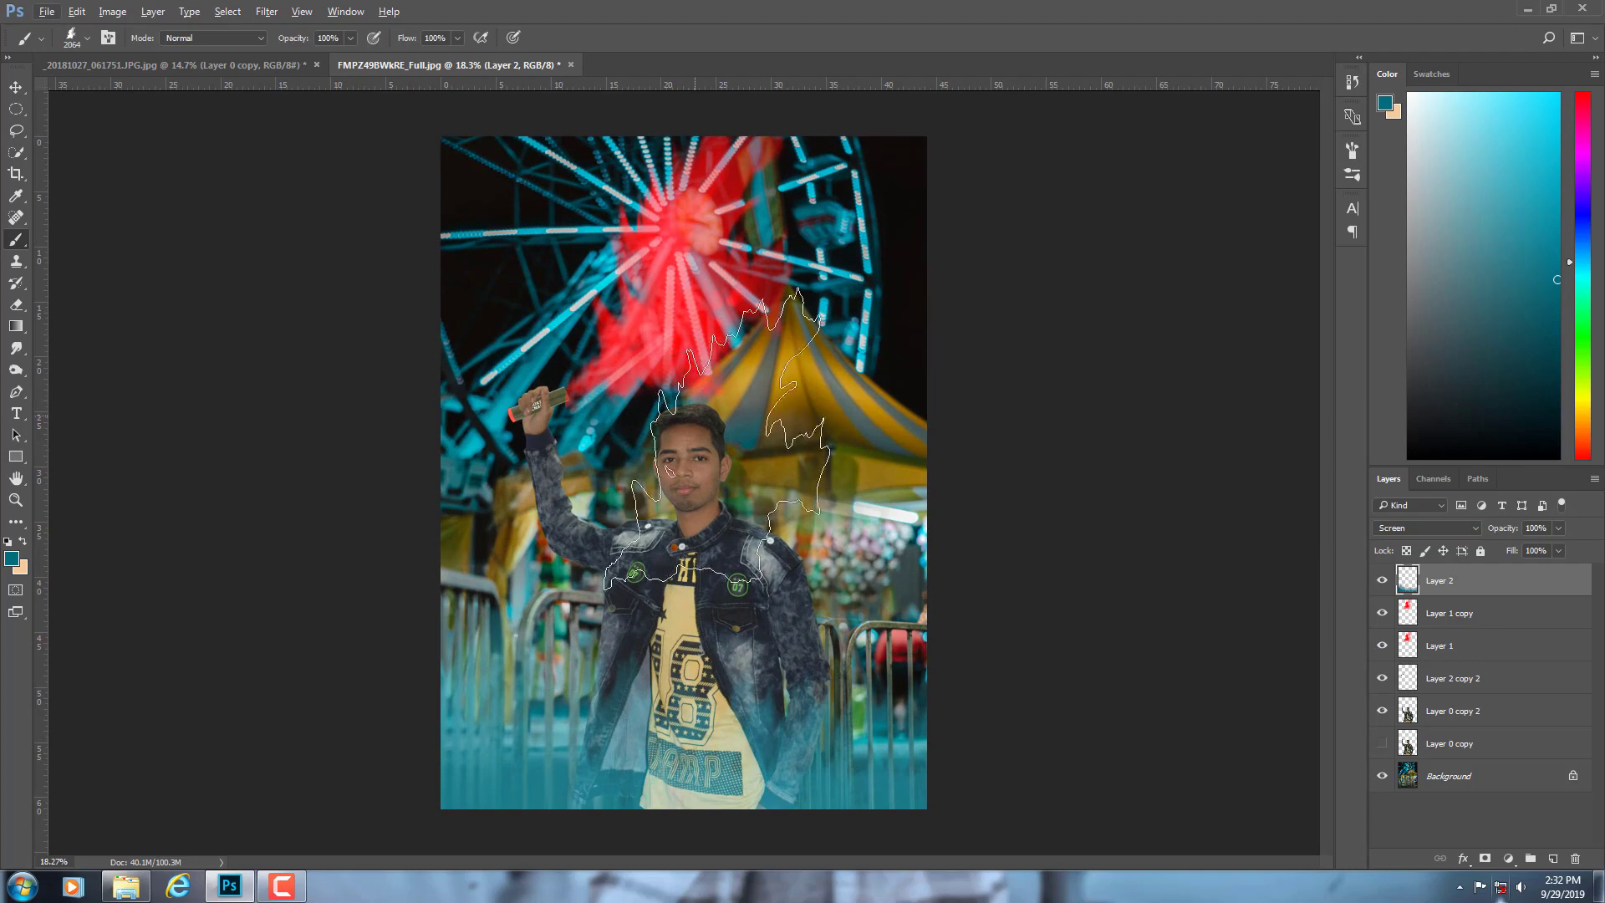
# - On a new layer above Layer 1 copy, stamp teal smoke top-right in Screen mode
pyautogui.click(1438, 626)
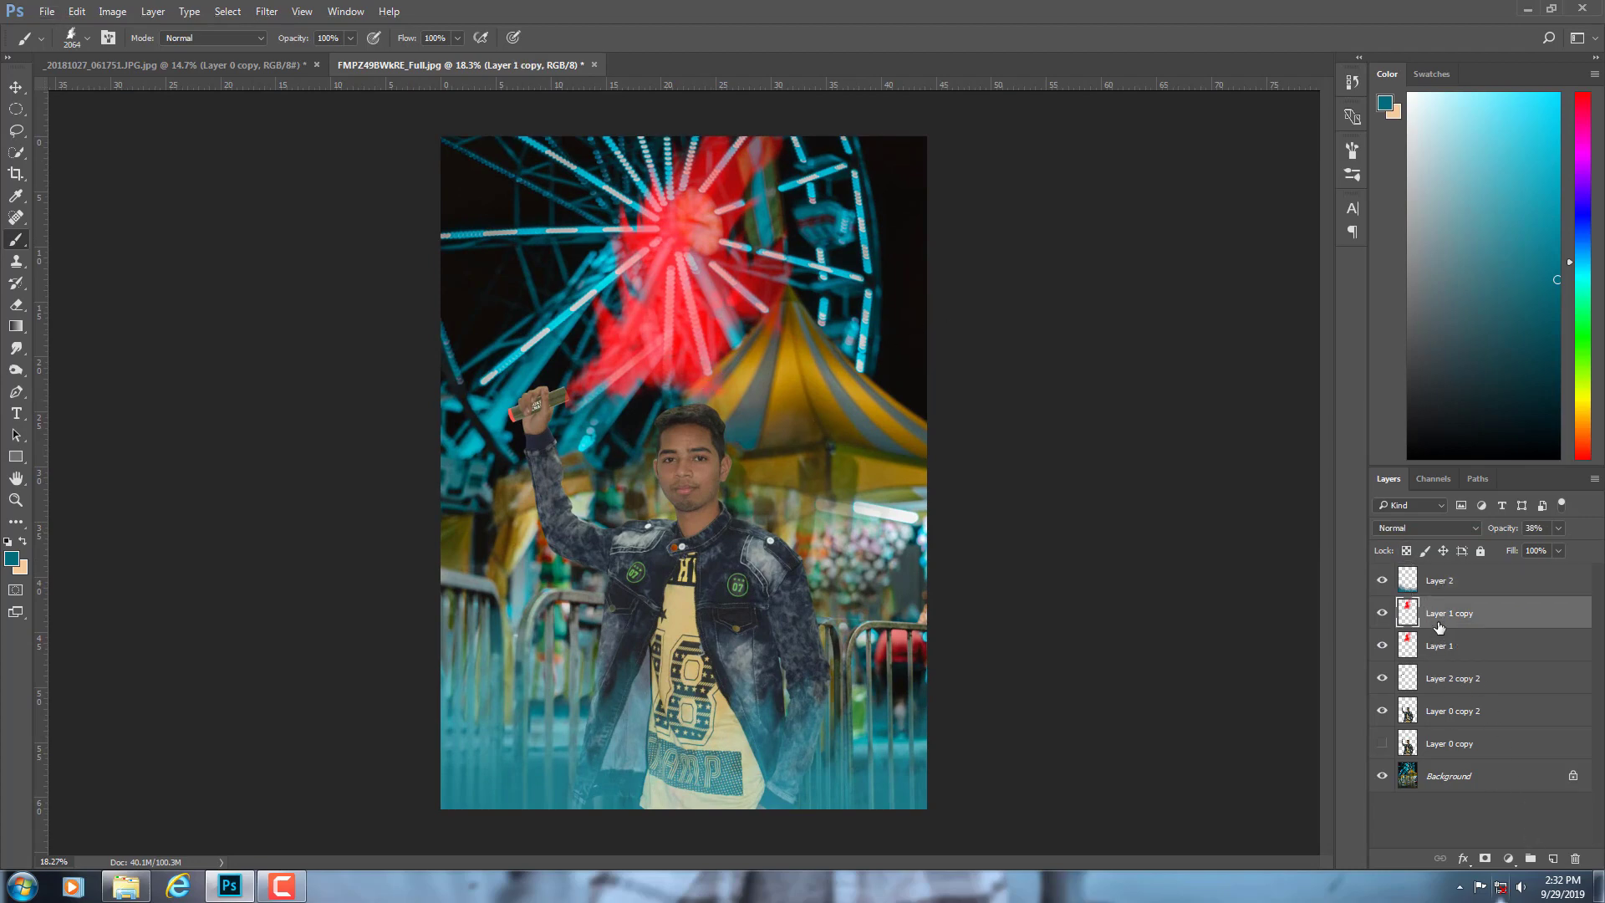
pyautogui.click(1552, 858)
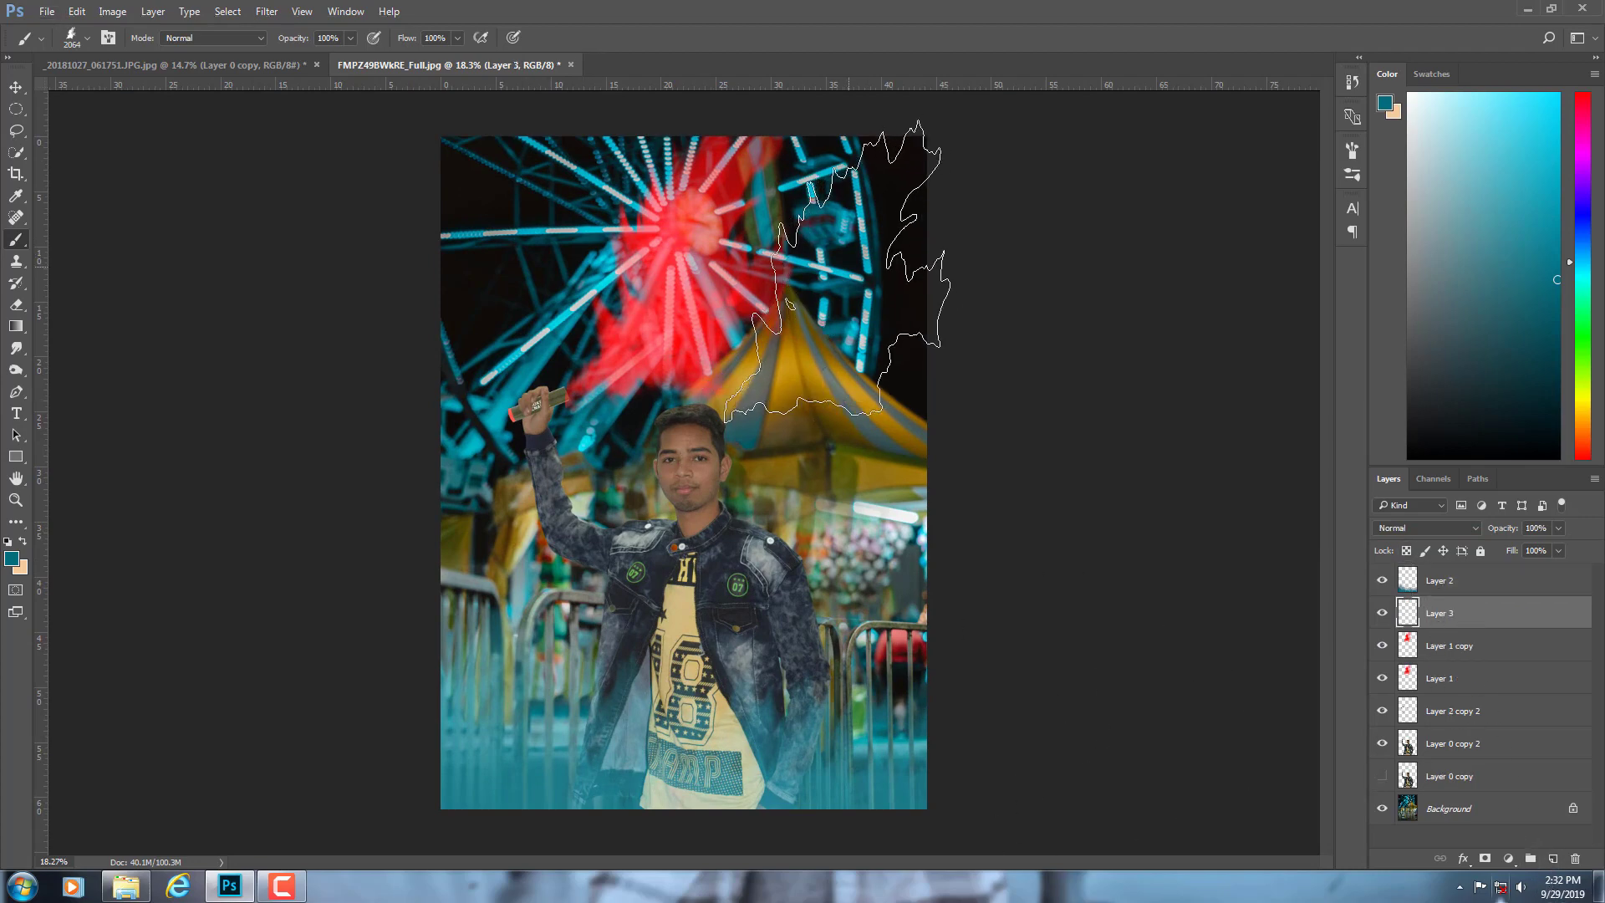
pyautogui.rightClick(861, 358)
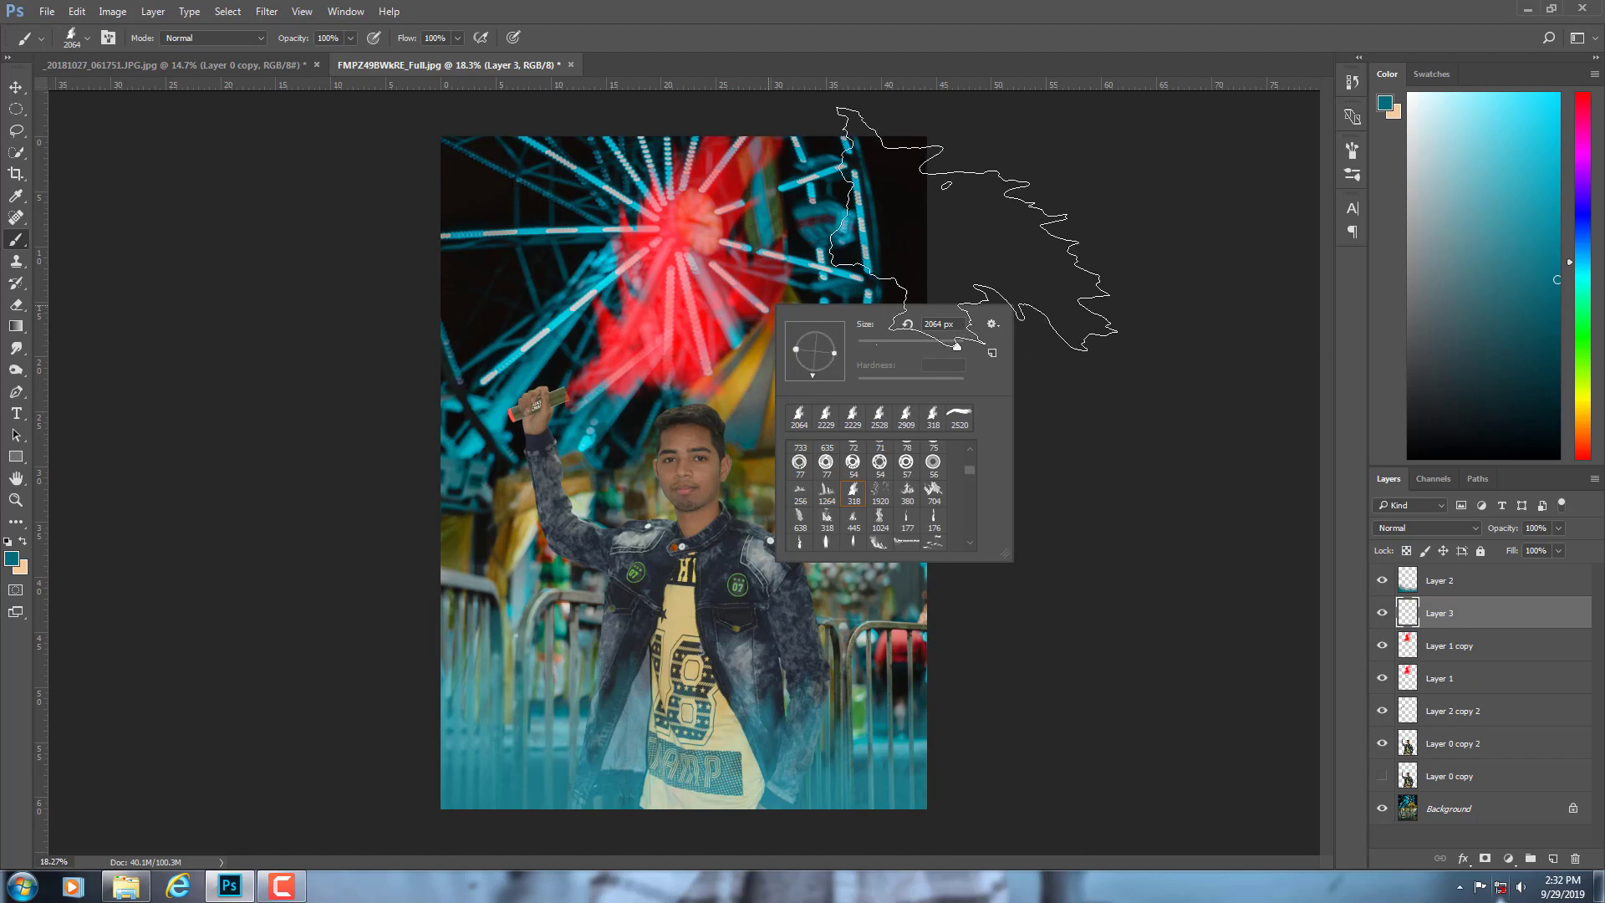
pyautogui.moveTo(835, 317); pyautogui.dragTo(1009, 279)
pyautogui.hotkey('ctrl', 'z')
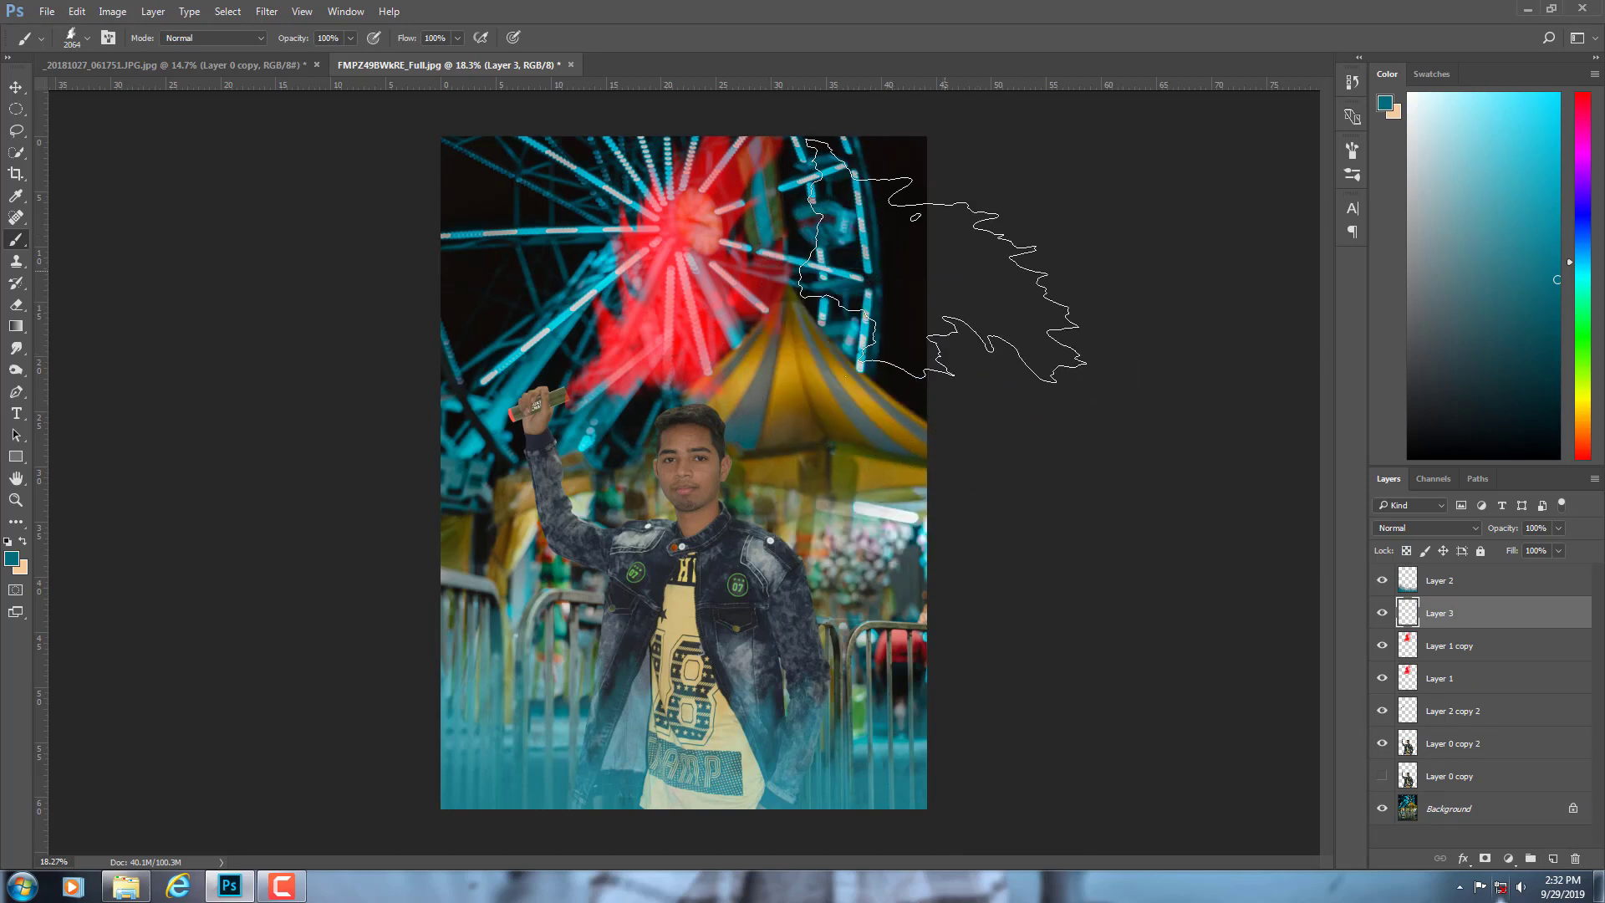
pyautogui.click(936, 267)
pyautogui.click(1400, 528)
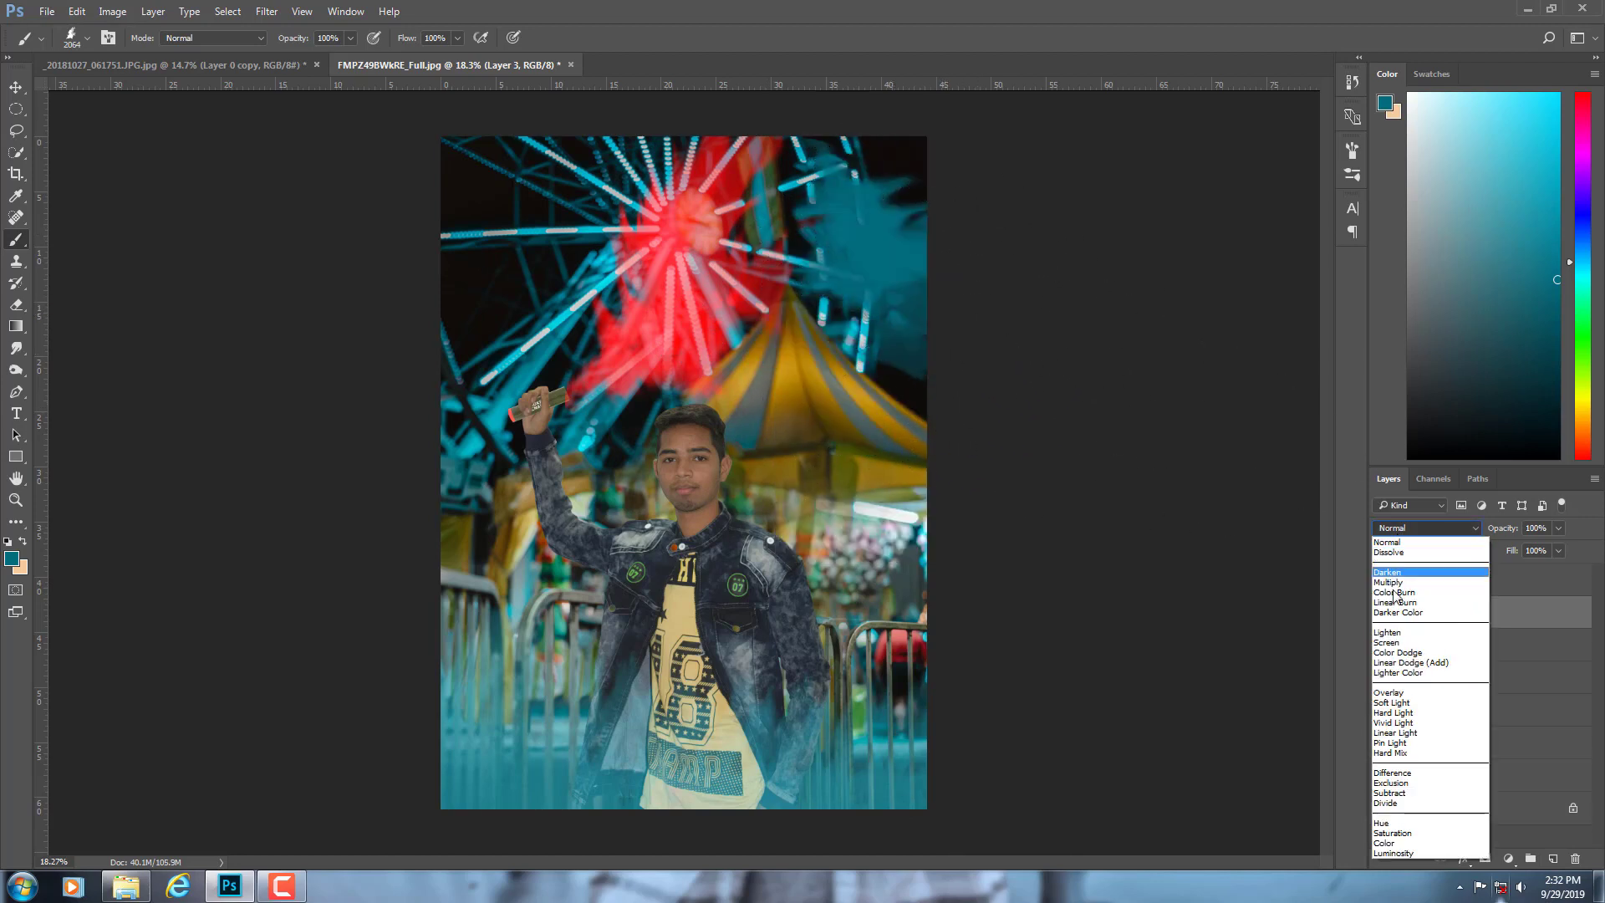
pyautogui.click(1391, 650)
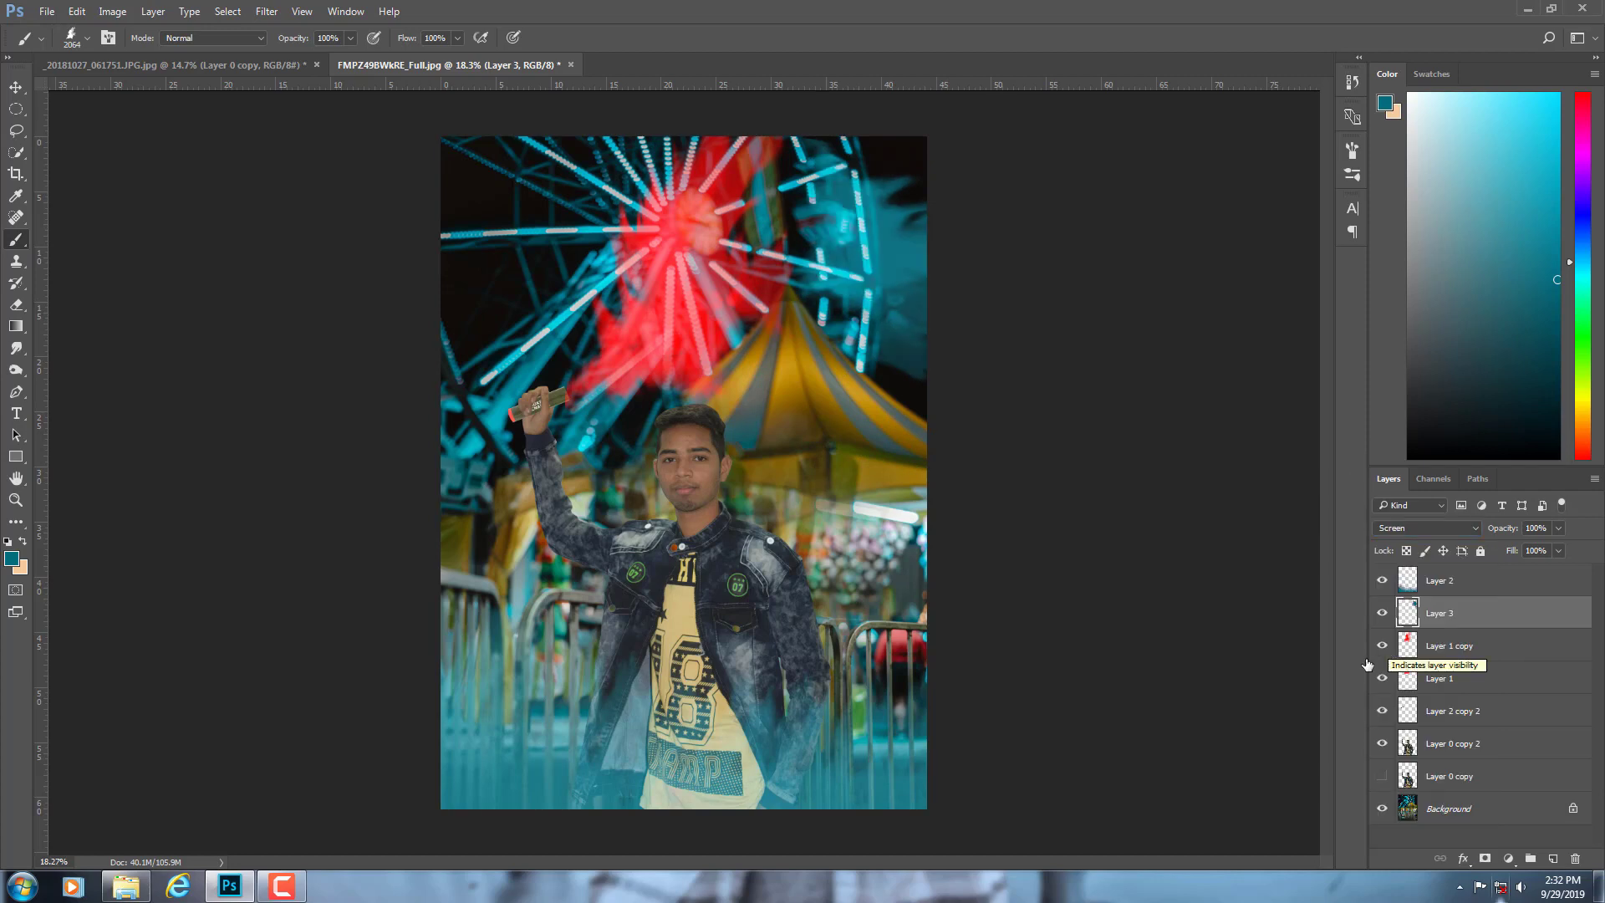
pyautogui.click(1477, 654)
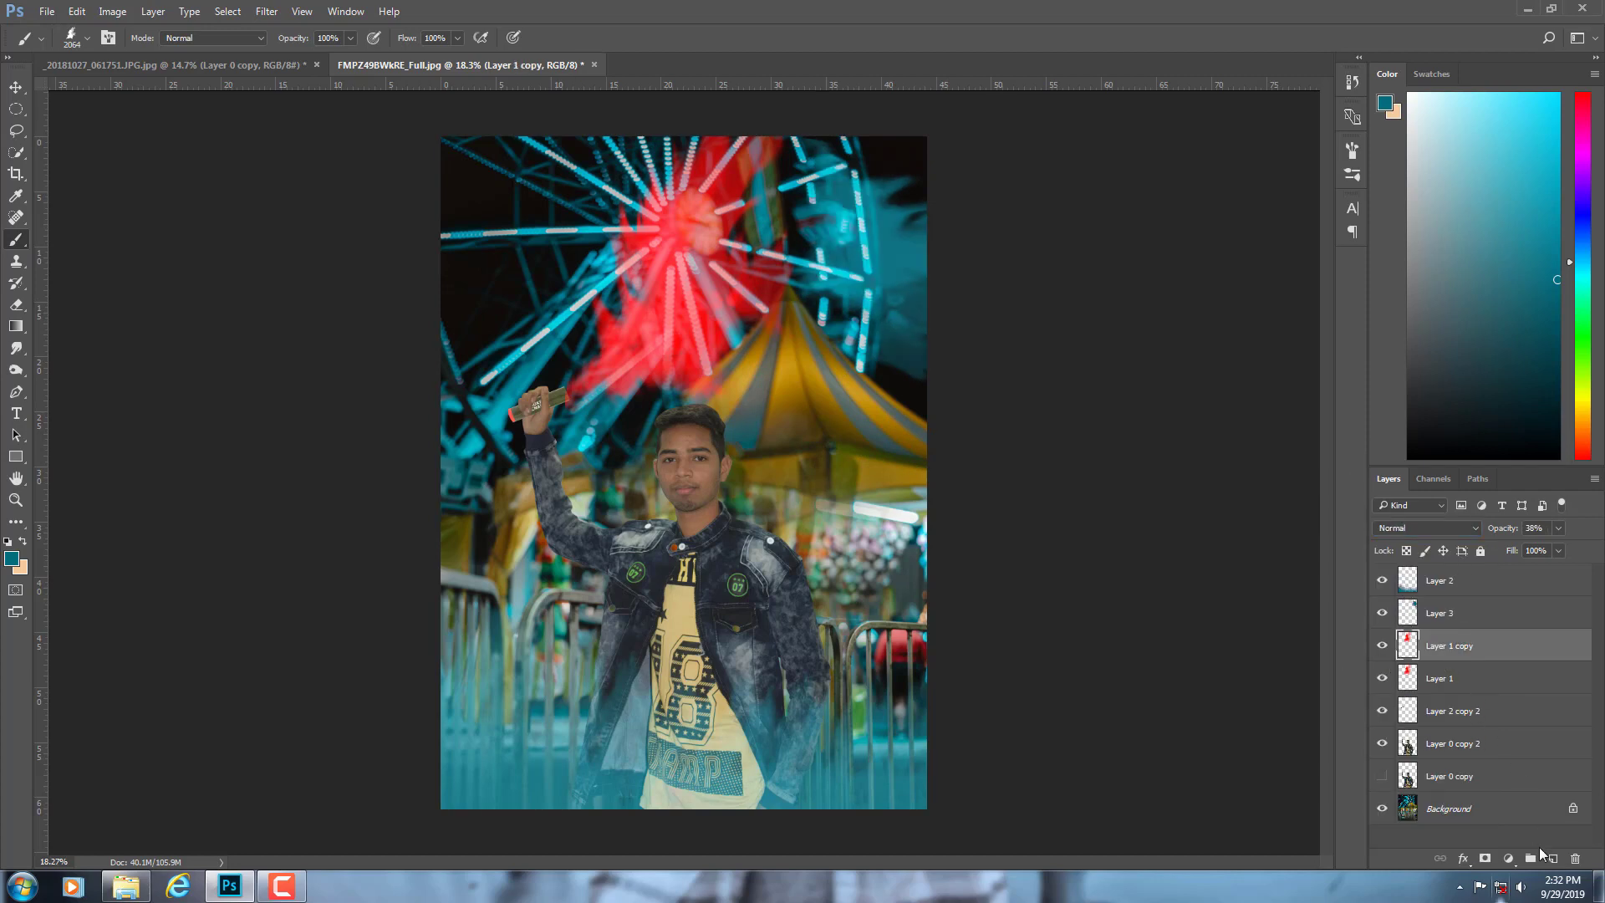
pyautogui.click(1552, 858)
# - Stamp pure red smoke over the upper right and right edge on Layer 4, Screen at 50%
pyautogui.keyDown('alt'); pyautogui.click(757, 316); pyautogui.keyUp('alt')
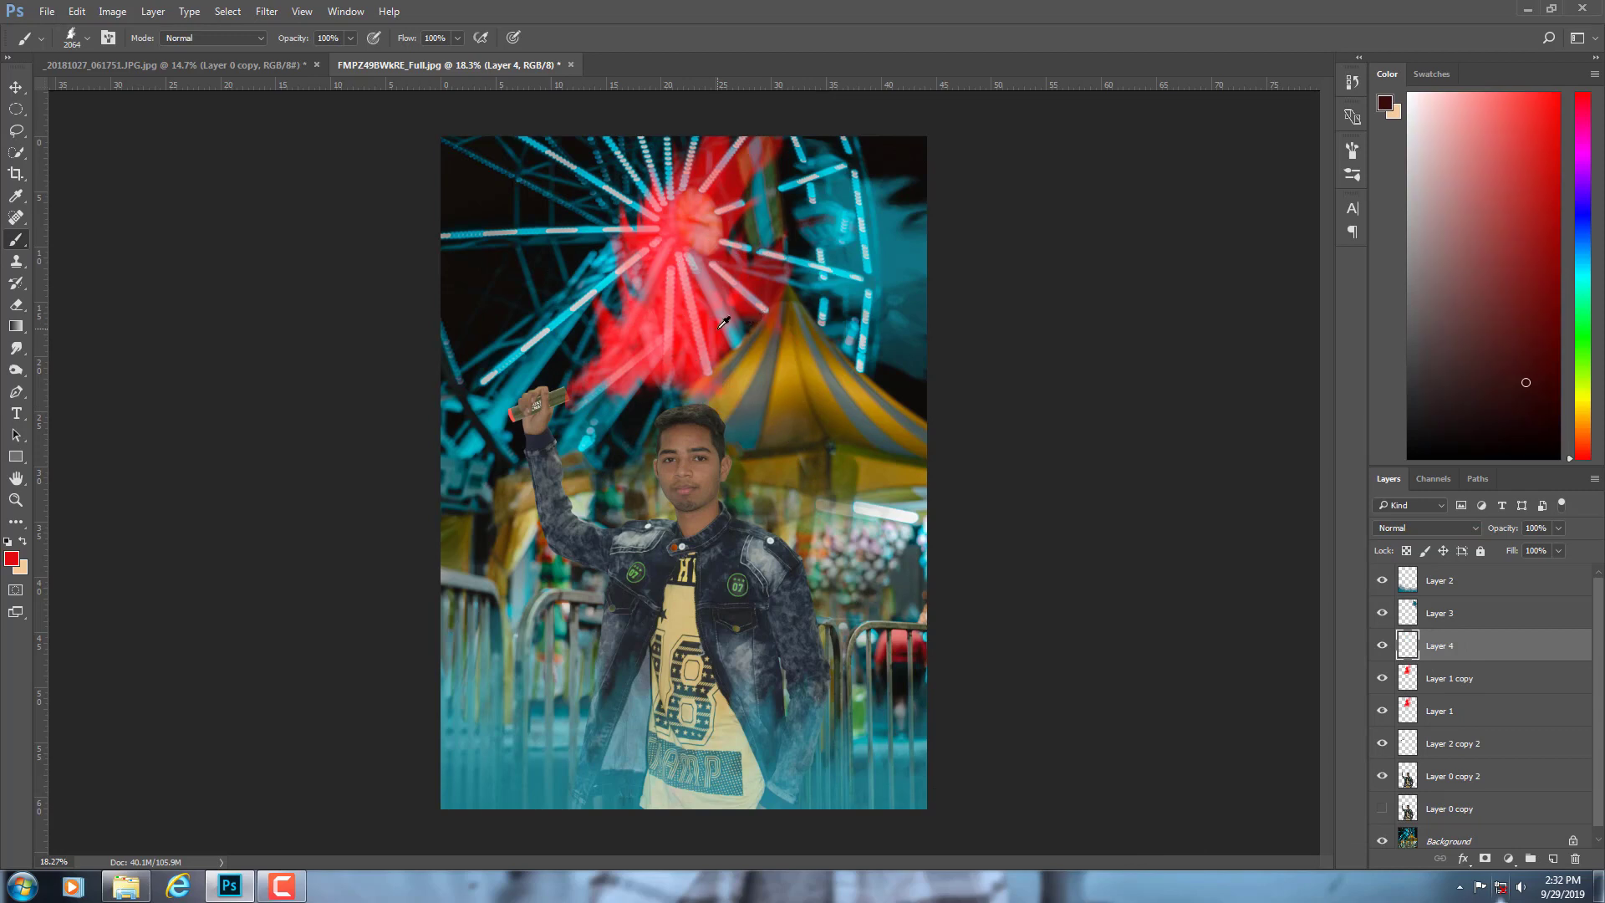
pyautogui.click(1558, 94)
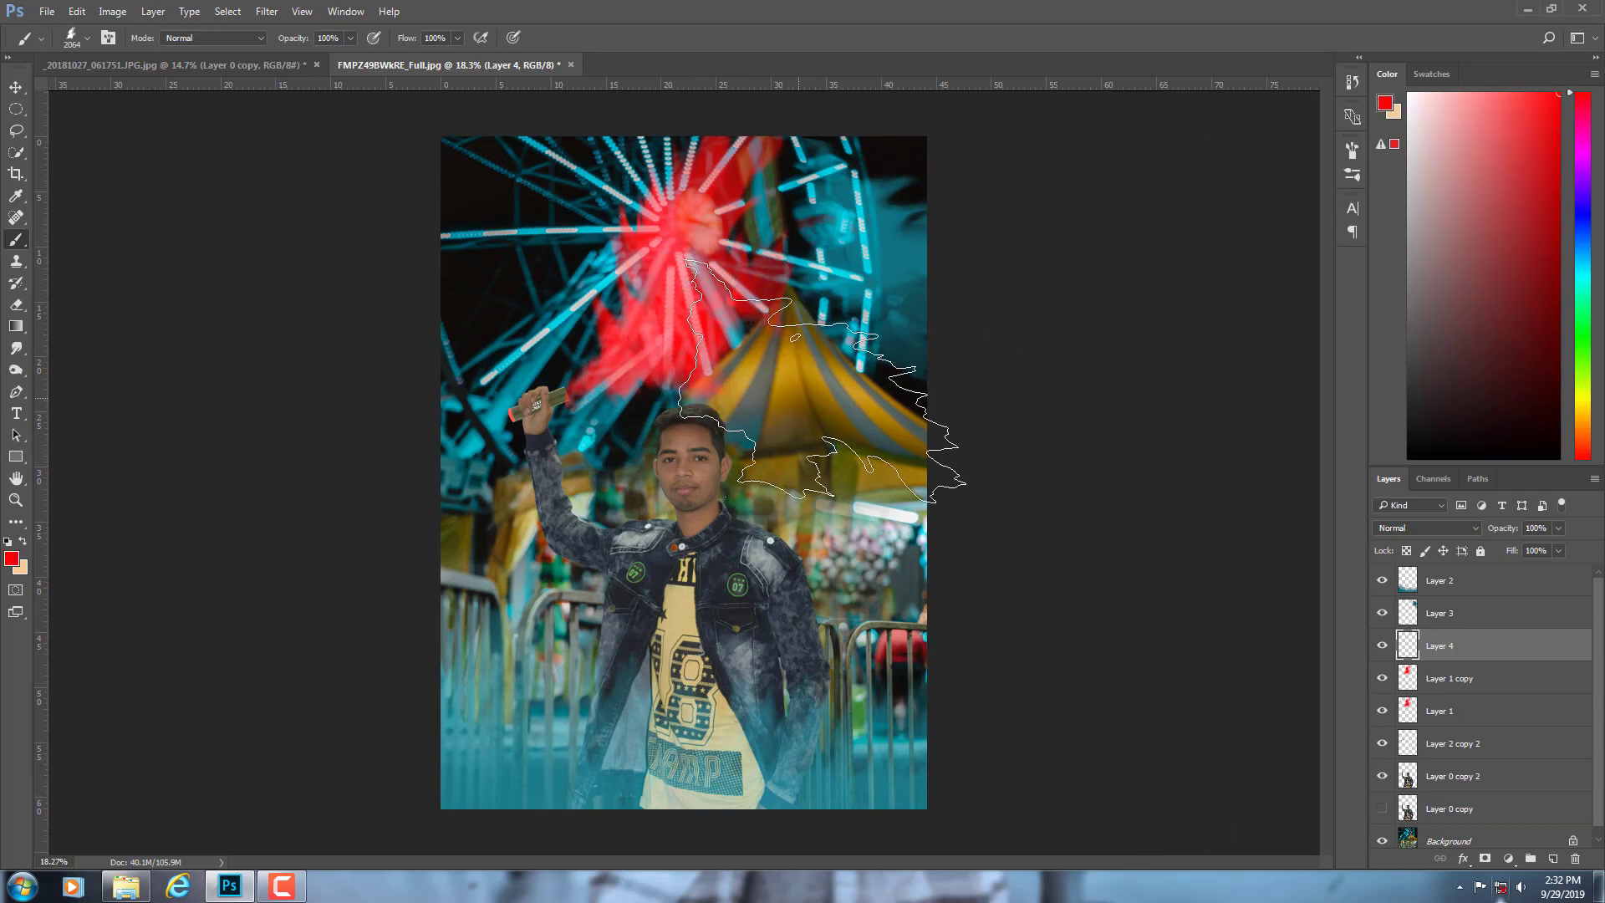
pyautogui.click(819, 268)
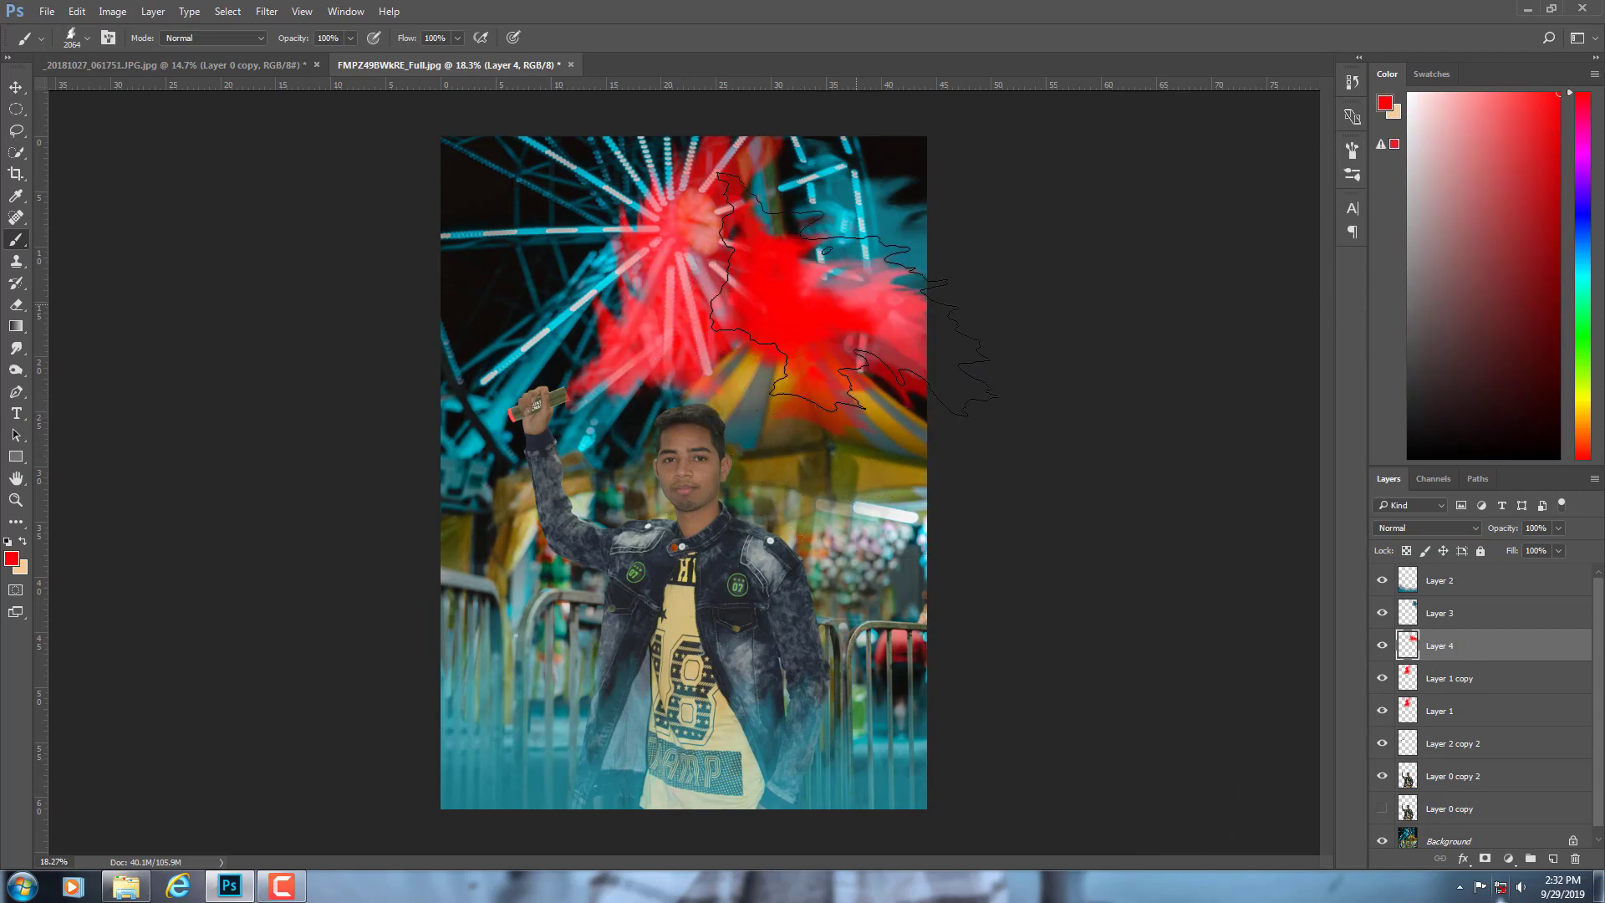
pyautogui.hotkey('ctrl', 'z')
pyautogui.click(861, 334)
pyautogui.click(1003, 535)
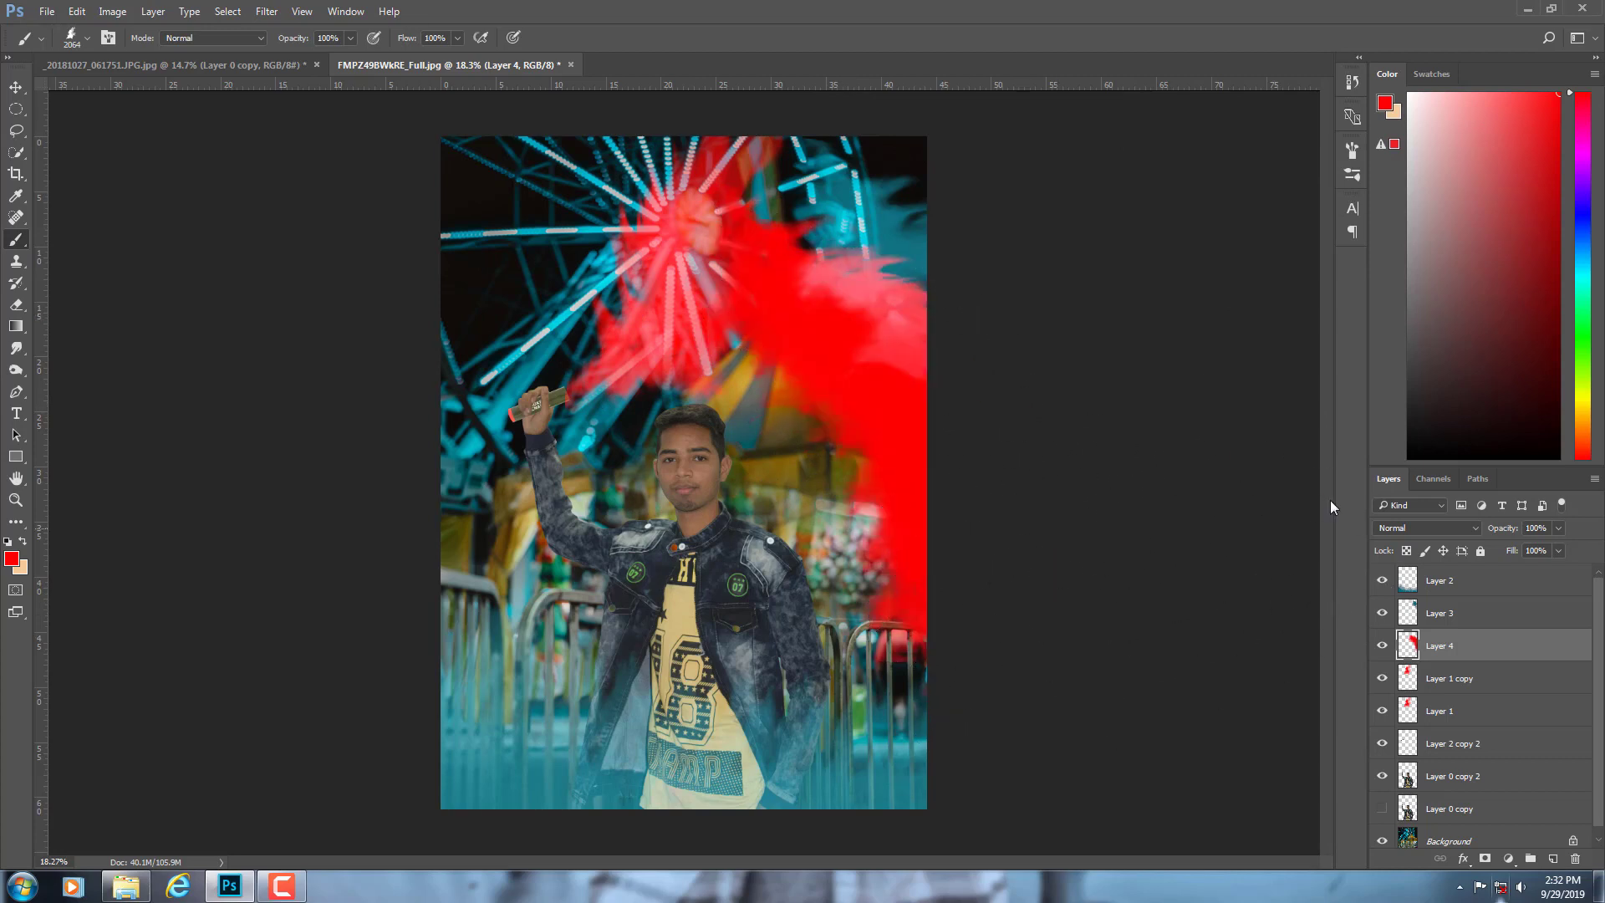
pyautogui.click(1391, 529)
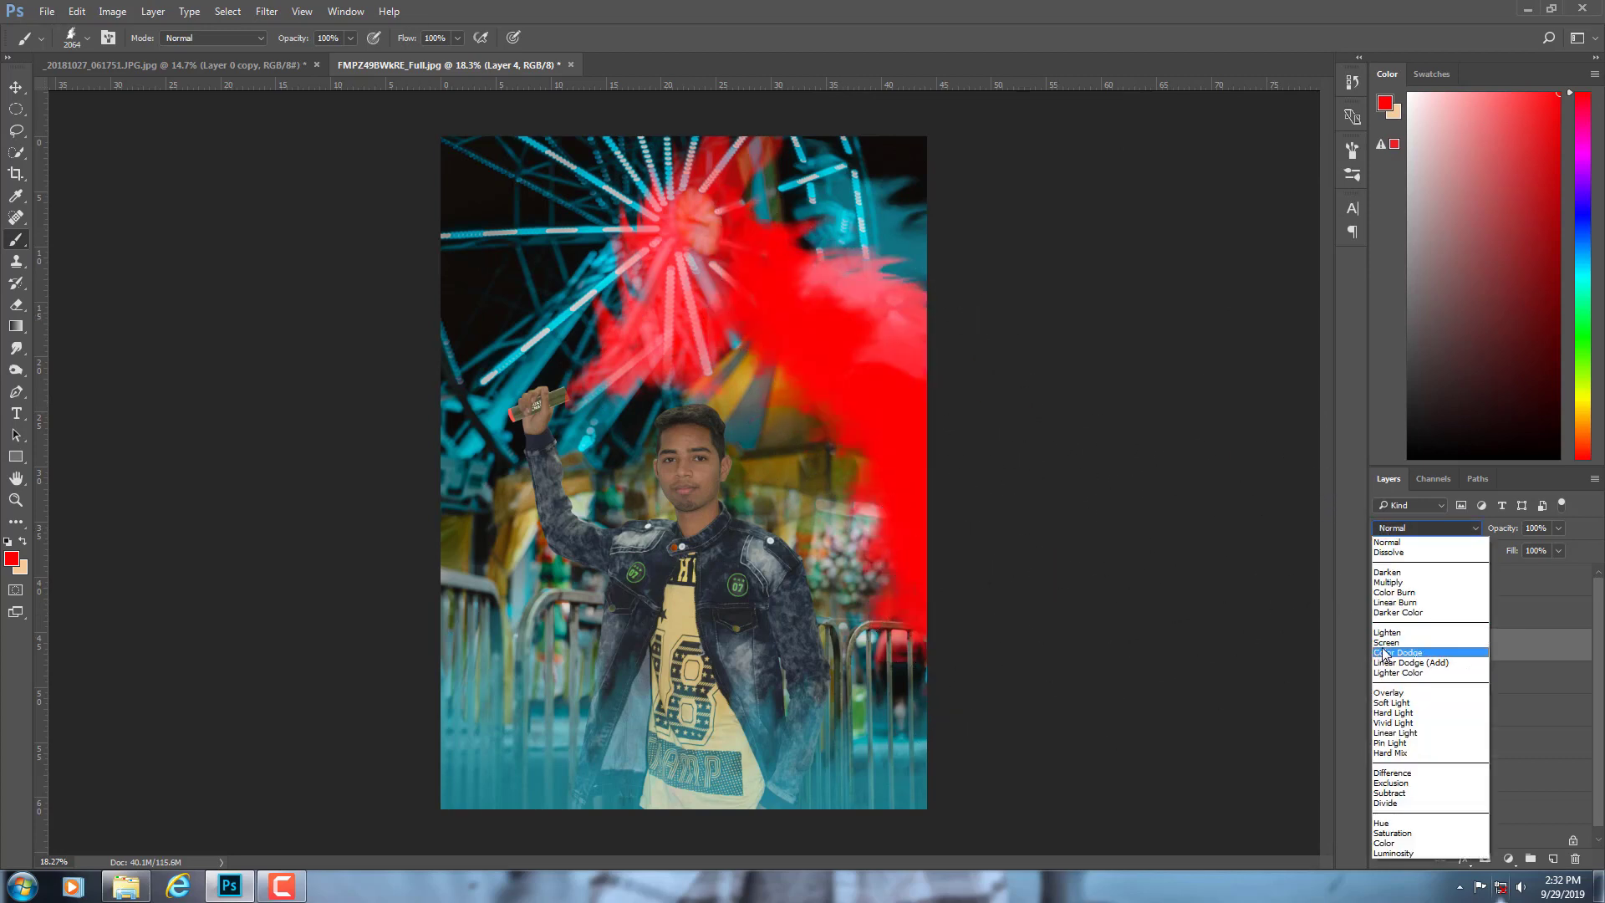
pyautogui.click(1385, 642)
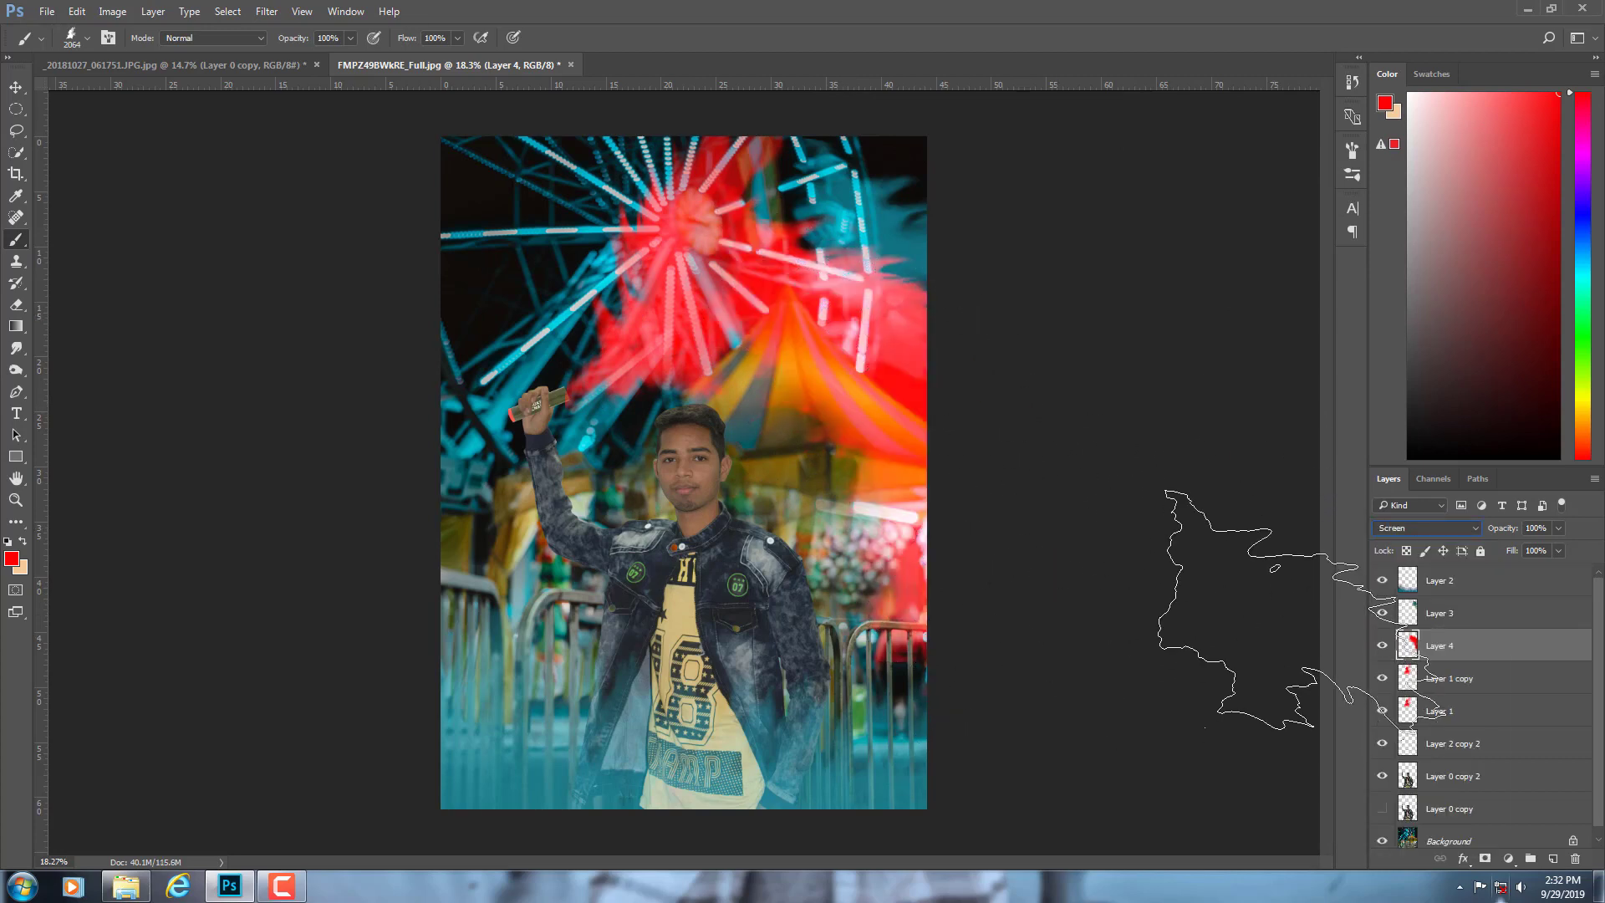
pyautogui.moveTo(1508, 528); pyautogui.dragTo(1473, 524)
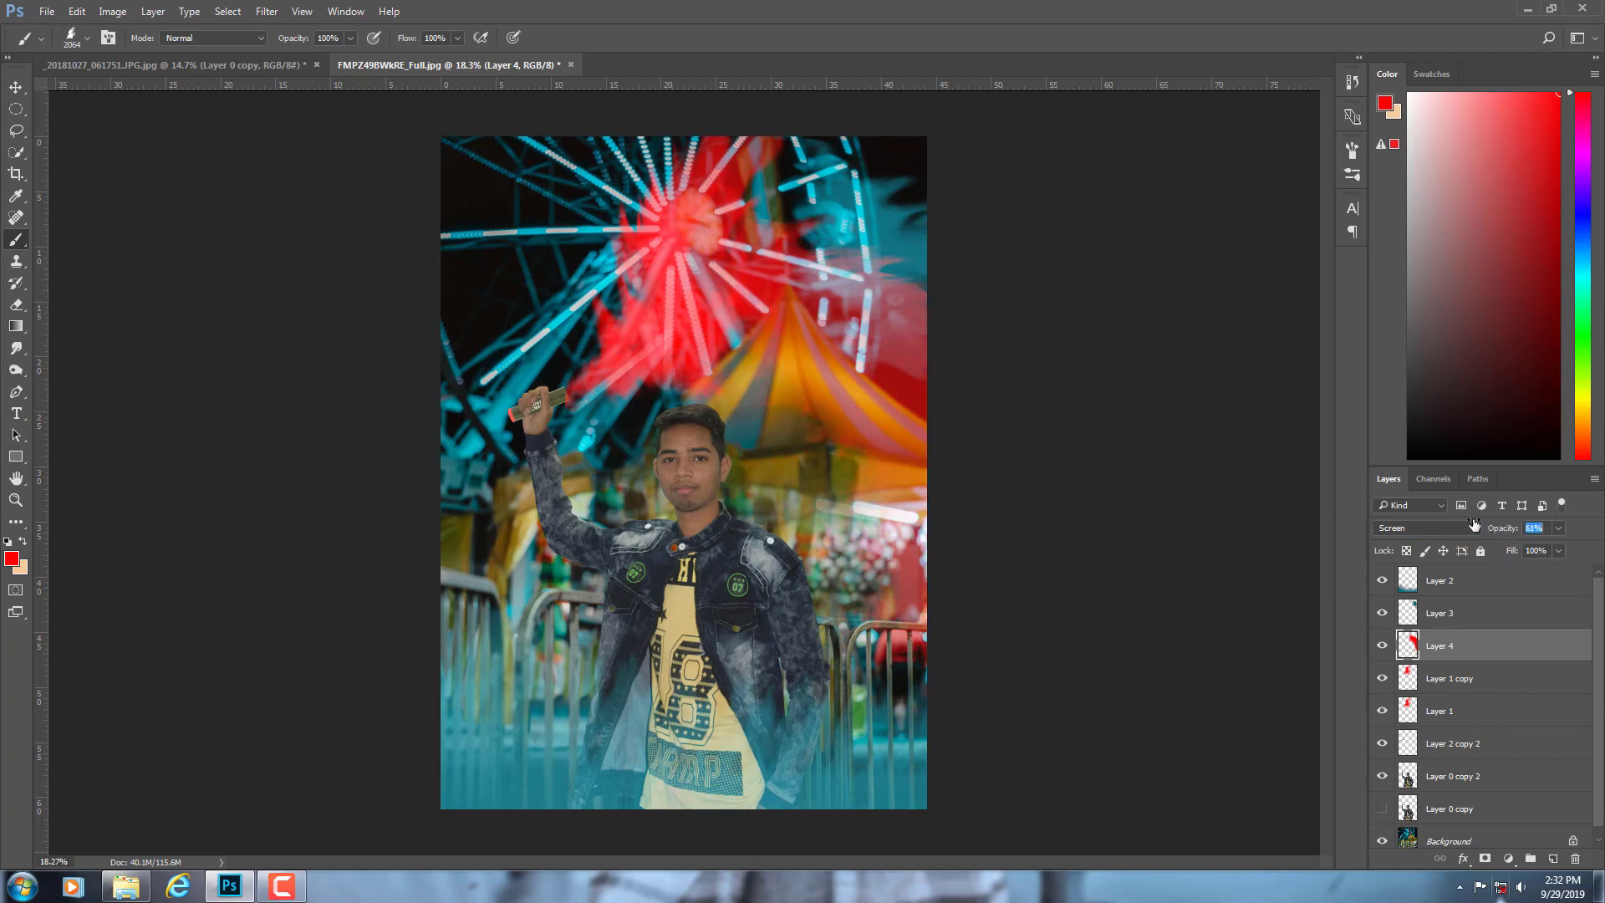
pyautogui.write('50')
pyautogui.press('Return')
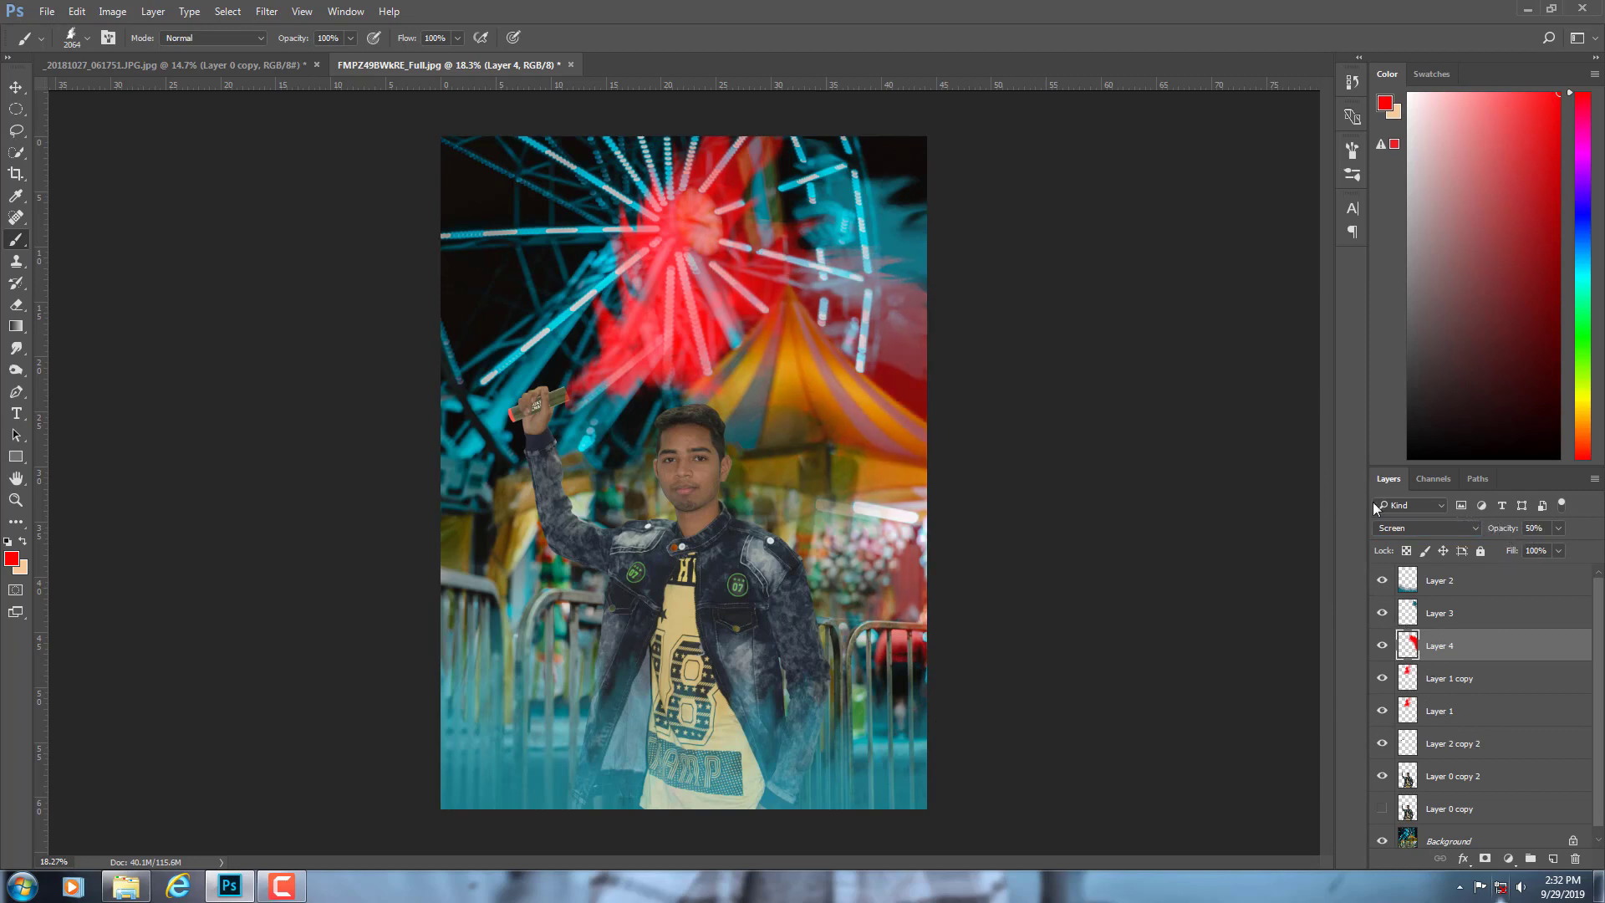
# - Cancel the File > New dialog without creating a document, and bring up the brush presets
pyautogui.click(35, 12)
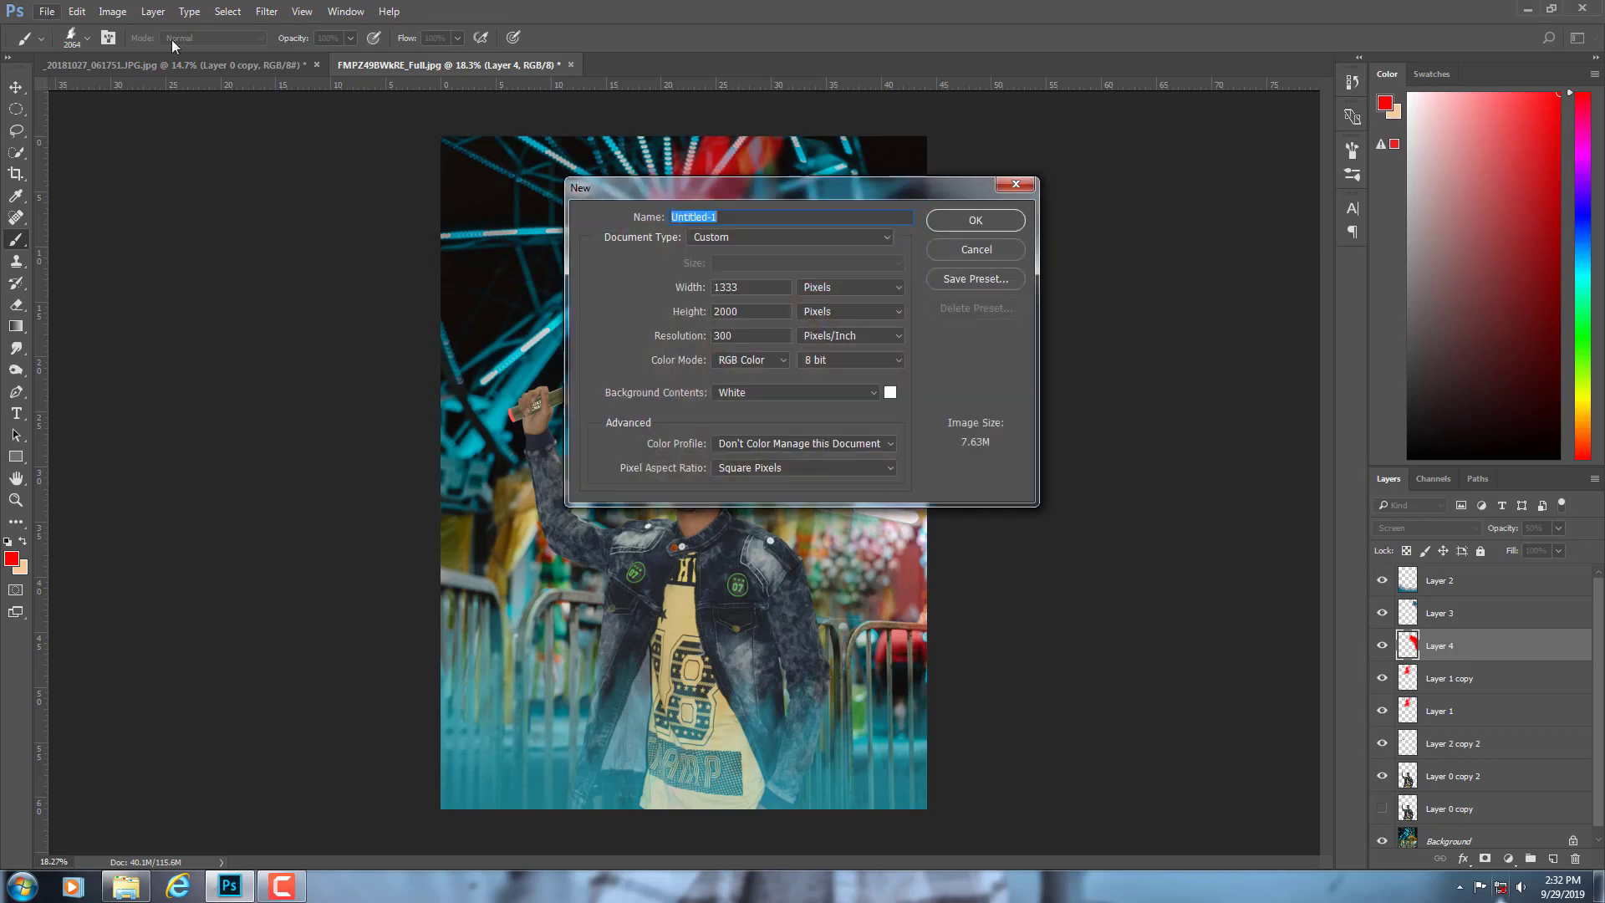
pyautogui.click(975, 249)
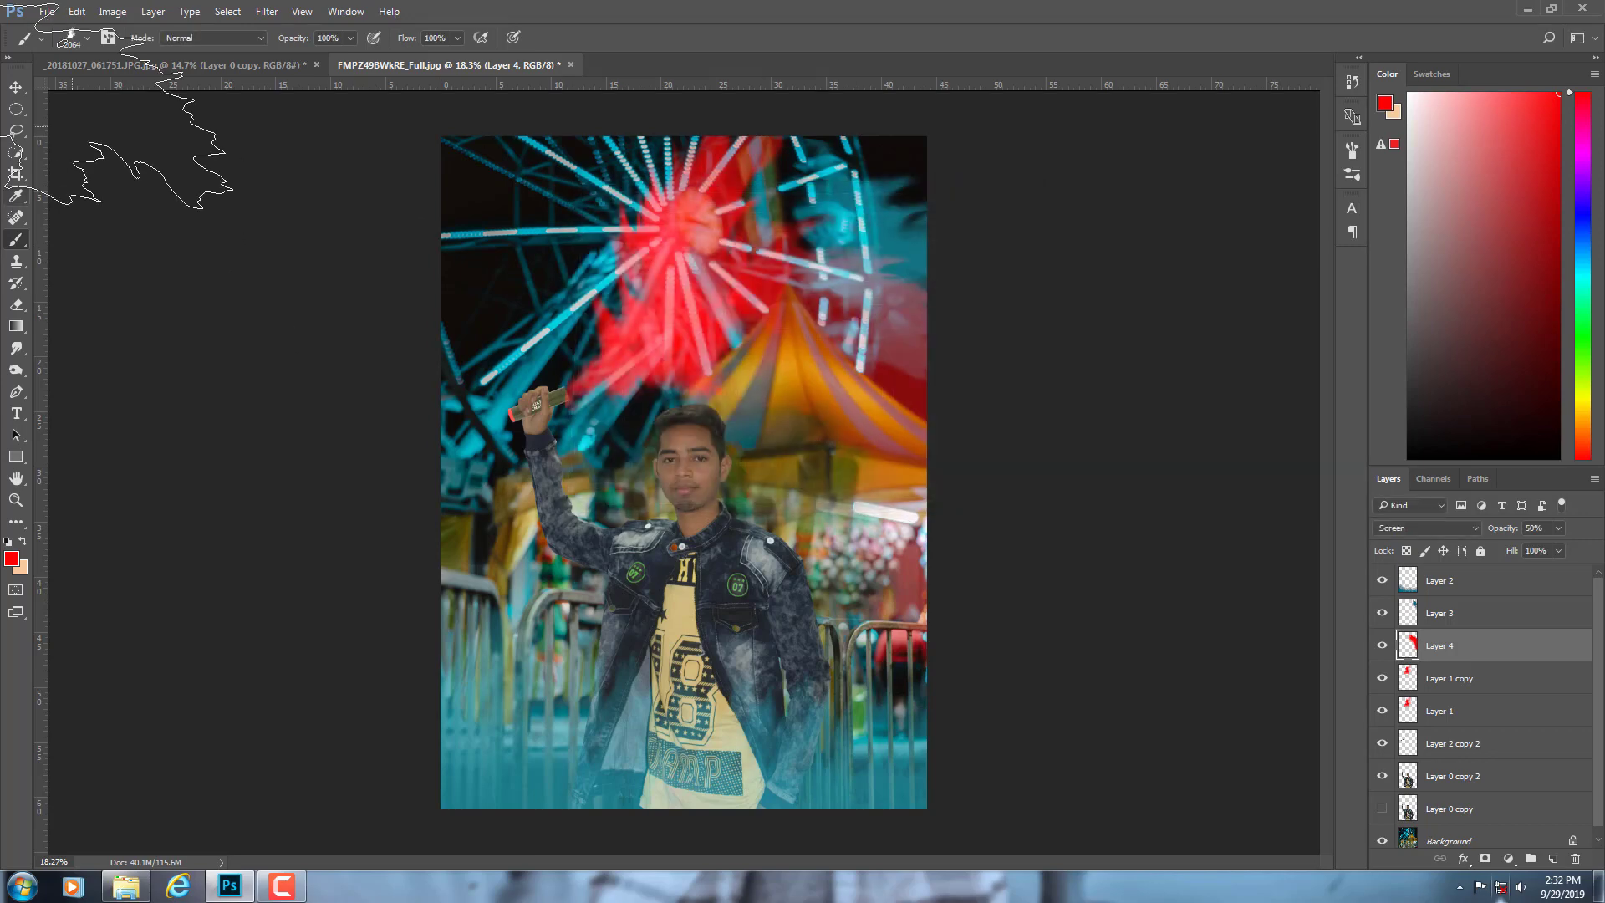
pyautogui.click(87, 37)
# - On new Layer 5, stamp a 2852 px soft round red brush over the face and wheel
pyautogui.doubleClick(118, 290)
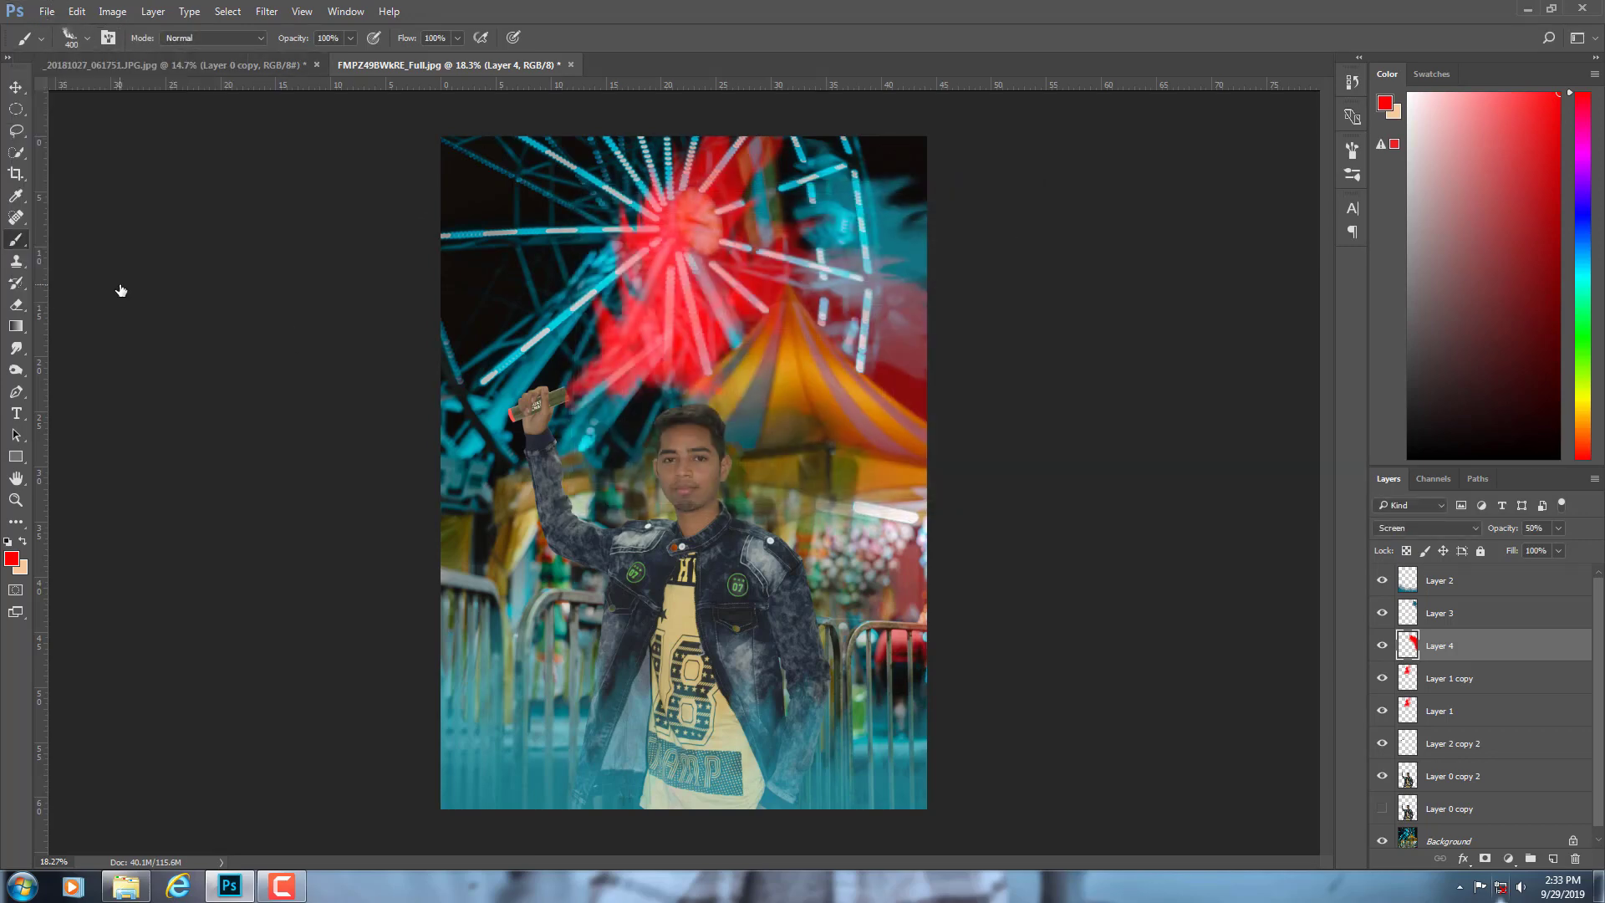
pyautogui.hotkey('ctrl', 'shift', 'alt', 'n')
pyautogui.rightClick(802, 378)
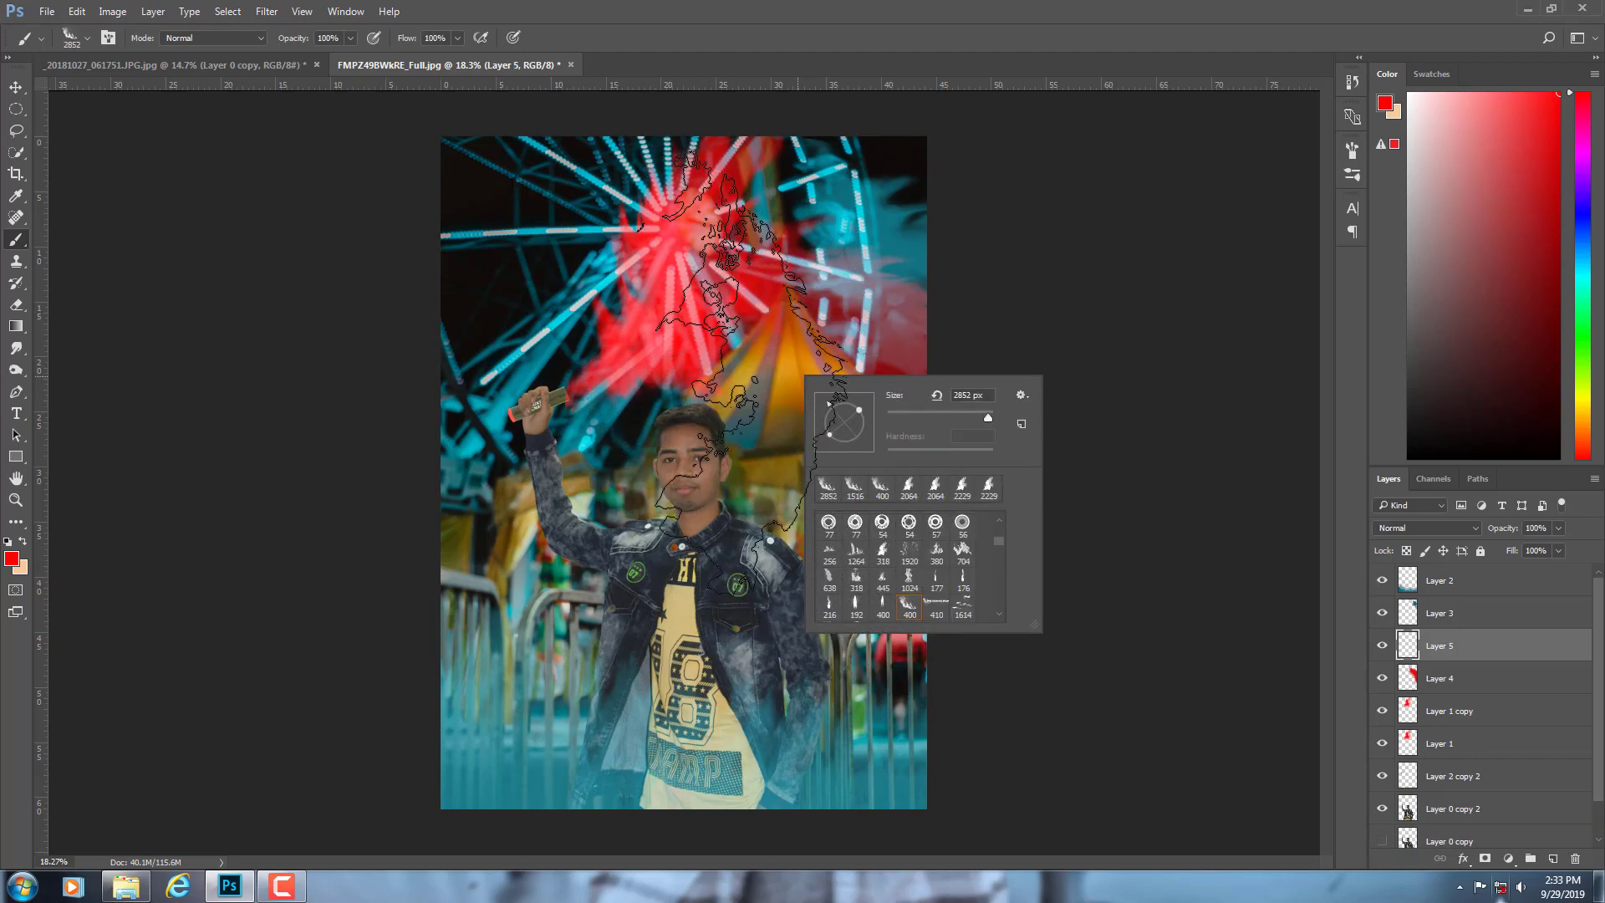
pyautogui.press('Return')
pyautogui.click(715, 351)
# - Rotate the red stamp about 118° and shift it up-right, then set Screen and lower opacity
pyautogui.click(15, 87)
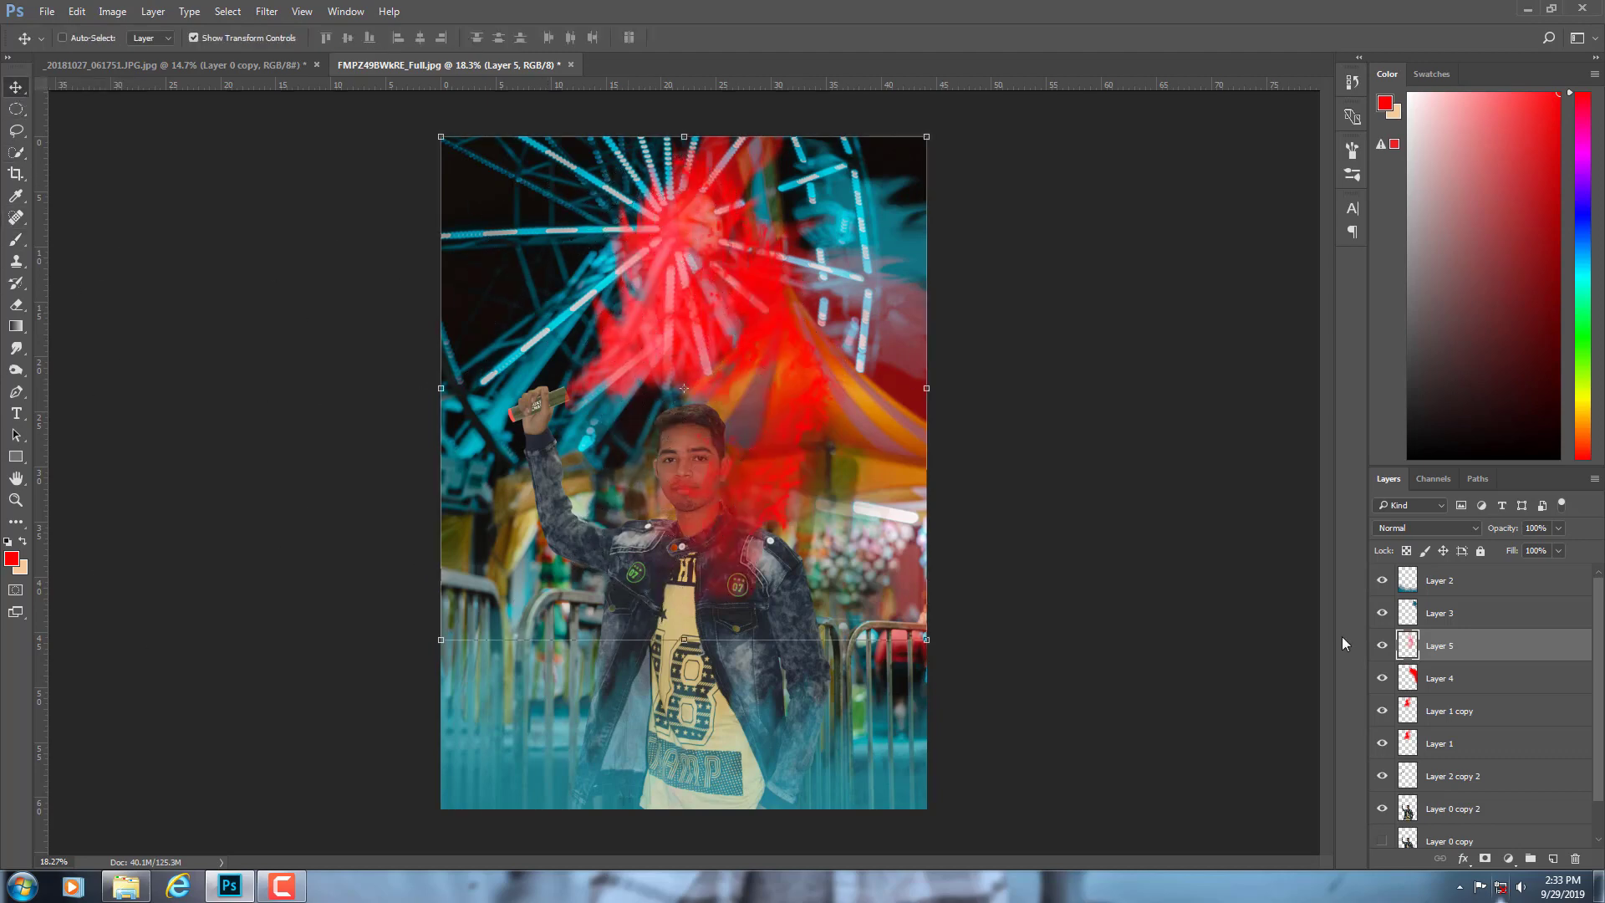
pyautogui.hotkey('ctrl', 't')
pyautogui.moveTo(954, 135)
pyautogui.mouseDown()
pyautogui.moveTo(381, 292)
pyautogui.moveTo(371, 327)
pyautogui.mouseUp()
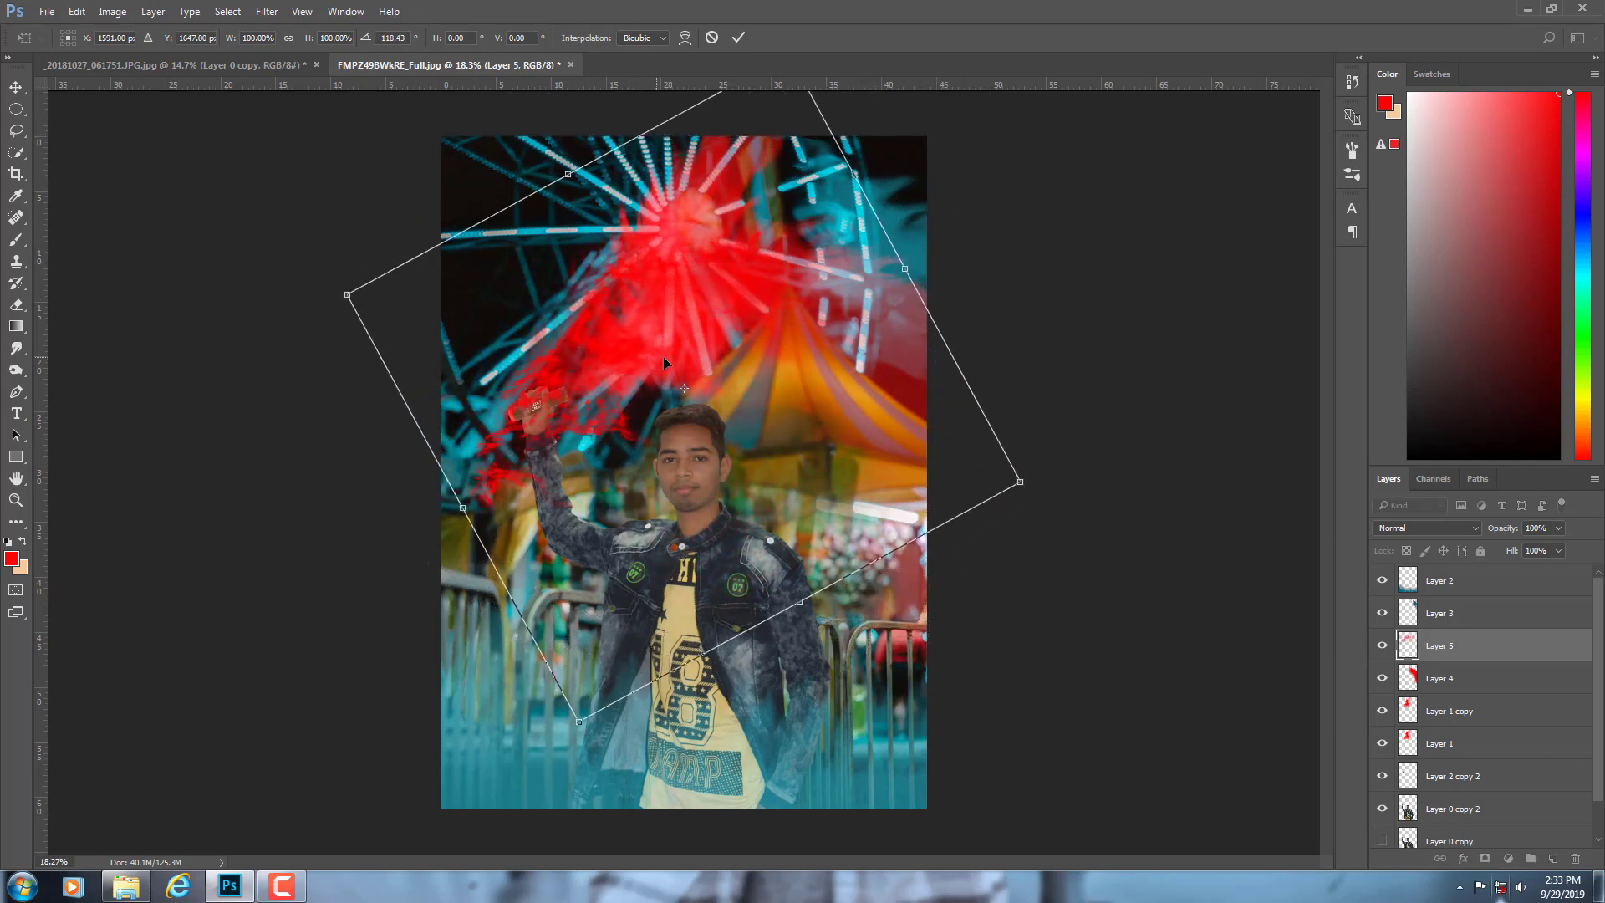
pyautogui.moveTo(664, 356); pyautogui.dragTo(764, 255)
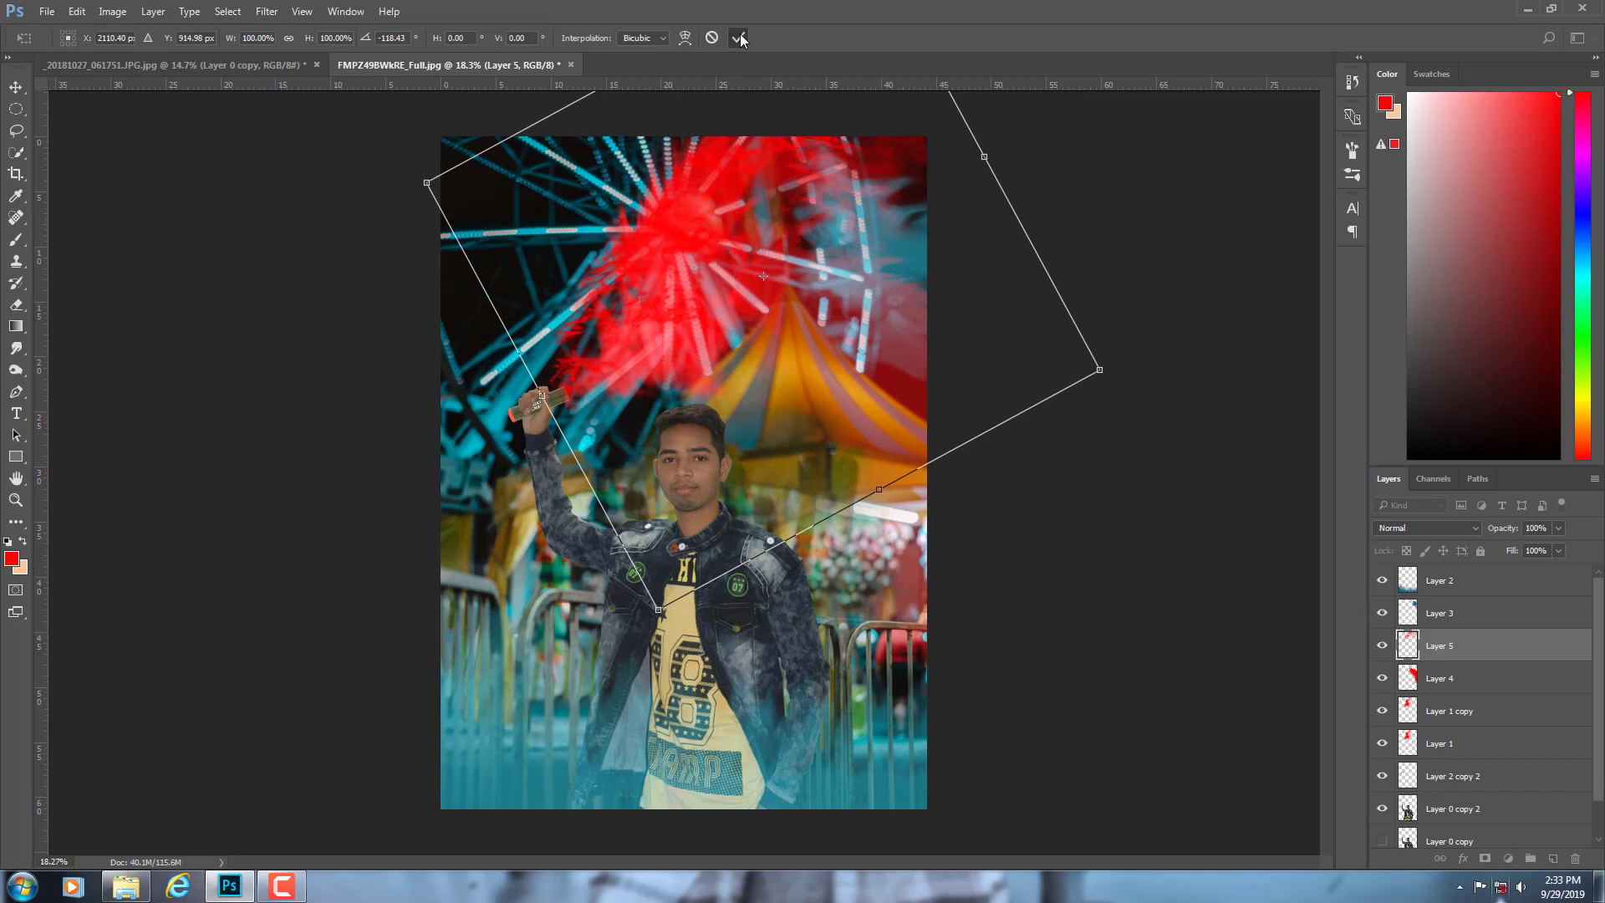
pyautogui.press('Return')
pyautogui.click(1425, 528)
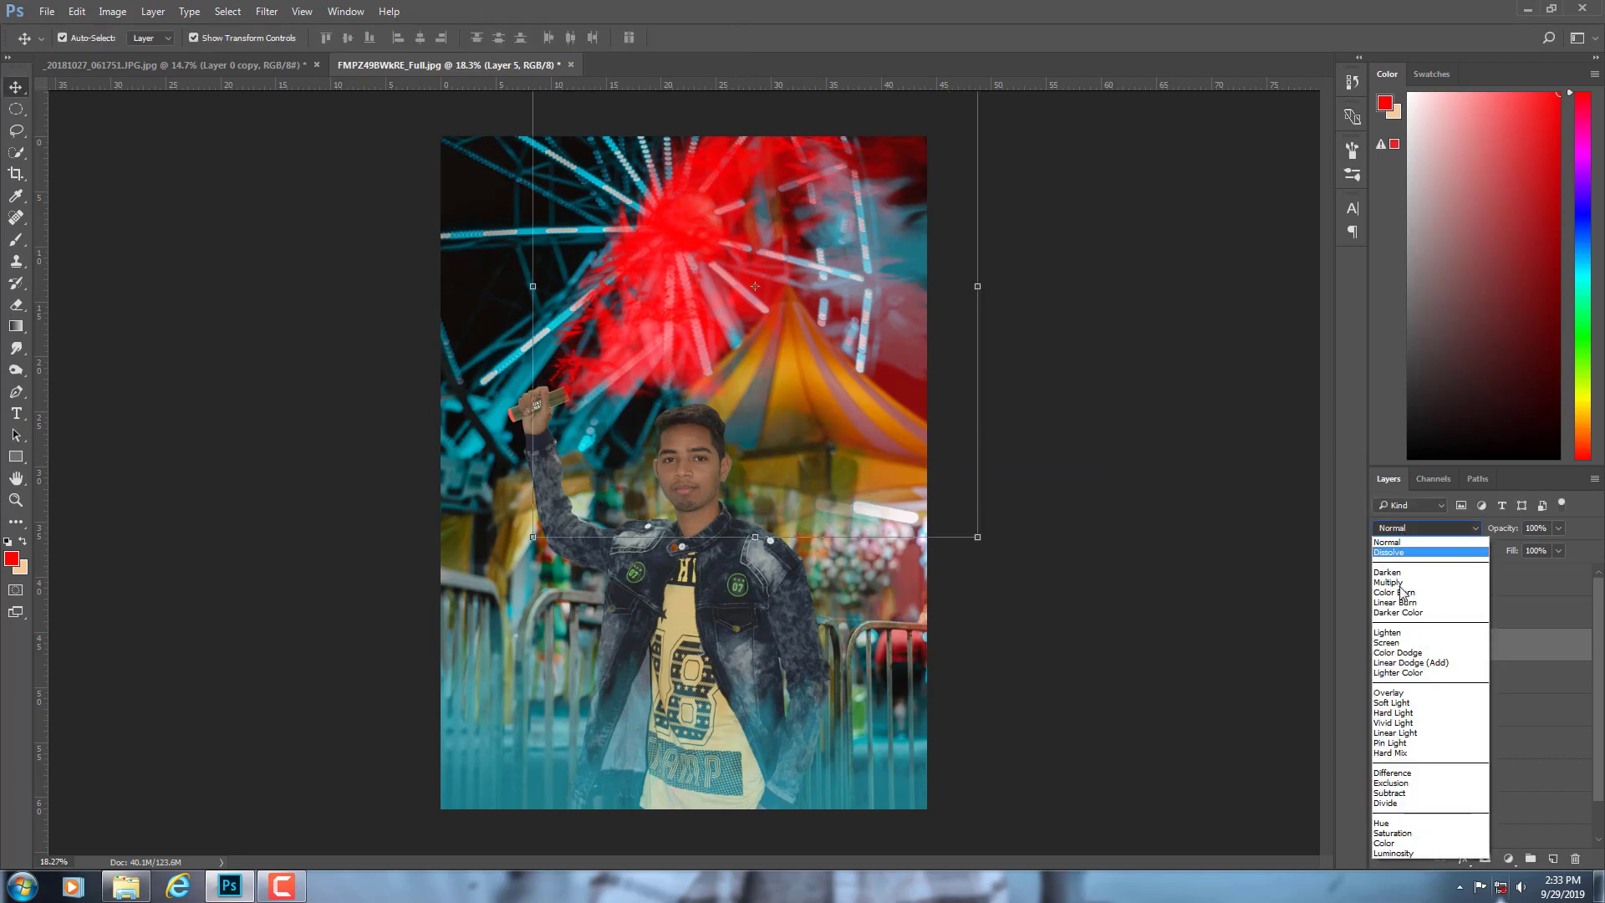
pyautogui.click(1390, 643)
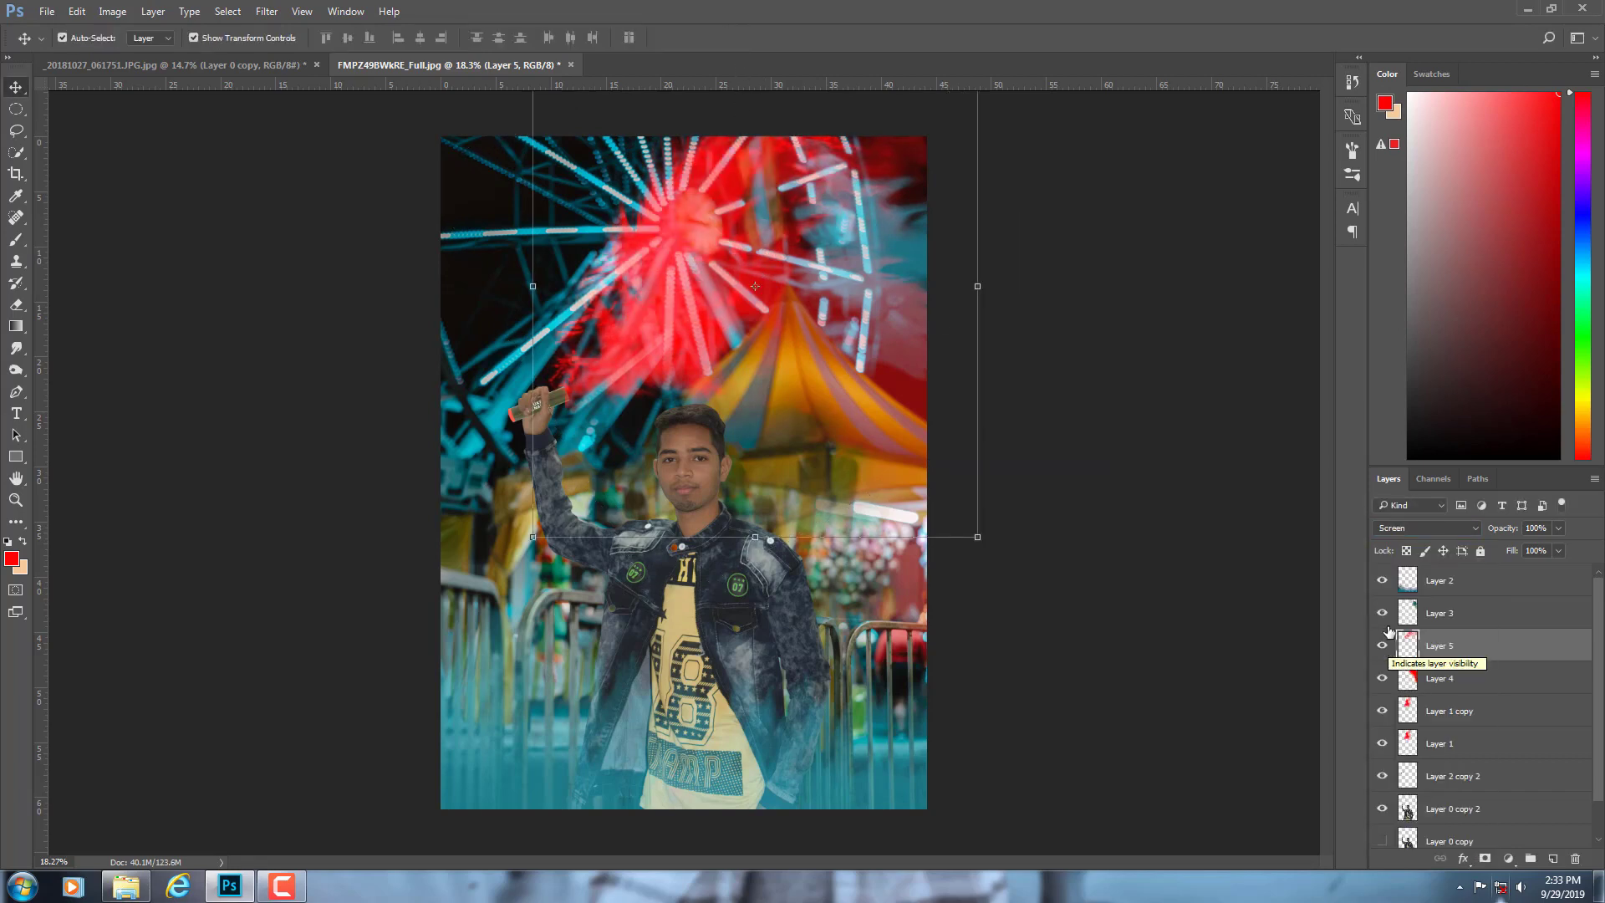
pyautogui.moveTo(1494, 527); pyautogui.dragTo(1468, 520)
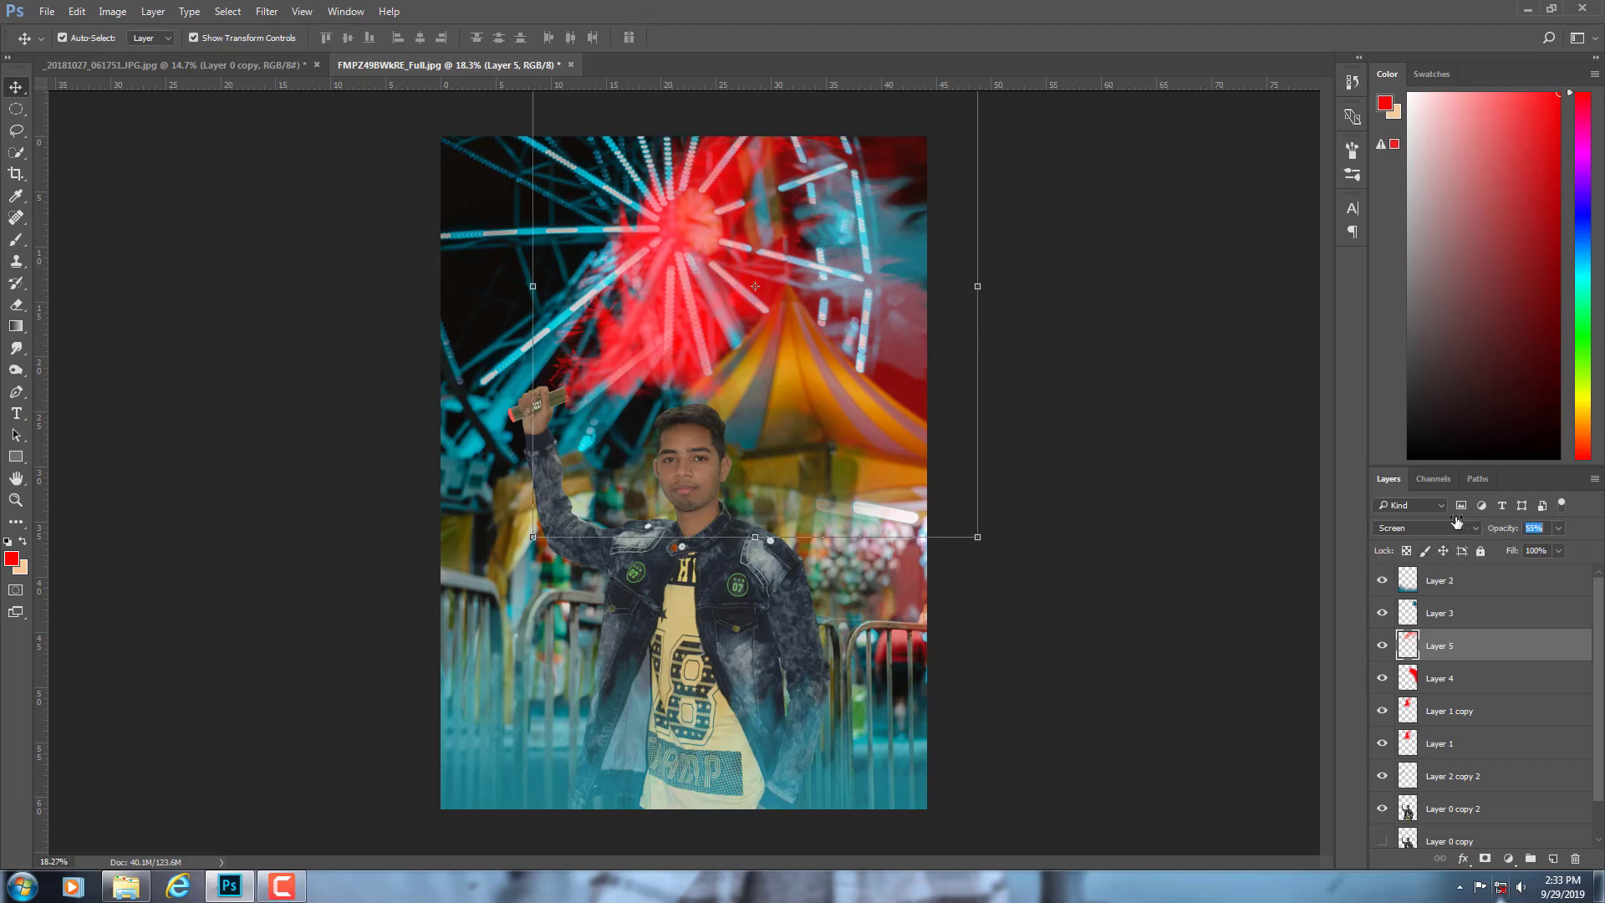
# - Set the selected Layer 1 copy and Layer 1 red glow layers to 44% opacity
pyautogui.click(1452, 675)
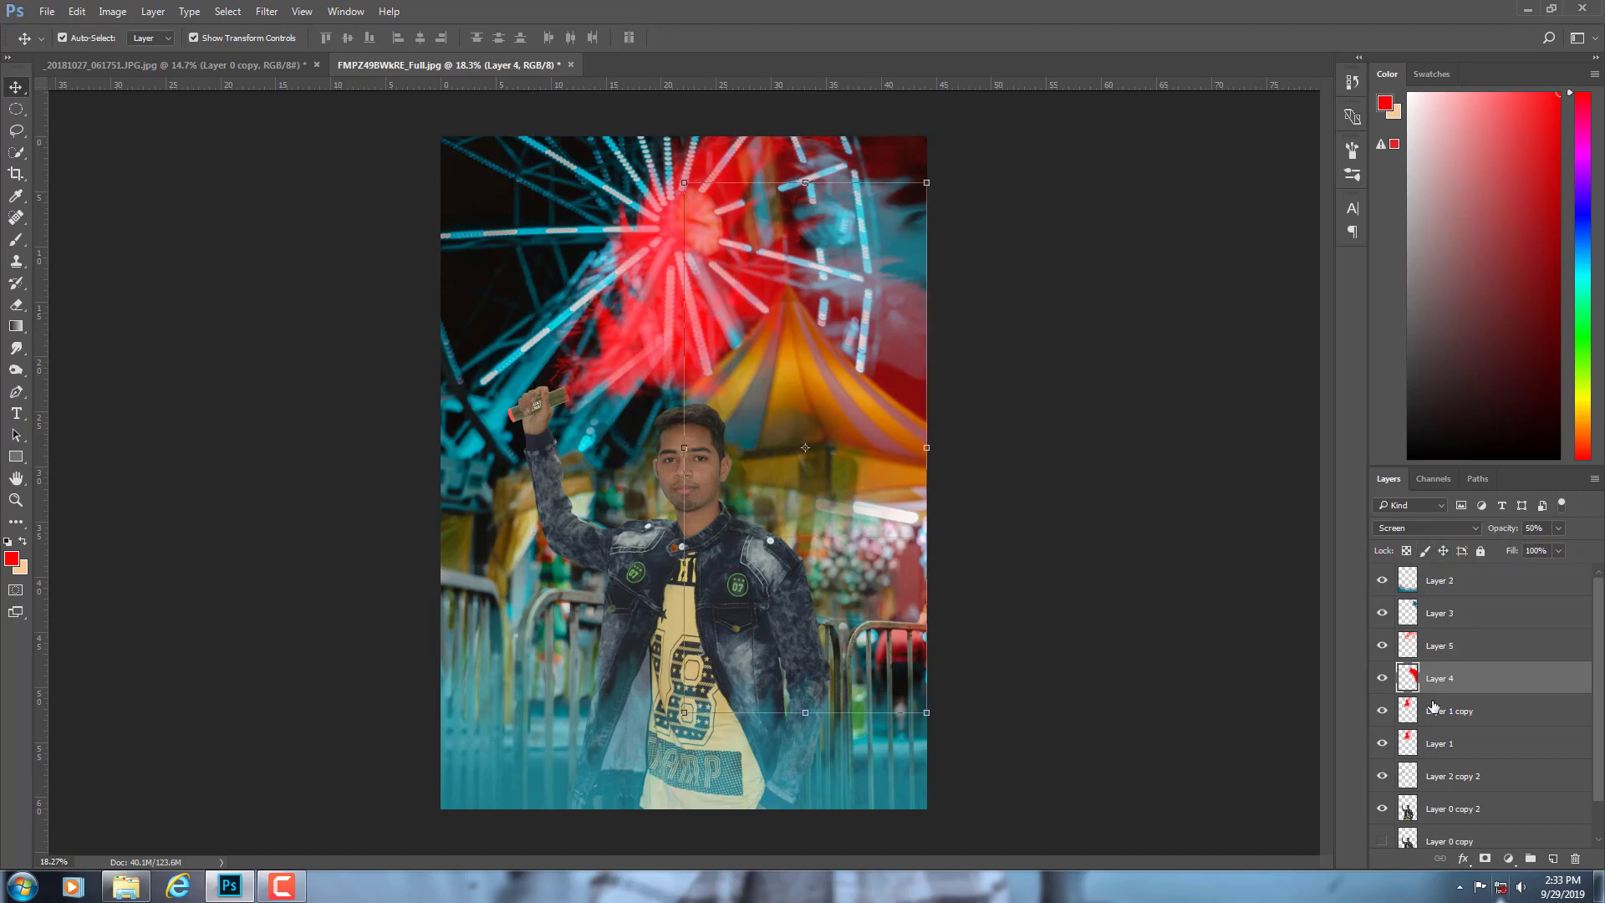
pyautogui.click(1431, 711)
pyautogui.keyDown('shift'); pyautogui.click(1437, 742); pyautogui.keyUp('shift')
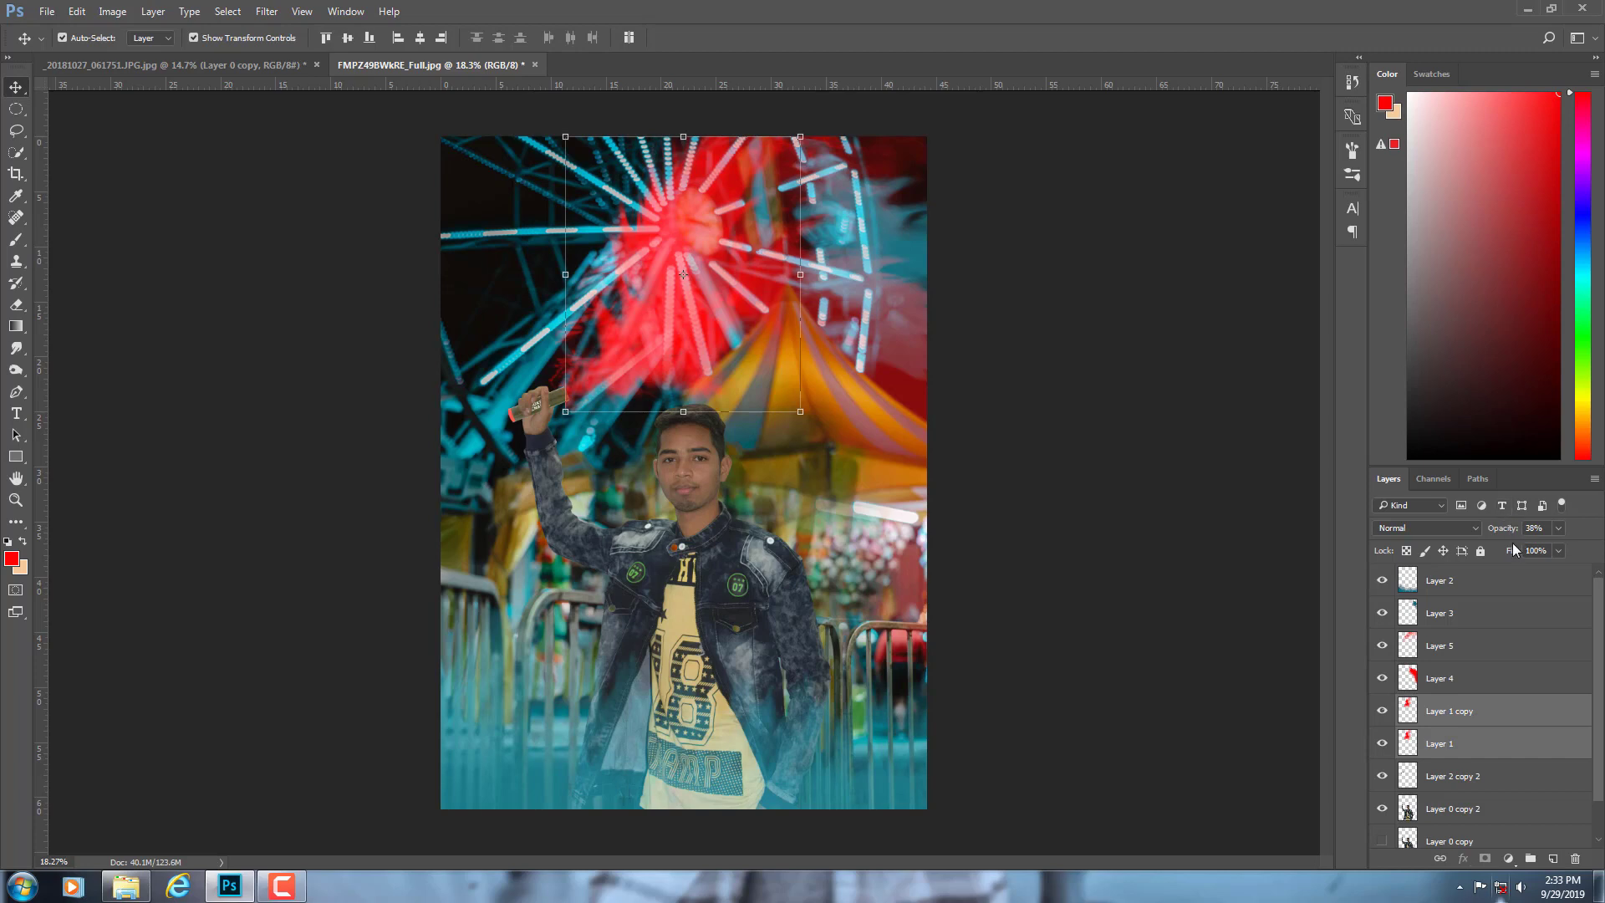
pyautogui.moveTo(1504, 531); pyautogui.dragTo(1496, 531)
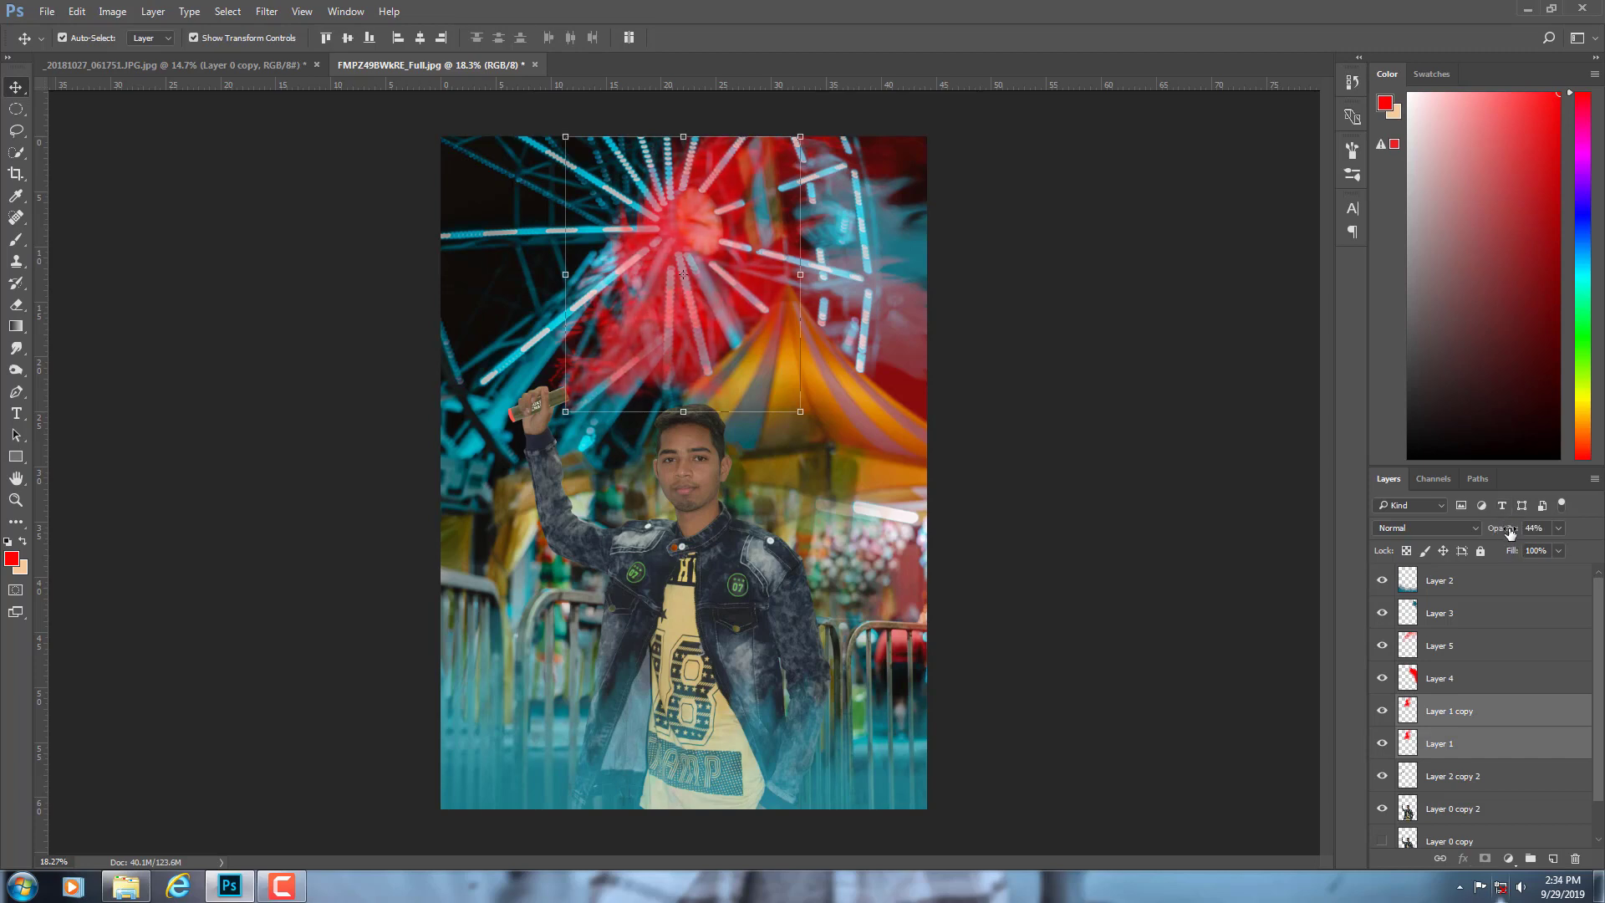
# - Scroll through the Layers panel and select Layer 2
pyautogui.scroll(2, 704, 774)
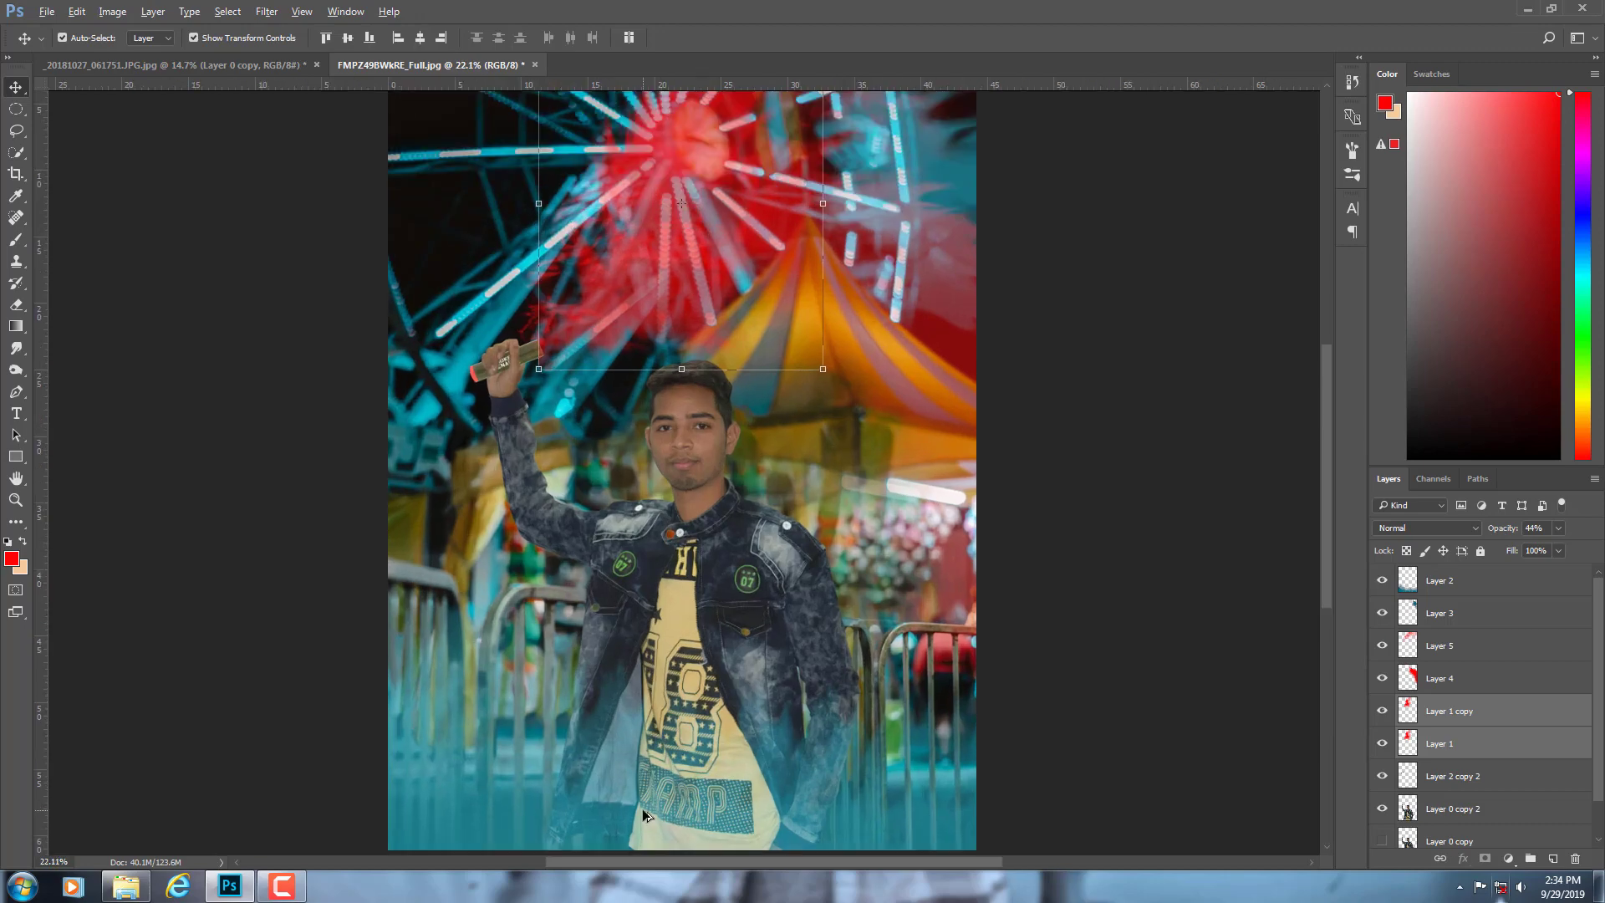
pyautogui.scroll(1, 716, 649)
pyautogui.scroll(3, 709, 577)
pyautogui.scroll(2, 703, 493)
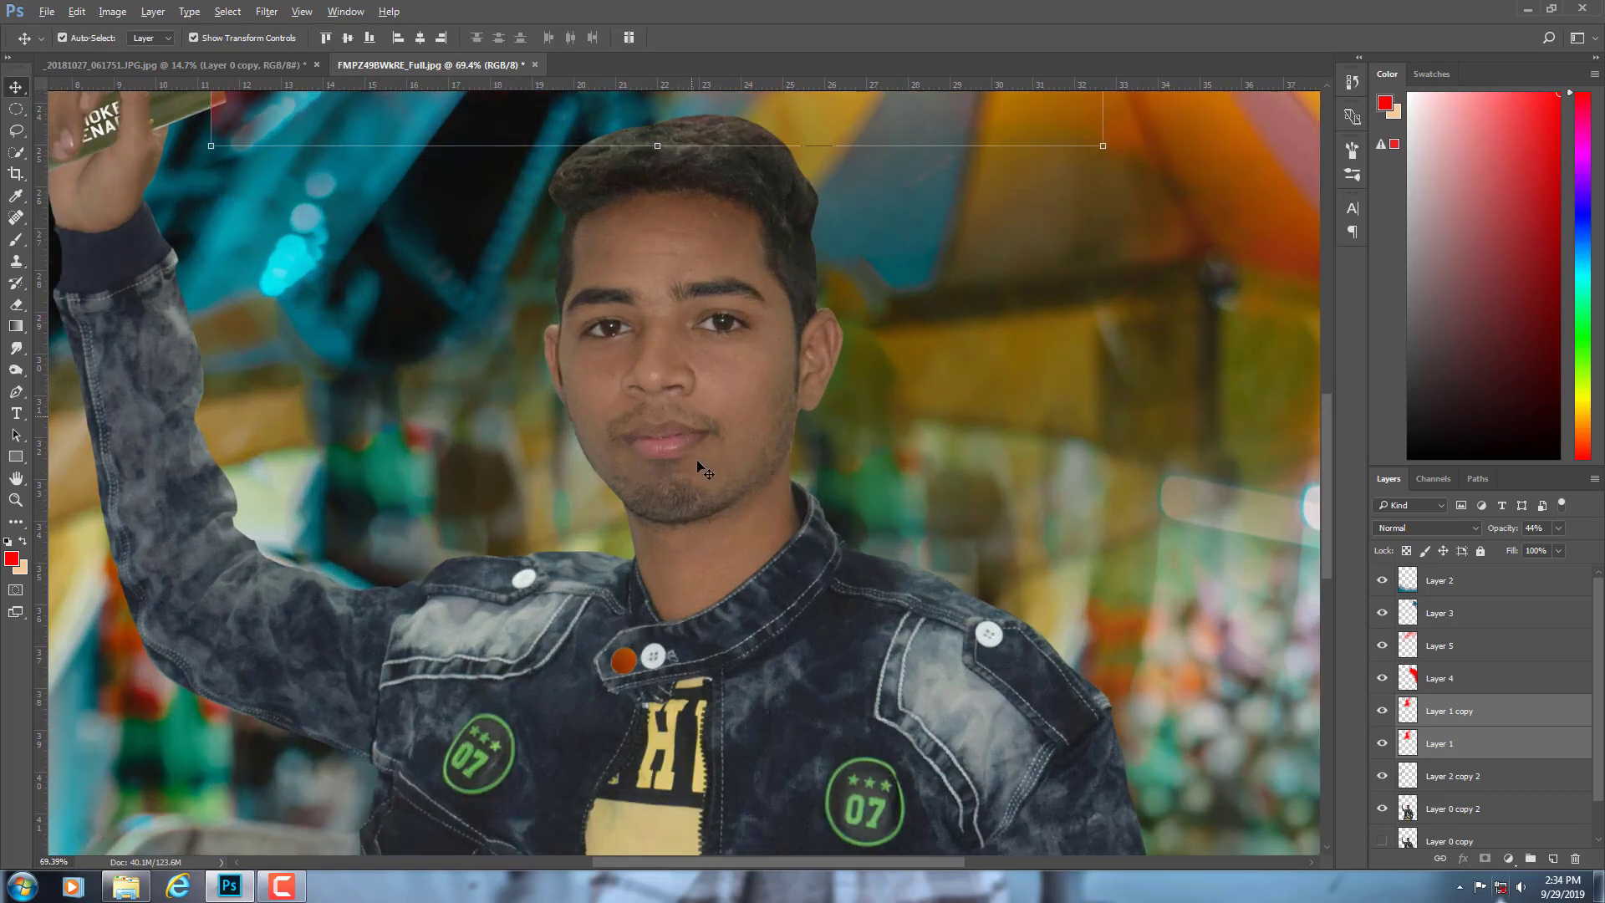
pyautogui.scroll(-4, 702, 464)
pyautogui.scroll(-3, 702, 464)
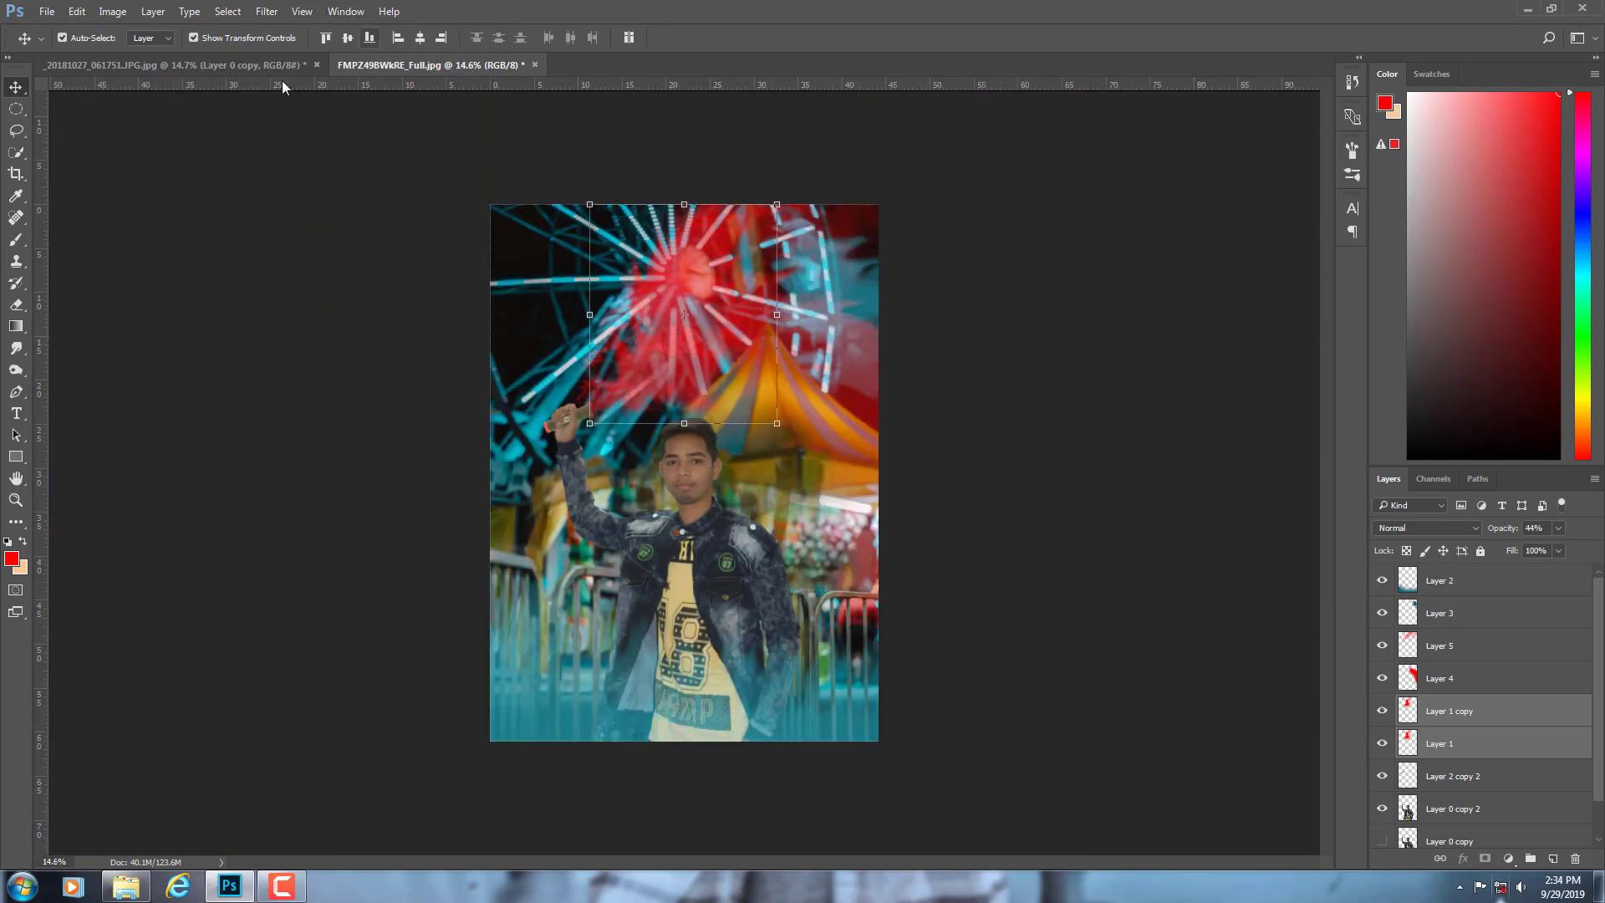
pyautogui.click(1521, 581)
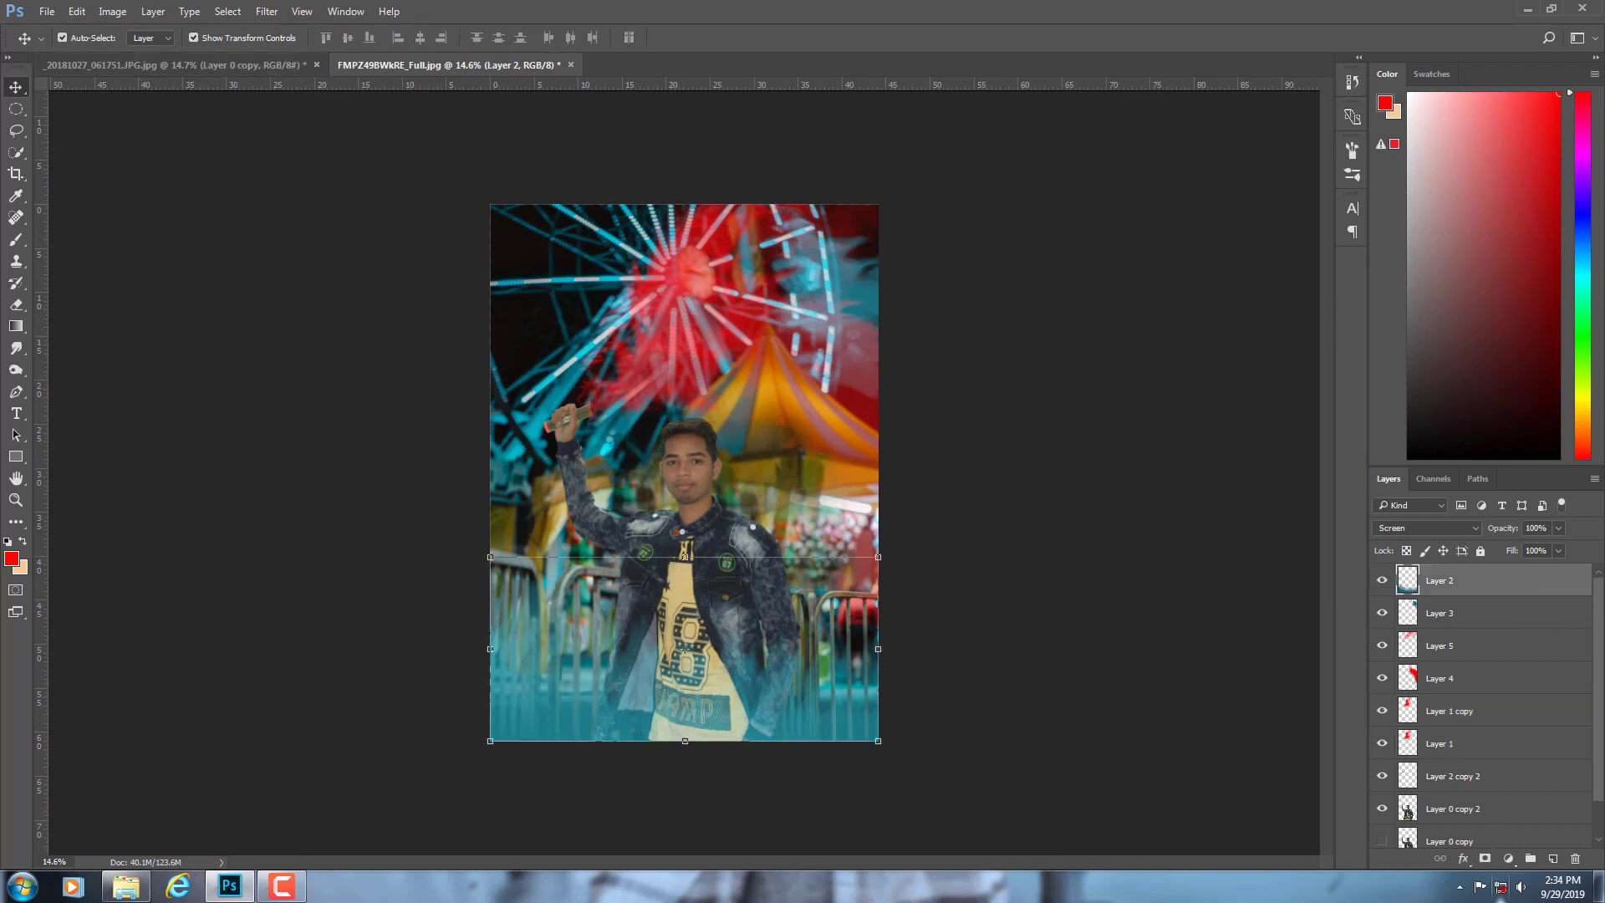
pyautogui.scroll(-1, 1499, 790)
# - Add a Selective Color layer clipped to the man with Reds Cyan -37 and Black -29
pyautogui.click(1462, 770)
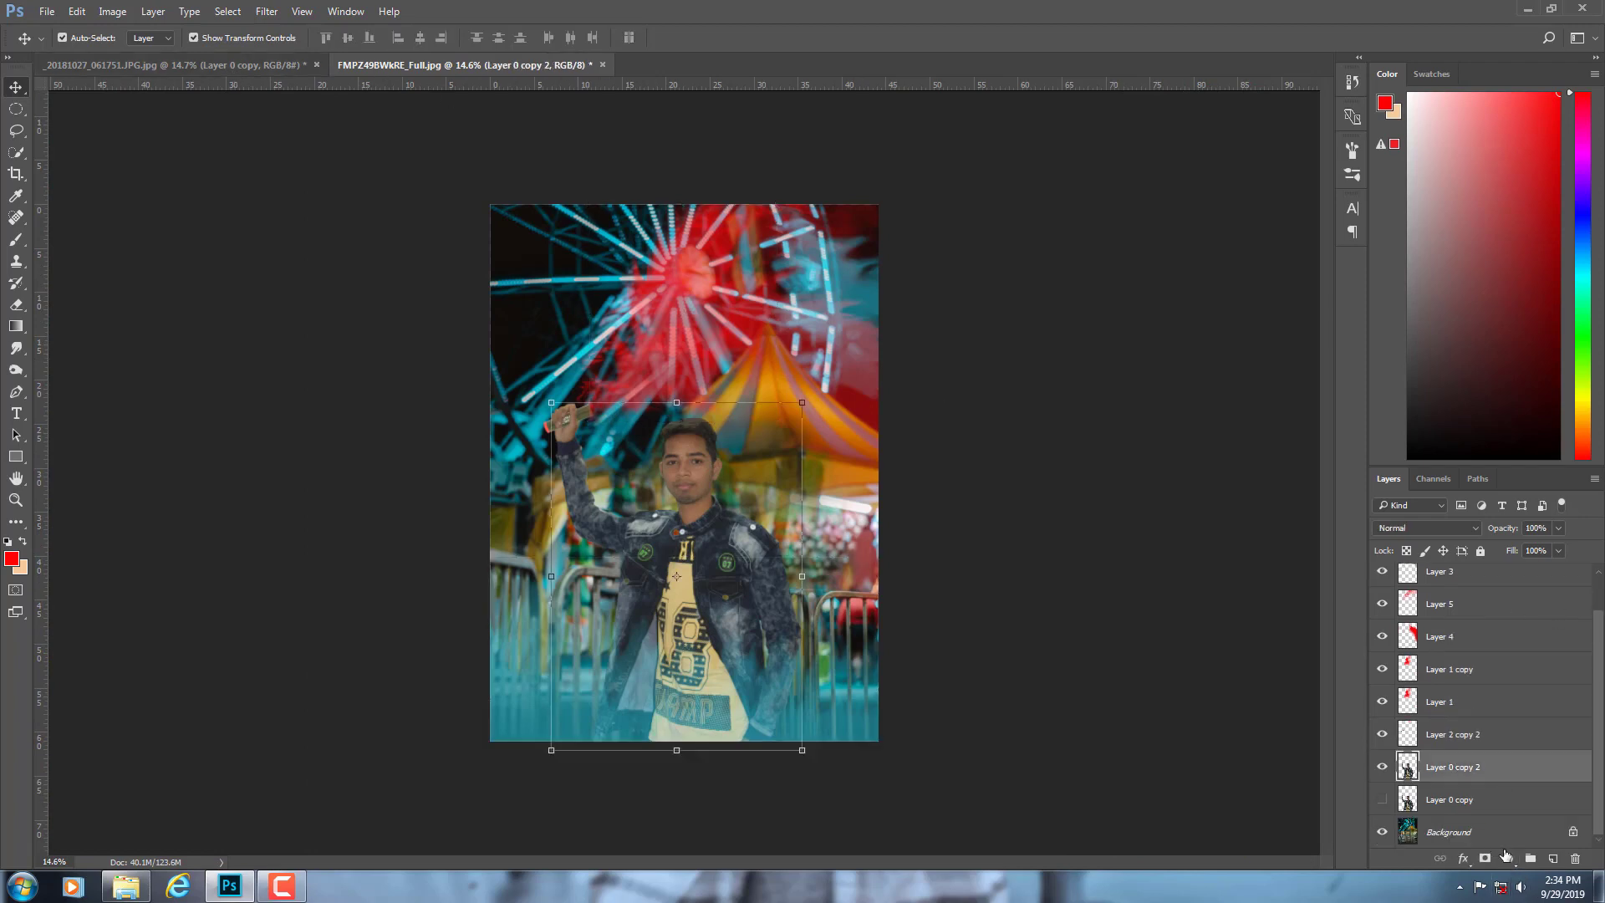
pyautogui.click(1509, 858)
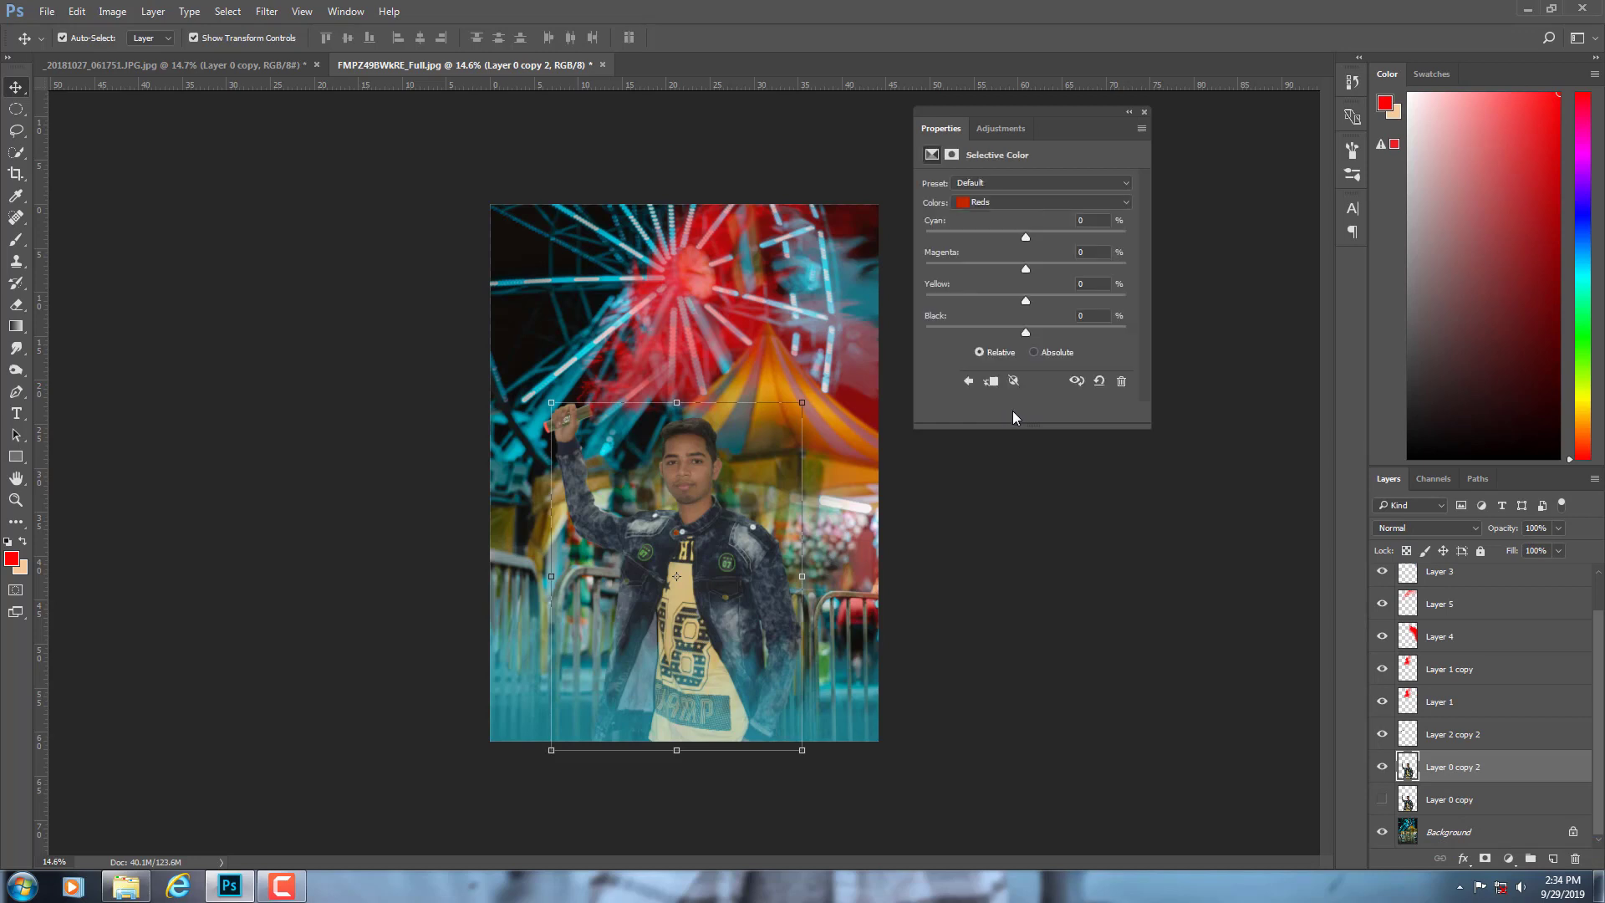
pyautogui.click(1020, 412)
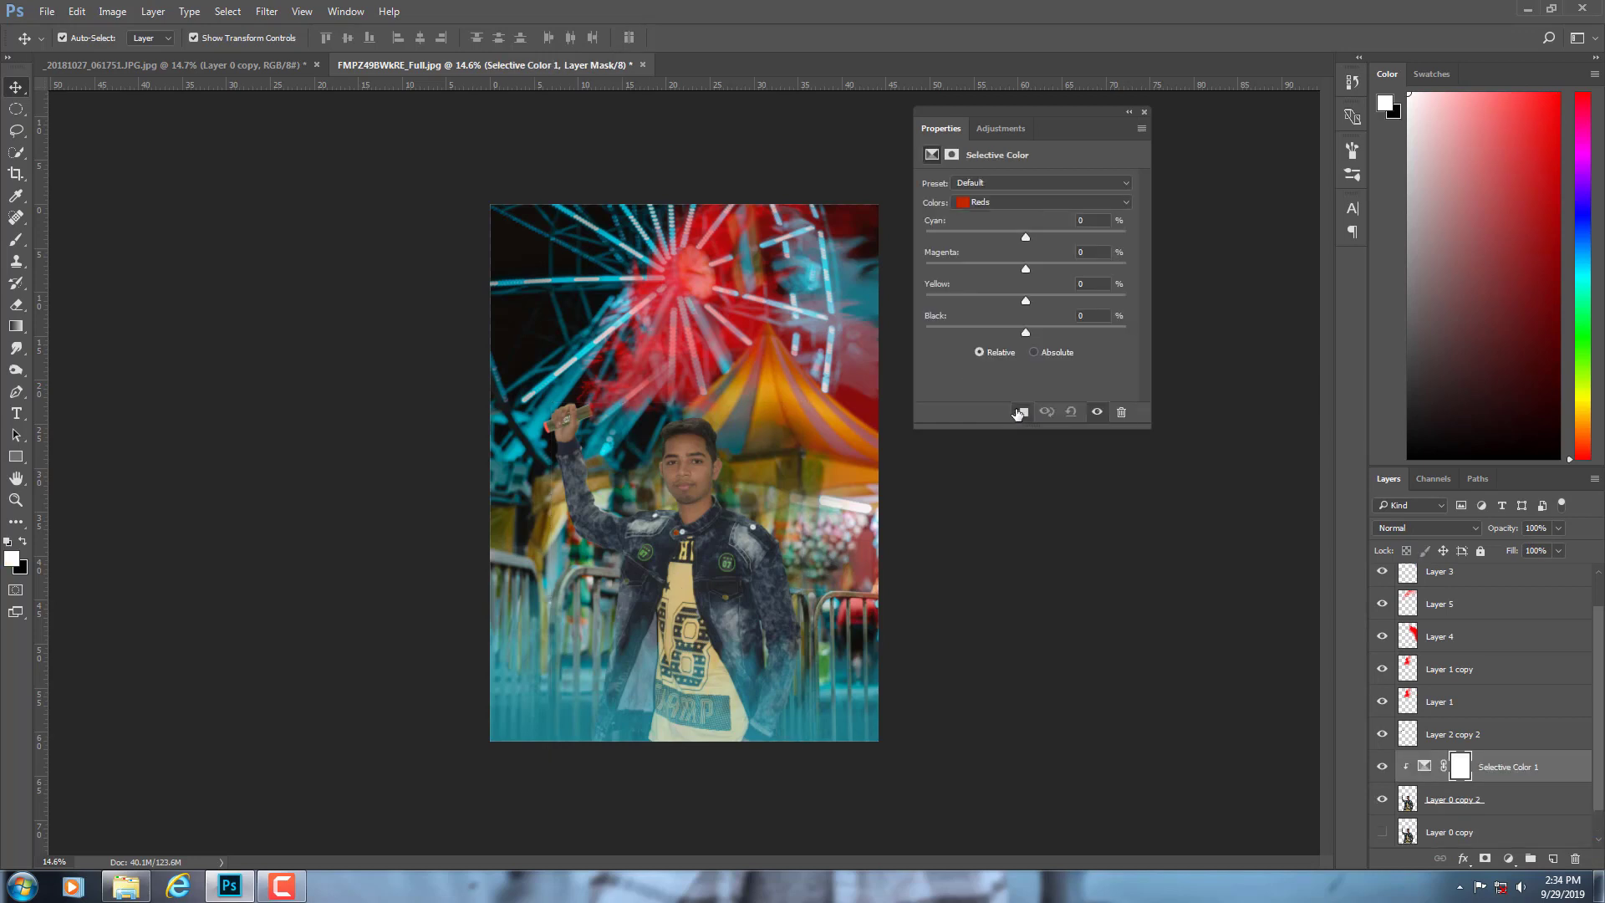
pyautogui.click(988, 236)
pyautogui.moveTo(1026, 332); pyautogui.dragTo(996, 331)
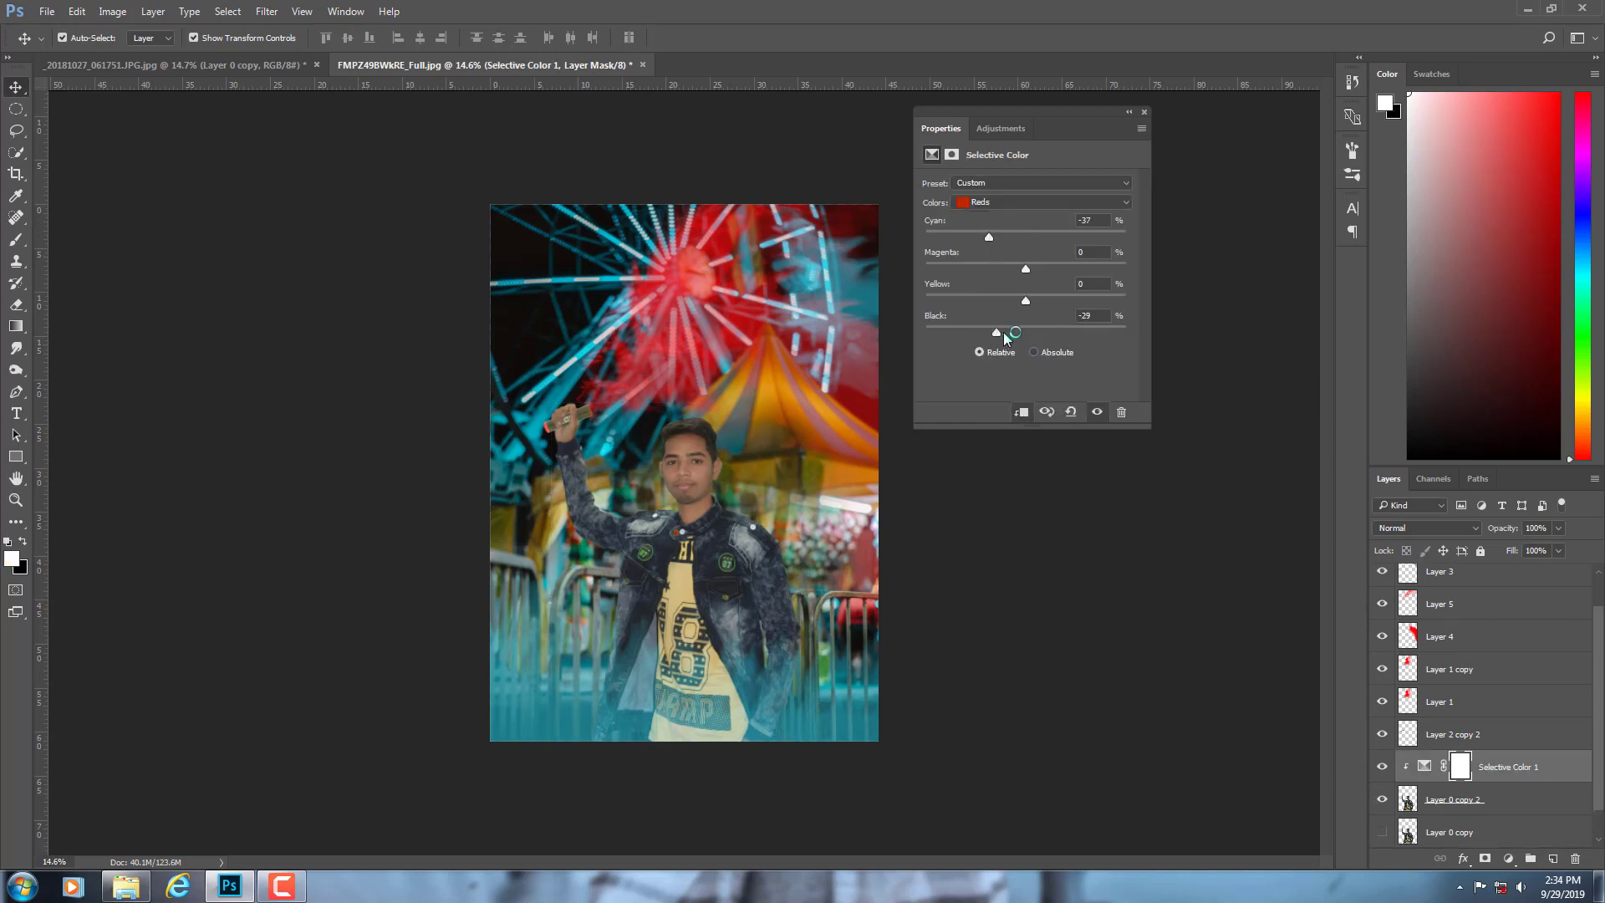
# - Set Selective Color Blacks to Cyan +43, Magenta -2, Yellow -2, Black +10 and close Properties
pyautogui.click(984, 203)
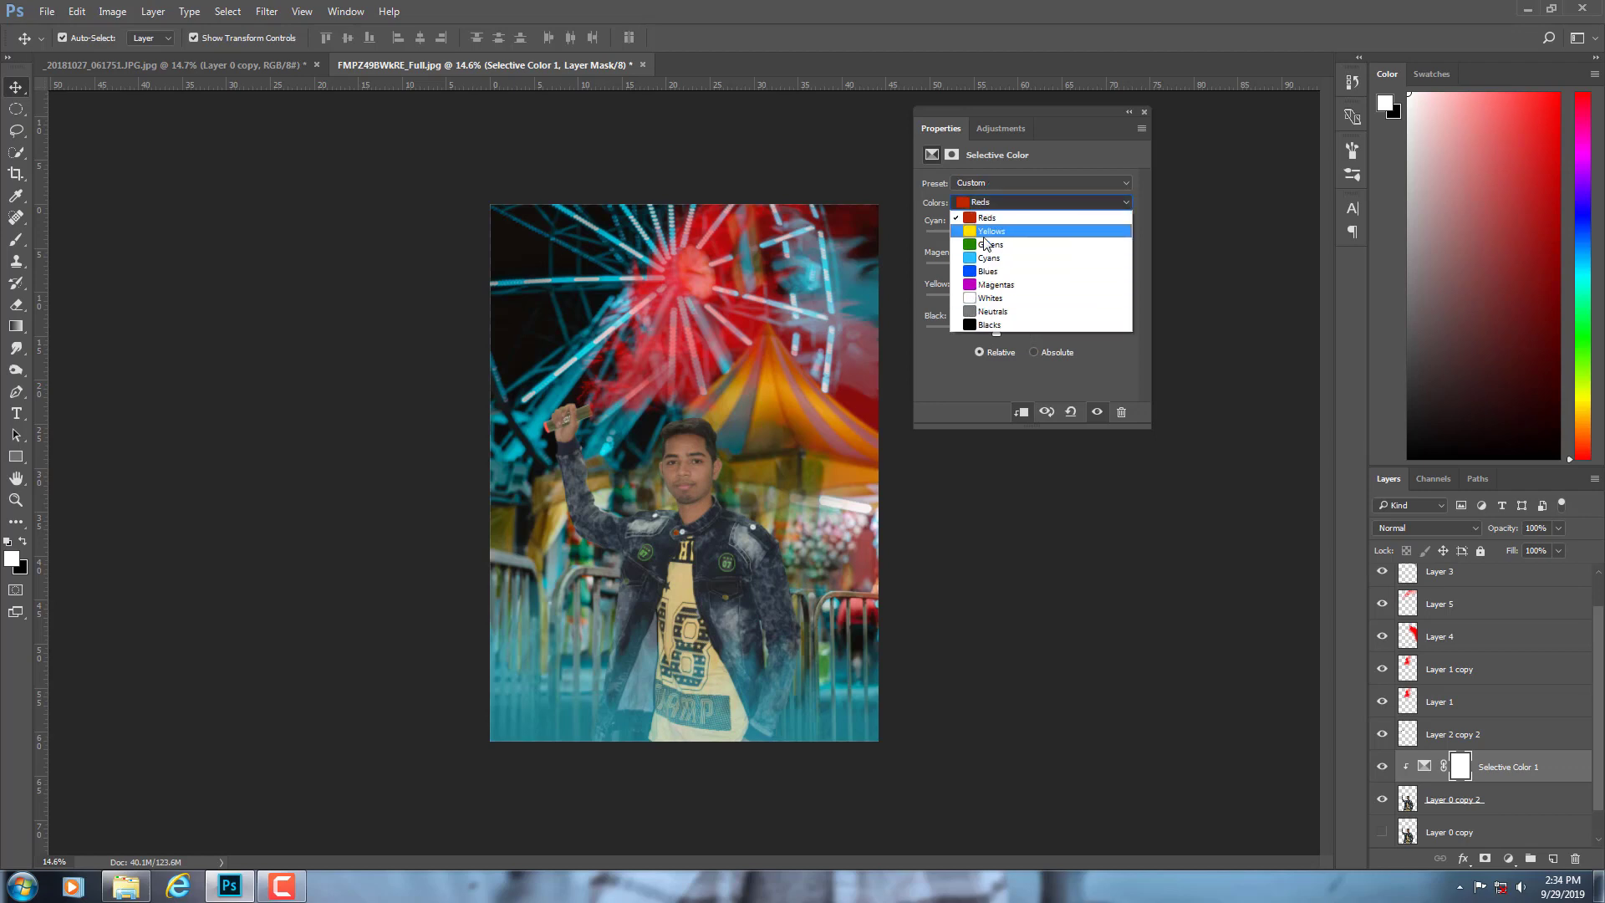
pyautogui.click(990, 325)
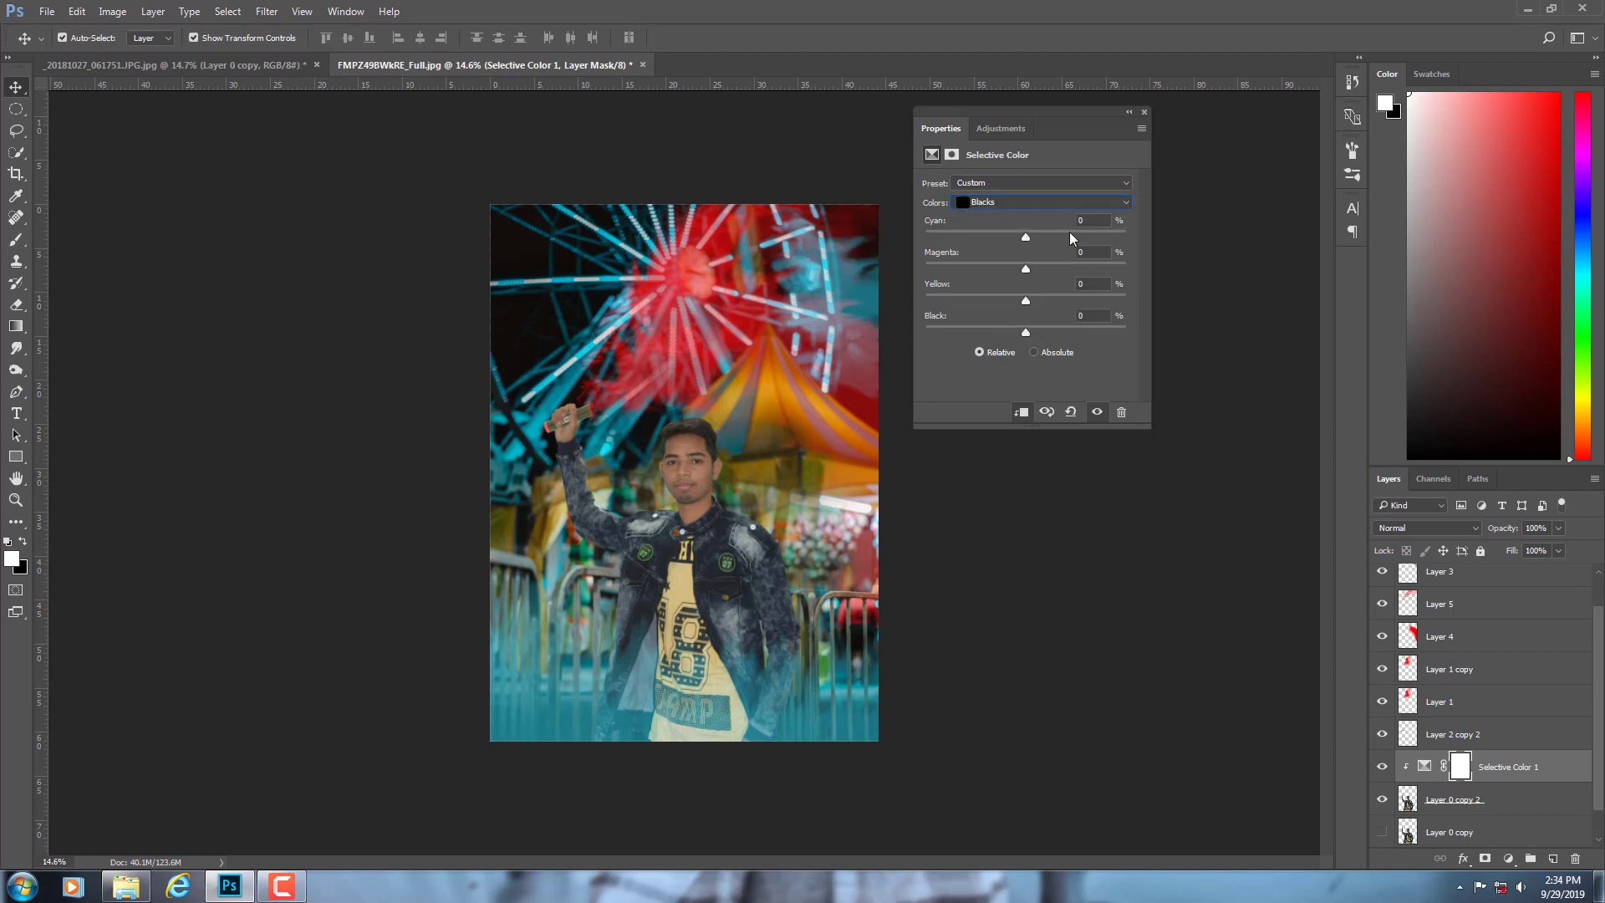
pyautogui.click(1070, 234)
pyautogui.moveTo(1053, 268); pyautogui.dragTo(1025, 276)
pyautogui.click(1053, 331)
pyautogui.moveTo(1052, 334); pyautogui.dragTo(1040, 331)
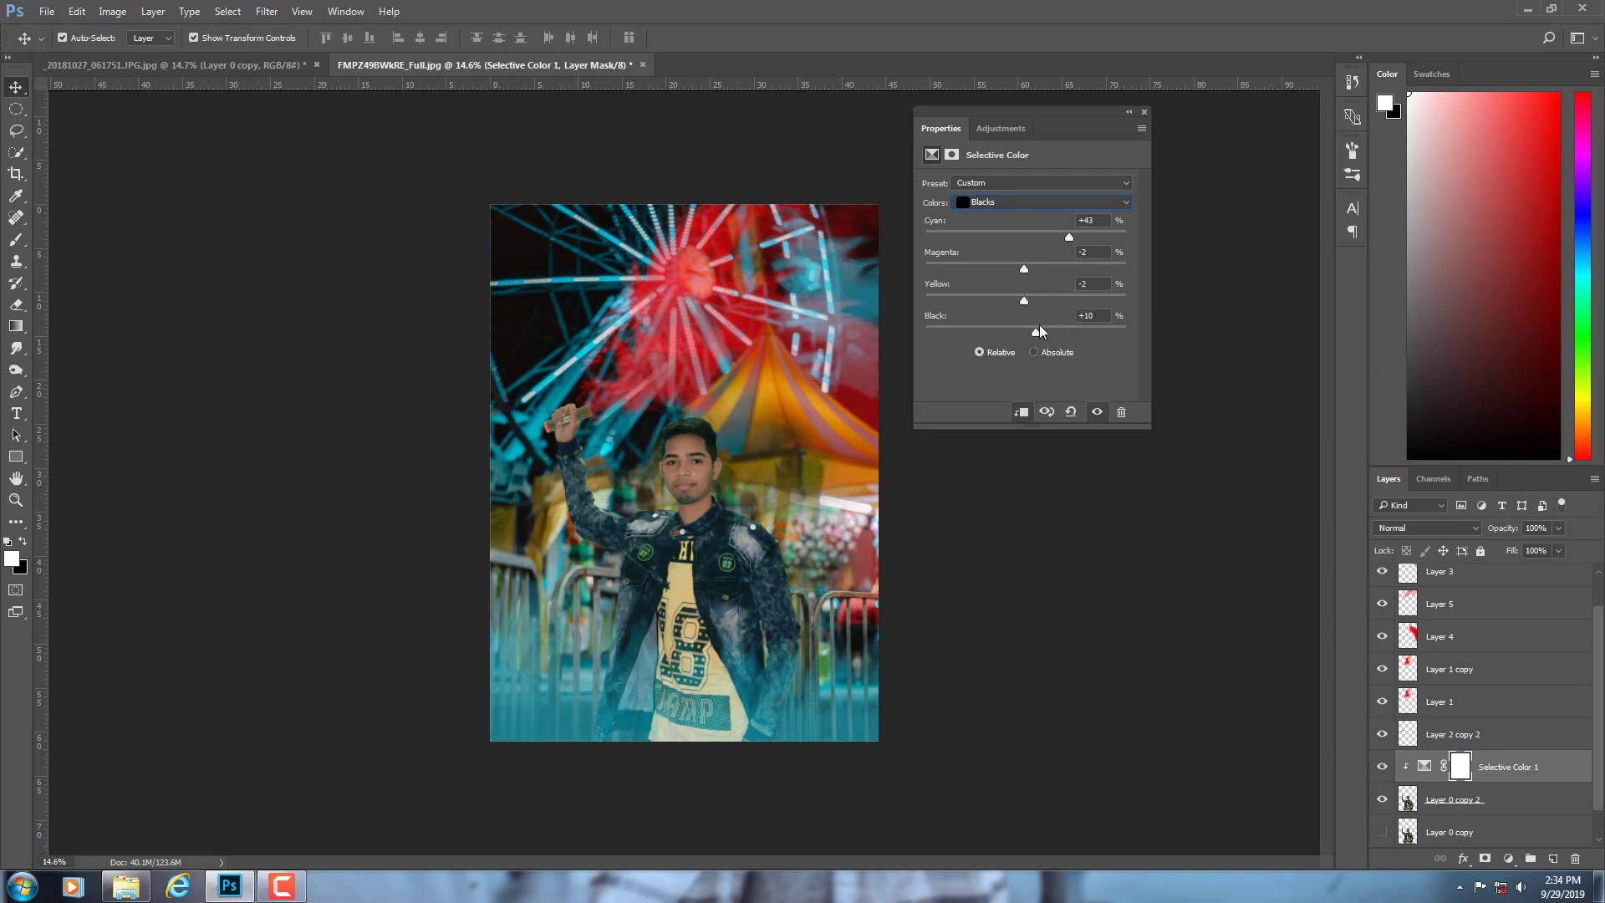
pyautogui.click(1143, 110)
# - Scroll the Layers panel and reselect the man's layer Layer 0 copy 2
pyautogui.scroll(2, 673, 399)
pyautogui.scroll(2, 673, 399)
pyautogui.scroll(2, 675, 436)
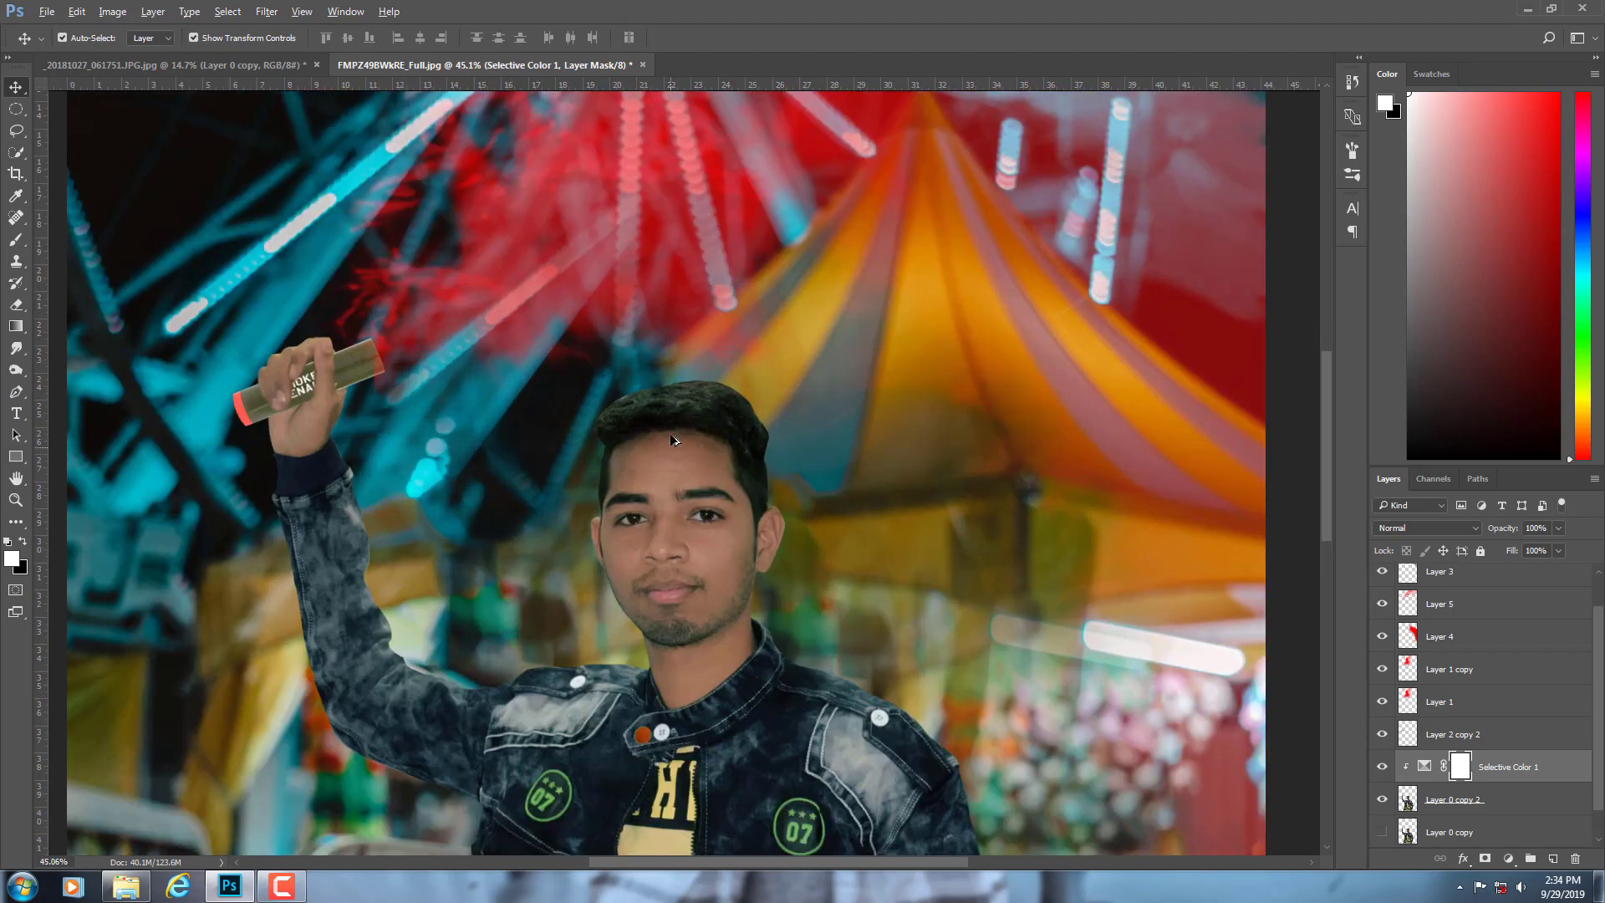
pyautogui.scroll(2, 675, 436)
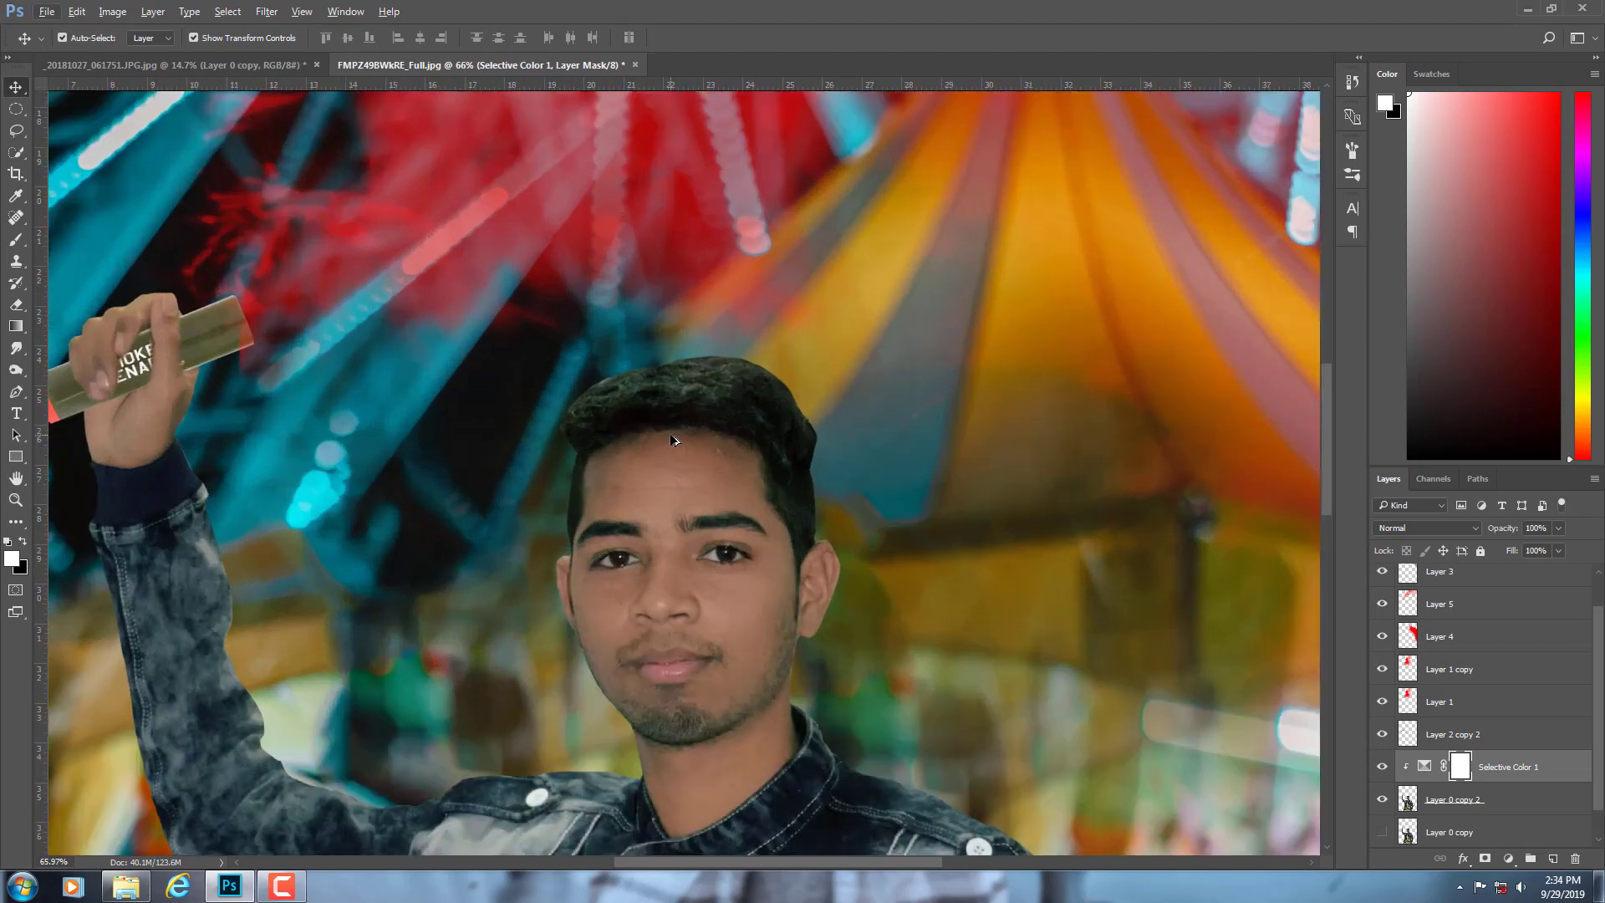
pyautogui.click(1426, 805)
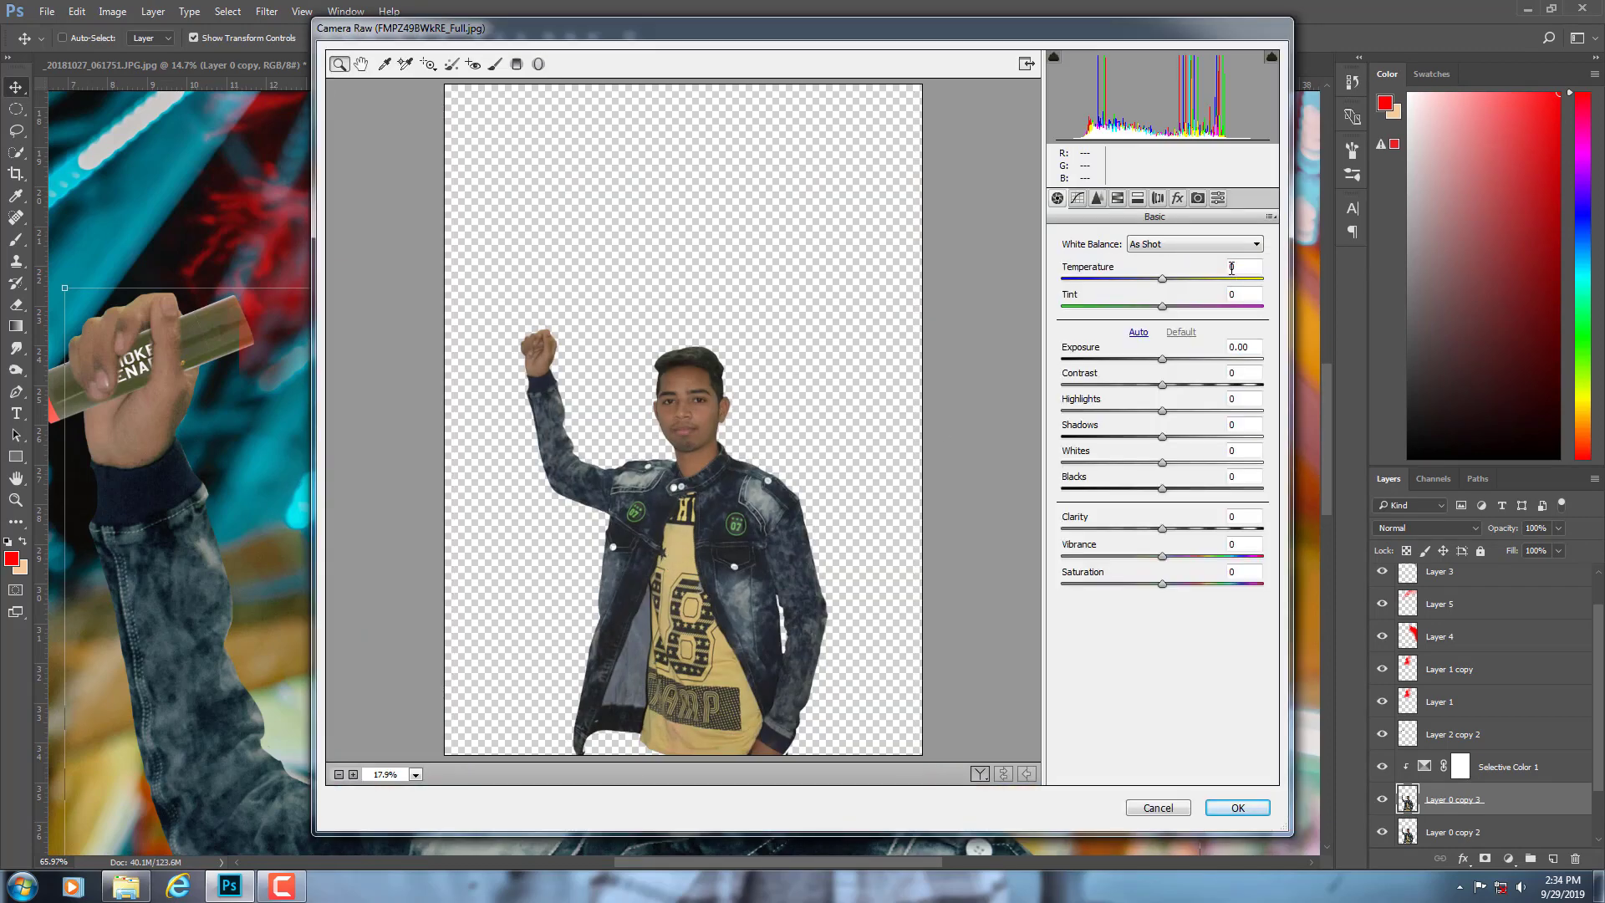
# - In Camera Raw, cut Greens and Yellows saturation to -100 on Layer 0 copy 3 and apply
pyautogui.click(1119, 198)
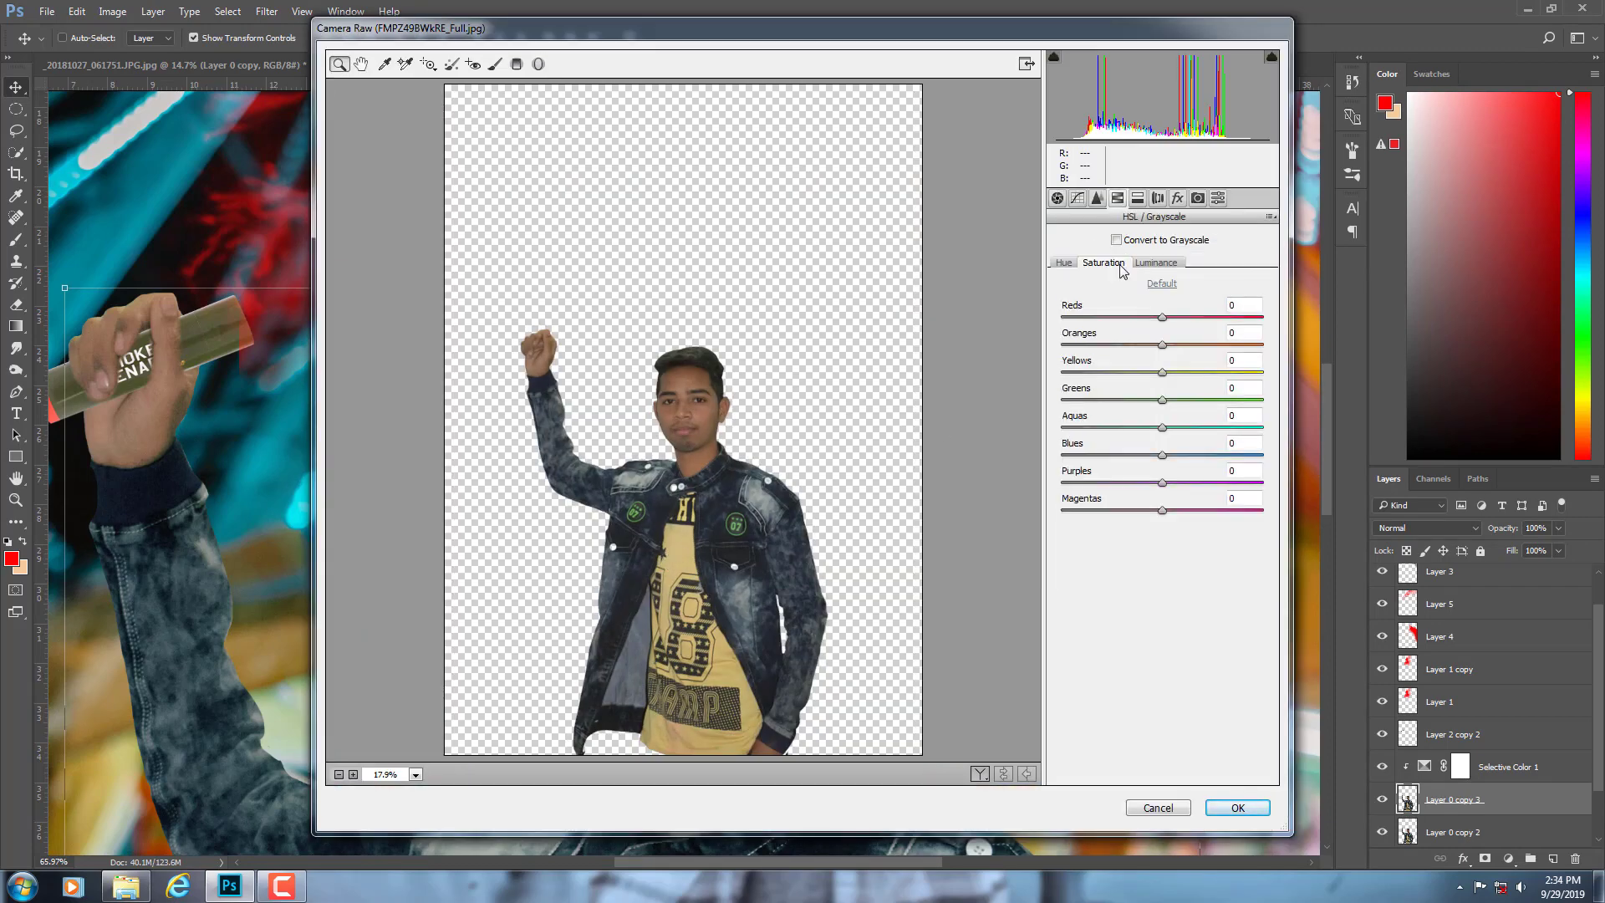
pyautogui.click(1063, 400)
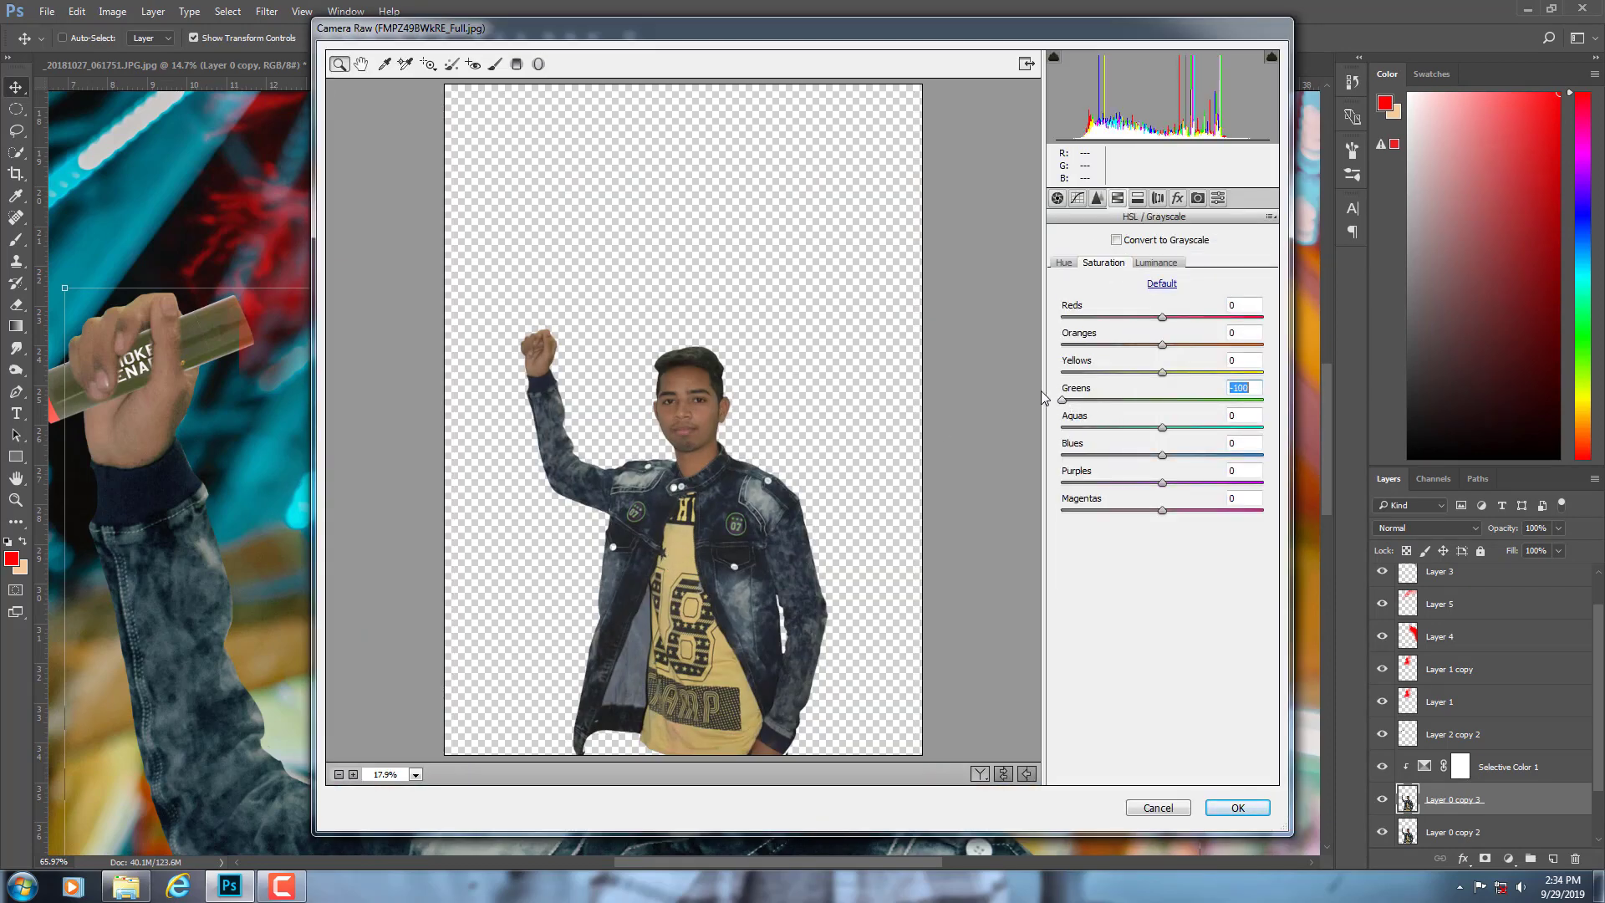
pyautogui.click(1061, 372)
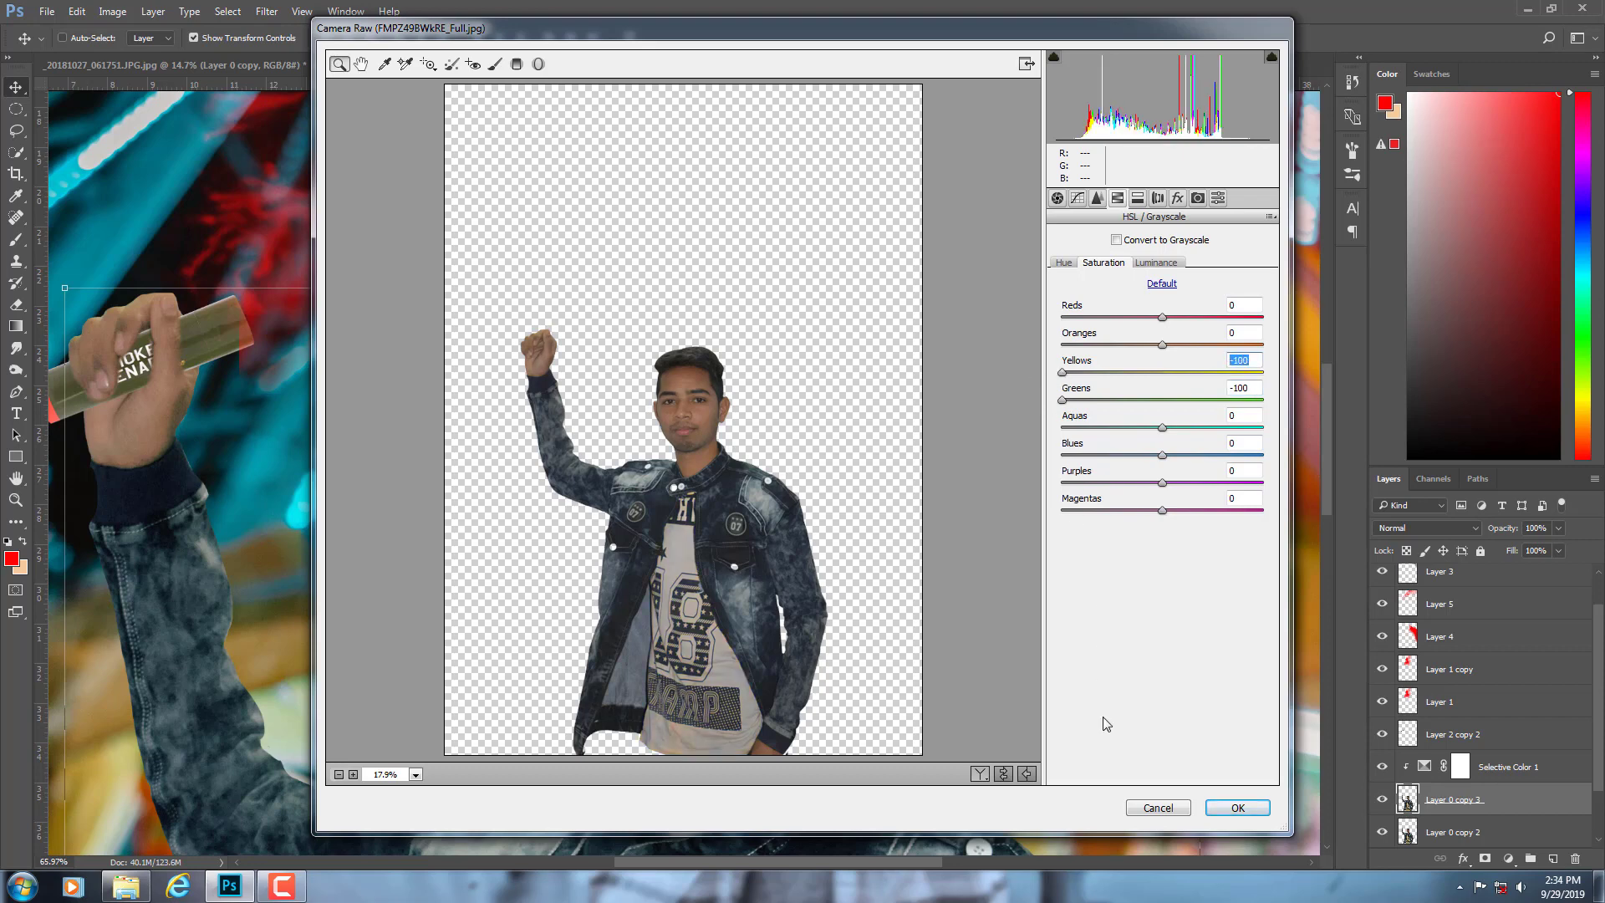
pyautogui.click(1237, 808)
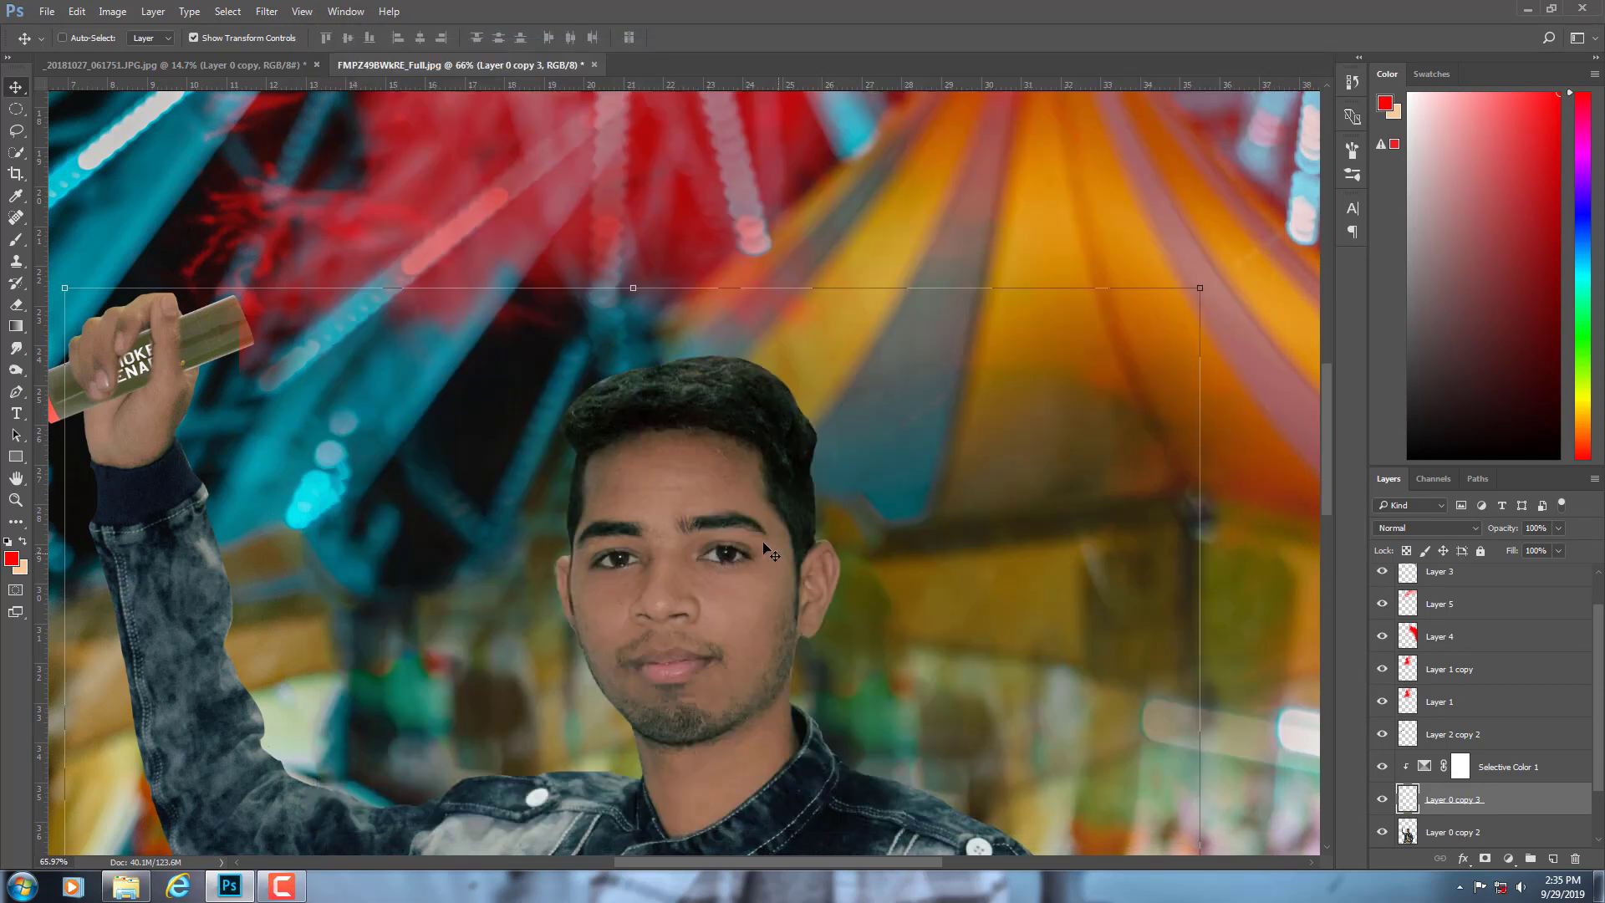
# - Fit the image in view, switch to the Brush, and check the Screen-blended Layer 2
pyautogui.press('ctrl')
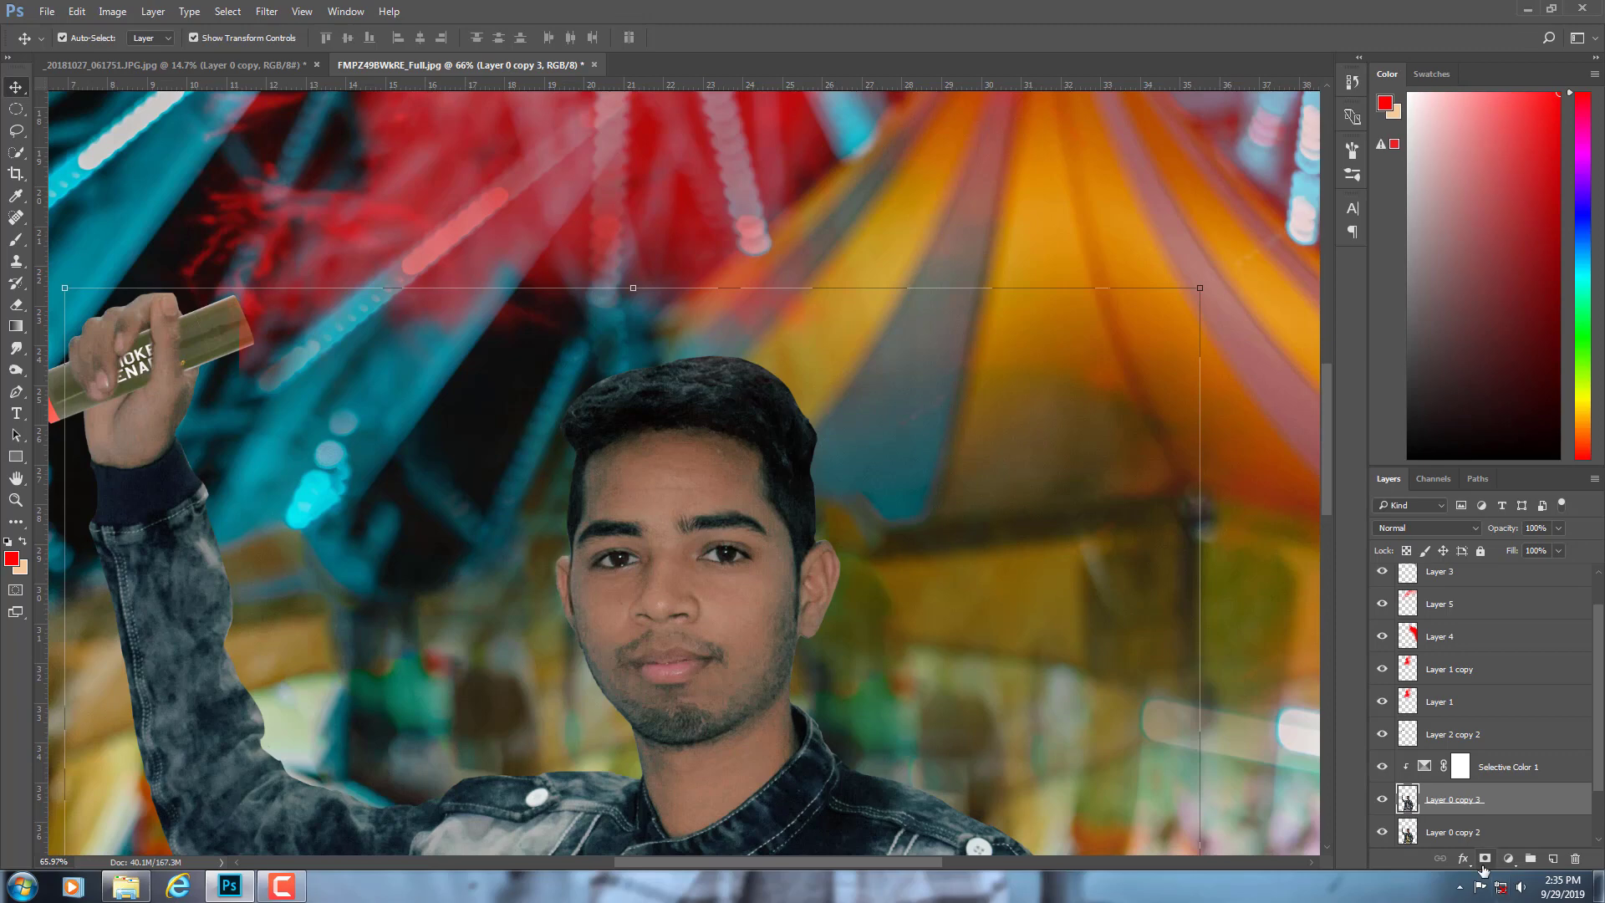
pyautogui.hotkey('ctrl', '0')
pyautogui.press('b')
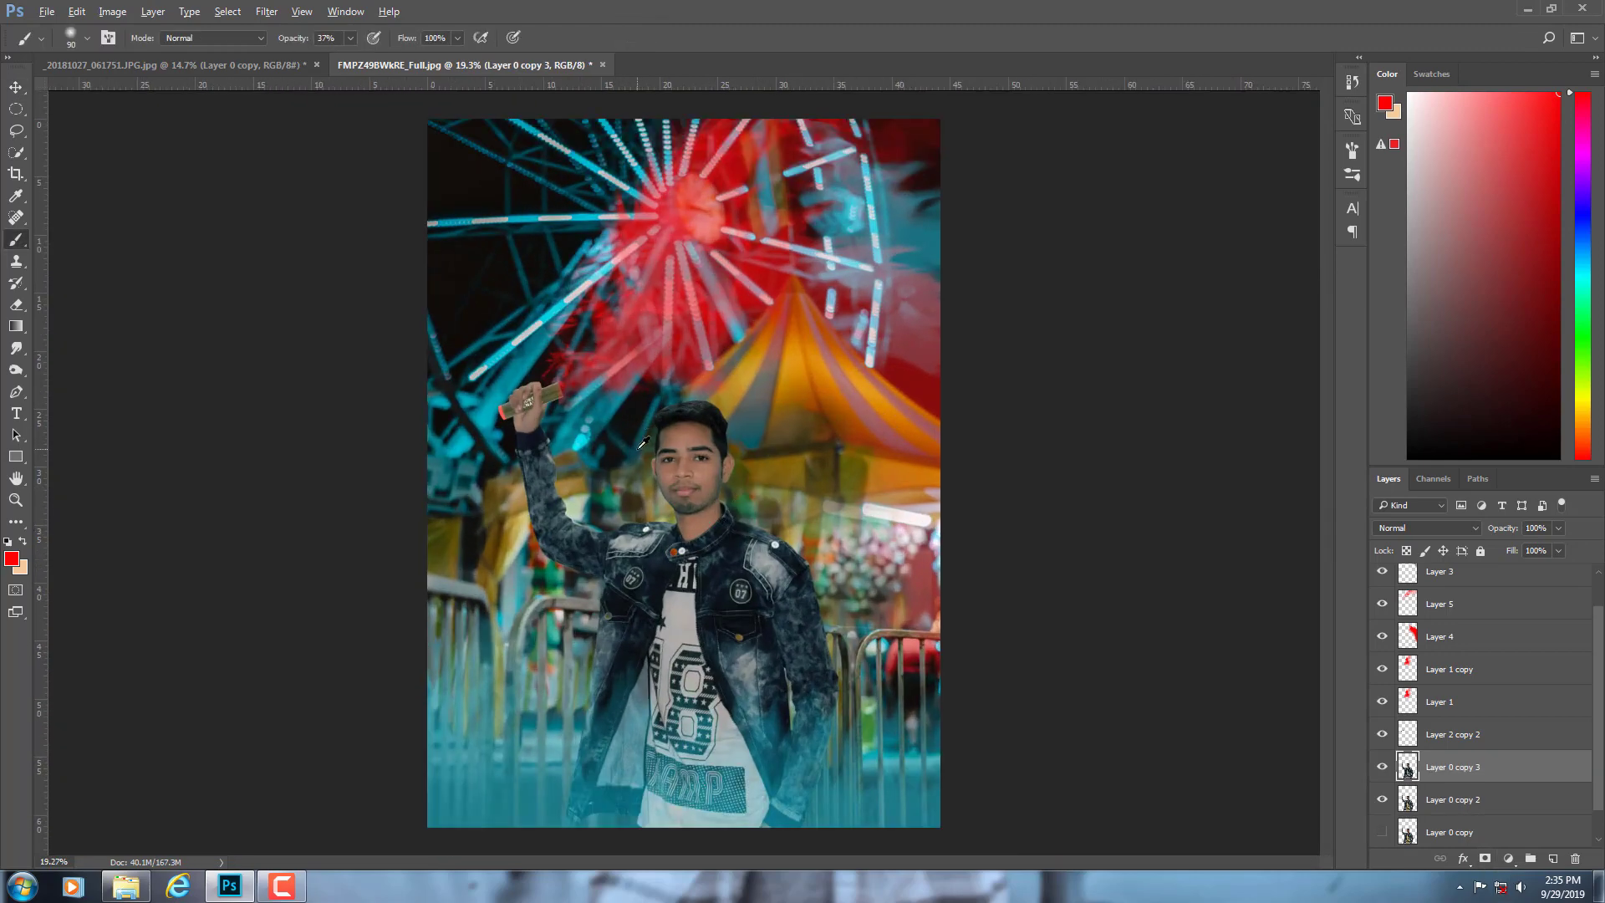
pyautogui.scroll(1, 1480, 669)
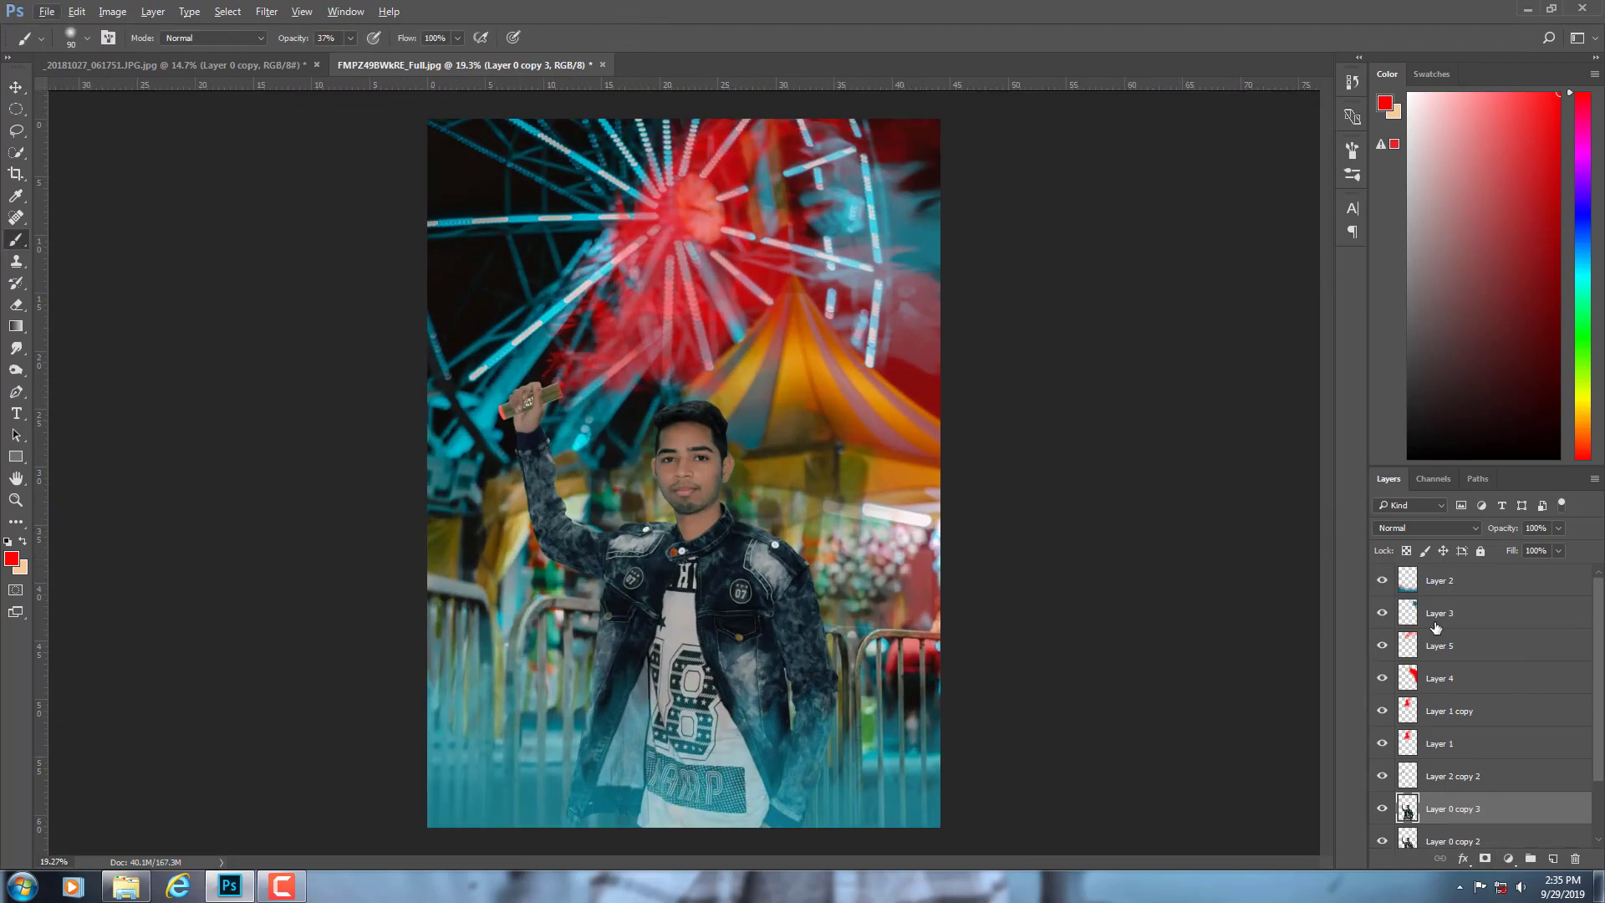
pyautogui.click(1488, 583)
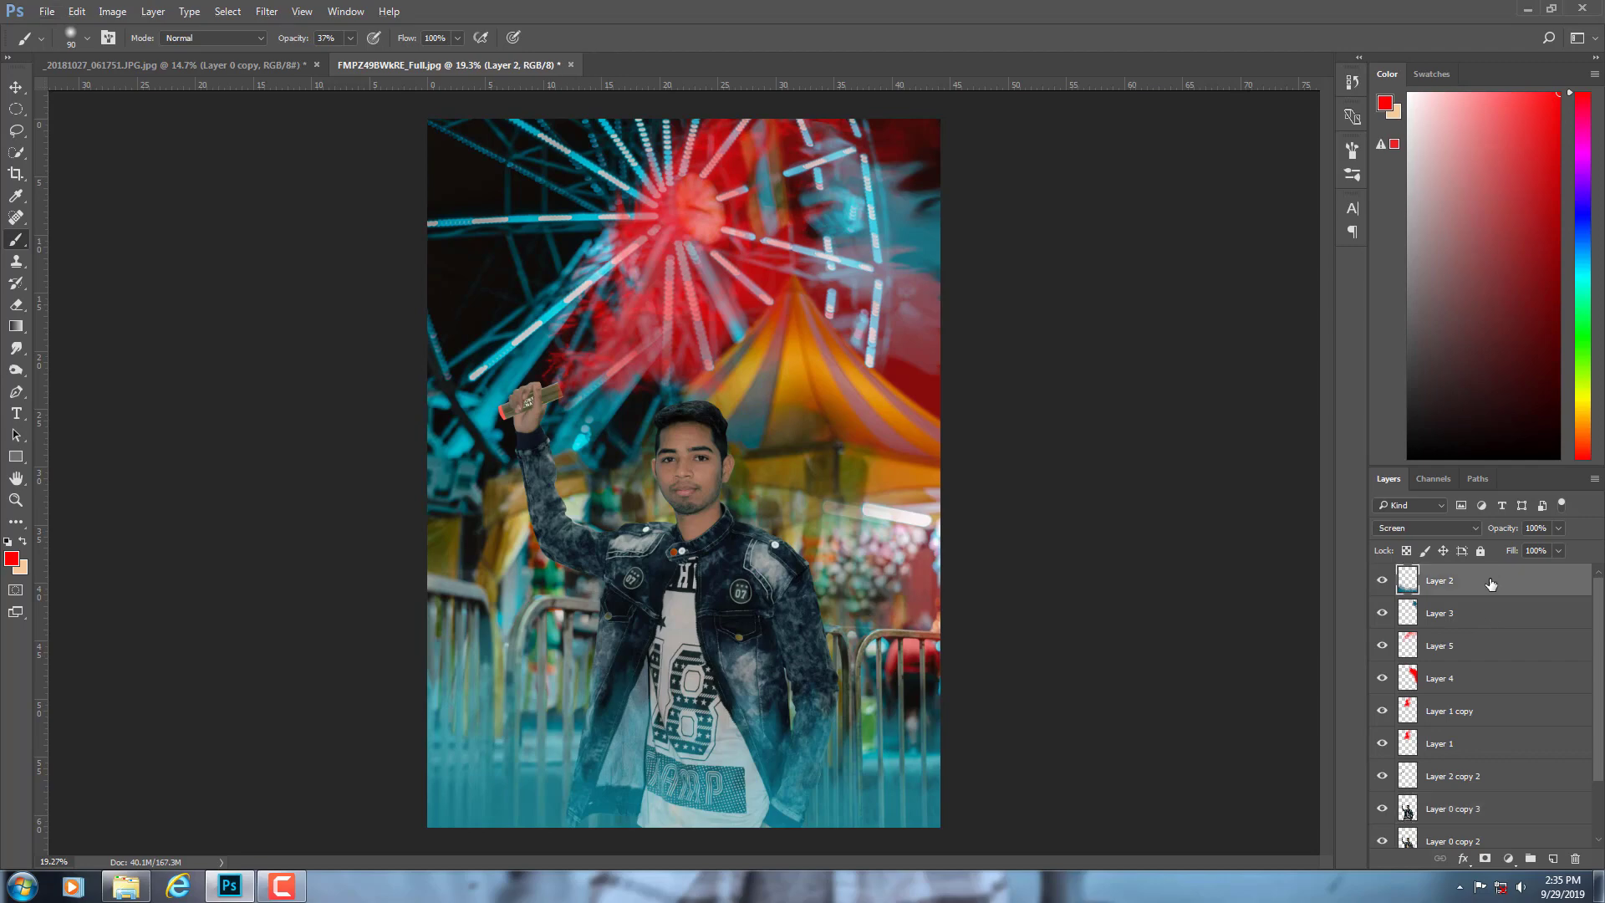
pyautogui.keyDown('alt'); pyautogui.scroll(1, 723, 463); pyautogui.keyUp('alt')
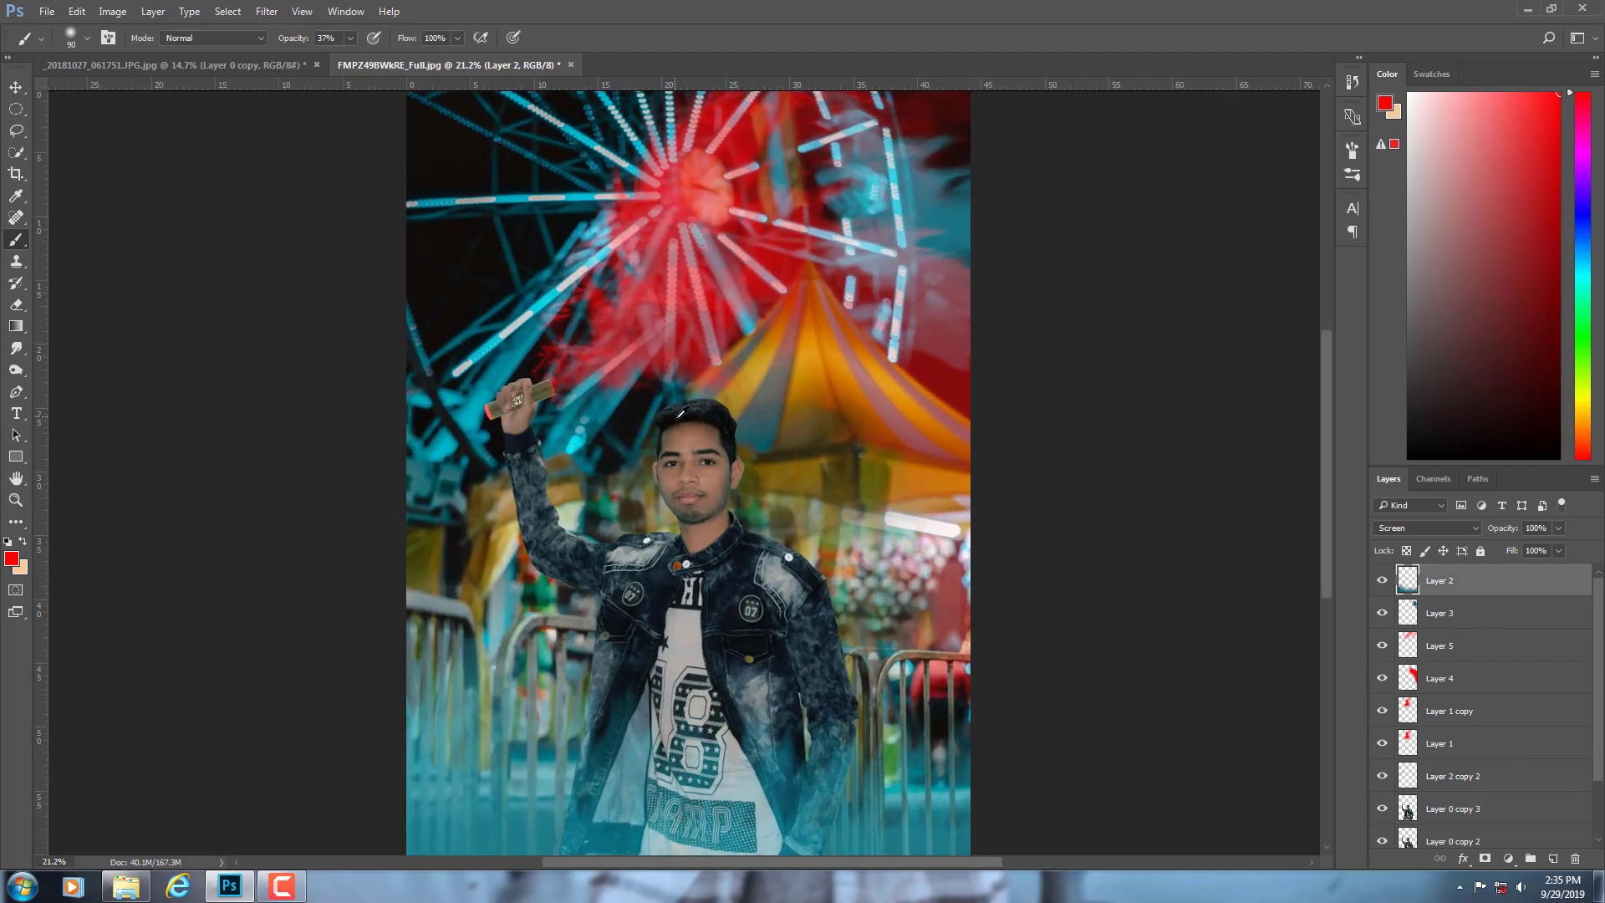
pyautogui.keyDown('alt'); pyautogui.scroll(4, 692, 418); pyautogui.keyUp('alt')
# - Duplicate Layer 0 copy 3 into Layer 0 copy 4, dismissing a stray Preferences window
pyautogui.click(1441, 810)
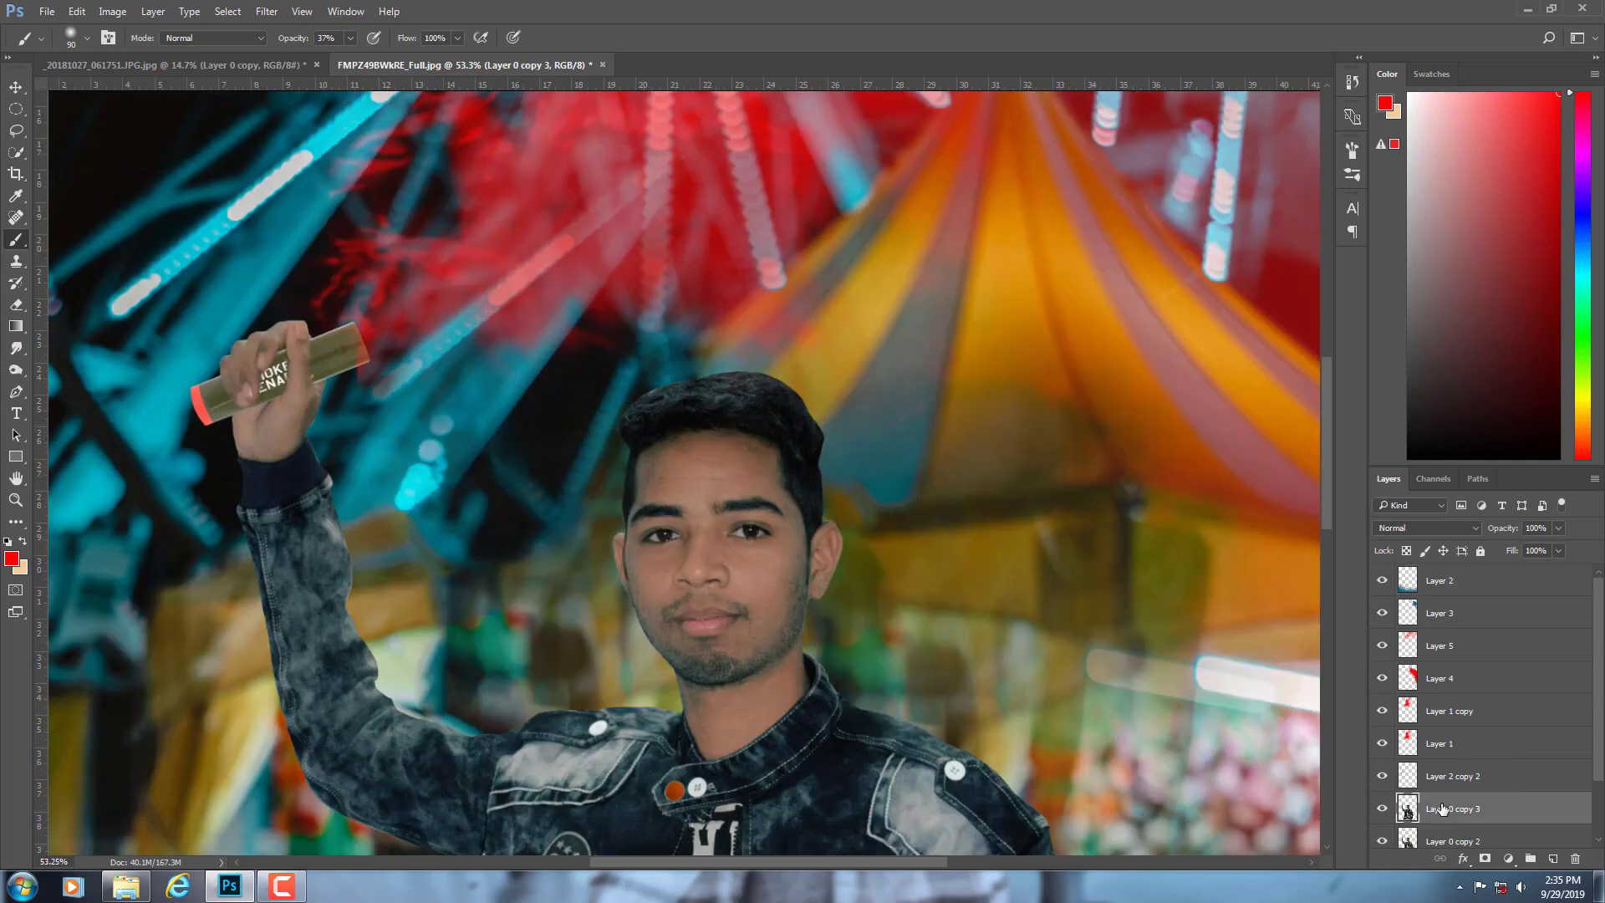
pyautogui.hotkey('ctrl', 'j')
pyautogui.scroll(-3, 1388, 815)
pyautogui.hotkey('ctrl', 'k')
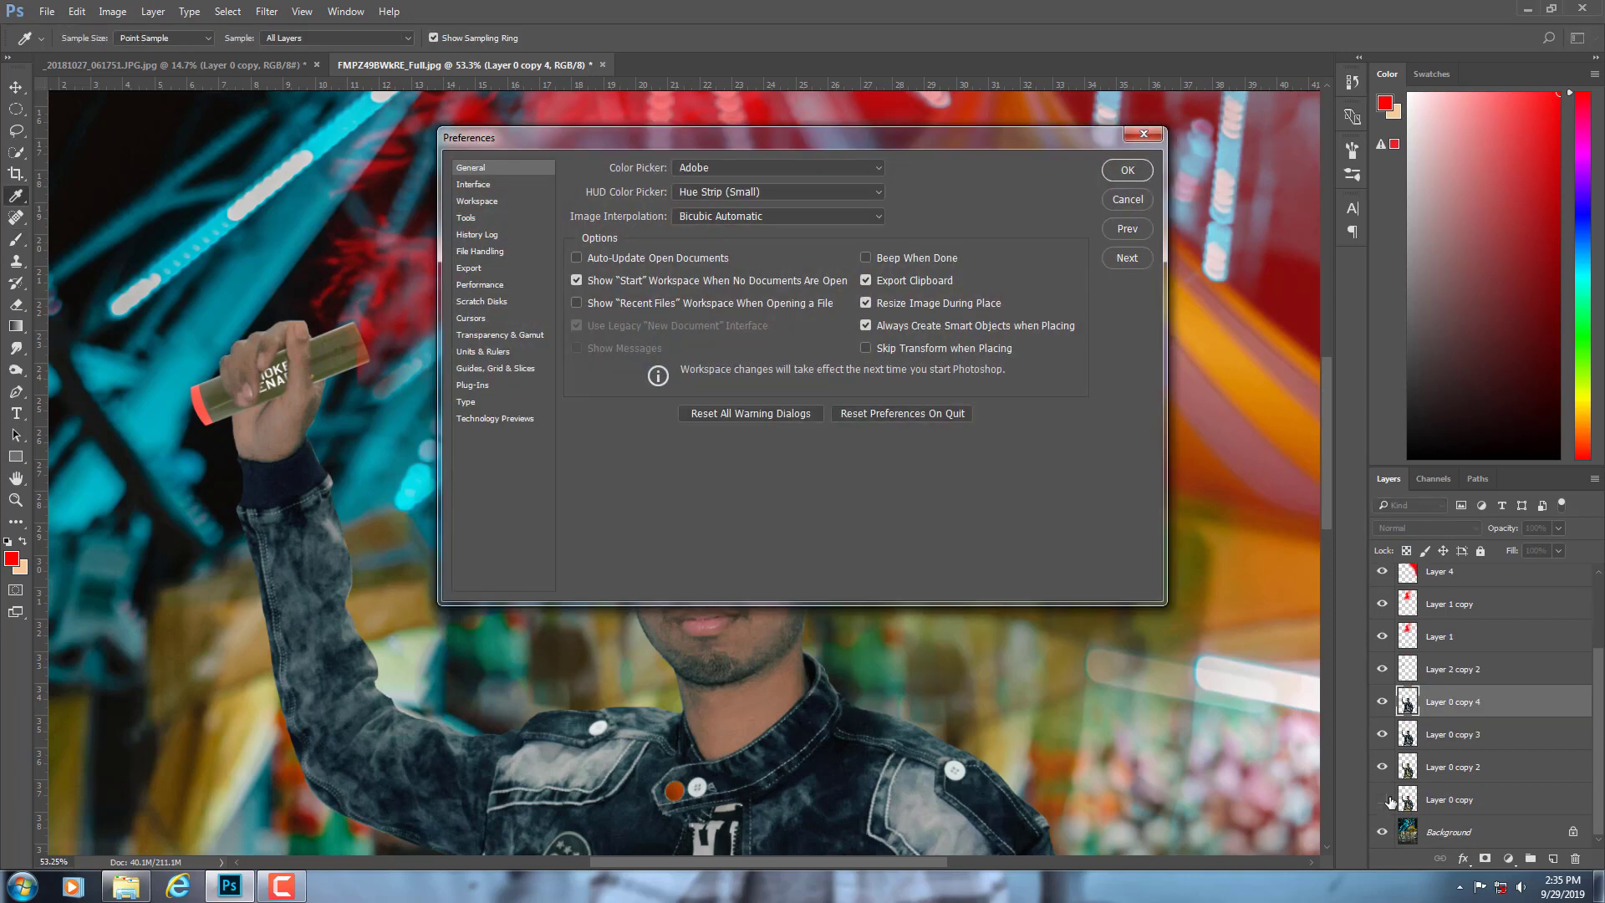
pyautogui.click(1132, 206)
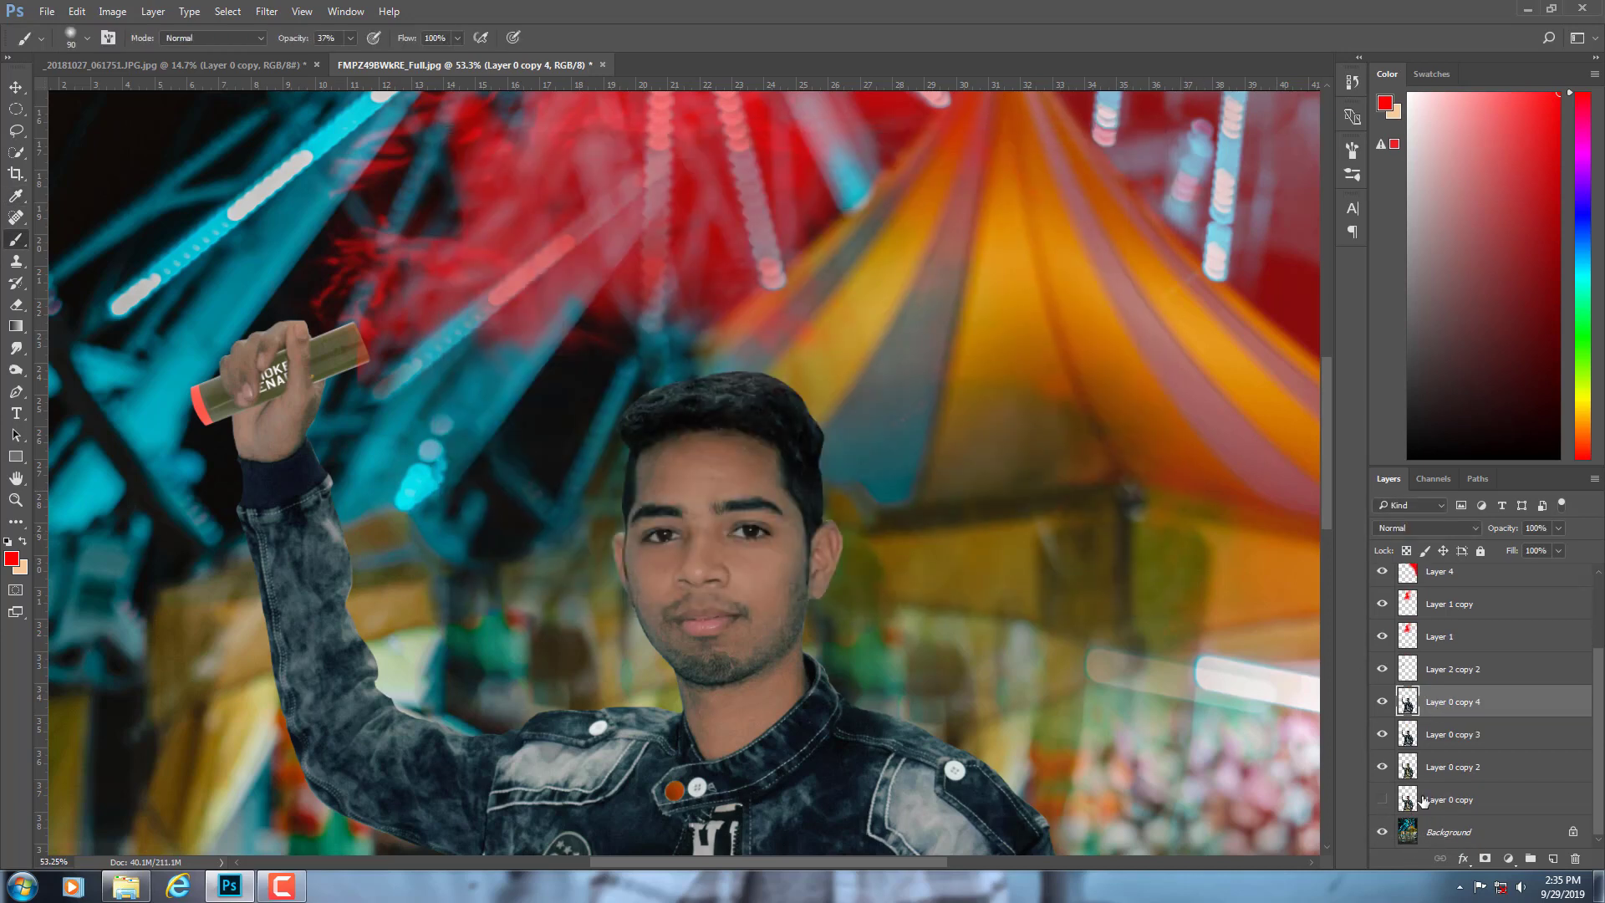
# - Hide the older man copies, target Layer 0 copy 4, and select the Smudge tool at 13% strength
pyautogui.click(1397, 735)
pyautogui.click(1381, 733)
pyautogui.click(1450, 701)
pyautogui.moveTo(16, 347); pyautogui.dragTo(82, 377)
pyautogui.click(82, 377)
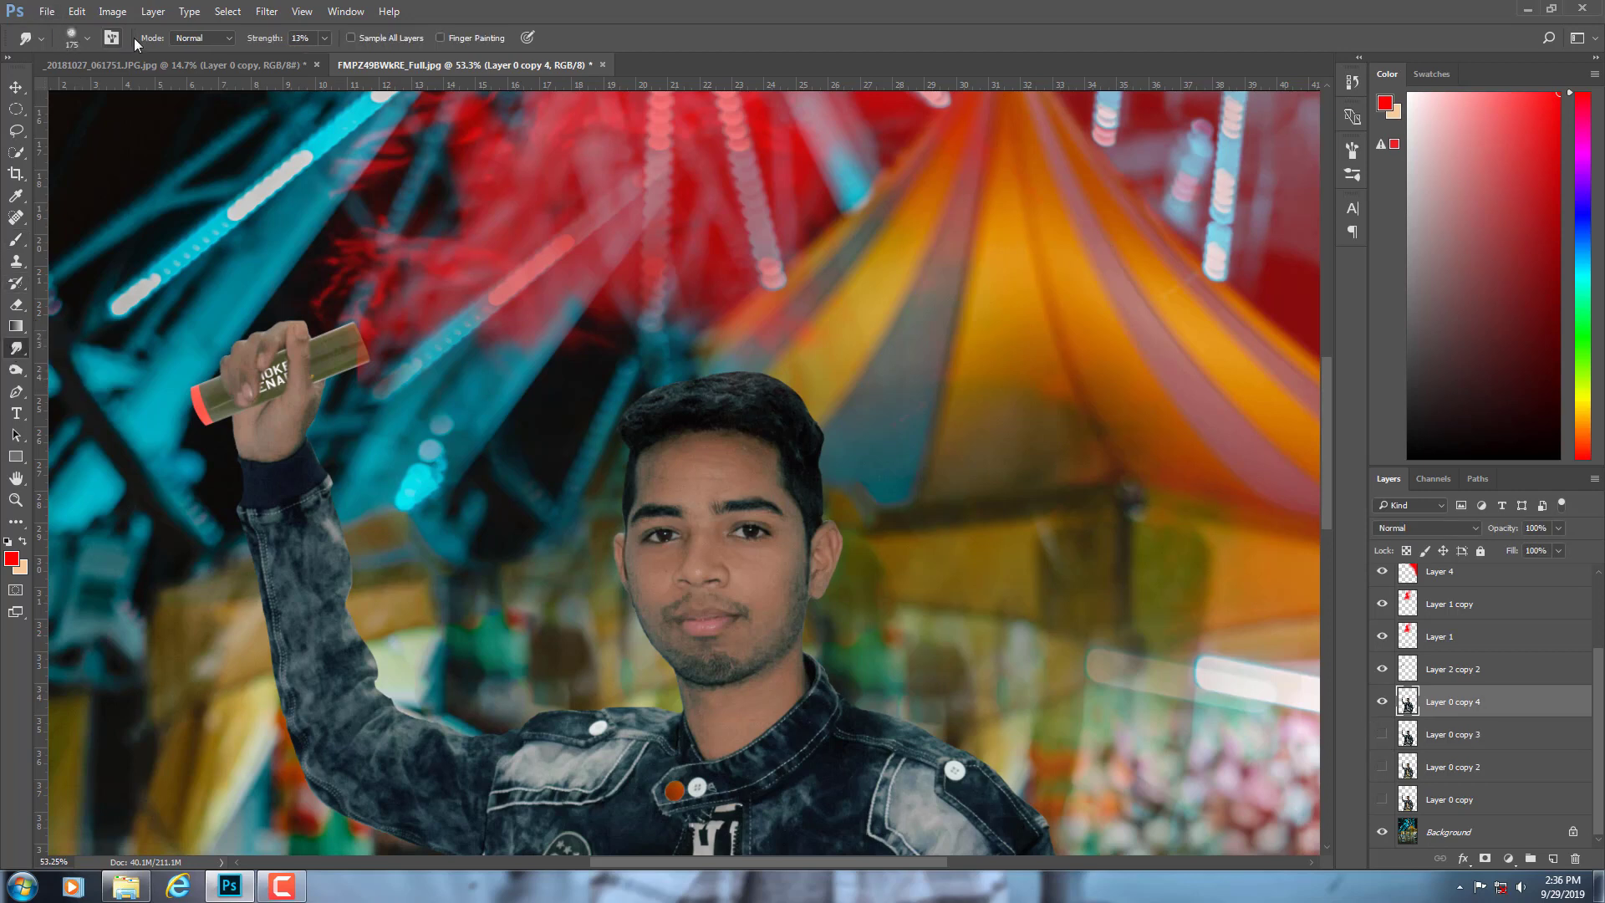
pyautogui.click(87, 38)
pyautogui.scroll(-2, 218, 252)
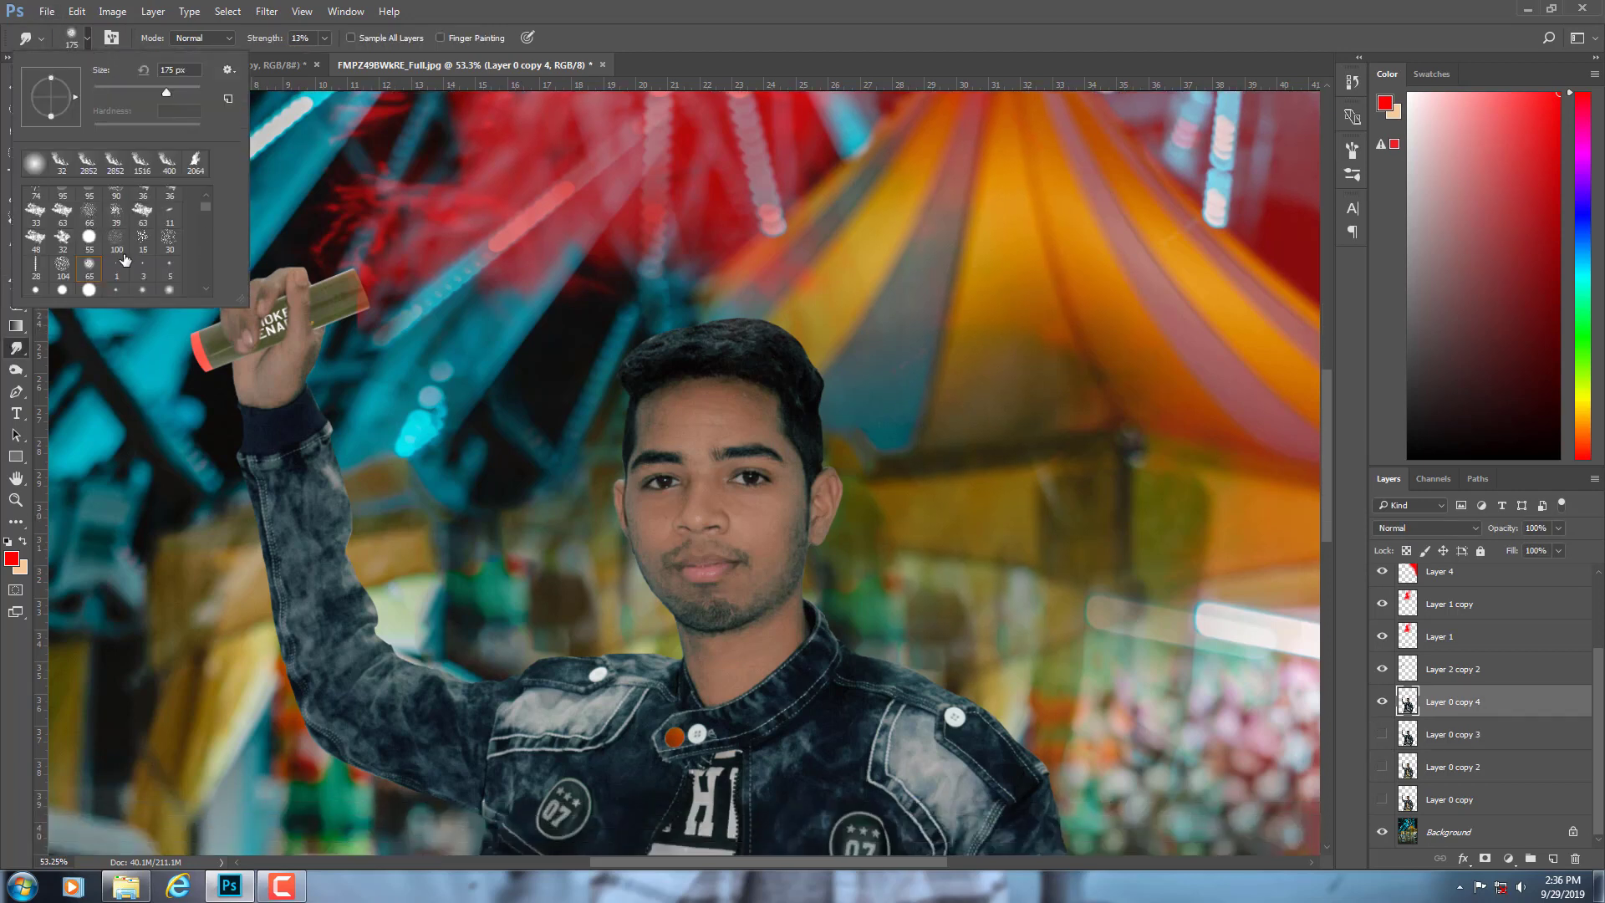
# - With a 104 px smudge brush at higher strength, smudge the front hair upward, undoing the last strokes
pyautogui.click(62, 263)
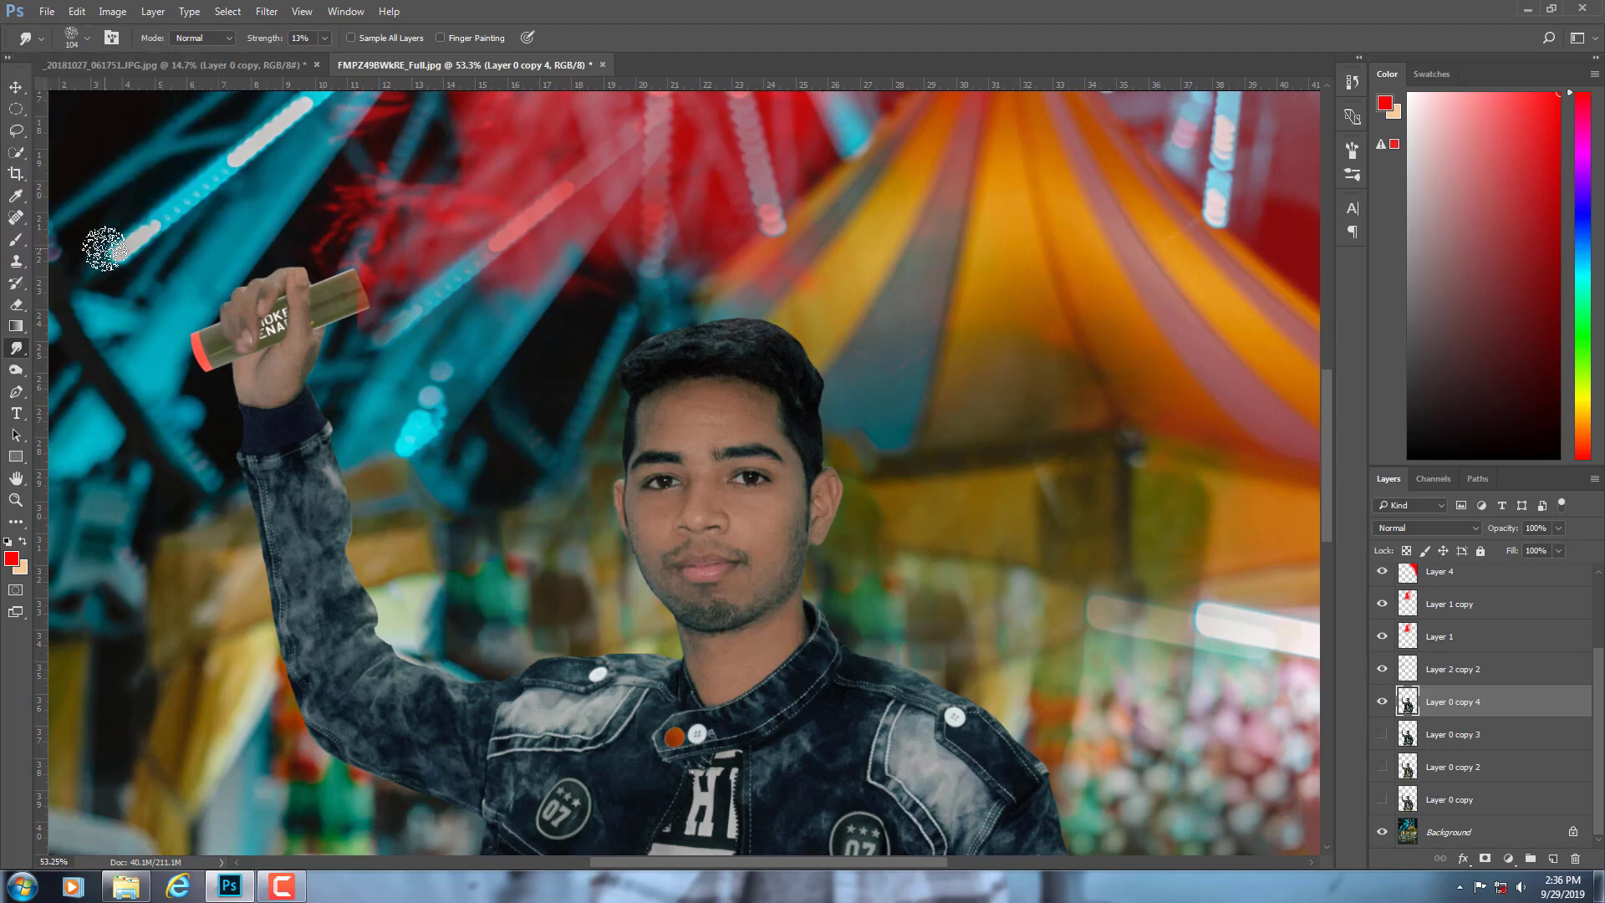
pyautogui.moveTo(262, 42); pyautogui.dragTo(314, 47)
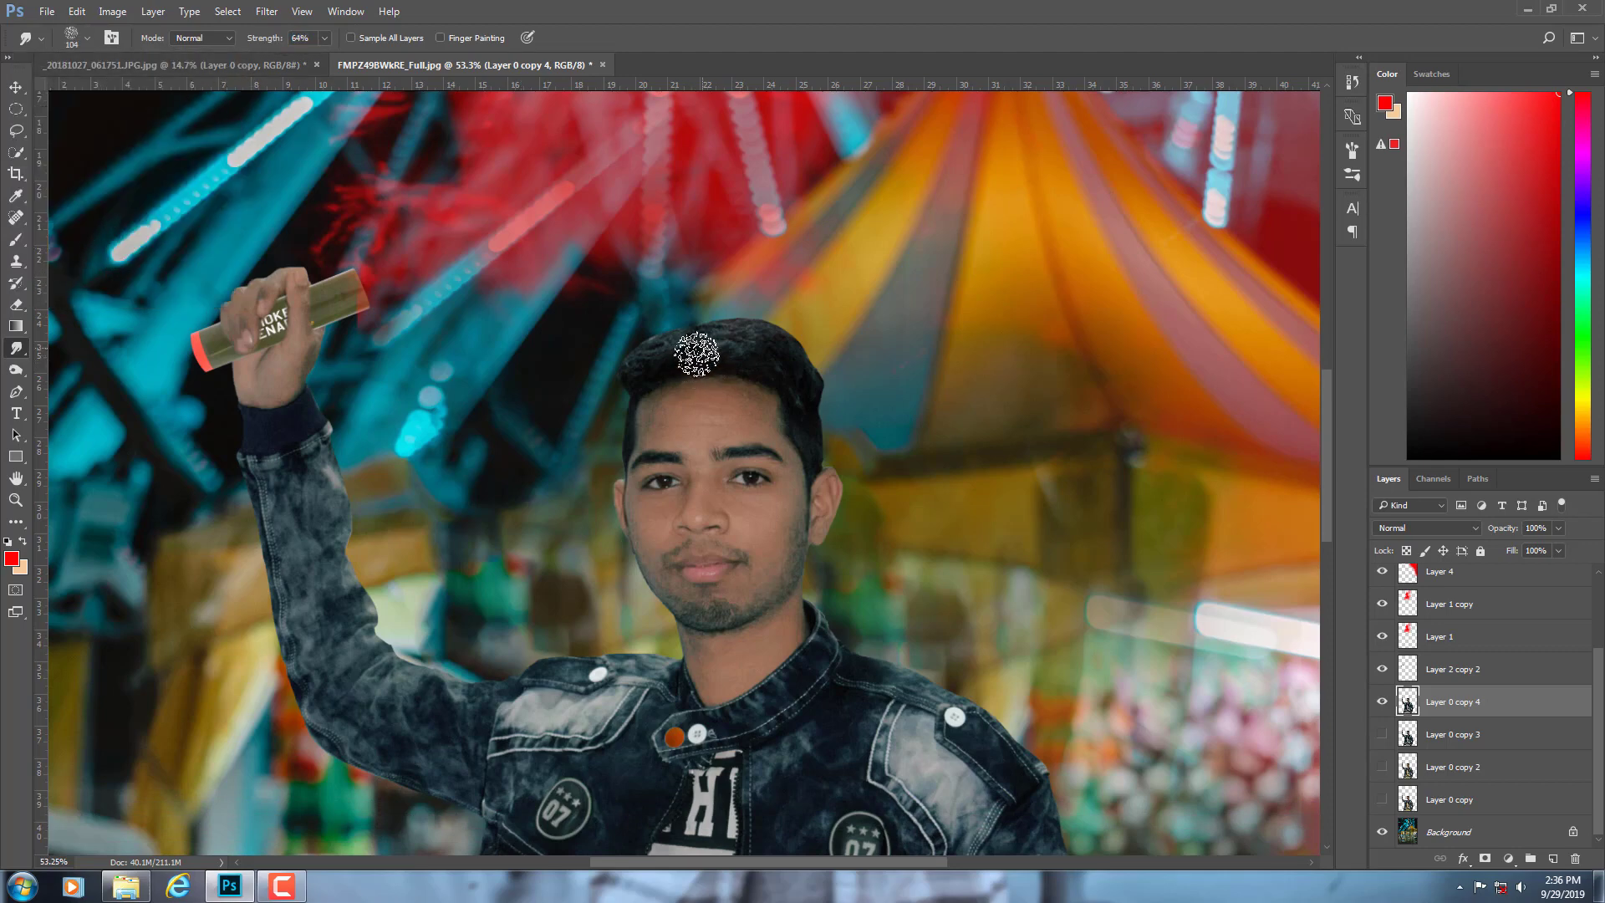
pyautogui.scroll(2, 689, 349)
pyautogui.scroll(2, 688, 351)
pyautogui.moveTo(662, 351); pyautogui.dragTo(657, 364)
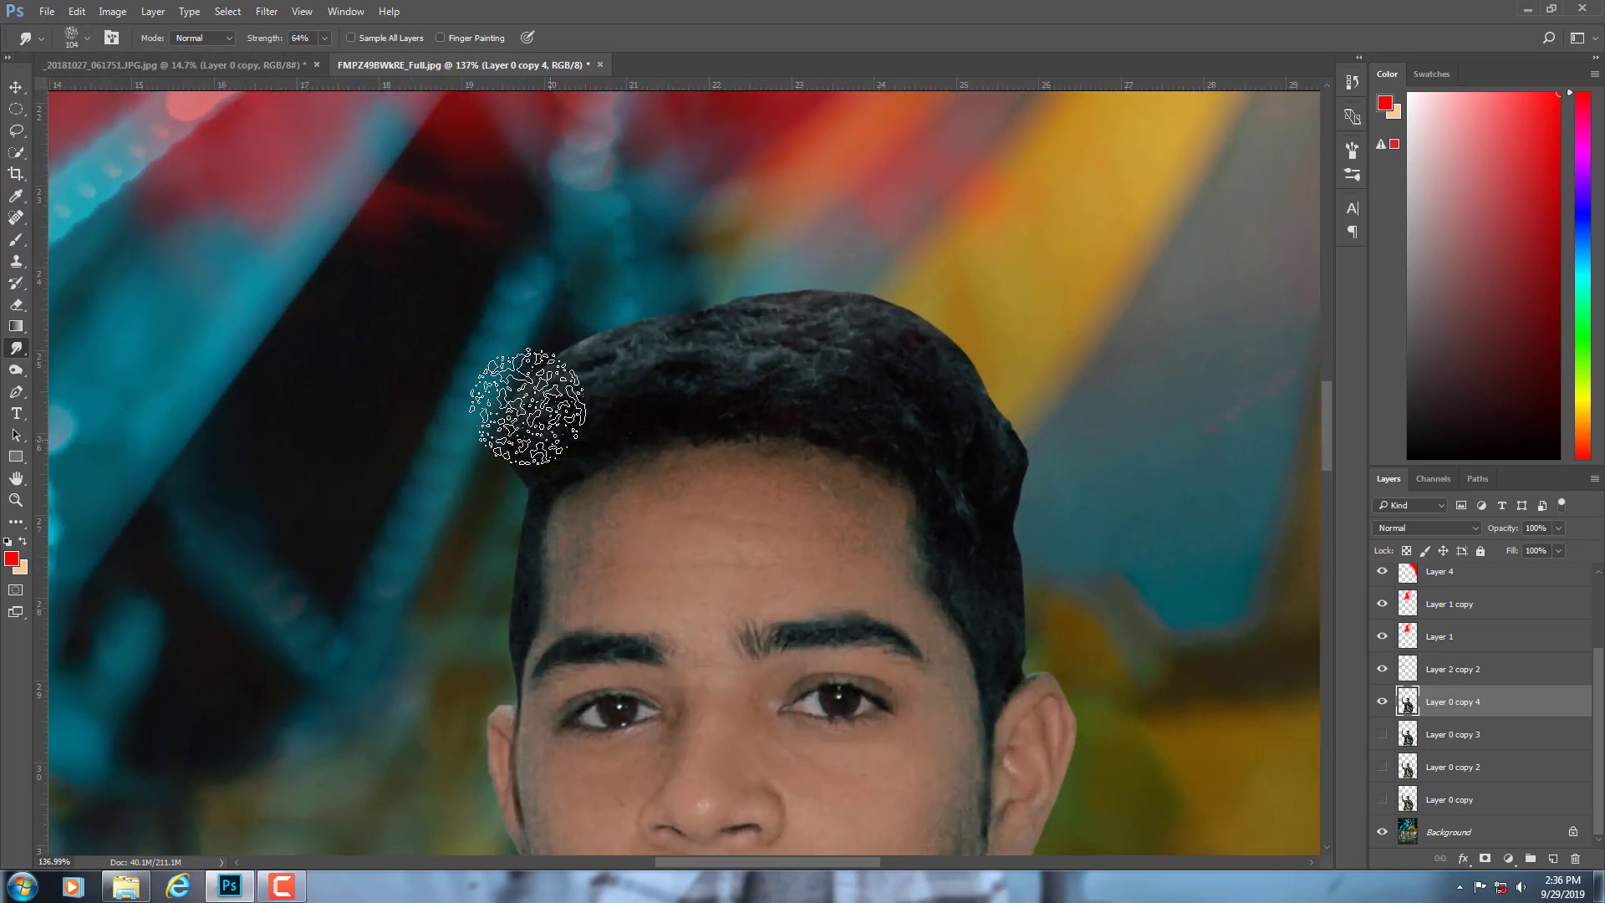
pyautogui.moveTo(527, 405)
pyautogui.mouseDown()
pyautogui.moveTo(537, 369)
pyautogui.moveTo(645, 269)
pyautogui.mouseUp()
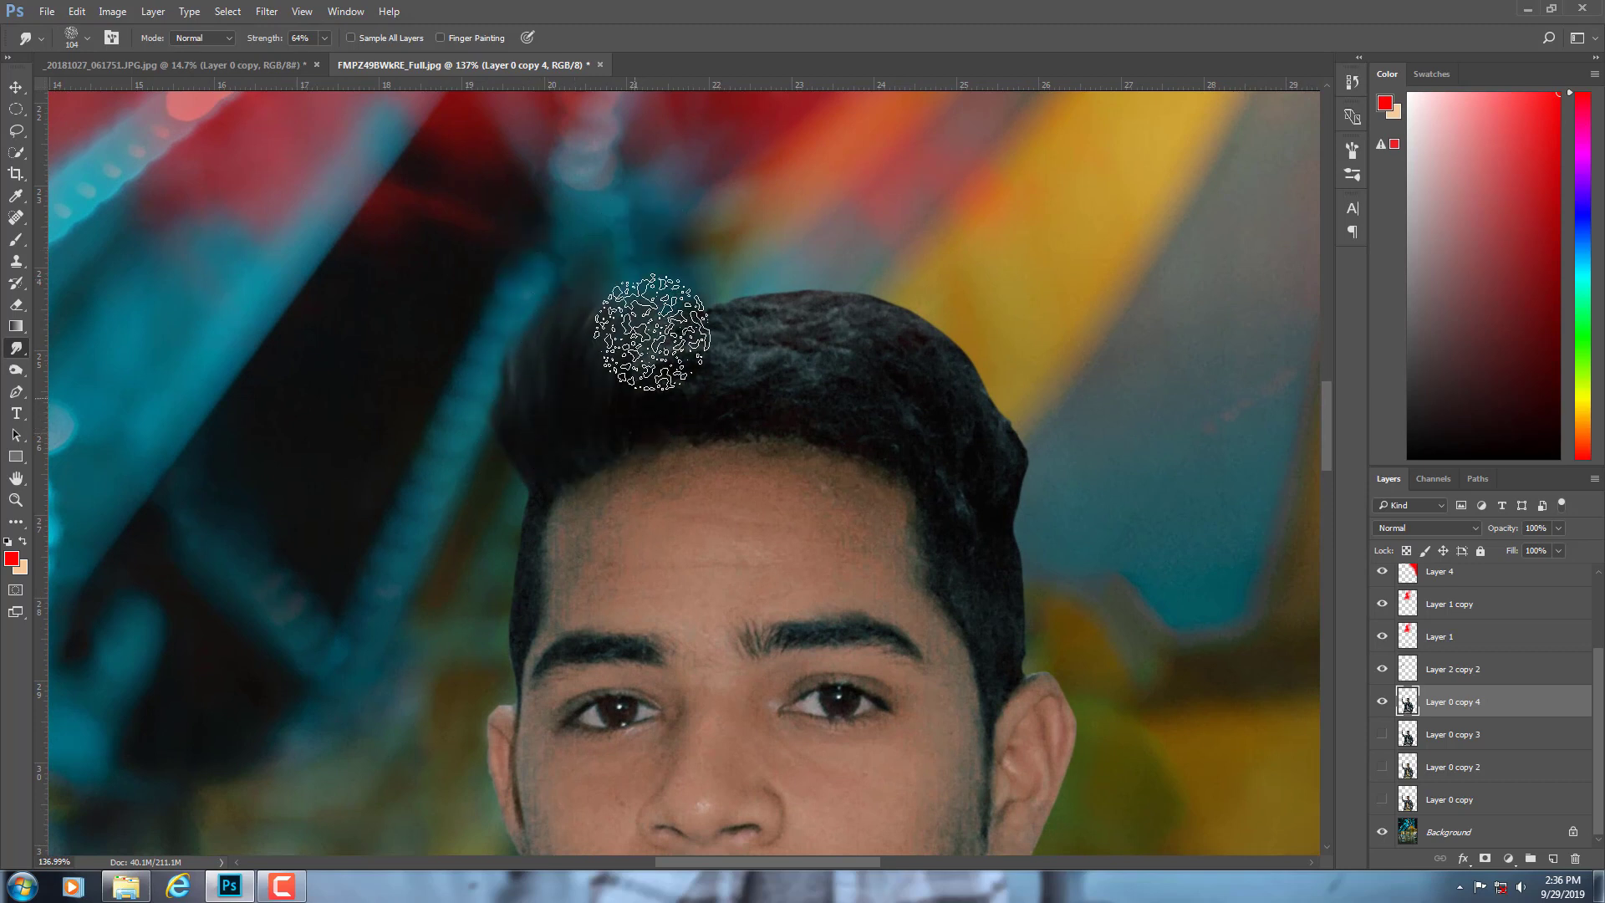
pyautogui.moveTo(645, 333); pyautogui.dragTo(692, 347)
pyautogui.hotkey('ctrl', 'alt', 'z')
pyautogui.hotkey('ctrl', 'alt', 'z')
# - Switch to a 70 px brush at 47% strength and smudge dark wisps on the upper-left hair
pyautogui.rightClick(665, 393)
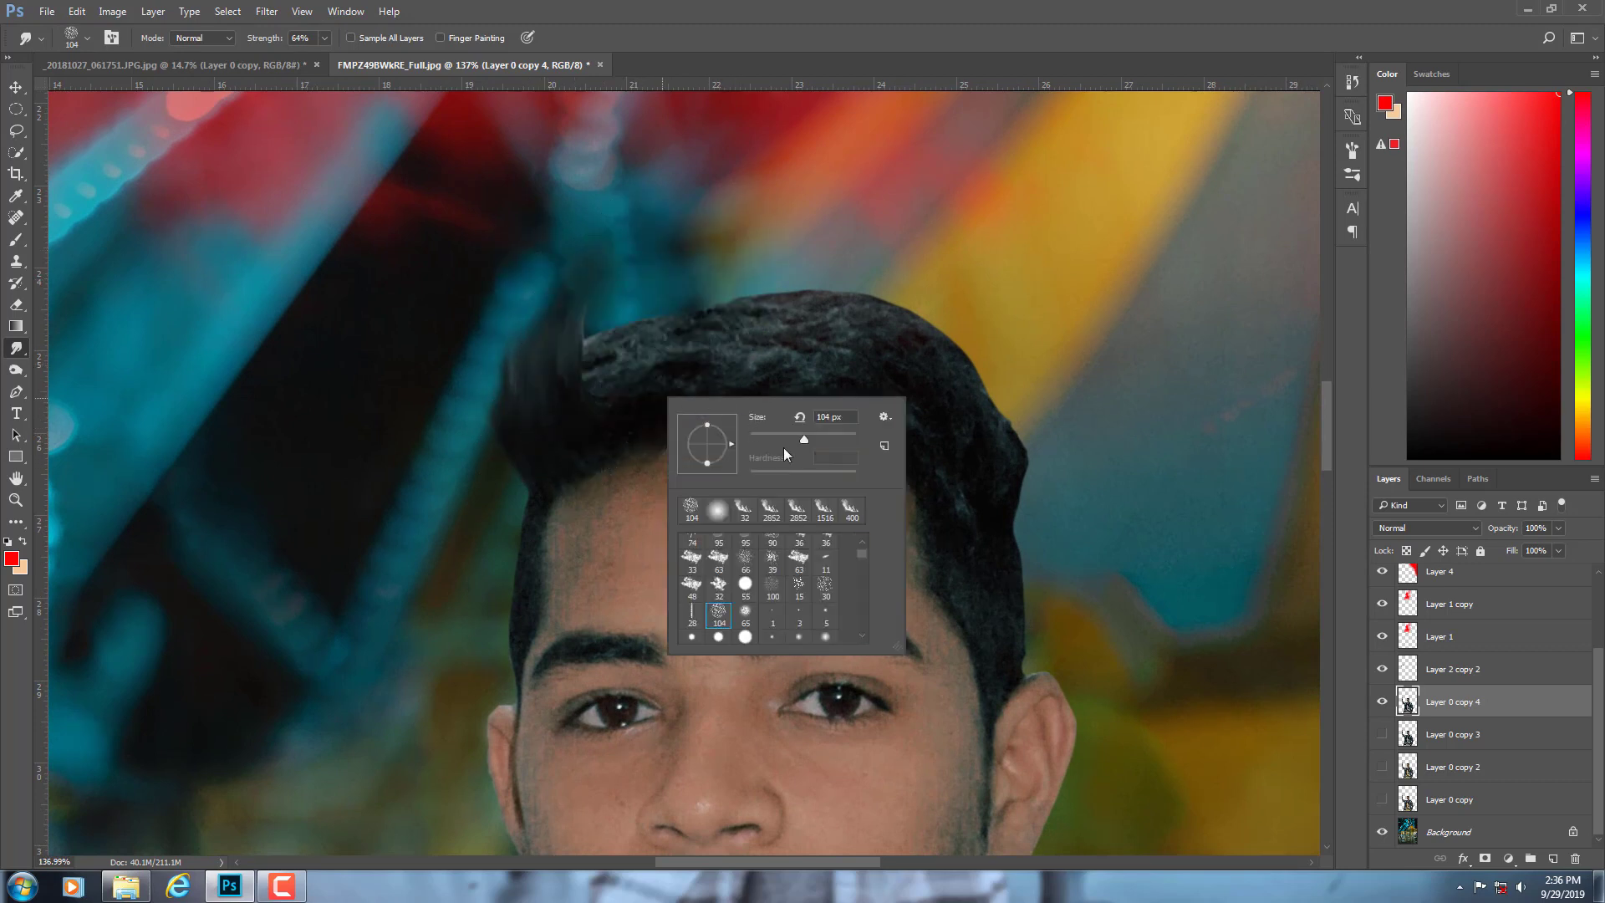
pyautogui.write('70')
pyautogui.press('Return')
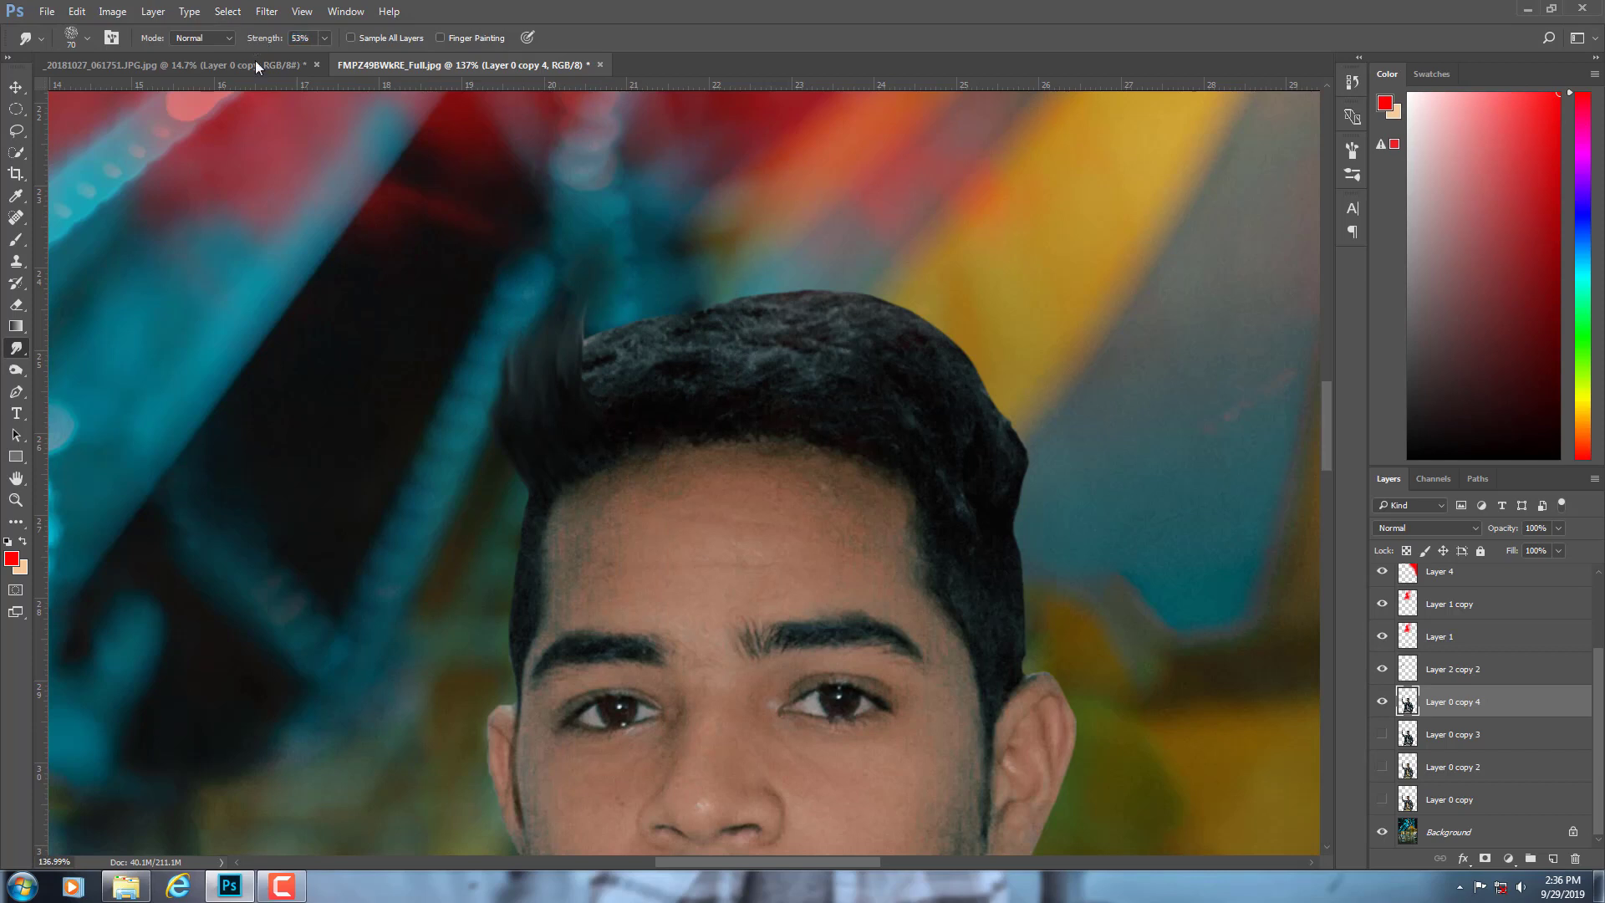
pyautogui.hotkey('ctrl', 'alt', 'z')
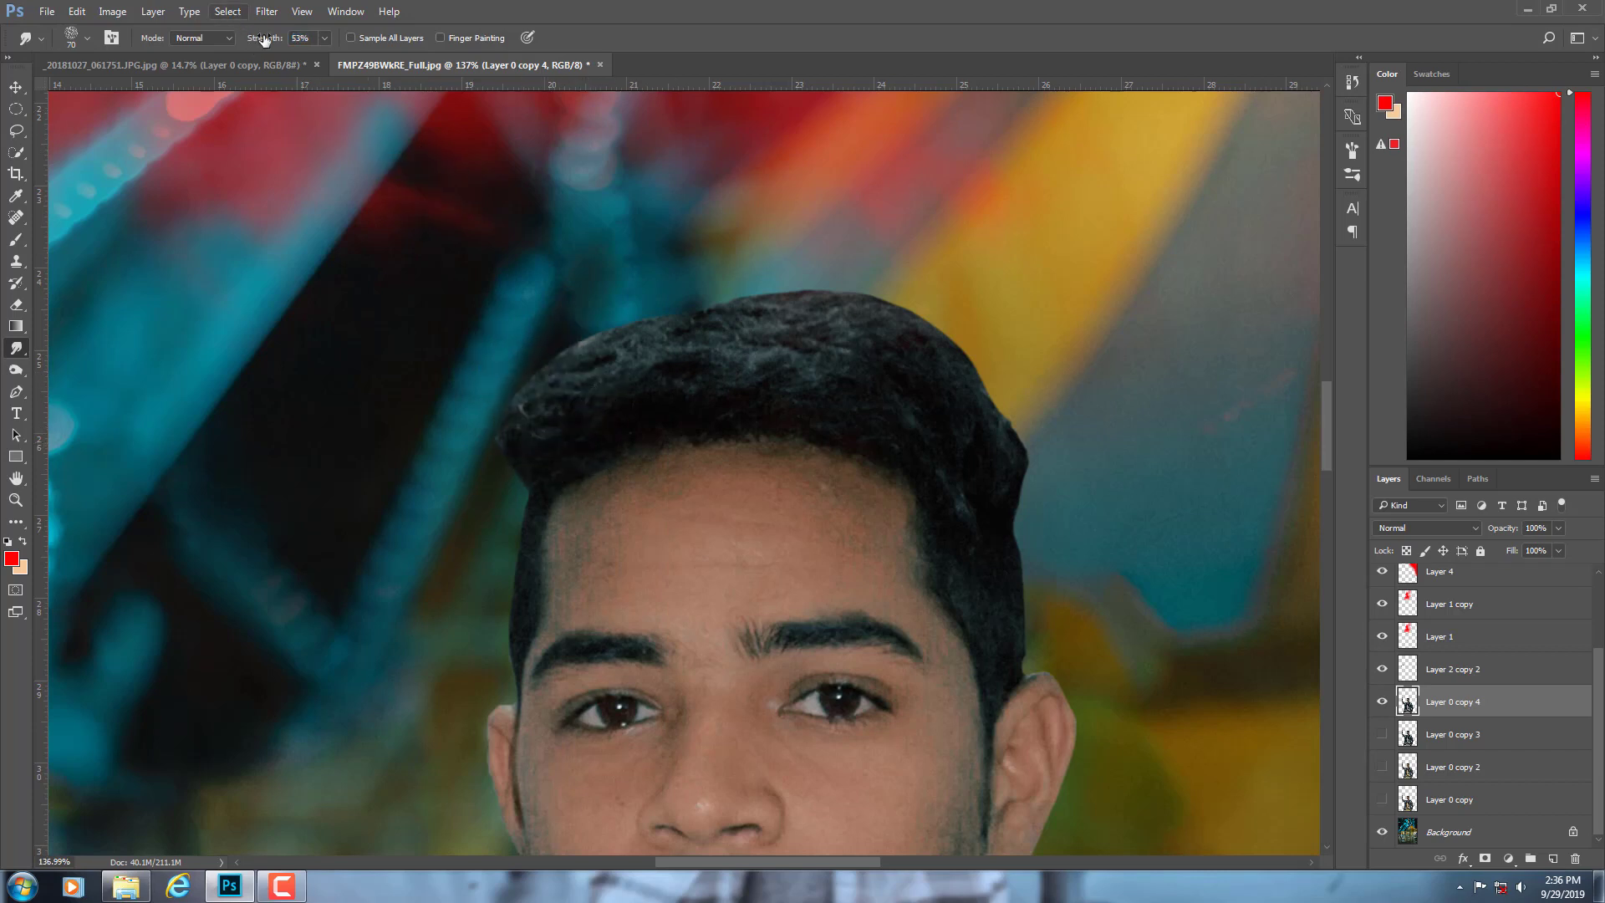
pyautogui.moveTo(263, 46); pyautogui.dragTo(258, 46)
pyautogui.moveTo(502, 431)
pyautogui.mouseDown()
pyautogui.moveTo(517, 373)
pyautogui.moveTo(490, 262)
pyautogui.mouseUp()
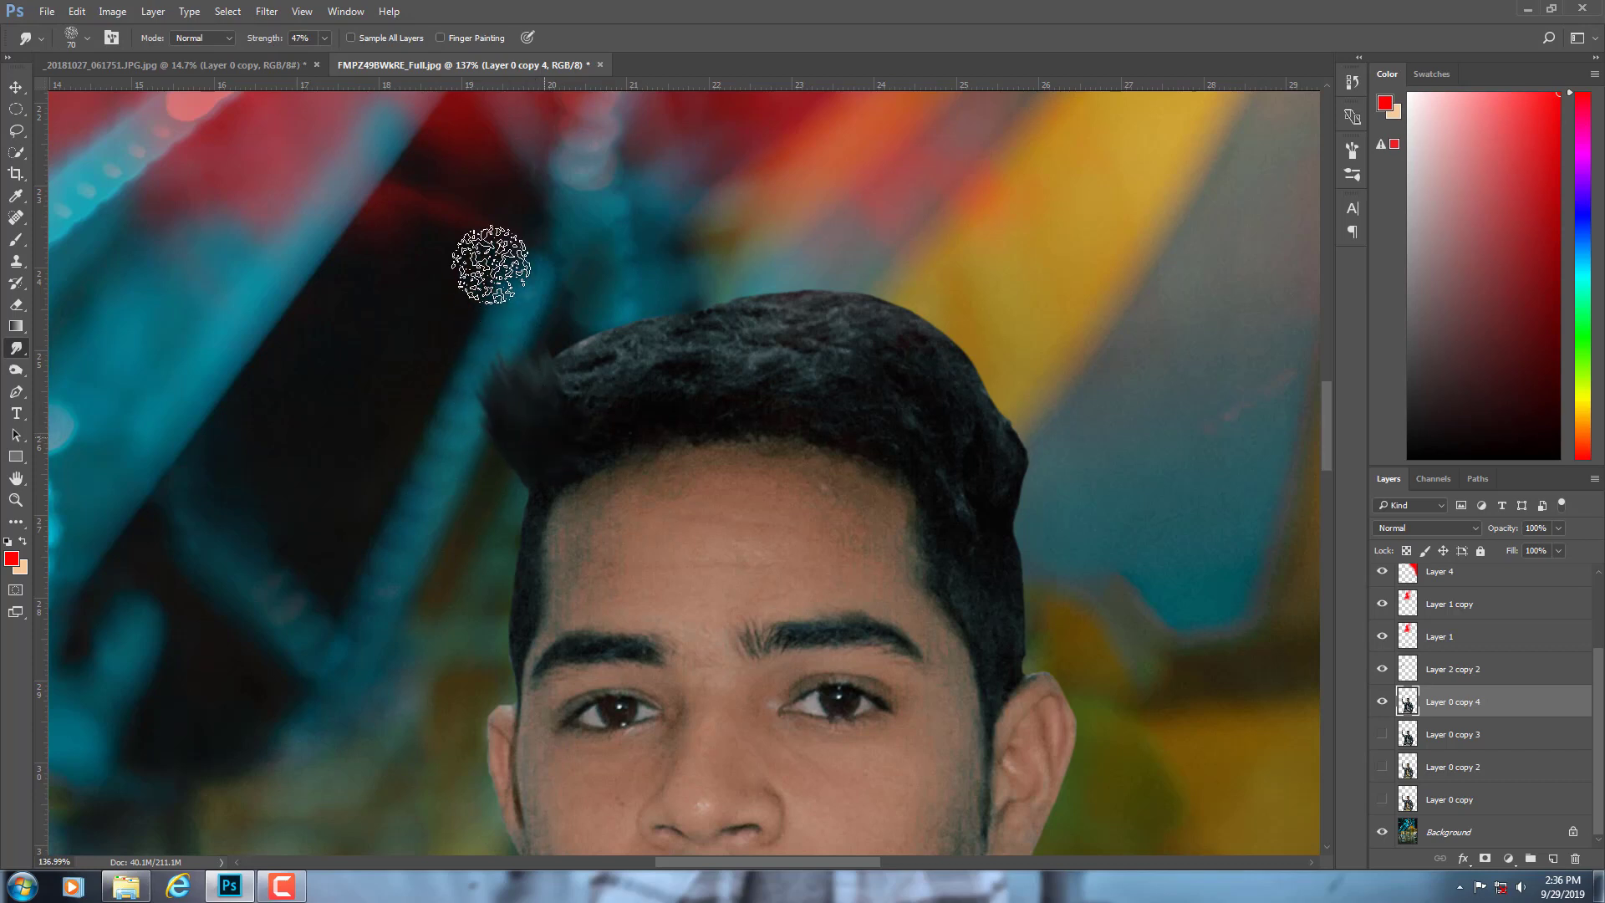
pyautogui.moveTo(551, 440); pyautogui.dragTo(429, 268)
pyautogui.hotkey('ctrl', 'alt', 'z')
# - Smudge the upper-left hair upward into soft, taller wisps and spikes
pyautogui.moveTo(562, 404); pyautogui.dragTo(559, 247)
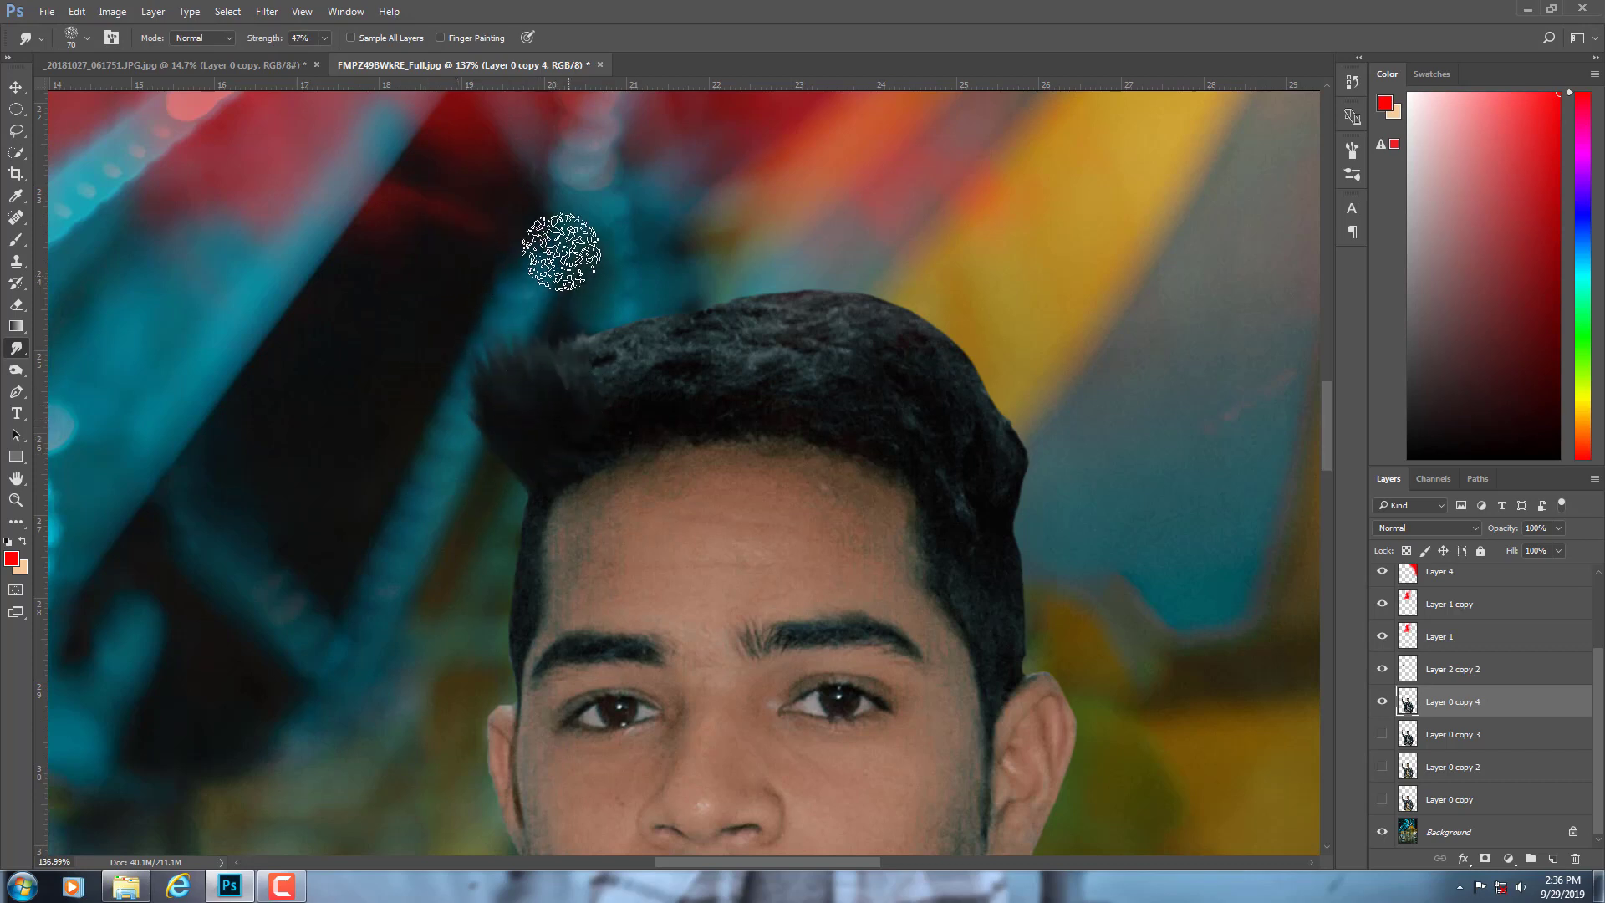
pyautogui.moveTo(506, 420); pyautogui.dragTo(478, 261)
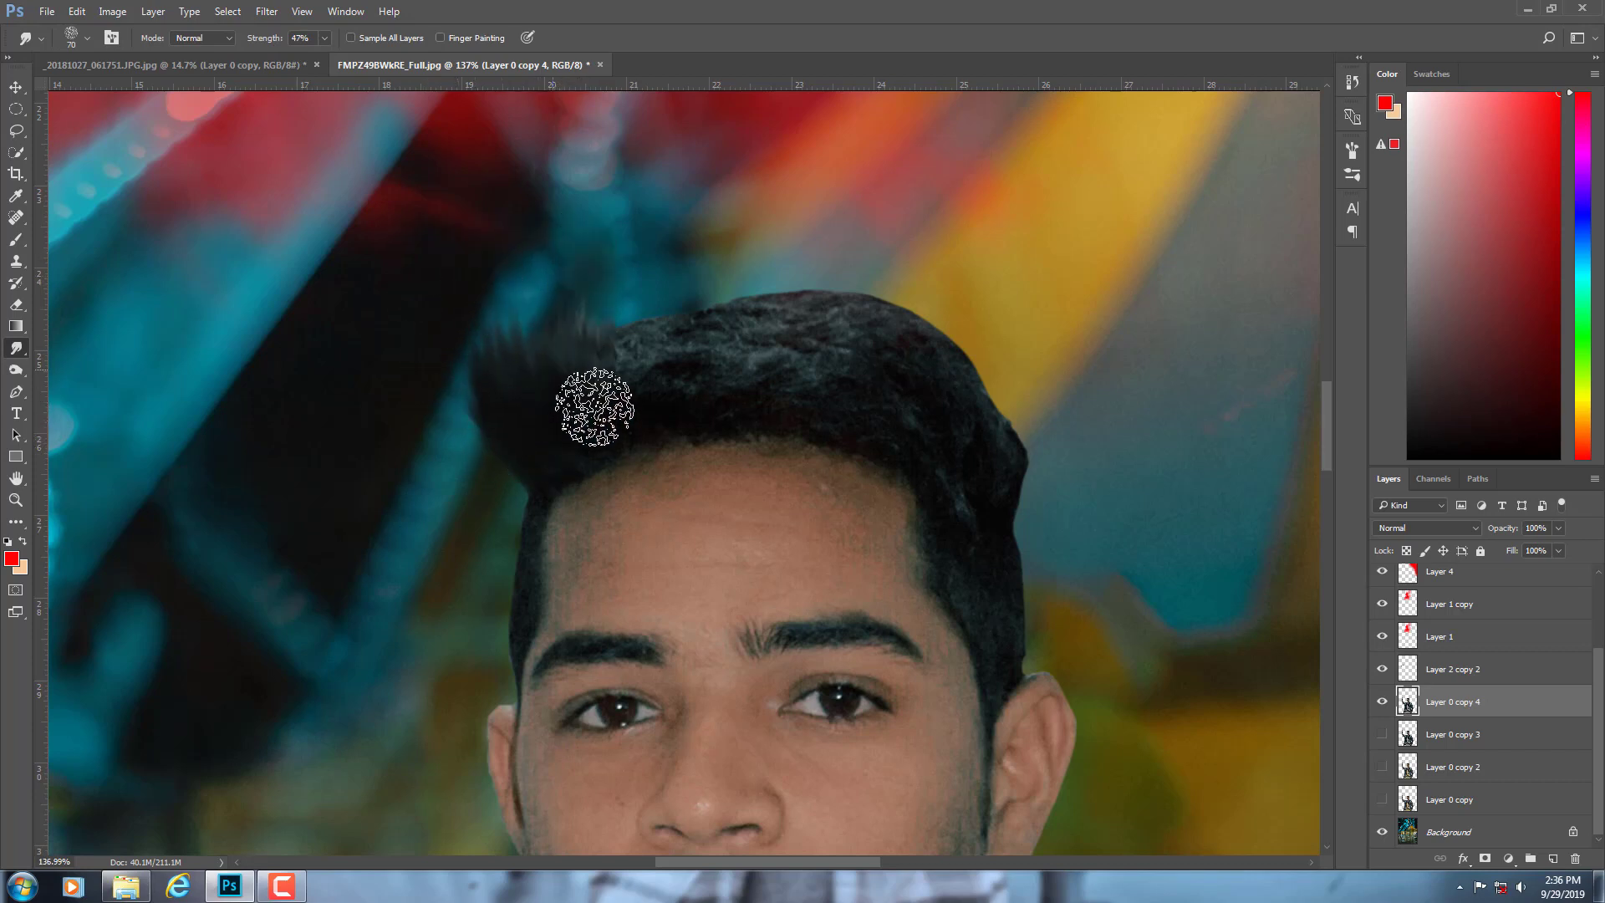
pyautogui.moveTo(539, 353); pyautogui.dragTo(579, 246)
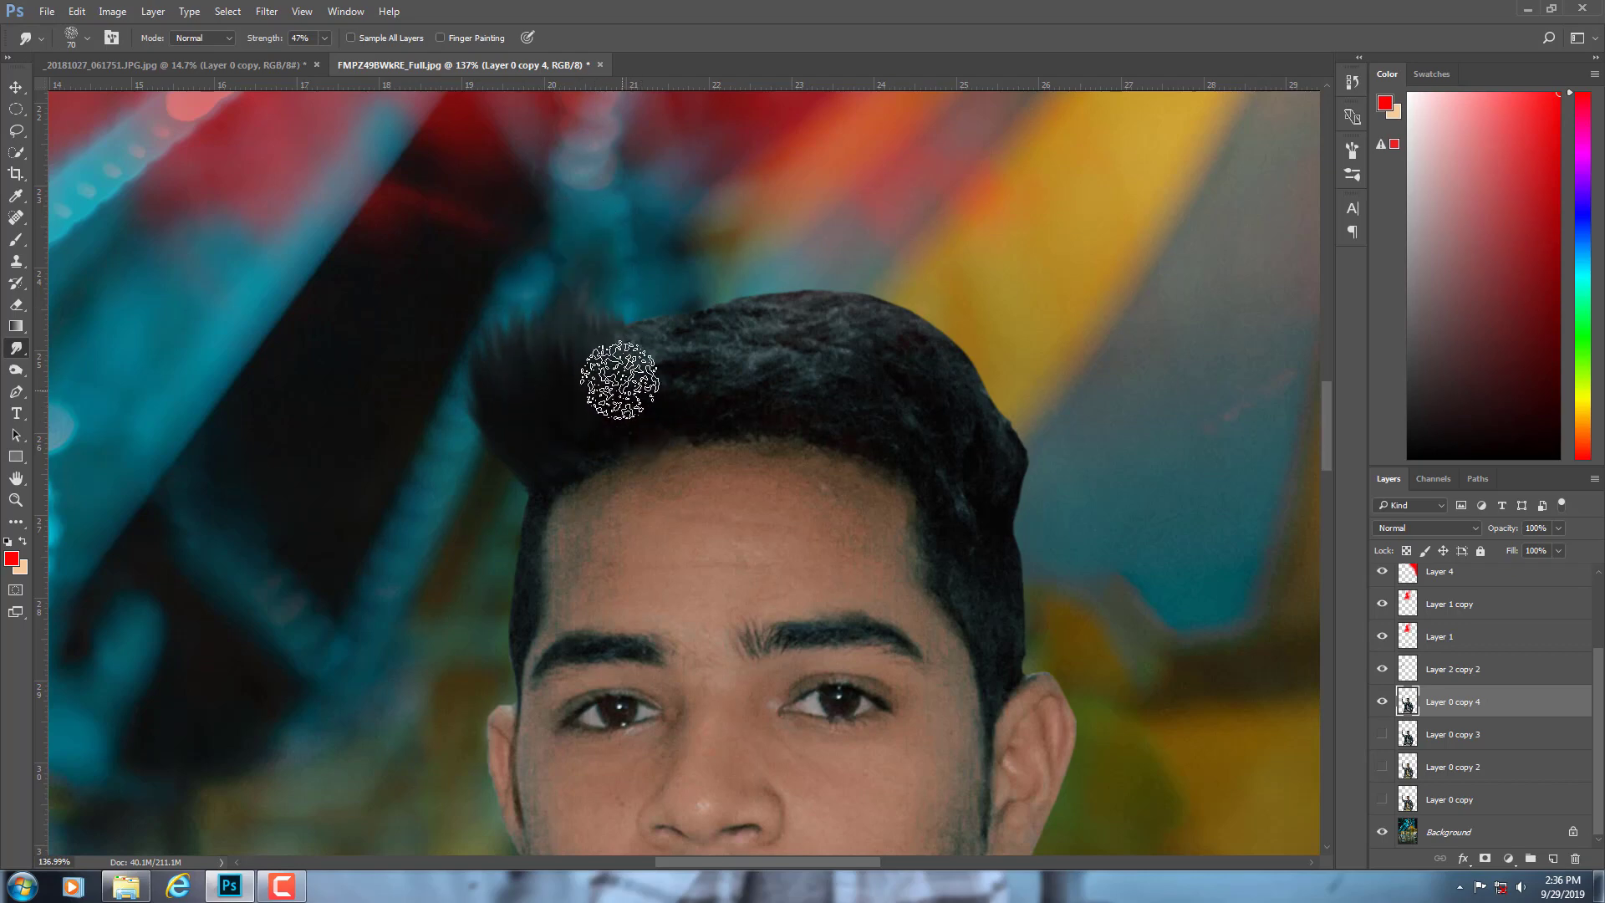
pyautogui.moveTo(618, 372); pyautogui.dragTo(647, 249)
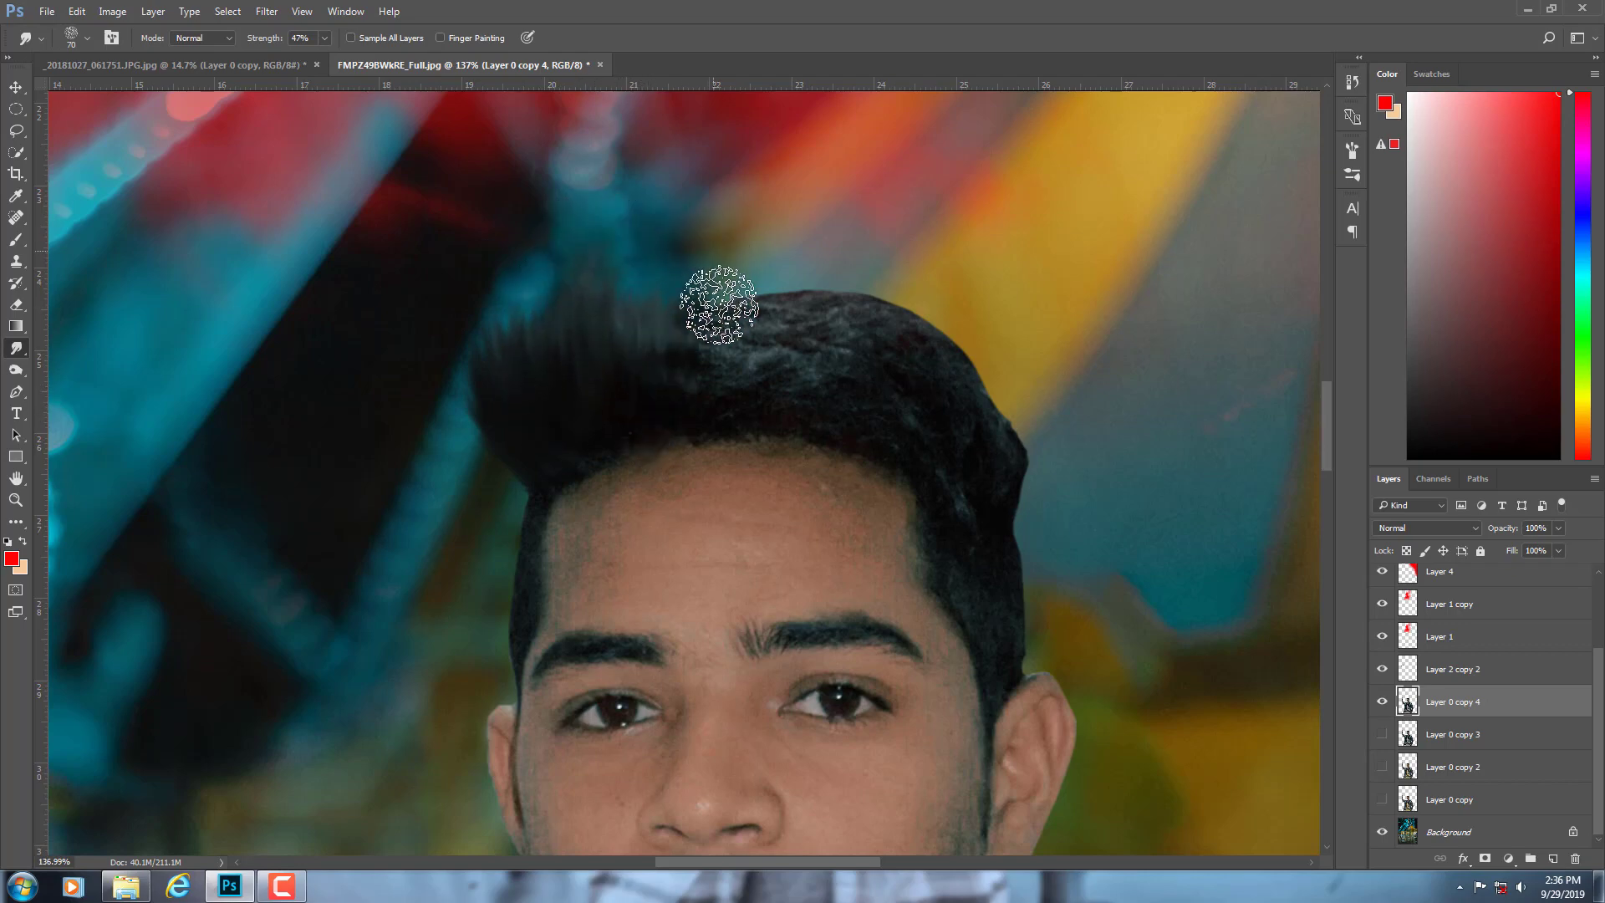
pyautogui.keyDown('alt'); pyautogui.scroll(-3, 716, 304); pyautogui.keyUp('alt')
pyautogui.keyDown('alt'); pyautogui.scroll(-3, 809, 331); pyautogui.keyUp('alt')
pyautogui.keyDown('alt'); pyautogui.scroll(2, 848, 340); pyautogui.keyUp('alt')
pyautogui.keyDown('alt'); pyautogui.scroll(5, 848, 340); pyautogui.keyUp('alt')
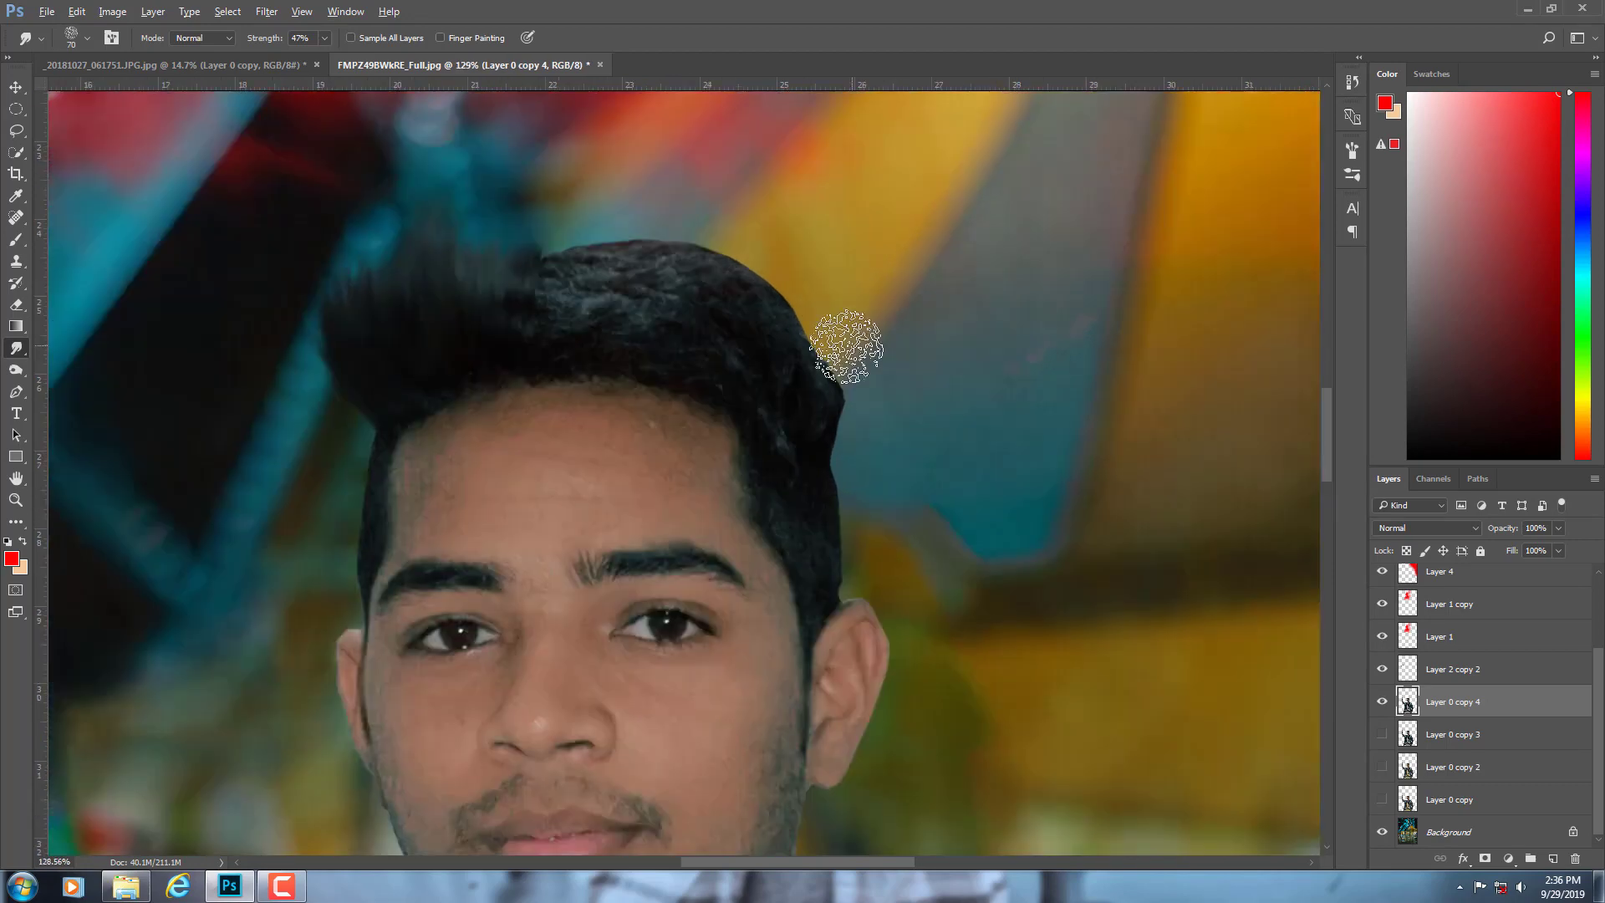
# - Turn the smooth top of the hair into spiky upward strands and raise the left part
pyautogui.moveTo(848, 340)
pyautogui.mouseDown()
pyautogui.moveTo(795, 401)
pyautogui.moveTo(808, 415)
pyautogui.moveTo(769, 243)
pyautogui.mouseUp()
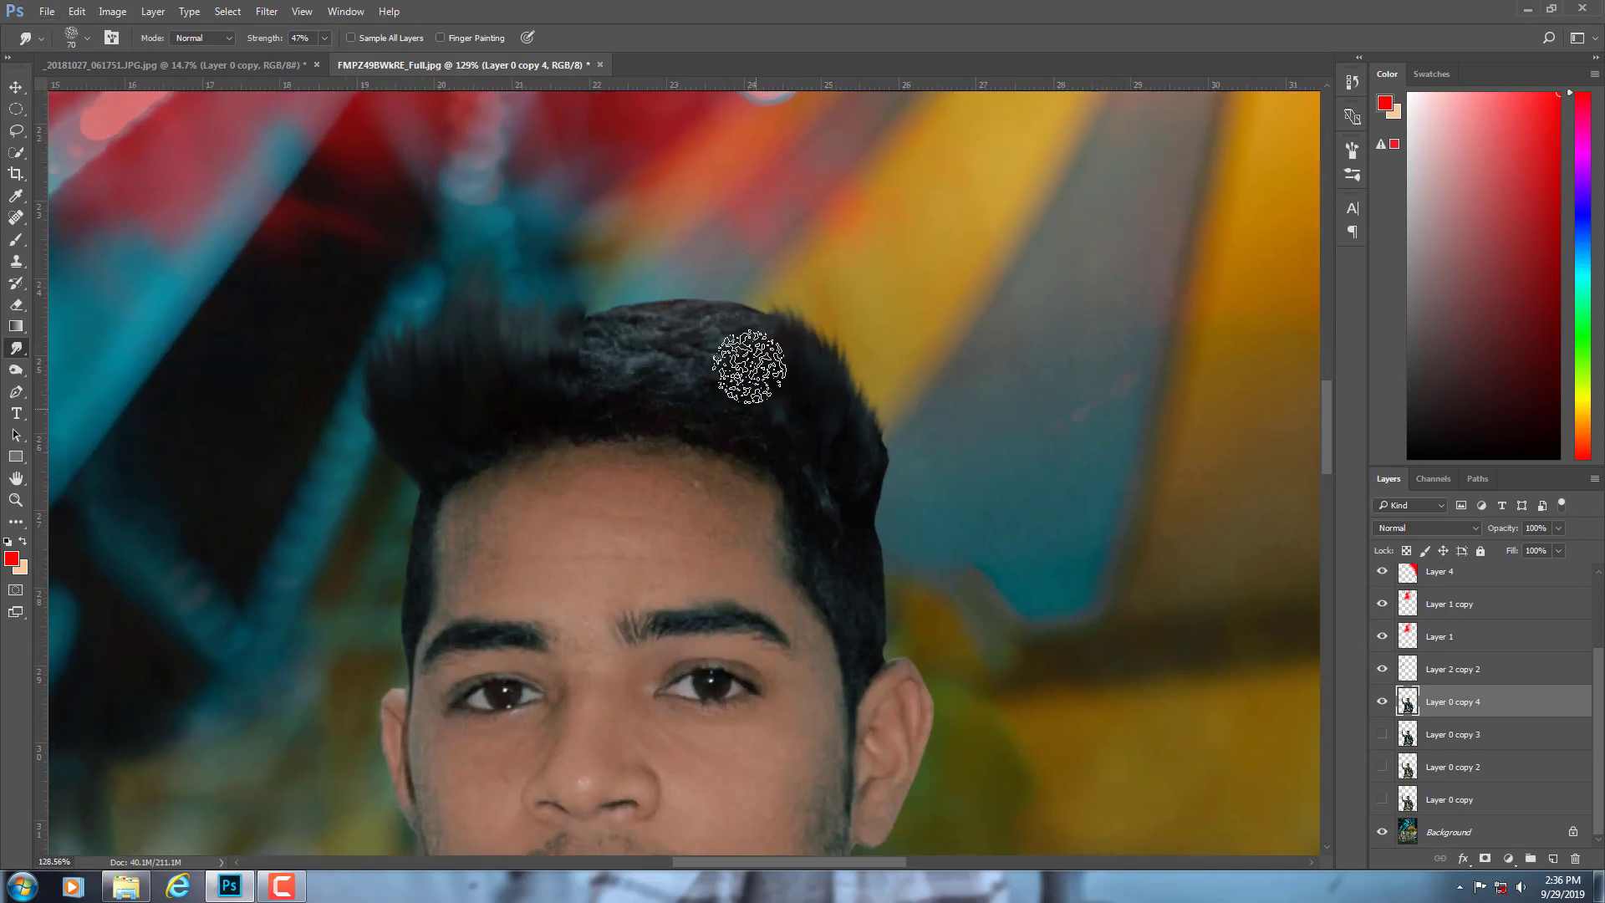
pyautogui.moveTo(745, 365); pyautogui.dragTo(719, 254)
pyautogui.moveTo(718, 402); pyautogui.dragTo(655, 225)
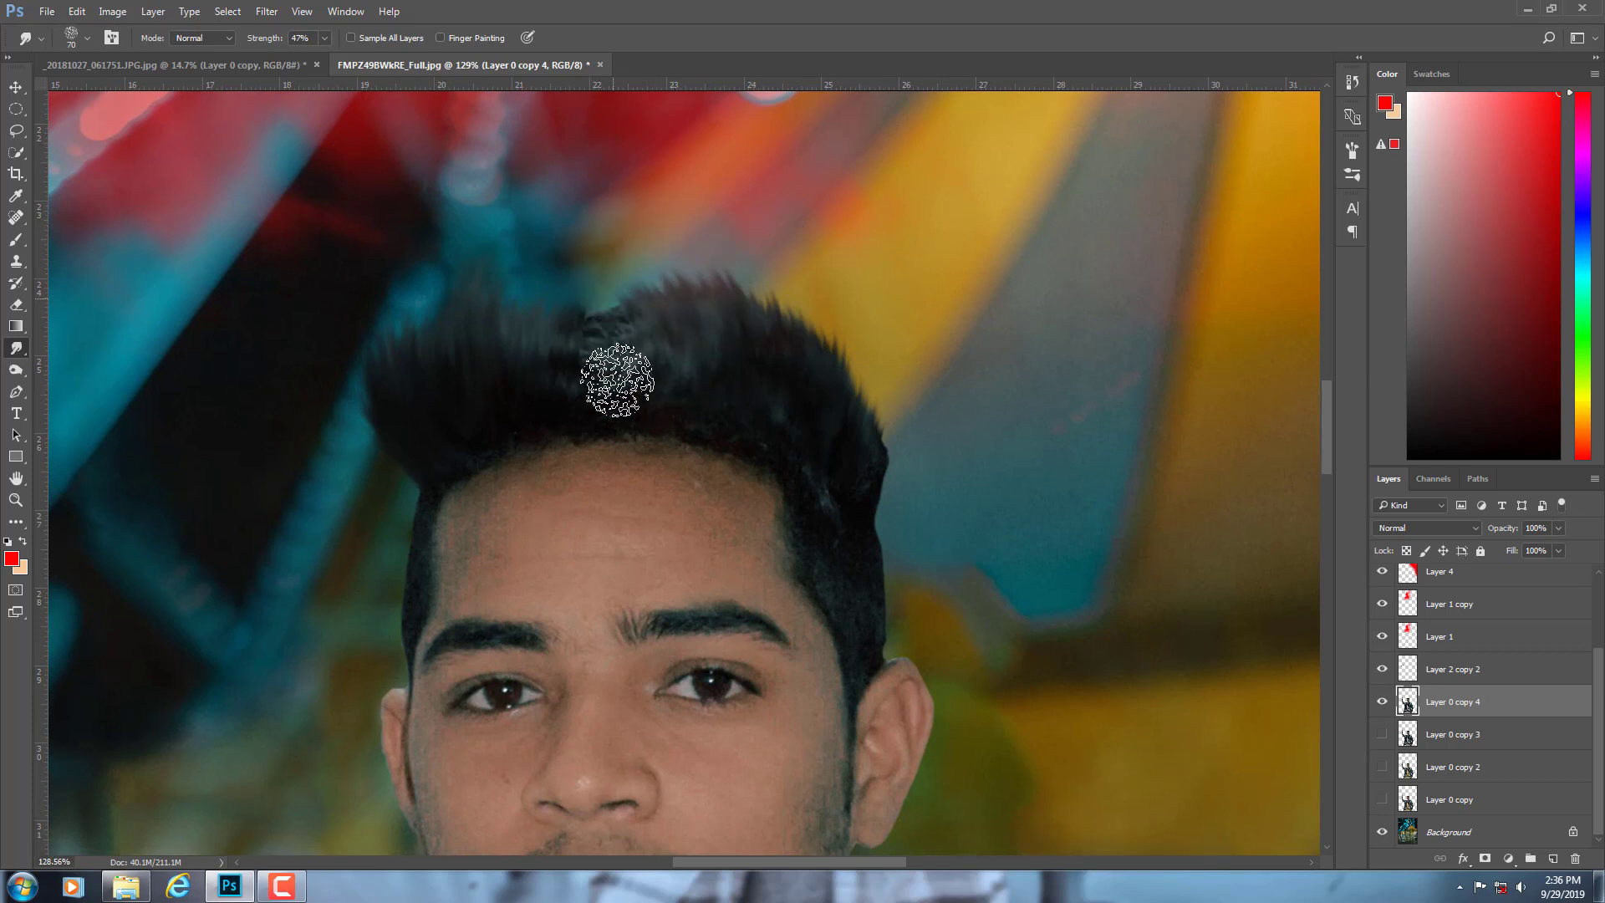
pyautogui.moveTo(616, 376); pyautogui.dragTo(574, 248)
pyautogui.moveTo(618, 324); pyautogui.dragTo(559, 230)
pyautogui.moveTo(535, 367)
pyautogui.mouseDown()
pyautogui.moveTo(566, 251)
pyautogui.moveTo(567, 286)
pyautogui.mouseUp()
pyautogui.moveTo(444, 443); pyautogui.dragTo(330, 315)
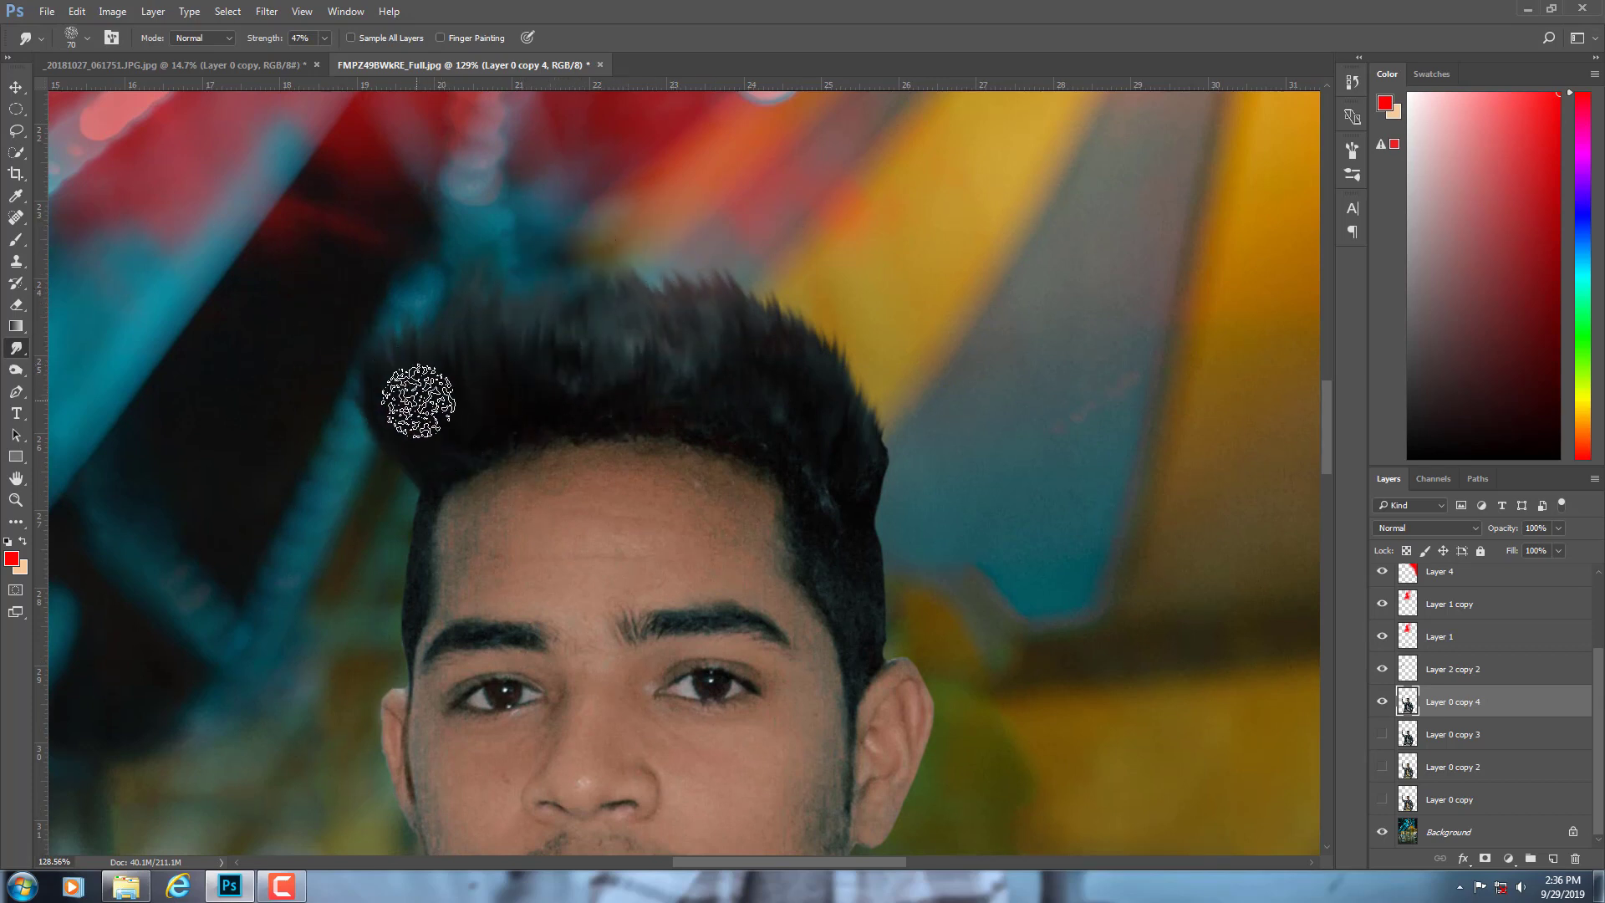
pyautogui.moveTo(416, 401); pyautogui.dragTo(418, 258)
# - Push the hair-top strands further upward, including the right side of the hair
pyautogui.moveTo(444, 360); pyautogui.dragTo(524, 228)
pyautogui.moveTo(506, 371); pyautogui.dragTo(569, 268)
pyautogui.moveTo(543, 352); pyautogui.dragTo(620, 233)
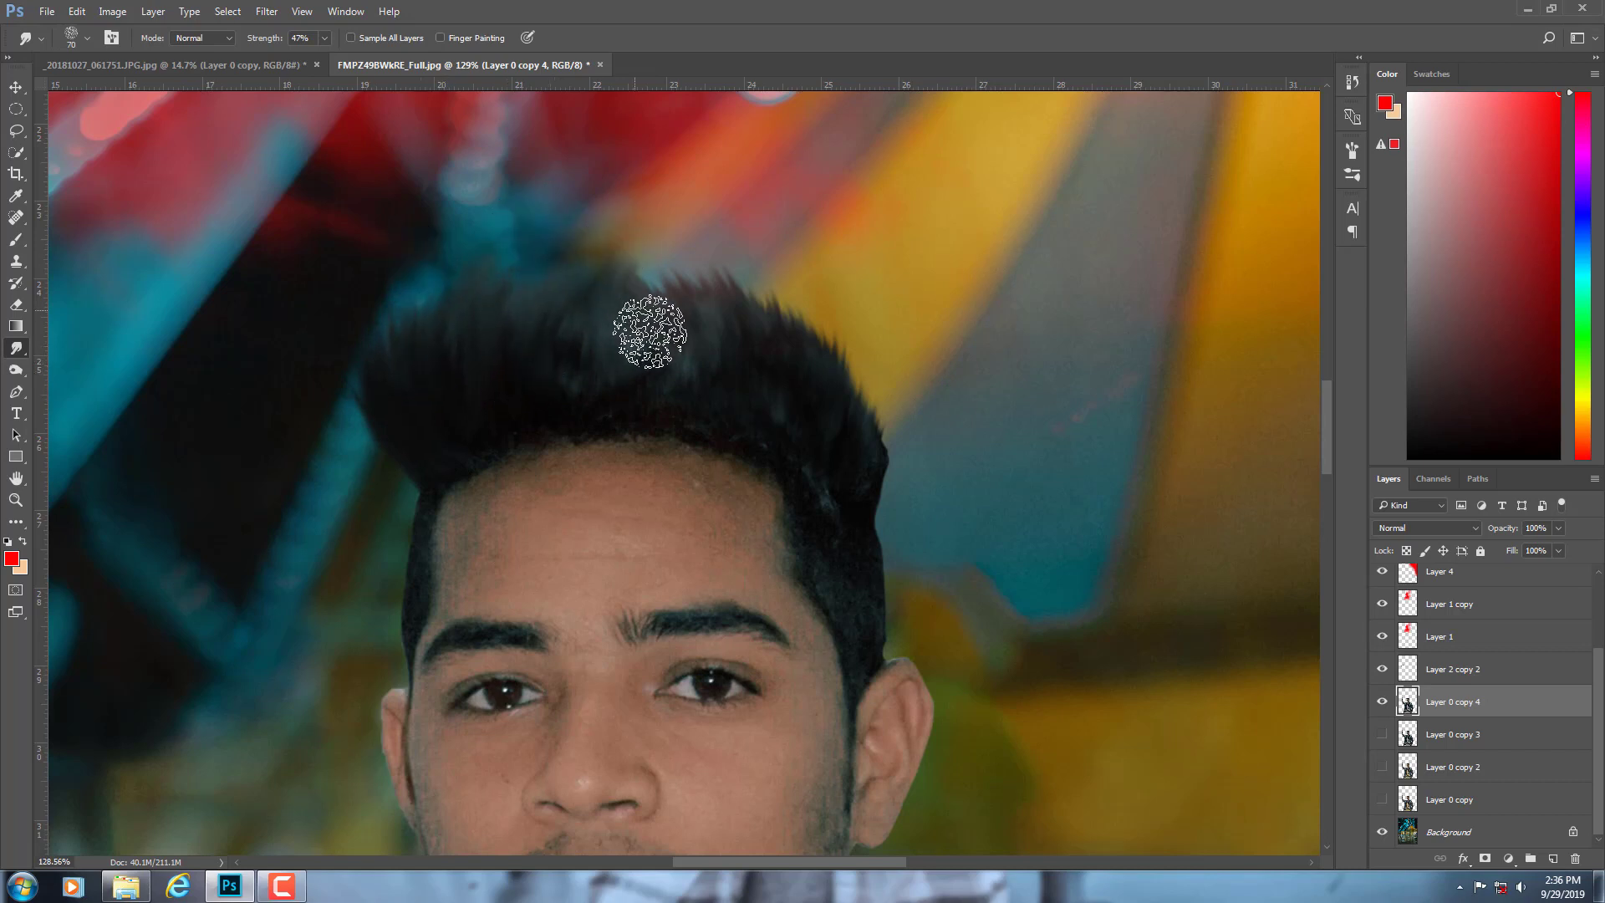
pyautogui.moveTo(649, 332); pyautogui.dragTo(612, 207)
pyautogui.moveTo(691, 354); pyautogui.dragTo(658, 248)
pyautogui.moveTo(853, 466)
pyautogui.mouseDown()
pyautogui.moveTo(836, 298)
pyautogui.moveTo(857, 283)
pyautogui.mouseUp()
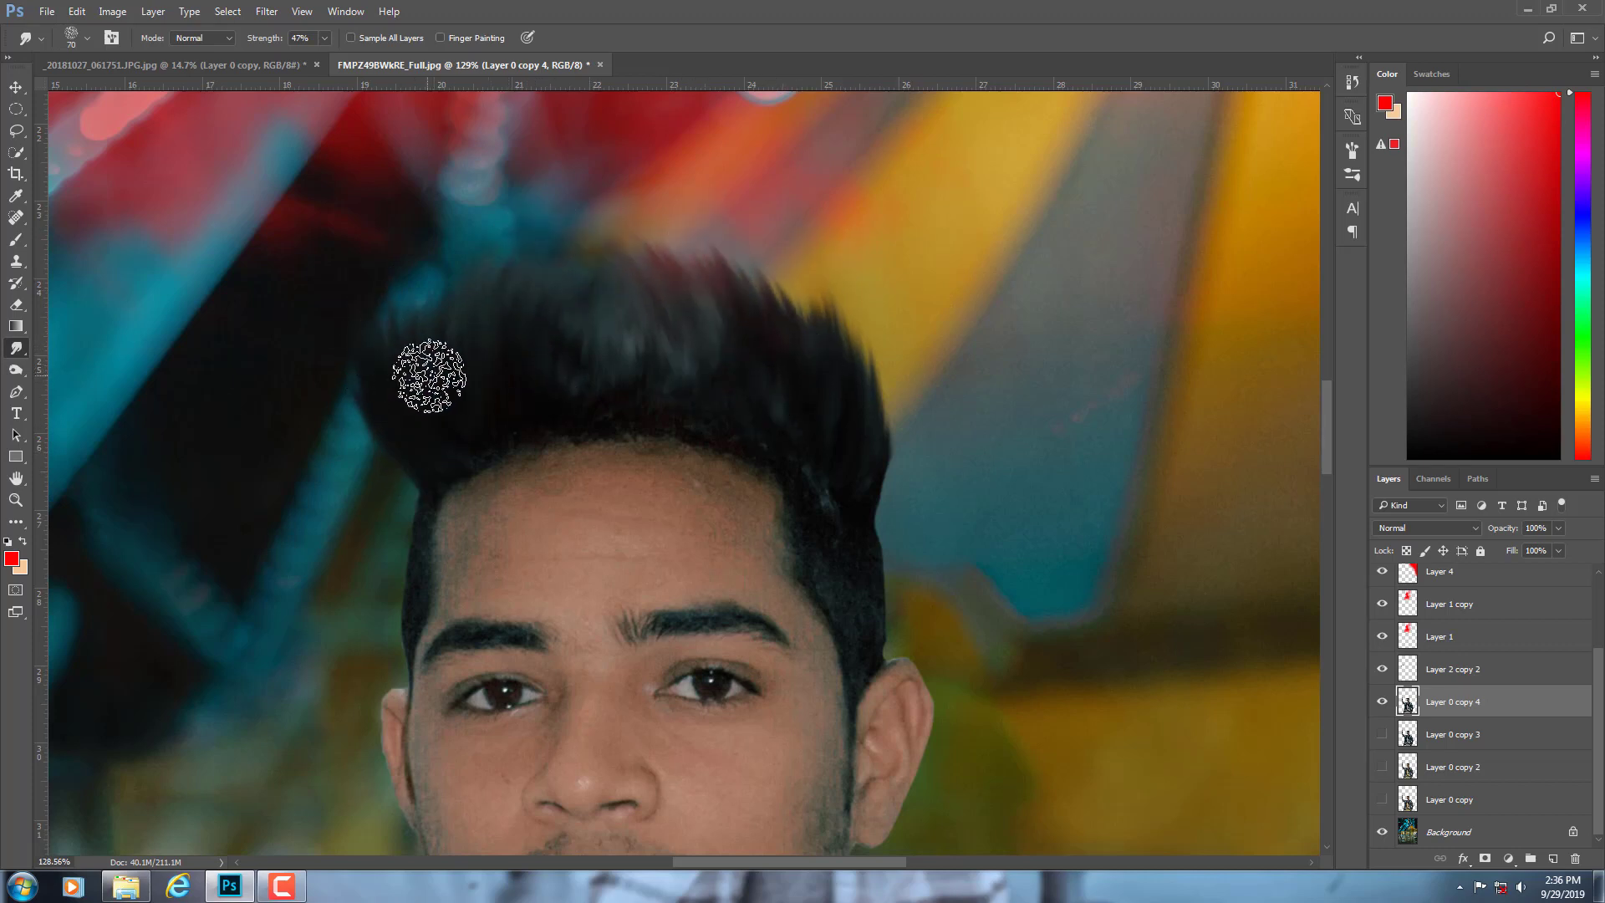
# - Fit the image on screen, then push the hair top higher and round it off
pyautogui.hotkey('ctrl', '0')
pyautogui.scroll(2, 772, 351)
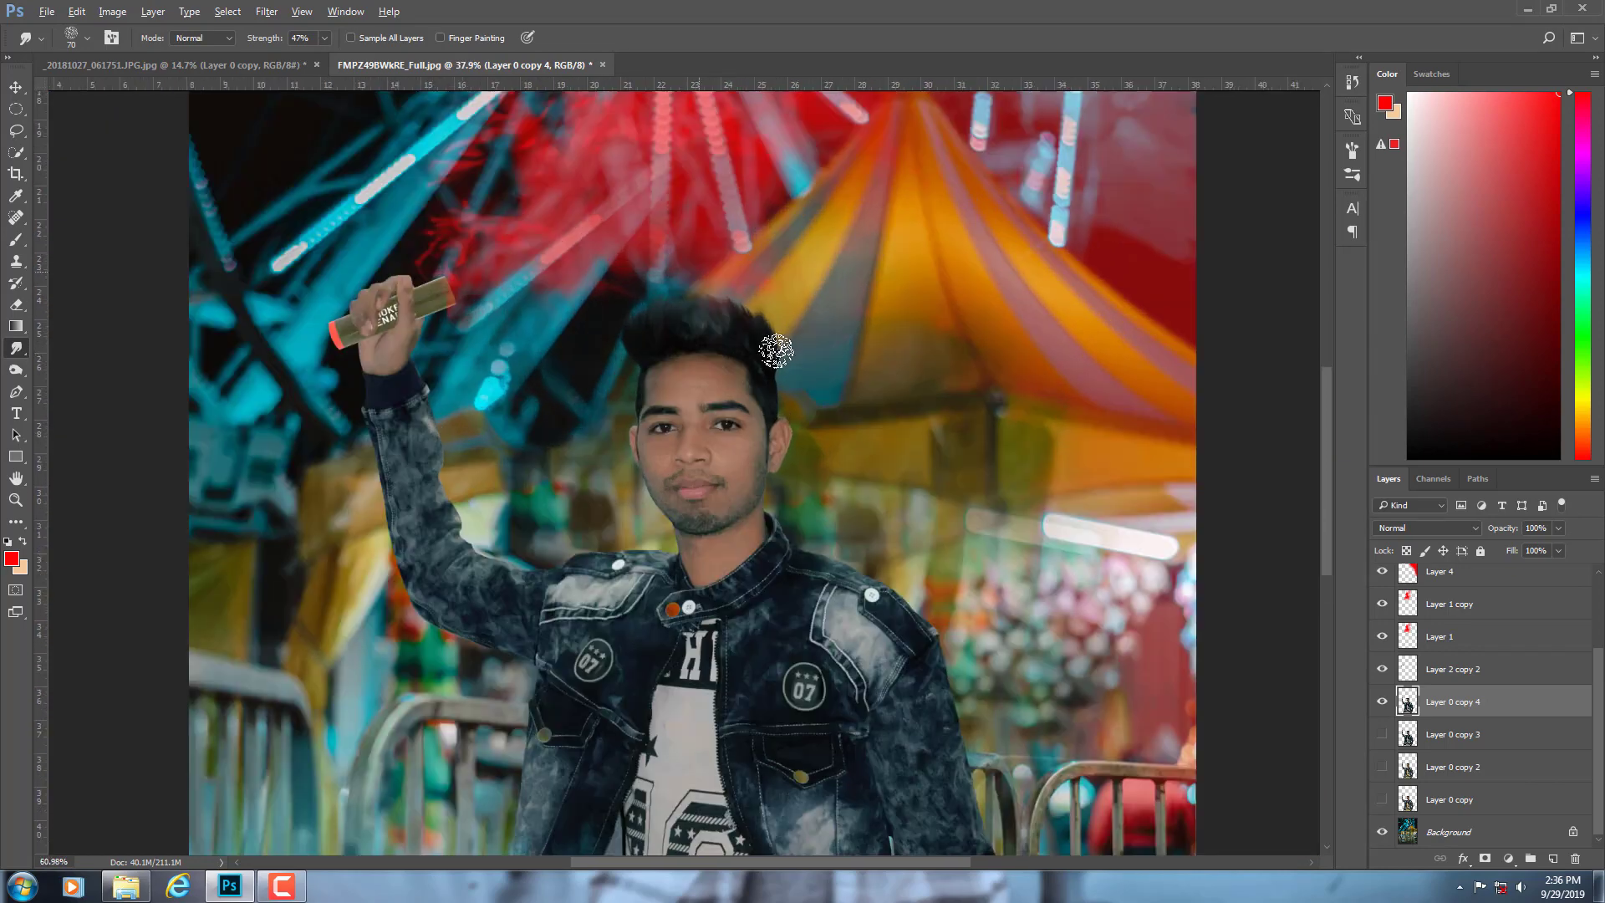
pyautogui.scroll(2, 770, 348)
pyautogui.scroll(2, 770, 348)
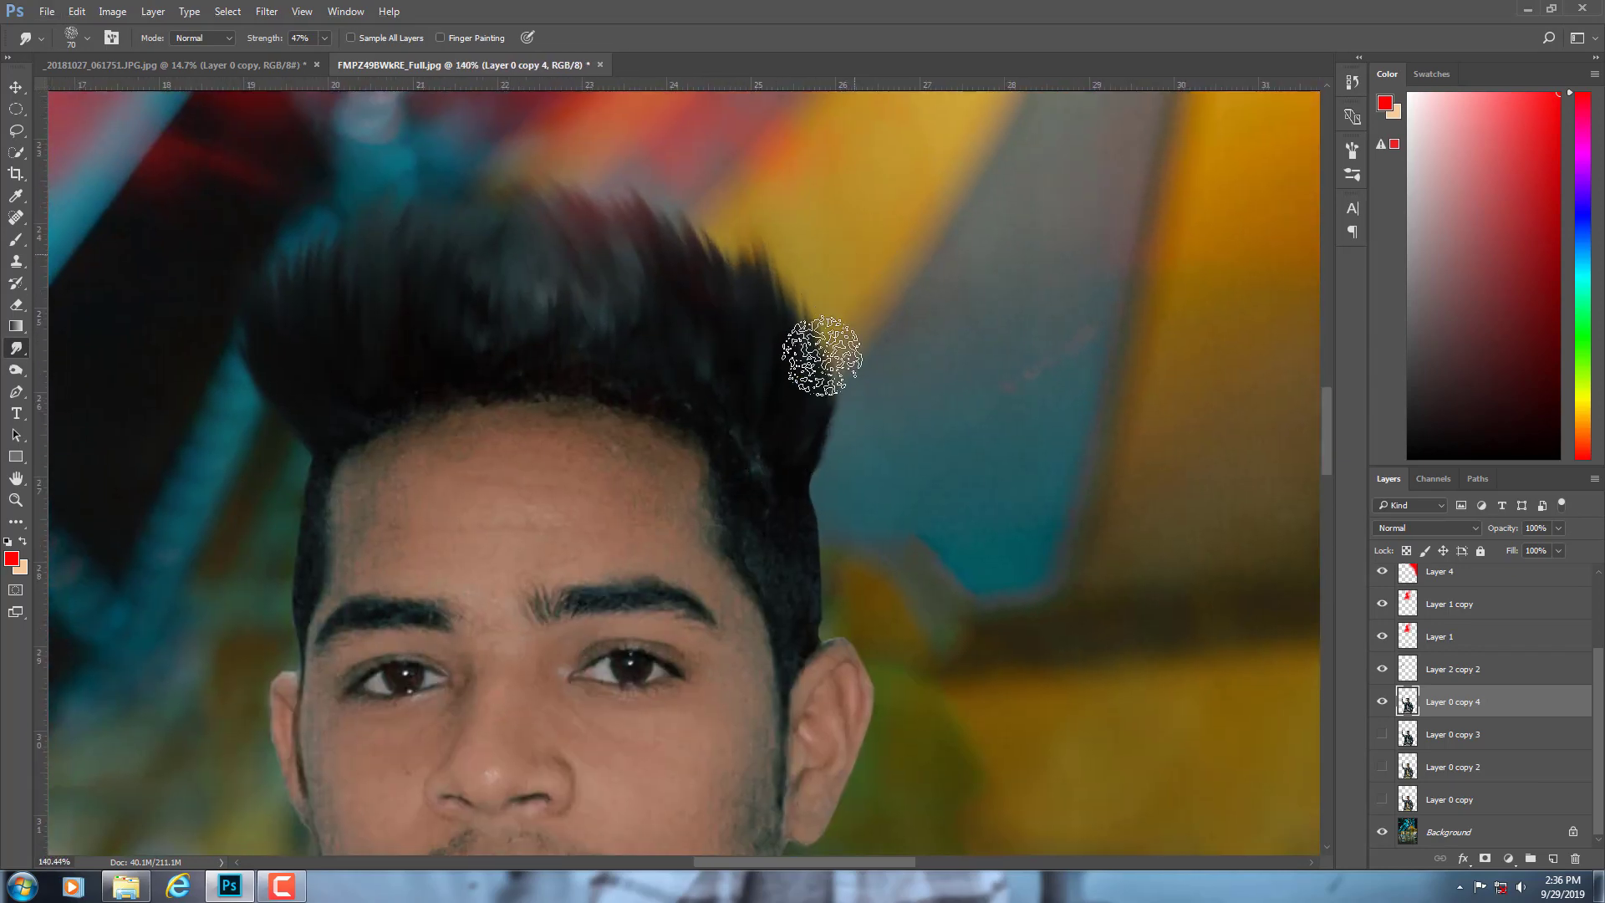
pyautogui.moveTo(324, 381); pyautogui.dragTo(290, 150)
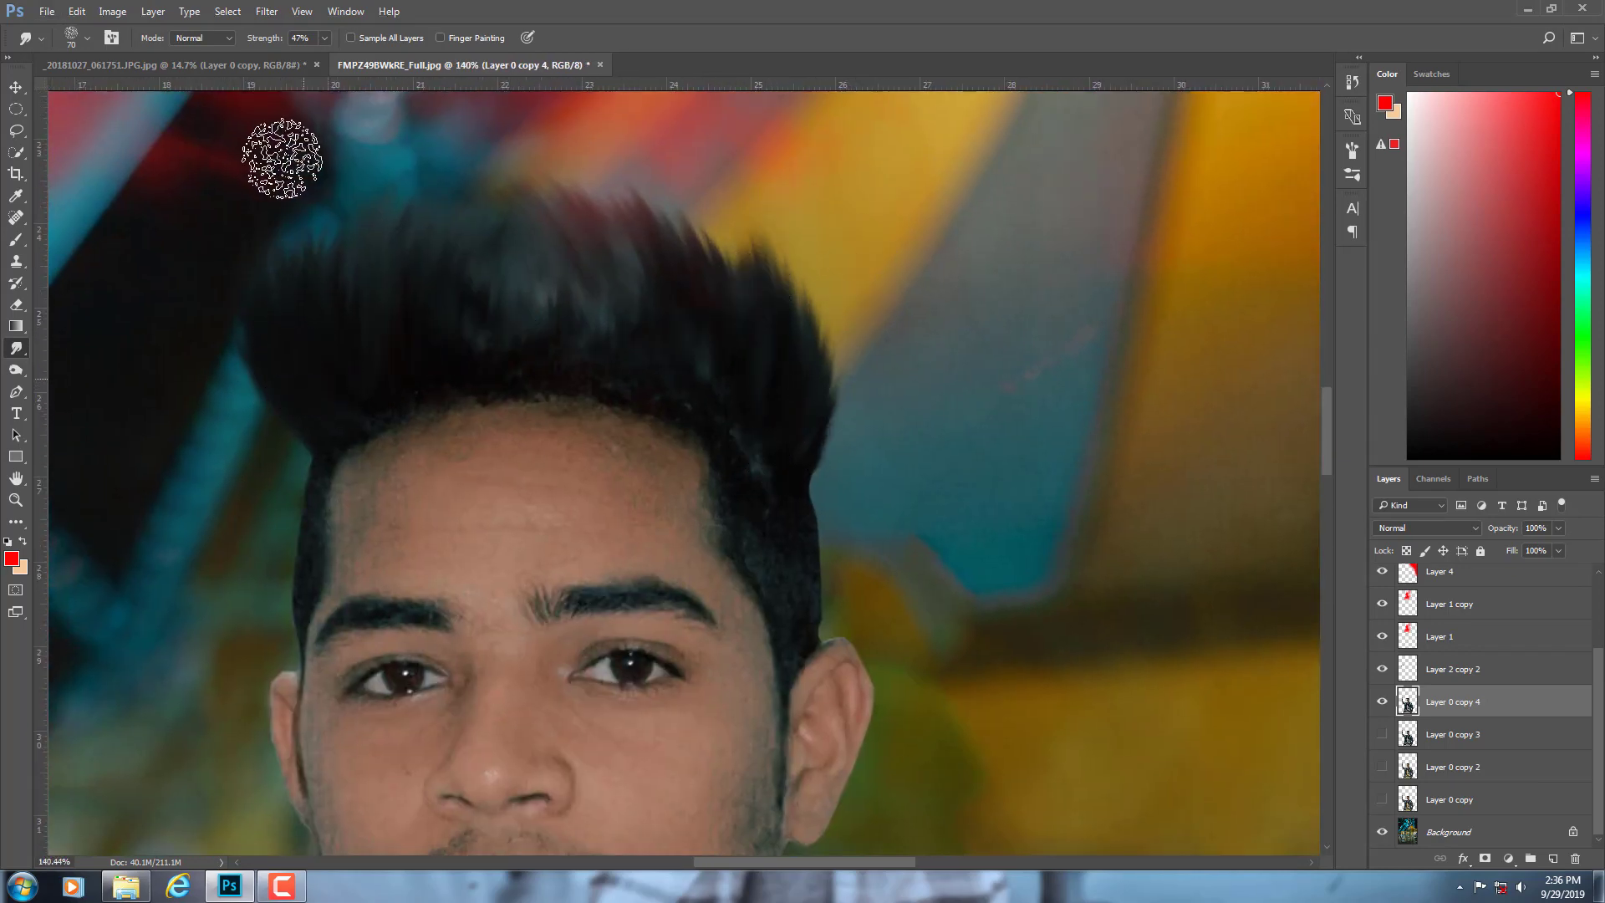
pyautogui.moveTo(392, 328); pyautogui.dragTo(443, 243)
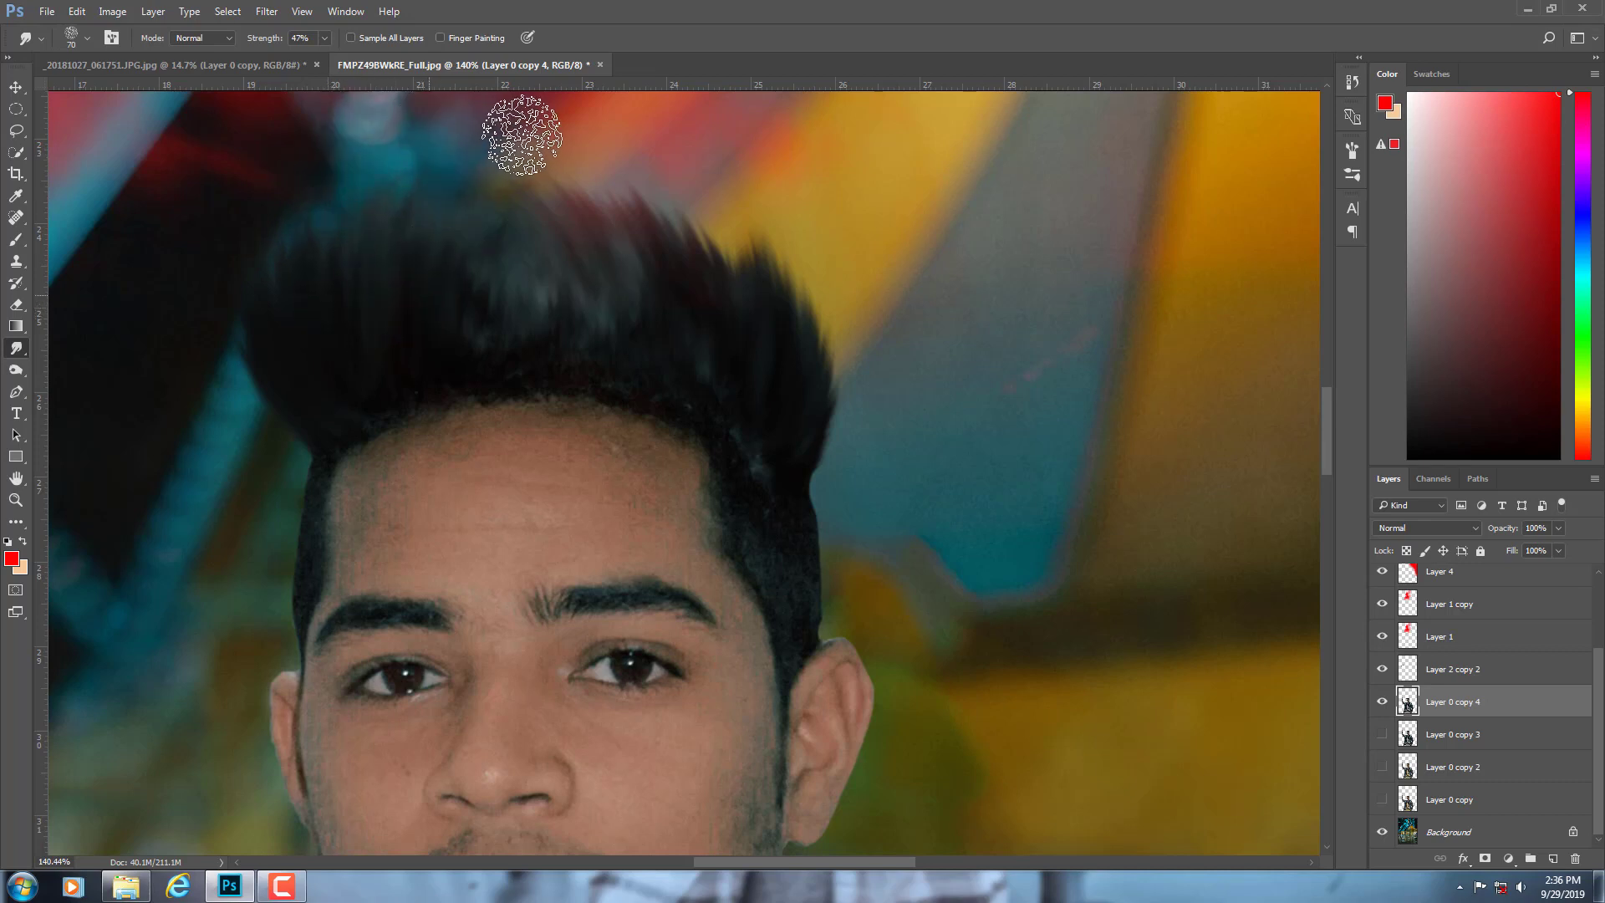
# - Shrink the smudge brush to 42 px and touch up the hairline at the temple
pyautogui.scroll(-1, 763, 433)
pyautogui.rightClick(870, 454)
pyautogui.moveTo(984, 495); pyautogui.dragTo(976, 494)
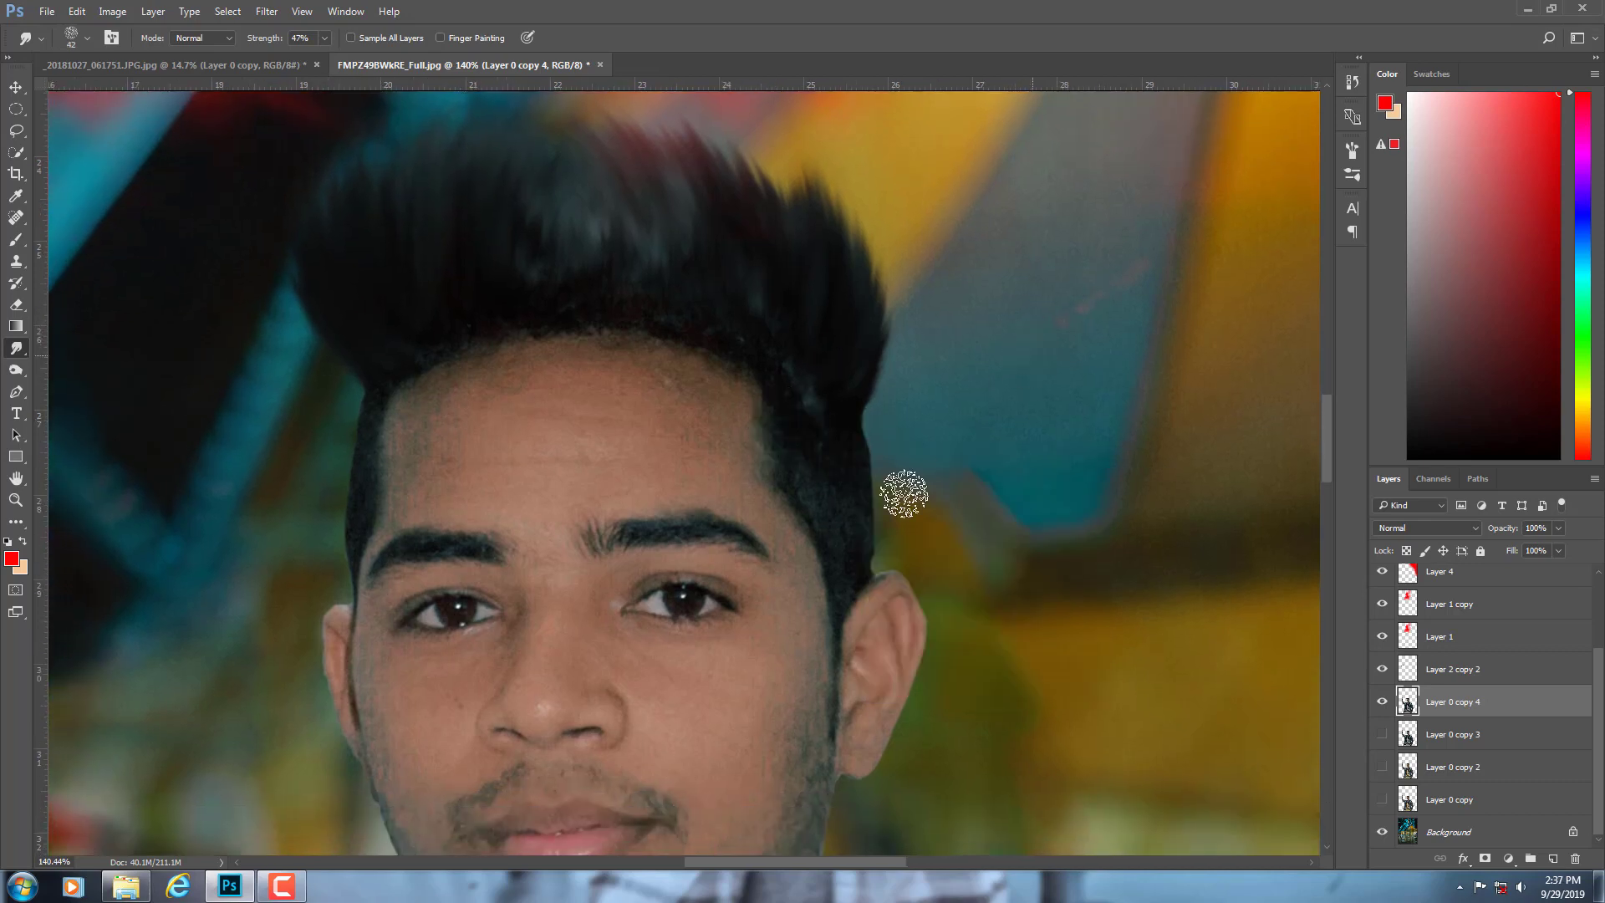
pyautogui.press('Return')
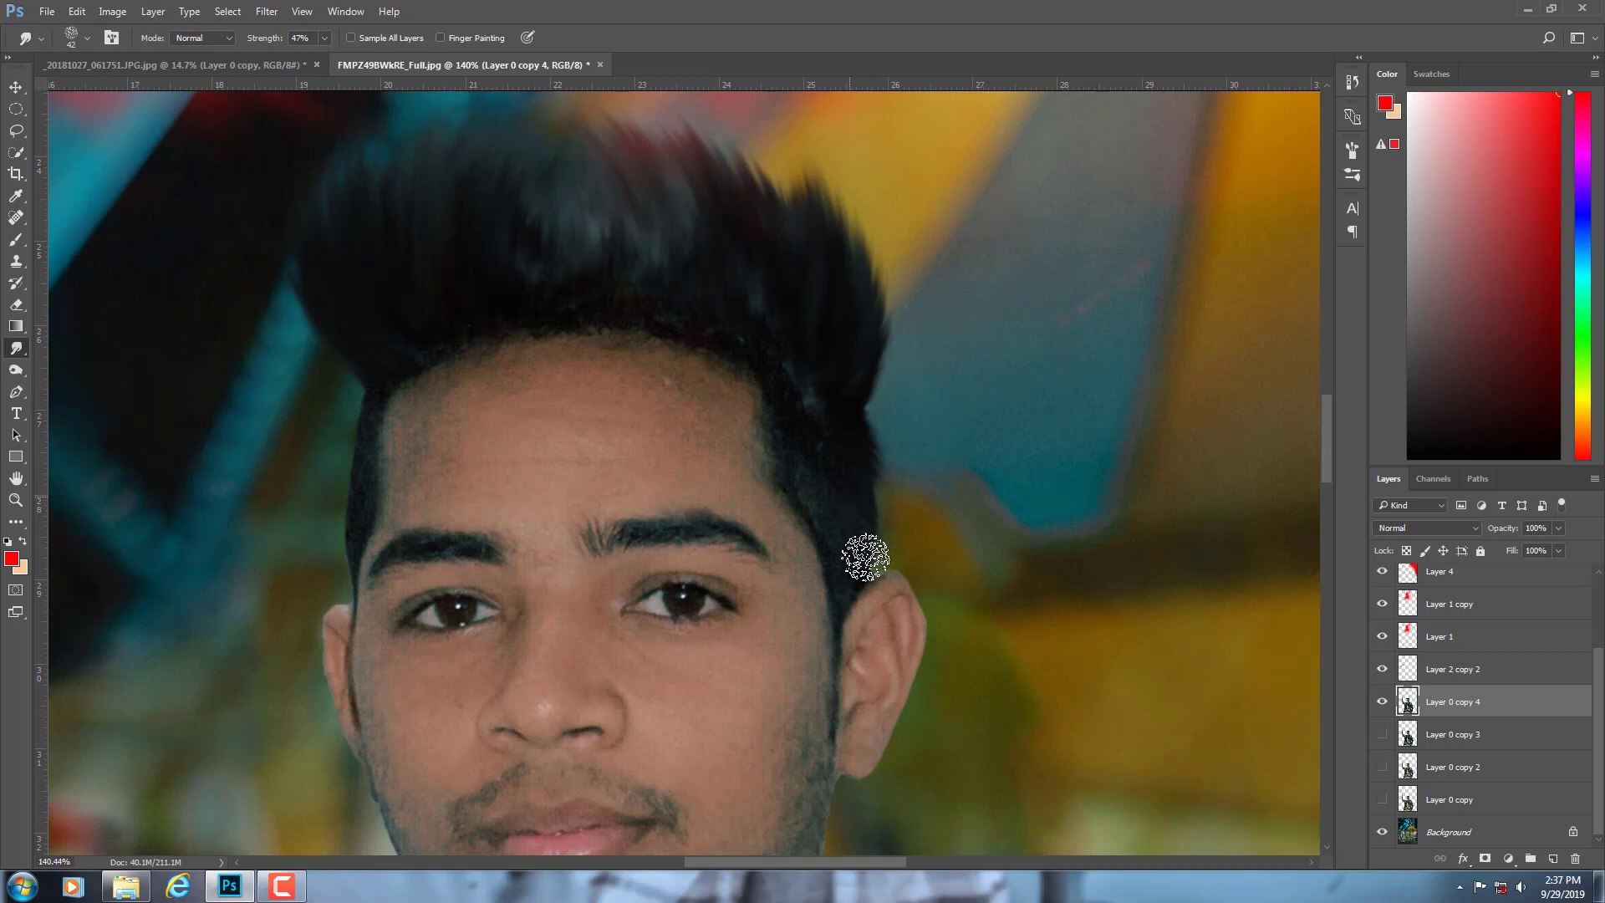
pyautogui.hscroll(-5, 902, 448)
pyautogui.moveTo(584, 443)
pyautogui.mouseDown()
pyautogui.moveTo(526, 519)
pyautogui.moveTo(588, 465)
pyautogui.moveTo(551, 544)
pyautogui.mouseUp()
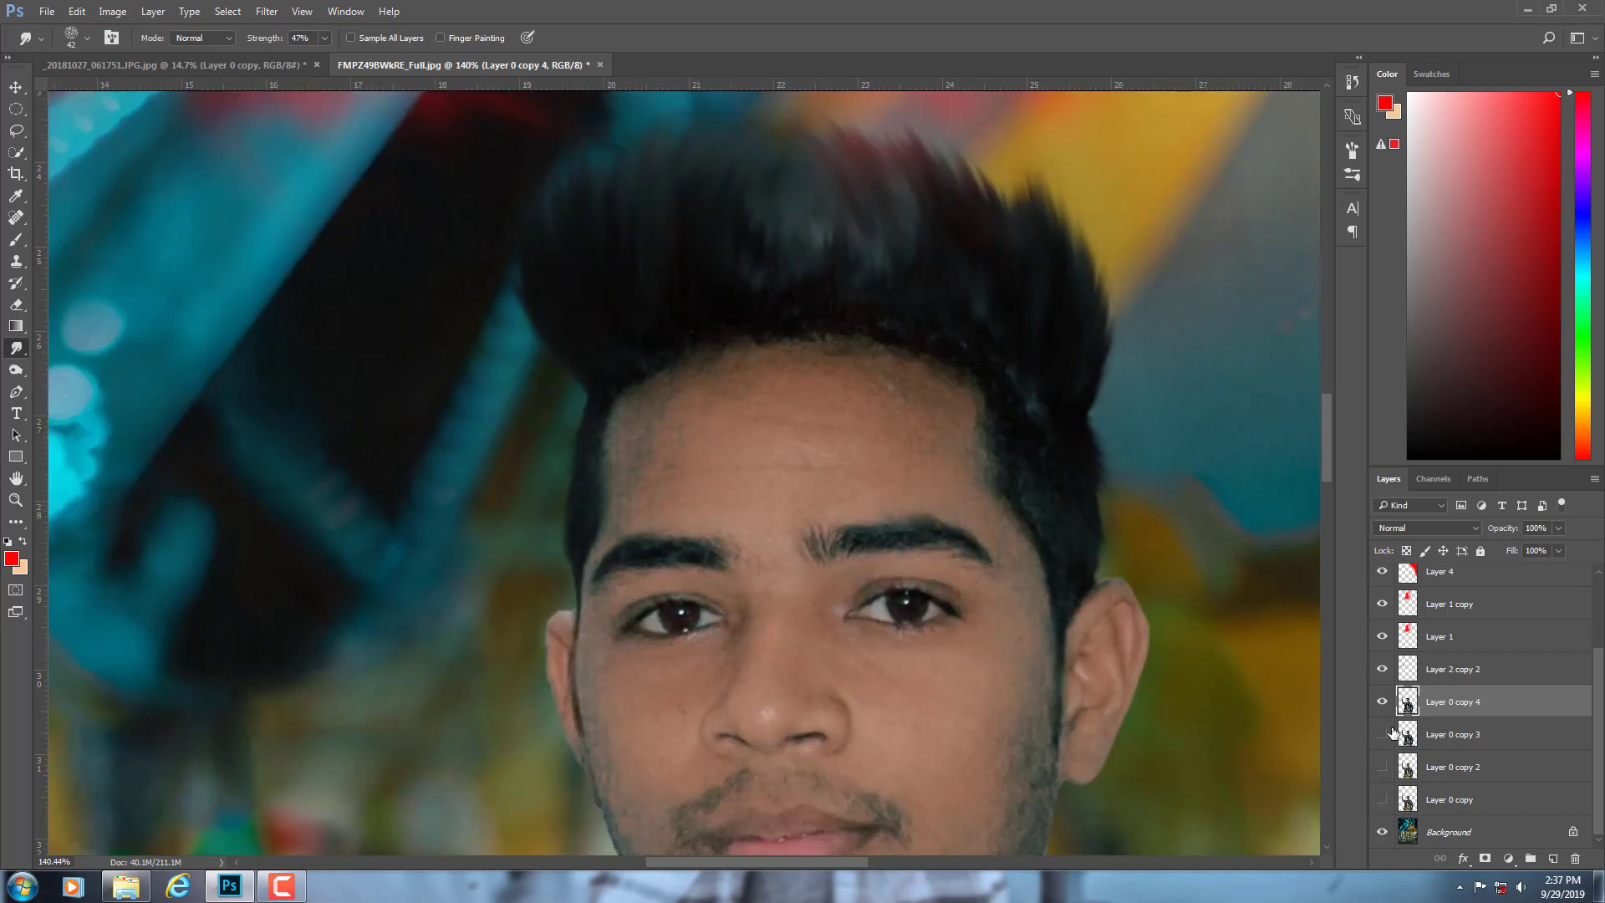
# - Hide and re-show Layer 0 copy 4 to compare the smudged hair, then zoom around the composite
pyautogui.click(1382, 701)
pyautogui.click(1382, 701)
pyautogui.scroll(-3, 947, 544)
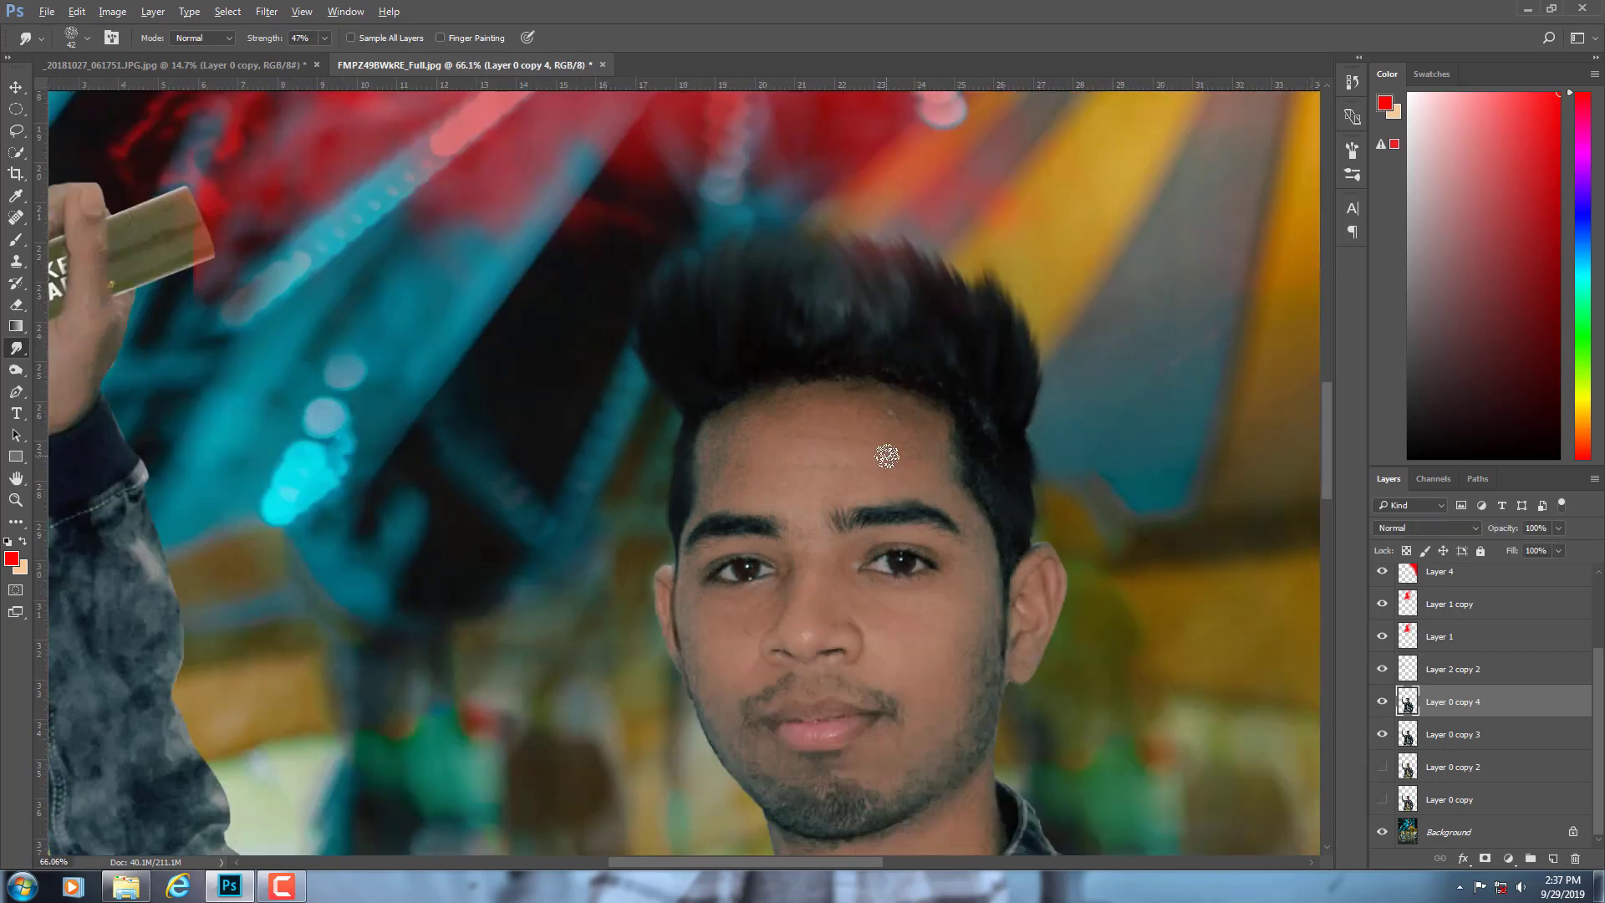
pyautogui.scroll(-2, 887, 455)
pyautogui.scroll(-2, 887, 456)
pyautogui.scroll(-2, 869, 502)
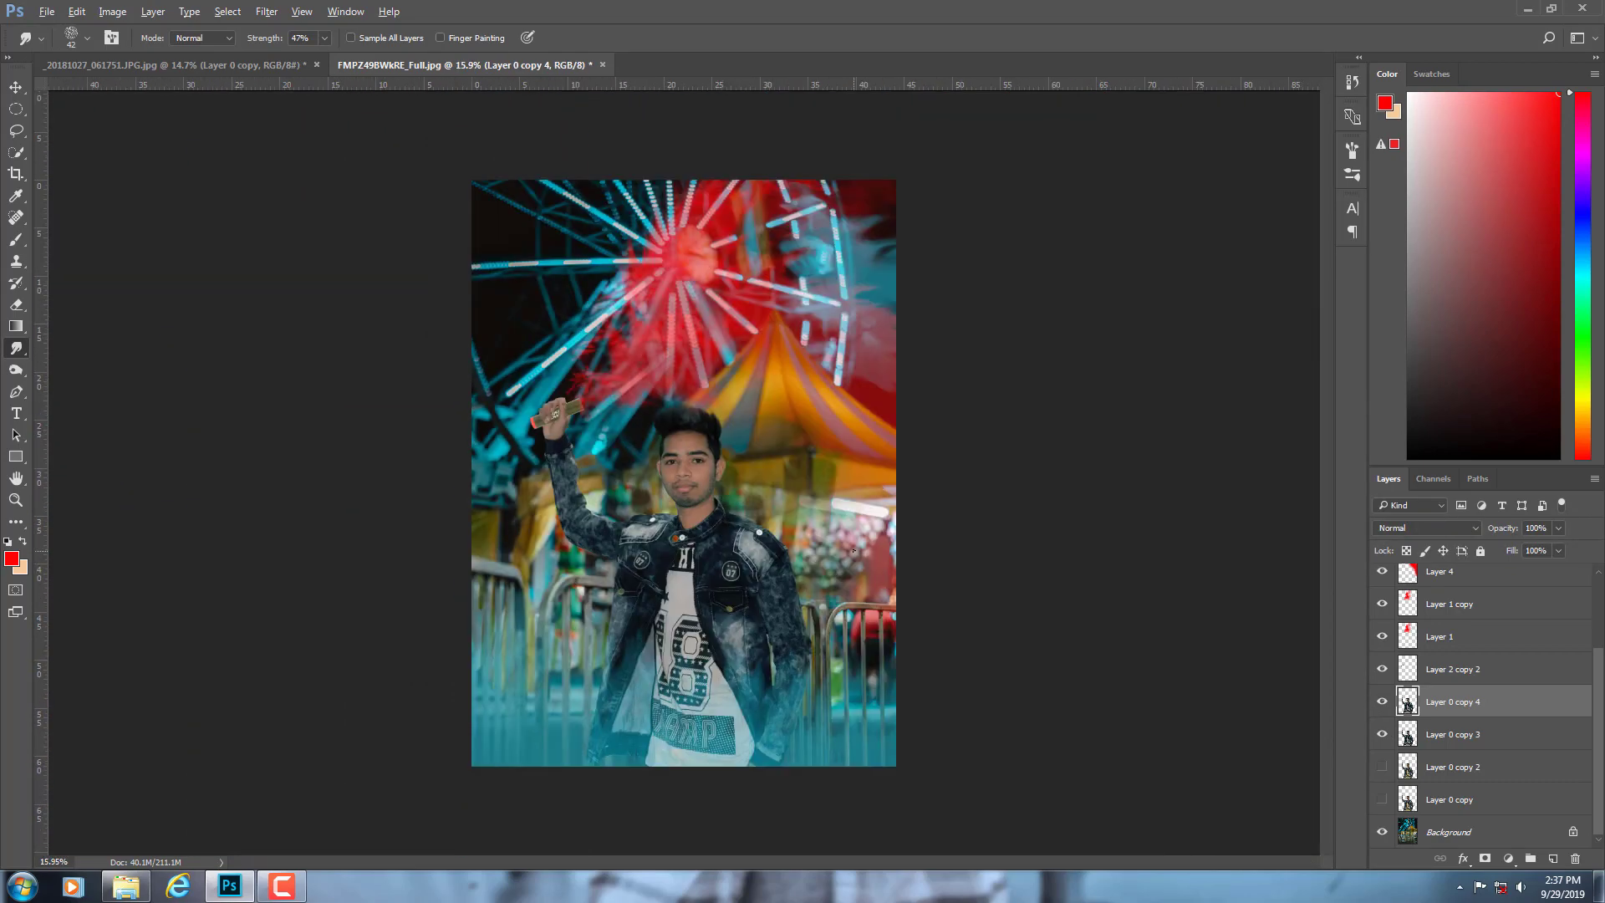
pyautogui.scroll(1, 735, 518)
pyautogui.scroll(3, 717, 497)
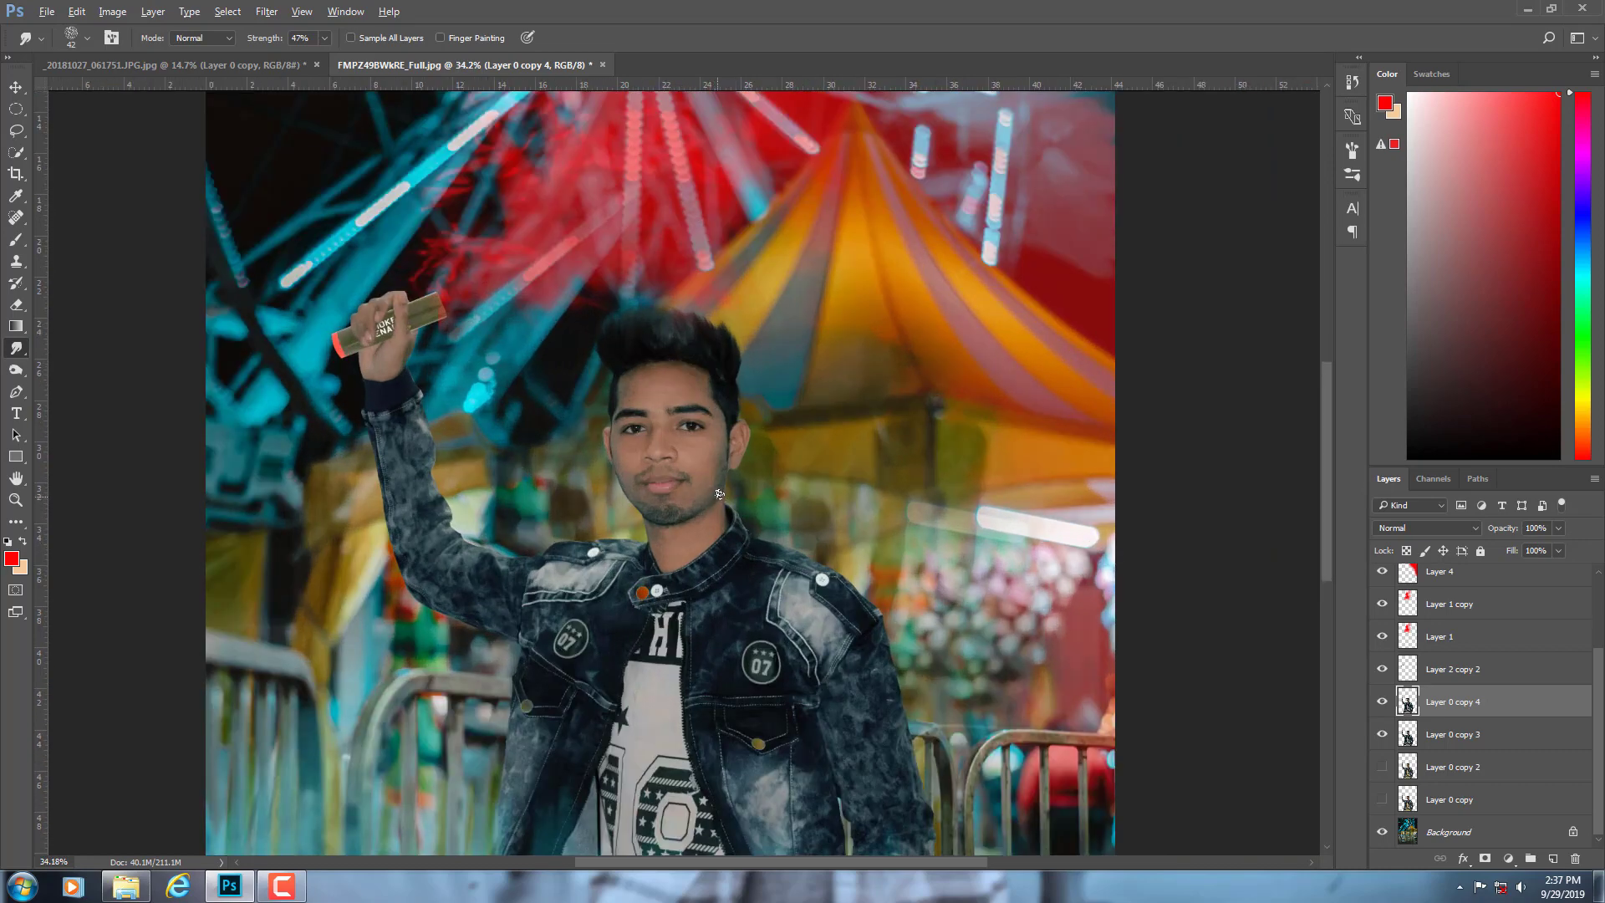
pyautogui.scroll(-2, 722, 475)
pyautogui.scroll(-2, 718, 471)
pyautogui.scroll(-1, 714, 466)
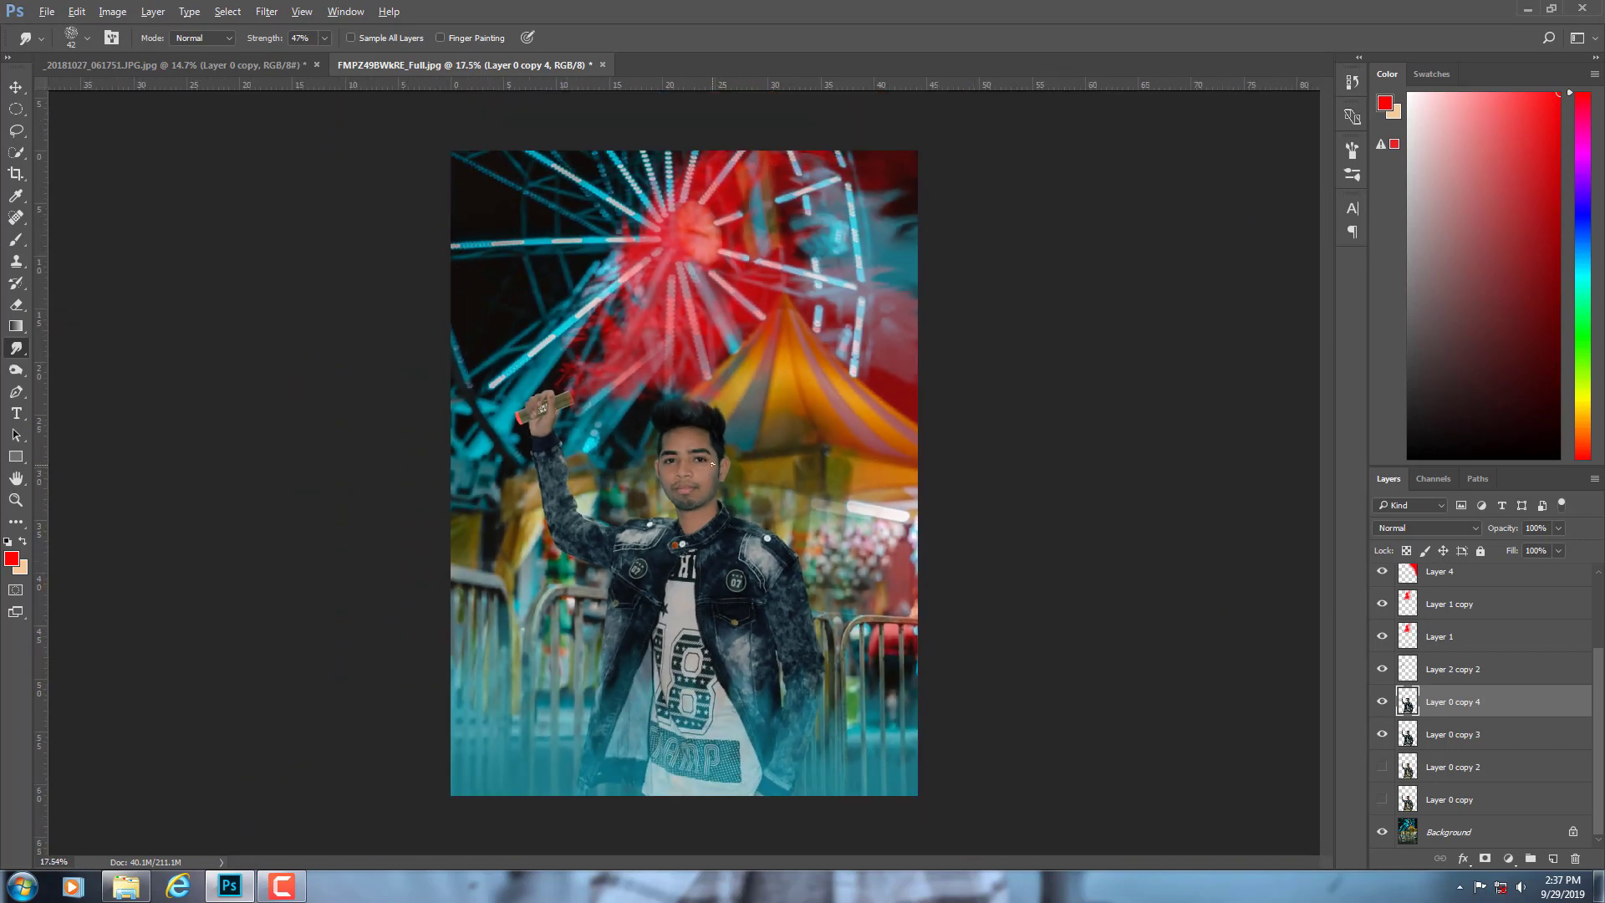
pyautogui.scroll(1, 712, 464)
pyautogui.scroll(-1, 712, 464)
pyautogui.scroll(3, 1510, 709)
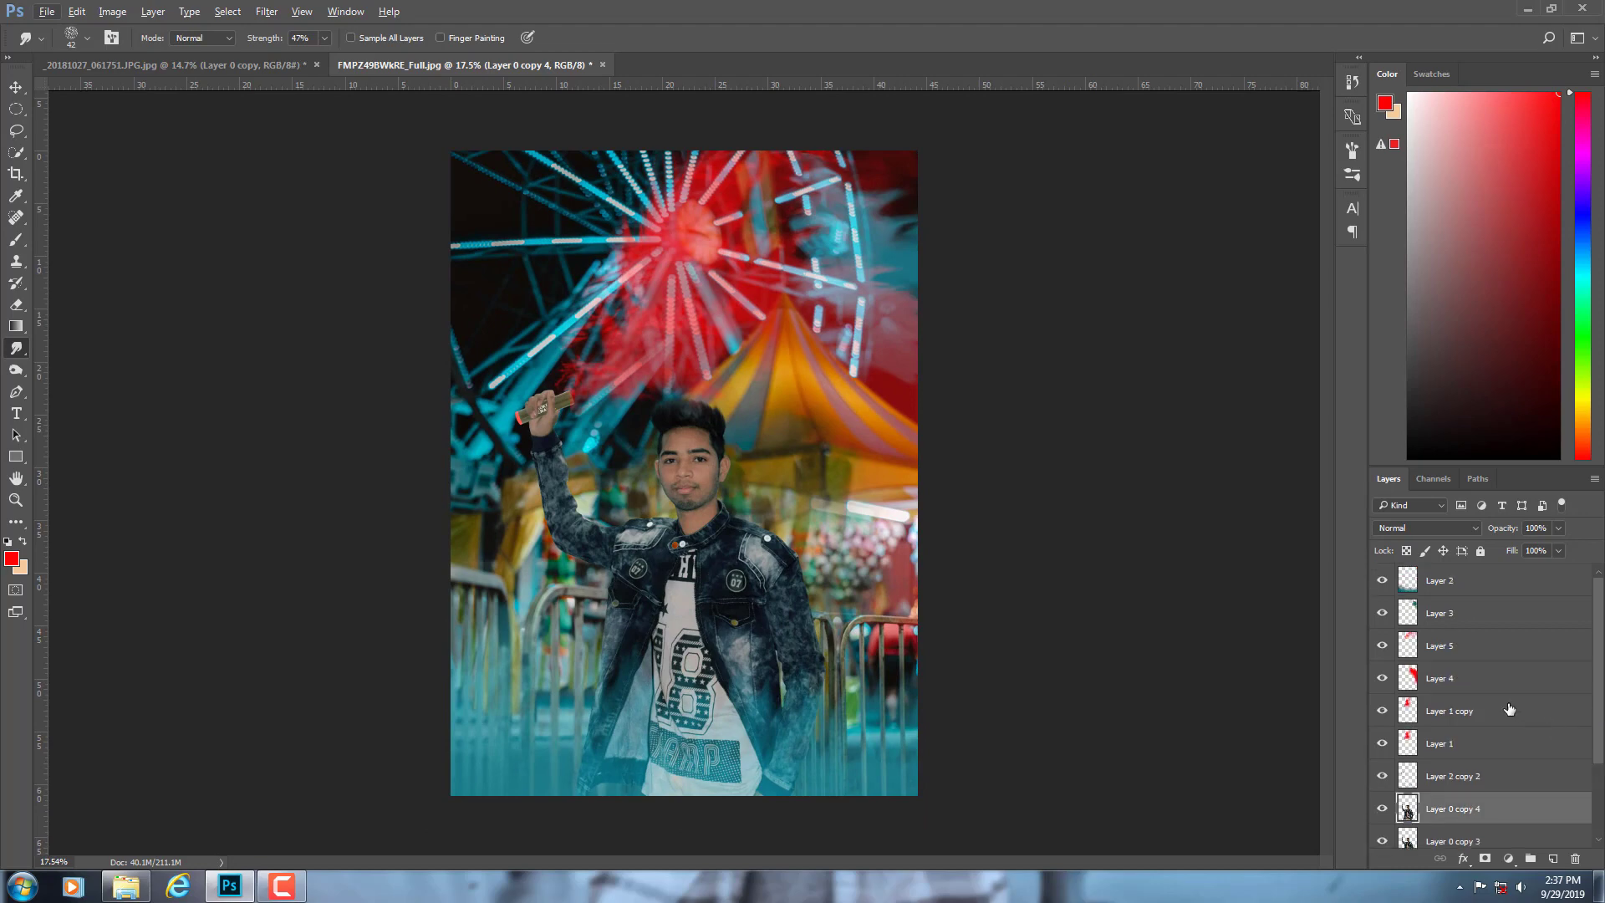
# - In the Camera Raw Filter, set Shadows +12, Blacks -5, Clarity +22 and Vibrance +17
pyautogui.click(267, 12)
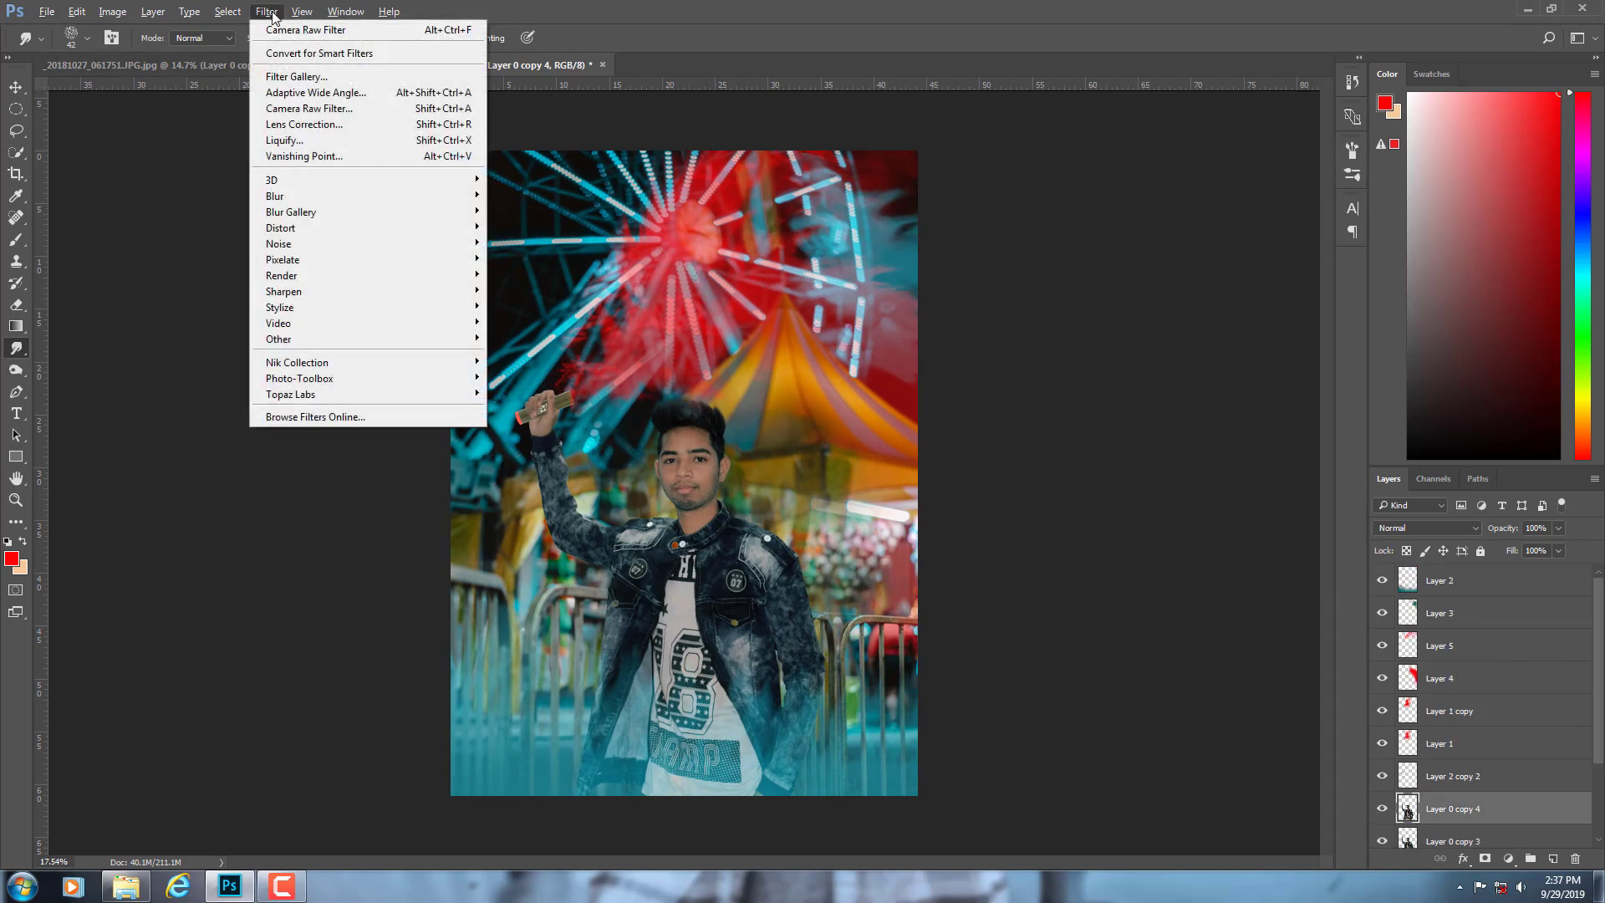
pyautogui.click(298, 109)
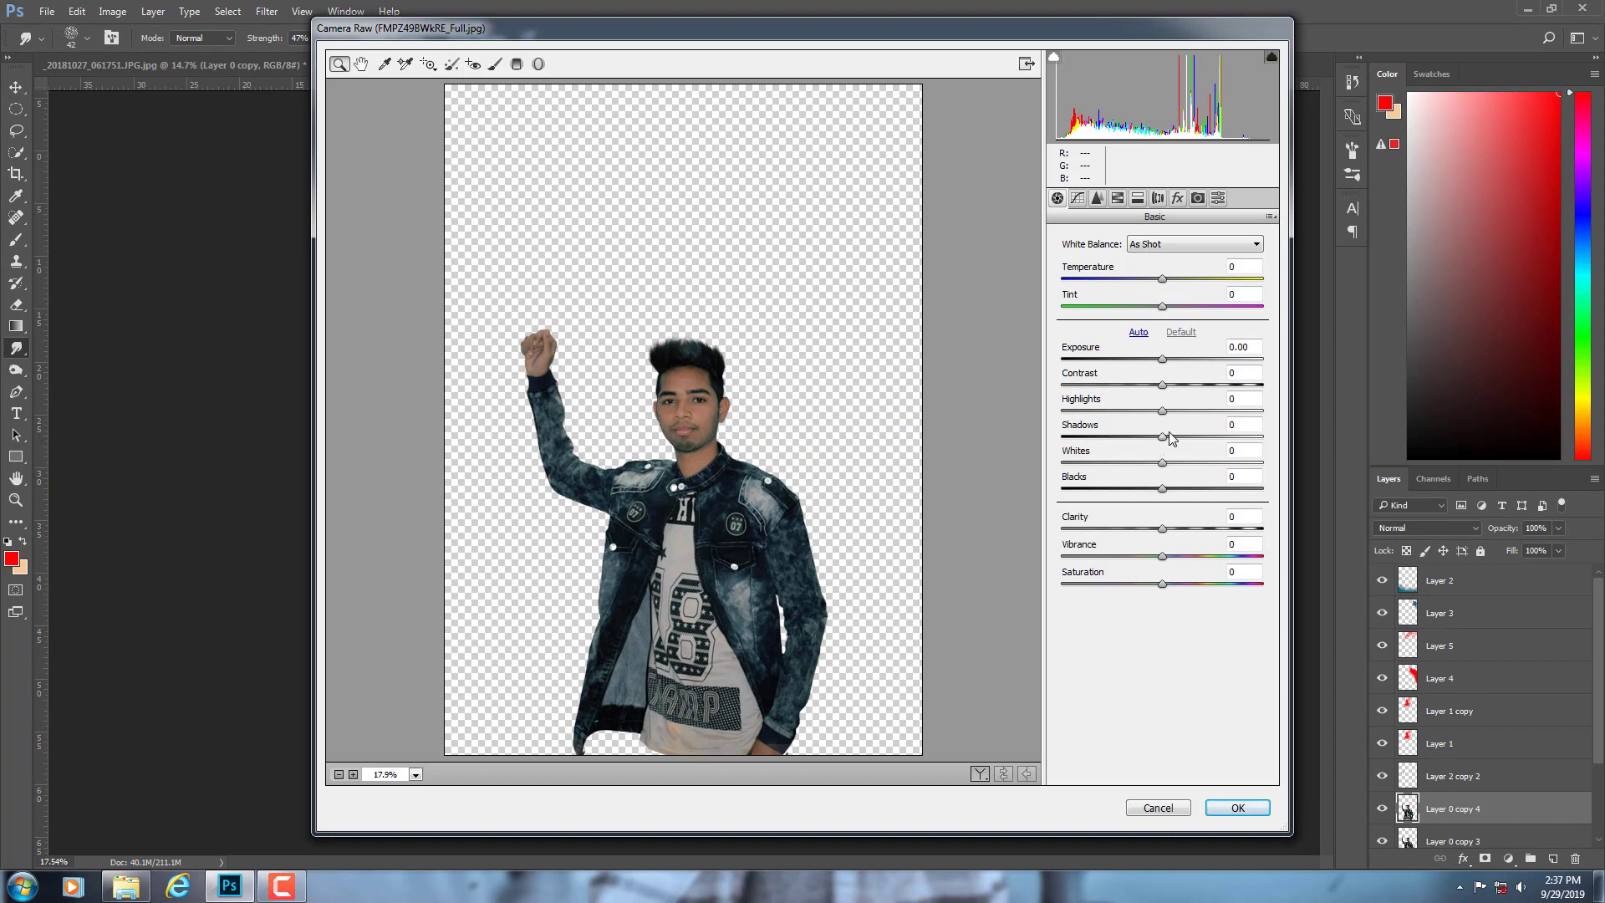
pyautogui.moveTo(1169, 435); pyautogui.dragTo(1179, 432)
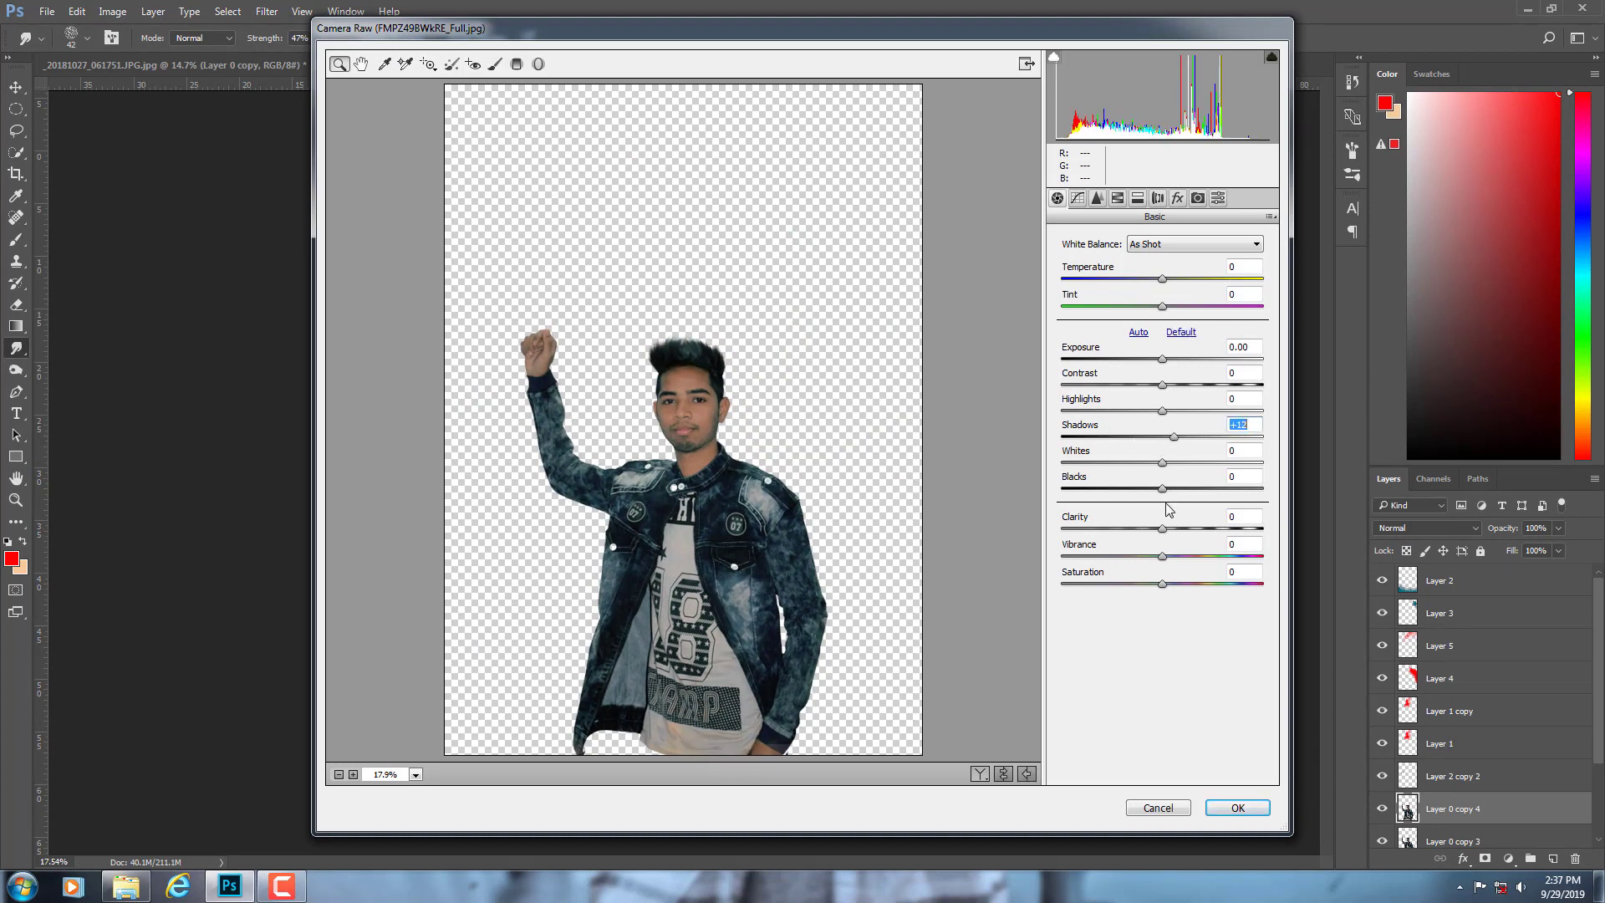
pyautogui.moveTo(1162, 488); pyautogui.dragTo(1187, 532)
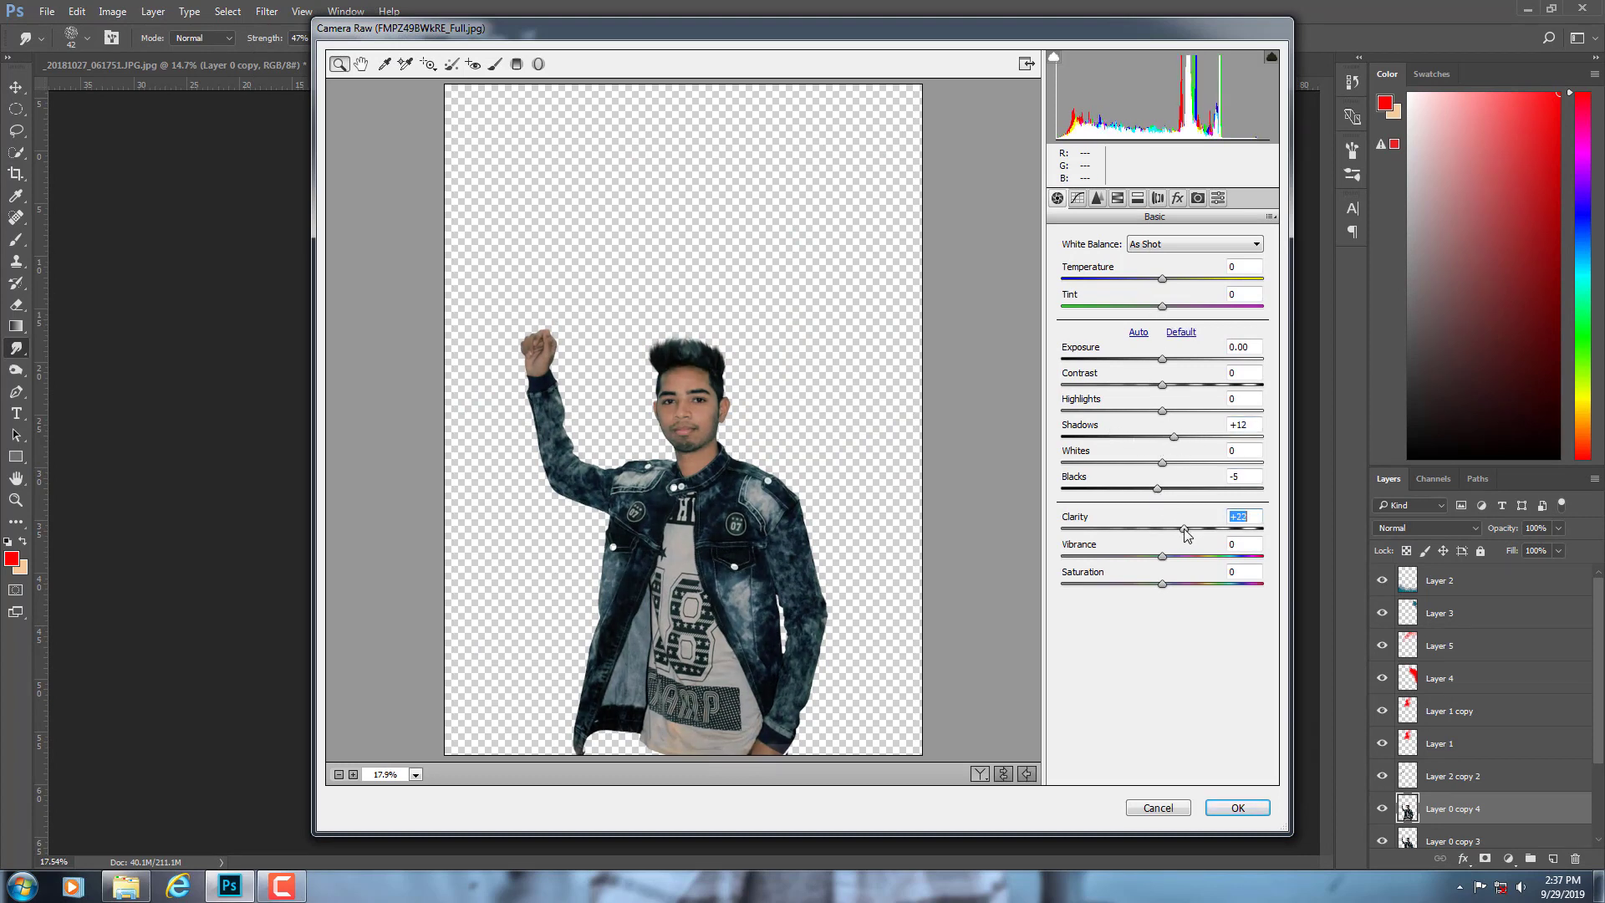
pyautogui.click(1177, 555)
# - Raise Oranges luminance to +38, shift Blue Primary to Hue -21/Saturation +47, and apply the grade
pyautogui.click(1157, 198)
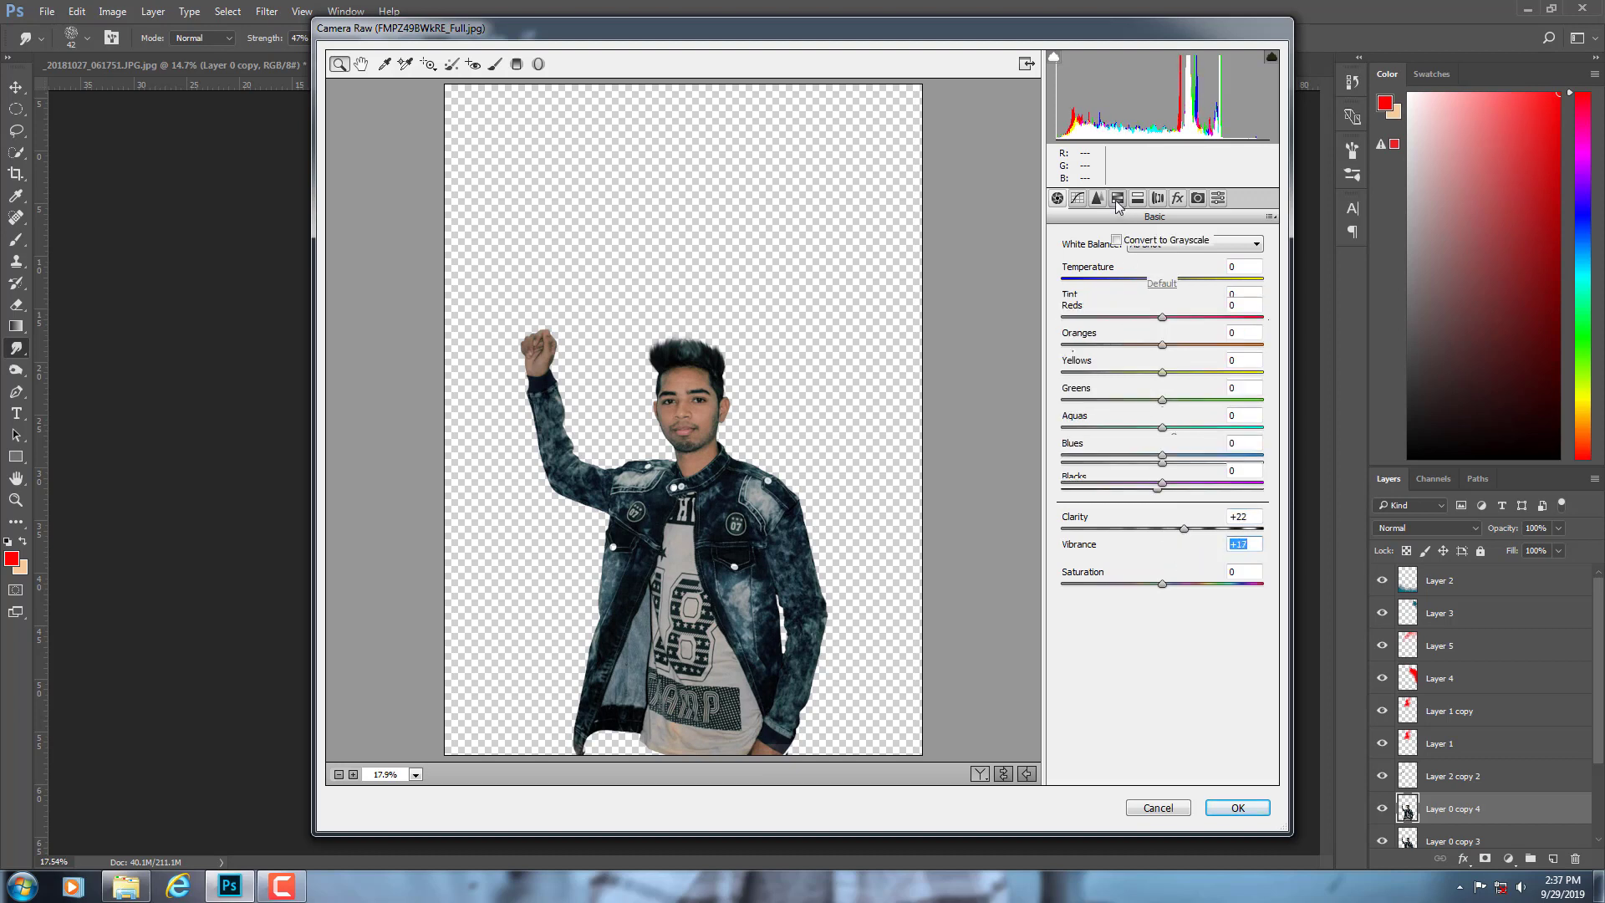
pyautogui.click(1156, 262)
pyautogui.moveTo(1161, 345)
pyautogui.mouseDown()
pyautogui.moveTo(1193, 351)
pyautogui.moveTo(1186, 318)
pyautogui.mouseUp()
pyautogui.click(1198, 198)
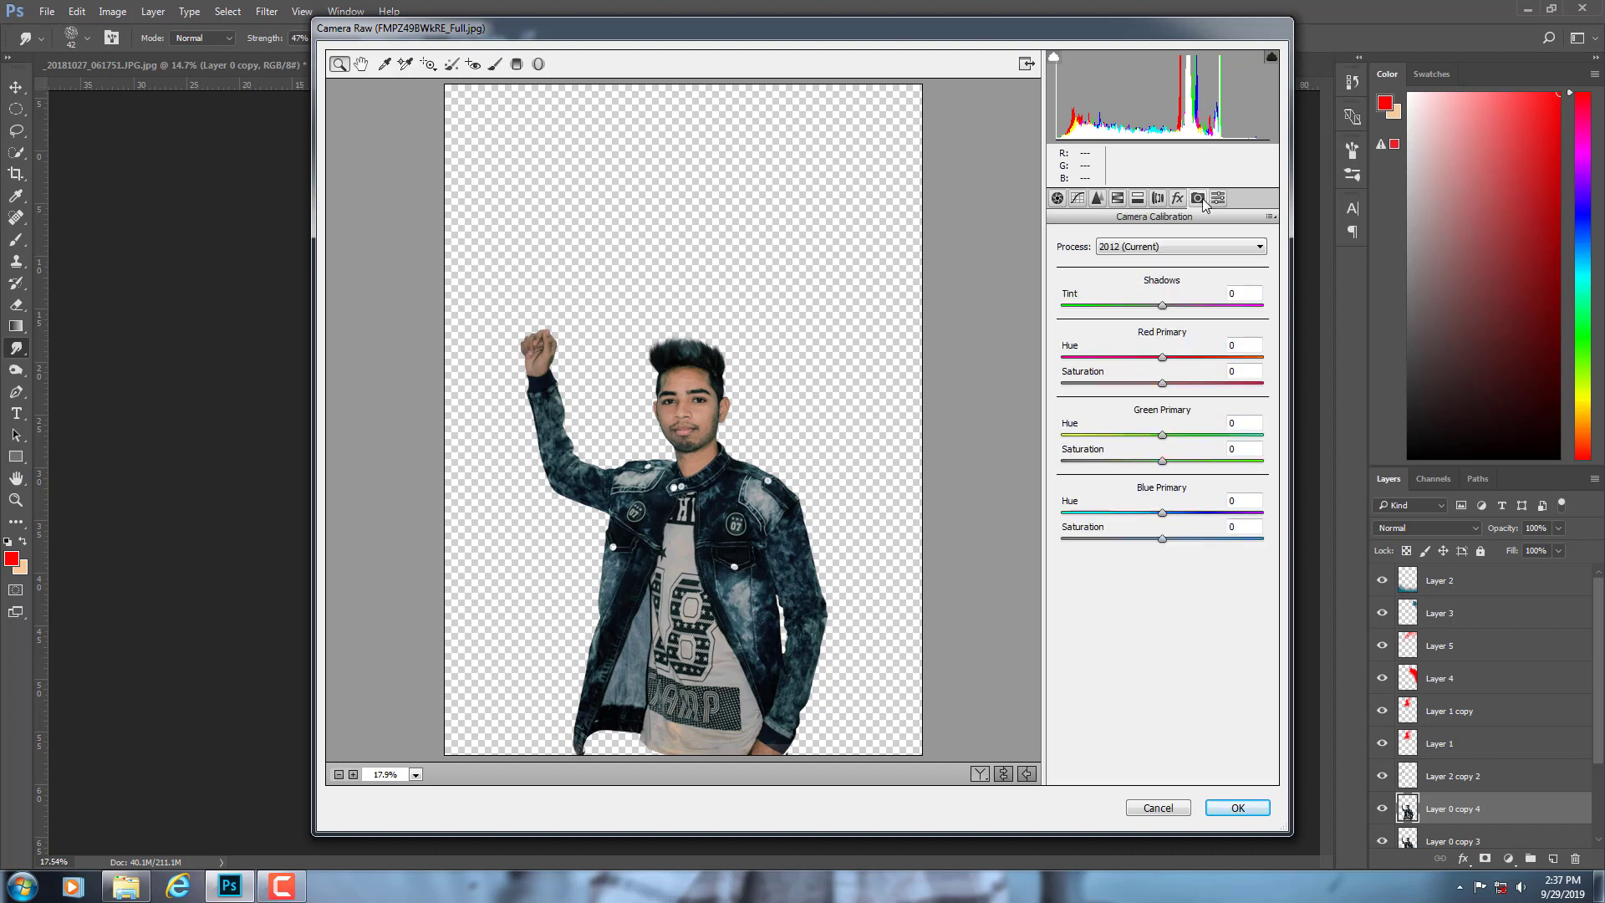
pyautogui.moveTo(1162, 513)
pyautogui.mouseDown()
pyautogui.moveTo(1141, 513)
pyautogui.moveTo(1209, 540)
pyautogui.mouseUp()
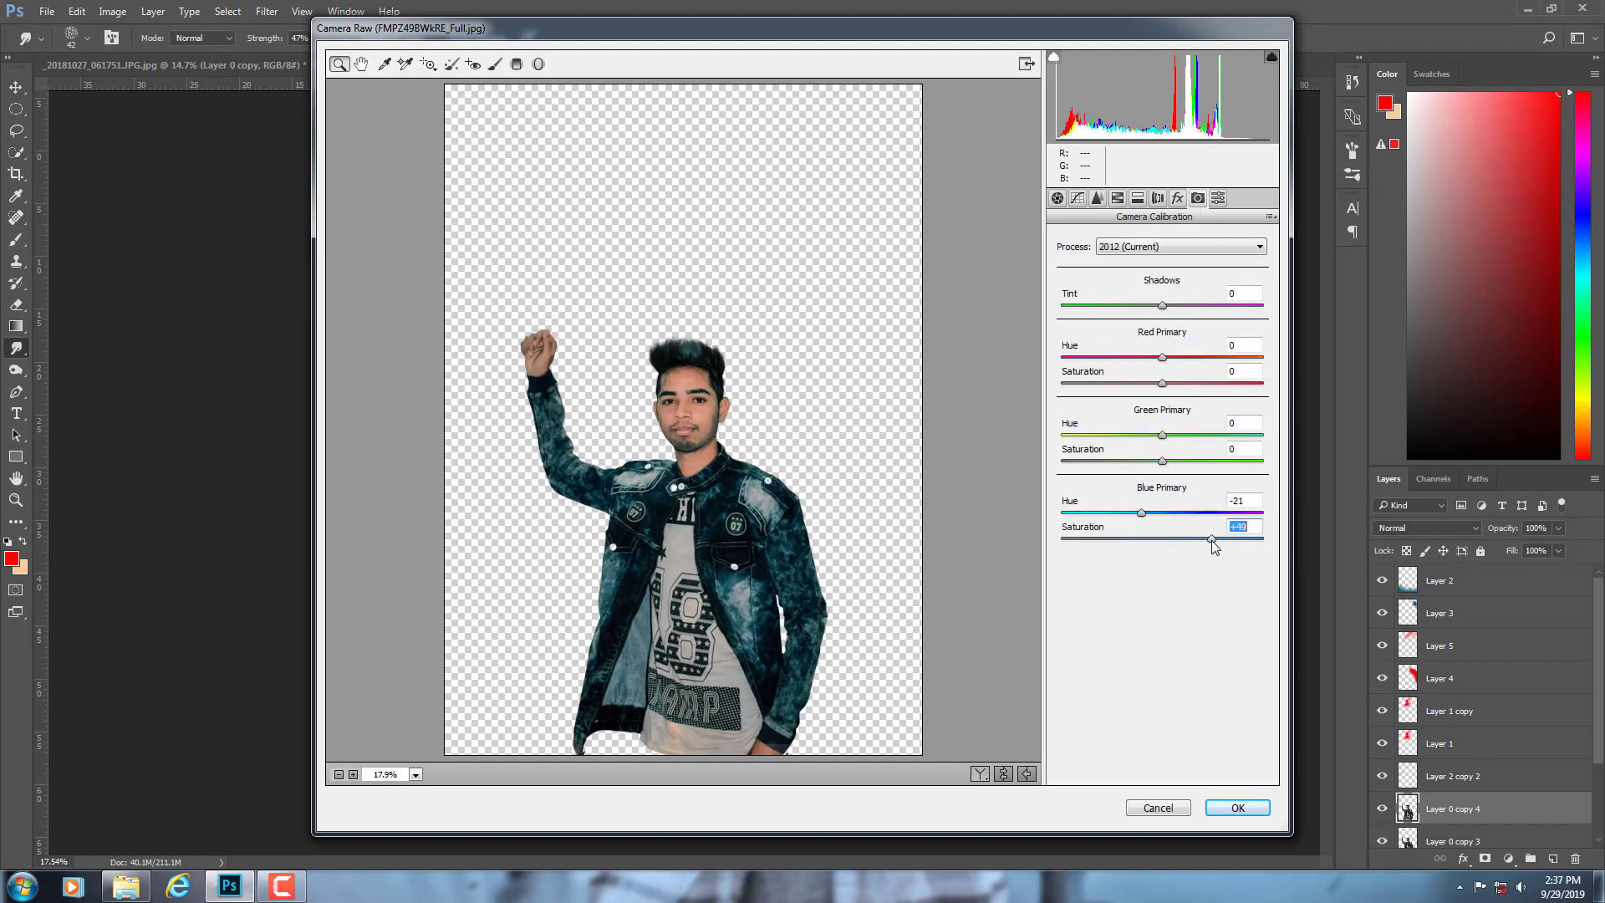
pyautogui.moveTo(1162, 460); pyautogui.dragTo(1158, 461)
pyautogui.moveTo(1162, 383); pyautogui.dragTo(1158, 383)
pyautogui.click(1235, 806)
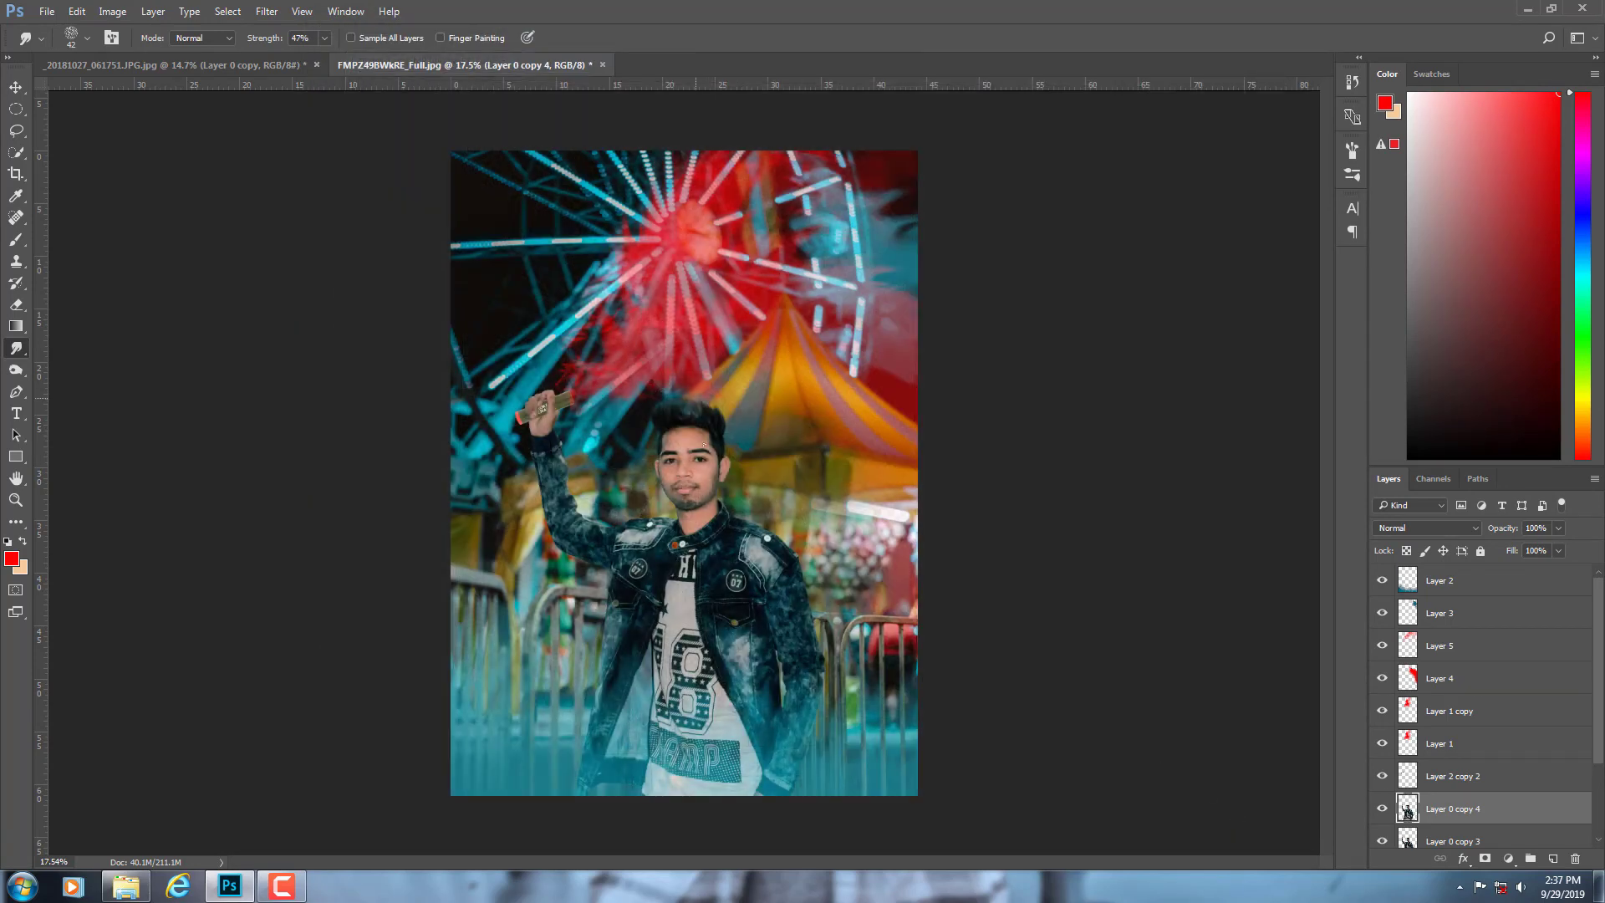
# - Choose a soft round brush tip and add a new empty layer above Layer 2
pyautogui.scroll(2, 704, 445)
pyautogui.scroll(4, 704, 444)
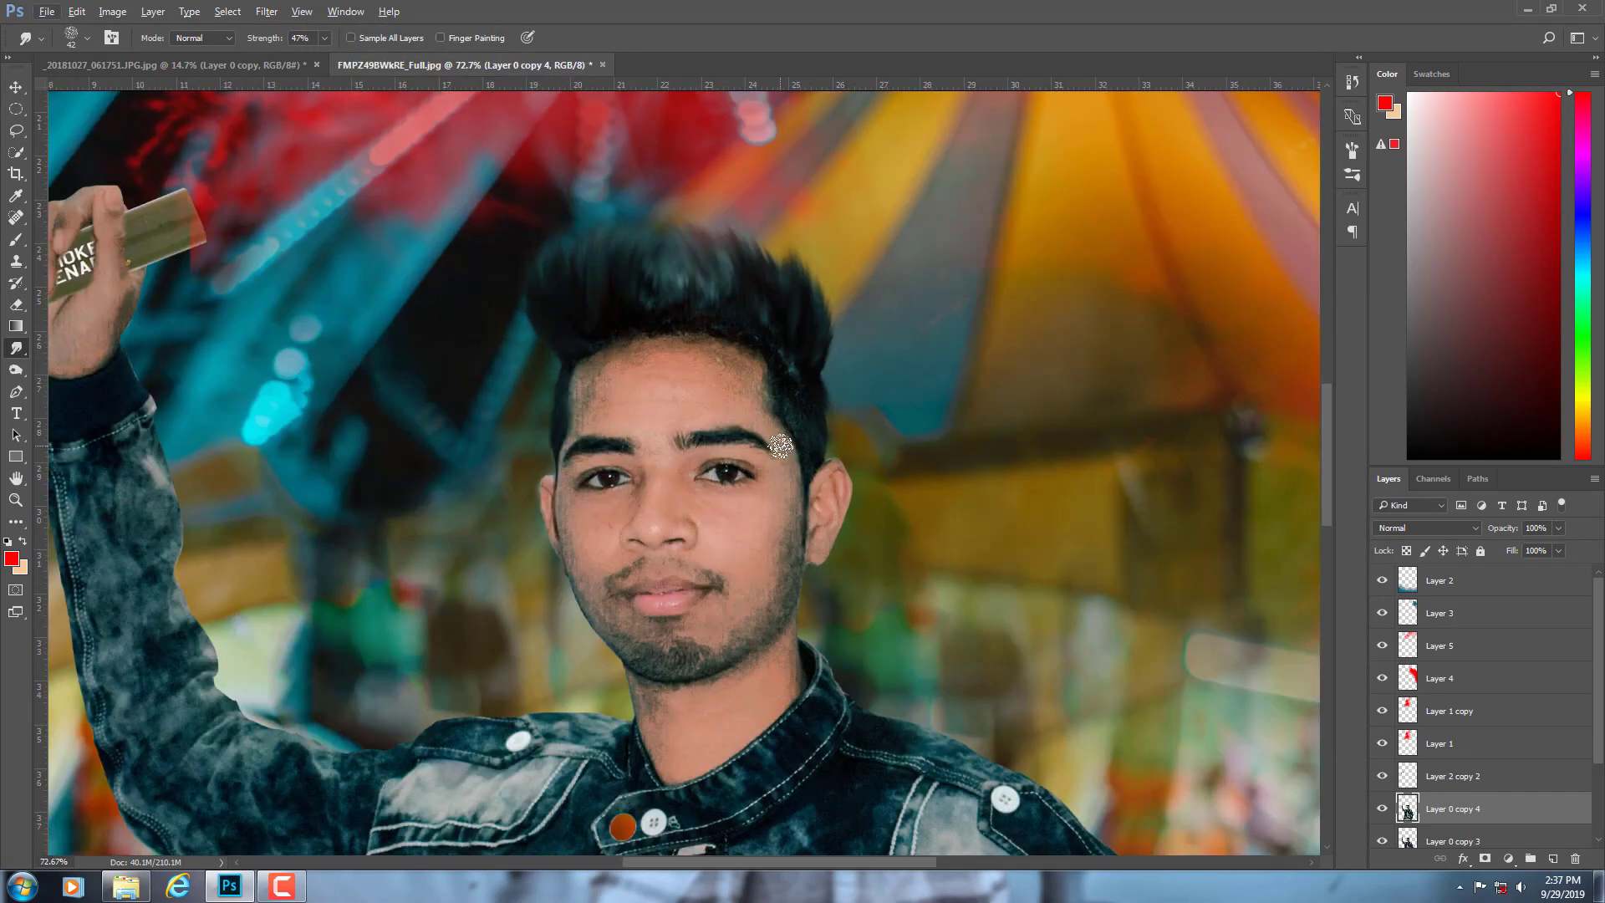
pyautogui.click(87, 37)
pyautogui.scroll(3, 102, 172)
pyautogui.doubleClick(186, 224)
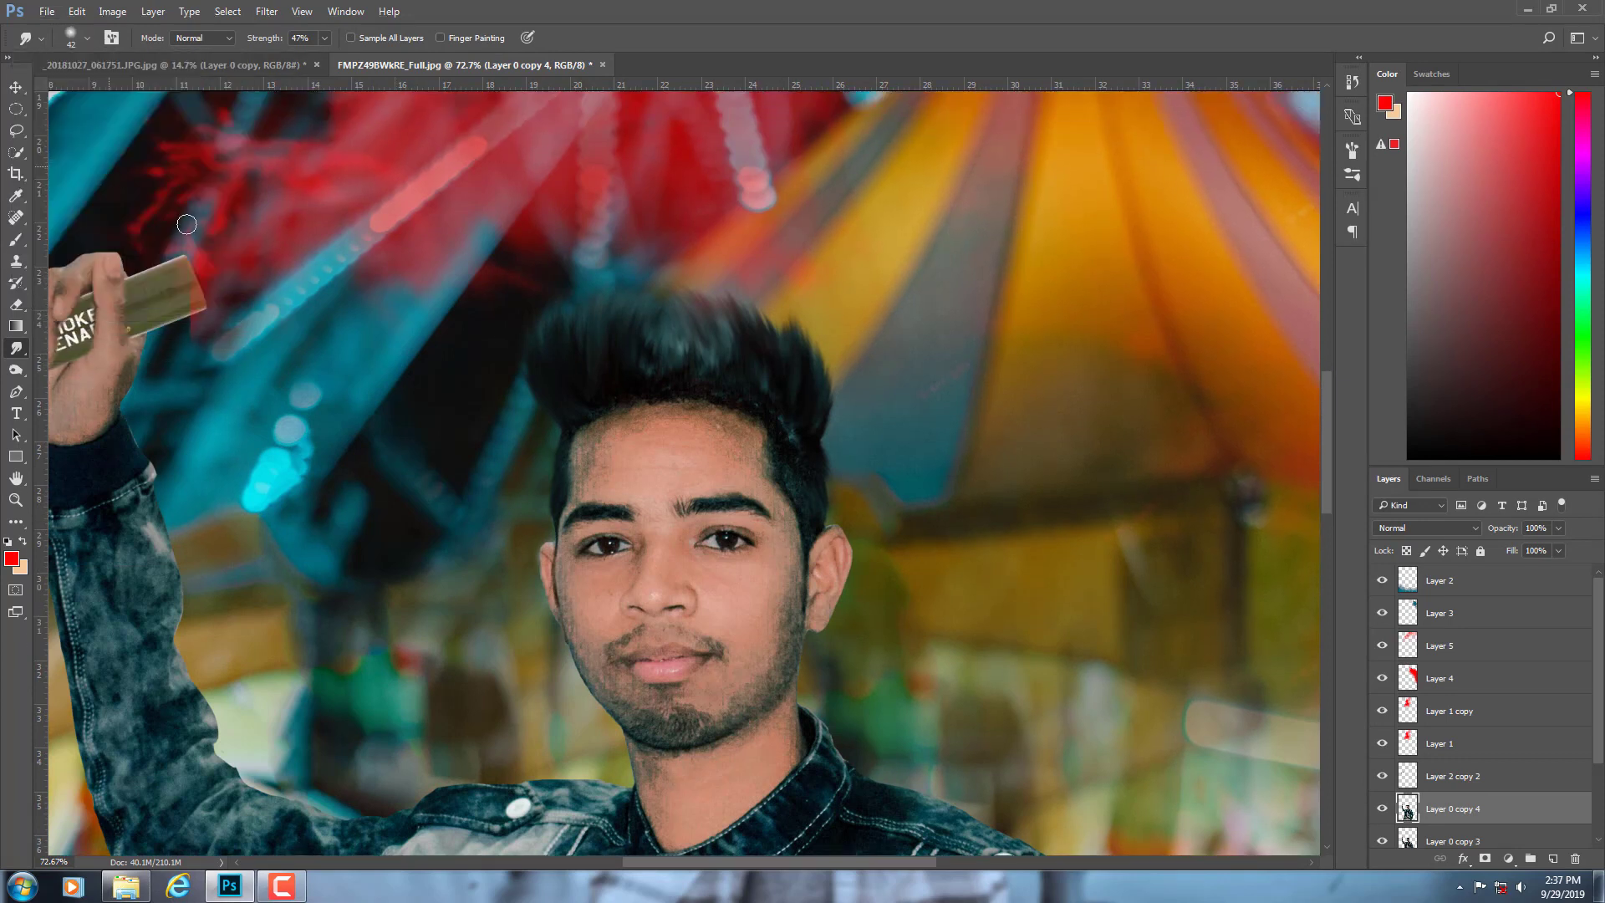
pyautogui.click(1471, 577)
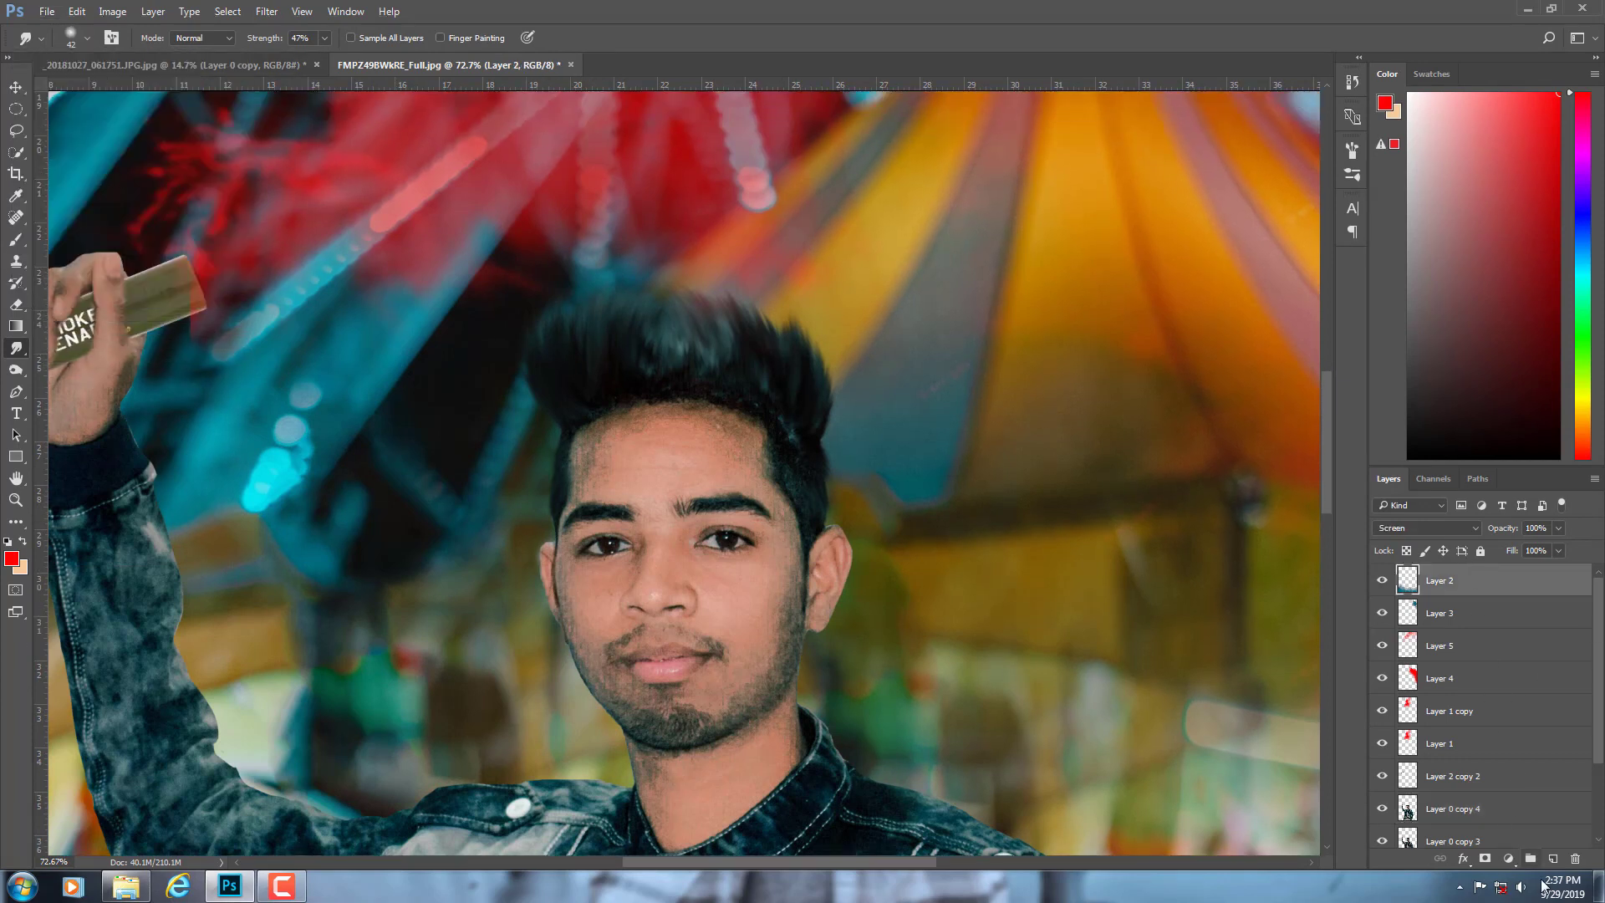
pyautogui.click(1552, 859)
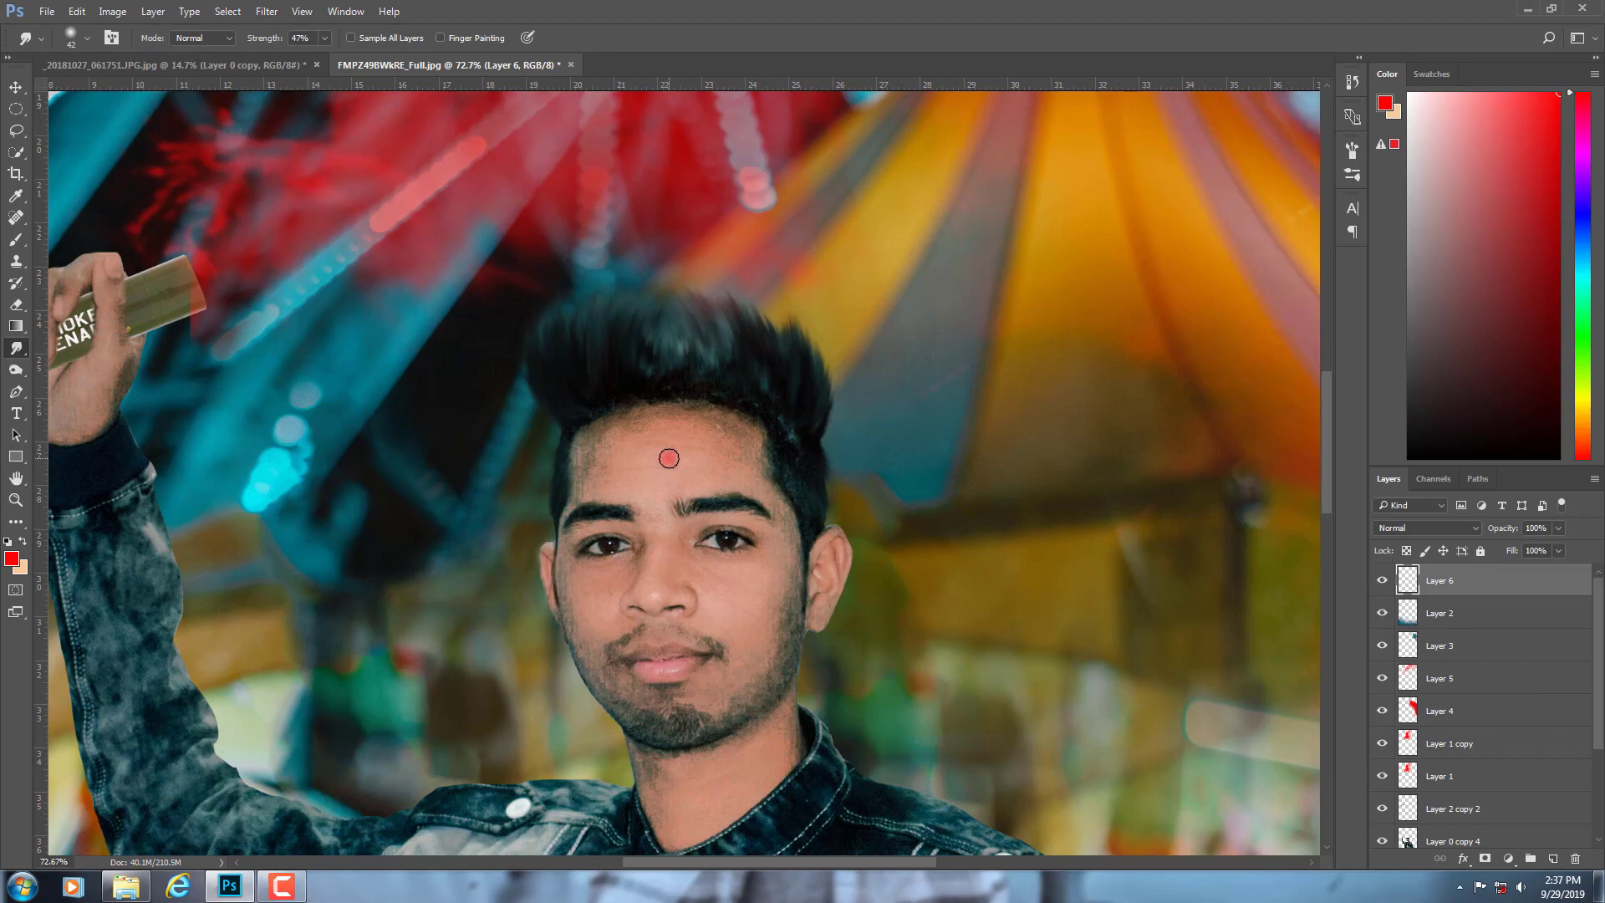
# - With the Brush tool, sample a skin tone and paint over the forehead near the hairline
pyautogui.scroll(2, 681, 466)
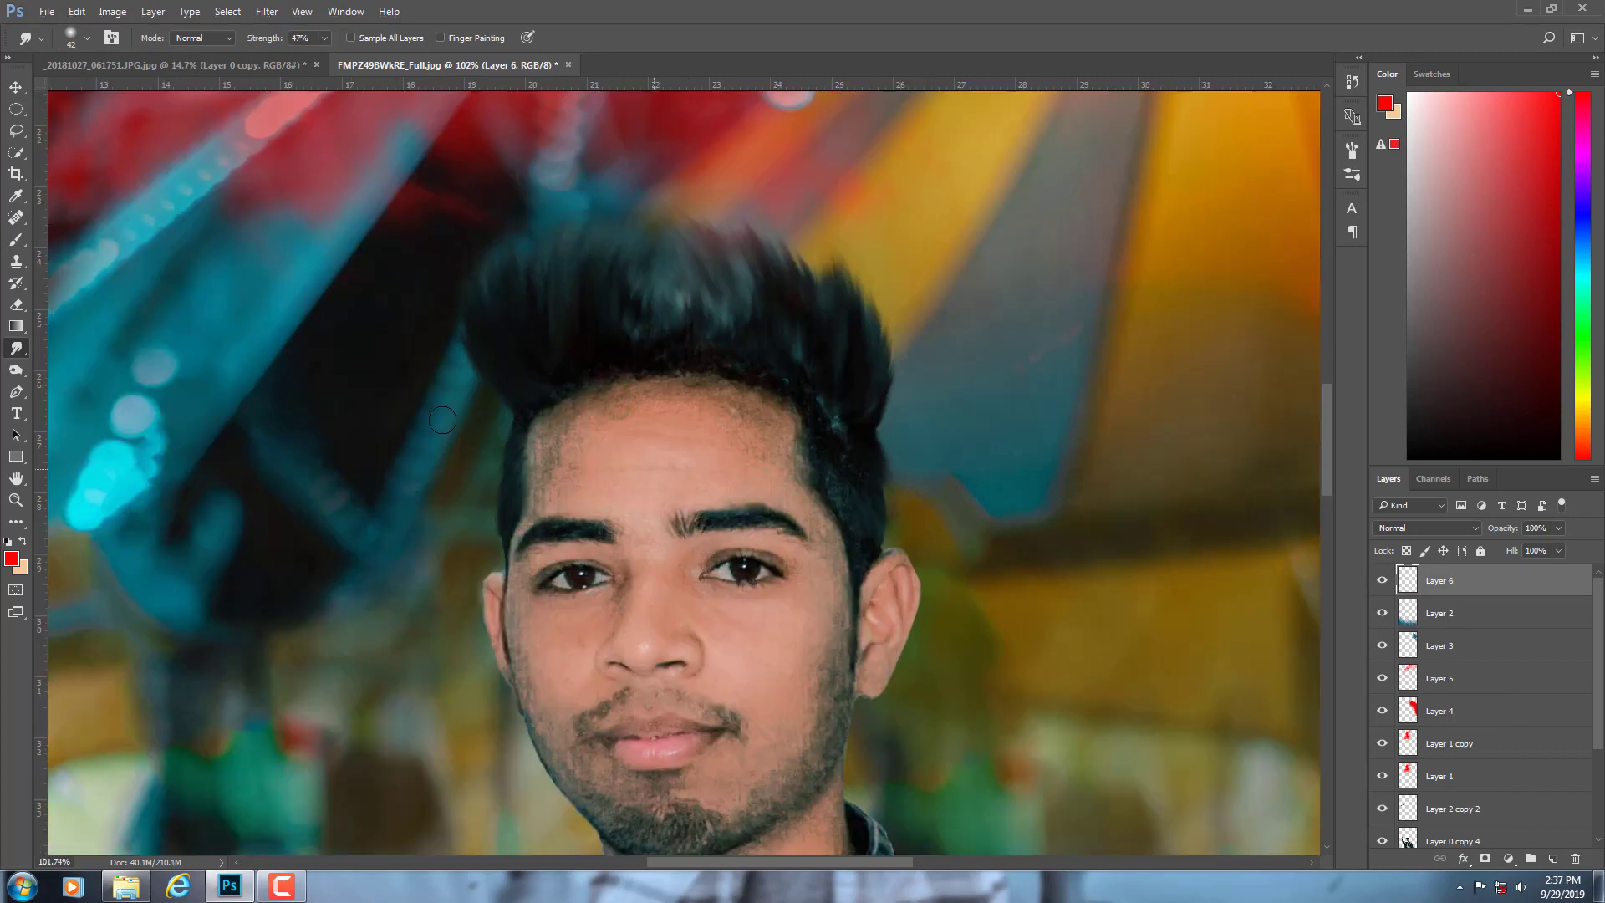
pyautogui.click(16, 239)
pyautogui.click(75, 239)
pyautogui.keyDown('alt'); pyautogui.click(652, 477); pyautogui.keyUp('alt')
pyautogui.scroll(3, 635, 463)
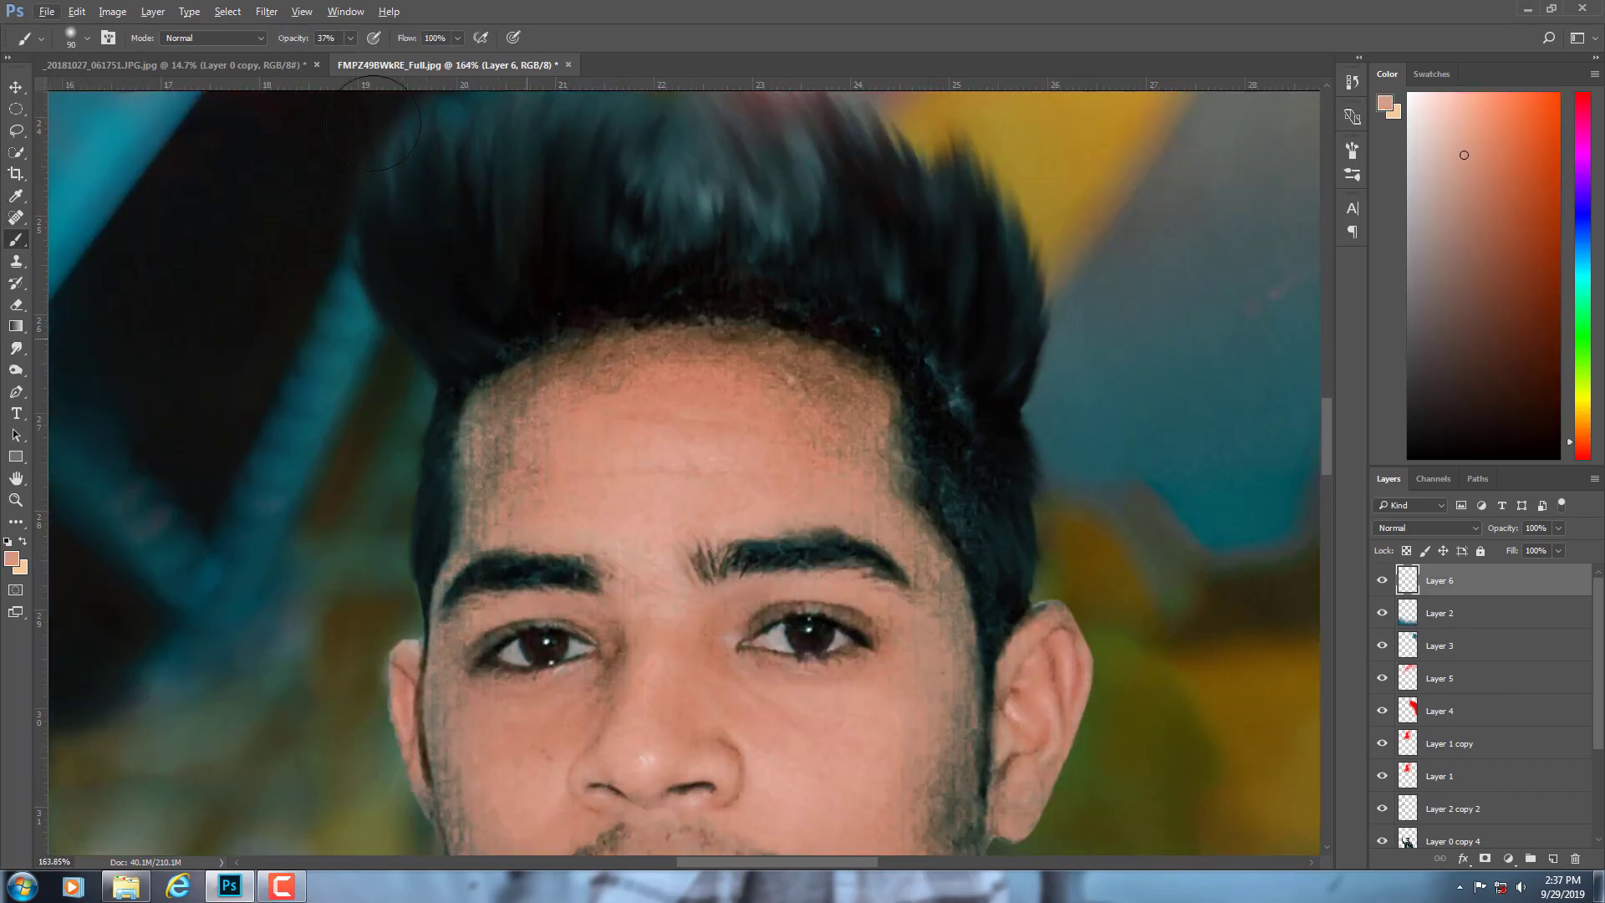
pyautogui.moveTo(530, 430)
pyautogui.mouseDown()
pyautogui.moveTo(512, 444)
pyautogui.moveTo(619, 384)
pyautogui.mouseUp()
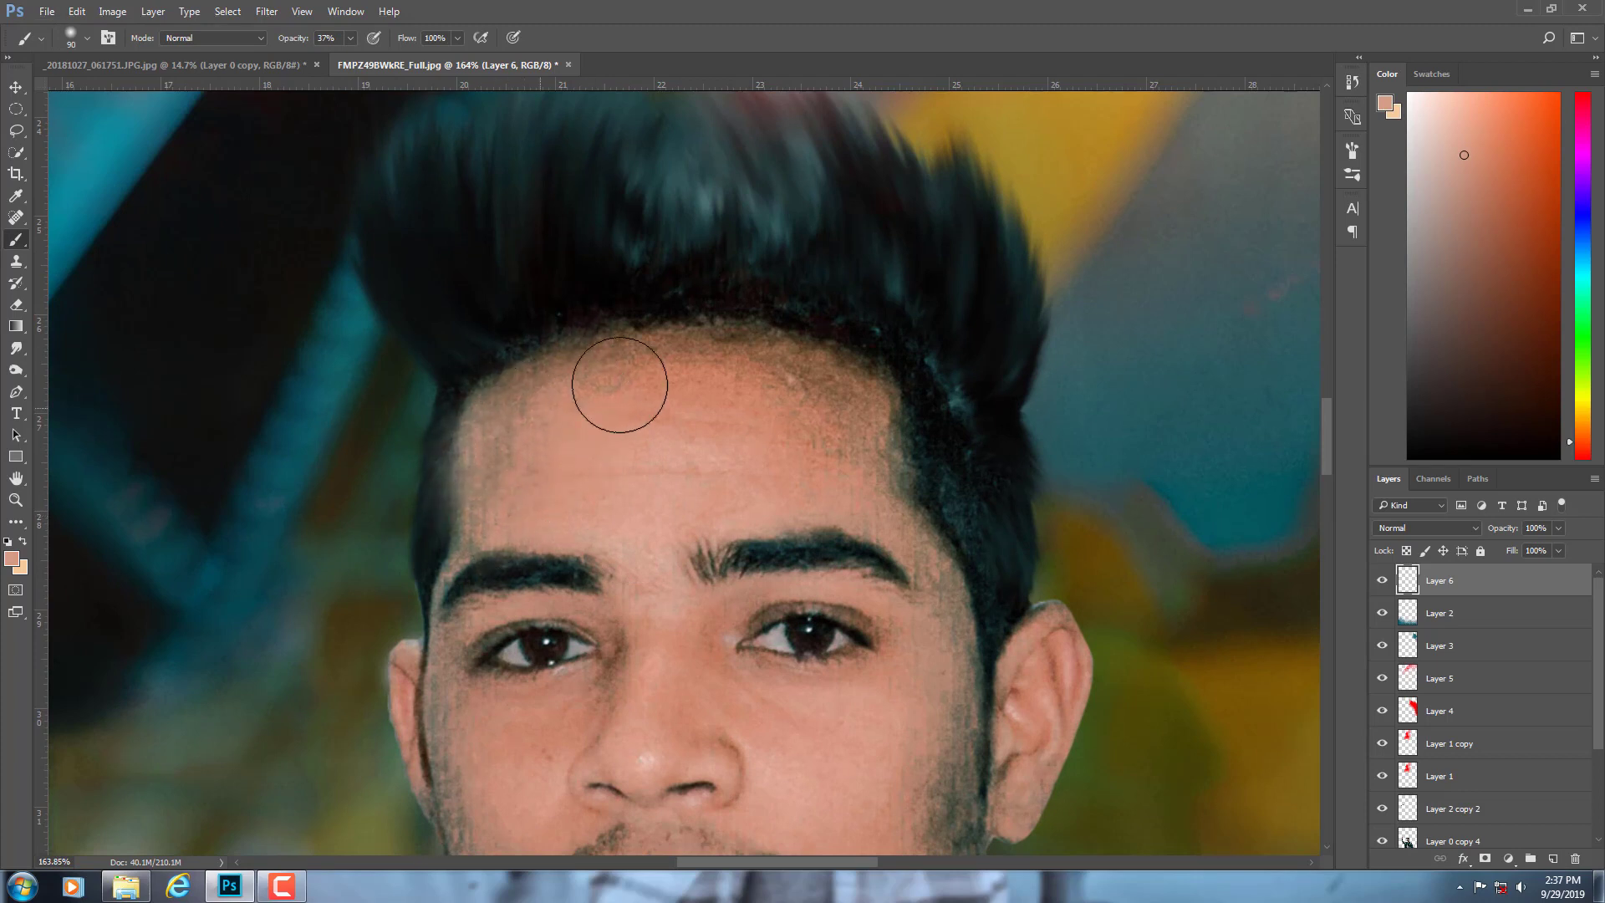
pyautogui.scroll(-3, 767, 409)
# - Set the brush to 61 px and sample skin tones from the right and left cheeks
pyautogui.keyDown('alt'); pyautogui.click(840, 514); pyautogui.keyUp('alt')
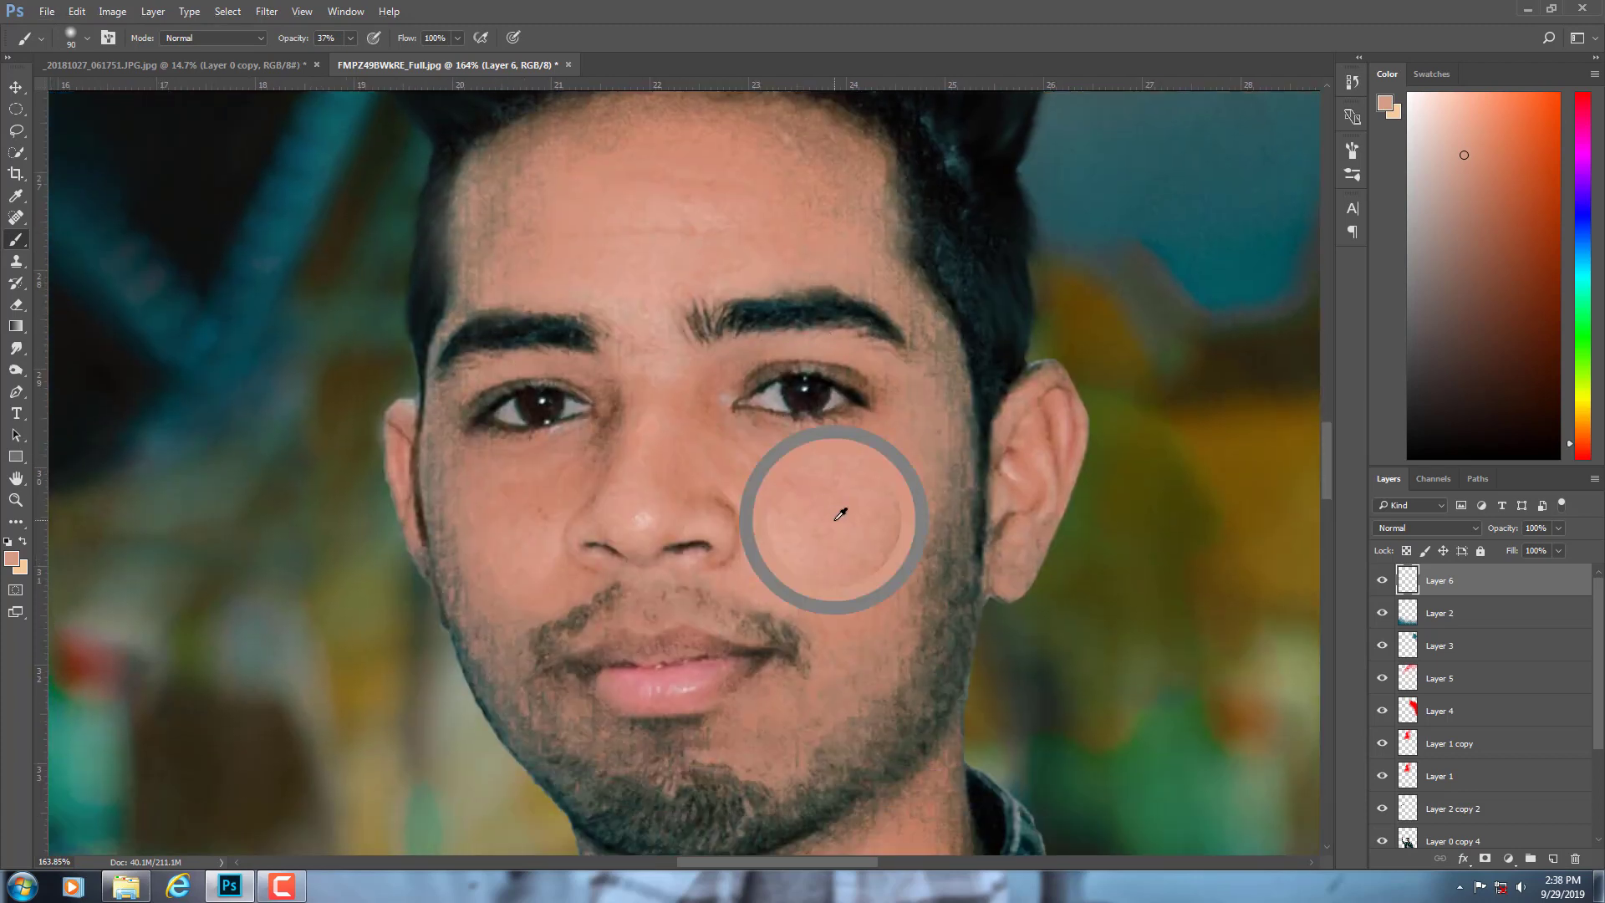
pyautogui.rightClick(888, 491)
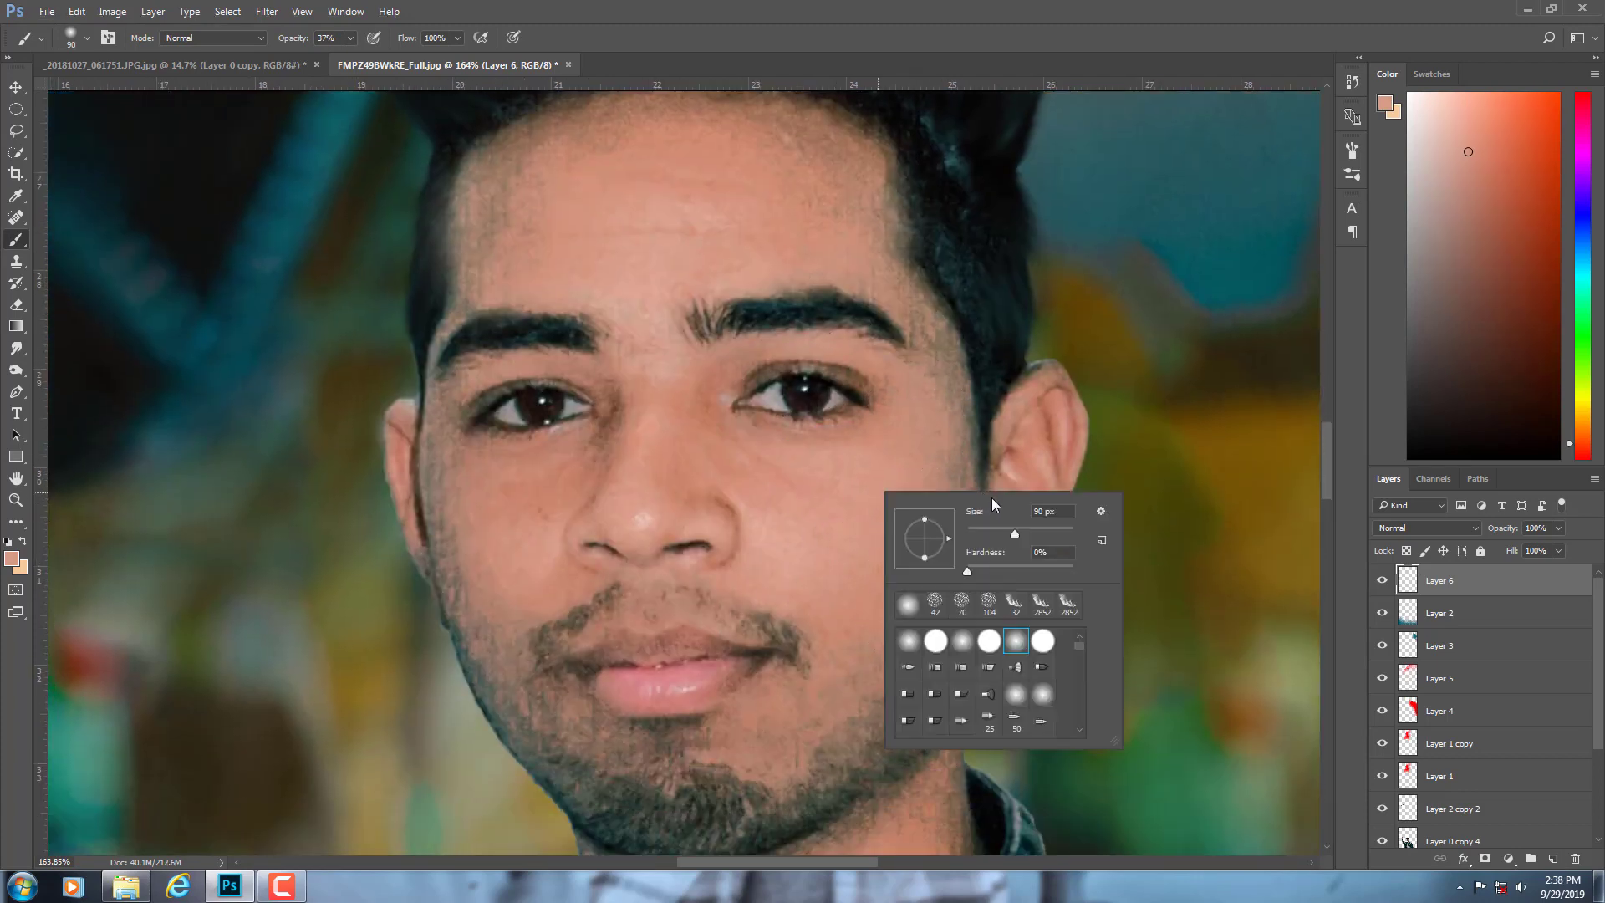
pyautogui.moveTo(976, 511); pyautogui.dragTo(898, 474)
pyautogui.keyDown('alt'); pyautogui.click(771, 495); pyautogui.keyUp('alt')
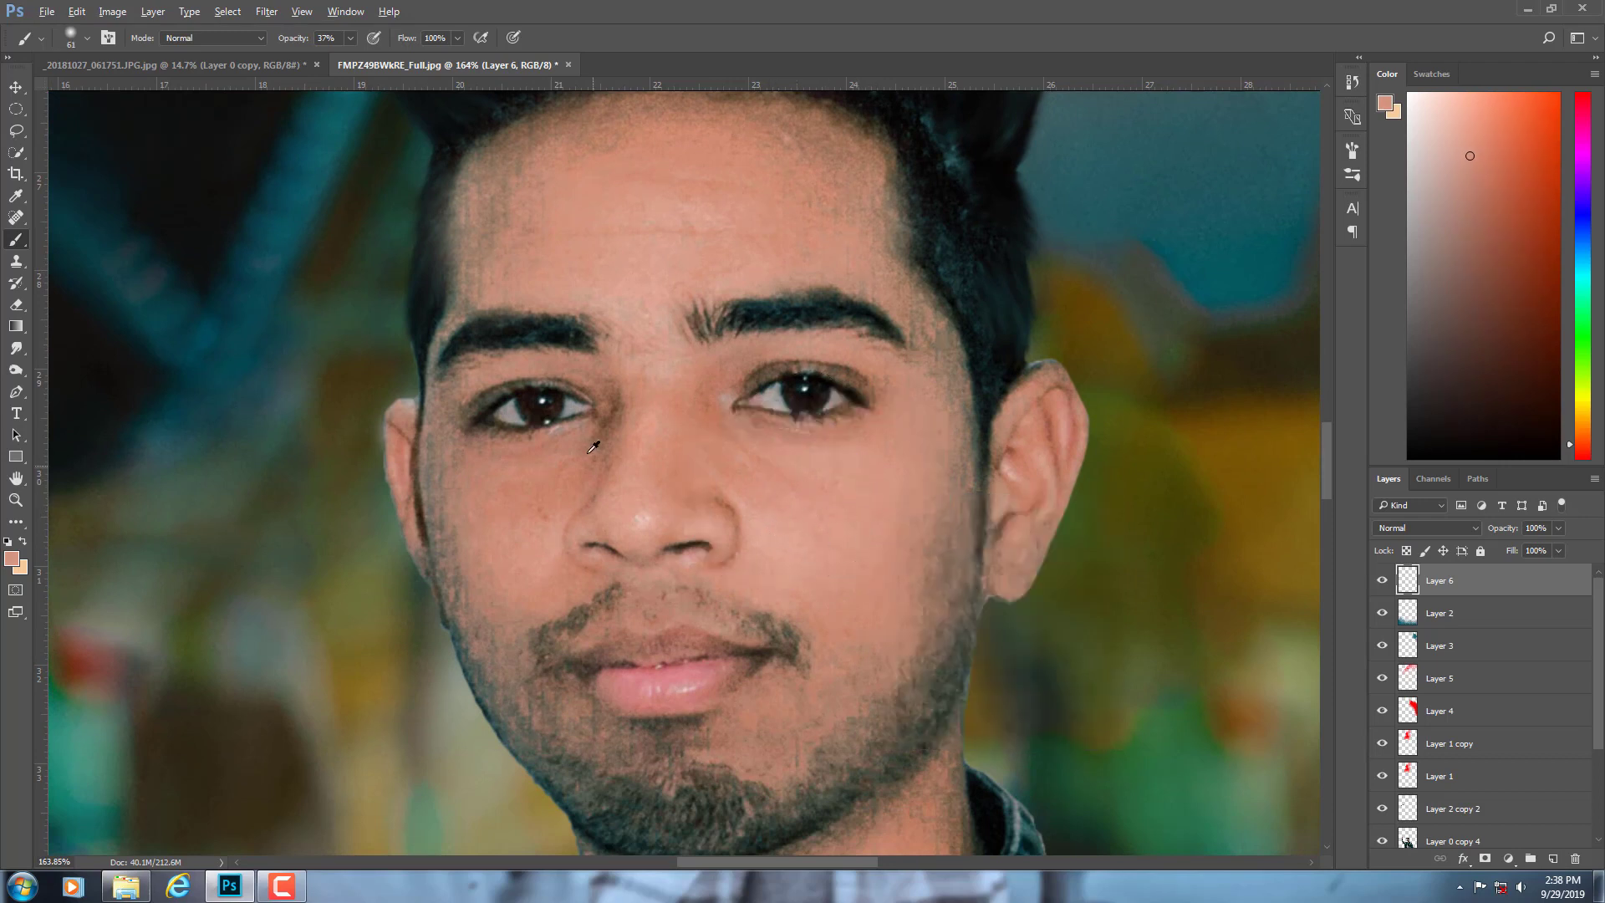
pyautogui.keyDown('alt'); pyautogui.click(540, 517); pyautogui.keyUp('alt')
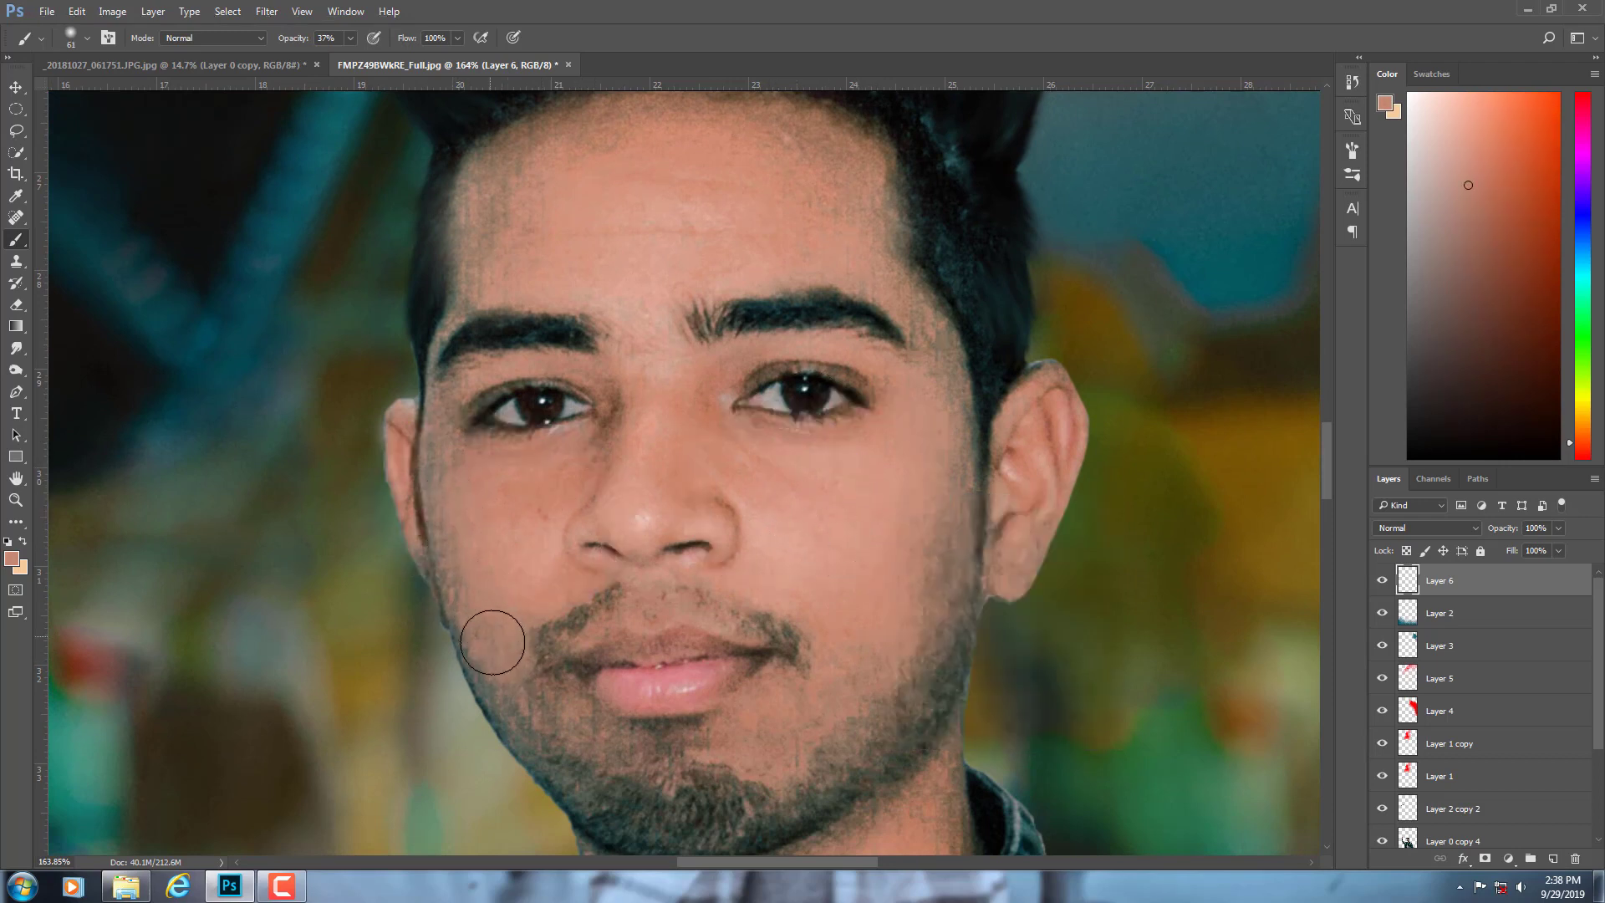
pyautogui.moveTo(535, 725); pyautogui.dragTo(518, 516)
pyautogui.keyDown('alt'); pyautogui.click(484, 394); pyautogui.keyUp('alt')
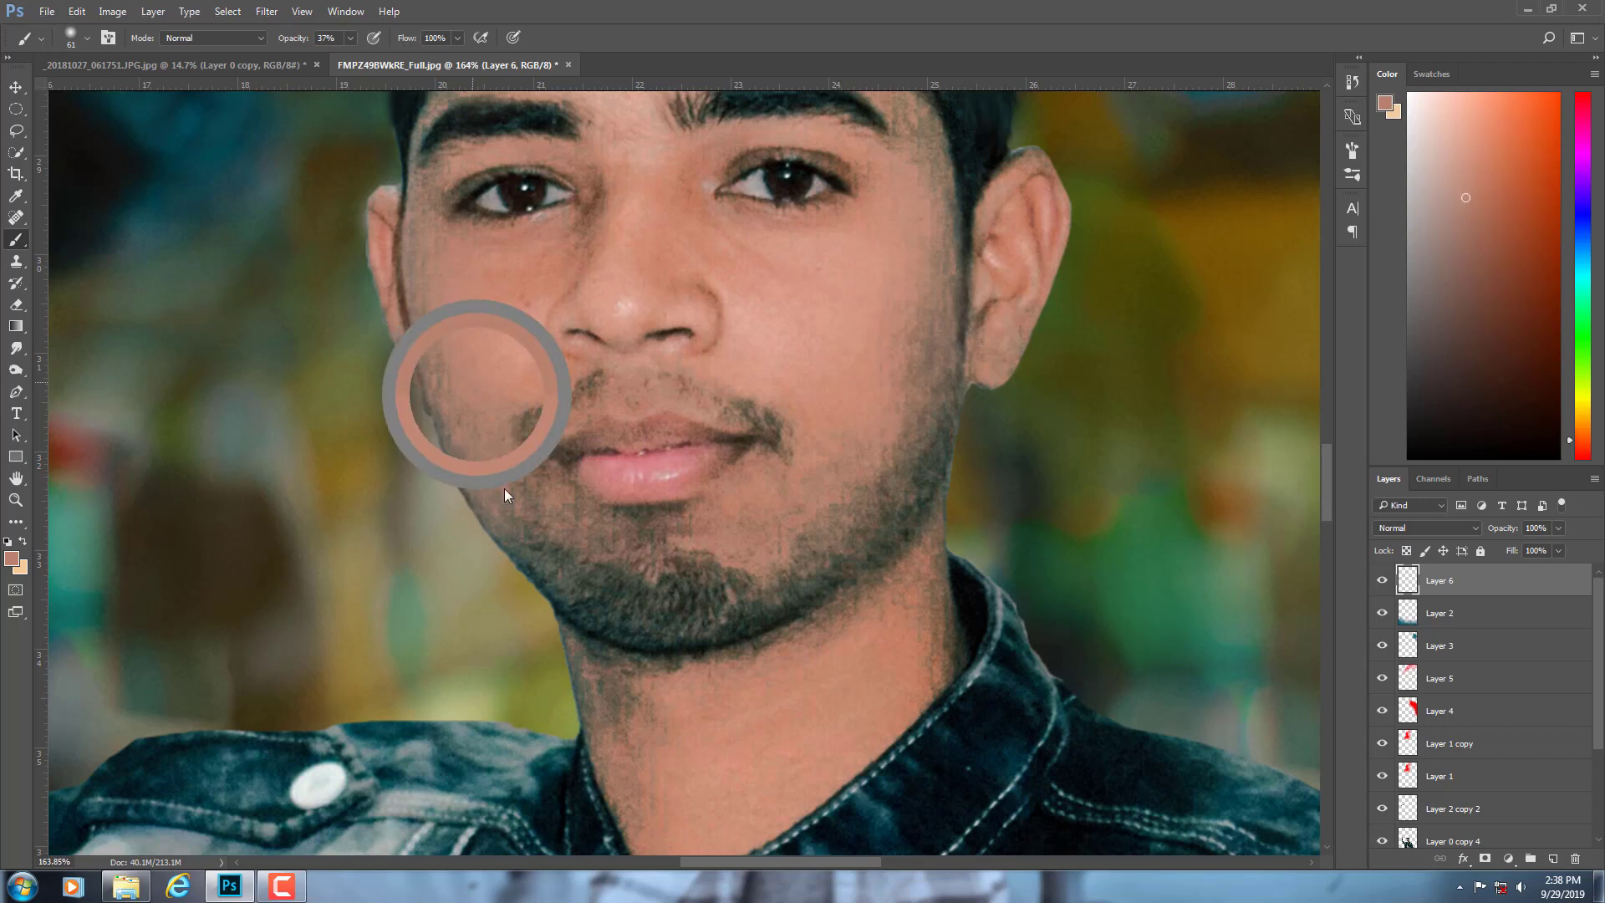
pyautogui.keyDown('alt'); pyautogui.click(798, 458); pyautogui.keyUp('alt')
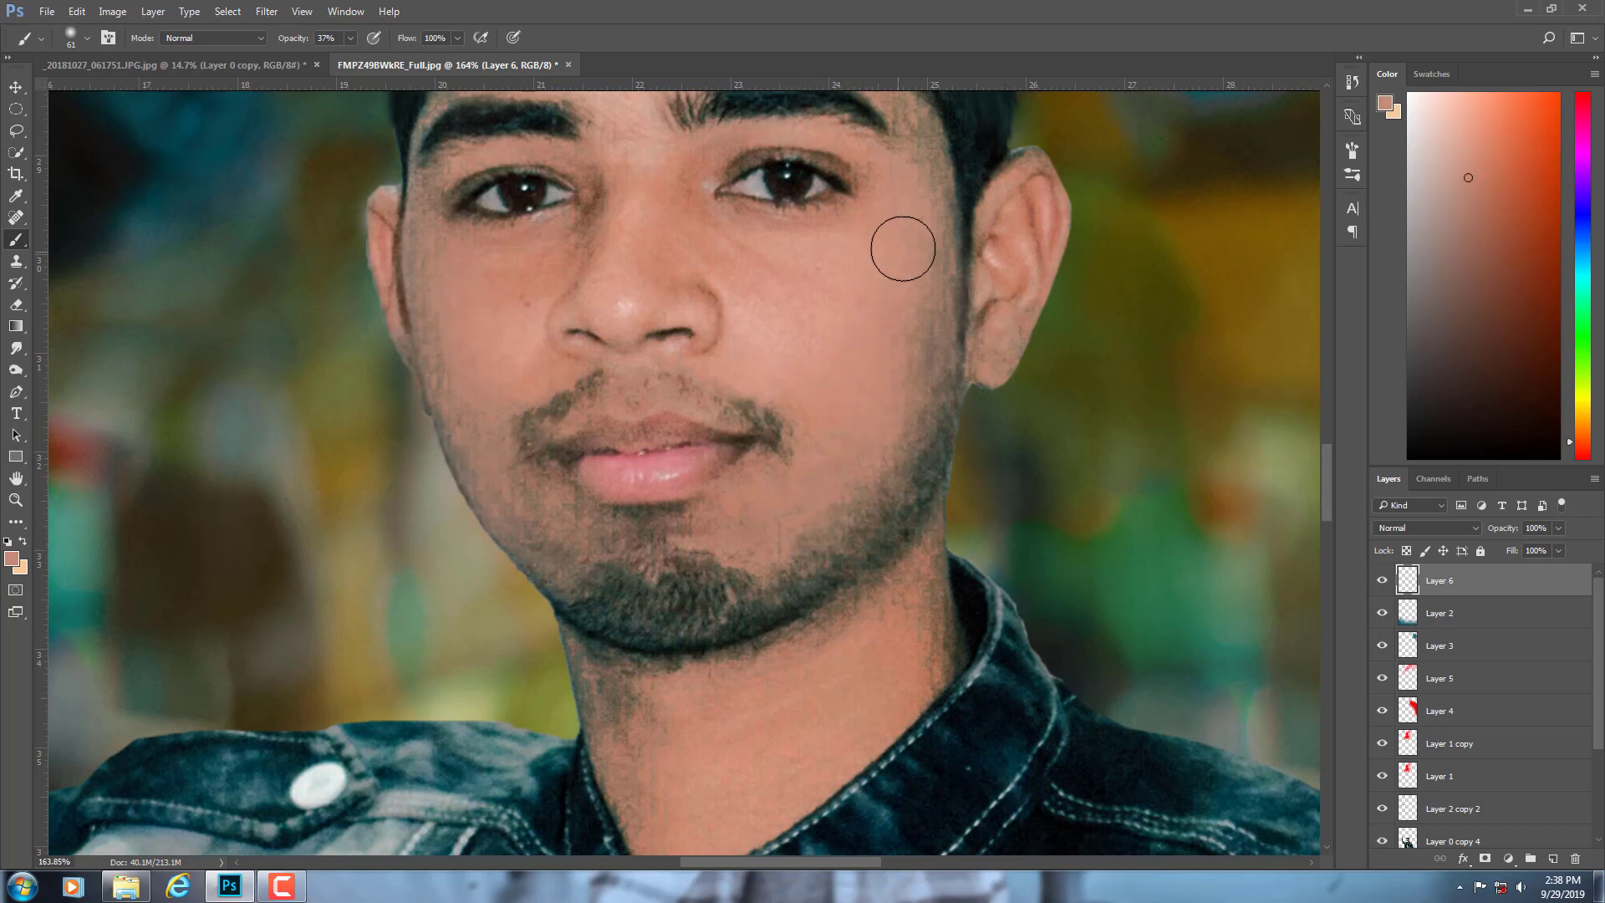
# - Sample skin colours near the forehead, beside the nose and above the upper lip
pyautogui.moveTo(870, 455); pyautogui.dragTo(845, 719)
pyautogui.keyDown('alt'); pyautogui.click(872, 455); pyautogui.keyUp('alt')
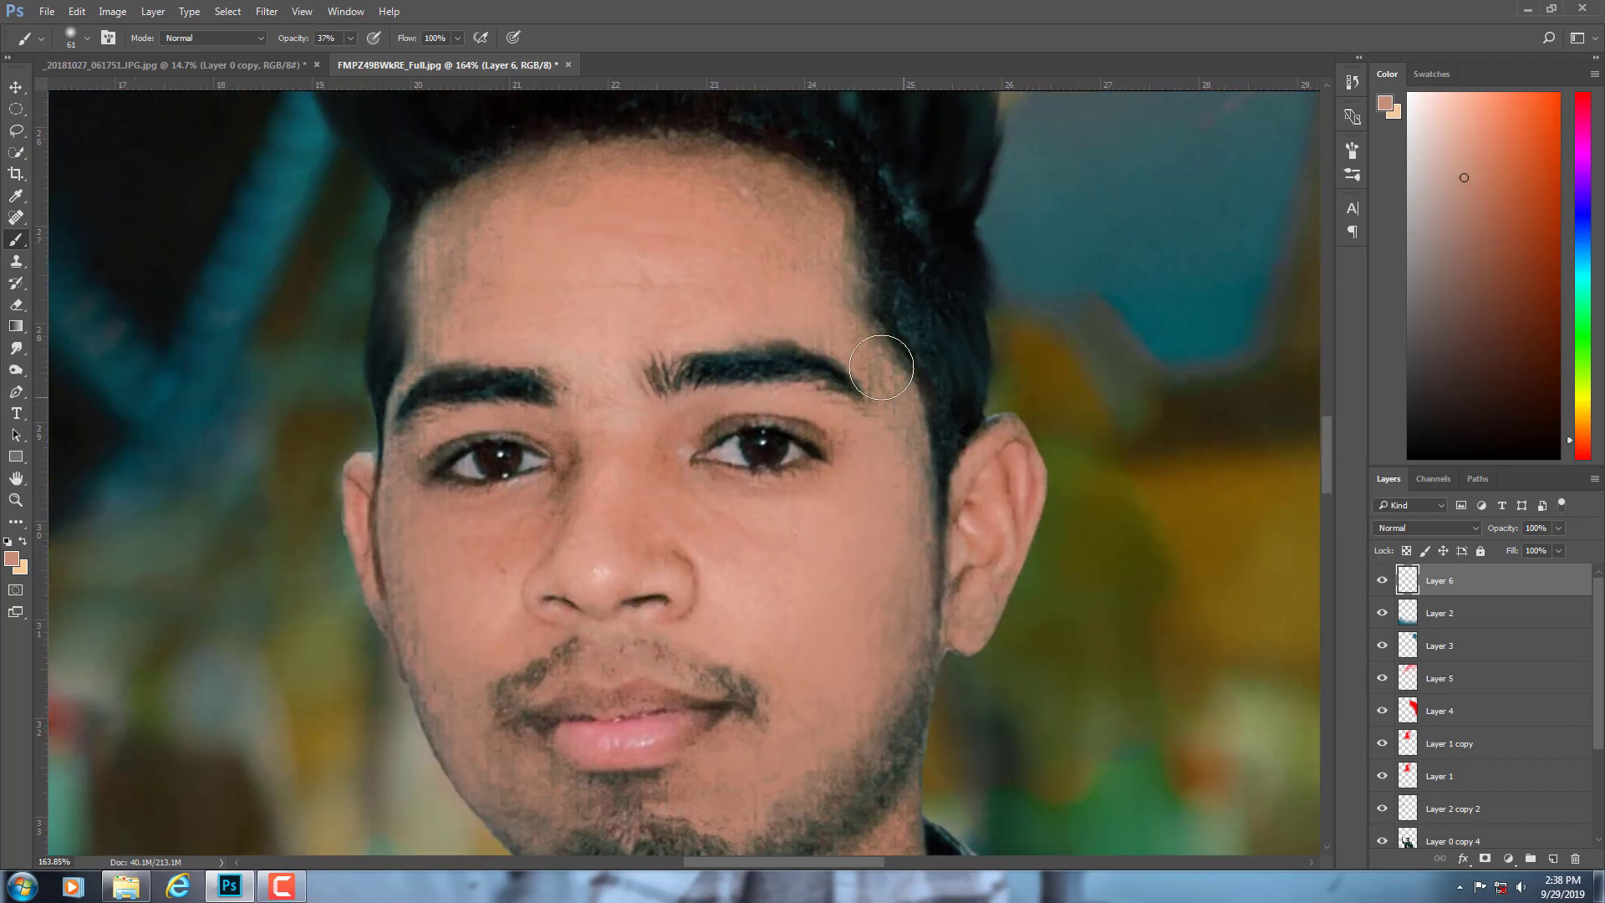
pyautogui.keyDown('alt'); pyautogui.click(574, 504); pyautogui.keyUp('alt')
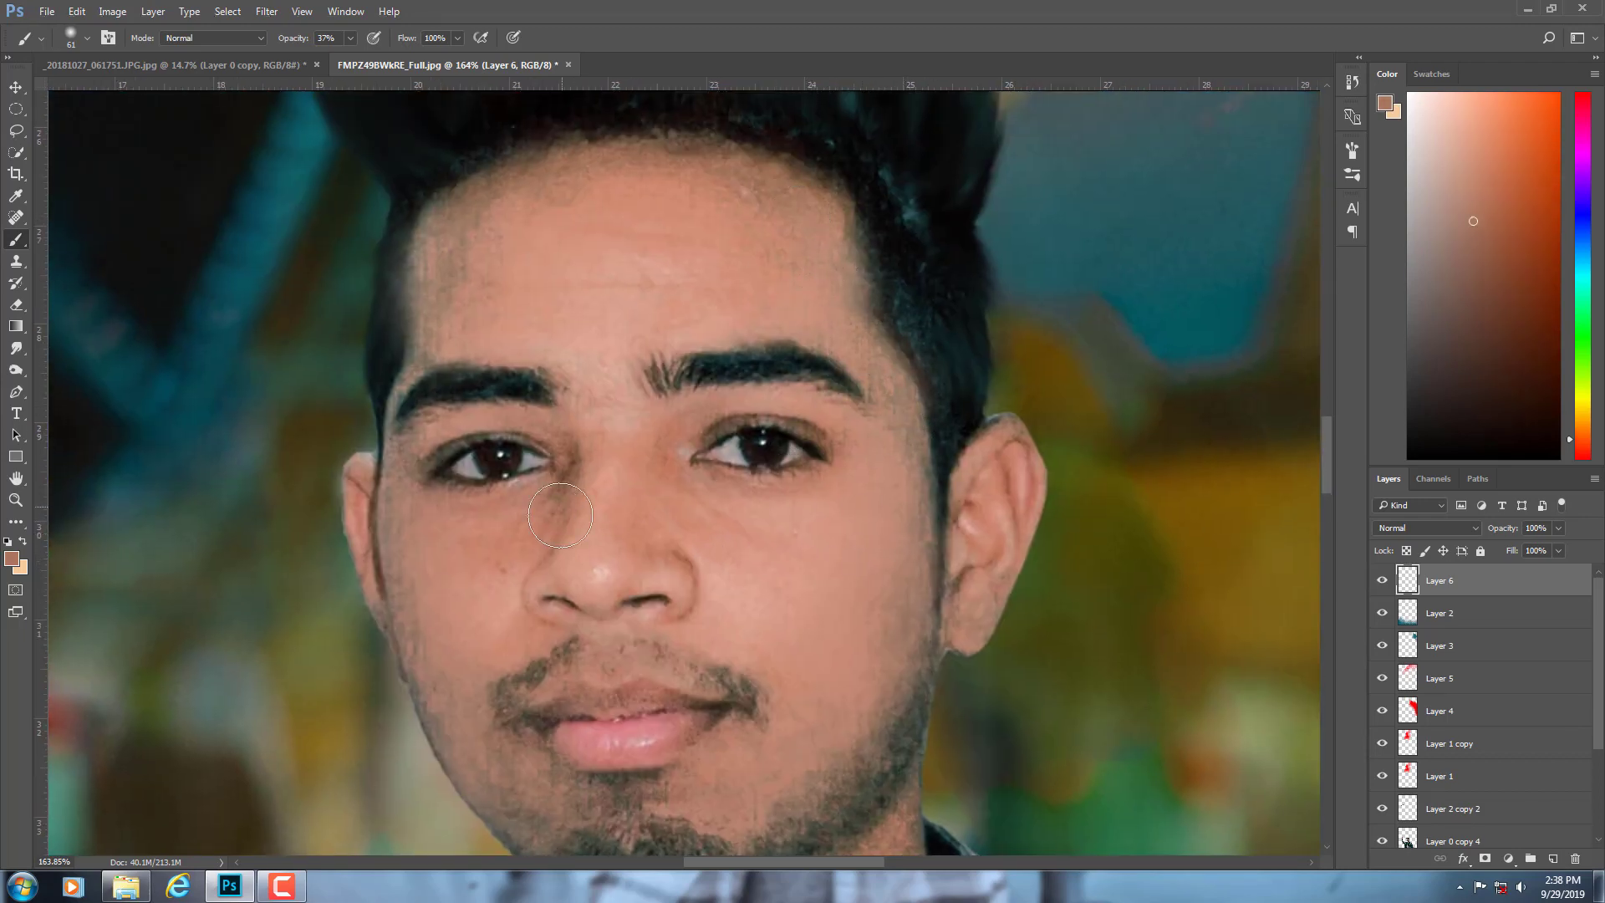
pyautogui.moveTo(681, 547); pyautogui.dragTo(718, 439)
pyautogui.keyDown('alt'); pyautogui.click(764, 531); pyautogui.keyUp('alt')
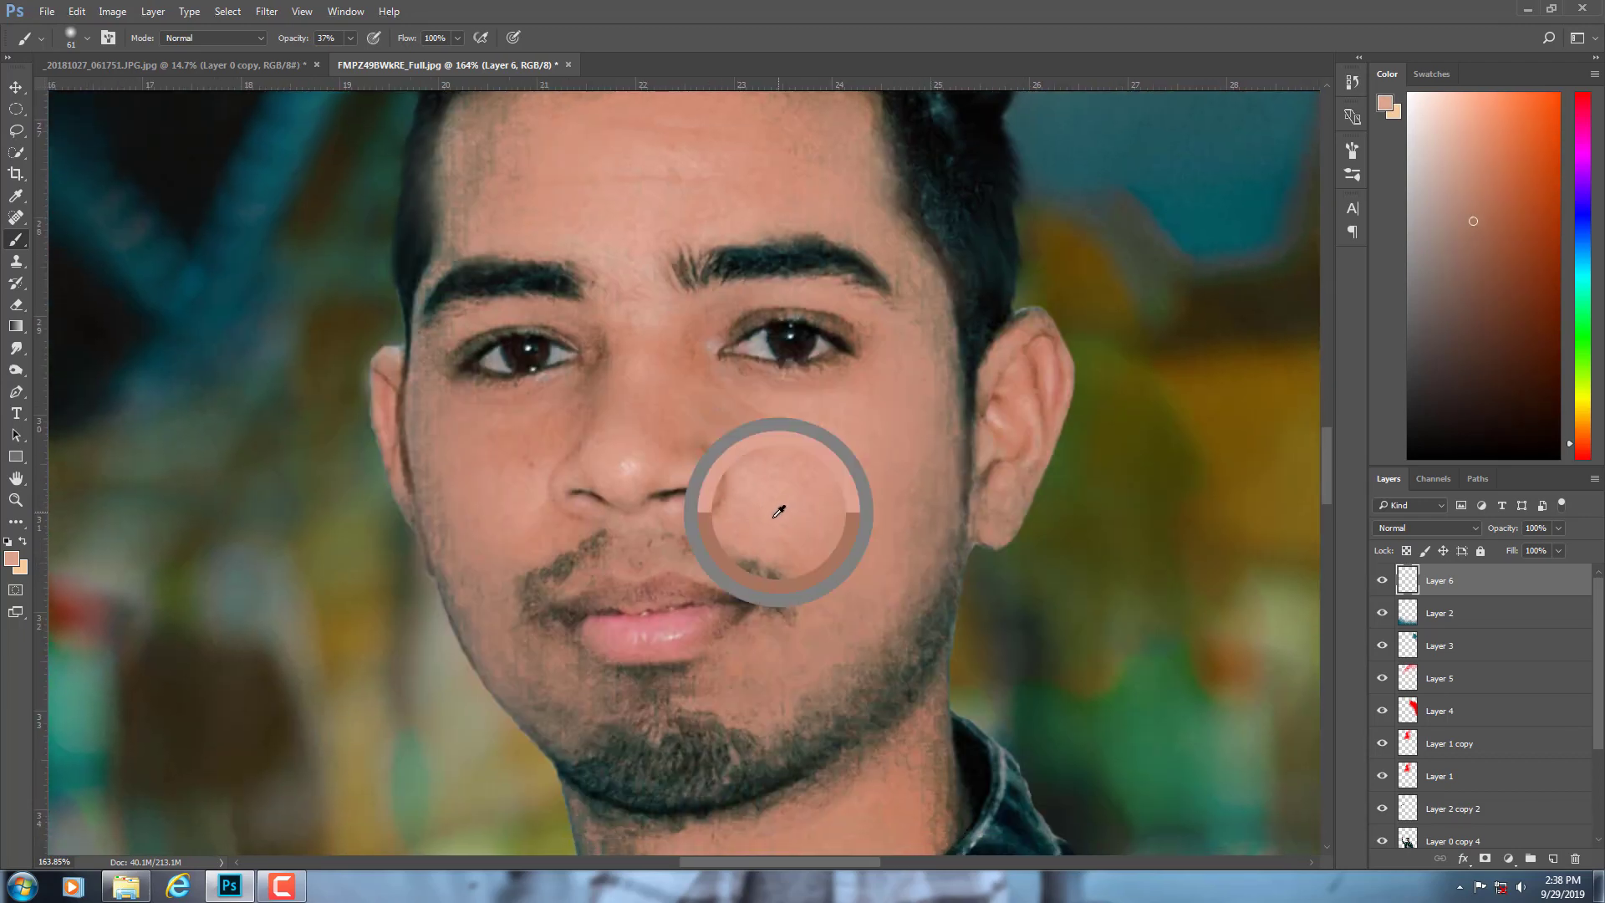
pyautogui.keyDown('alt'); pyautogui.click(755, 565); pyautogui.keyUp('alt')
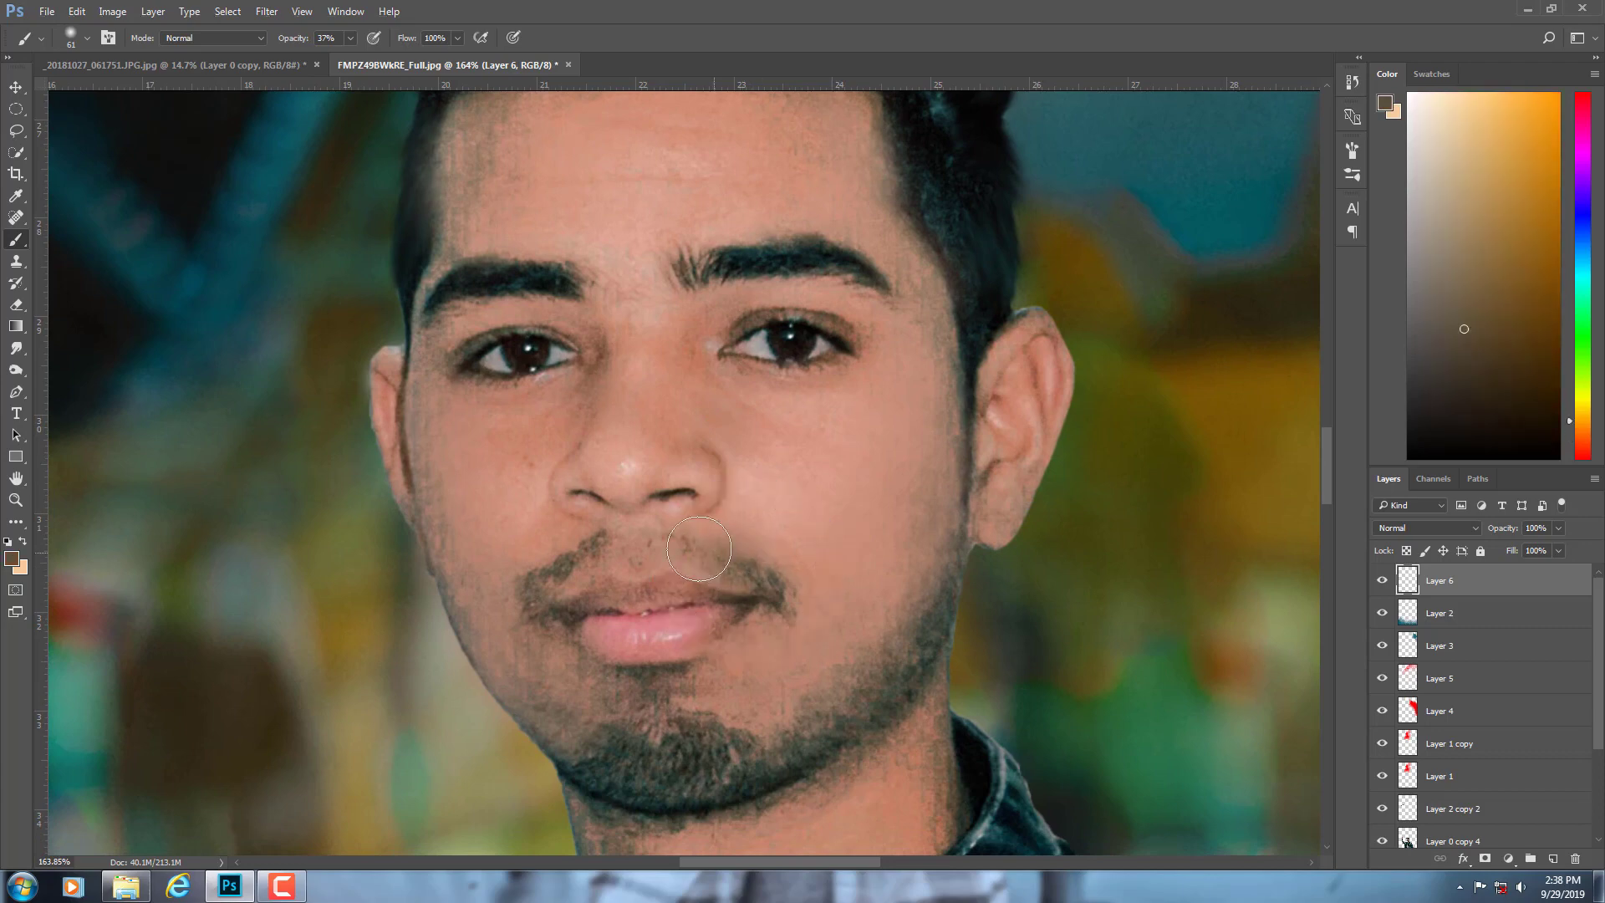
pyautogui.scroll(2, 755, 565)
pyautogui.moveTo(747, 561); pyautogui.dragTo(829, 456)
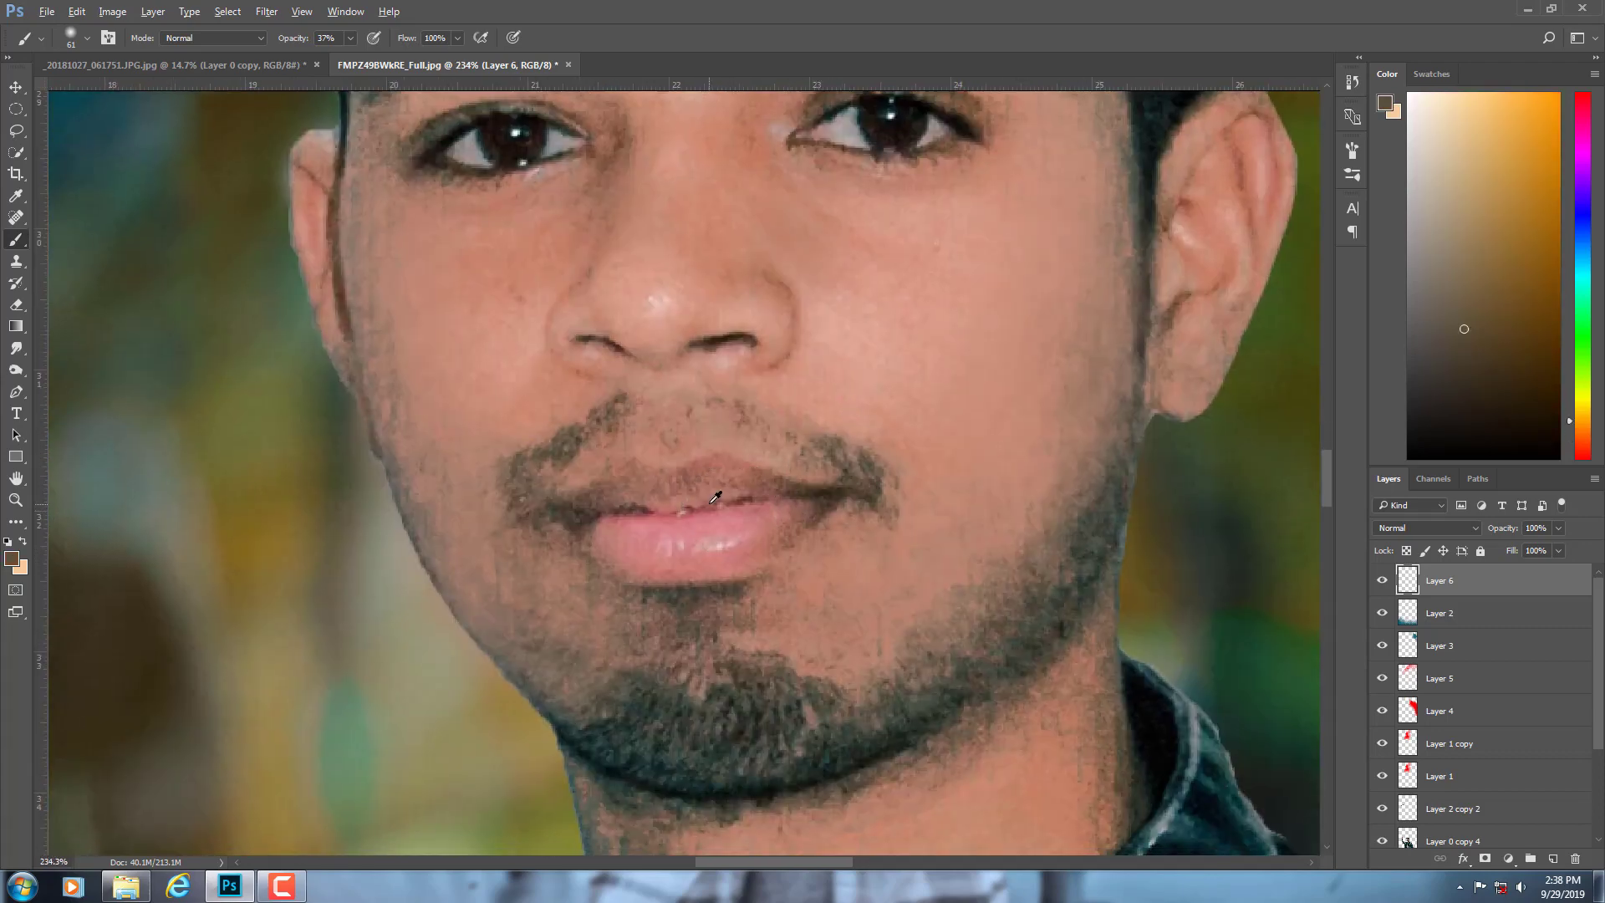
pyautogui.scroll(-5, 701, 504)
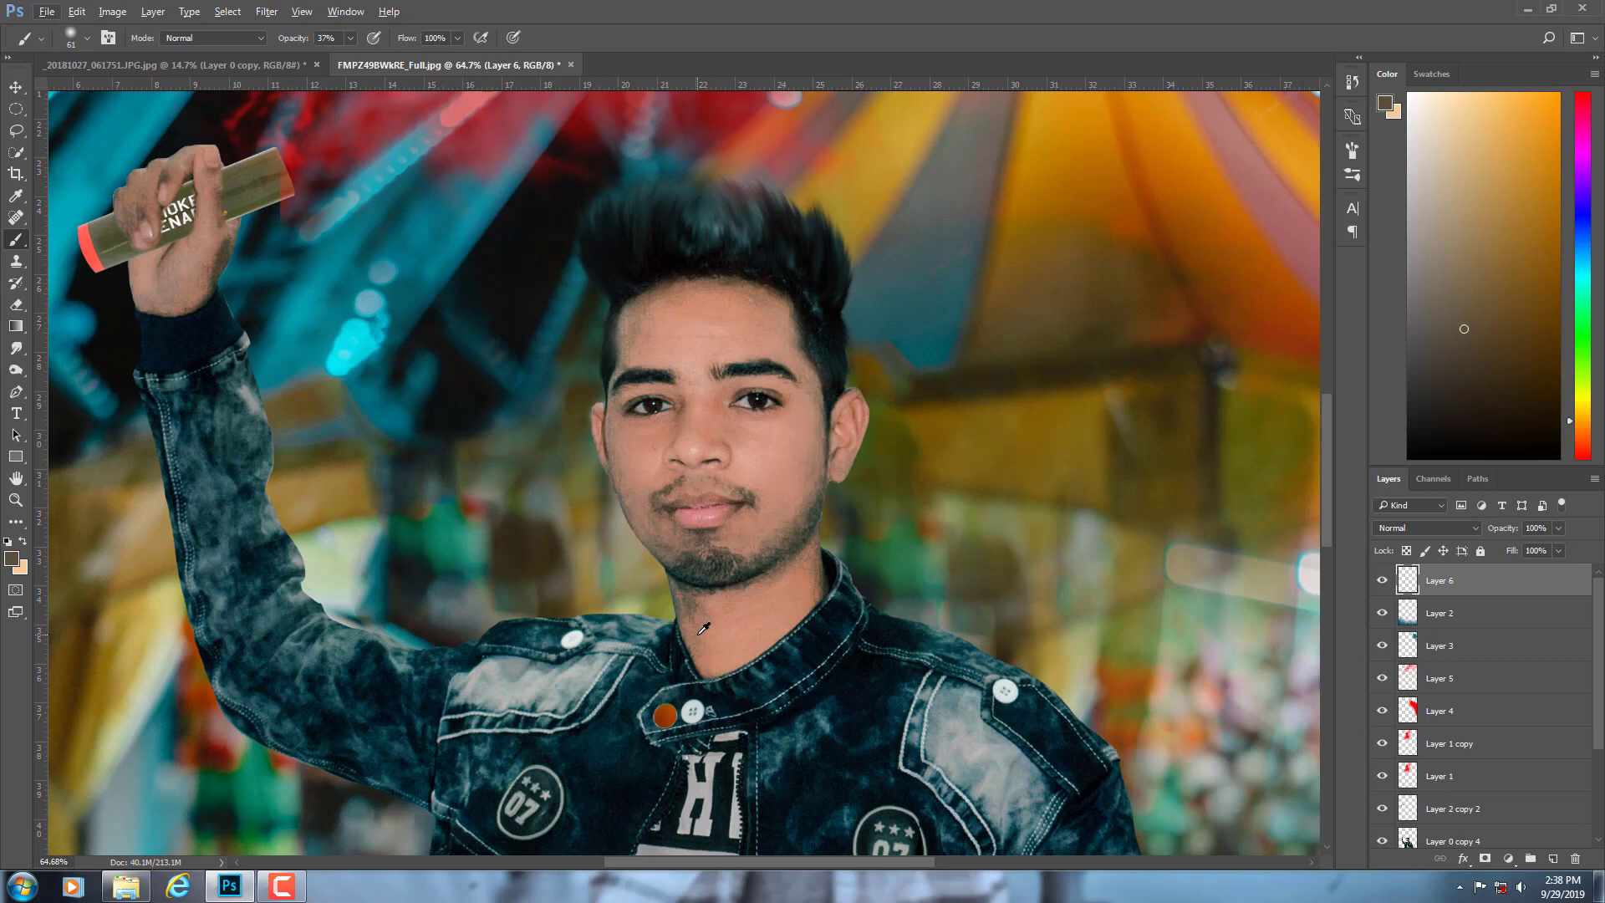
pyautogui.scroll(-1, 1409, 795)
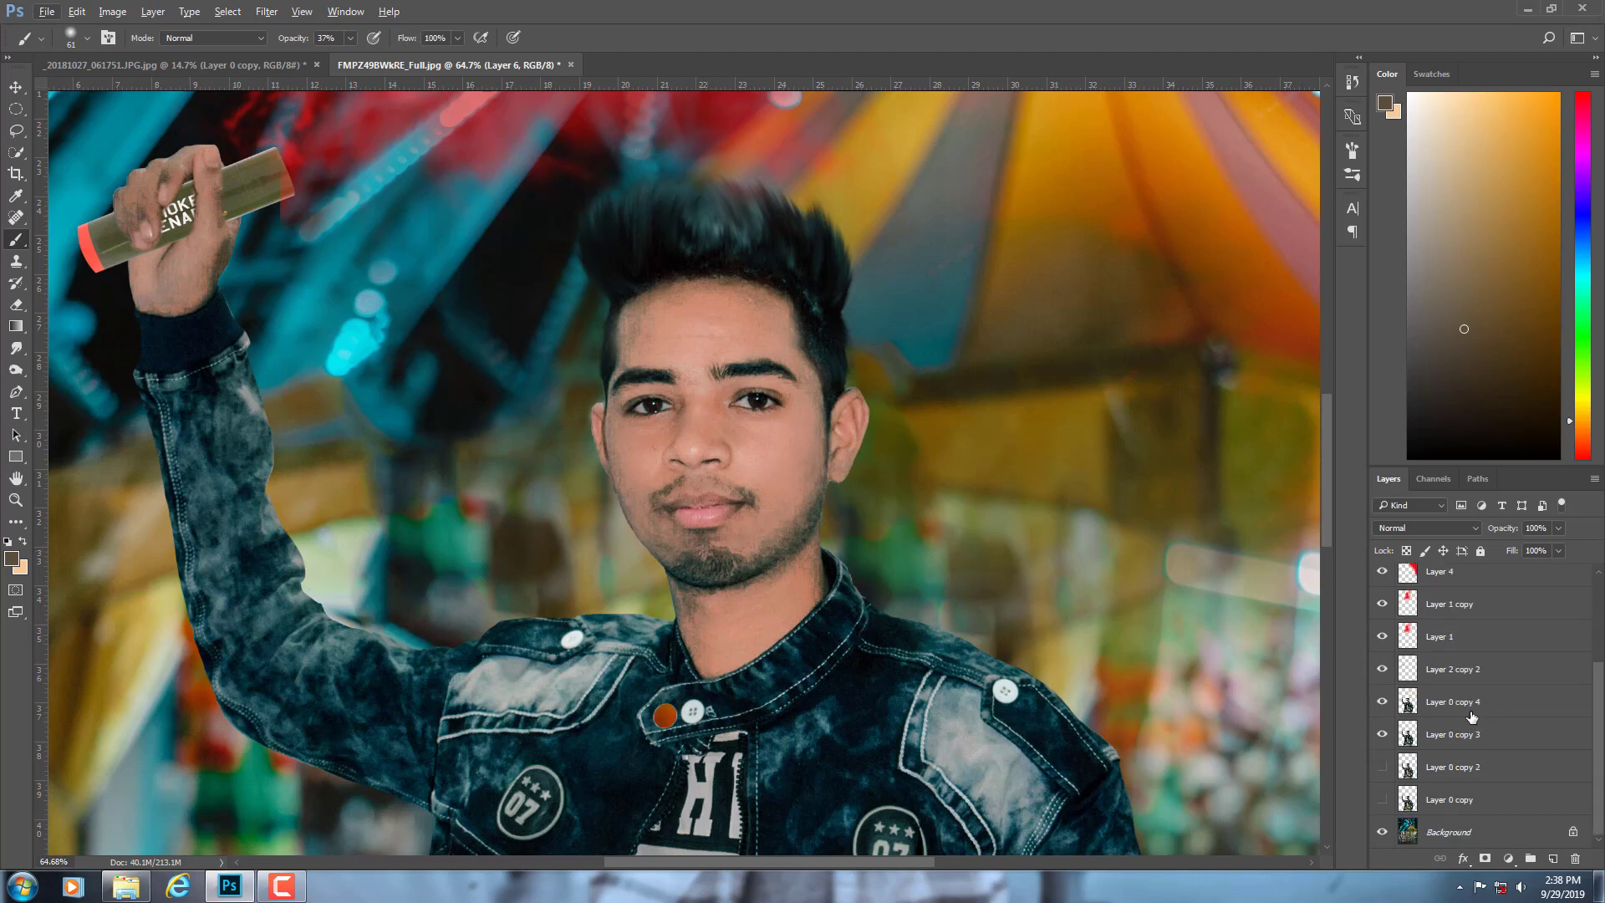
pyautogui.scroll(1, 1405, 643)
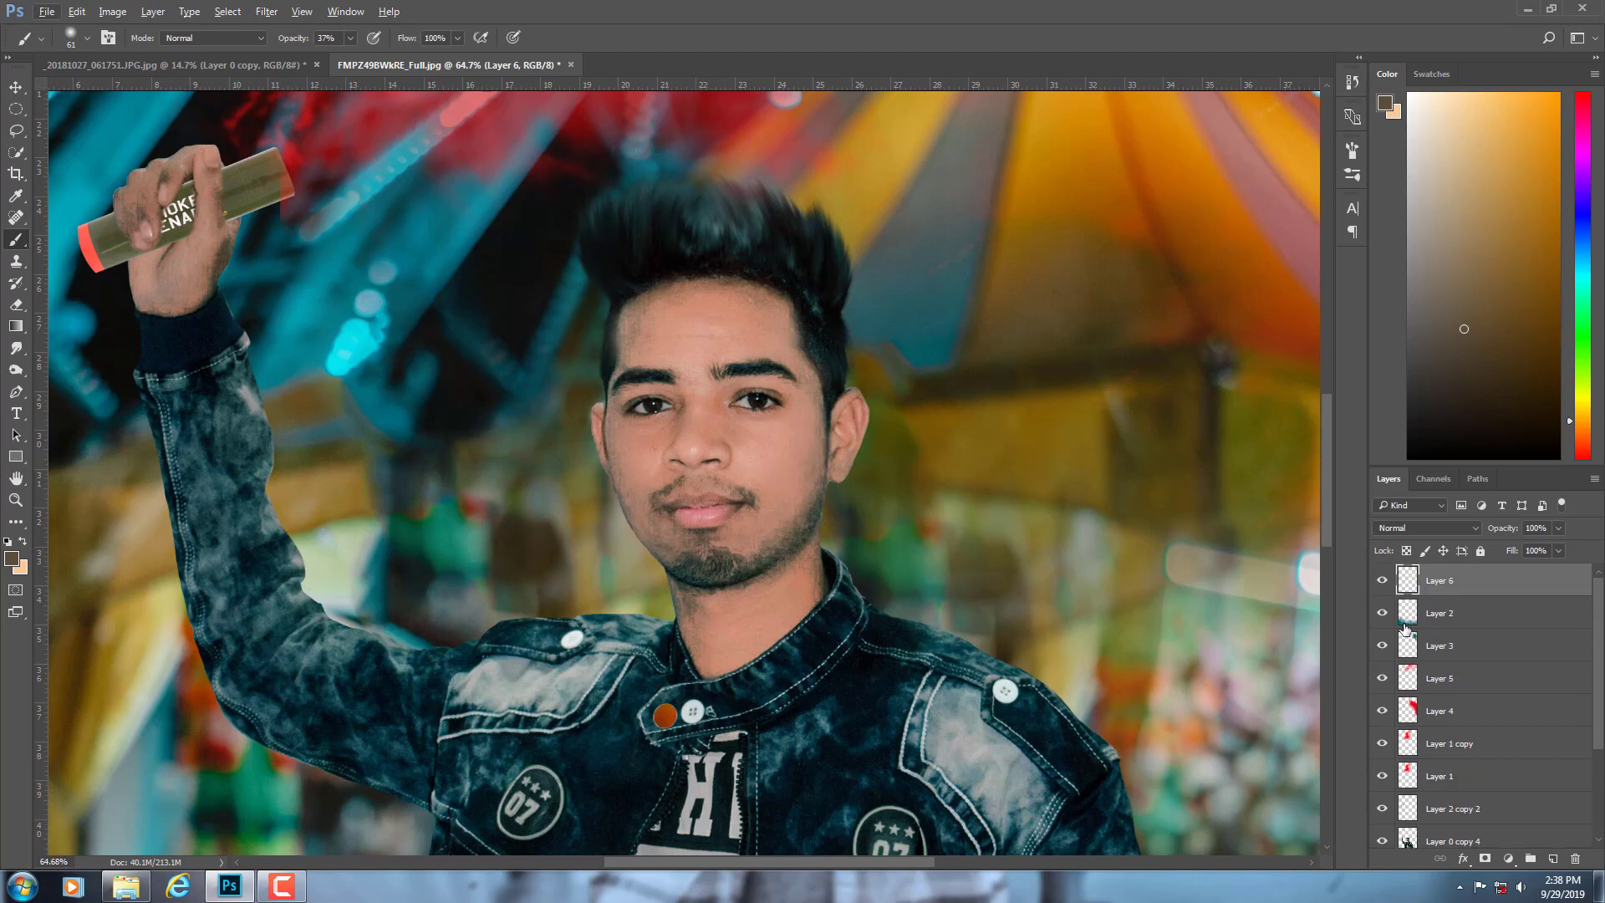
pyautogui.click(1382, 580)
pyautogui.scroll(-3, 869, 452)
pyautogui.scroll(-4, 861, 481)
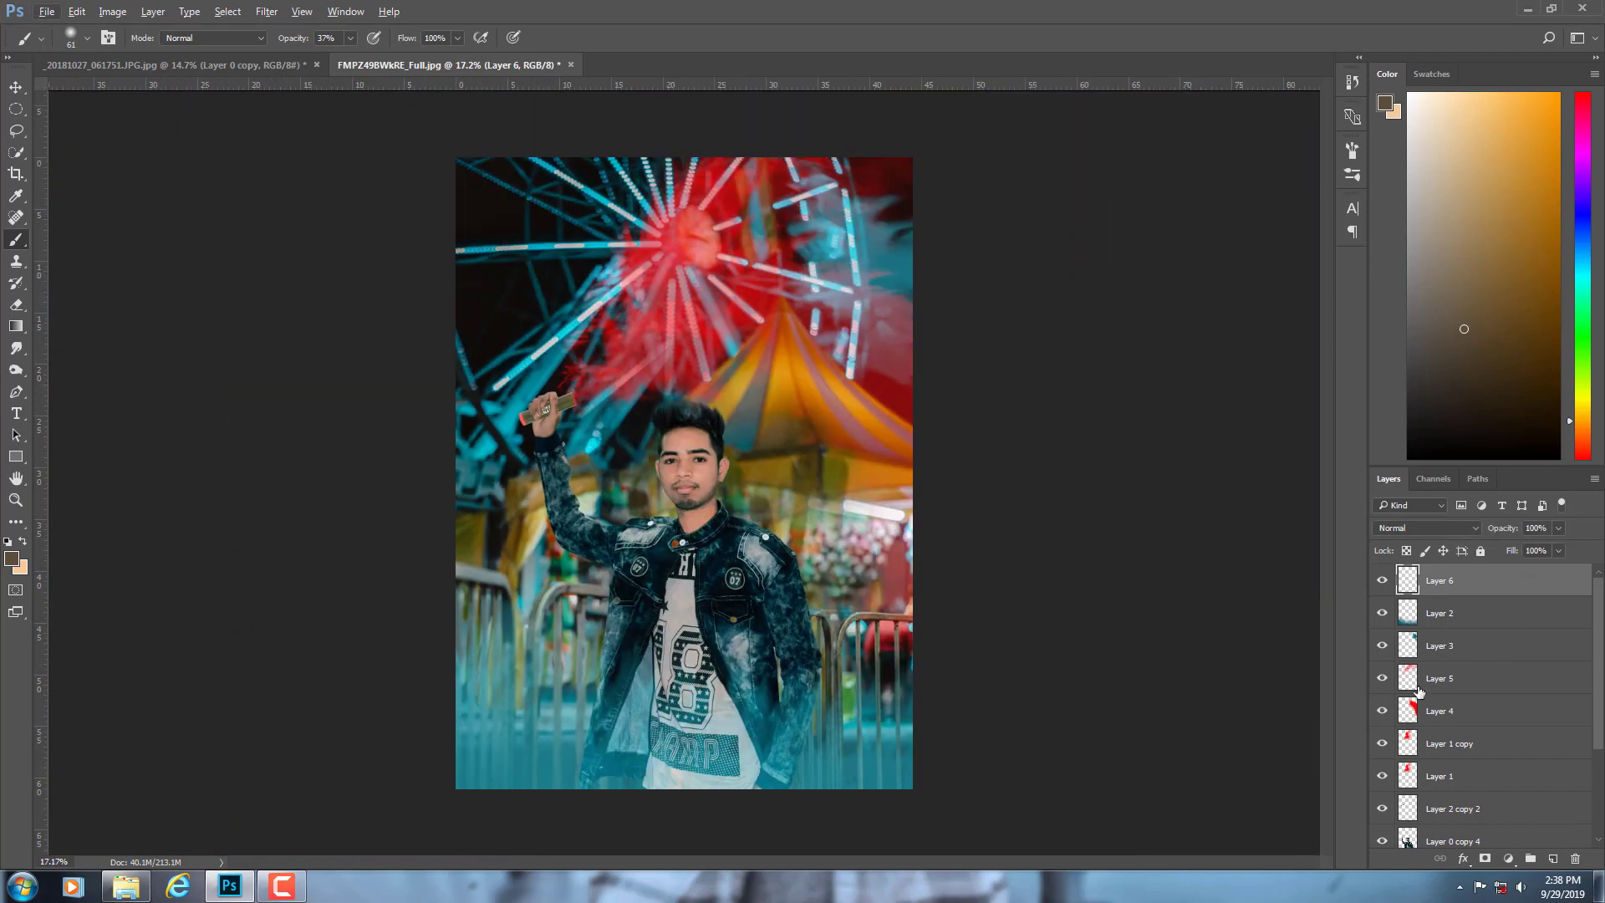
pyautogui.scroll(-2, 1418, 692)
pyautogui.keyDown('ctrl'); pyautogui.click(1419, 717); pyautogui.keyUp('ctrl')
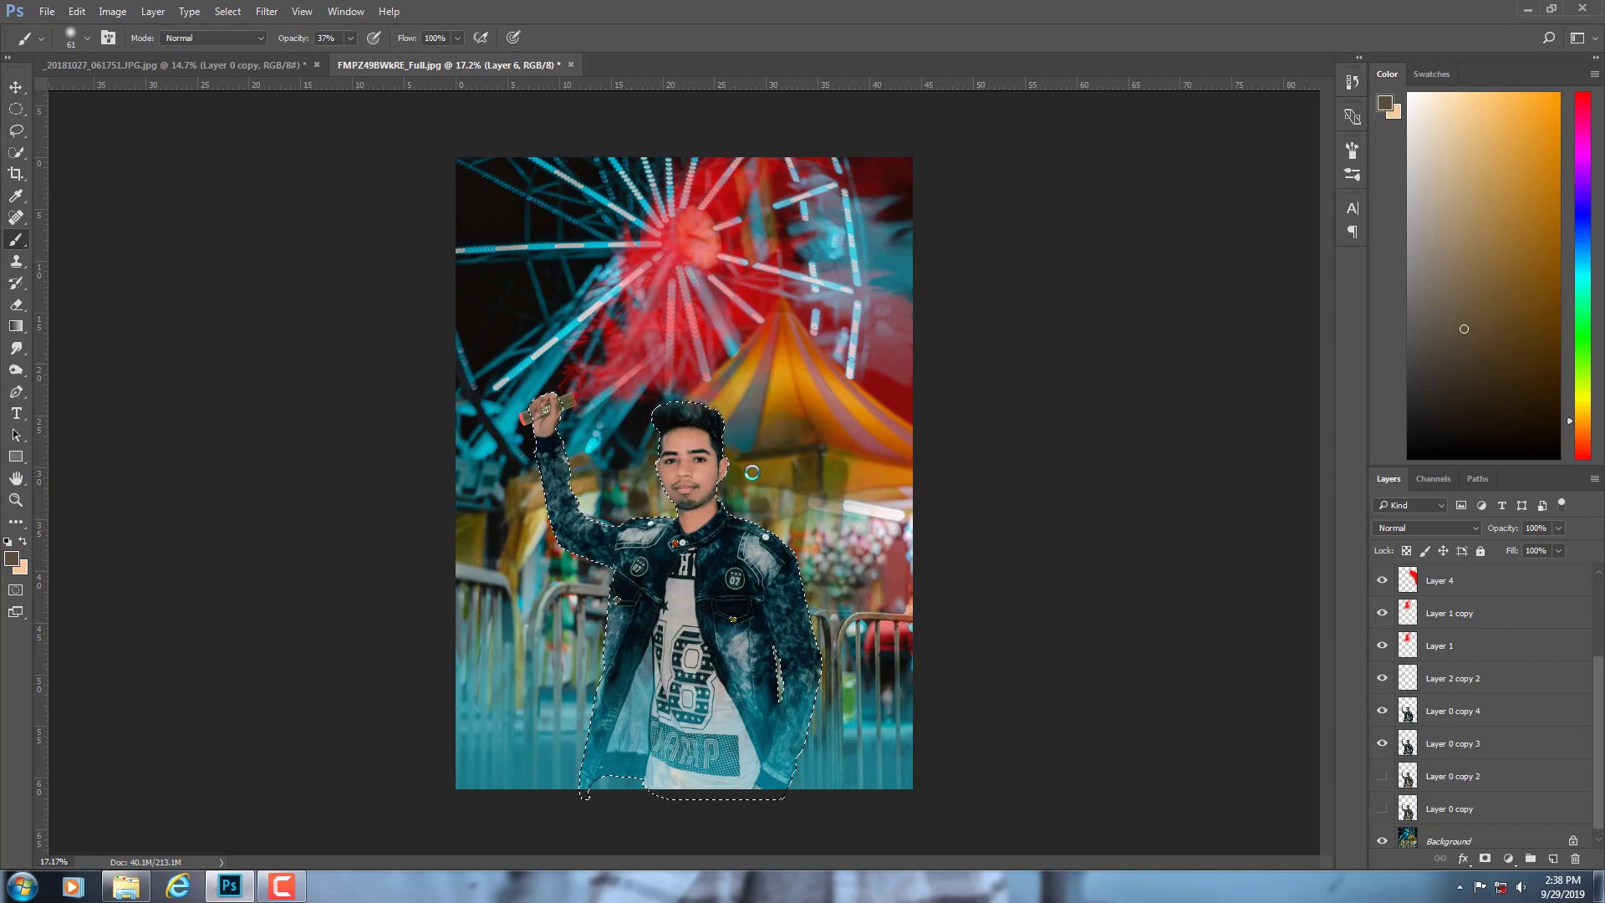
pyautogui.hotkey('ctrl', 'shift', 's')
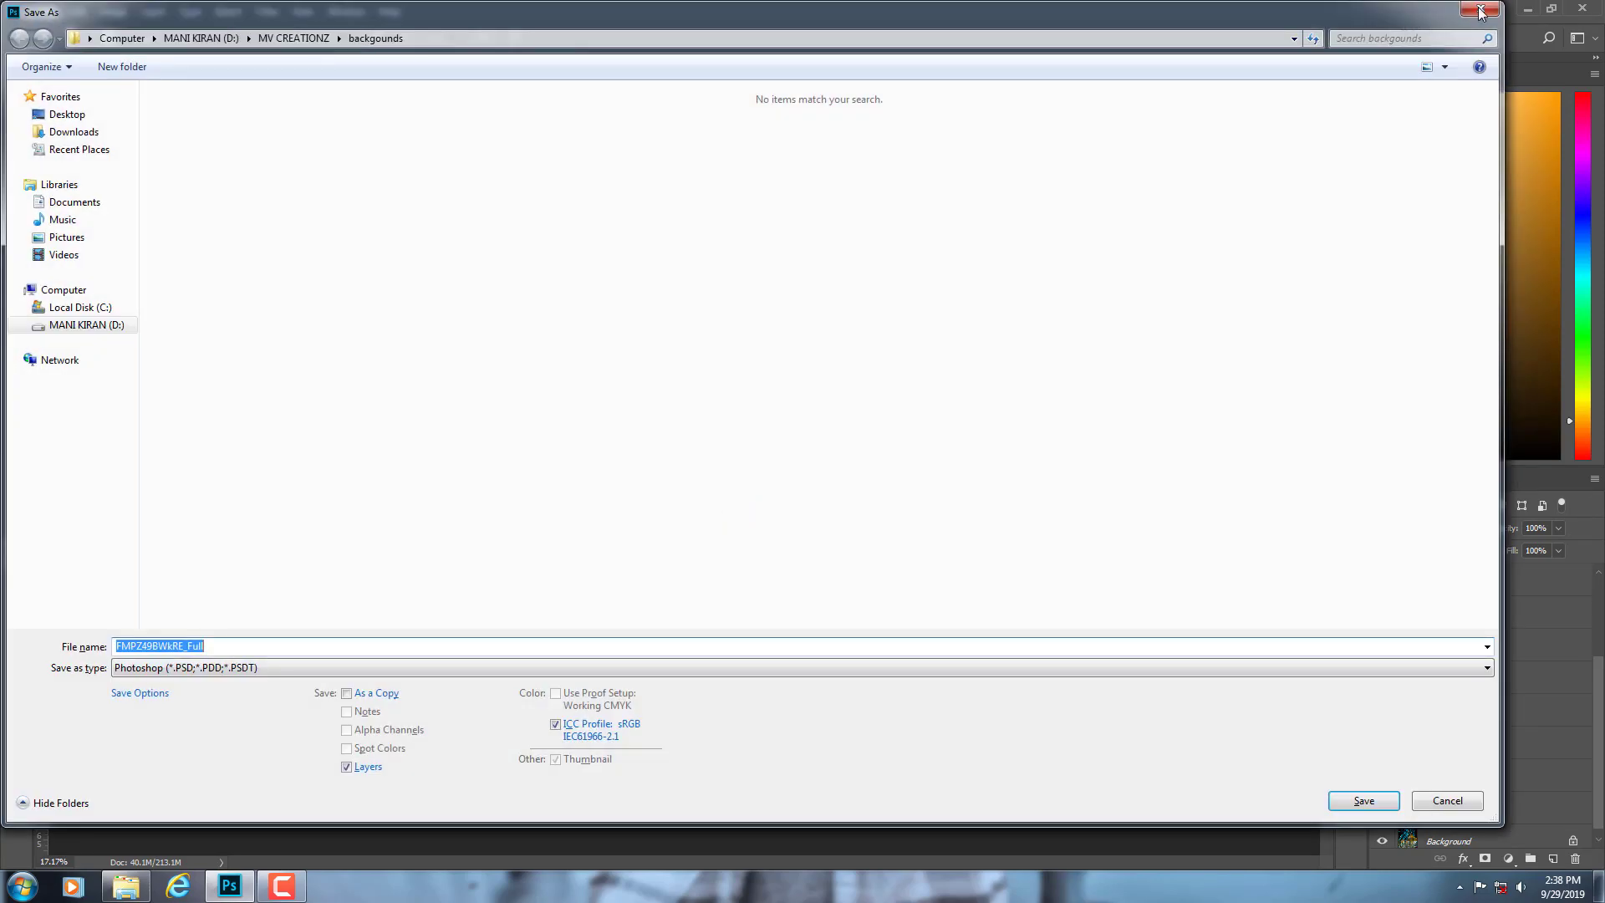
pyautogui.click(1478, 7)
pyautogui.hotkey('ctrl', 'd')
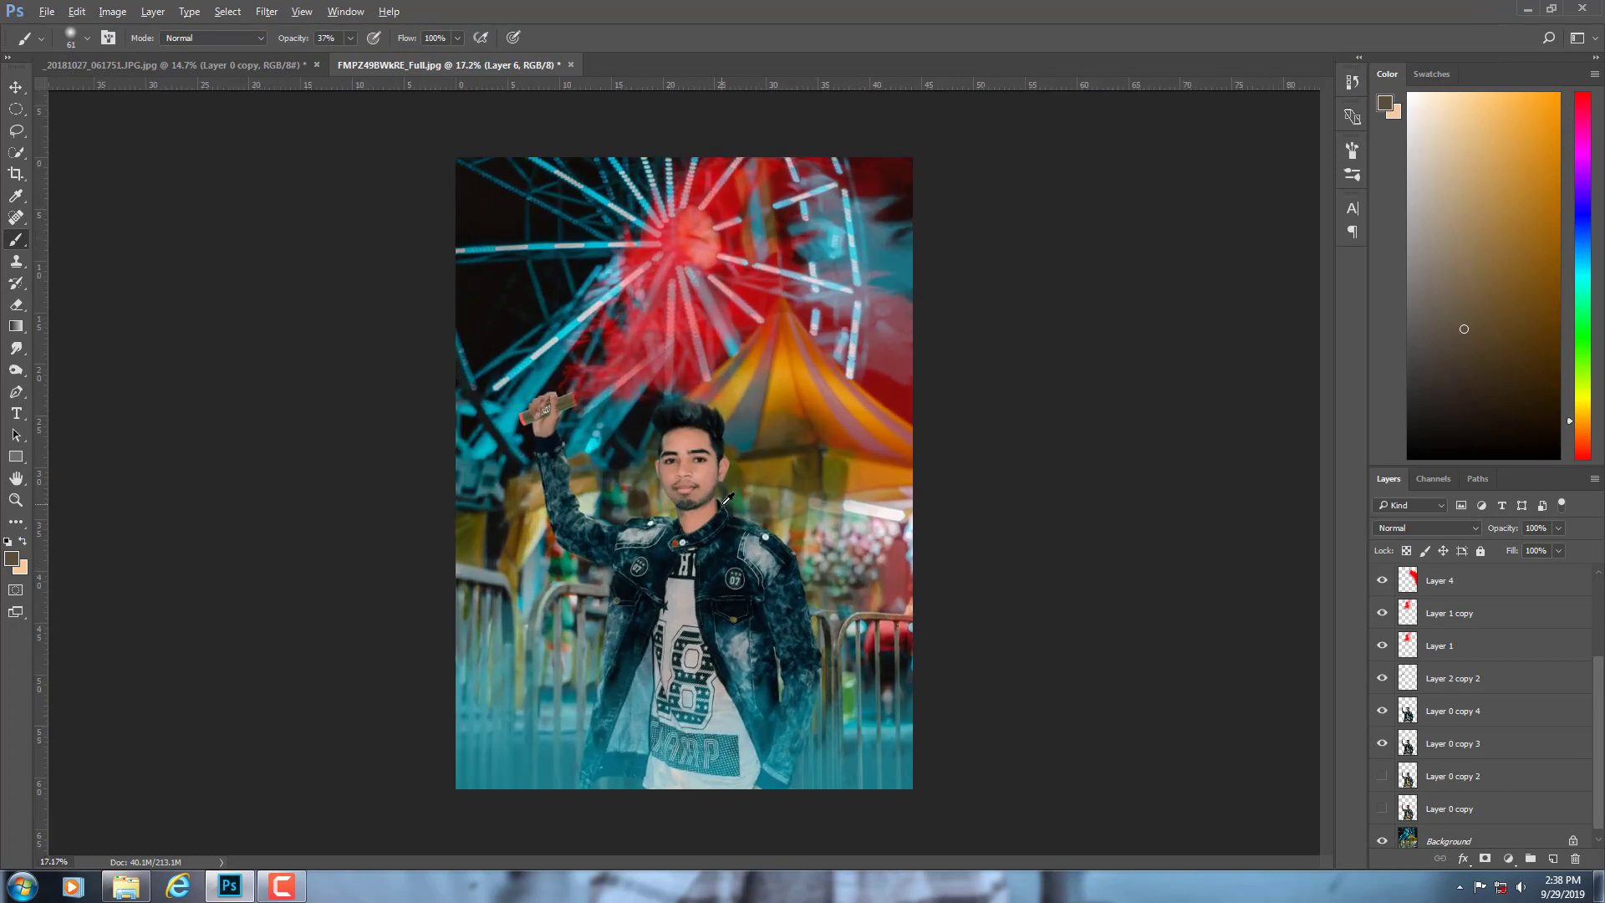
# - Select Layer 0 copy 4 and add a Gradient fill layer above it
pyautogui.click(1465, 591)
pyautogui.scroll(2, 1464, 615)
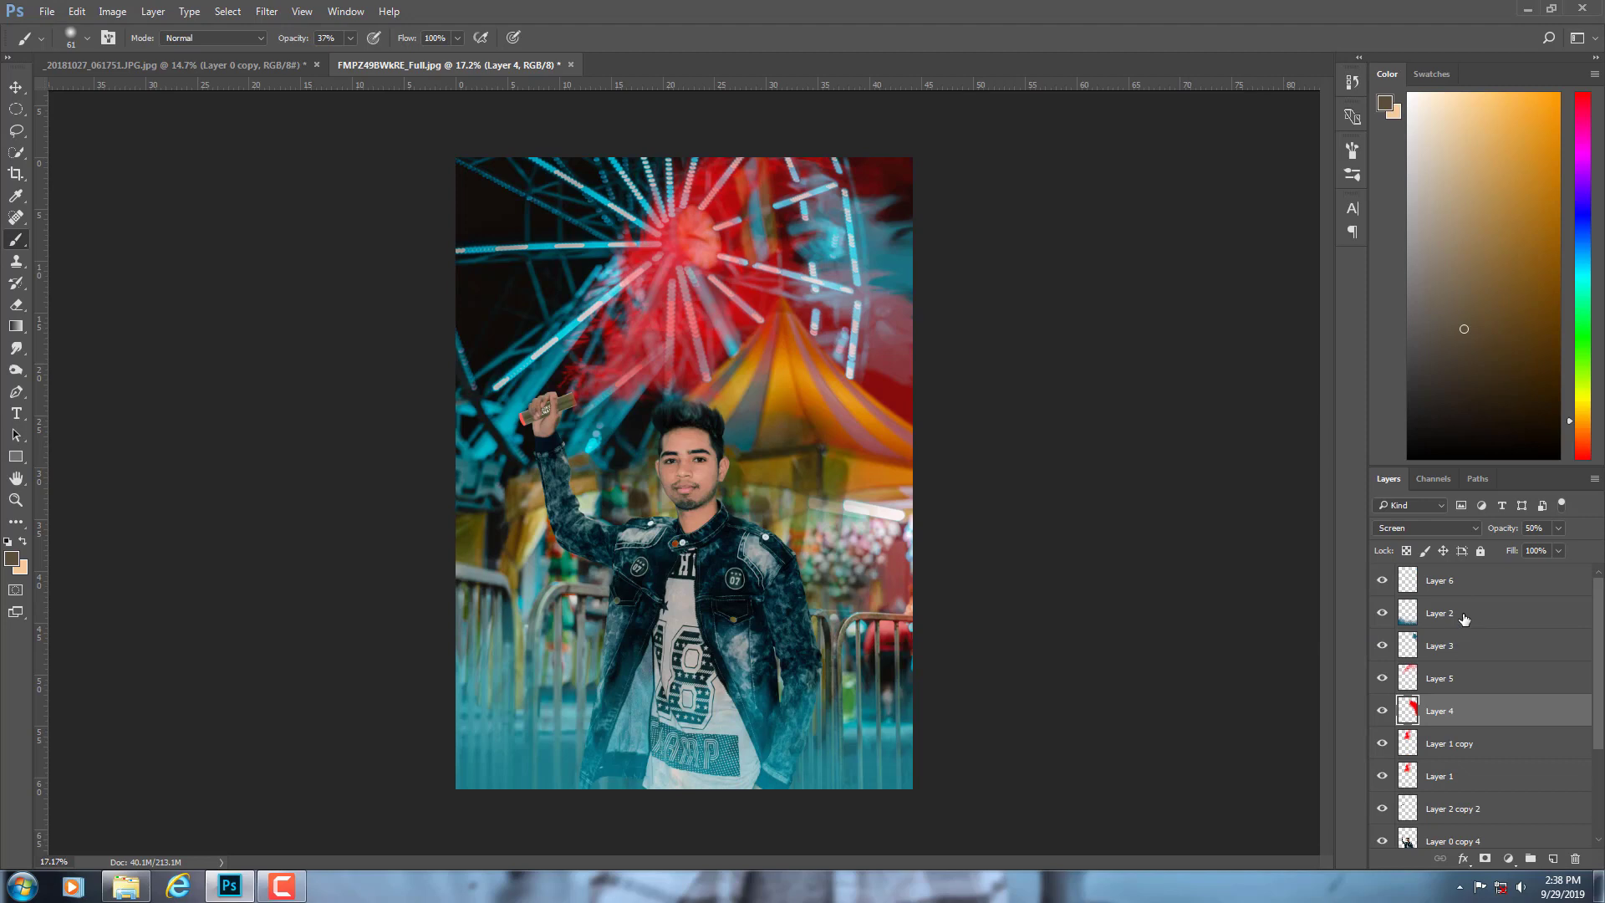
pyautogui.scroll(-3, 1468, 706)
pyautogui.click(1482, 701)
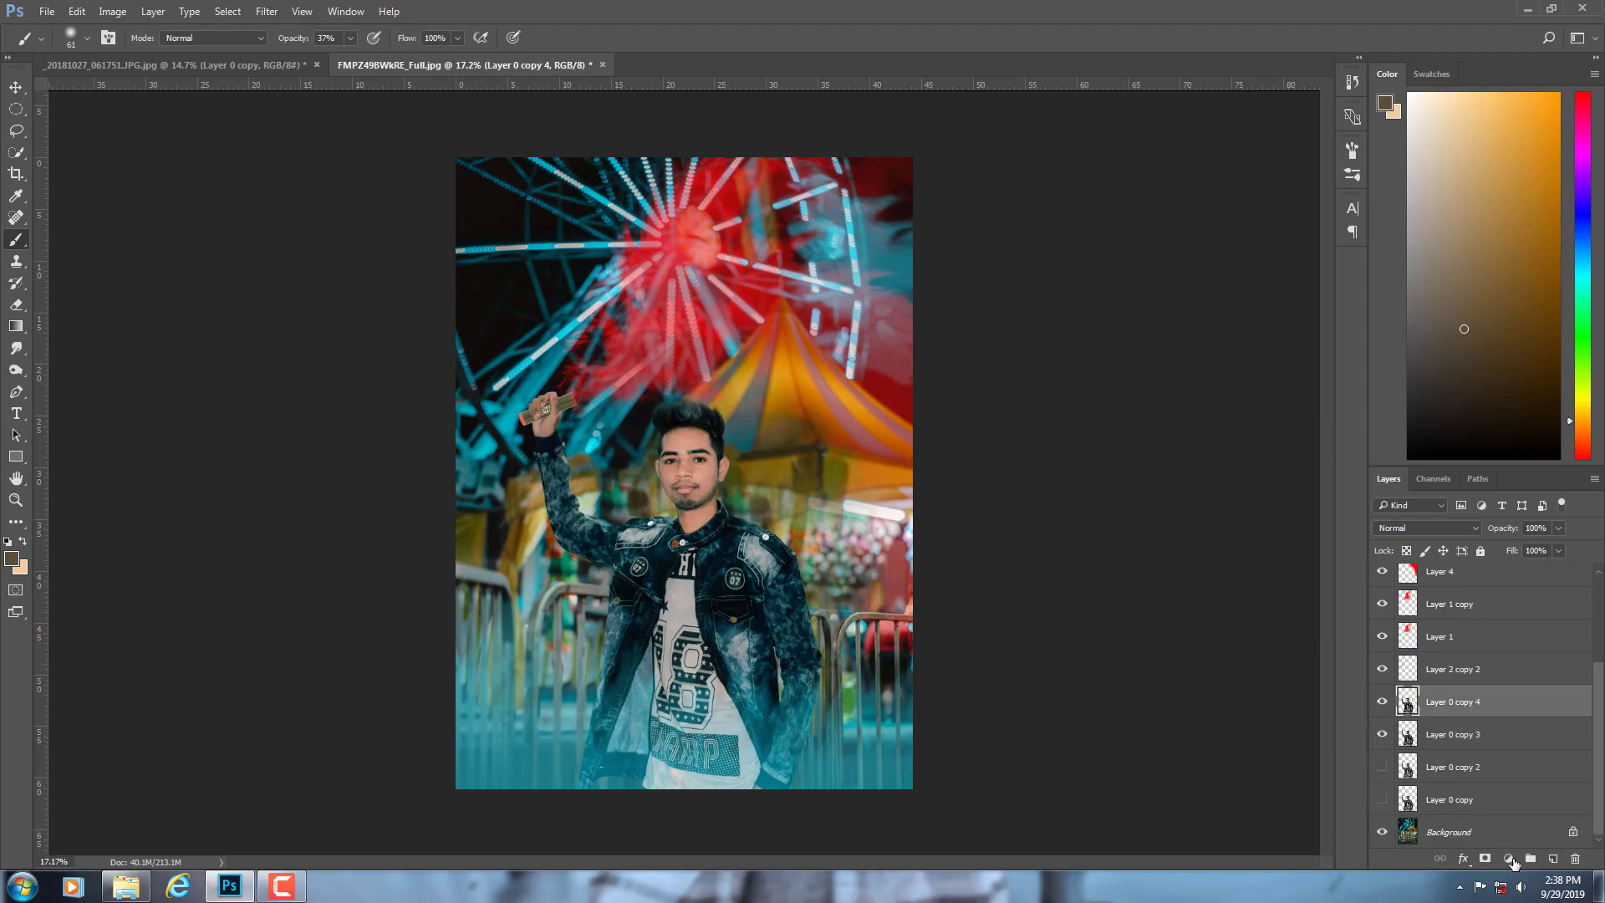
pyautogui.click(1509, 859)
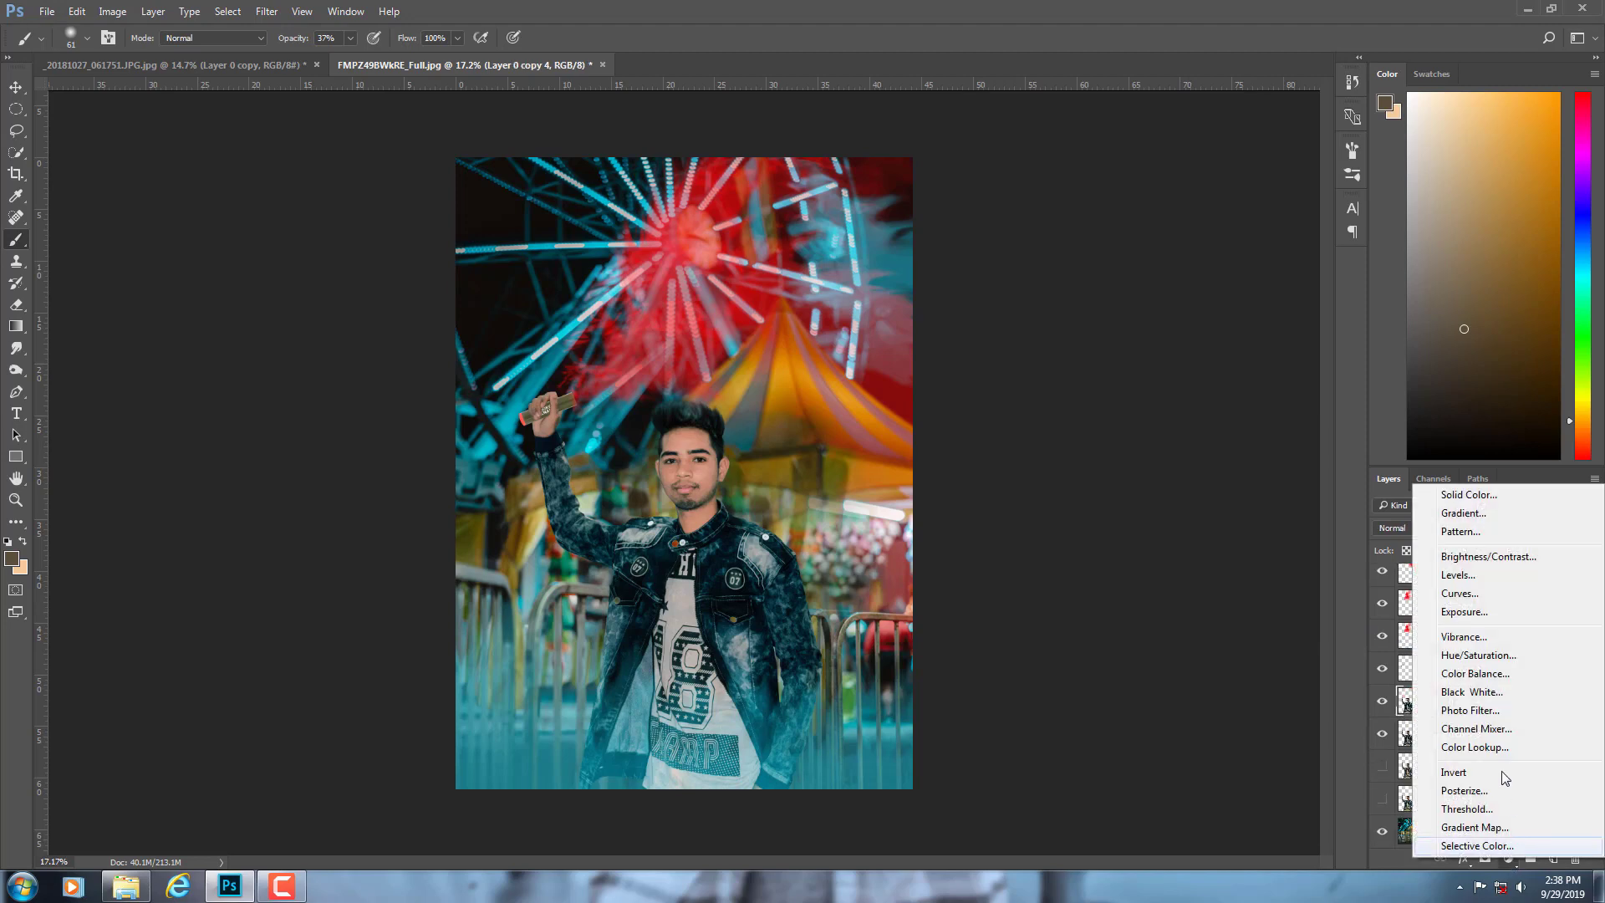
pyautogui.click(1464, 513)
# - Make the gradient Radial and reversed with a transparent preset, then lower the layer's opacity
pyautogui.click(1053, 279)
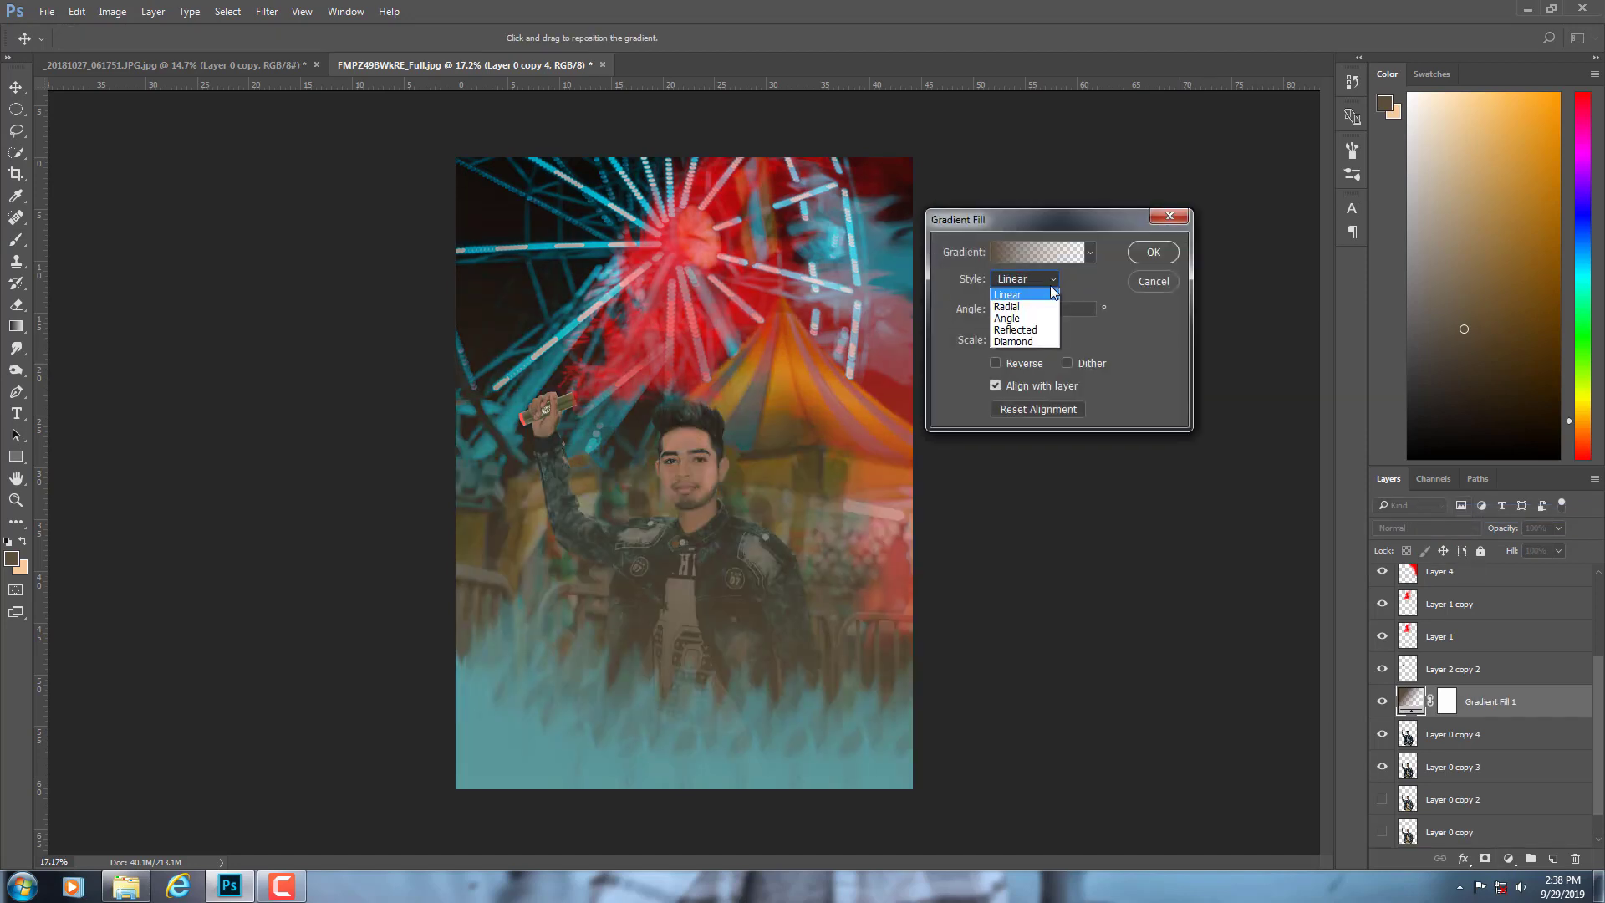
pyautogui.click(1026, 310)
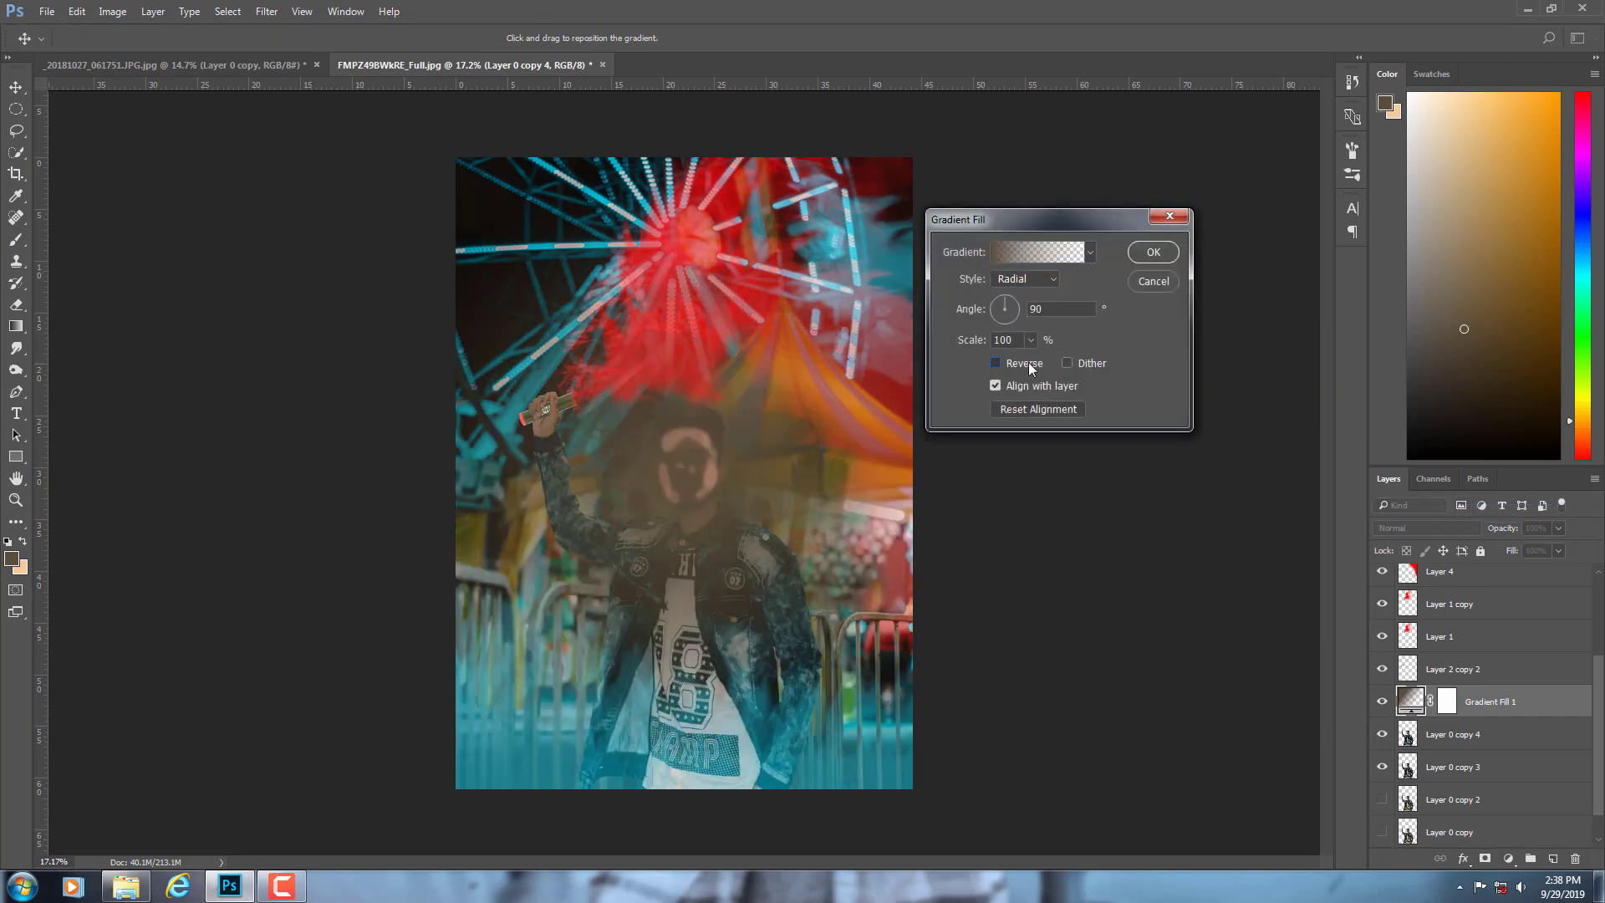
pyautogui.click(1028, 362)
pyautogui.click(1011, 247)
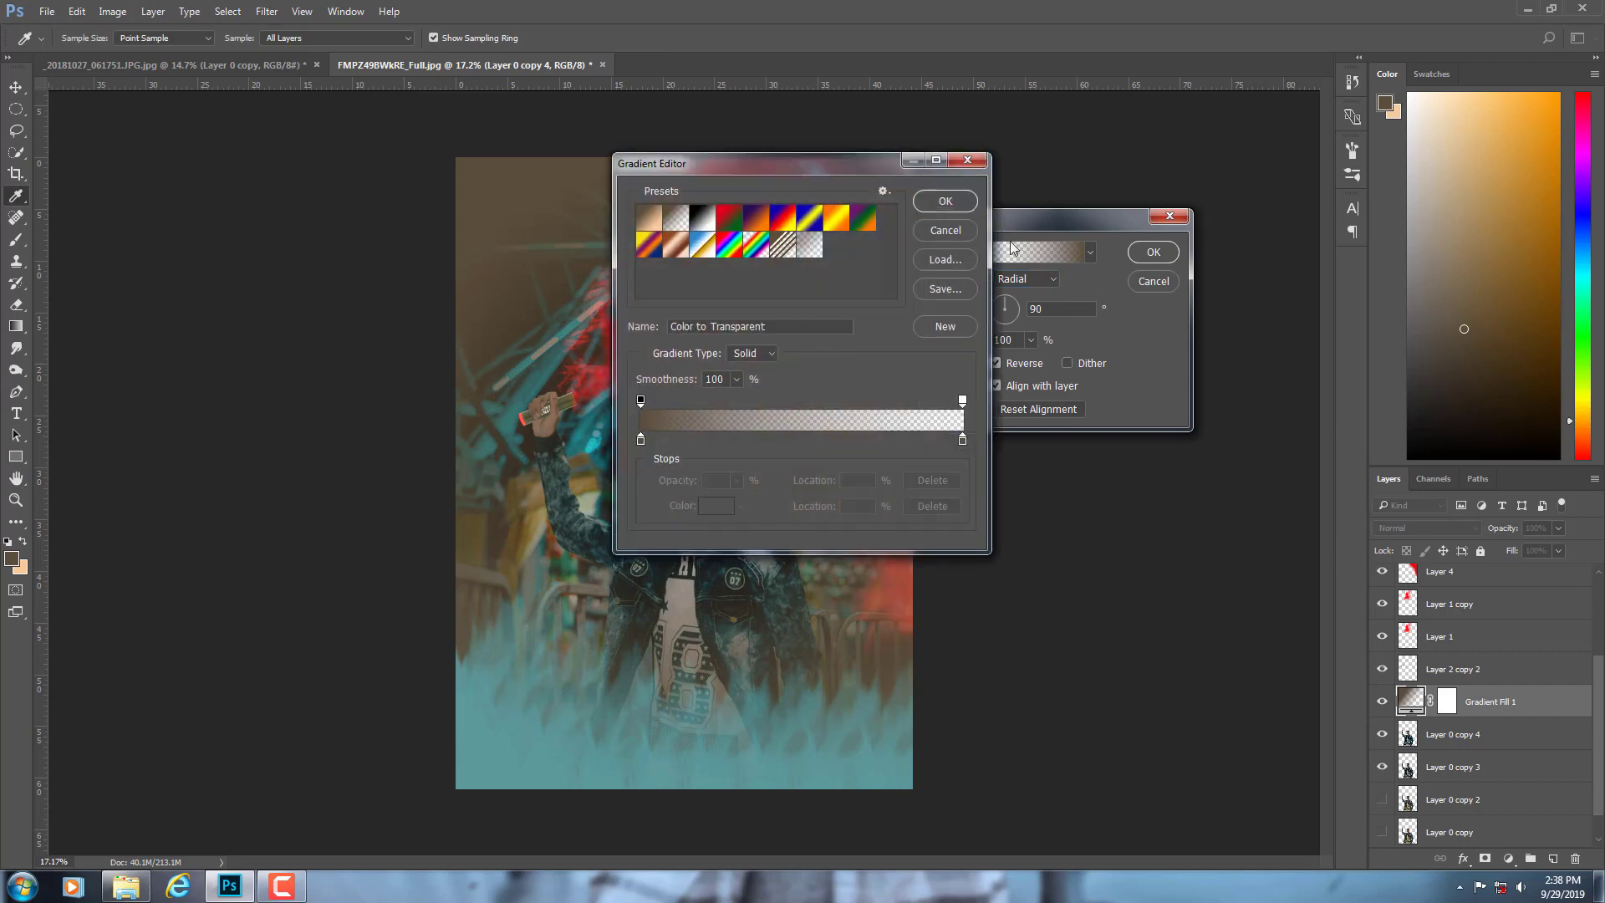
pyautogui.click(812, 251)
pyautogui.click(944, 200)
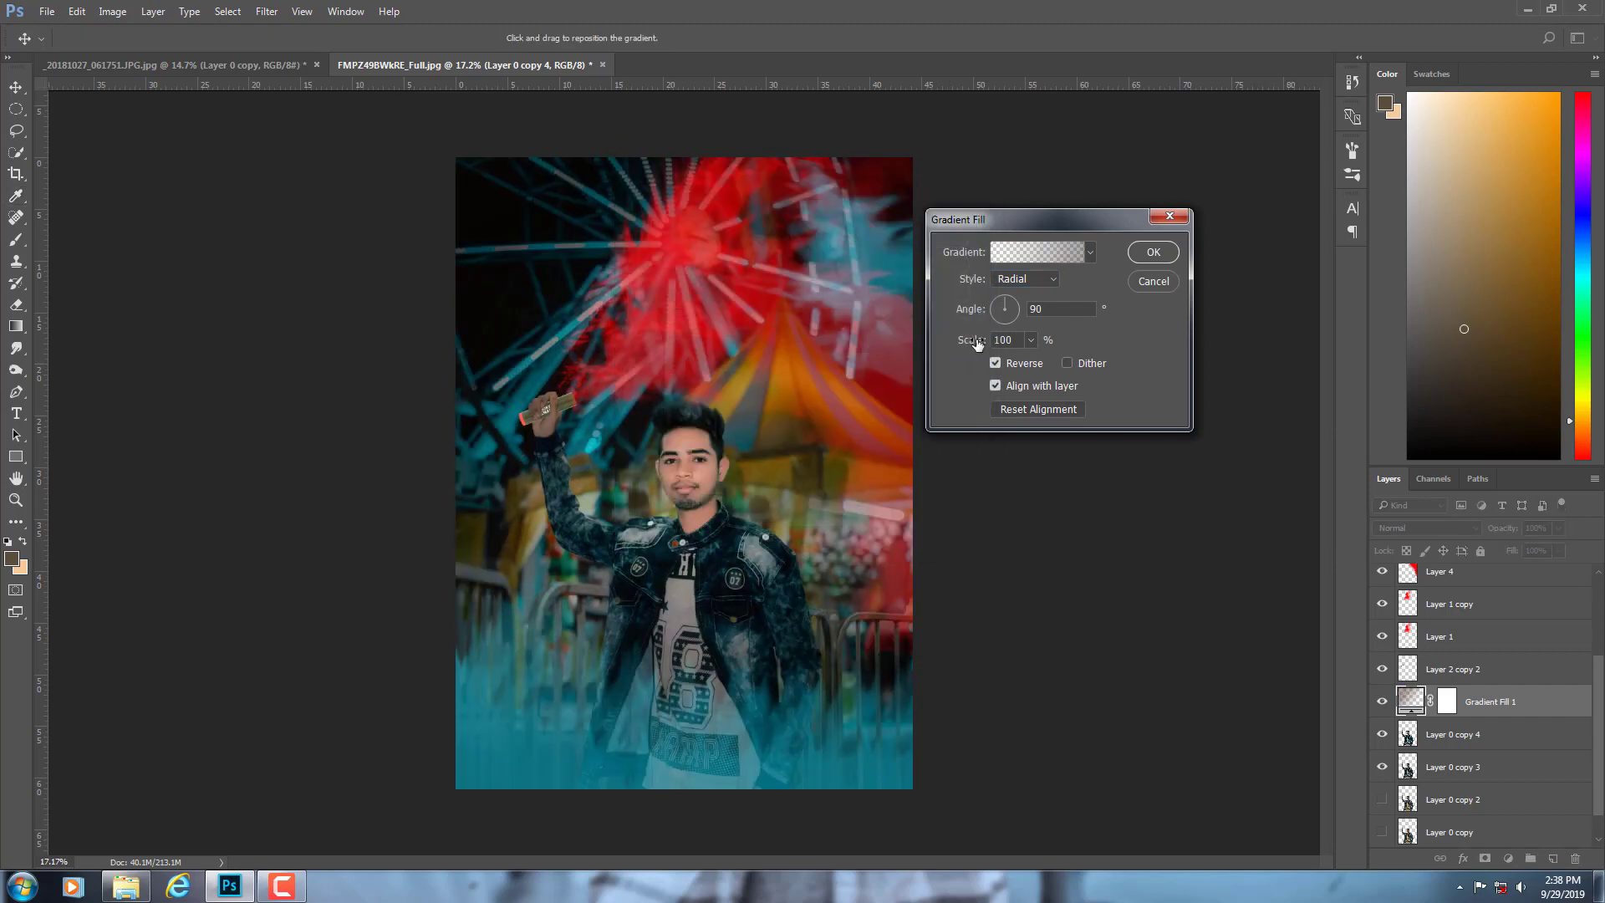
pyautogui.click(1151, 252)
pyautogui.moveTo(1510, 533); pyautogui.dragTo(1476, 524)
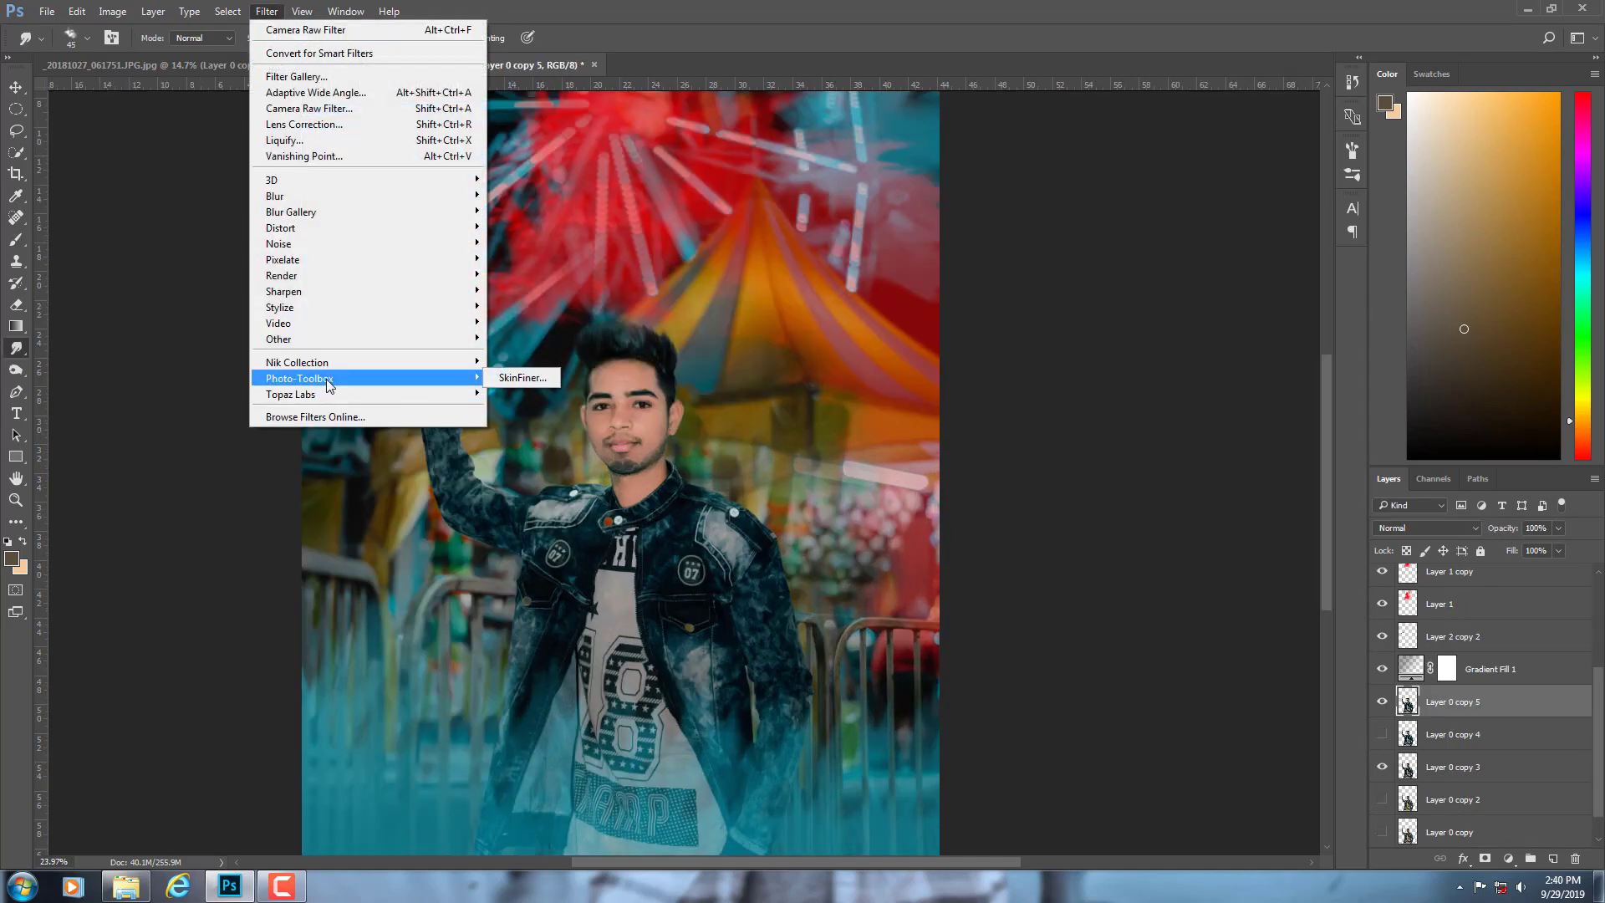
# - Apply SkinFiner with Amount 73, Fine +53, skin shadow +6, highlight +7 and brightness +7
pyautogui.click(500, 378)
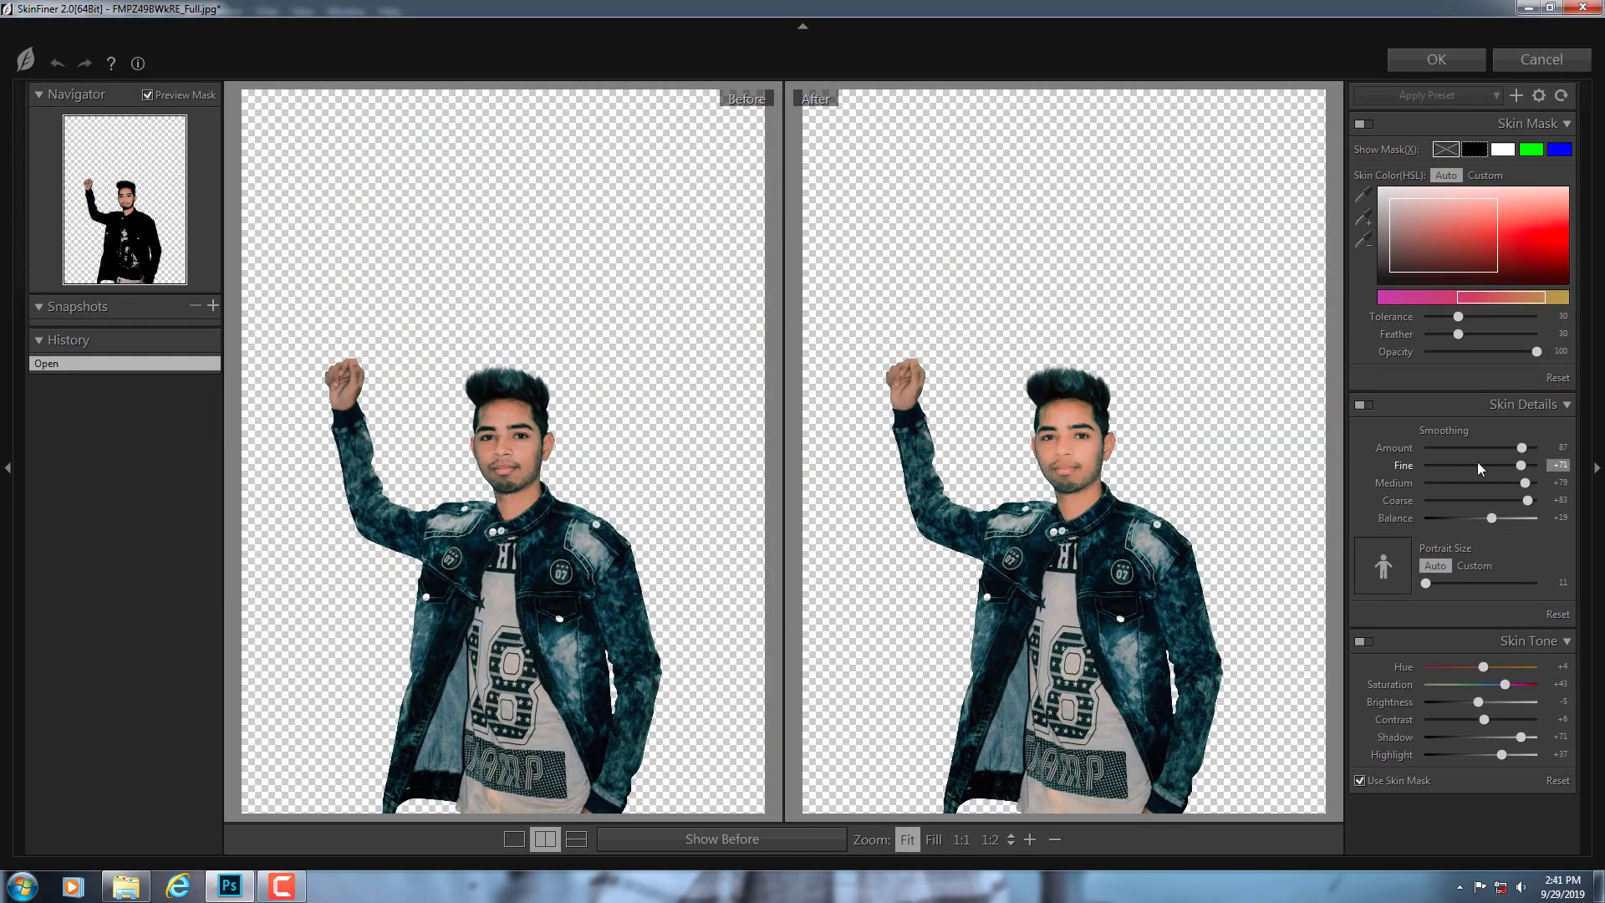
pyautogui.click(1473, 447)
pyautogui.click(1486, 465)
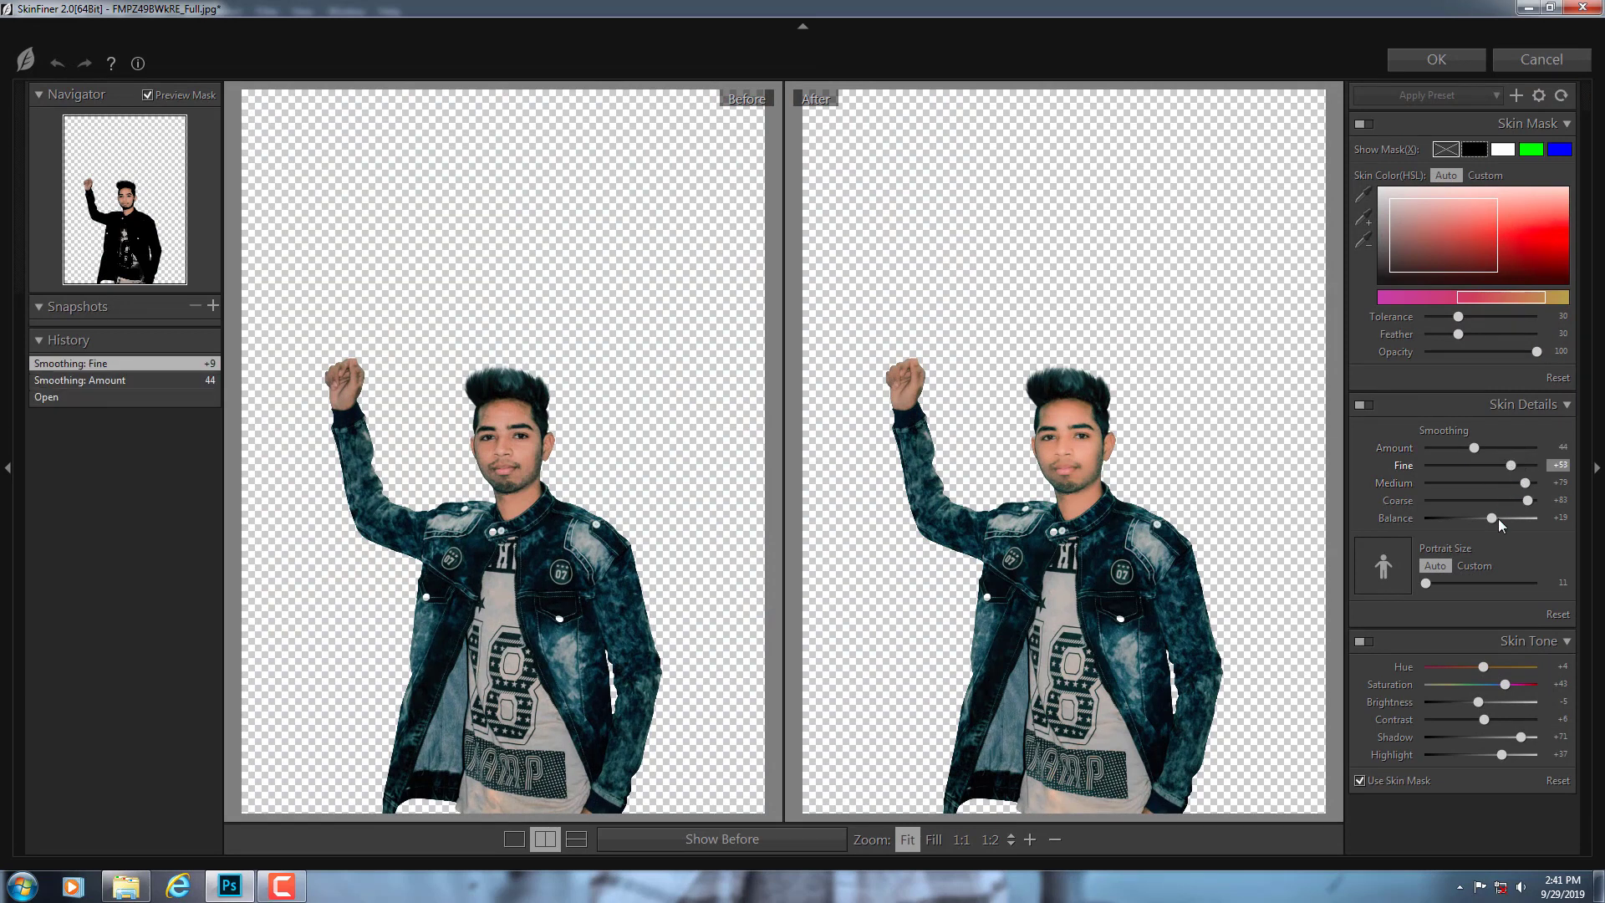
pyautogui.click(1484, 737)
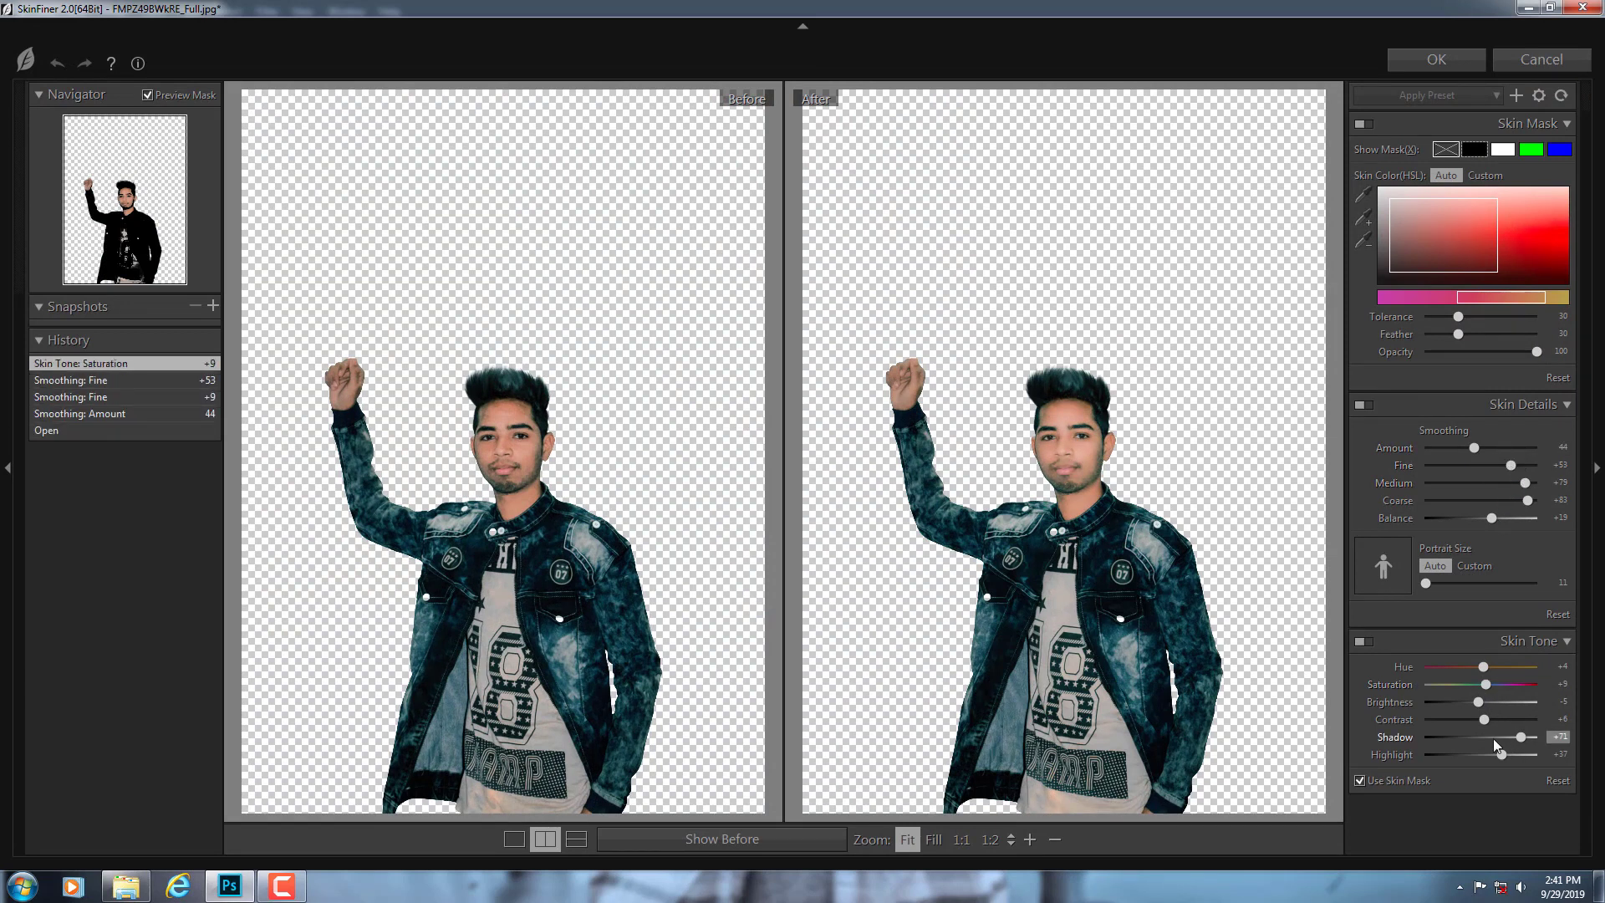
pyautogui.click(1484, 755)
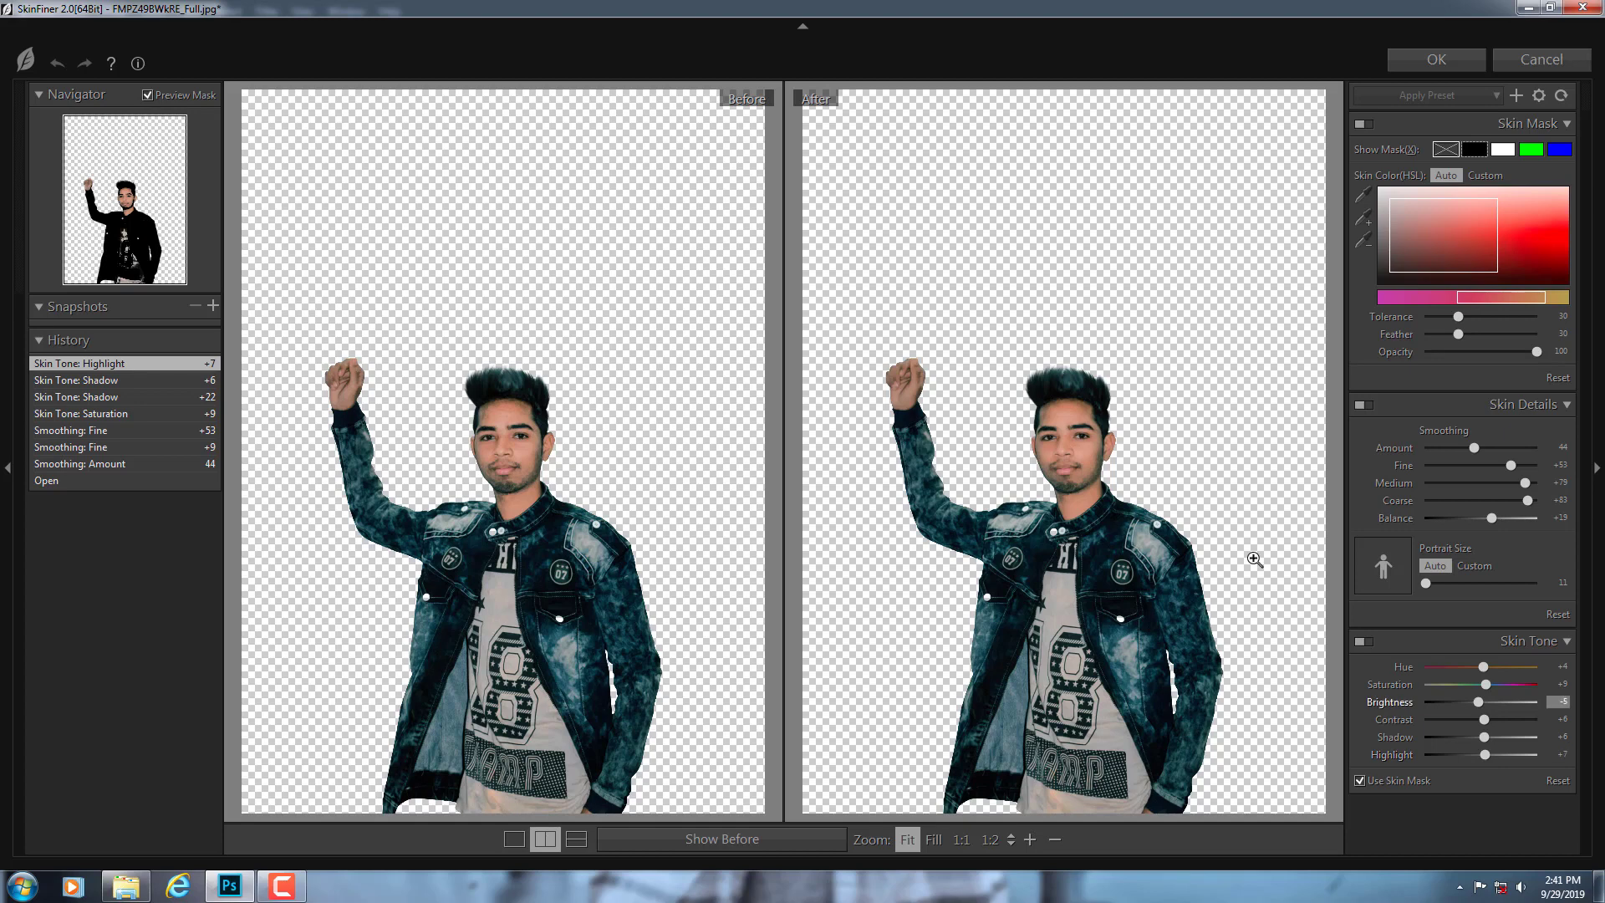
pyautogui.click(1104, 457)
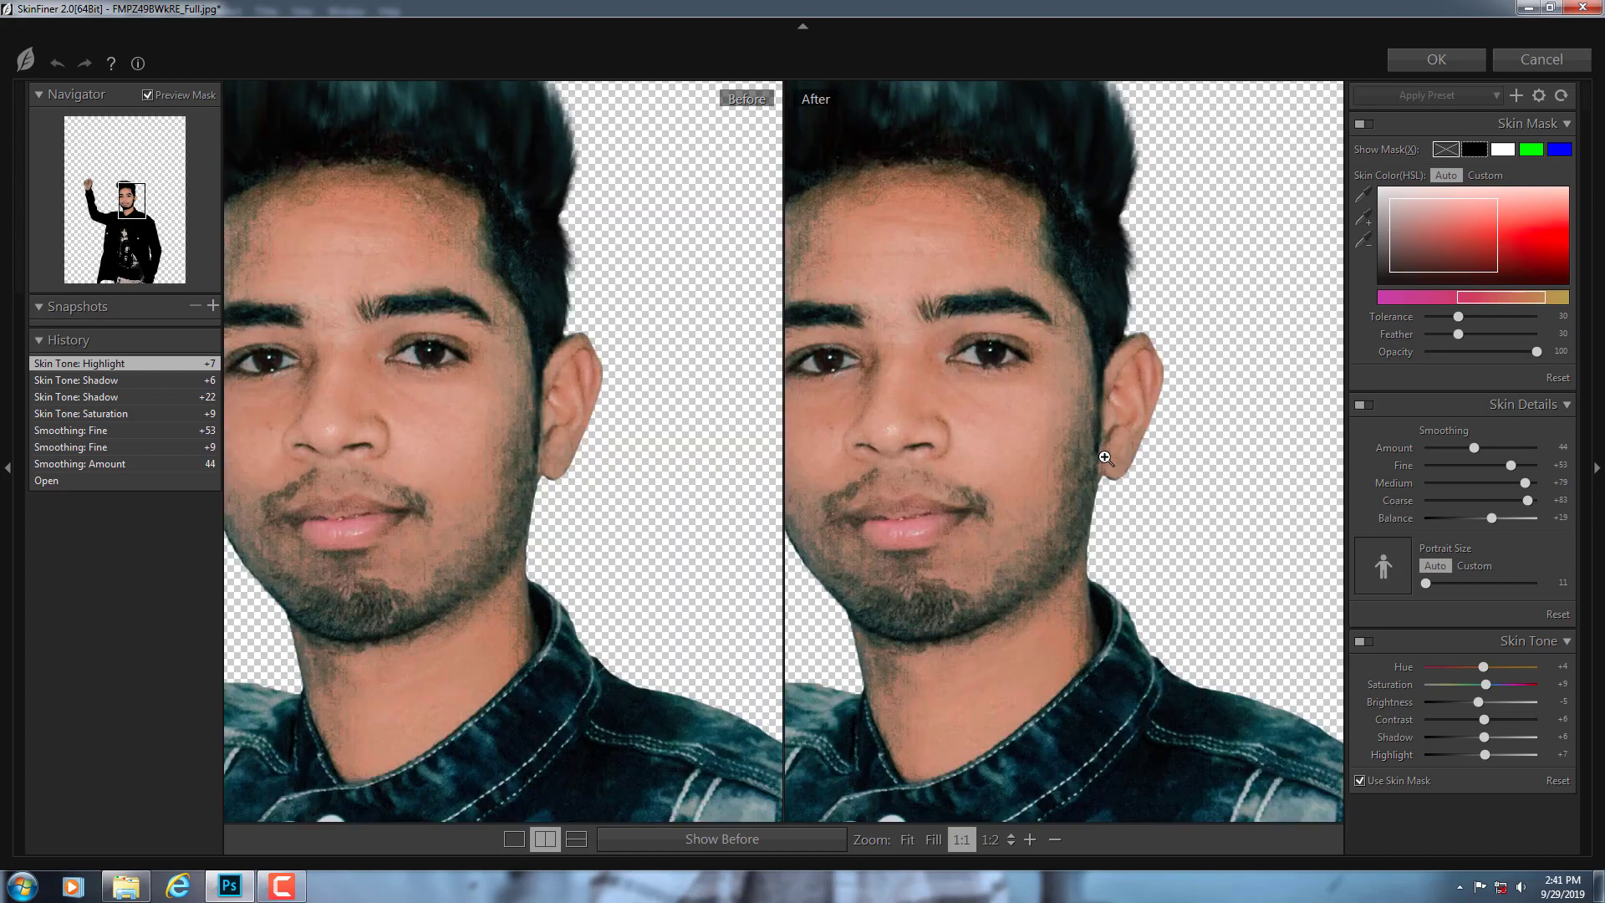
pyautogui.moveTo(1020, 455); pyautogui.dragTo(1052, 469)
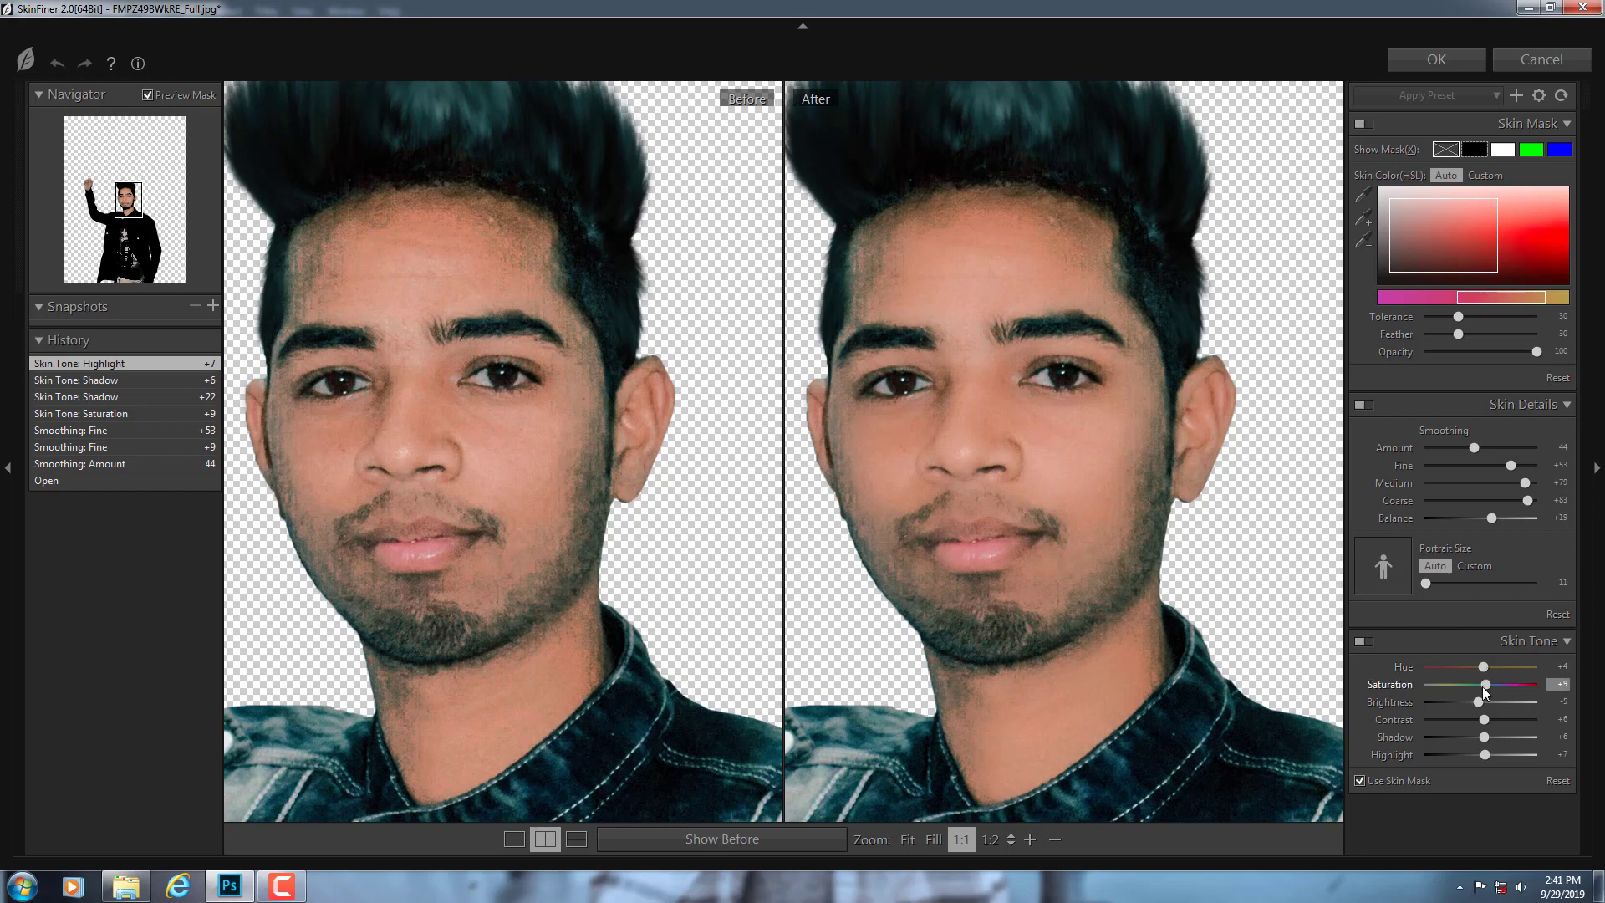
pyautogui.moveTo(1479, 684); pyautogui.dragTo(1485, 702)
pyautogui.click(1504, 466)
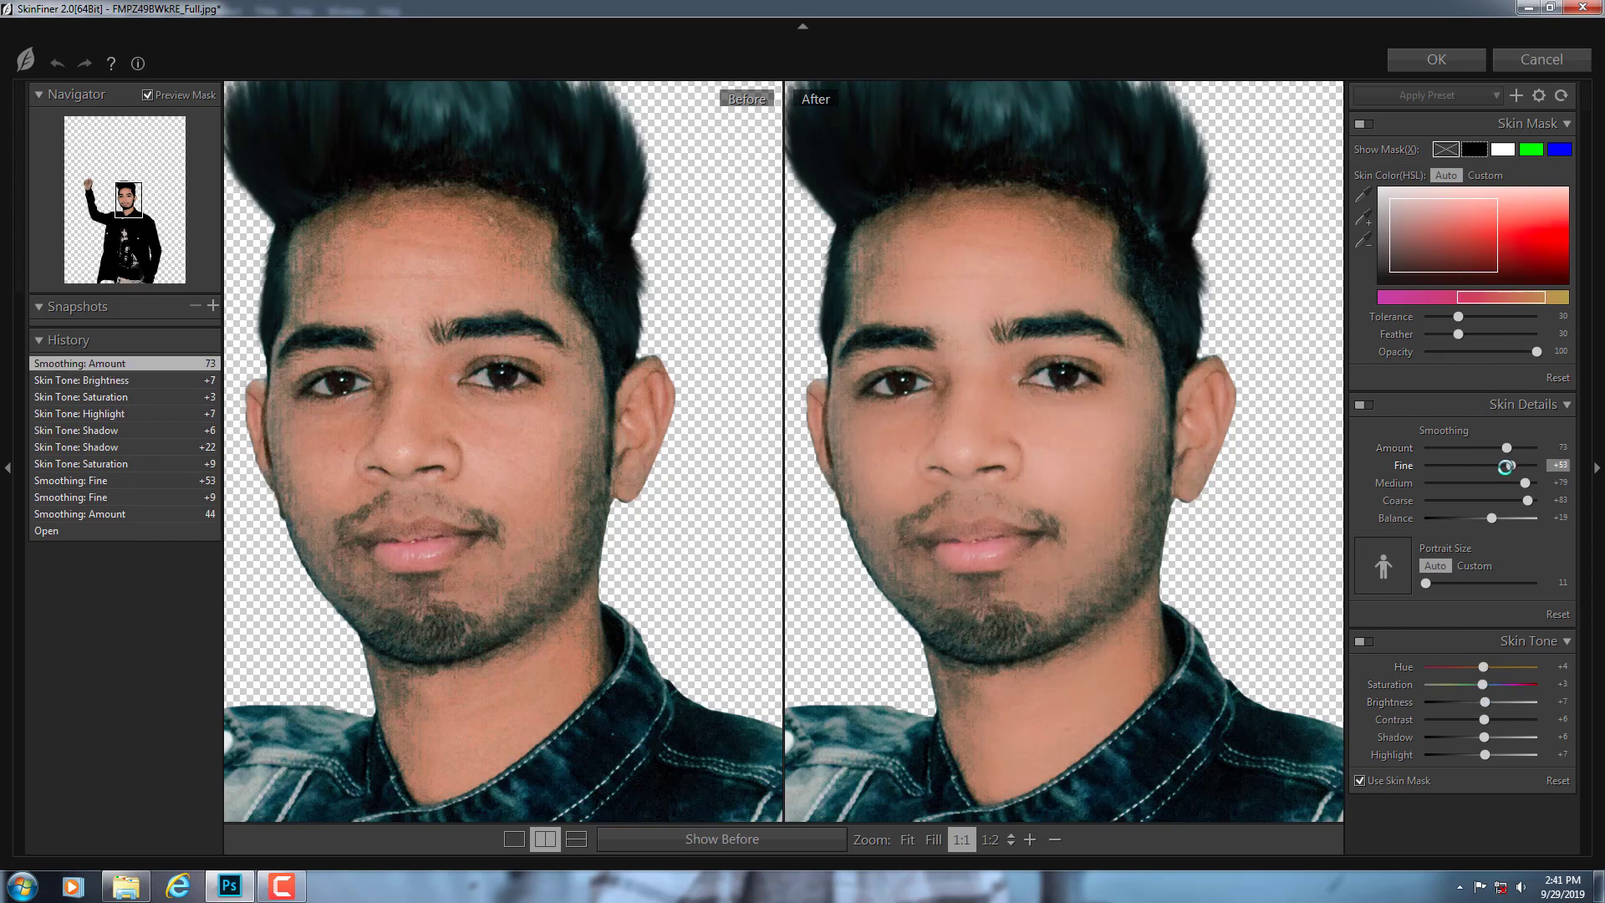
pyautogui.click(1419, 63)
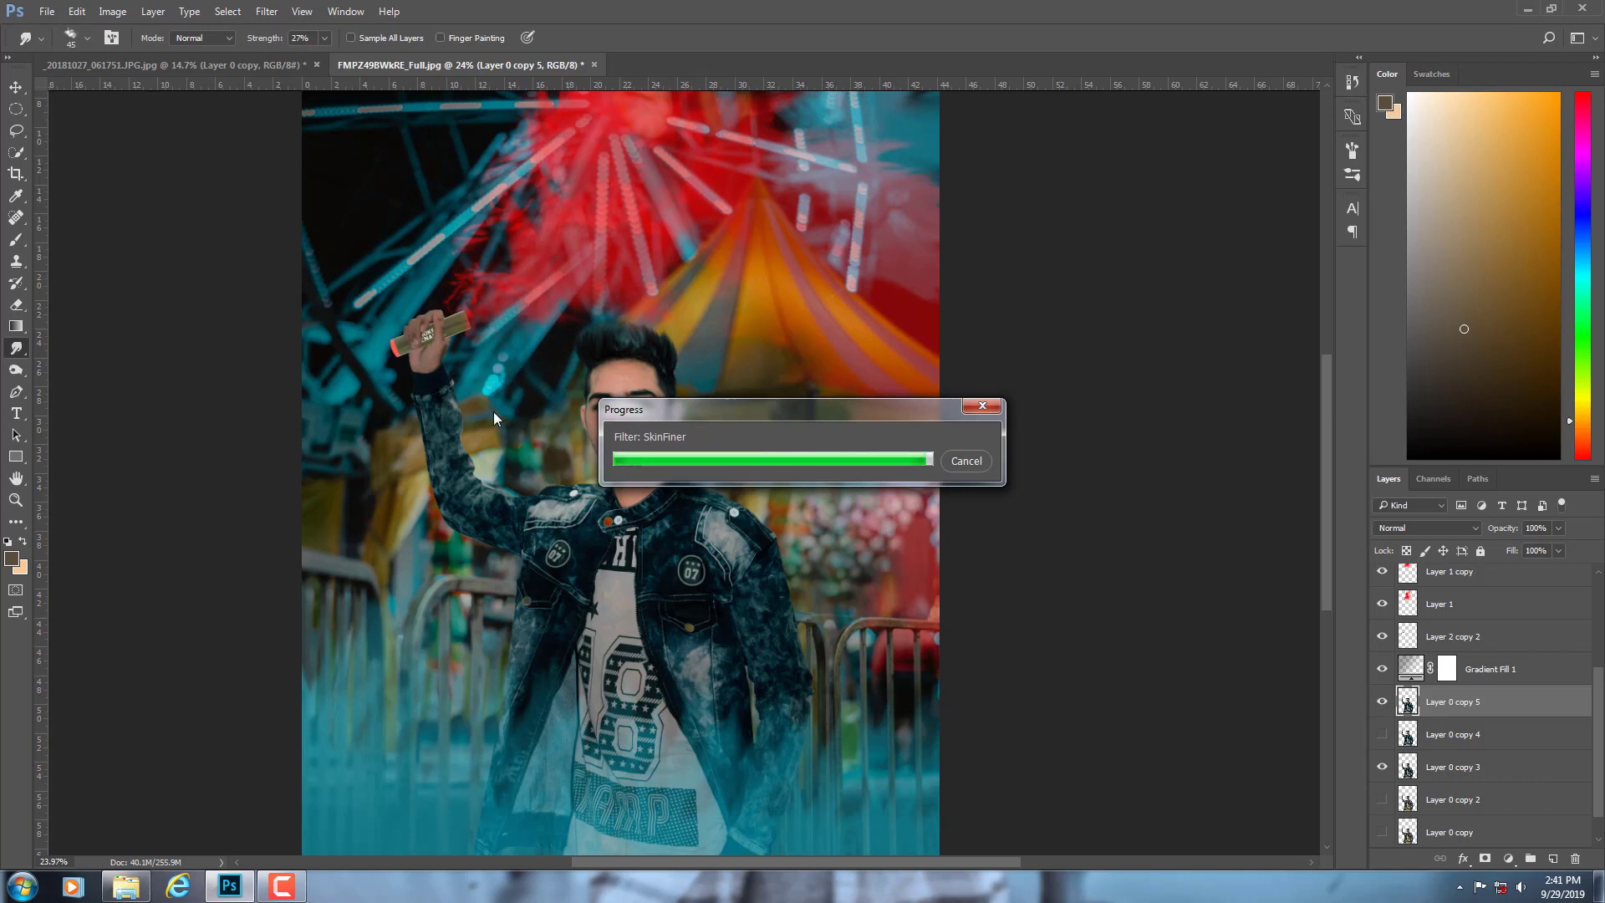
# - Add a new empty layer above Layer 6
pyautogui.scroll(3, 604, 412)
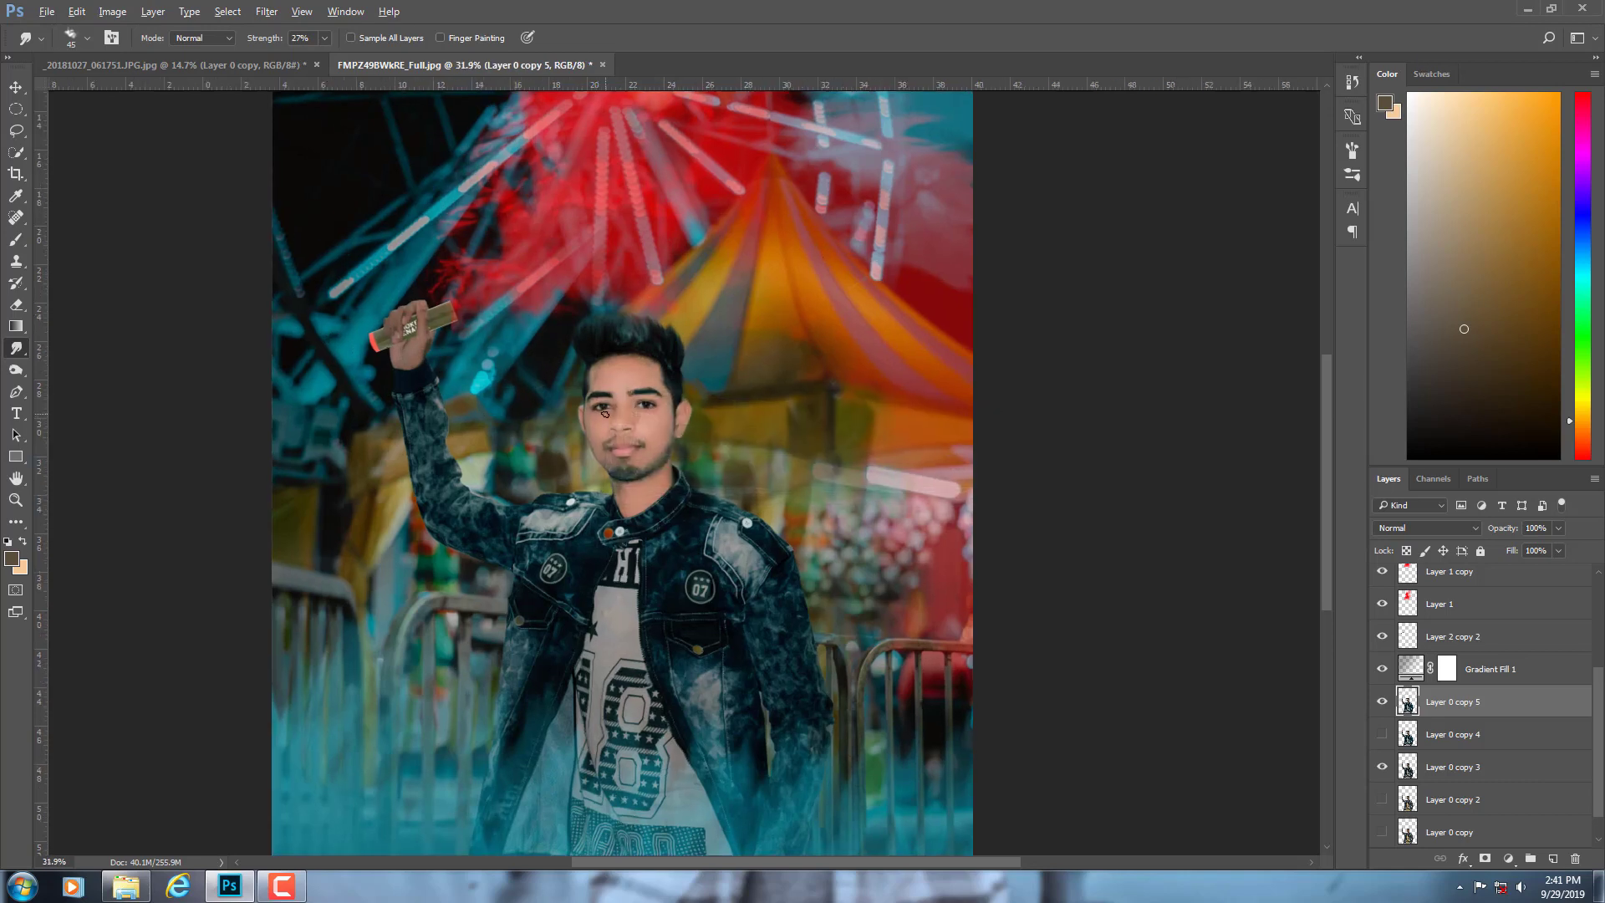
pyautogui.scroll(1, 618, 416)
pyautogui.scroll(-2, 615, 417)
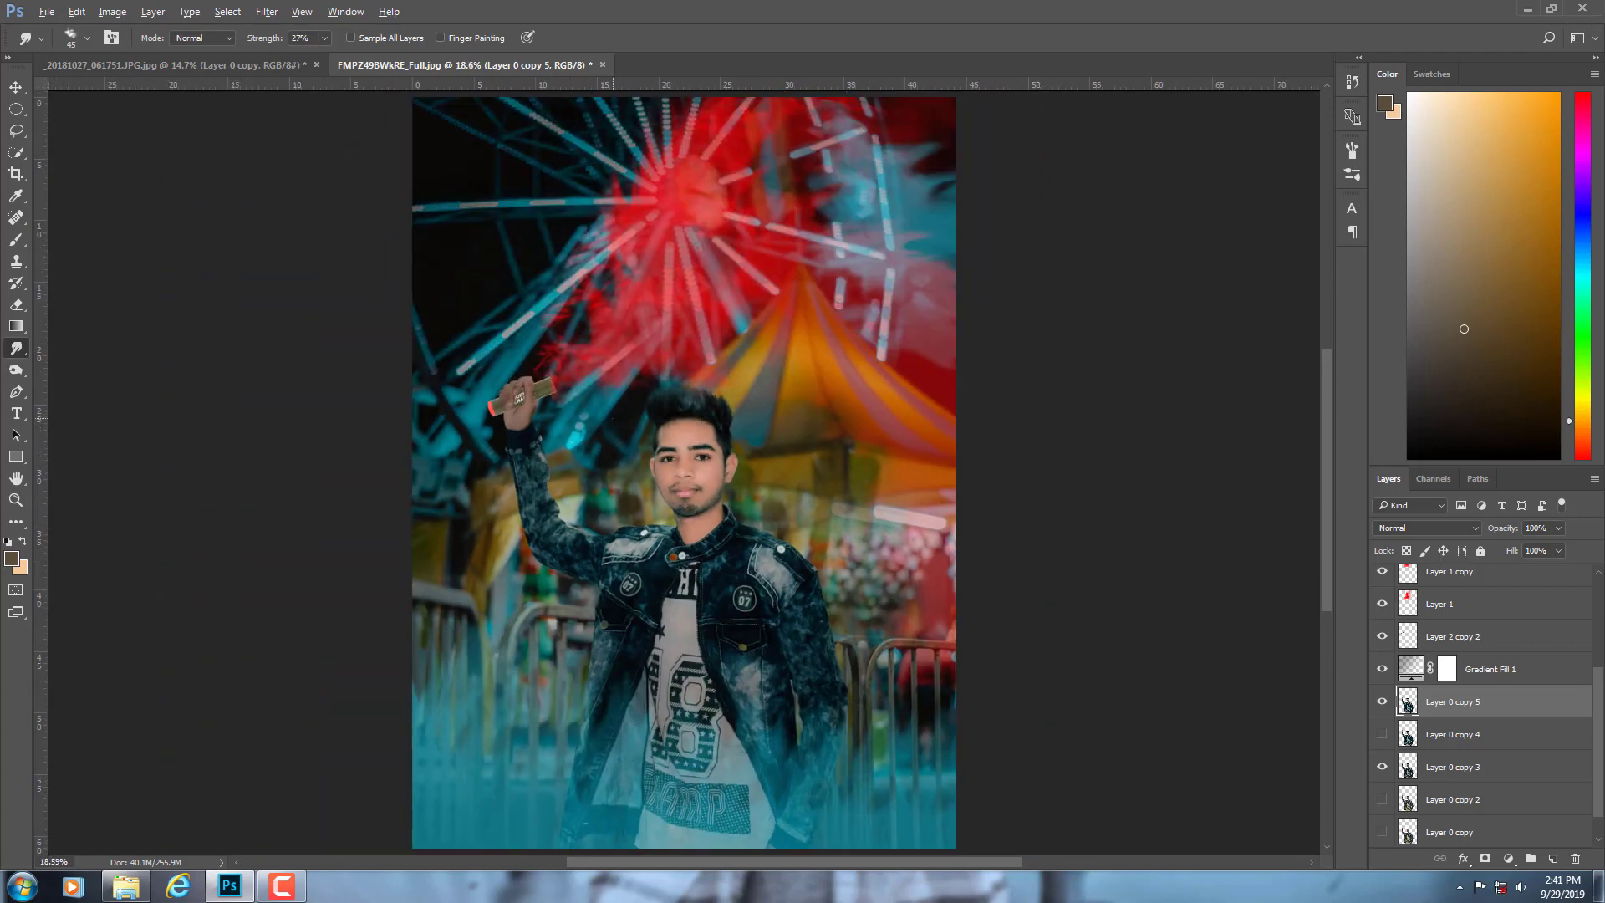
pyautogui.scroll(-2, 612, 418)
pyautogui.scroll(1, 635, 421)
pyautogui.scroll(2, 1550, 633)
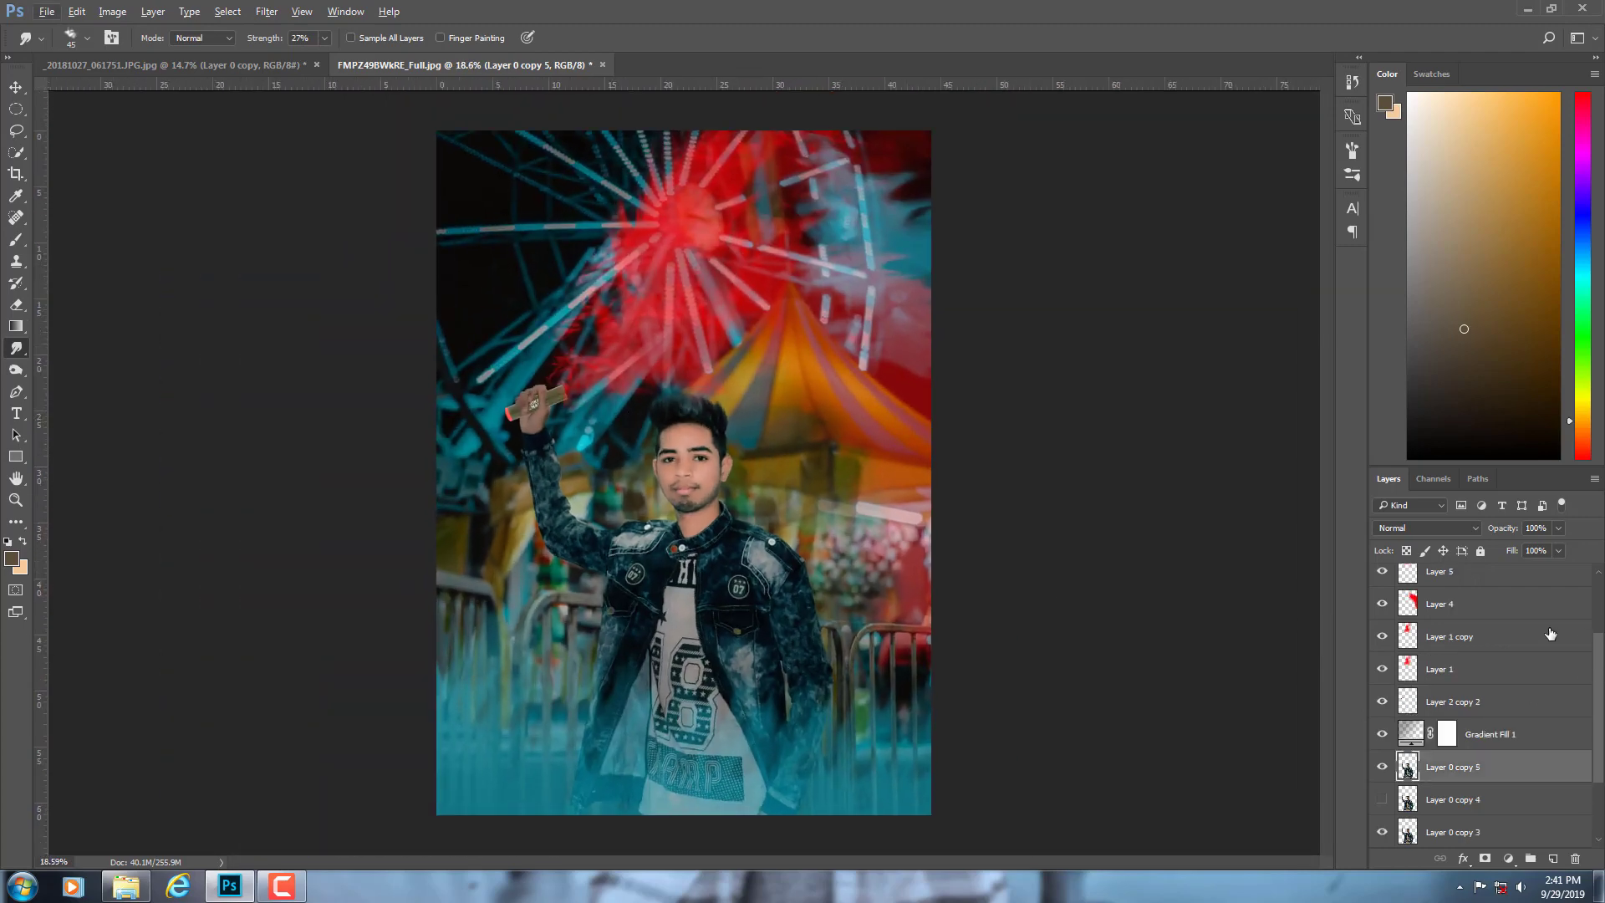
pyautogui.scroll(2, 1550, 634)
pyautogui.click(1469, 587)
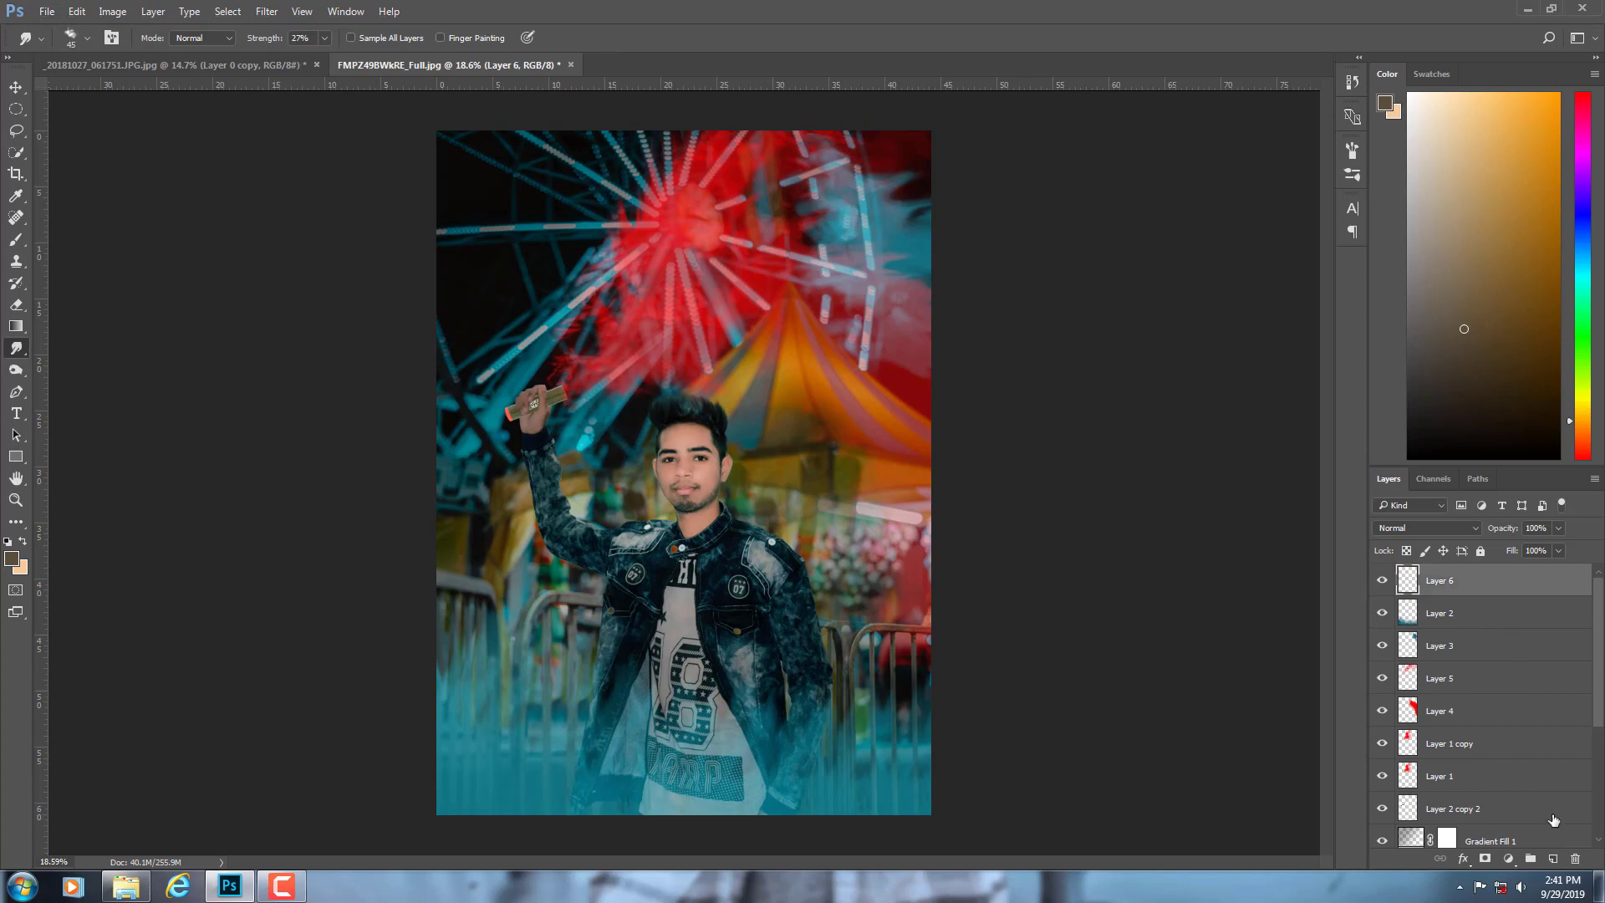
pyautogui.click(1555, 861)
# - Switch to the Dodge tool and make Layer 0 copy 5 the working layer
pyautogui.scroll(2, 656, 535)
pyautogui.scroll(2, 655, 535)
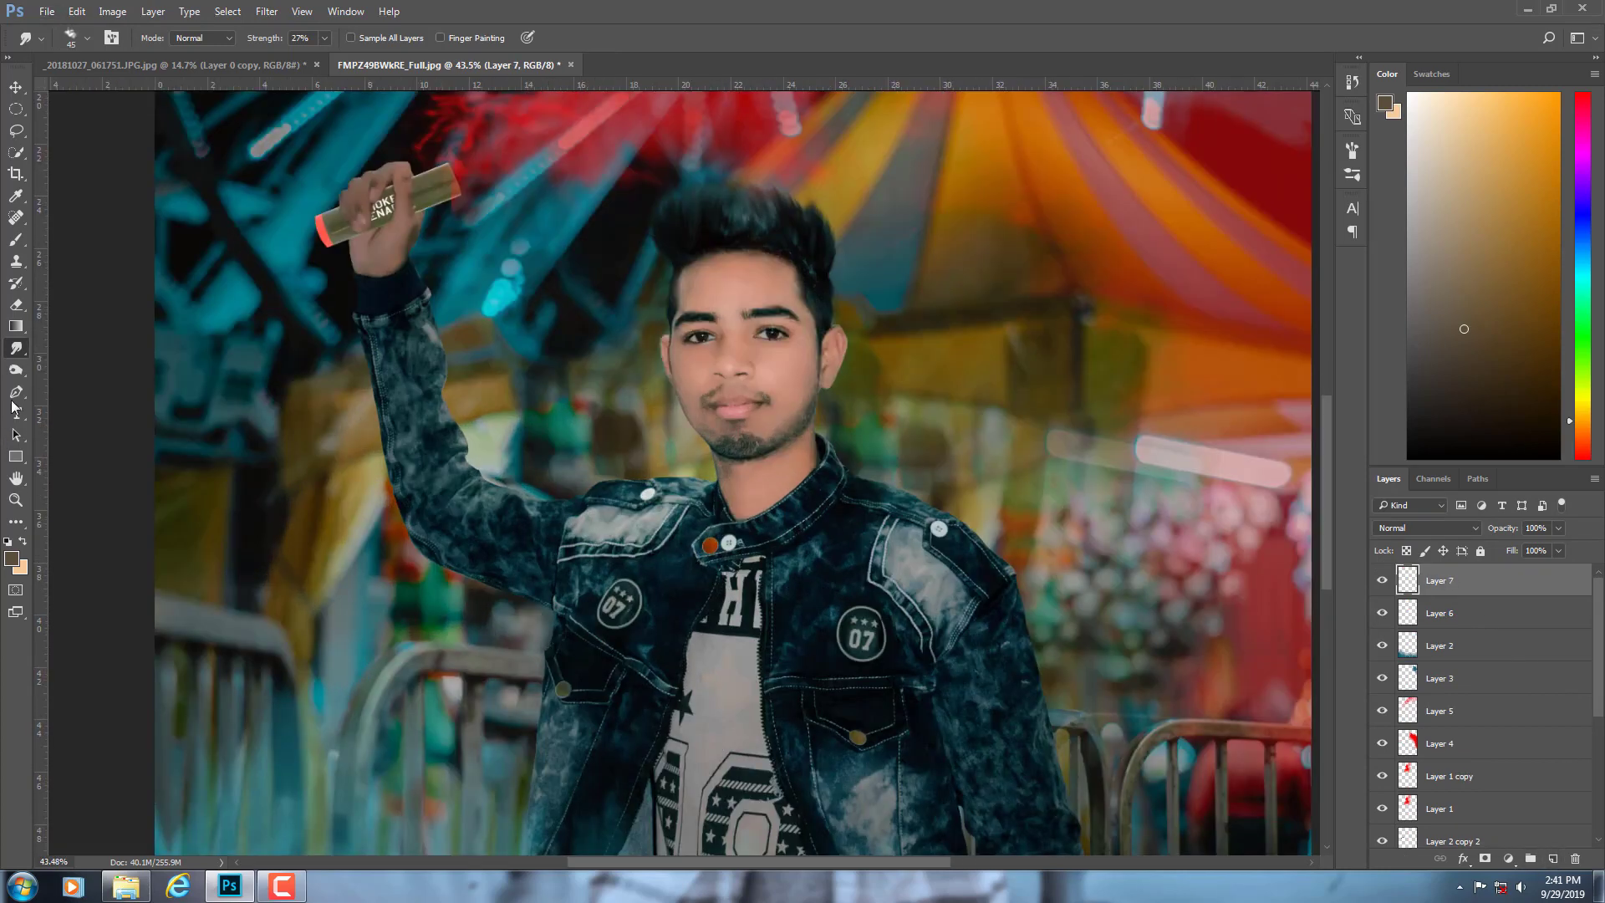
pyautogui.rightClick(17, 369)
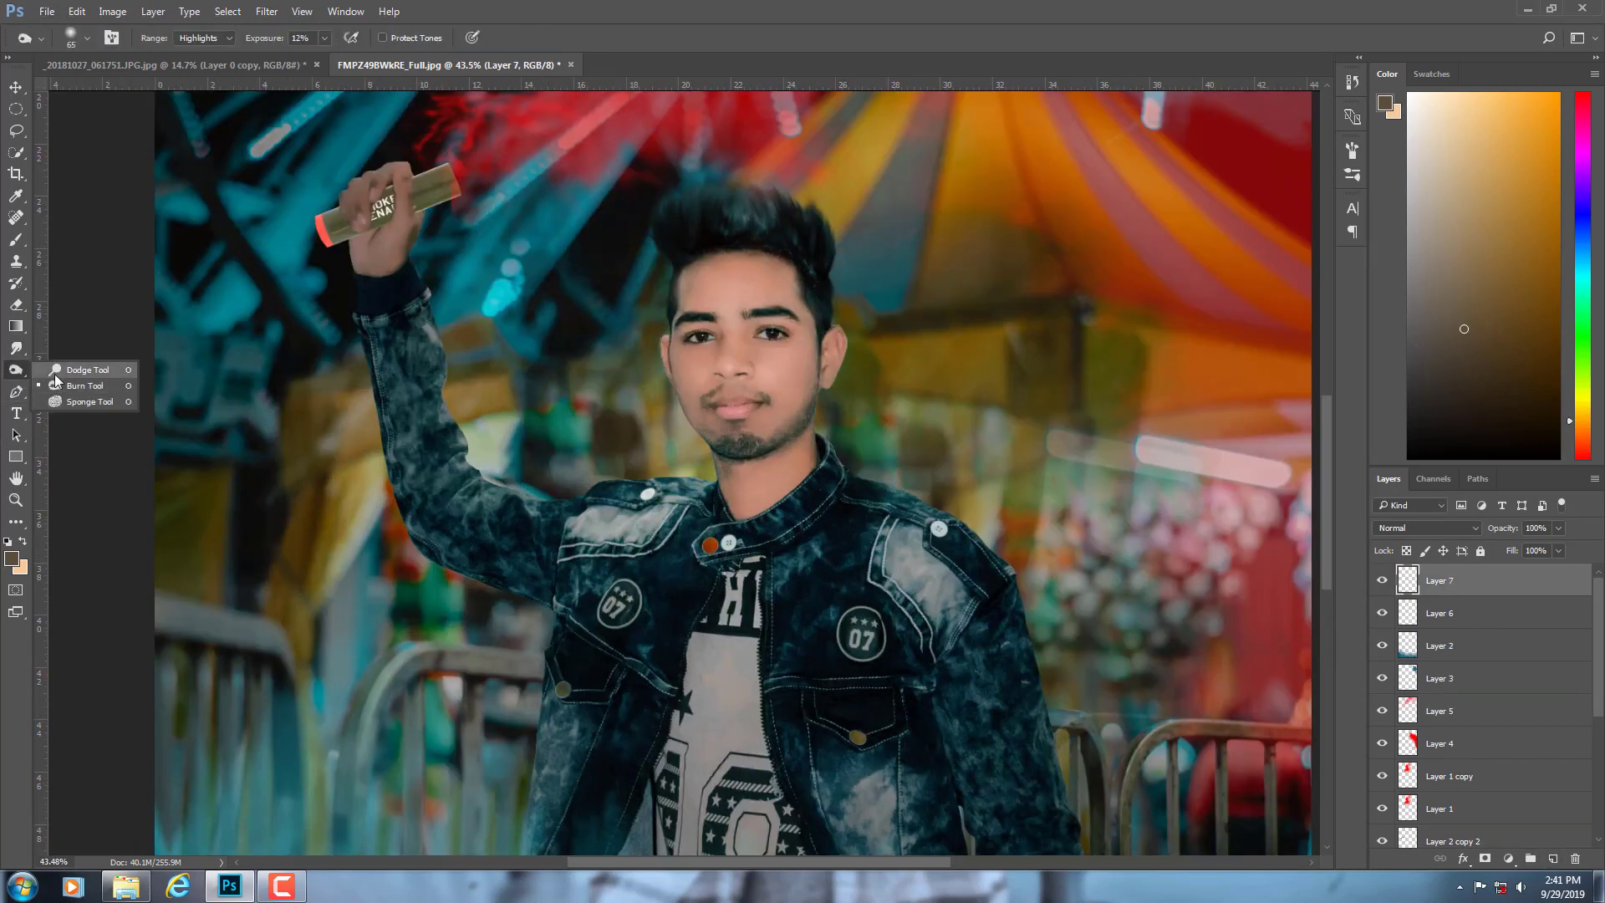
pyautogui.click(71, 369)
pyautogui.scroll(1, 400, 216)
pyautogui.scroll(1, 400, 216)
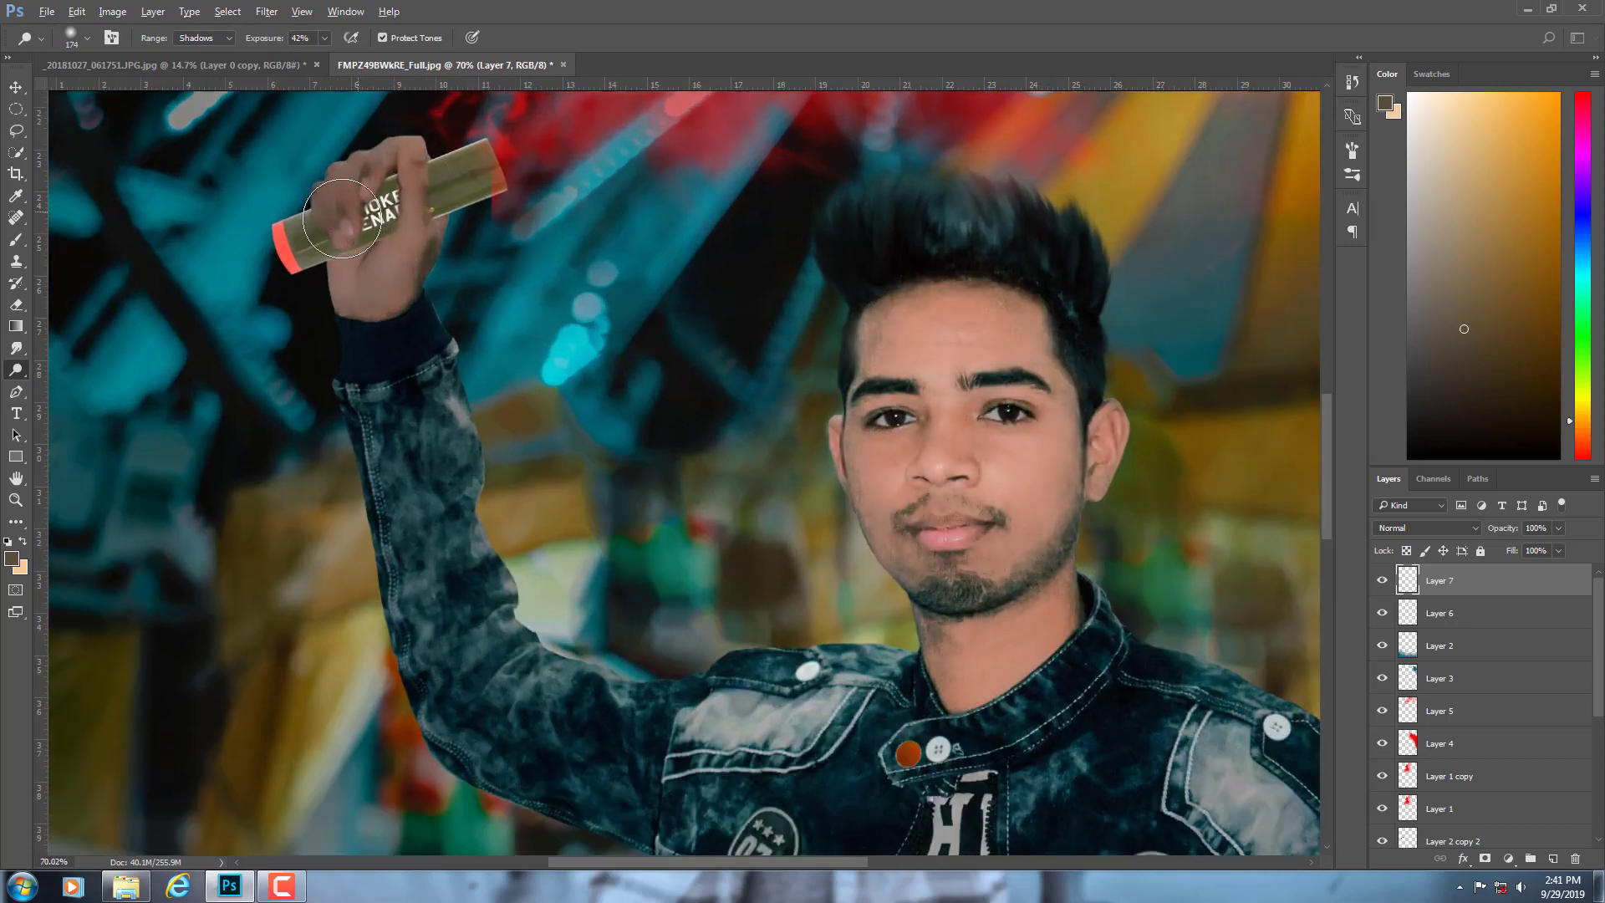
pyautogui.scroll(1, 402, 223)
pyautogui.scroll(-5, 1447, 756)
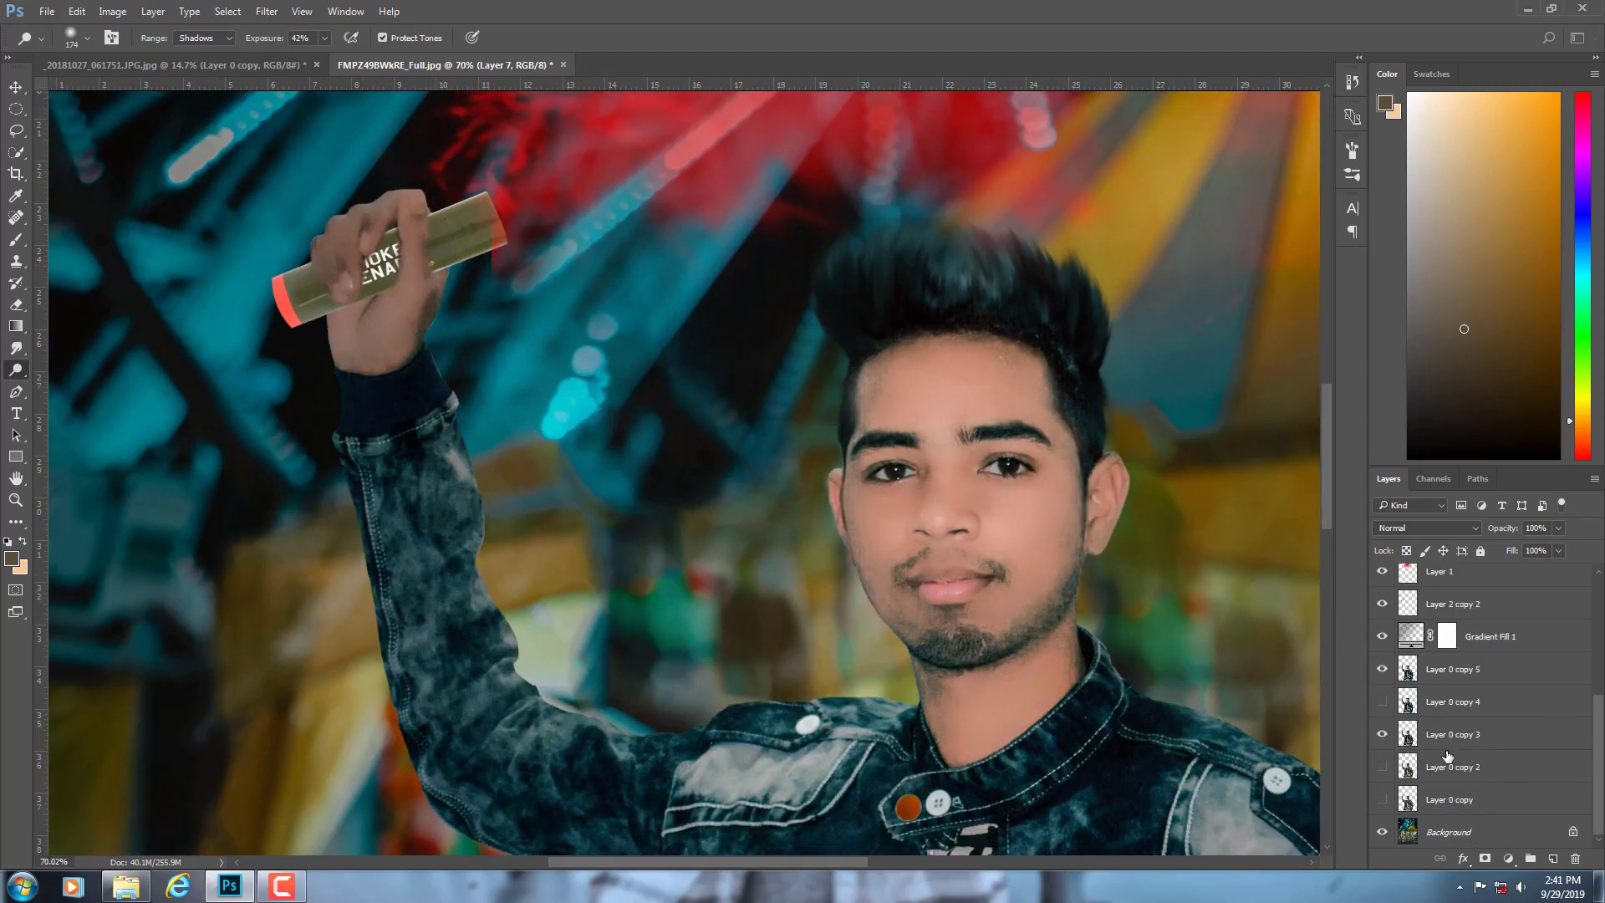
pyautogui.click(1413, 675)
# - Dodge the grenade hand with a 78 px brush limited to Highlights
pyautogui.scroll(-1, 268, 304)
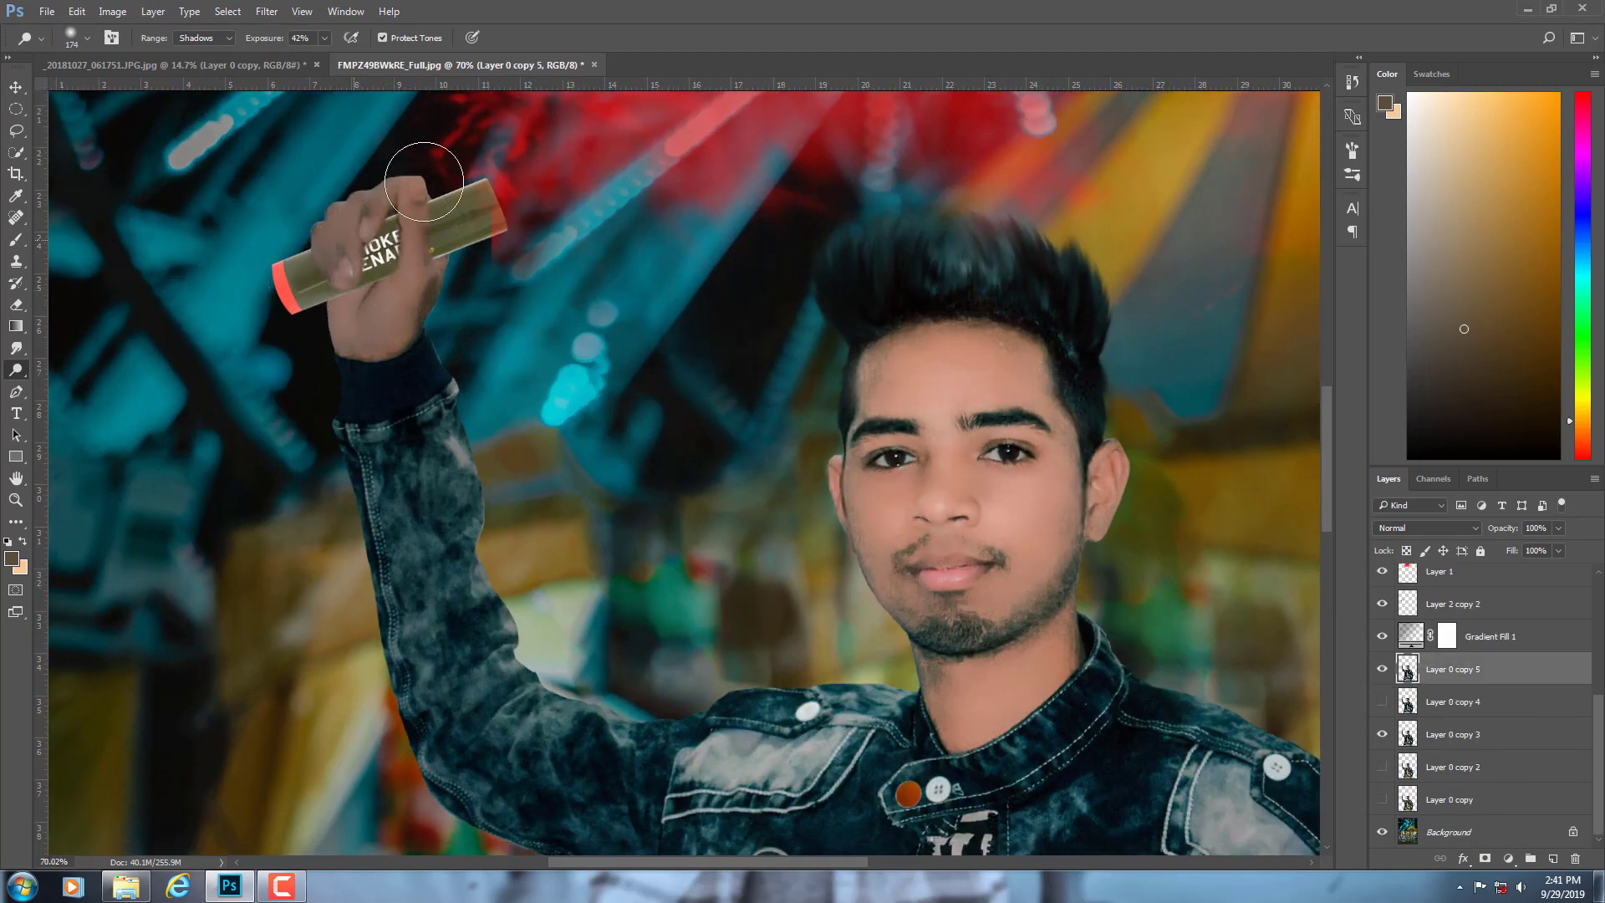
pyautogui.scroll(3, 403, 291)
pyautogui.rightClick(389, 301)
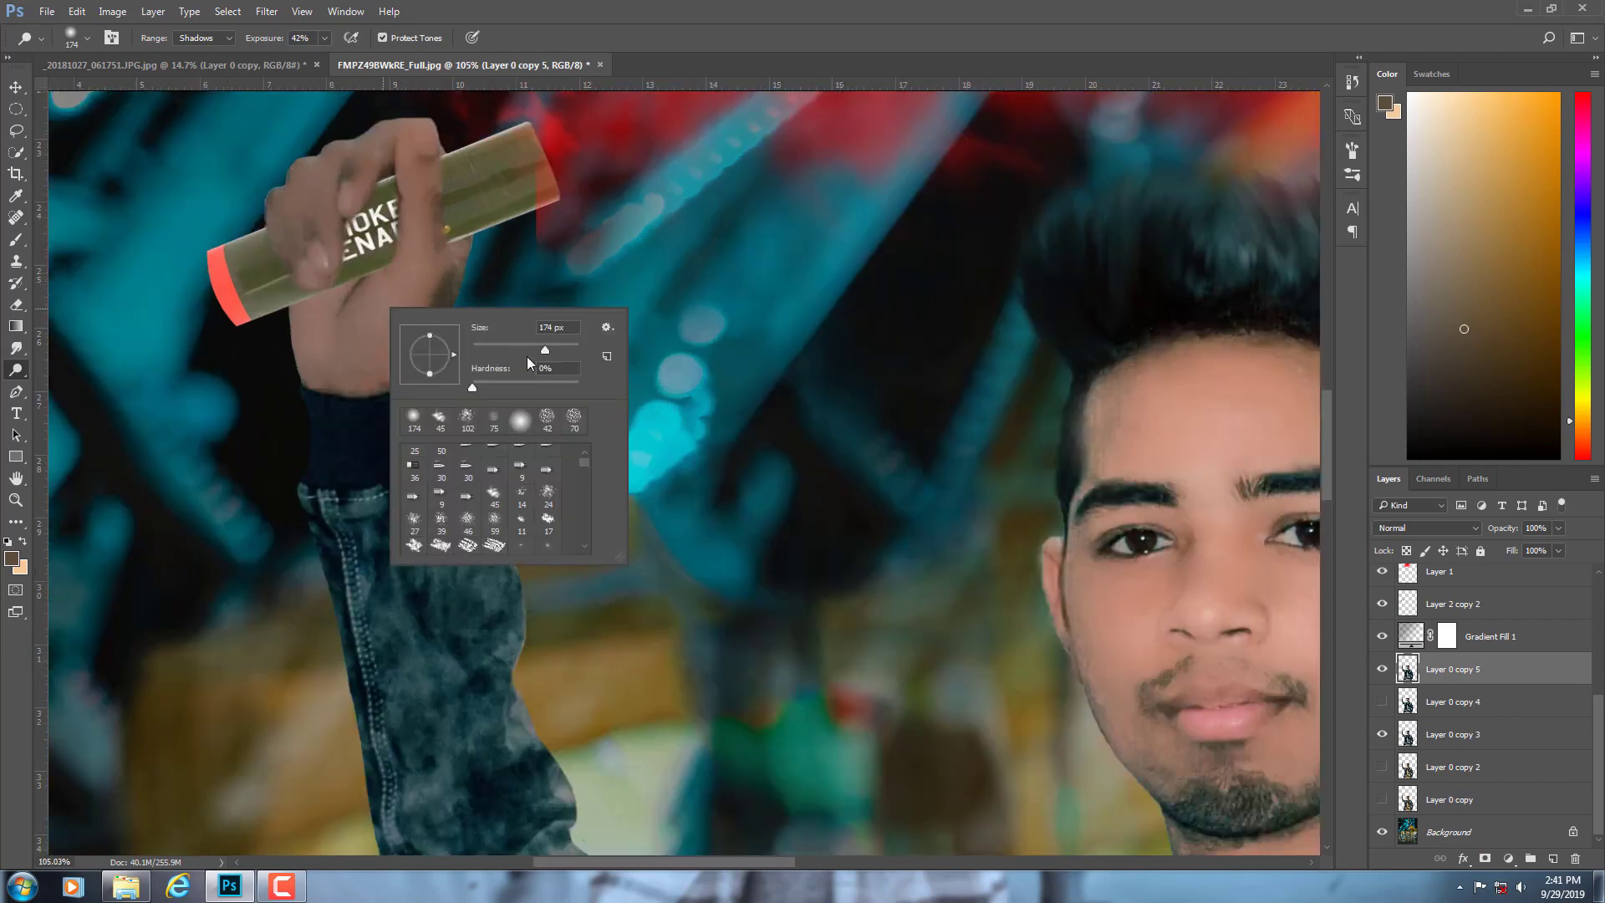
pyautogui.moveTo(526, 356); pyautogui.dragTo(513, 349)
pyautogui.click(205, 37)
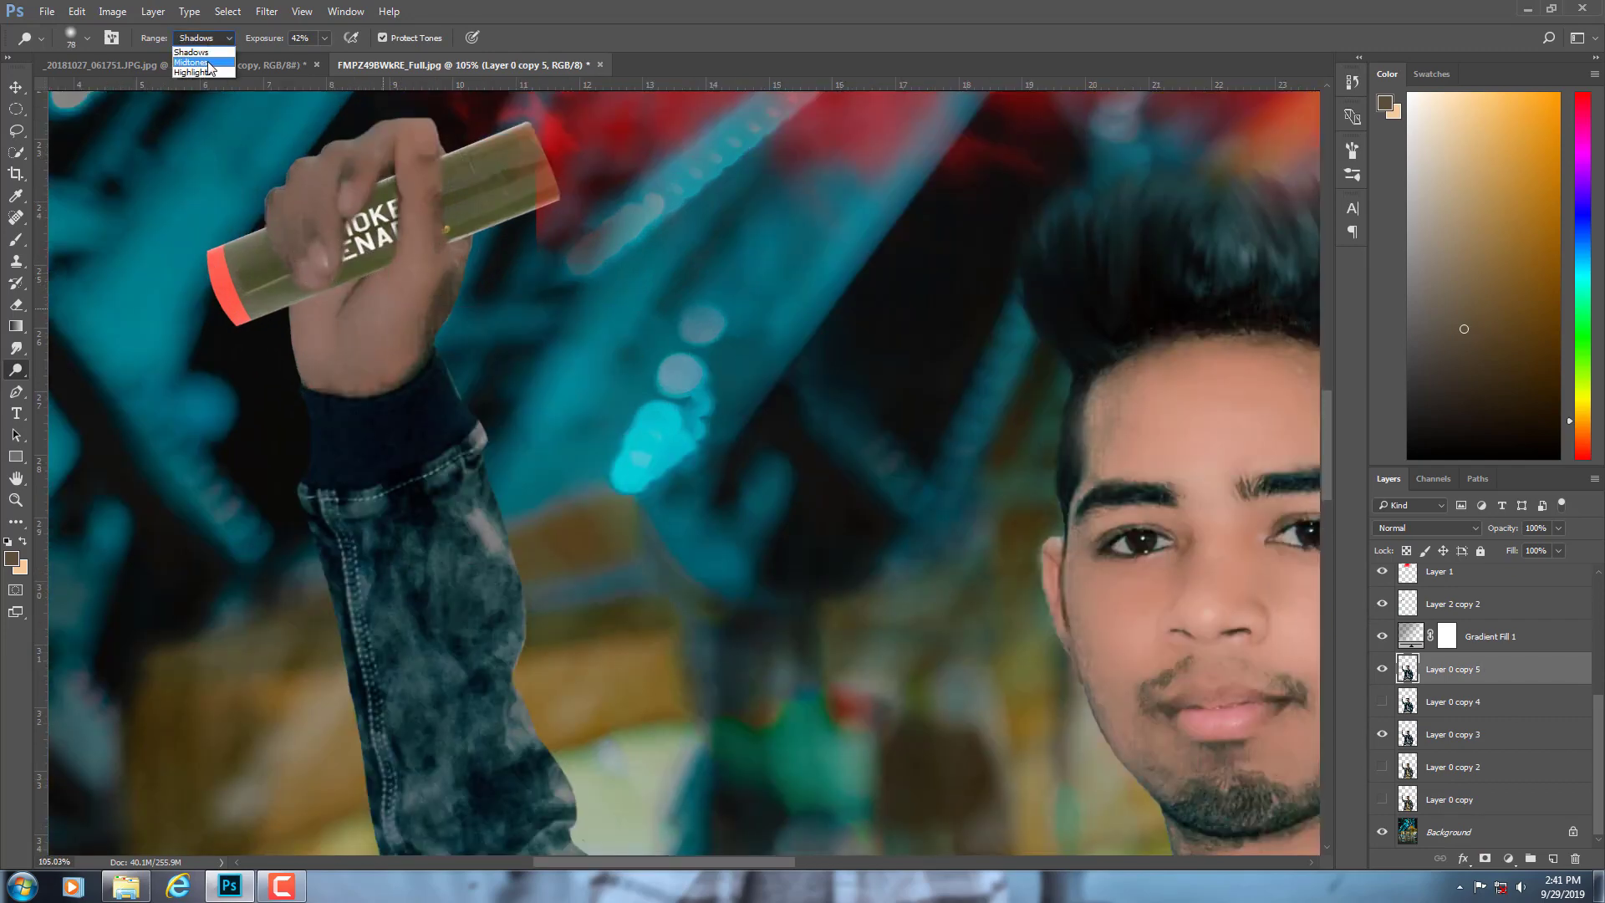
pyautogui.click(205, 73)
pyautogui.moveTo(361, 297)
pyautogui.mouseDown()
pyautogui.moveTo(423, 223)
pyautogui.moveTo(309, 291)
pyautogui.moveTo(426, 326)
pyautogui.mouseUp()
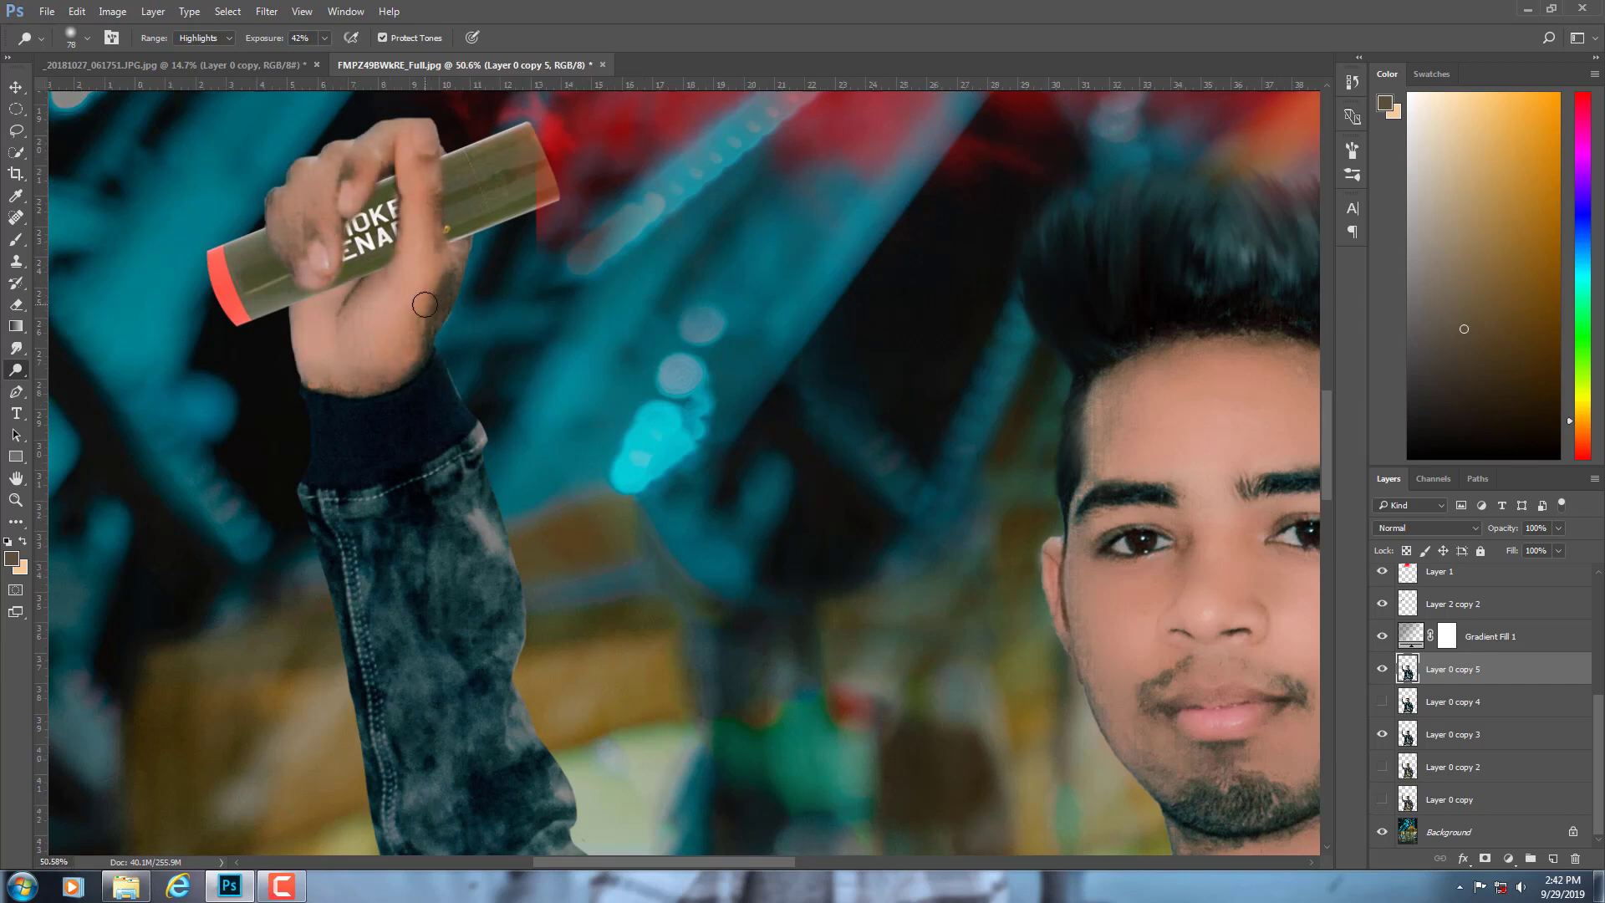
# - Fit the fairground composition on screen and return to the Dodge tool
pyautogui.hotkey('ctrl', '0')
pyautogui.scroll(3, 430, 338)
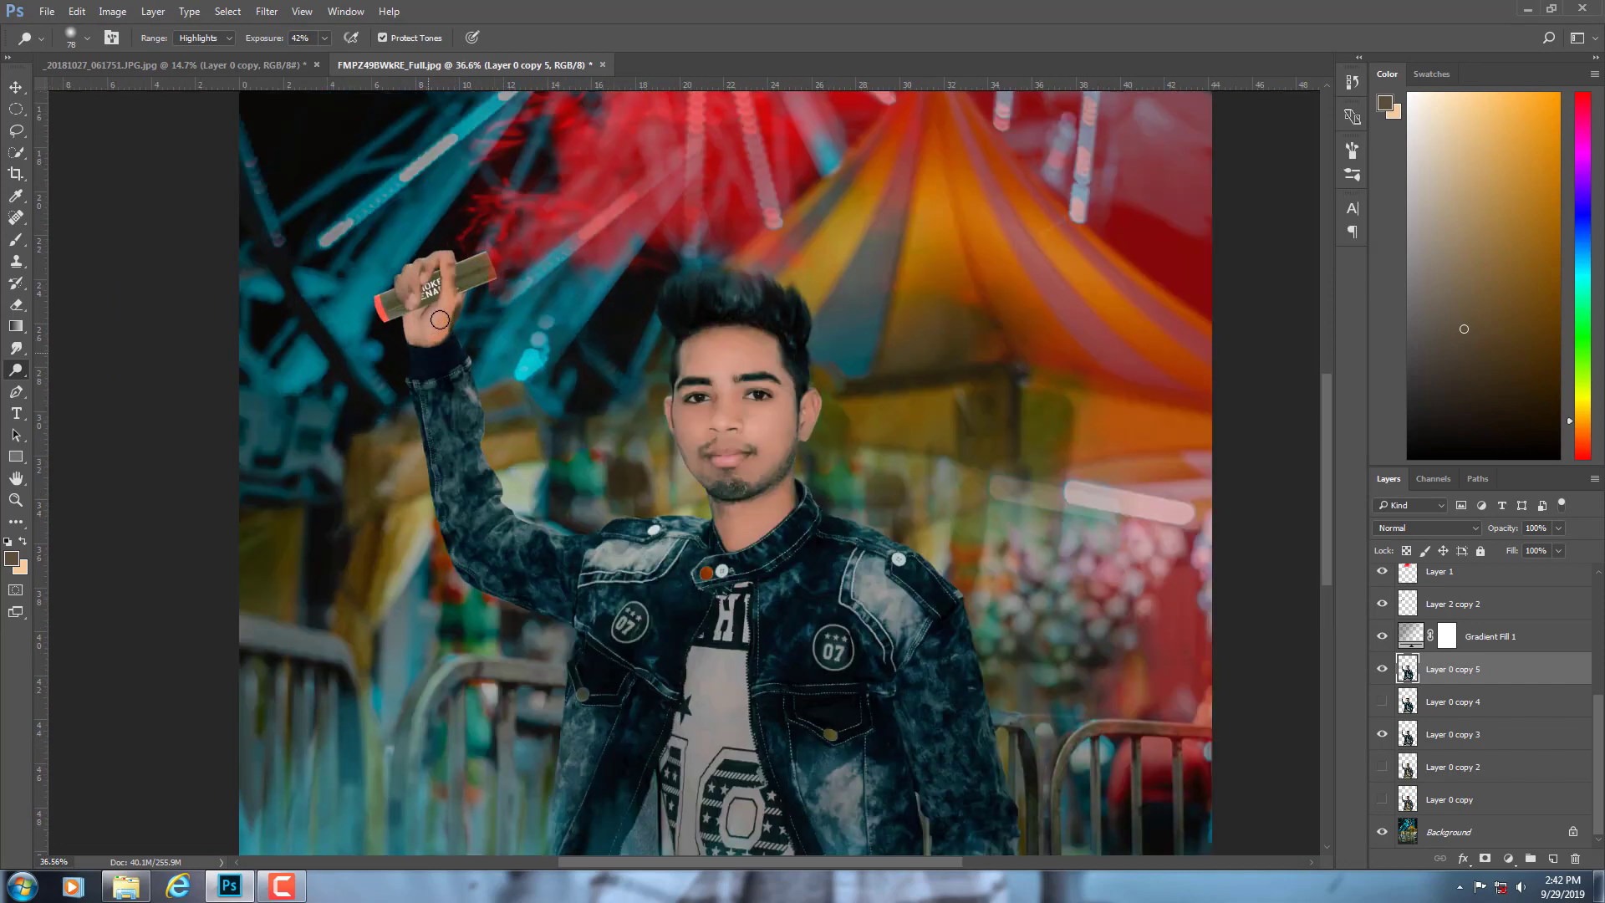
pyautogui.scroll(1, 435, 339)
pyautogui.scroll(1, 435, 338)
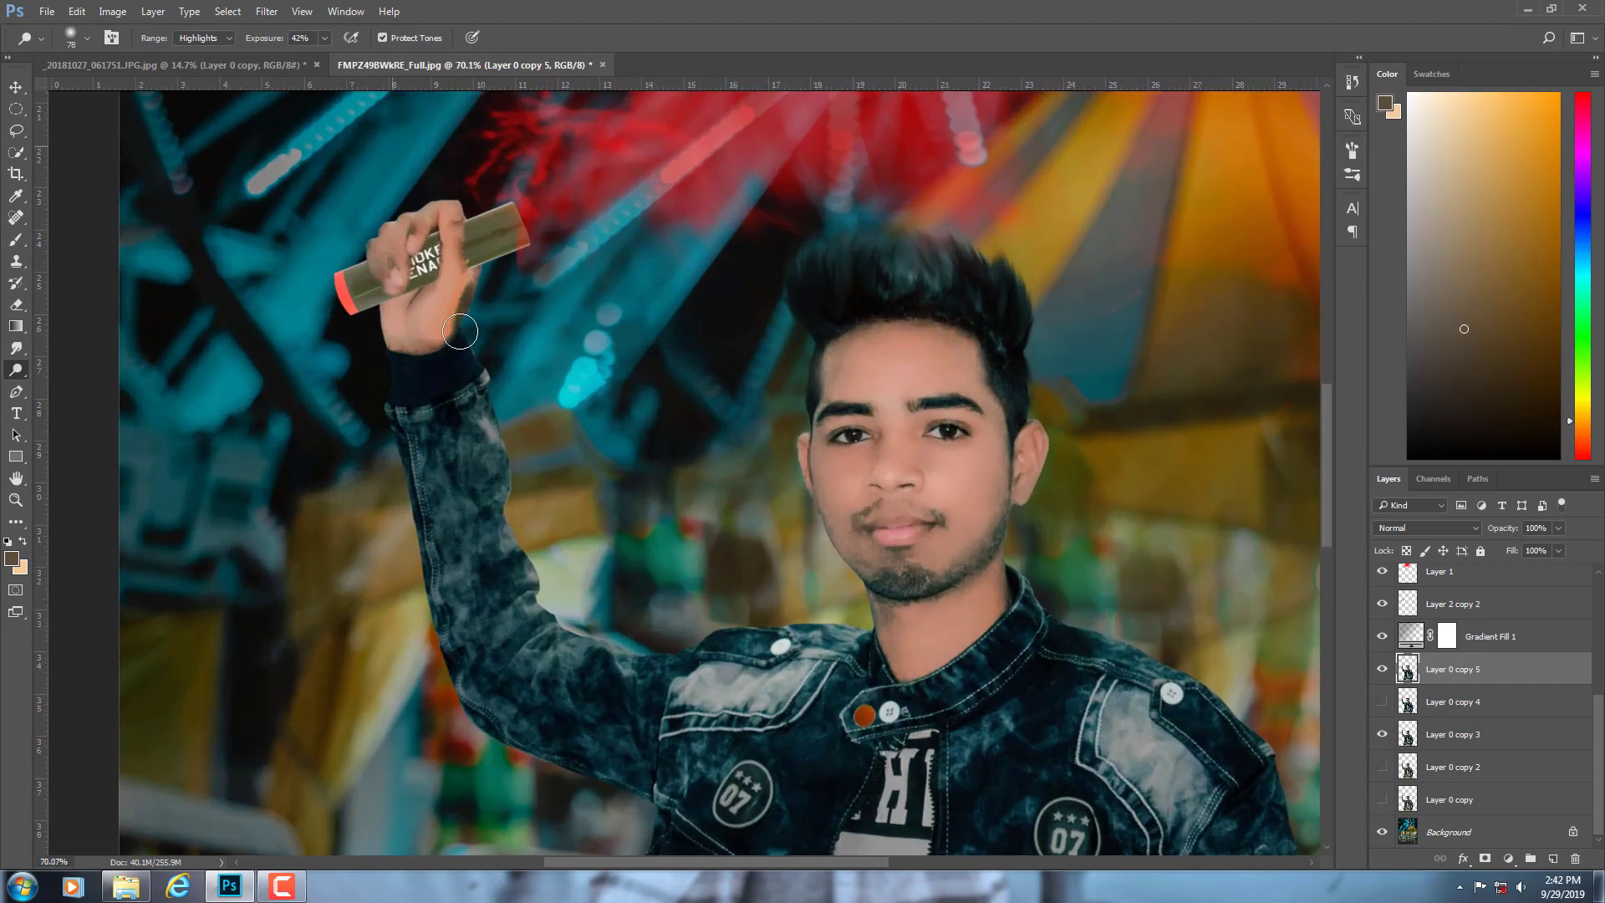
pyautogui.scroll(1, 435, 339)
pyautogui.press('z')
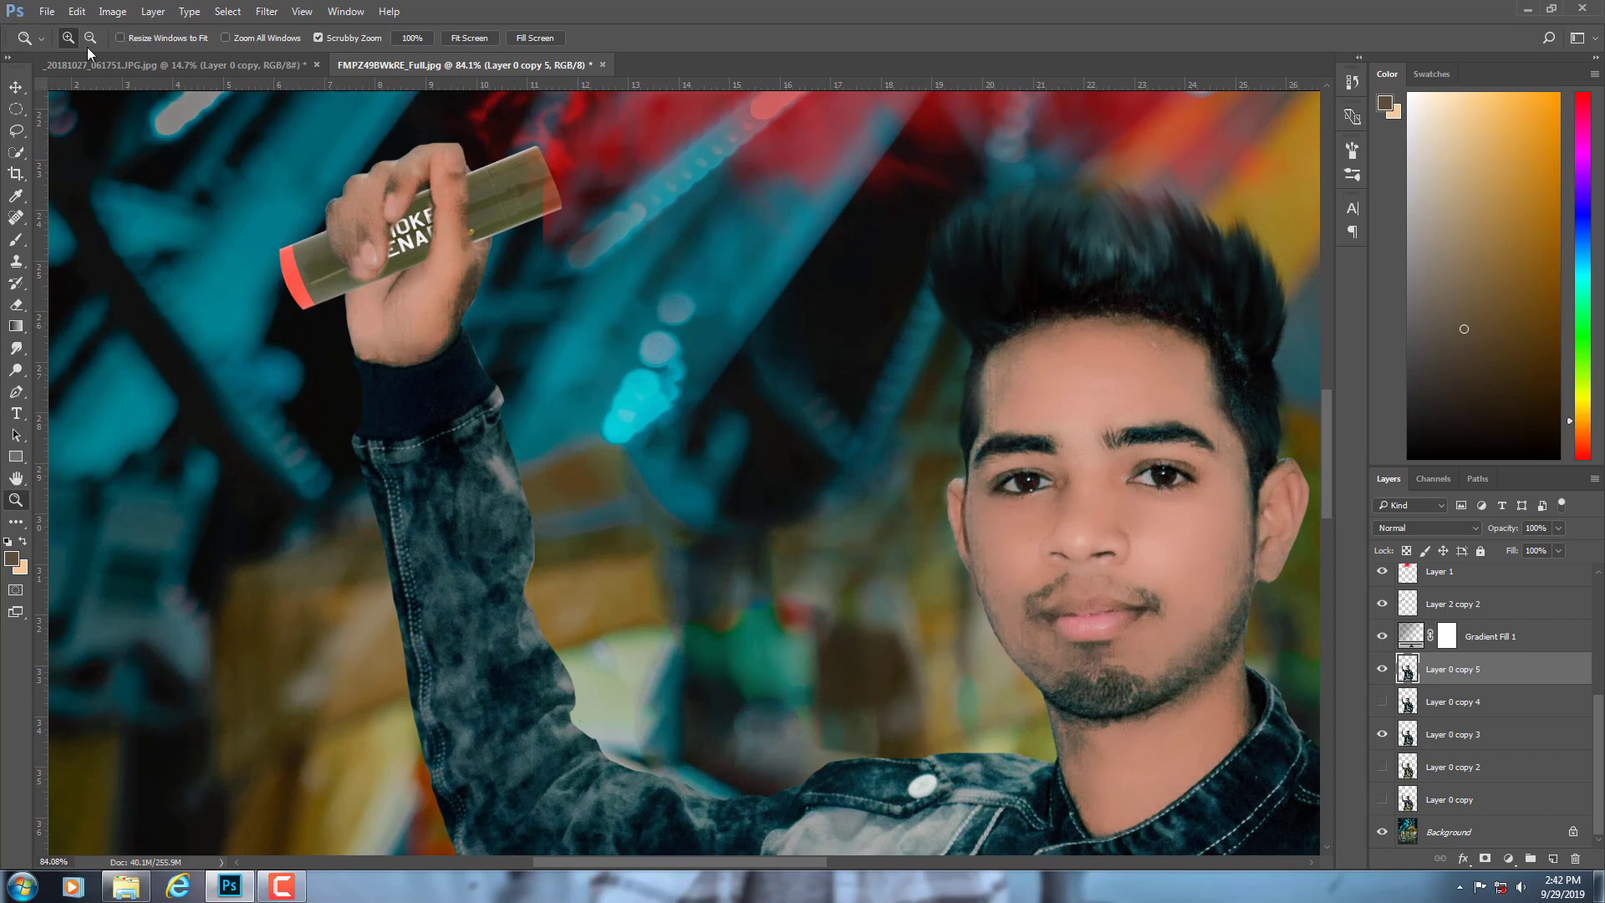
pyautogui.moveTo(16, 369); pyautogui.dragTo(75, 387)
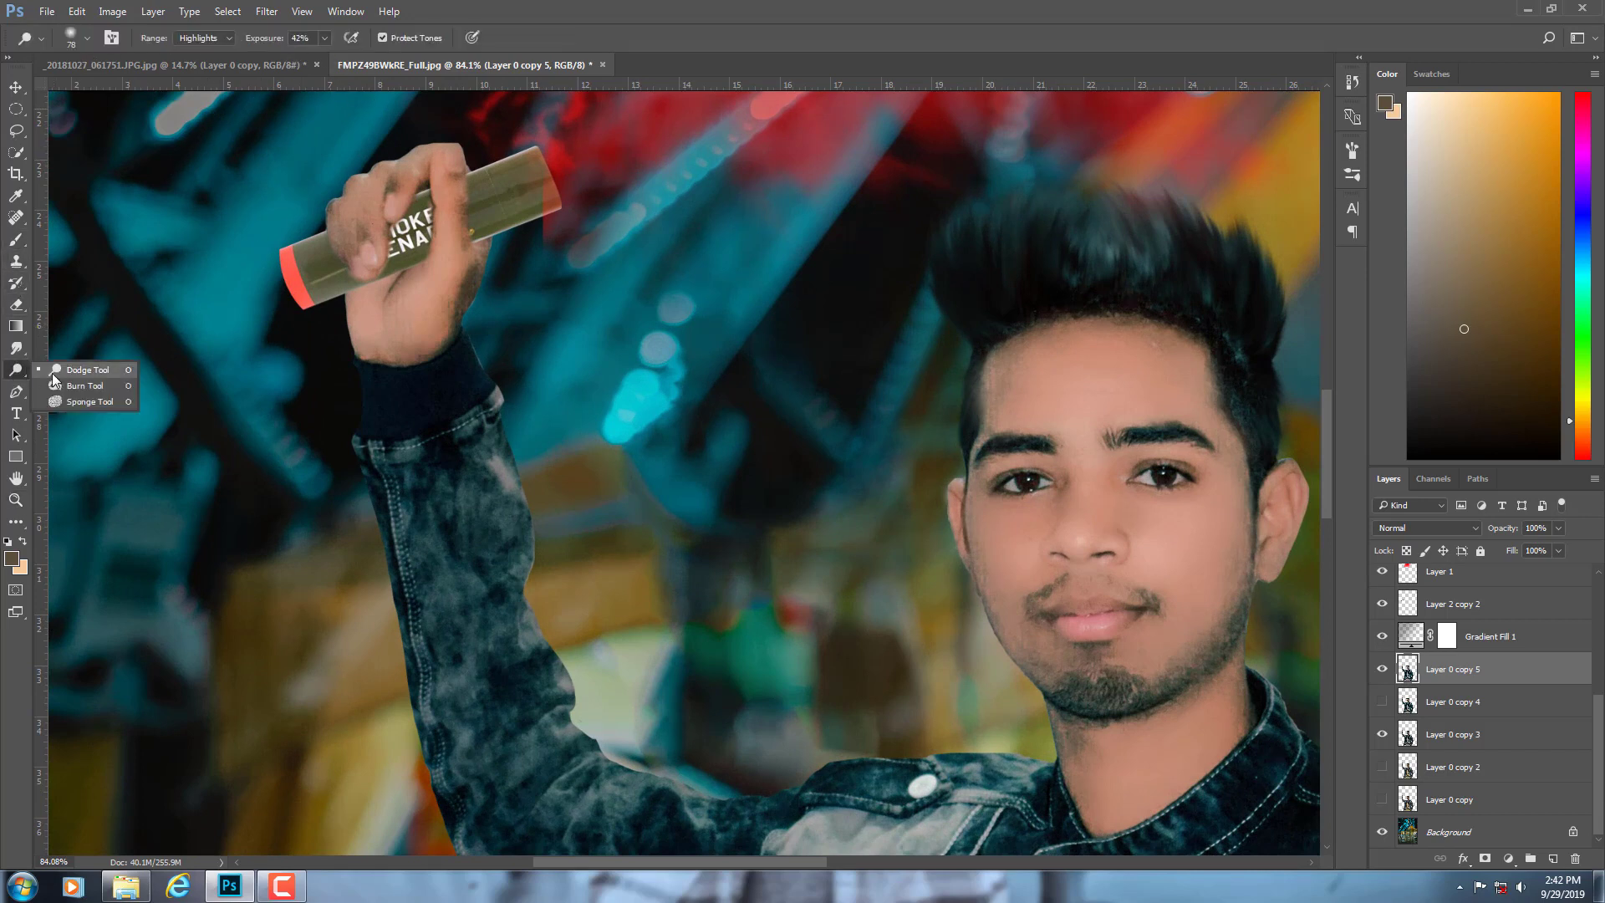
pyautogui.click(208, 60)
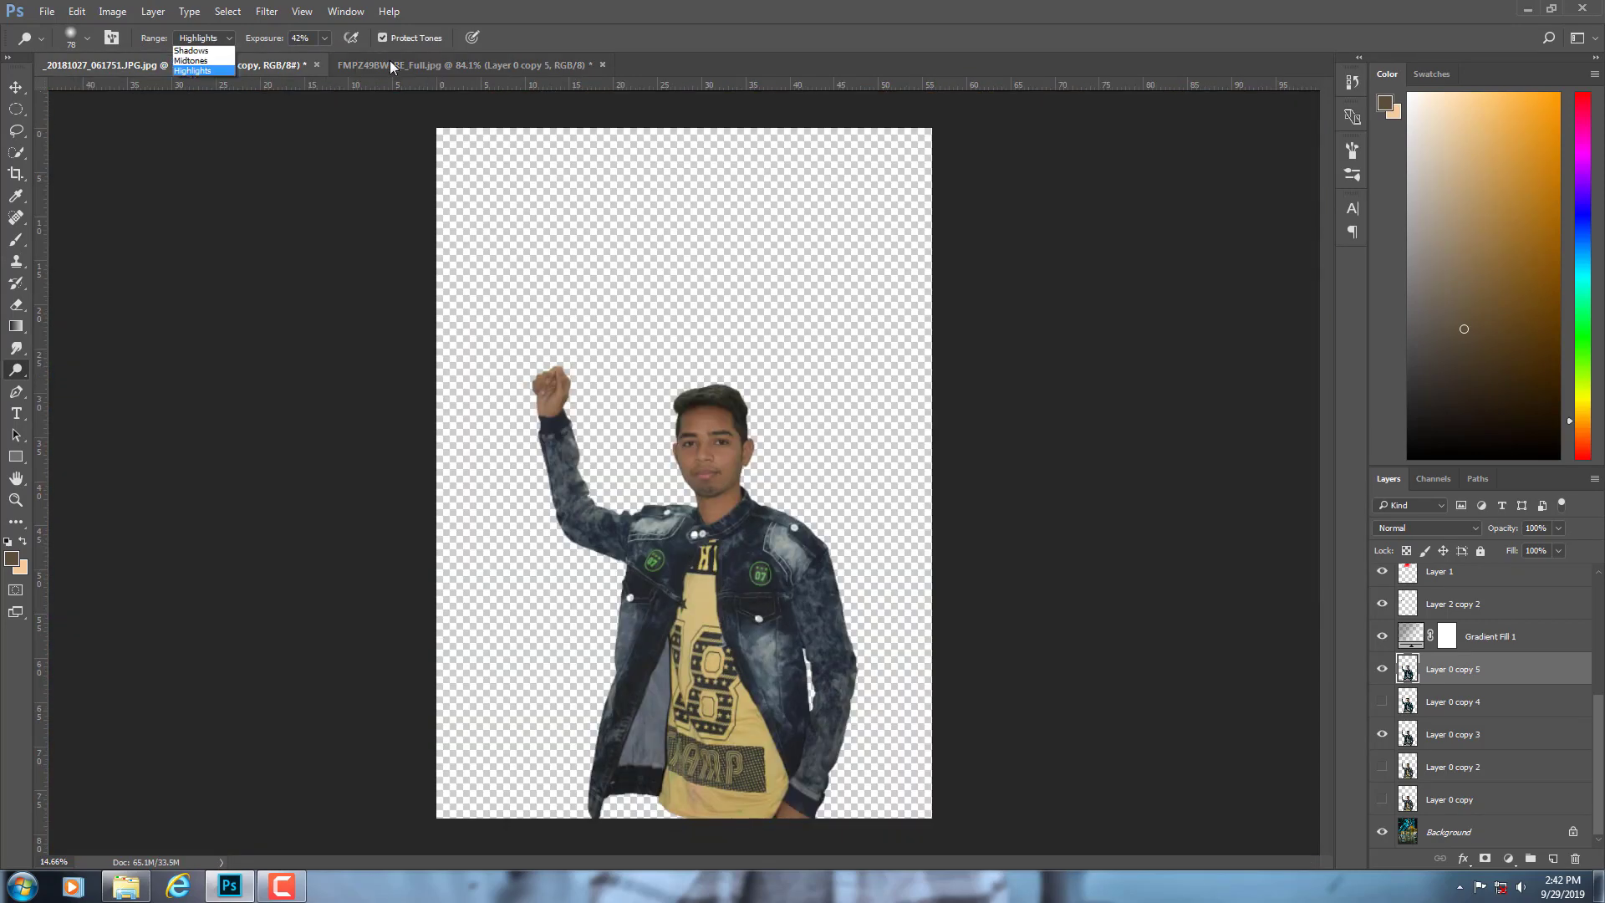
pyautogui.click(390, 60)
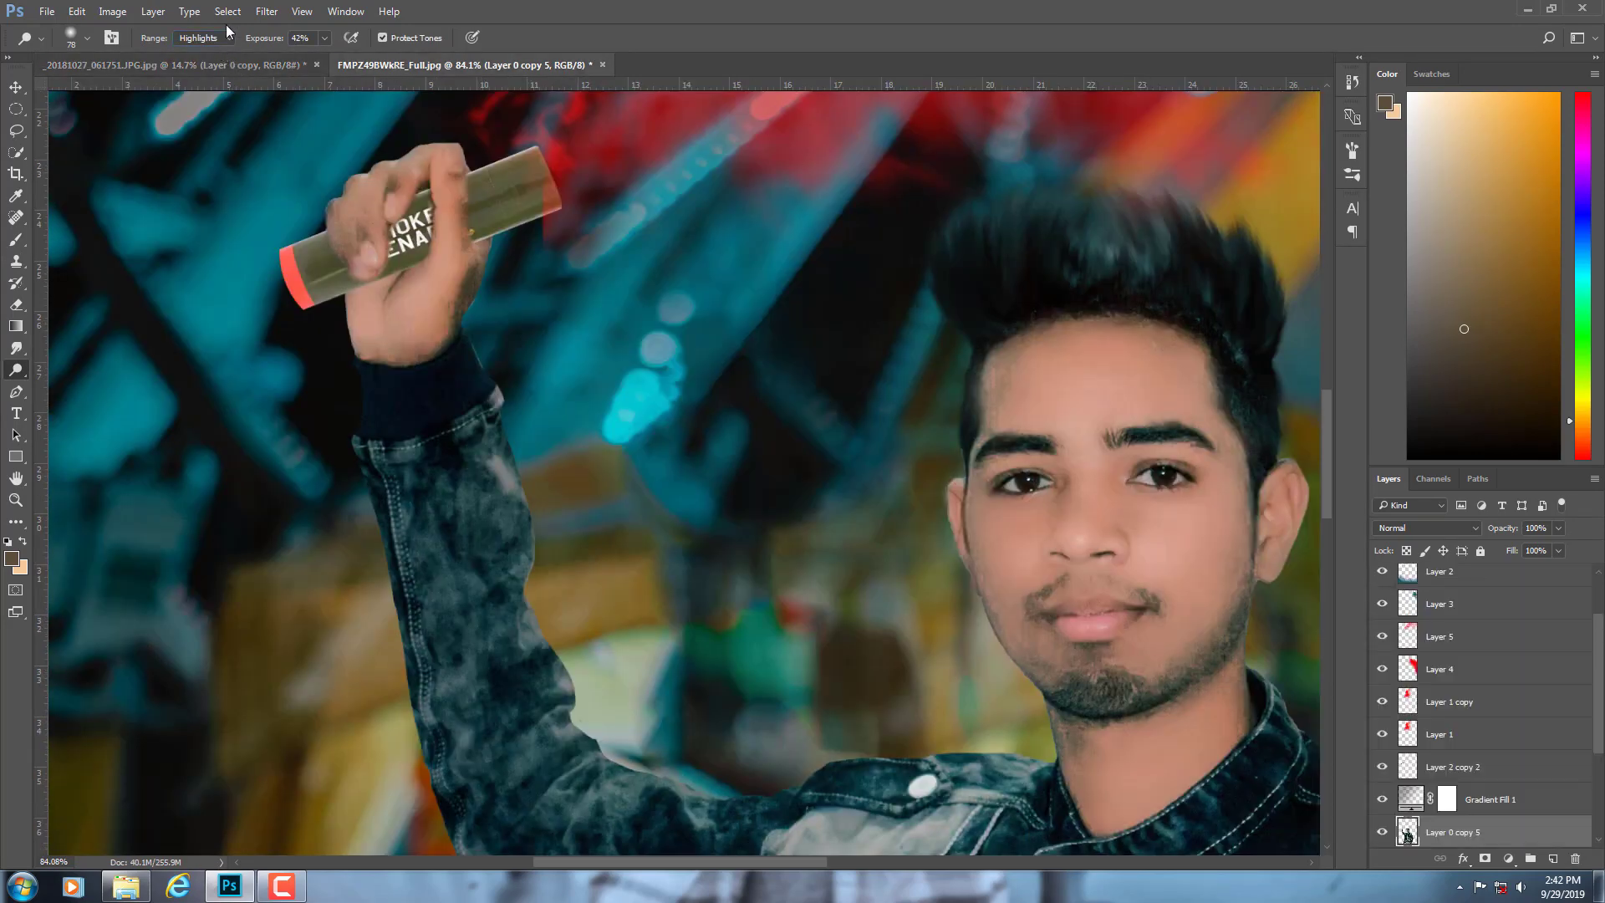
# - Dodge the hand's midtones, switch the Range to Shadows, and select Layer 2
pyautogui.click(201, 38)
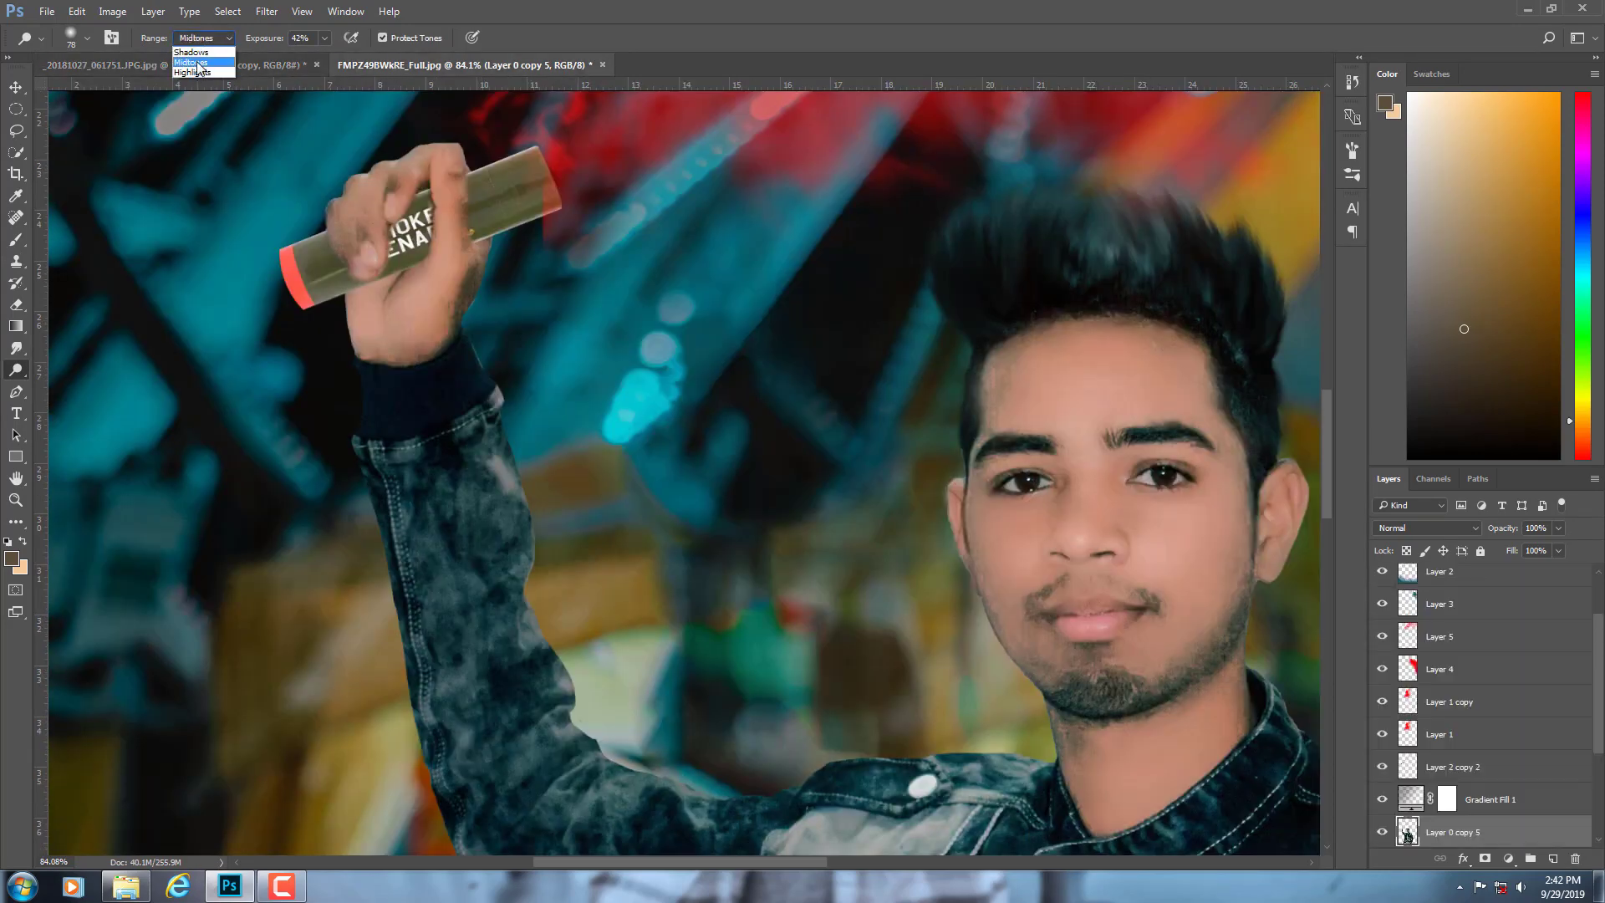
pyautogui.click(201, 48)
pyautogui.moveTo(461, 259); pyautogui.dragTo(456, 318)
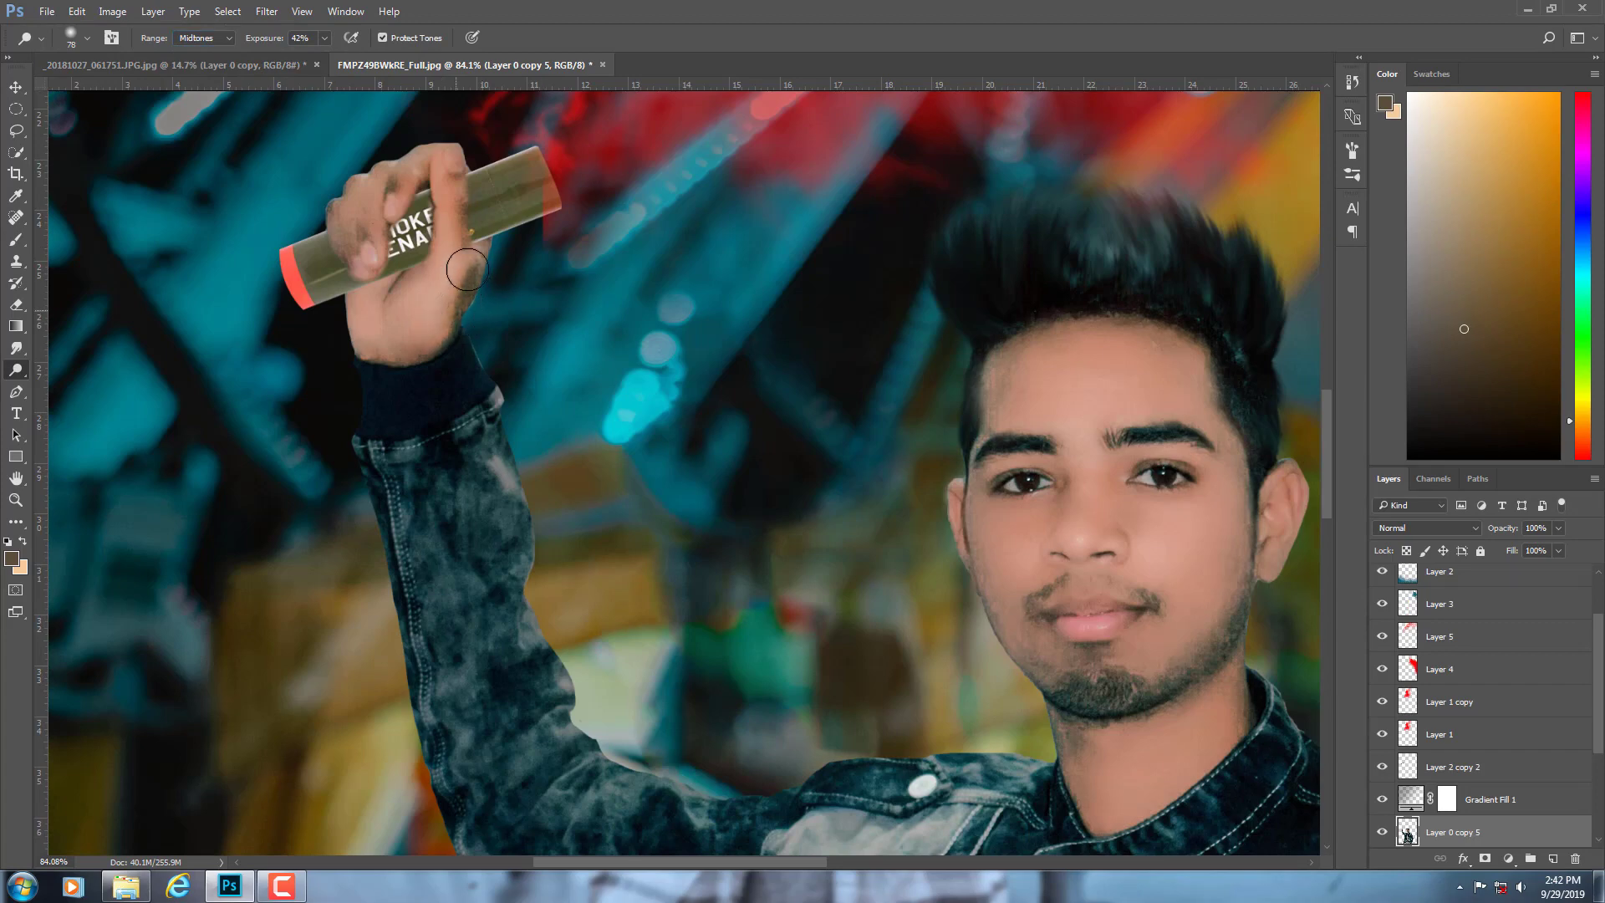
pyautogui.click(209, 47)
pyautogui.scroll(-3, 585, 417)
pyautogui.scroll(-2, 652, 476)
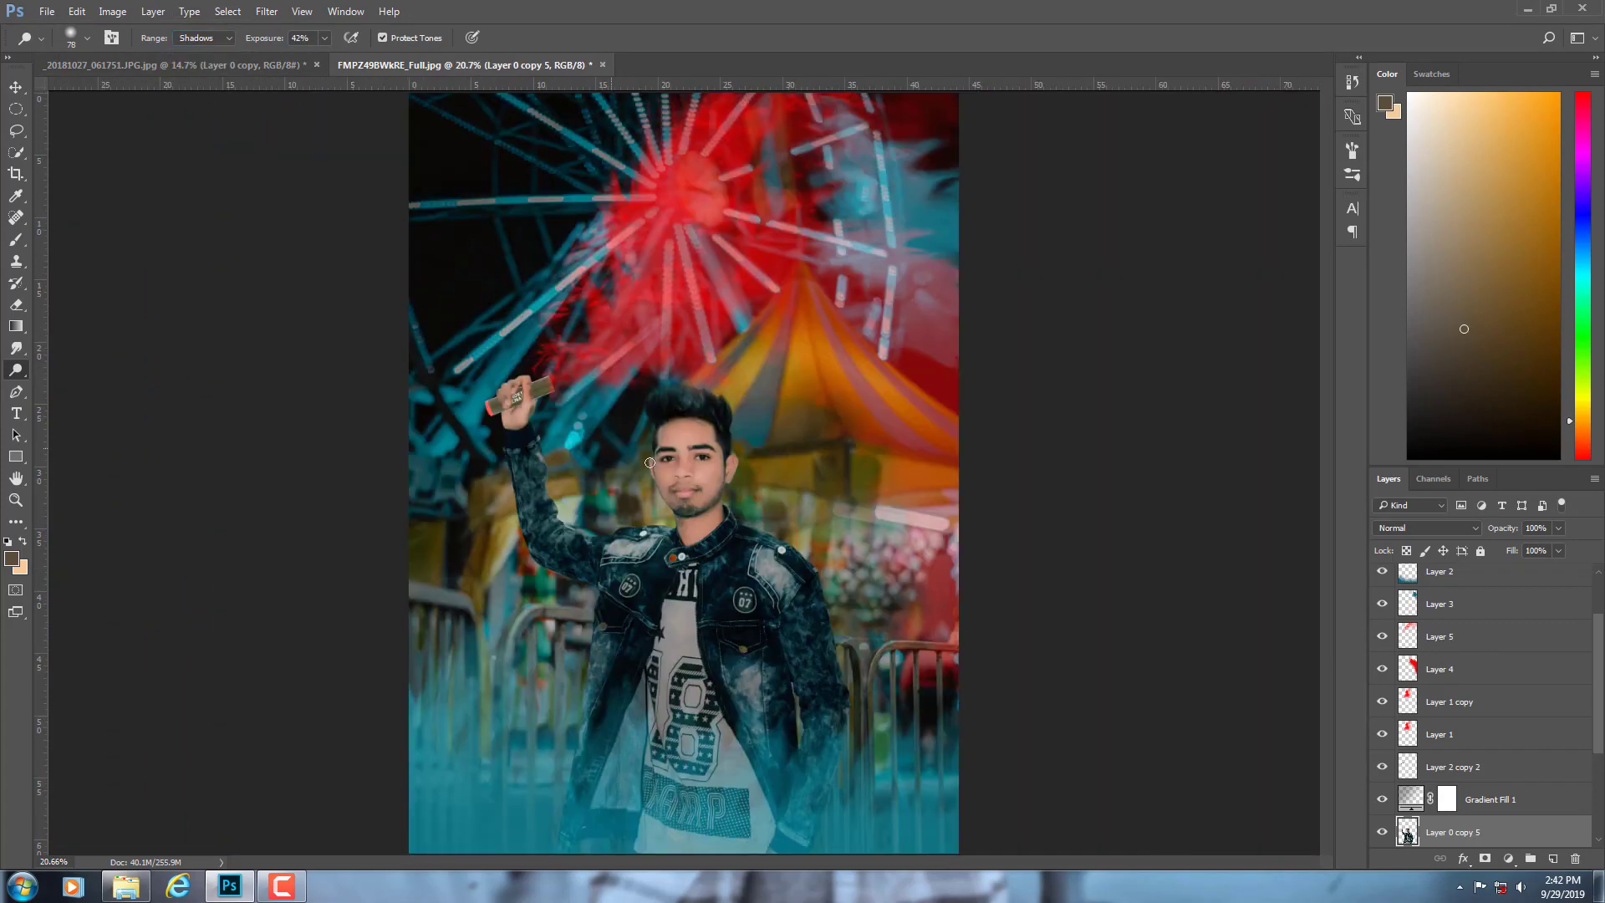
pyautogui.scroll(-1, 675, 500)
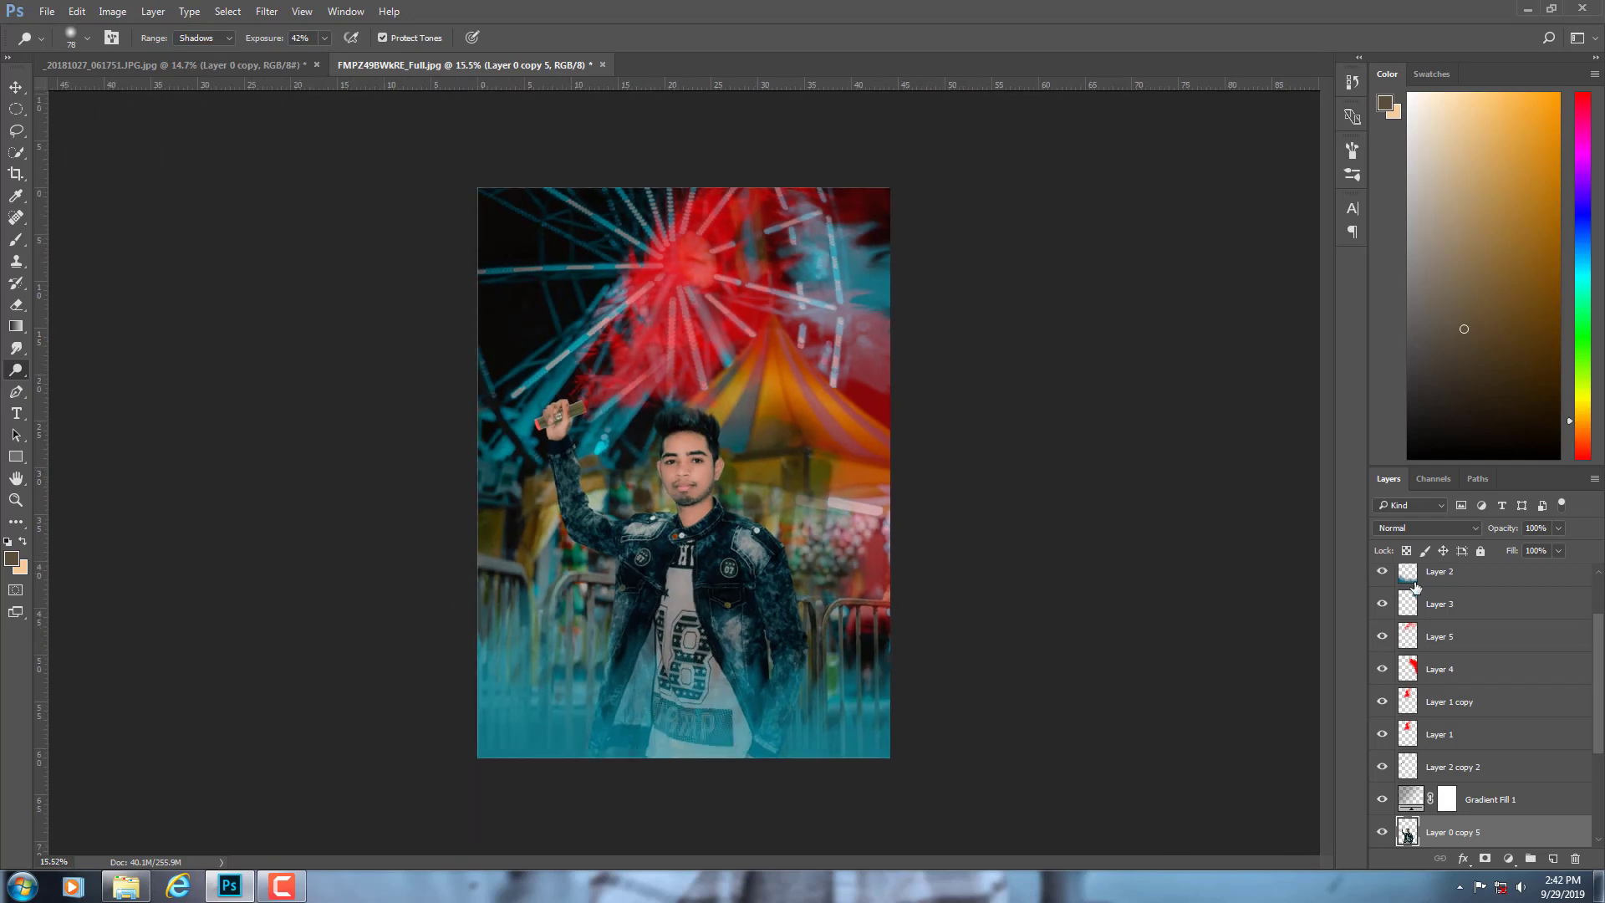
pyautogui.click(1446, 585)
# - Add a Color Balance adjustment layer above Layer 7
pyautogui.click(1451, 584)
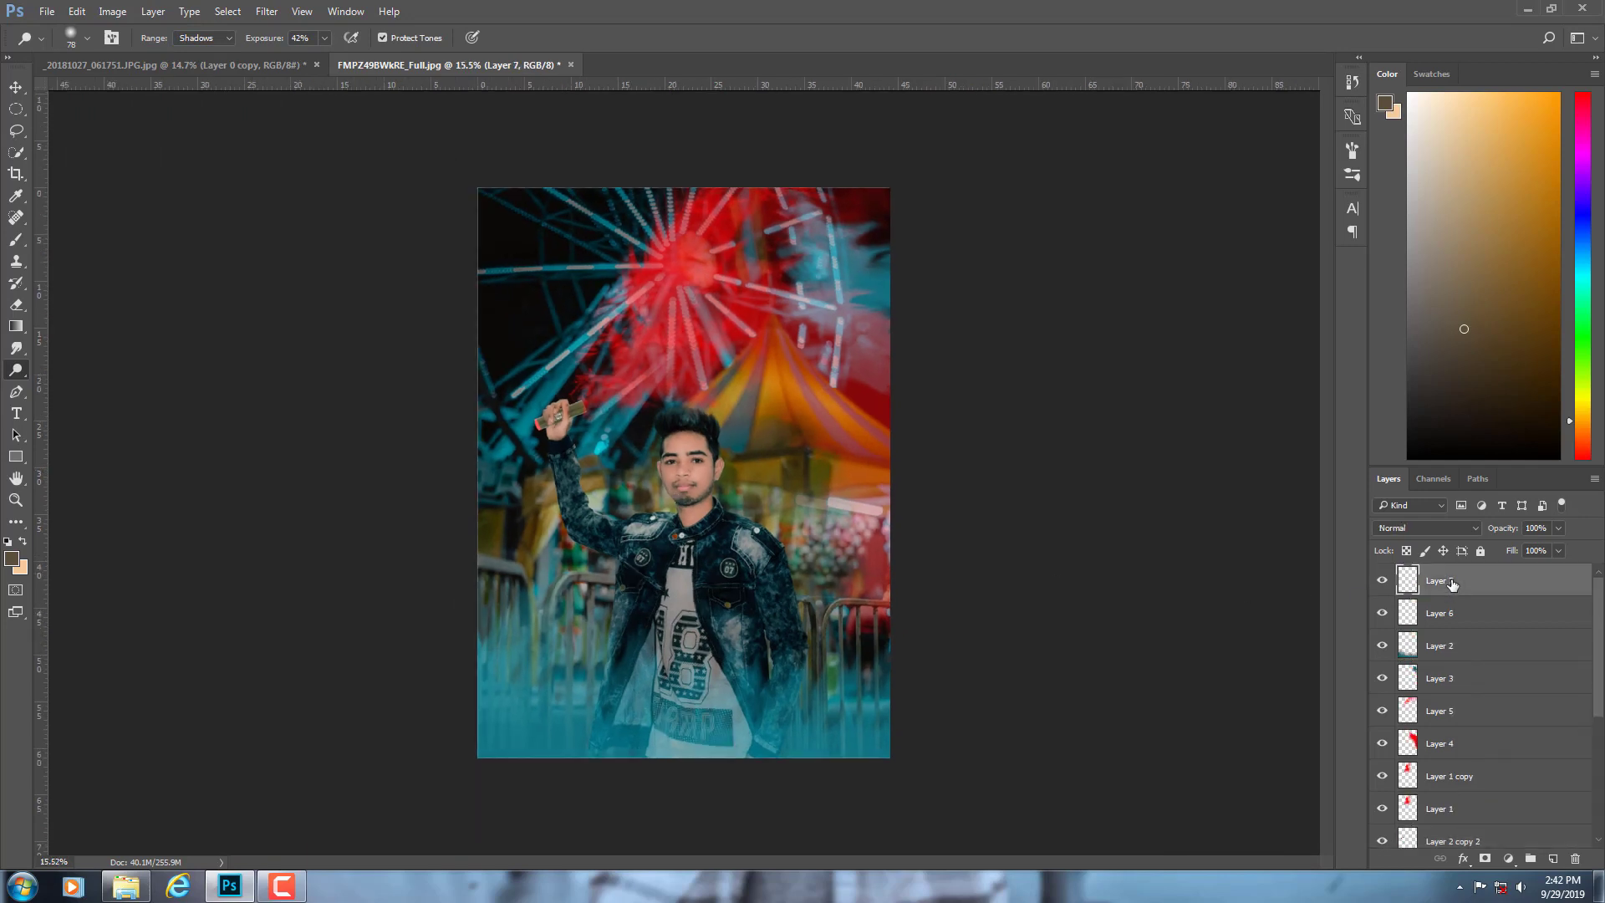
pyautogui.click(1508, 858)
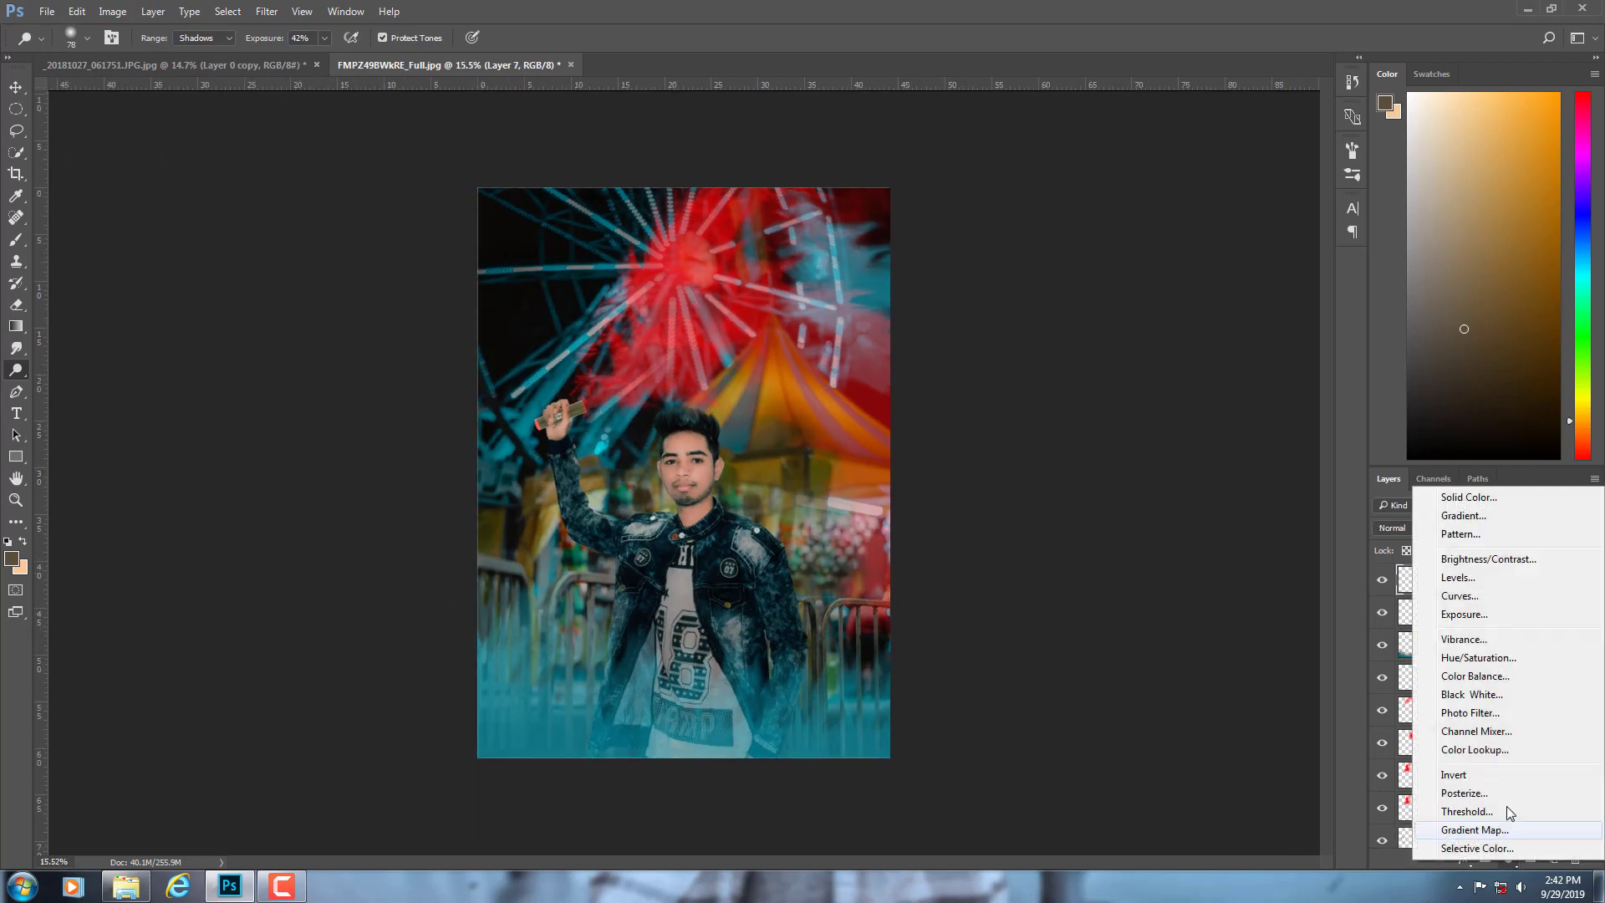
pyautogui.click(1471, 676)
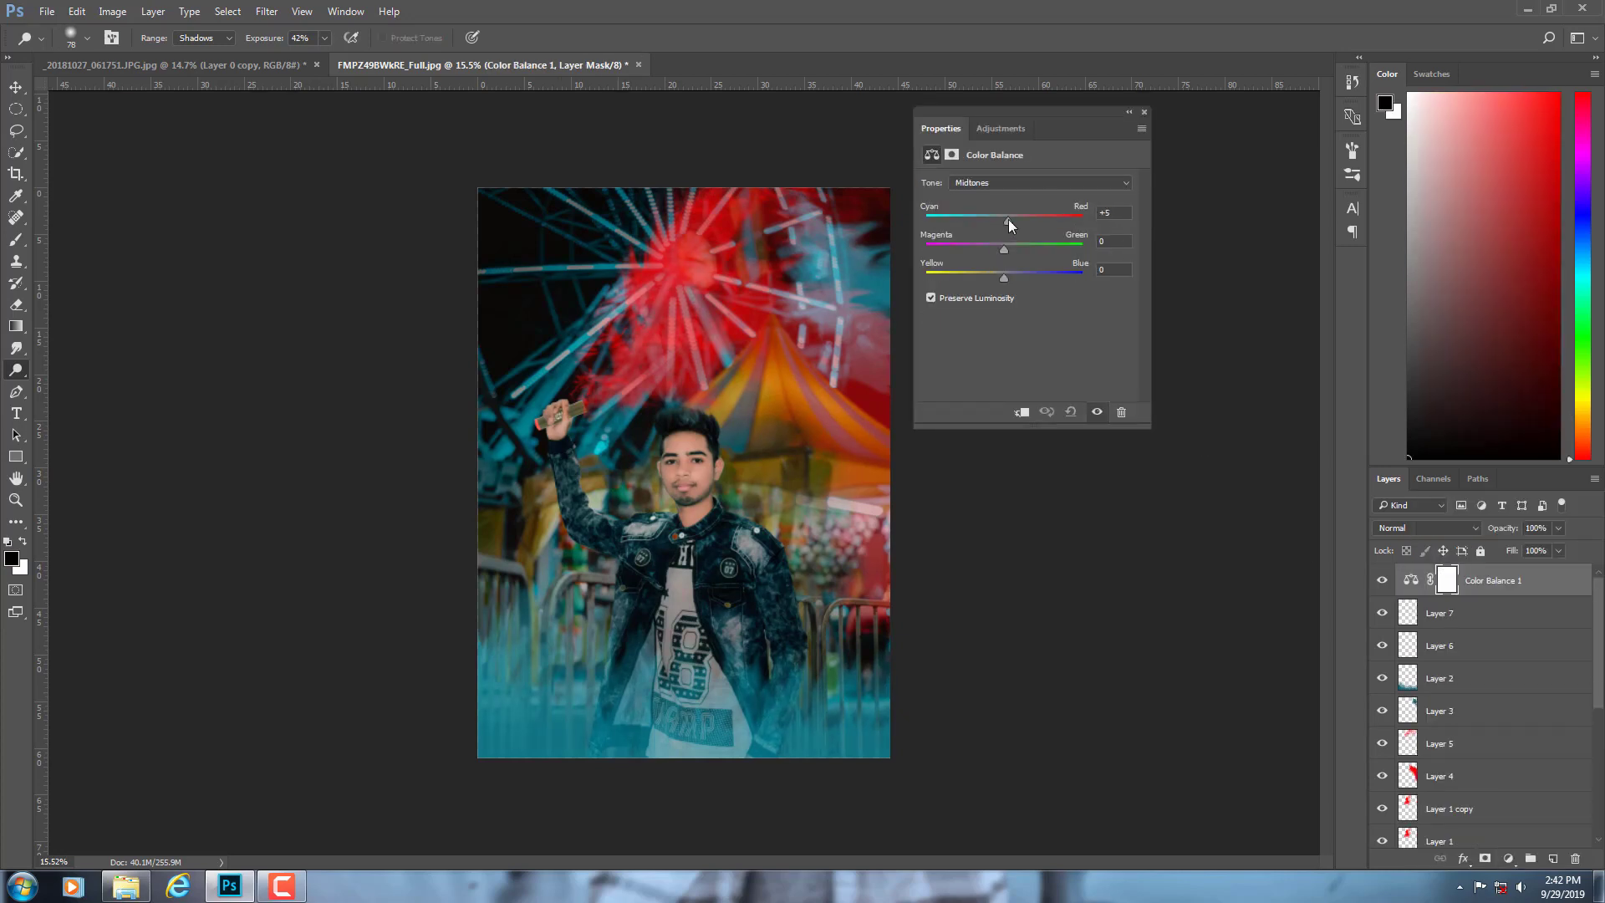
# - Tint midtones toward magenta, shift shadows' cyan-red, and set highlights to +13 red, -5 magenta, -6 yellow
pyautogui.moveTo(1004, 249); pyautogui.dragTo(1010, 281)
pyautogui.click(976, 182)
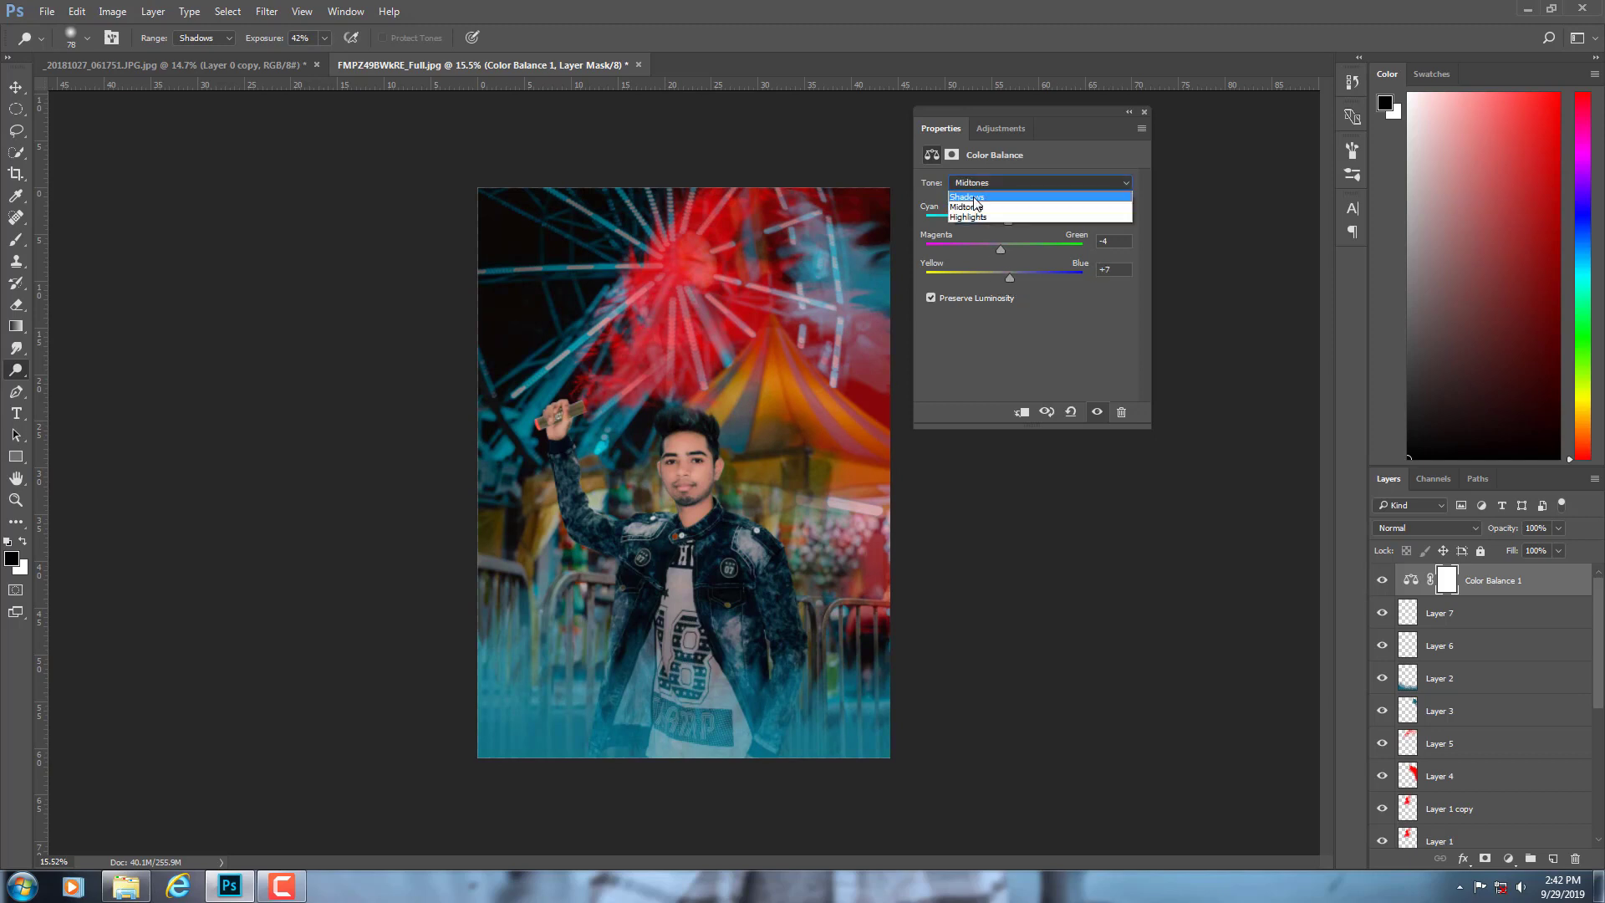
pyautogui.moveTo(1001, 219); pyautogui.dragTo(996, 274)
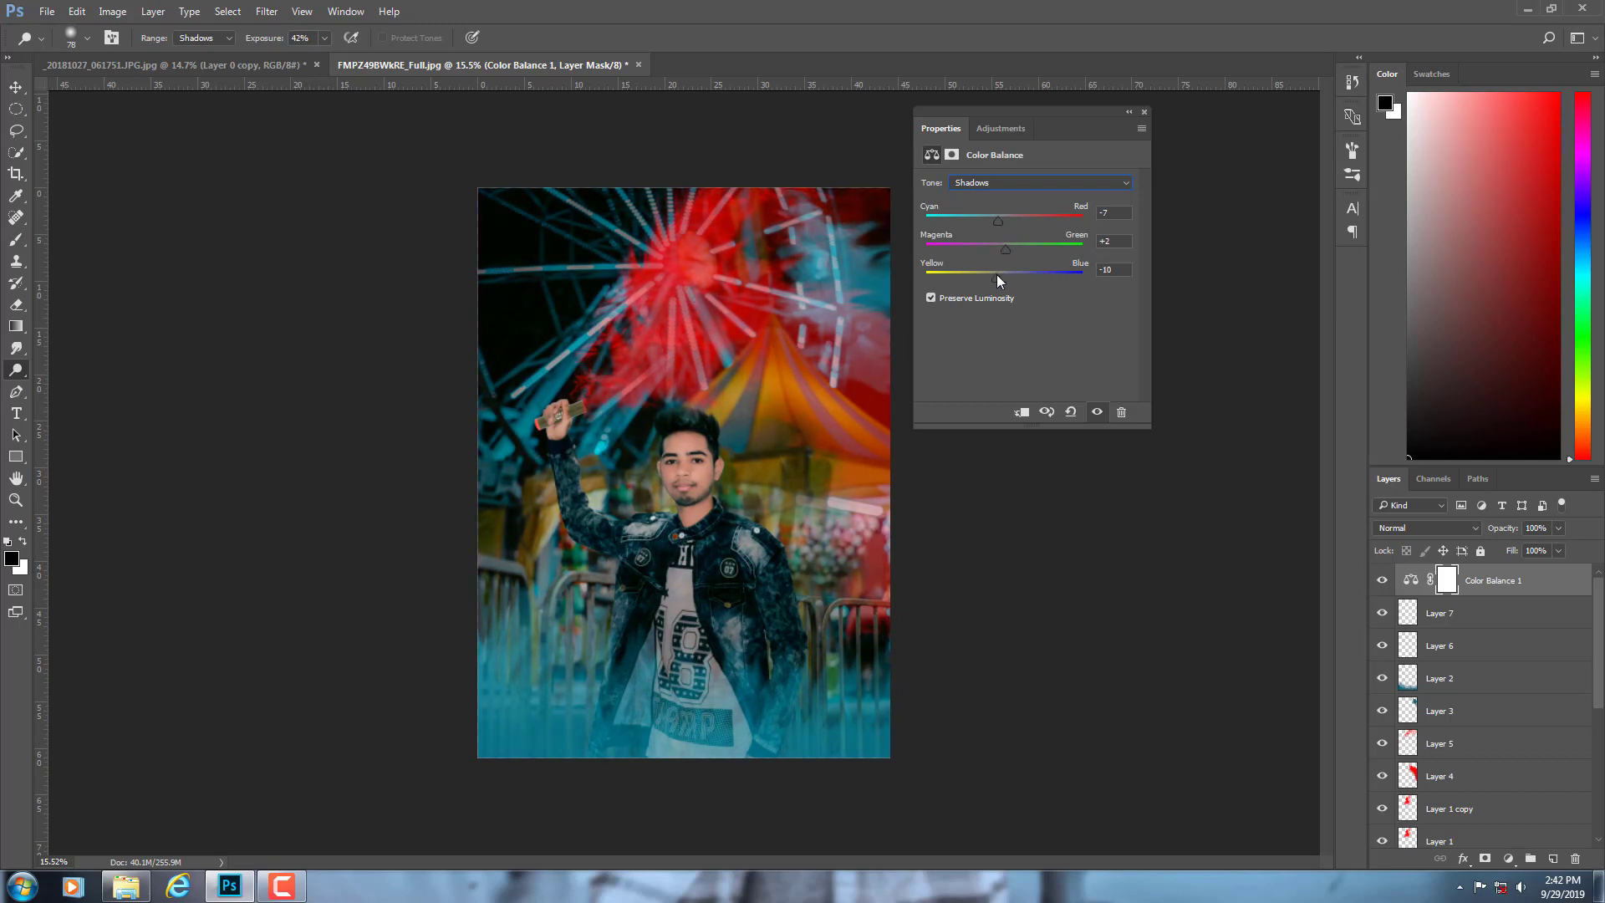
pyautogui.click(970, 183)
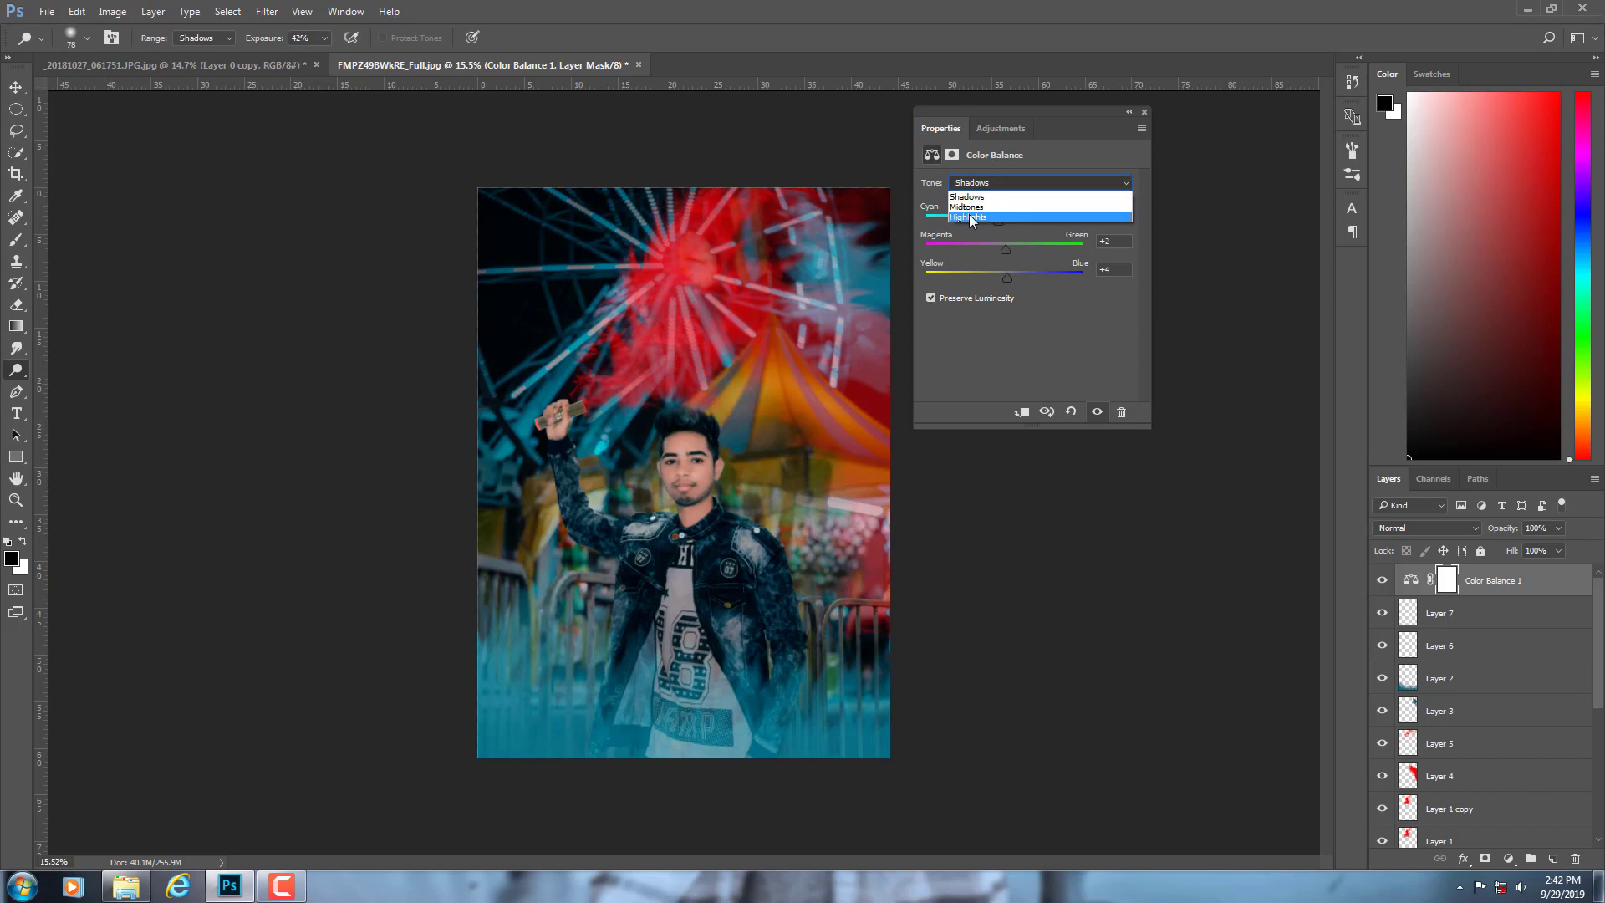
pyautogui.click(970, 214)
pyautogui.moveTo(1002, 220); pyautogui.dragTo(1008, 278)
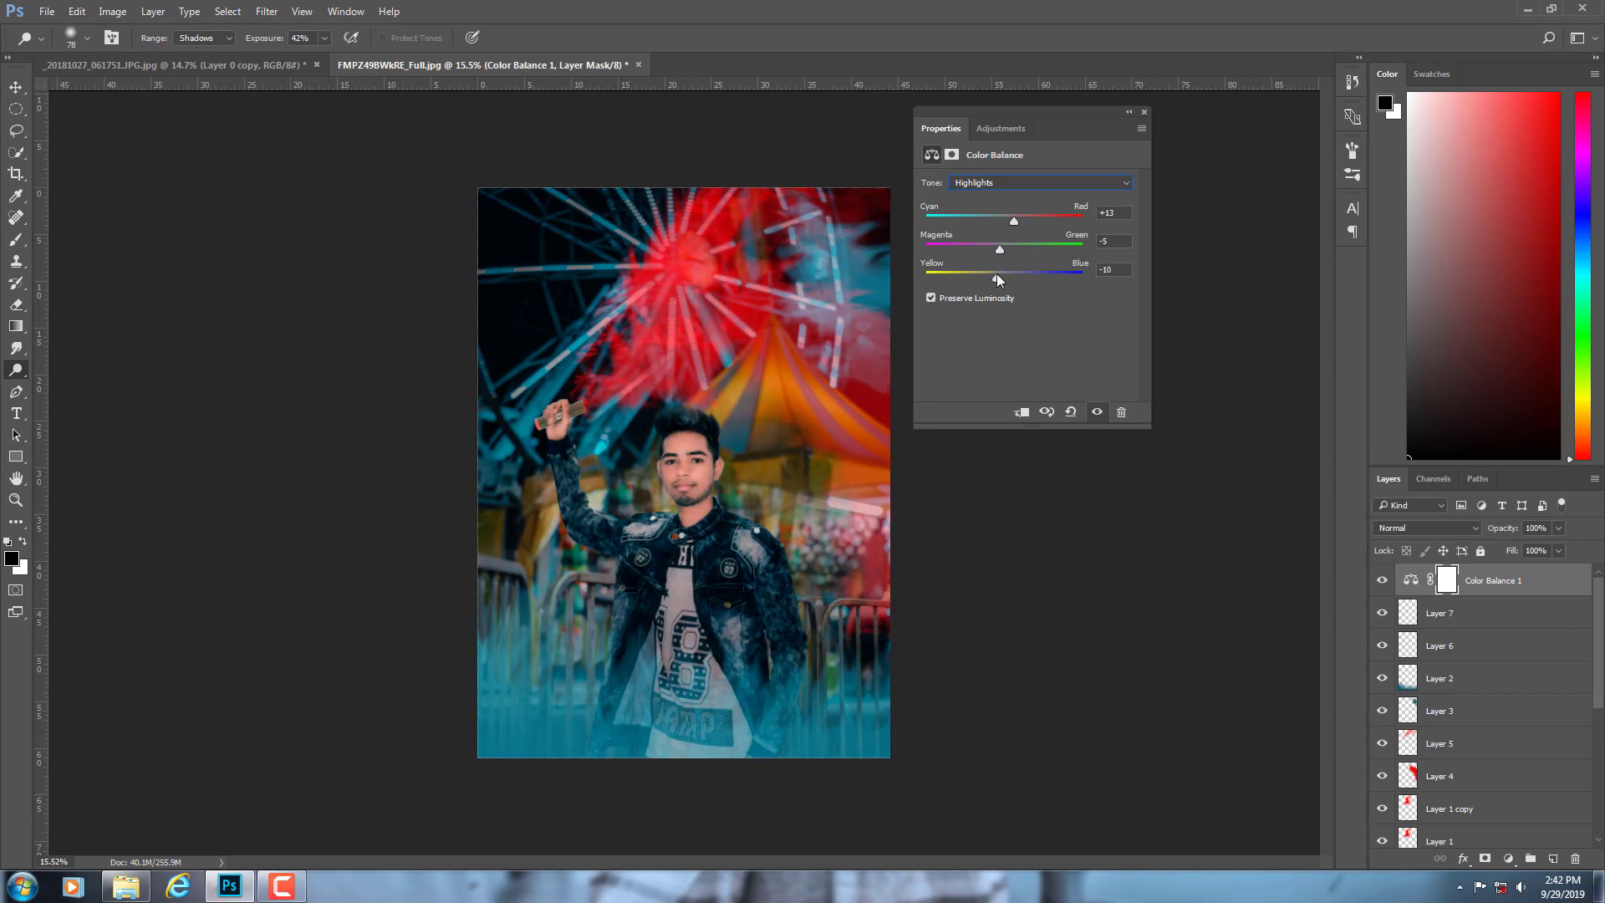
pyautogui.click(1144, 113)
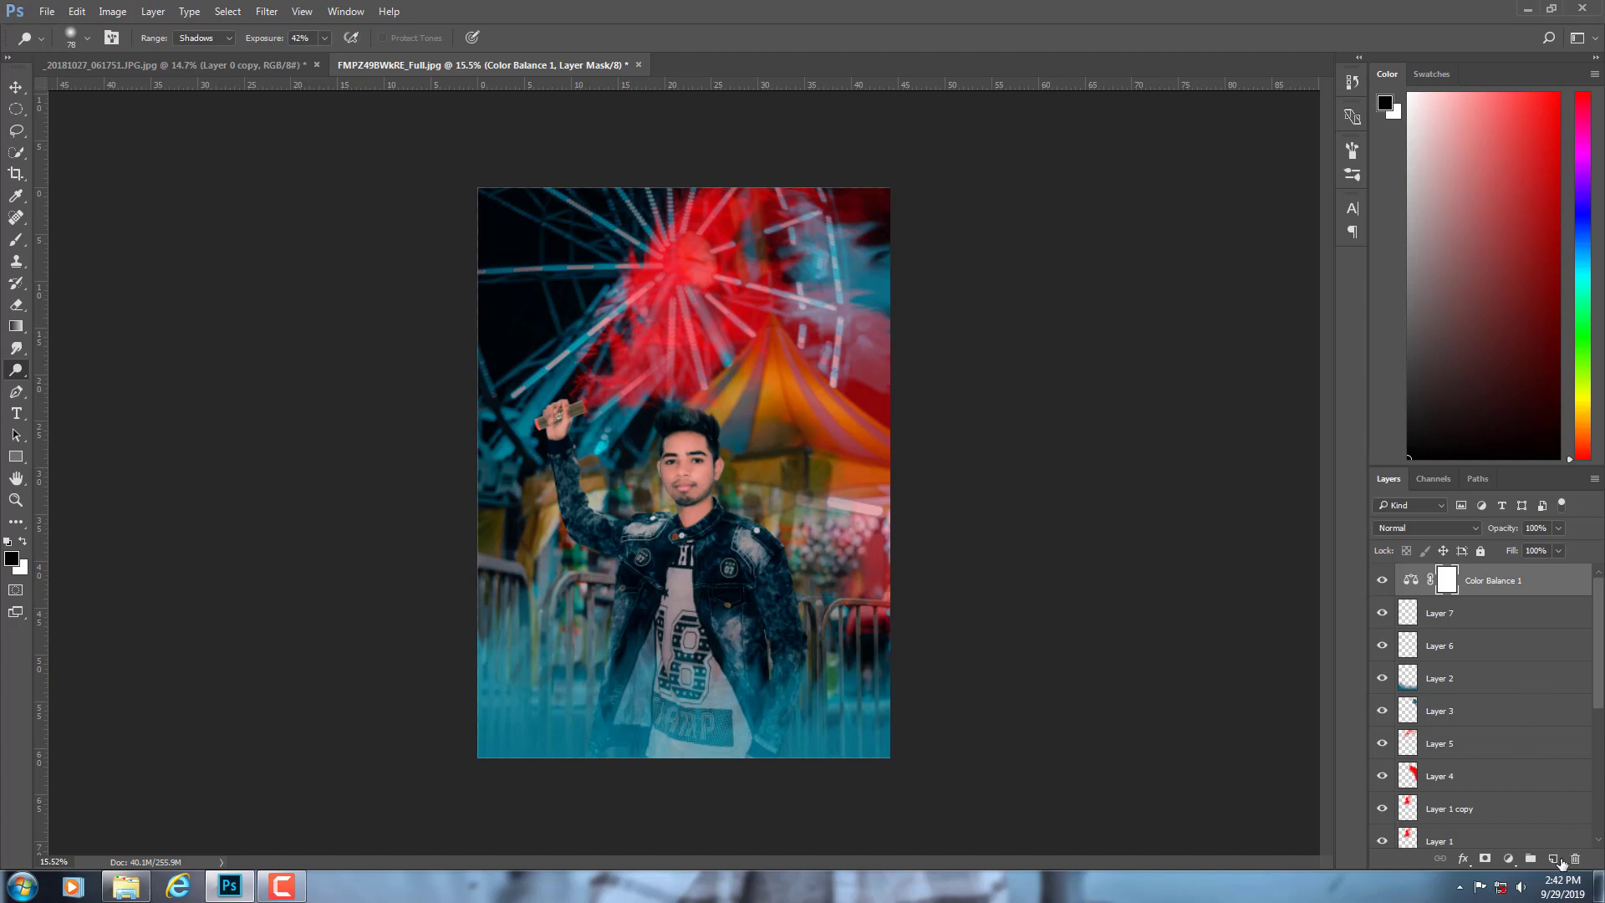
# - On a new Layer 8, paint sampled crimson over the hair top and set it to Screen
pyautogui.click(1553, 858)
pyautogui.scroll(2, 383, 197)
pyautogui.scroll(2, 579, 281)
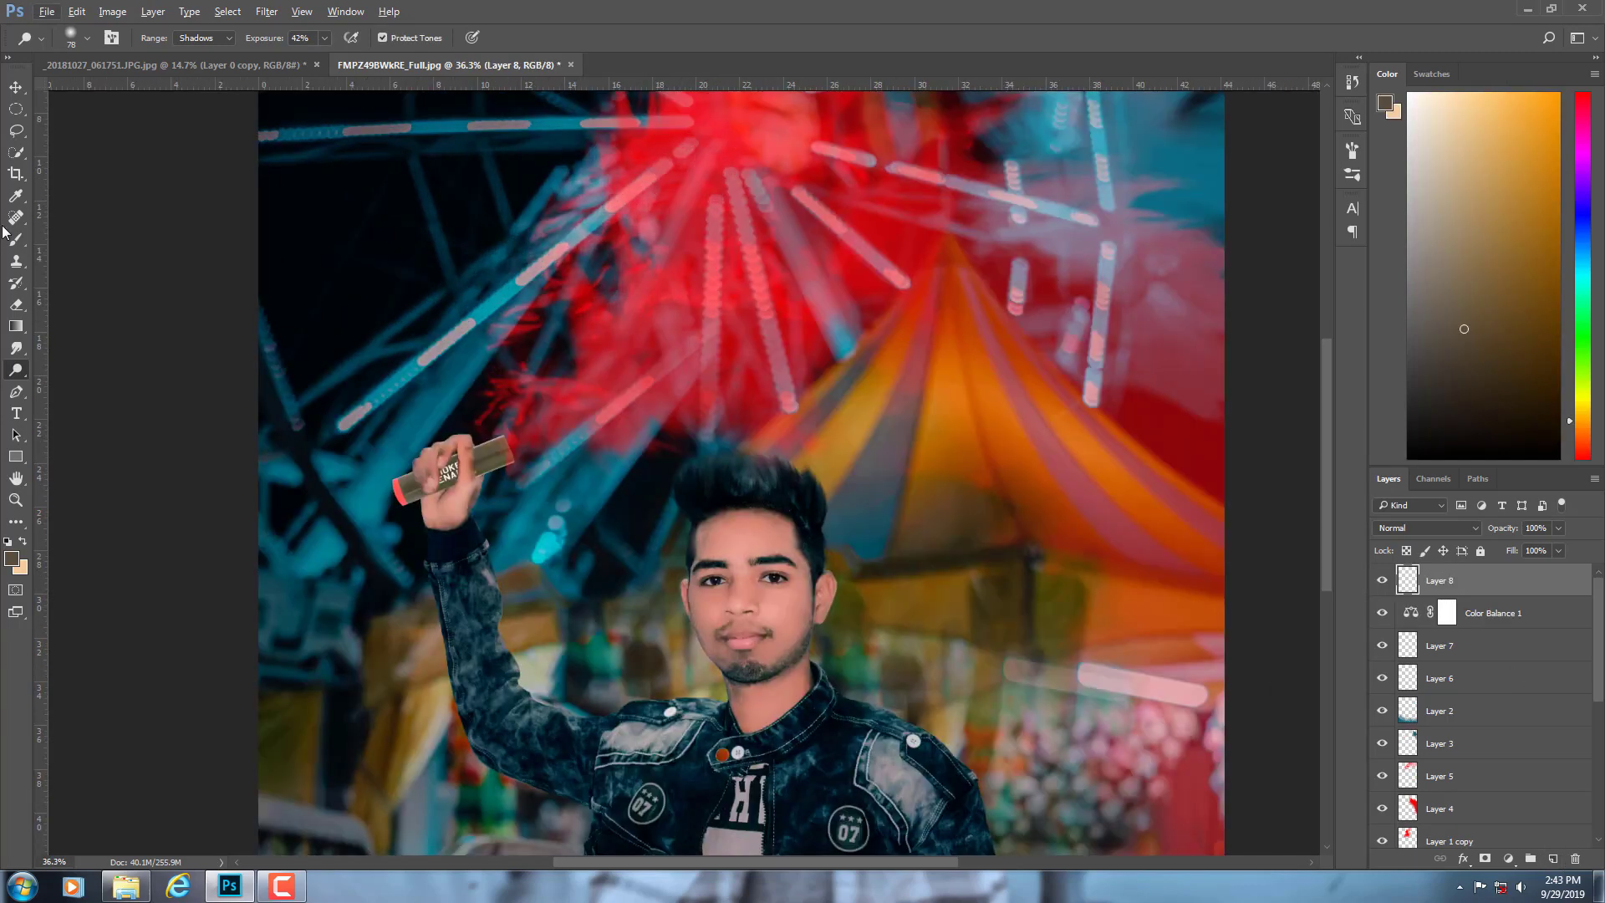
pyautogui.click(16, 240)
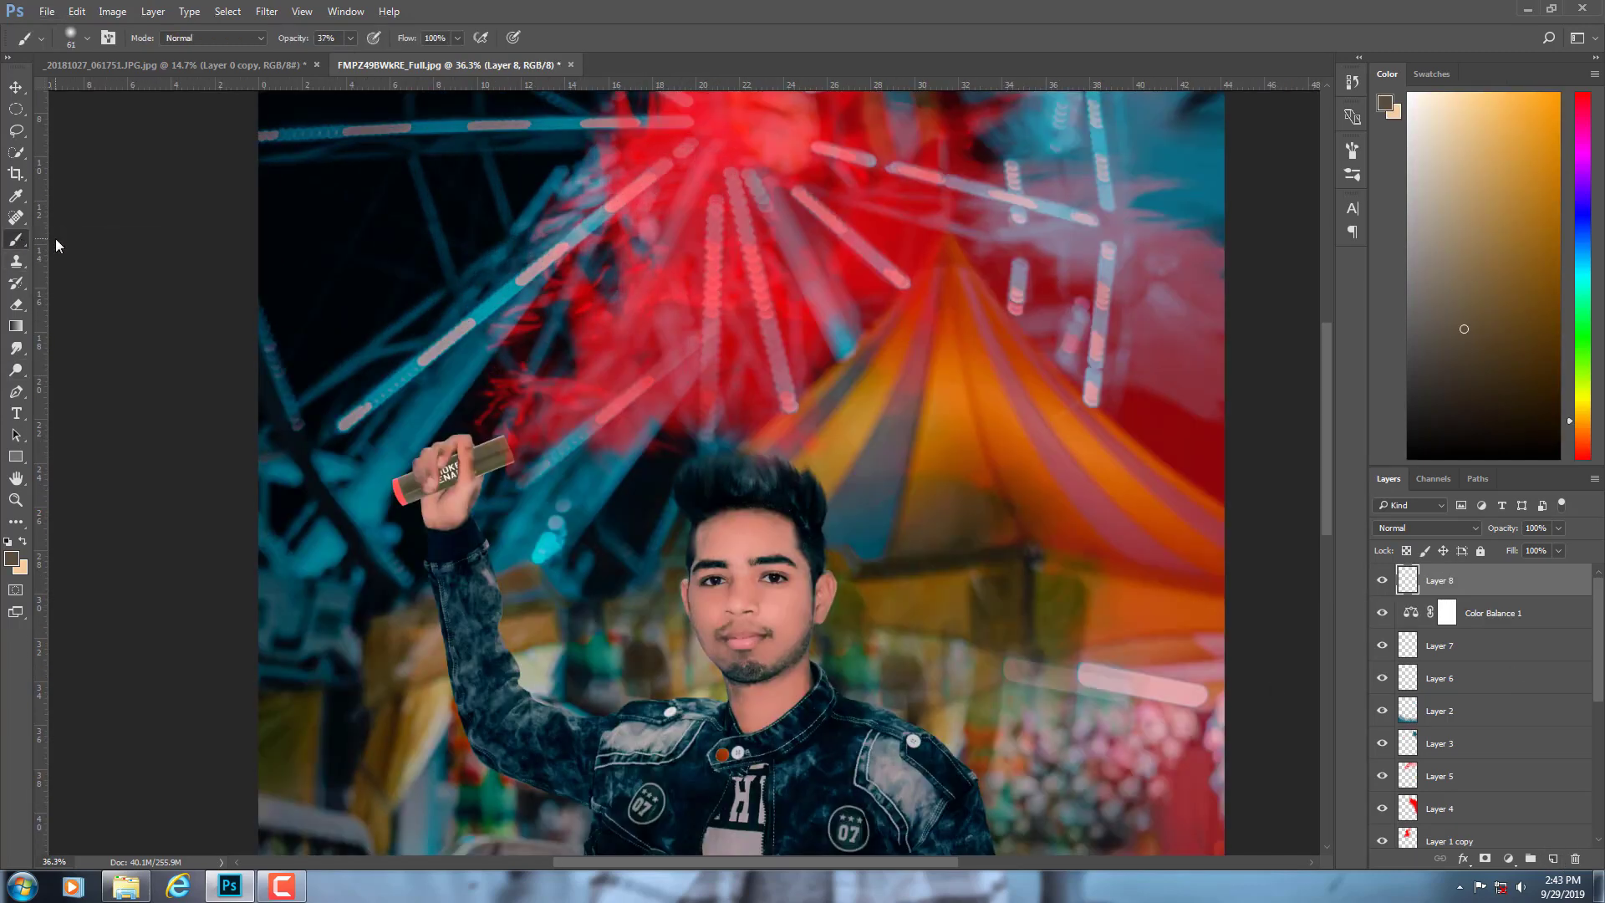
pyautogui.keyDown('alt'); pyautogui.click(772, 393); pyautogui.keyUp('alt')
pyautogui.moveTo(737, 453)
pyautogui.mouseDown()
pyautogui.moveTo(765, 471)
pyautogui.moveTo(690, 473)
pyautogui.mouseUp()
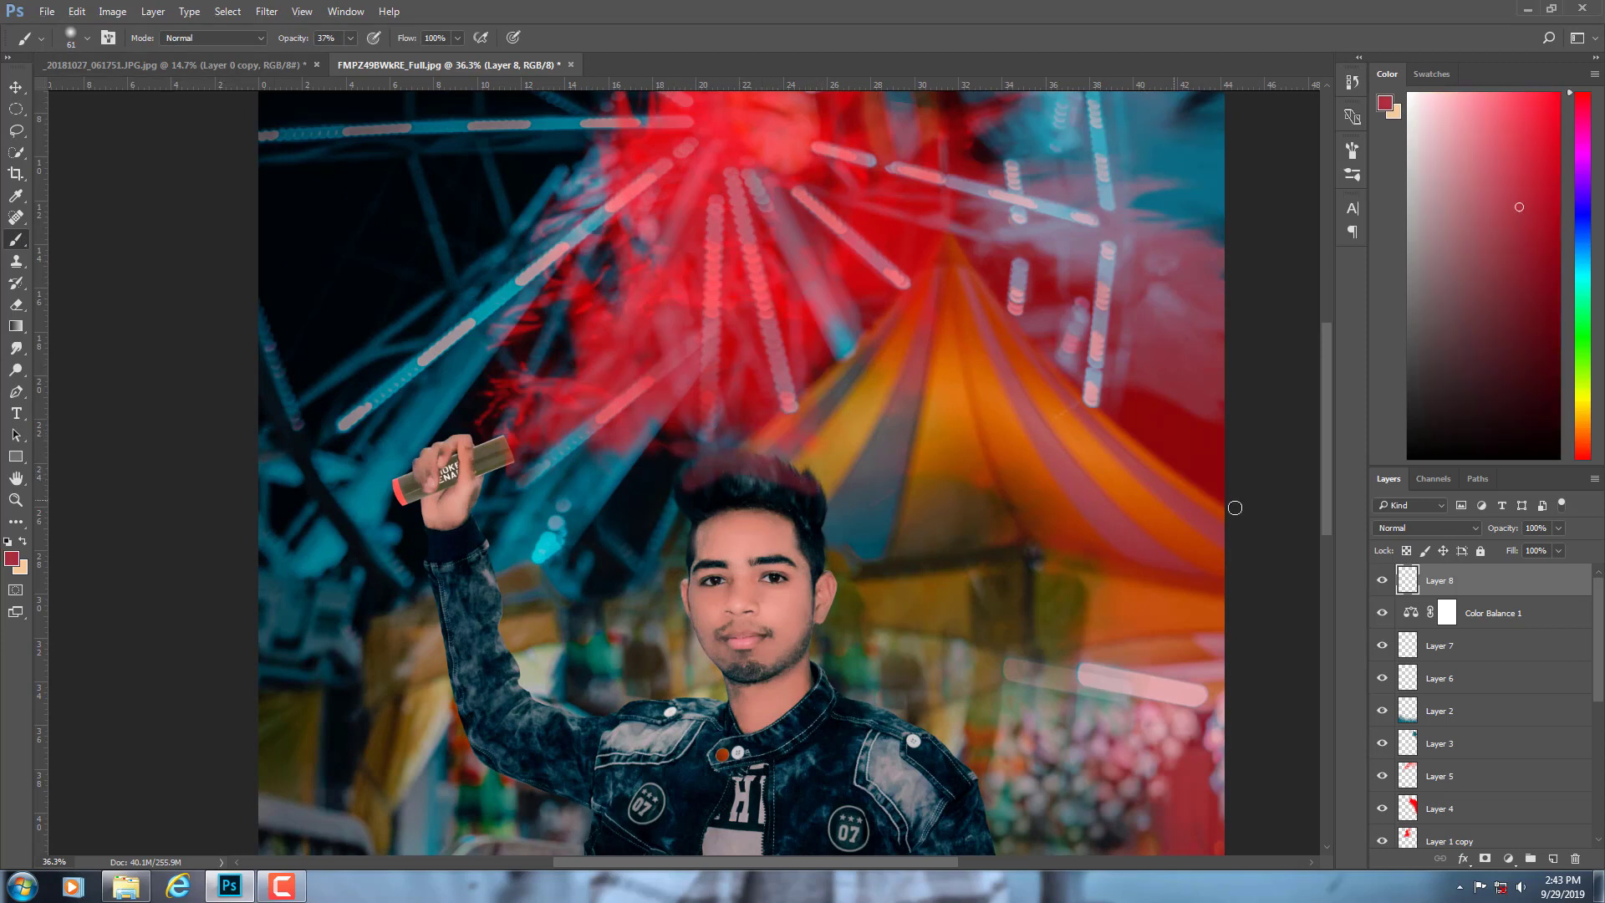
pyautogui.click(1396, 533)
pyautogui.click(1391, 645)
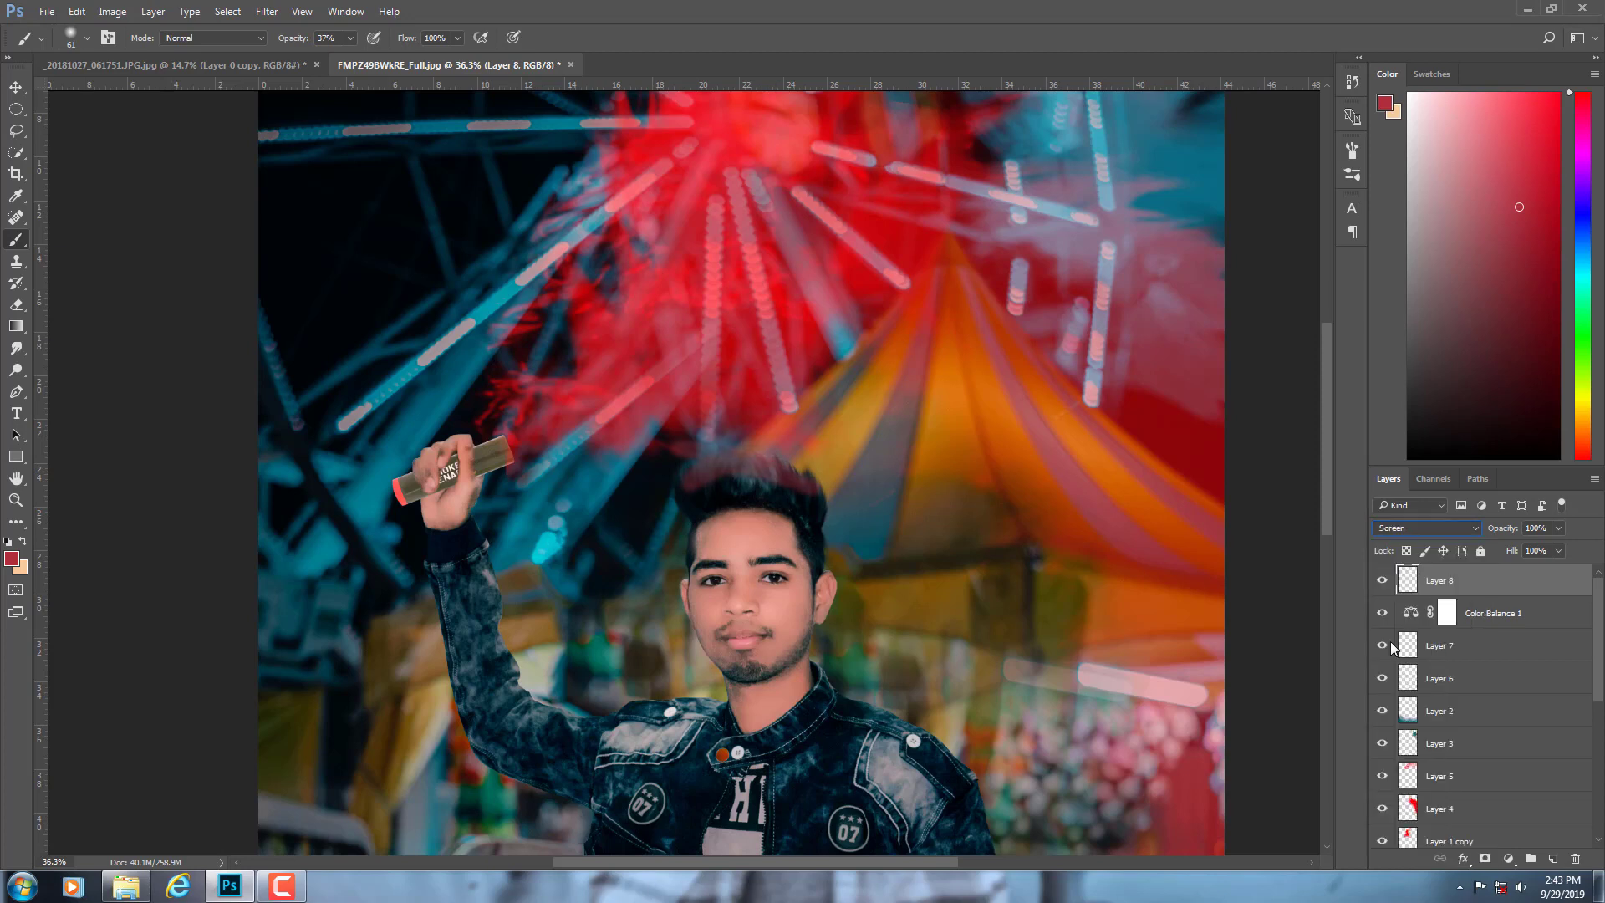
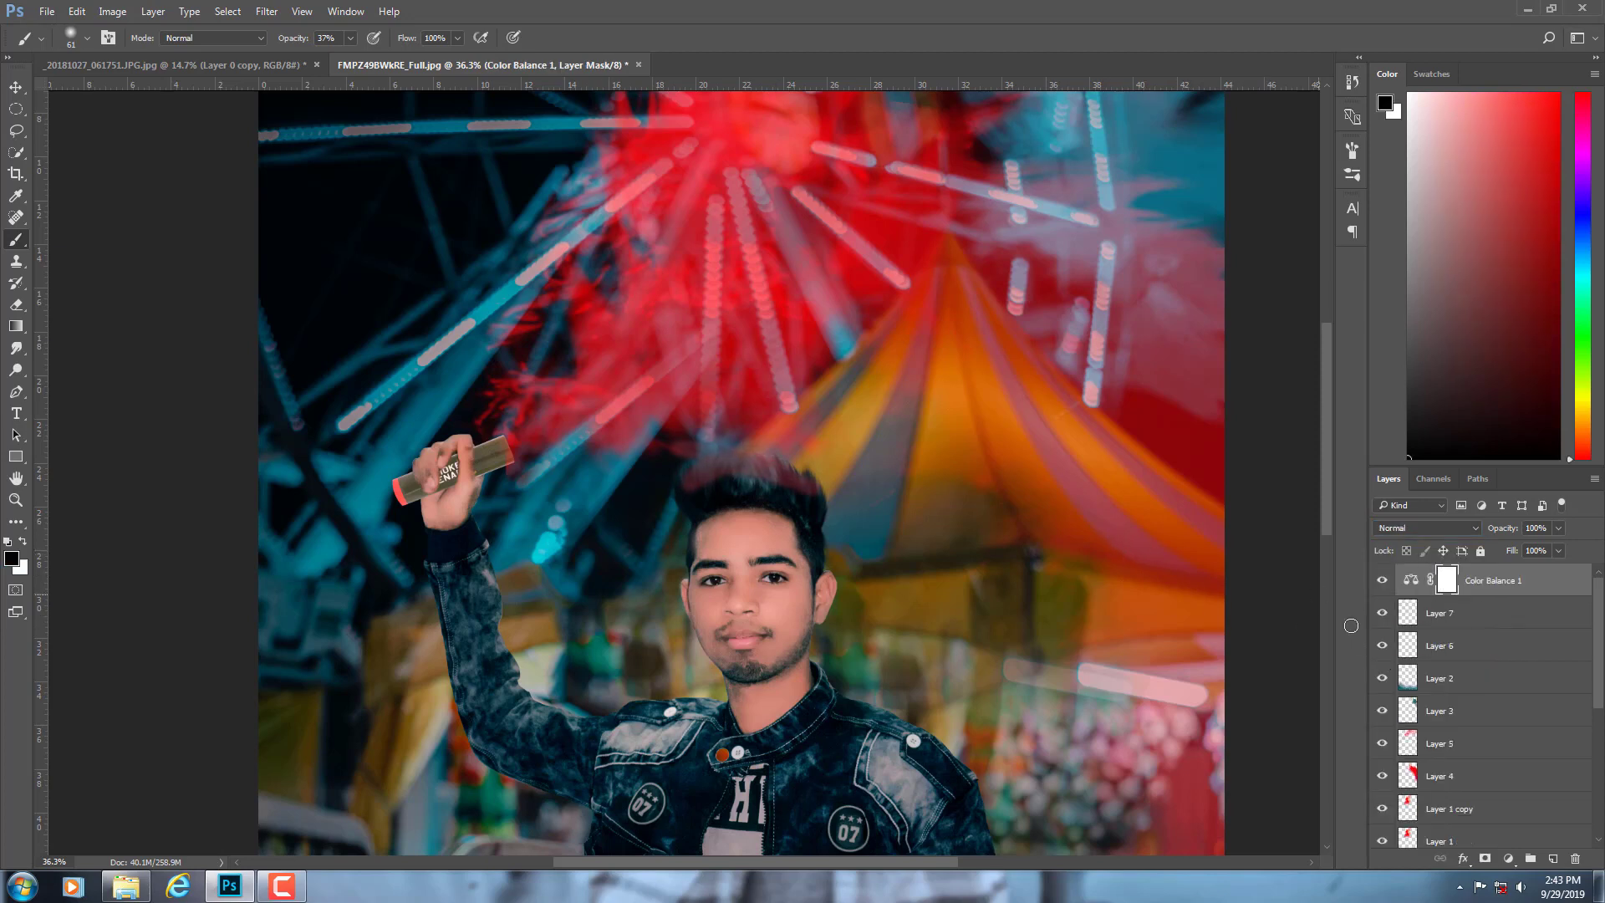
# - On a new layer, paint a red glow above the man's head with a ~788 px soft round brush at 100%
pyautogui.hotkey('ctrl', 'z')
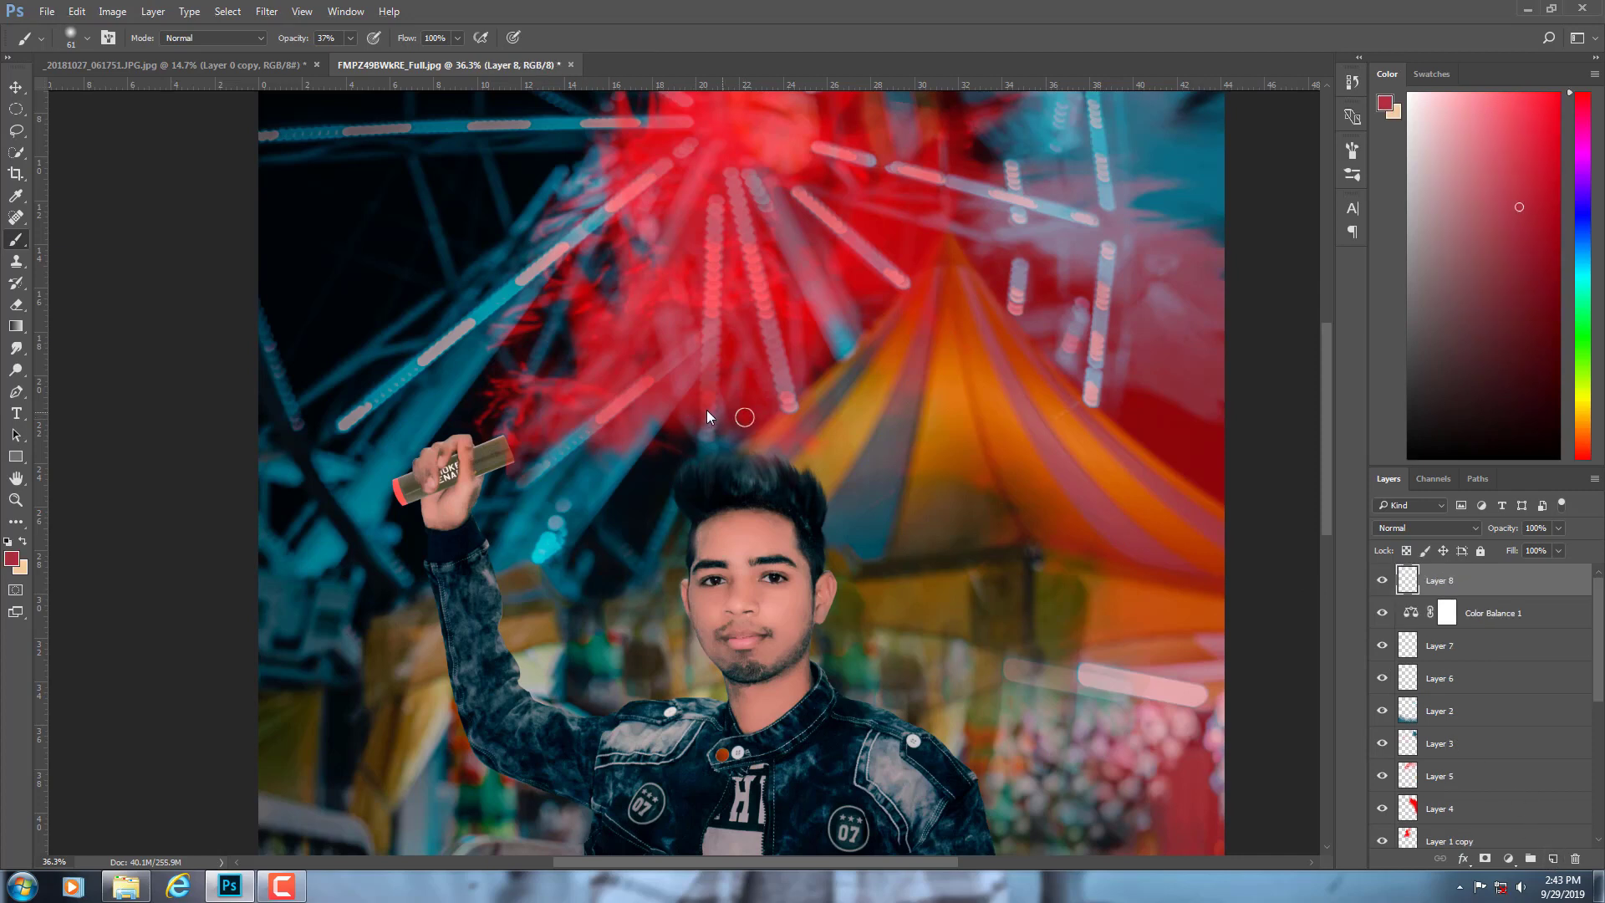
pyautogui.moveTo(743, 415); pyautogui.dragTo(775, 244)
pyautogui.click(88, 38)
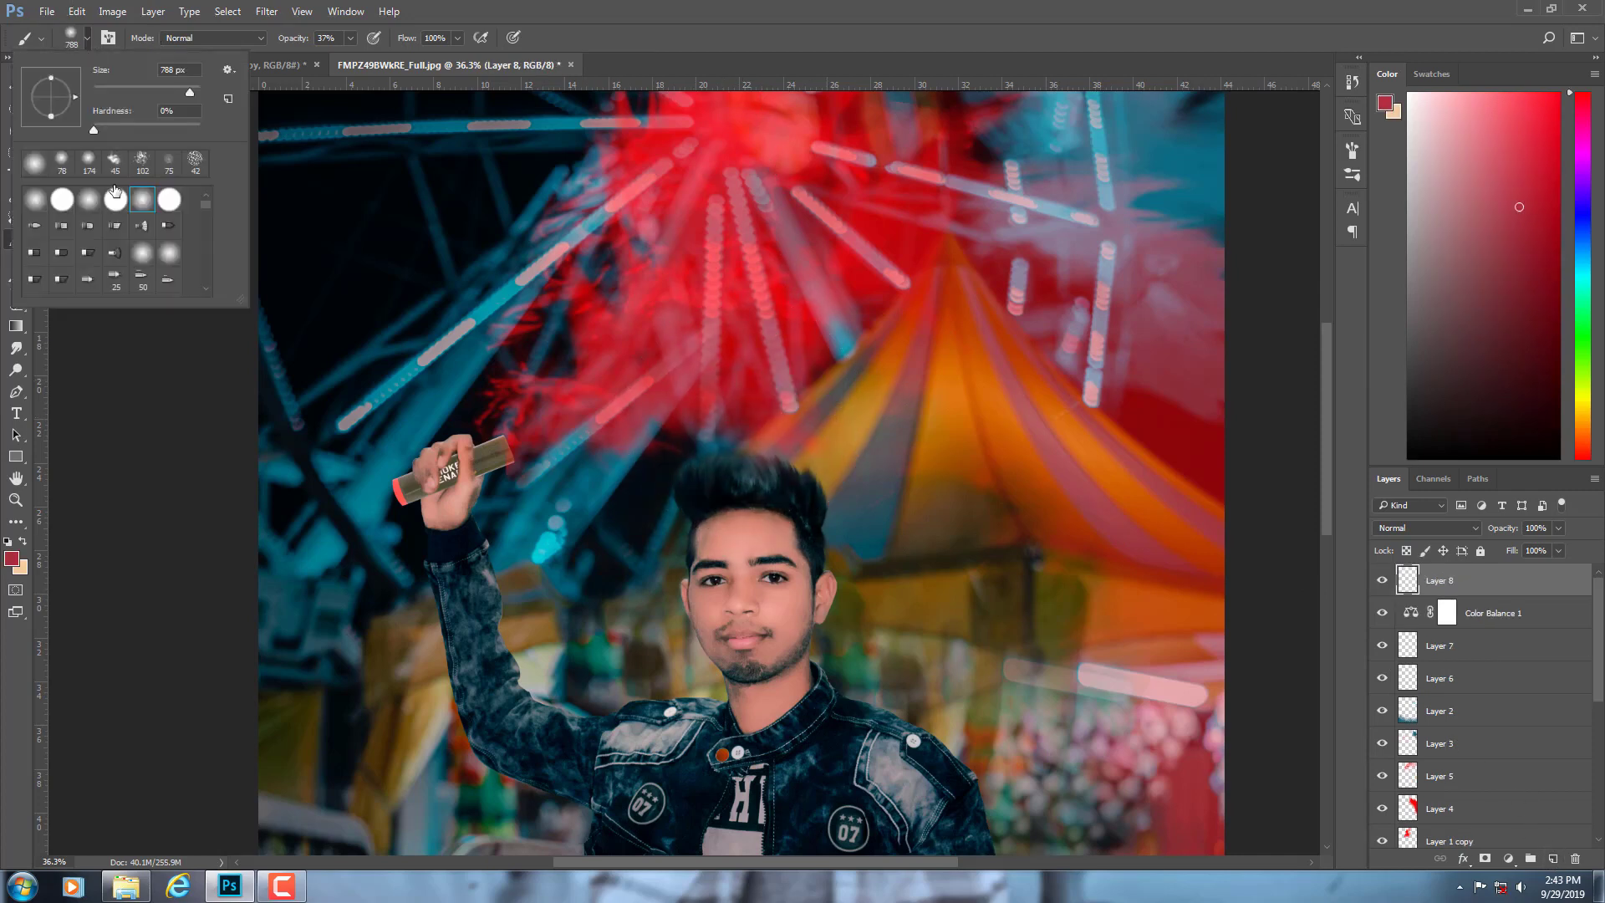
pyautogui.doubleClick(34, 199)
pyautogui.moveTo(284, 43); pyautogui.dragTo(339, 46)
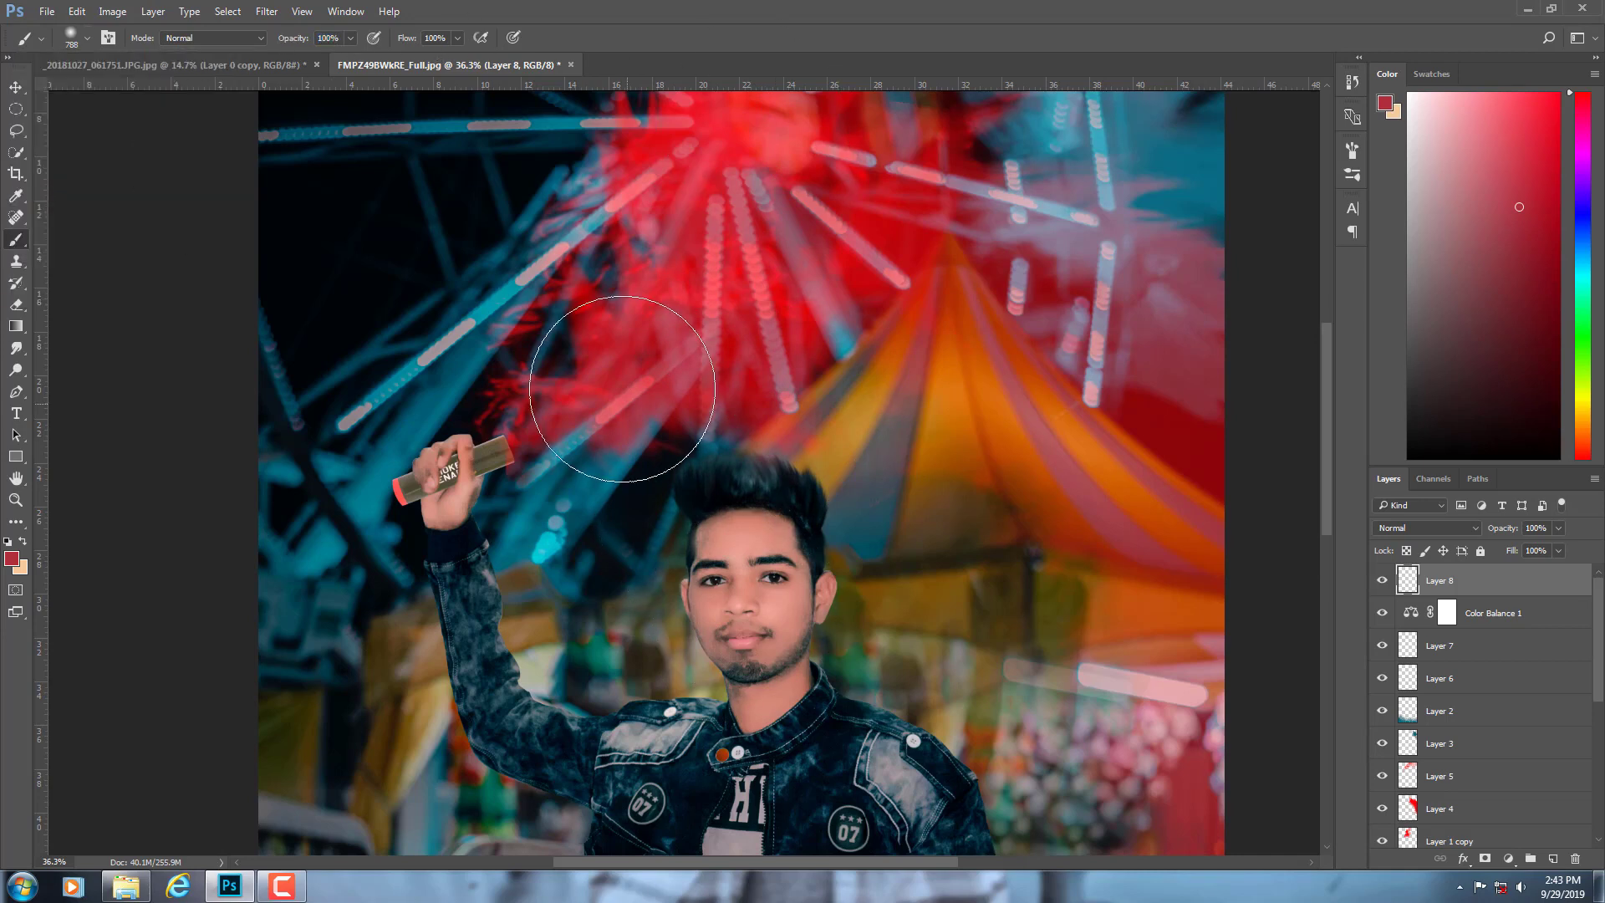
pyautogui.moveTo(621, 388)
pyautogui.mouseDown()
pyautogui.moveTo(745, 365)
pyautogui.moveTo(781, 404)
pyautogui.mouseUp()
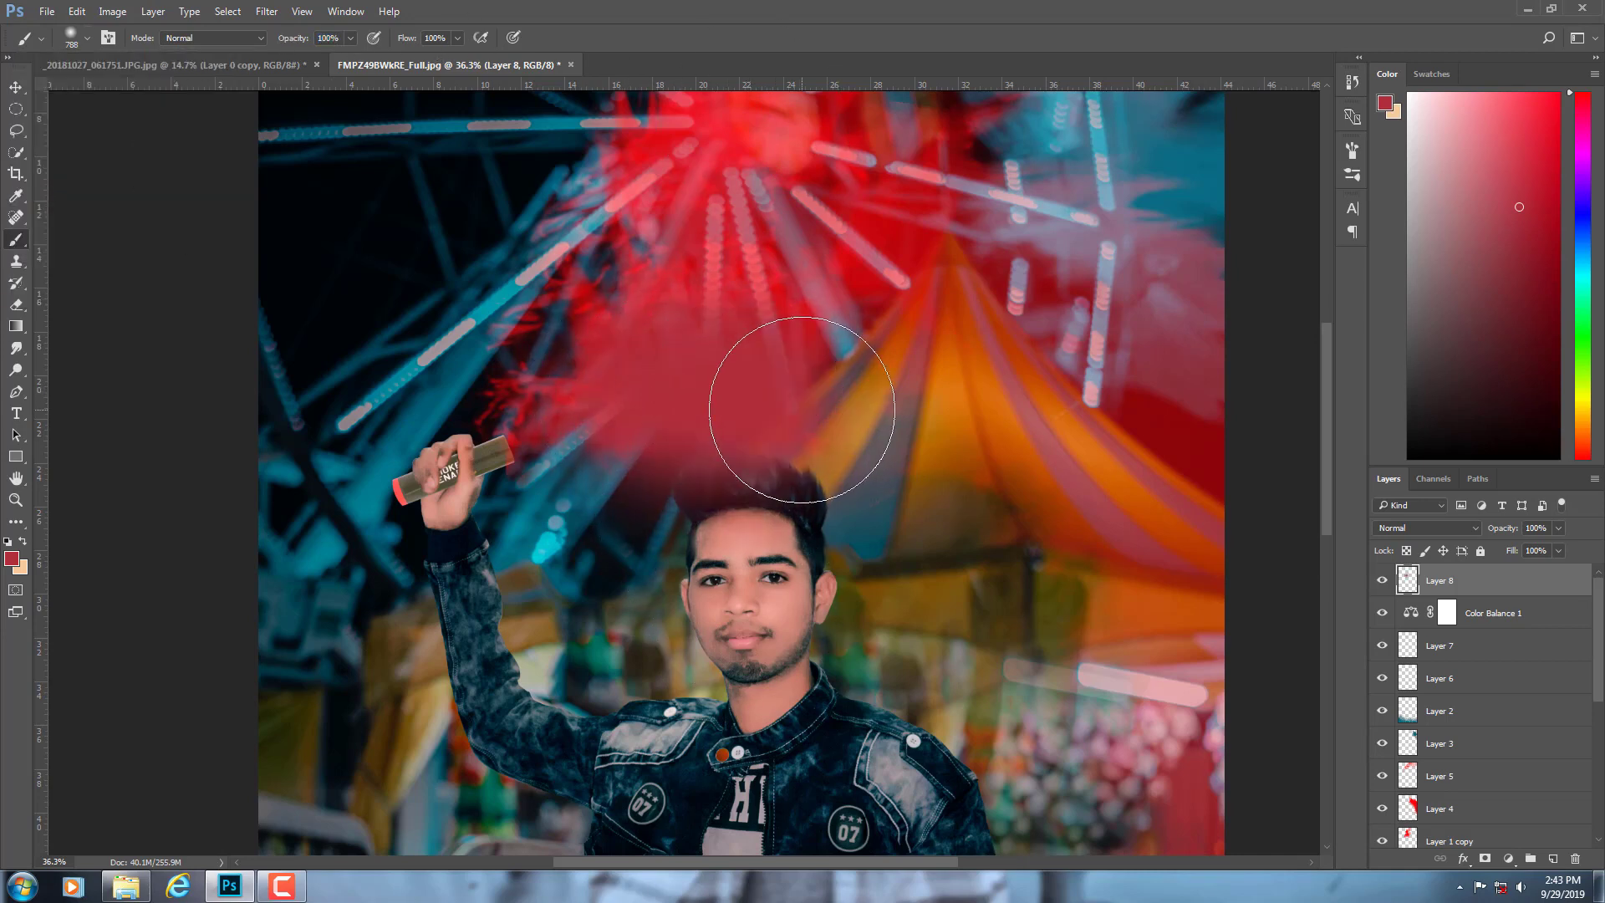
# - Set the glow layer to Screen and mask the red away from the man's face
pyautogui.click(1404, 529)
pyautogui.click(1405, 647)
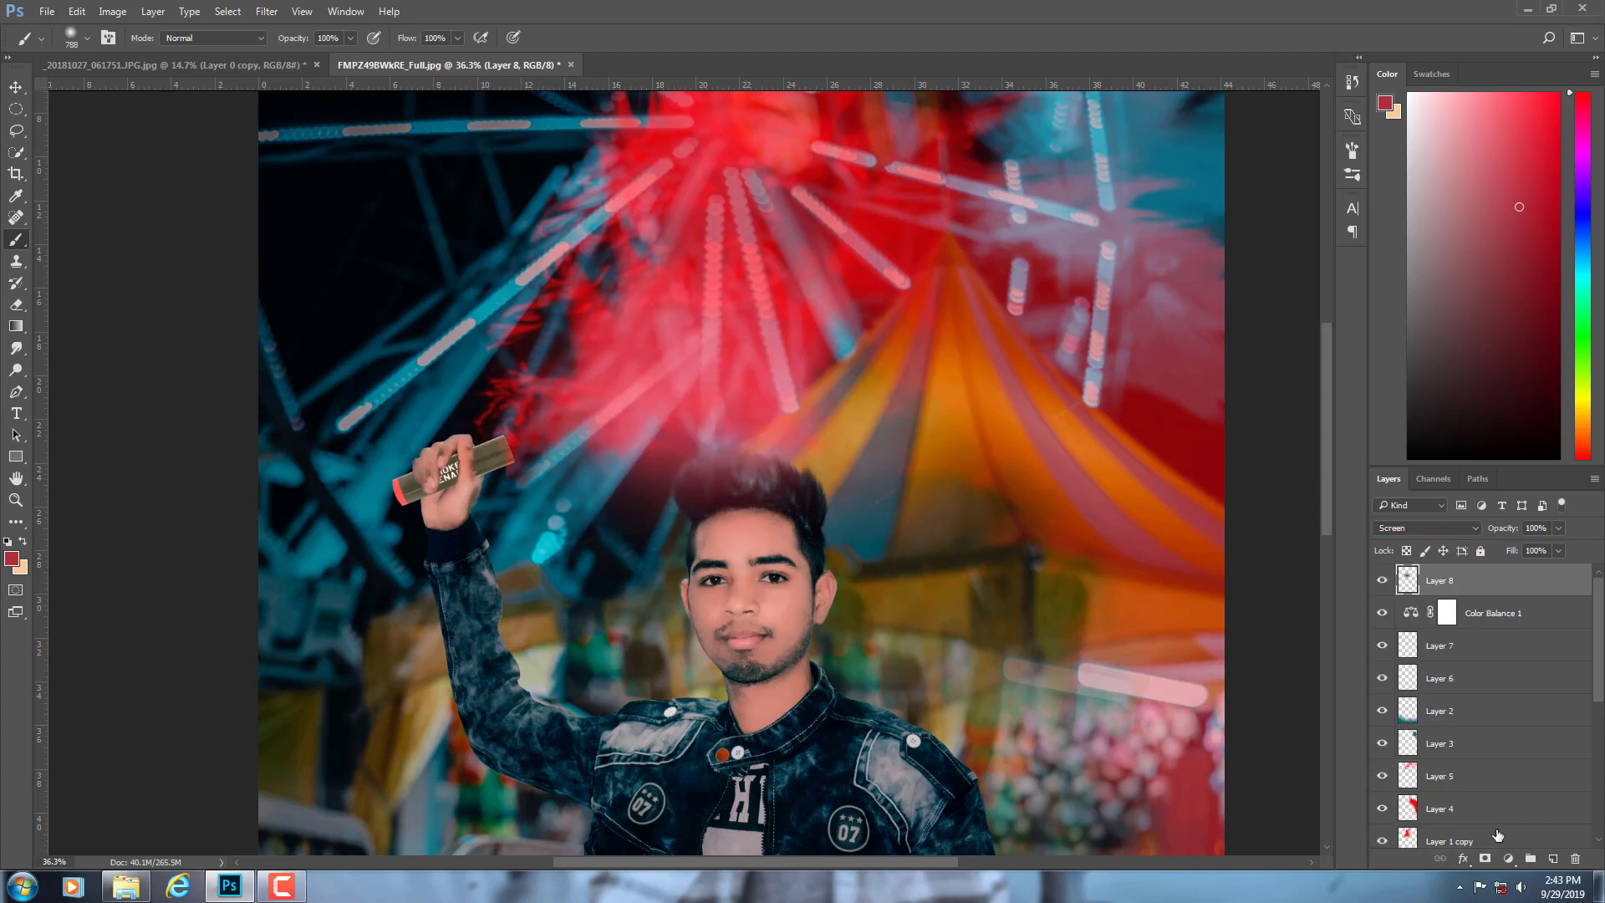
pyautogui.click(1484, 858)
pyautogui.press('d')
pyautogui.moveTo(677, 328)
pyautogui.mouseDown()
pyautogui.moveTo(647, 356)
pyautogui.moveTo(771, 269)
pyautogui.moveTo(592, 341)
pyautogui.moveTo(635, 451)
pyautogui.mouseUp()
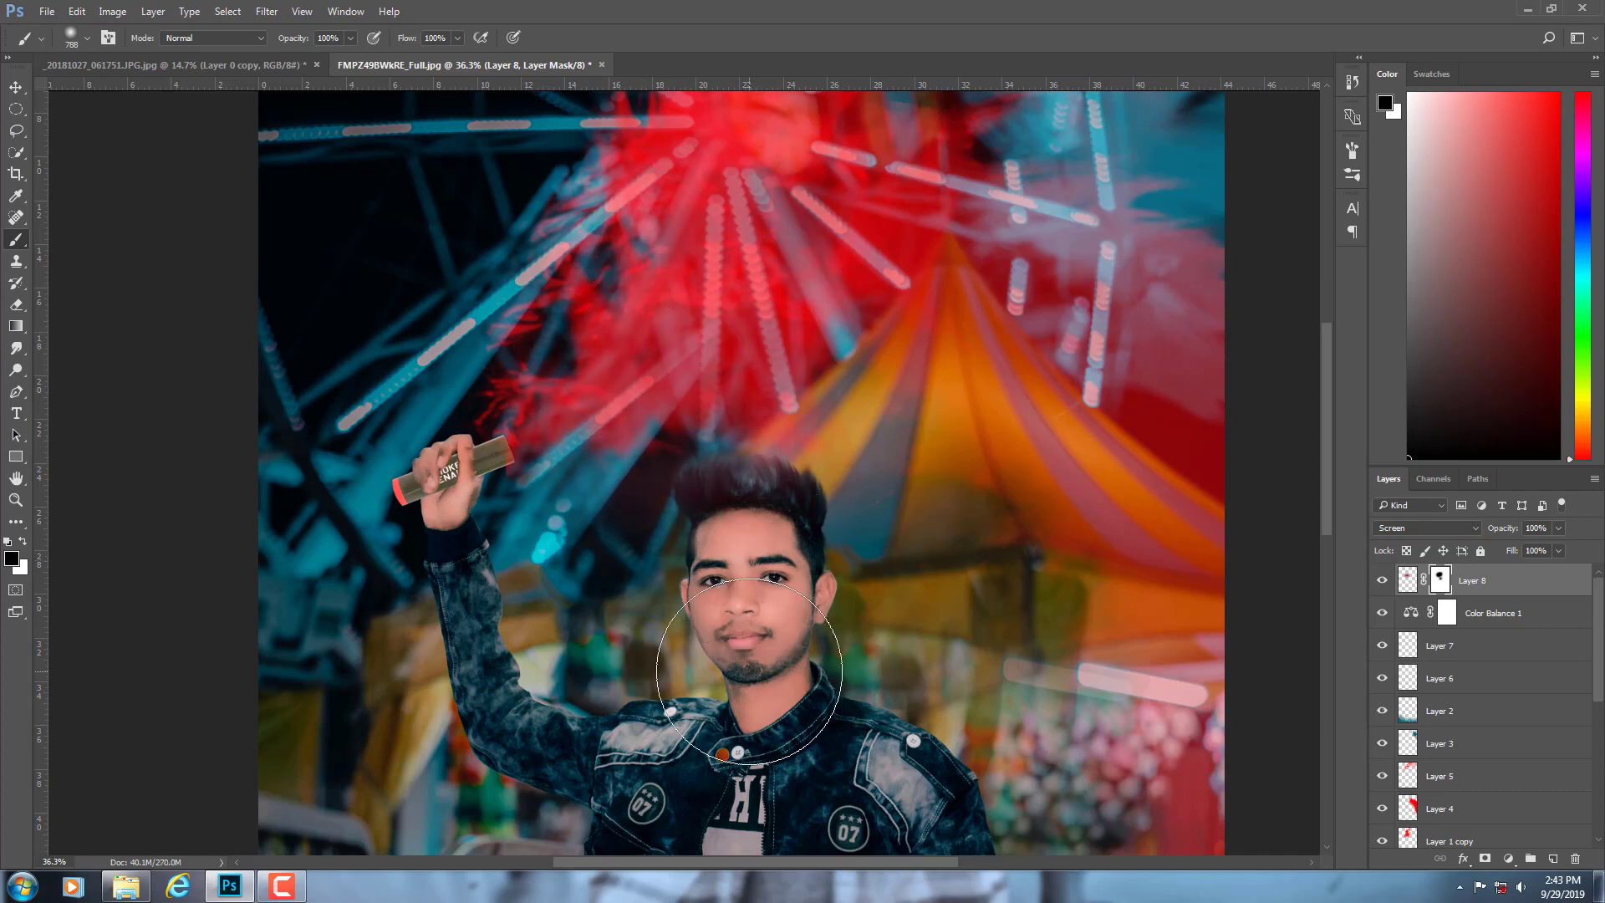
pyautogui.scroll(-5, 846, 505)
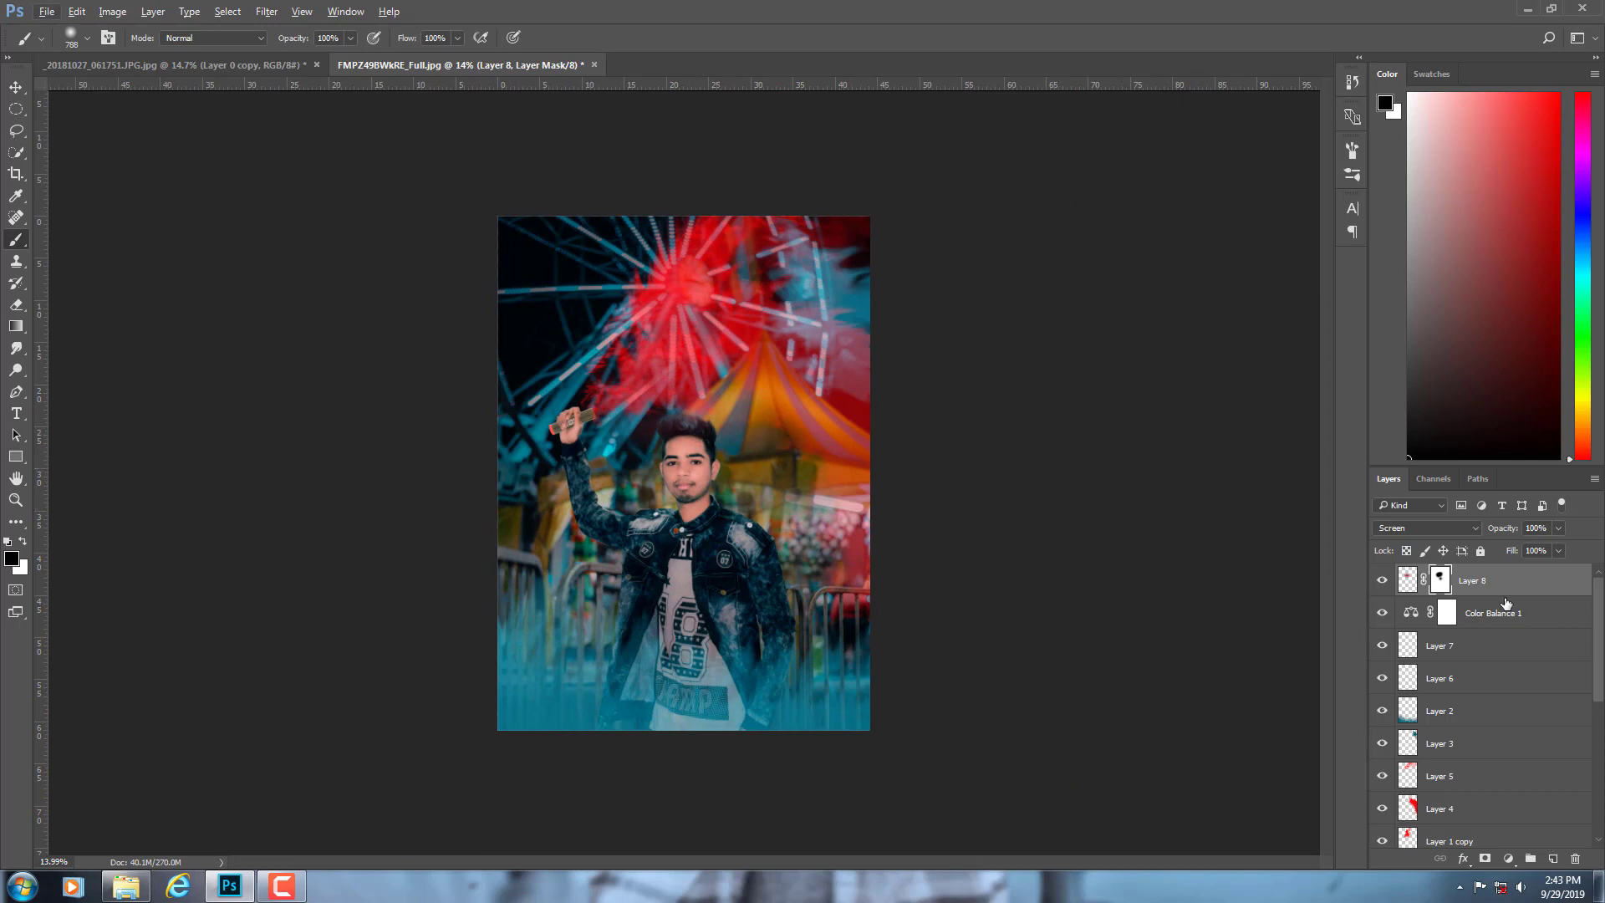
pyautogui.scroll(1, 973, 539)
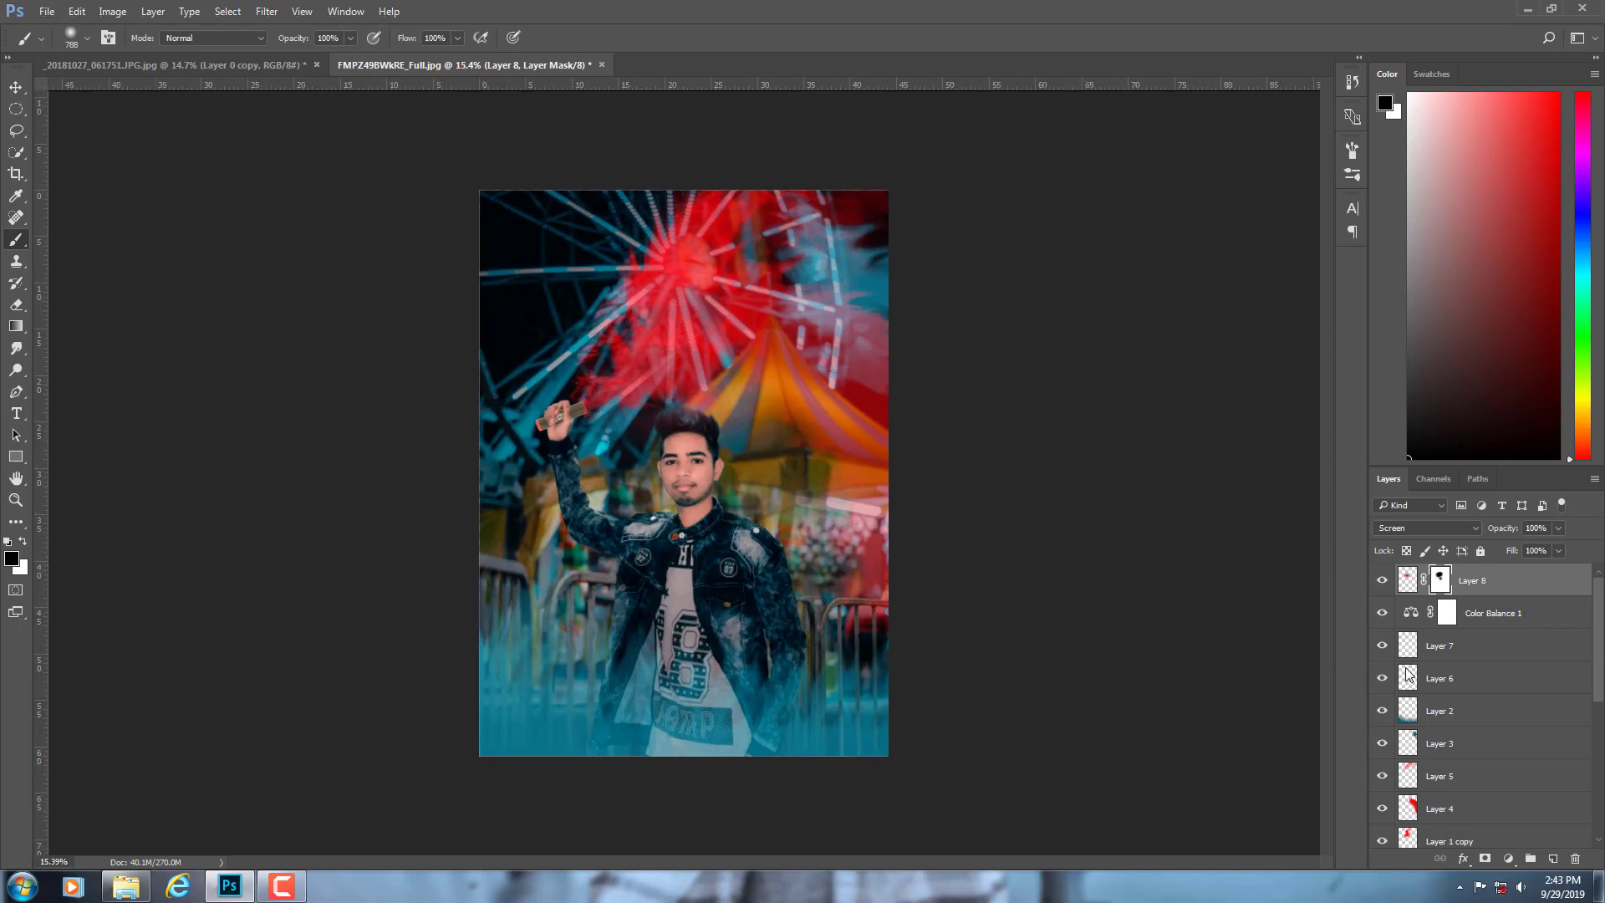
pyautogui.scroll(2, 671, 479)
pyautogui.scroll(2, 671, 479)
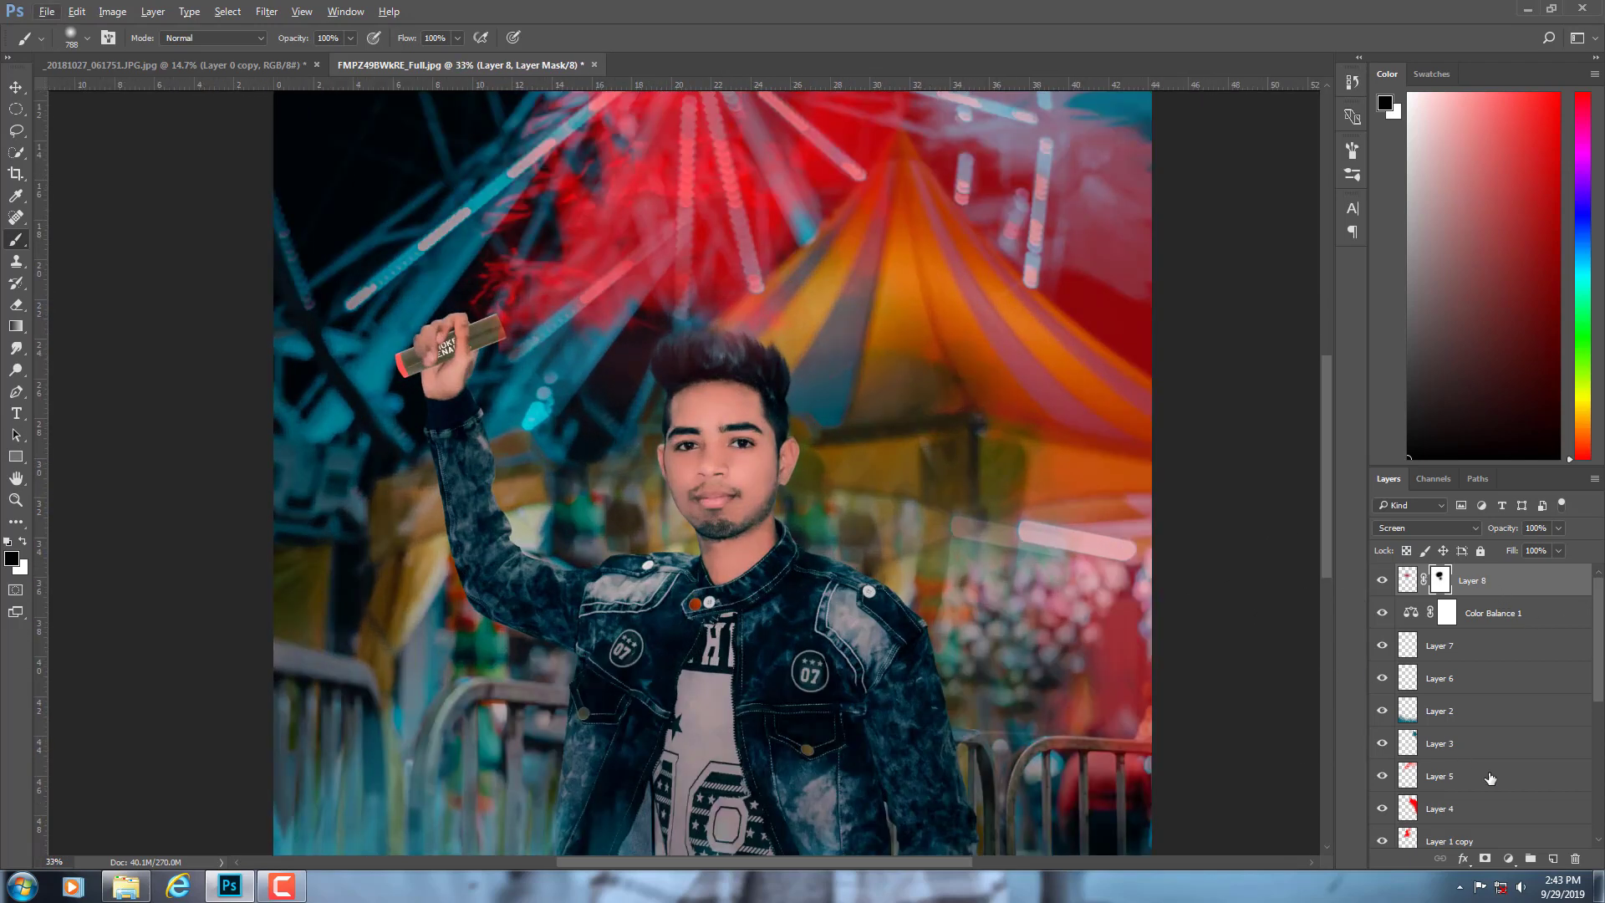
pyautogui.scroll(-3, 1413, 671)
pyautogui.scroll(5, 1418, 735)
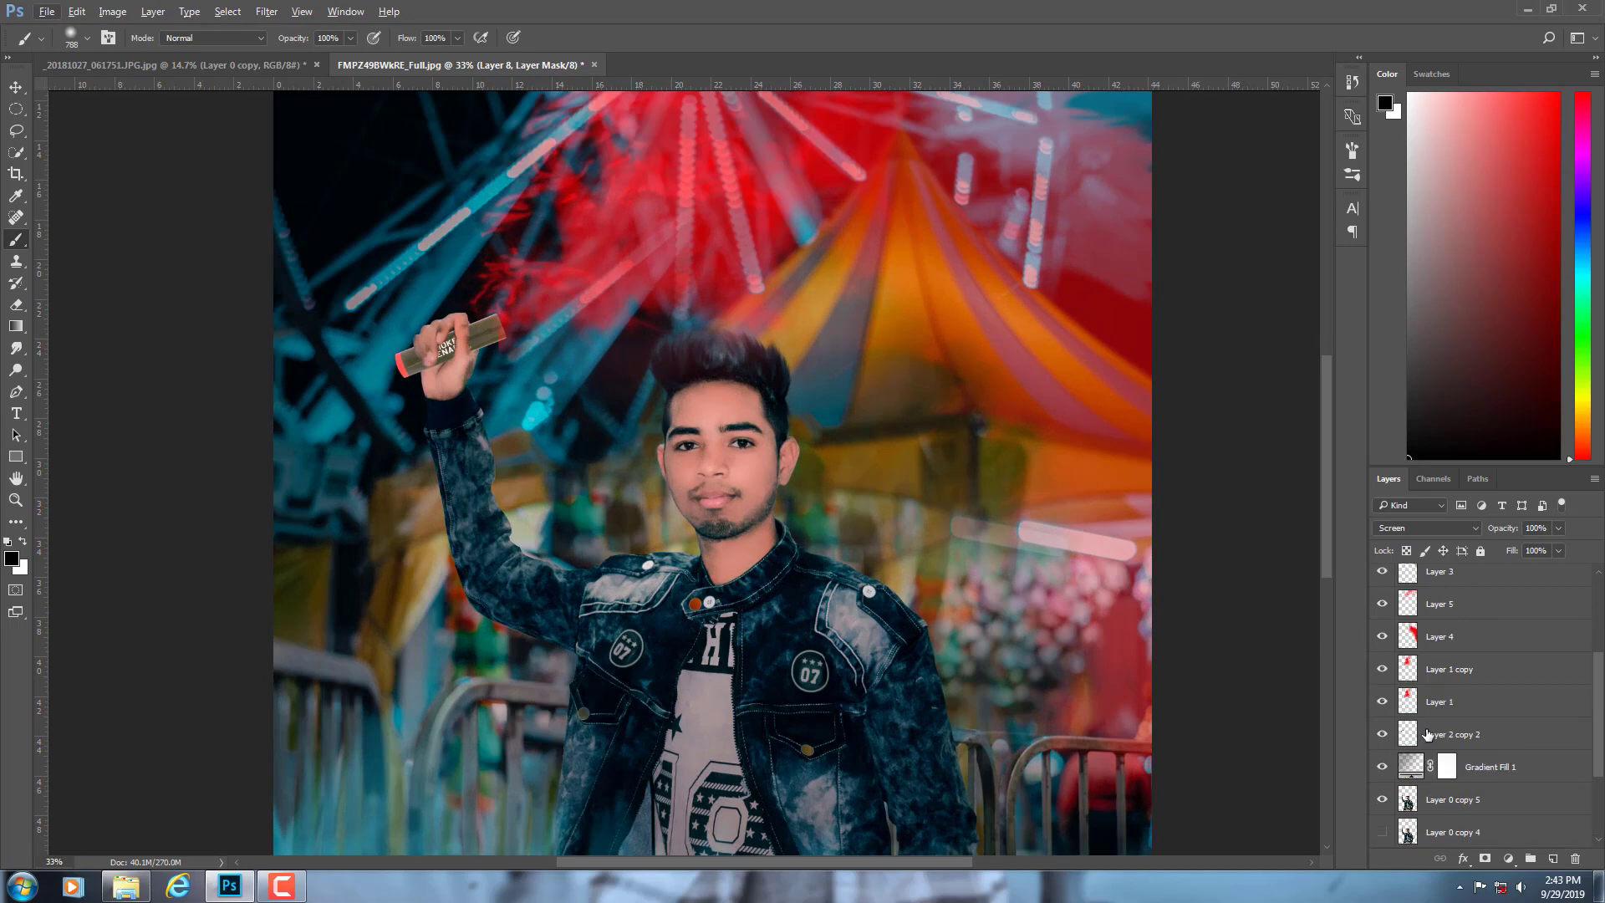
pyautogui.scroll(-2, 715, 549)
pyautogui.scroll(-1, 715, 550)
pyautogui.scroll(3, 715, 549)
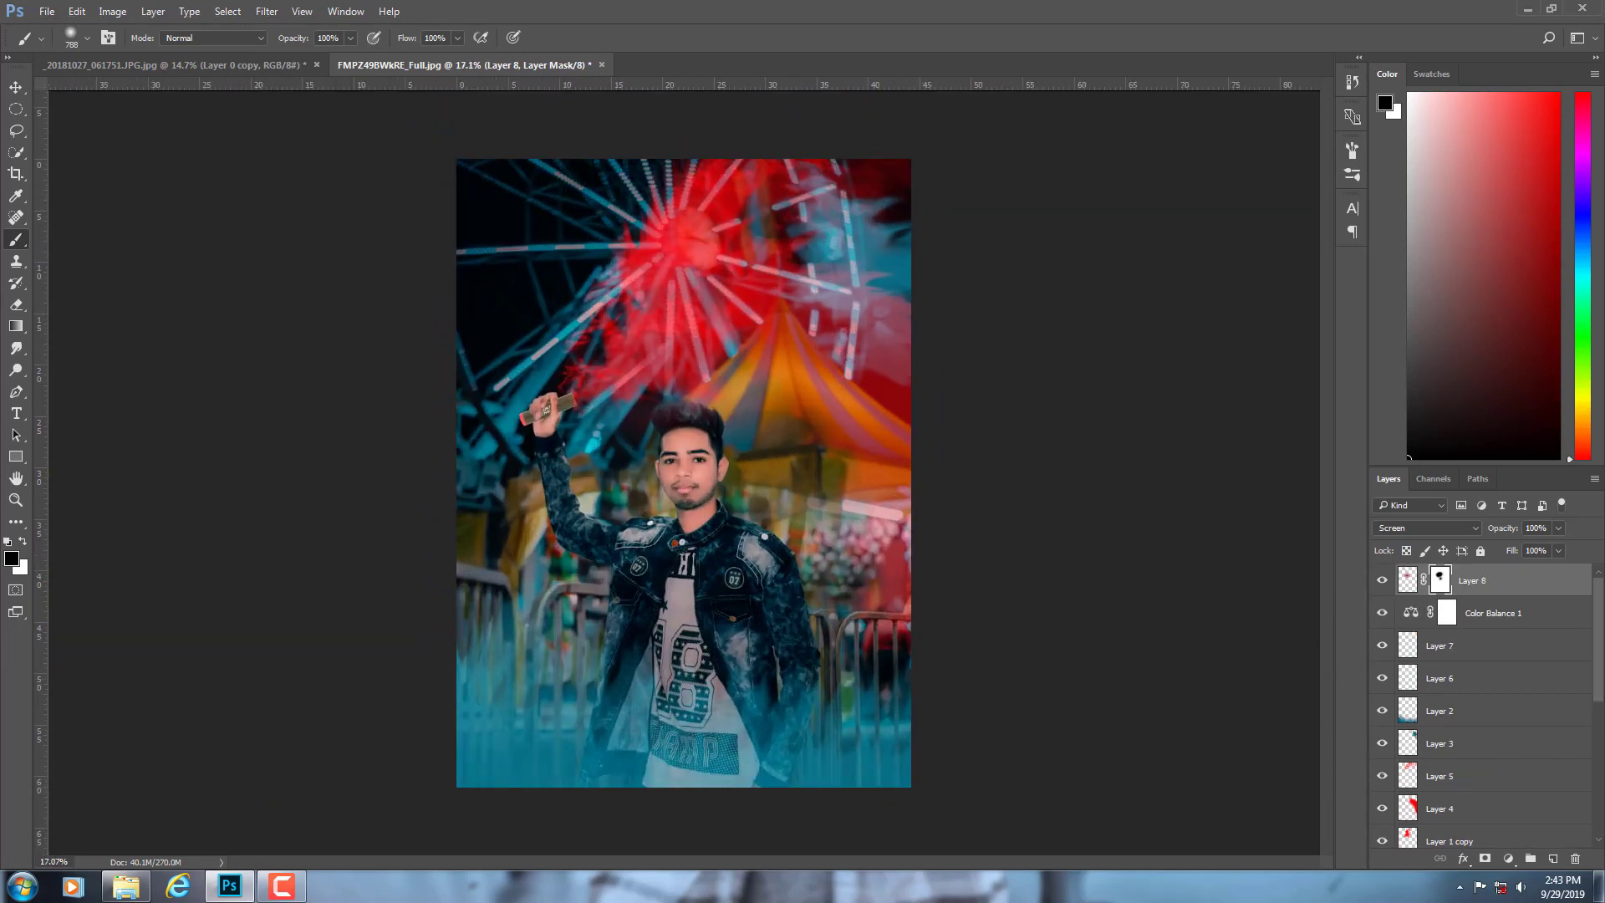
# - Add a Selective Color adjustment with Reds at Cyan -26 and Yellow -9
pyautogui.click(1507, 858)
pyautogui.click(1455, 867)
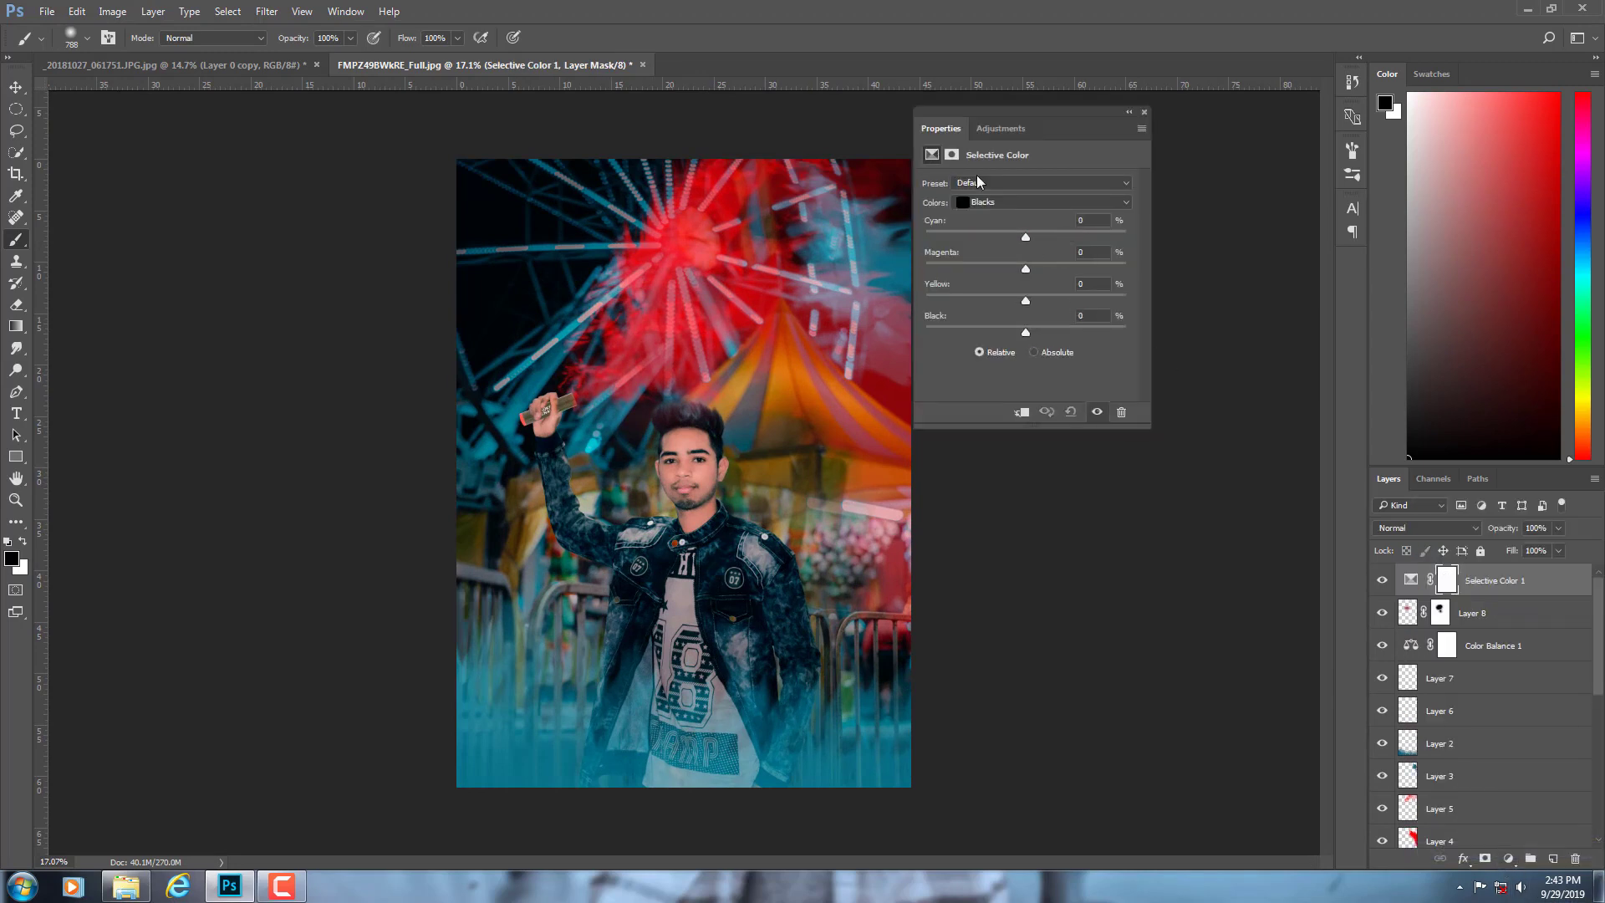
pyautogui.click(1007, 204)
pyautogui.click(1003, 209)
pyautogui.moveTo(1002, 237); pyautogui.dragTo(997, 240)
pyautogui.moveTo(1019, 302); pyautogui.dragTo(1016, 332)
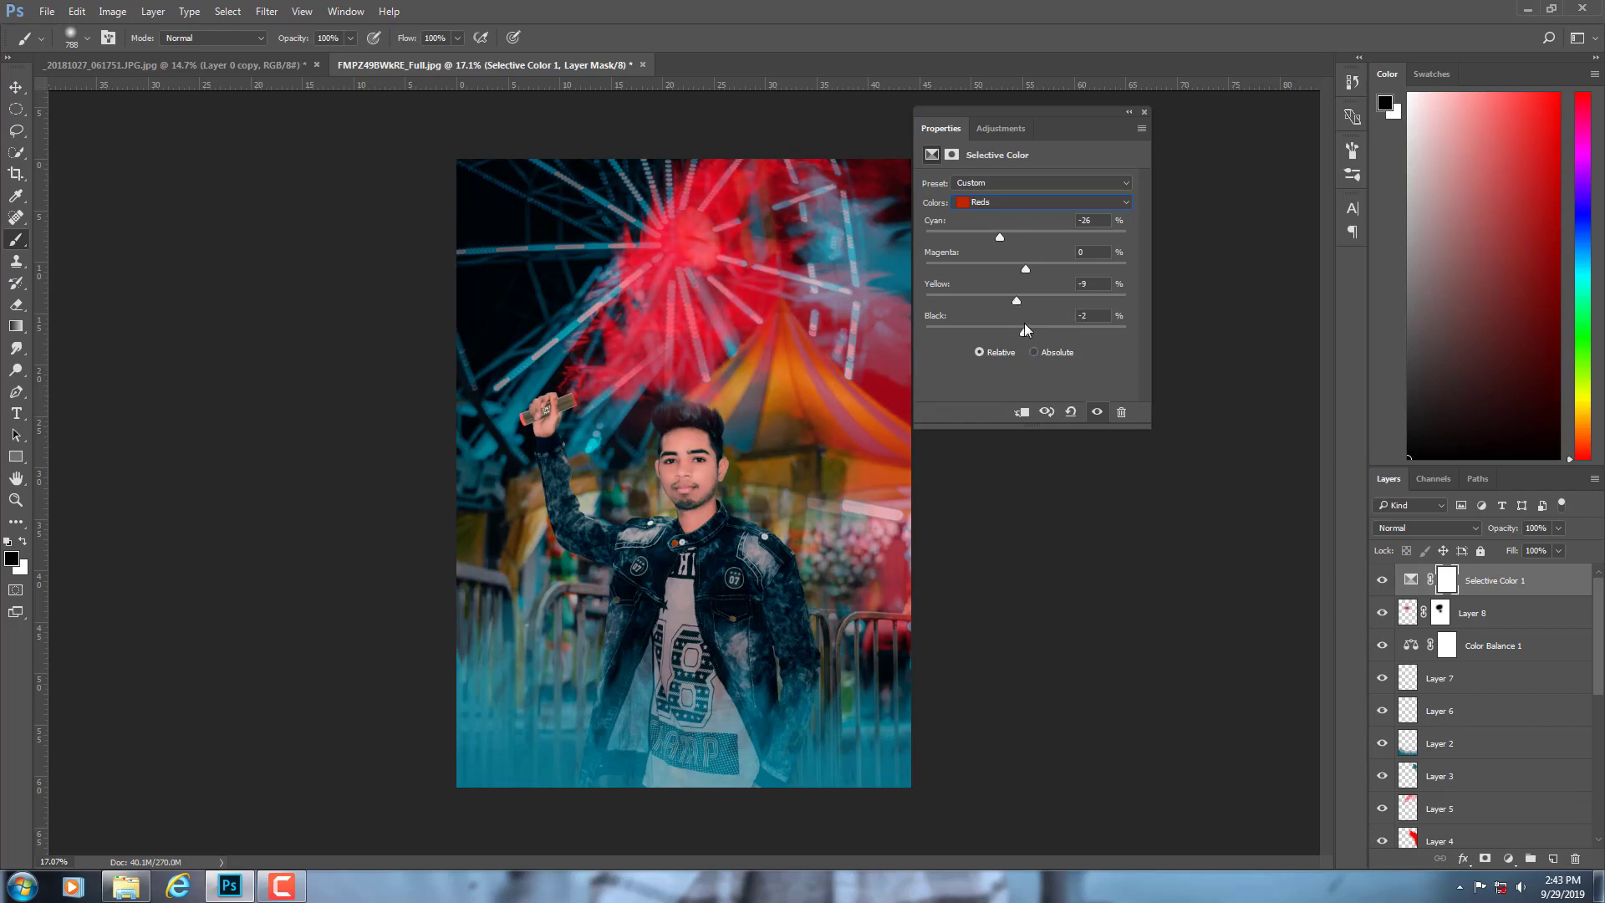
# - Set the Cyans range to Cyan +100 and Magenta -17
pyautogui.click(967, 204)
pyautogui.click(971, 231)
pyautogui.click(983, 204)
pyautogui.click(990, 257)
pyautogui.moveTo(1026, 237); pyautogui.dragTo(1138, 238)
pyautogui.moveTo(1025, 268)
pyautogui.mouseDown()
pyautogui.moveTo(982, 299)
pyautogui.moveTo(989, 332)
pyautogui.mouseUp()
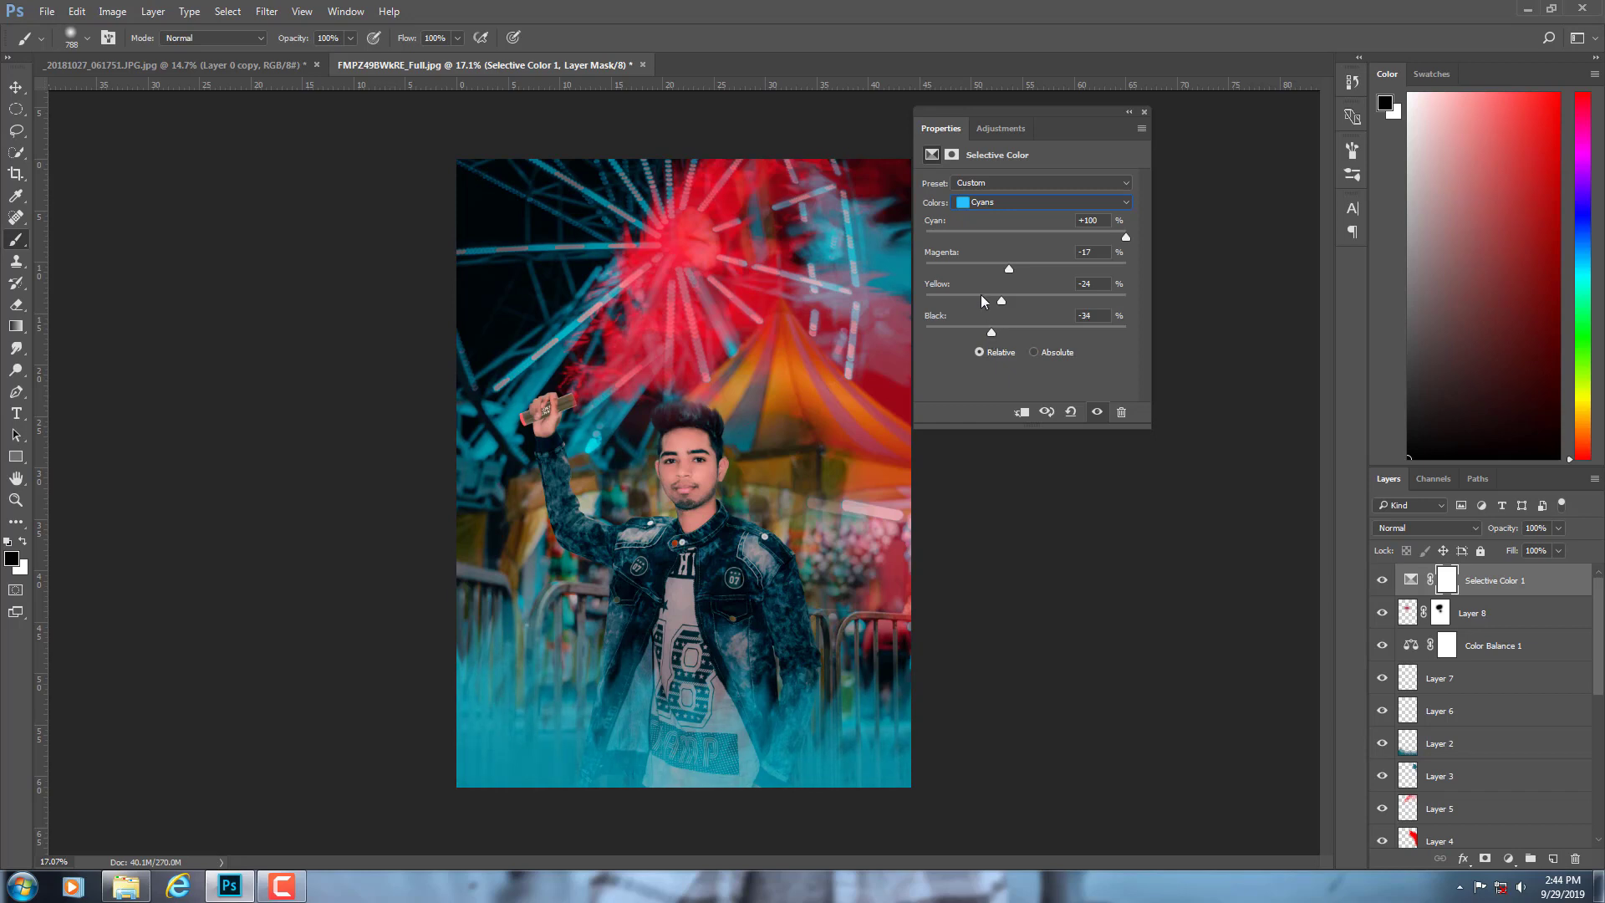
# - Set the Blacks range to Cyan -30 and close the Properties panel
pyautogui.click(970, 208)
pyautogui.click(983, 316)
pyautogui.moveTo(1026, 237)
pyautogui.mouseDown()
pyautogui.moveTo(996, 239)
pyautogui.moveTo(1023, 238)
pyautogui.moveTo(1011, 269)
pyautogui.moveTo(1023, 269)
pyautogui.moveTo(1027, 332)
pyautogui.mouseUp()
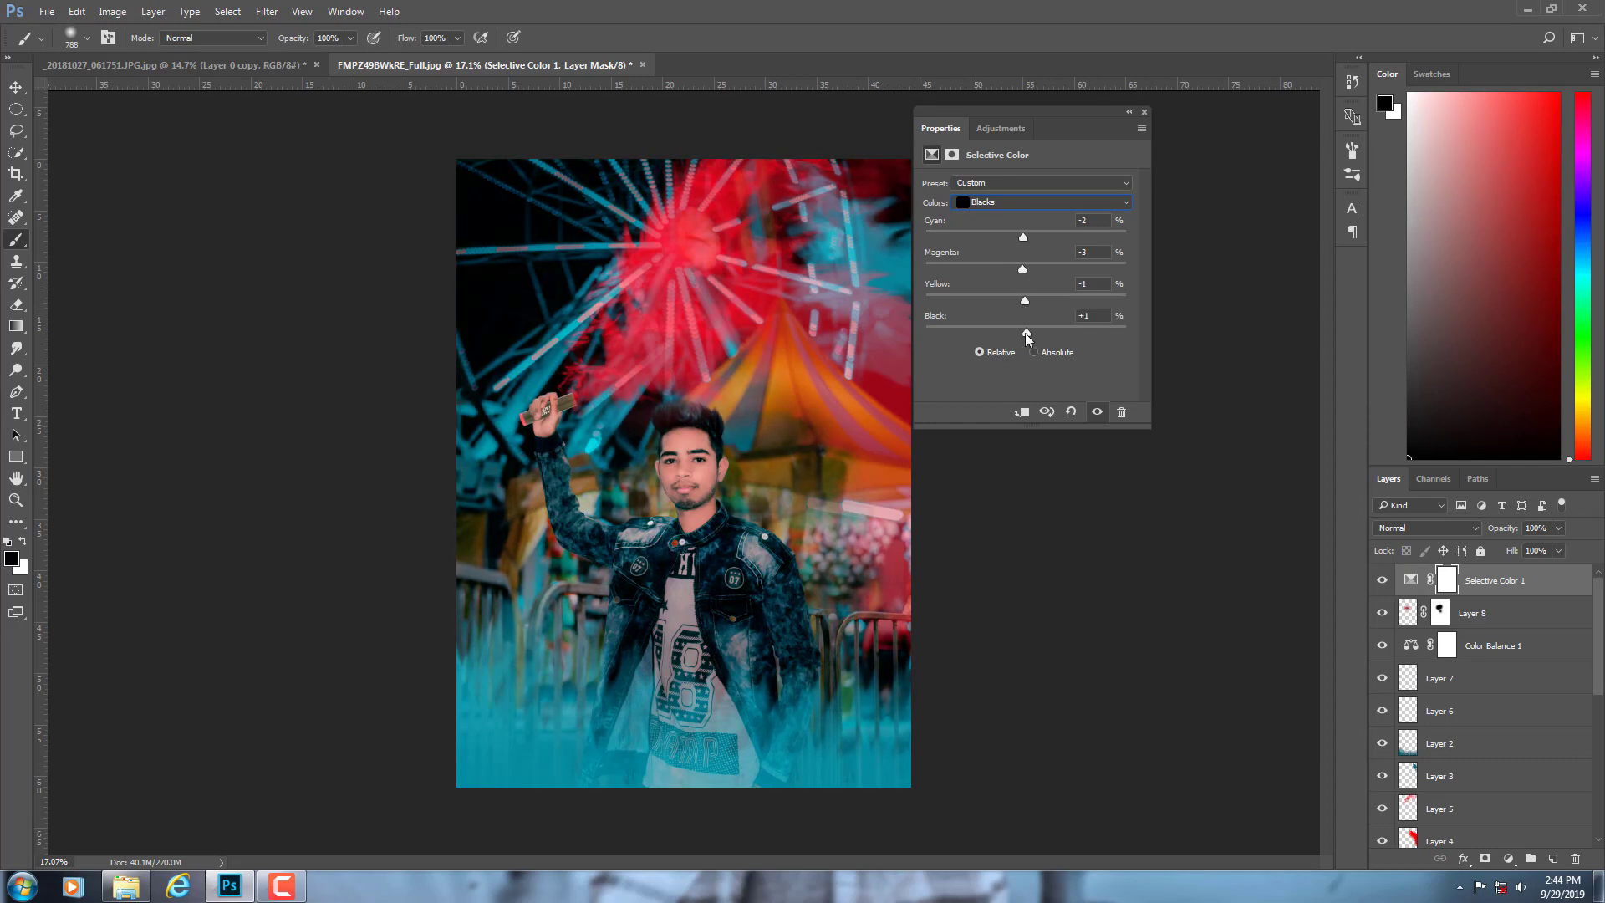
pyautogui.click(1143, 112)
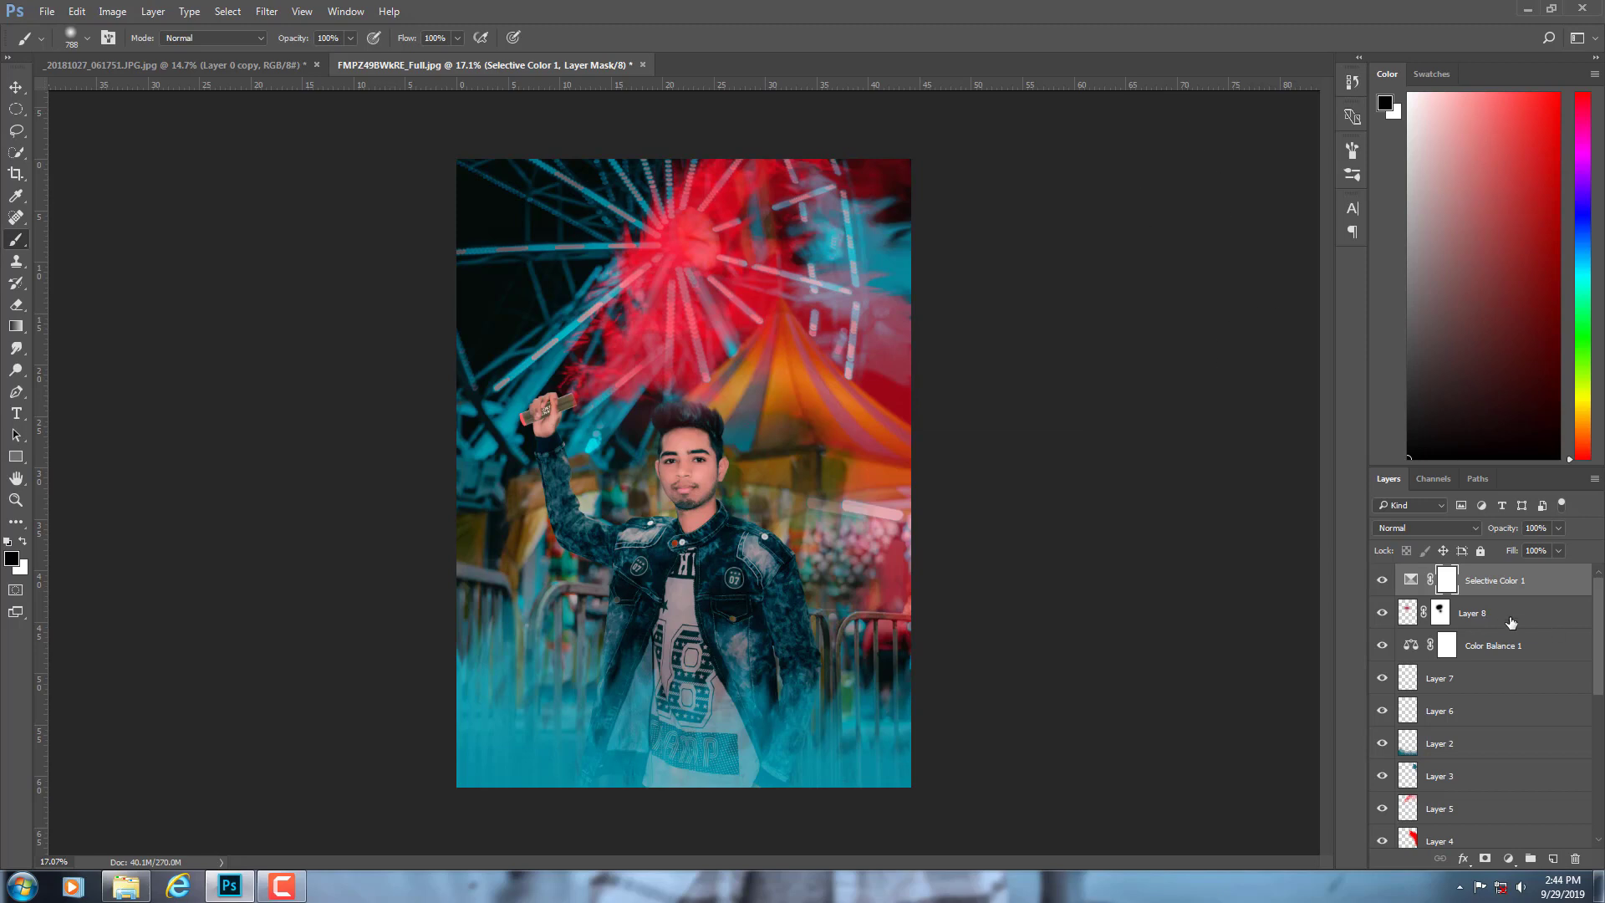
# - Stamp all visible layers into Layer 9, duplicate it, and add Brightness 9 / Contrast 5
pyautogui.hotkey('ctrl', 'alt', 'shift', 'e')
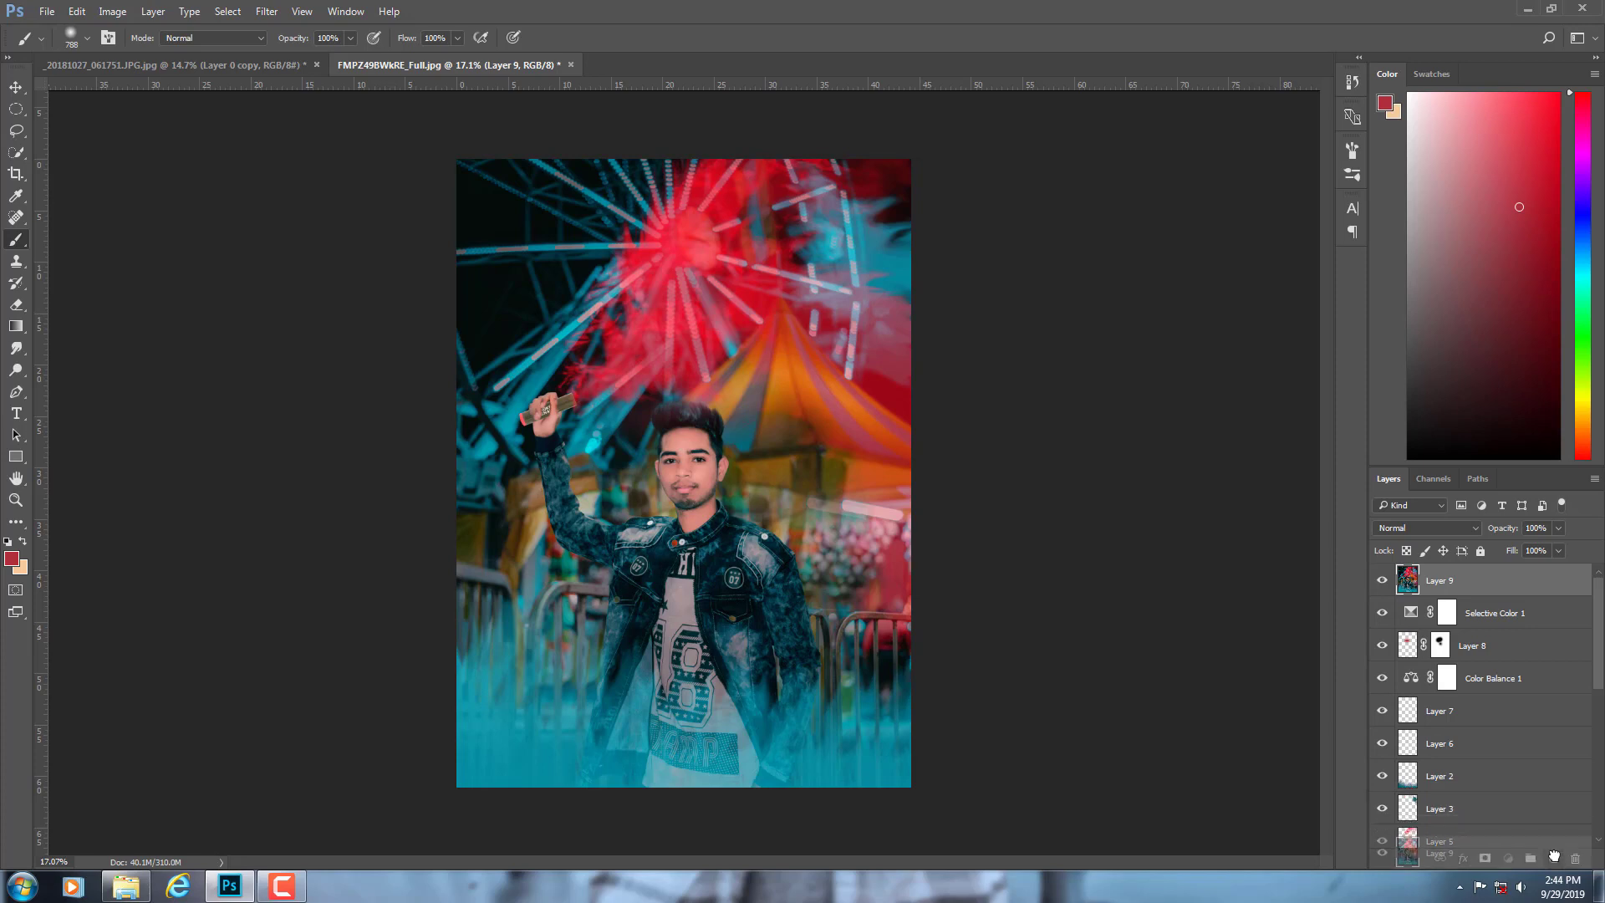
pyautogui.moveTo(1542, 587); pyautogui.dragTo(1553, 859)
pyautogui.click(1501, 861)
pyautogui.click(1459, 562)
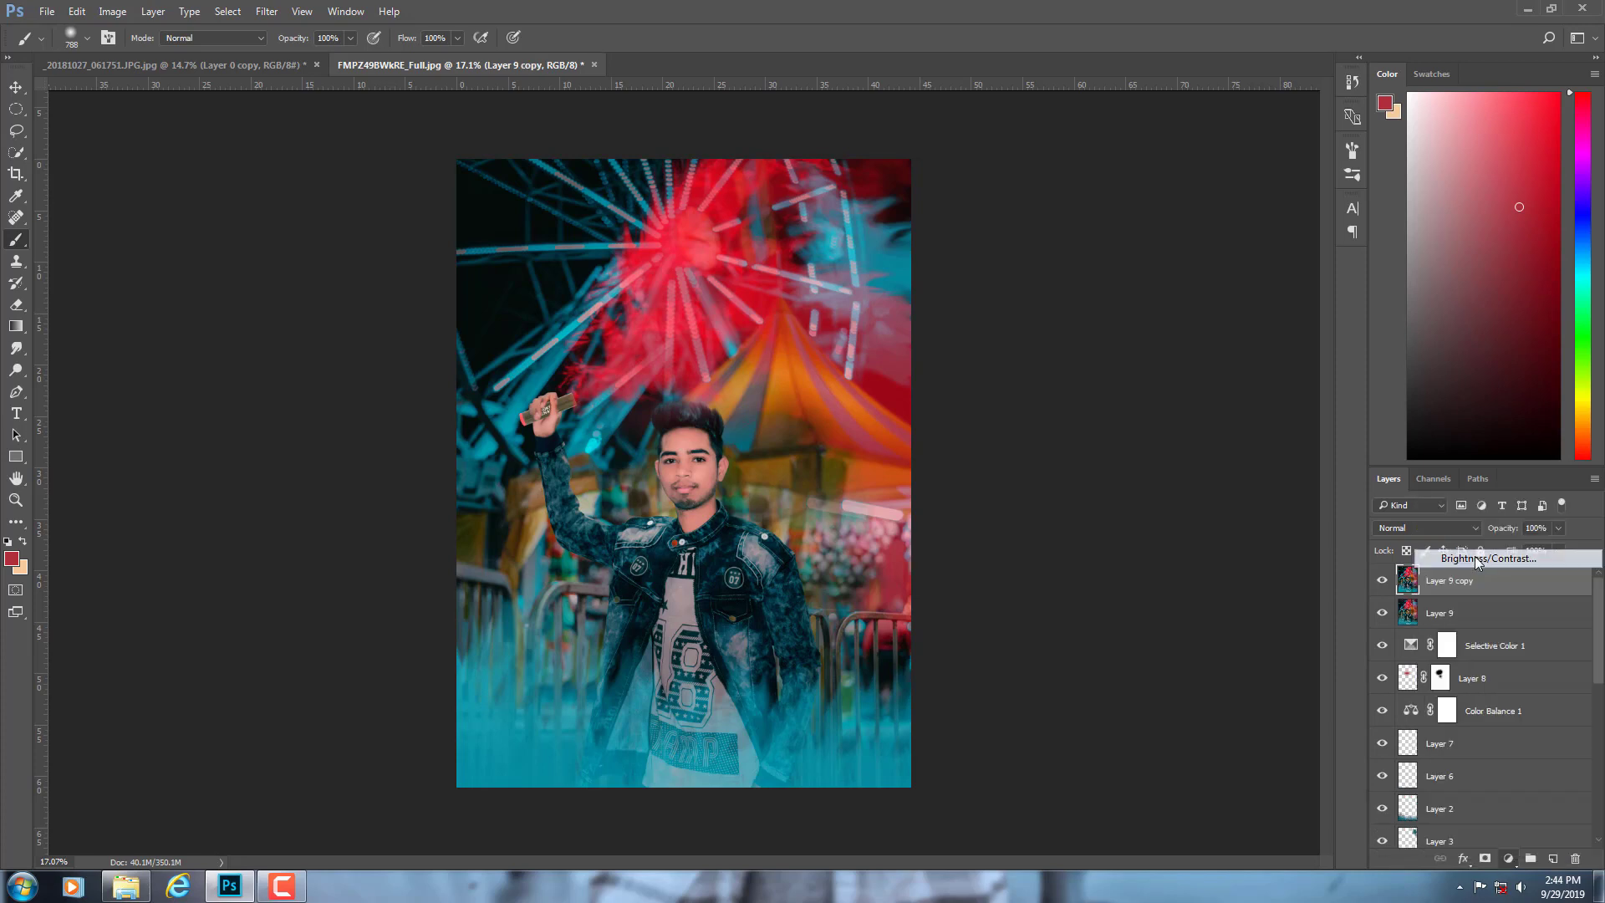
pyautogui.moveTo(1027, 226); pyautogui.dragTo(1029, 223)
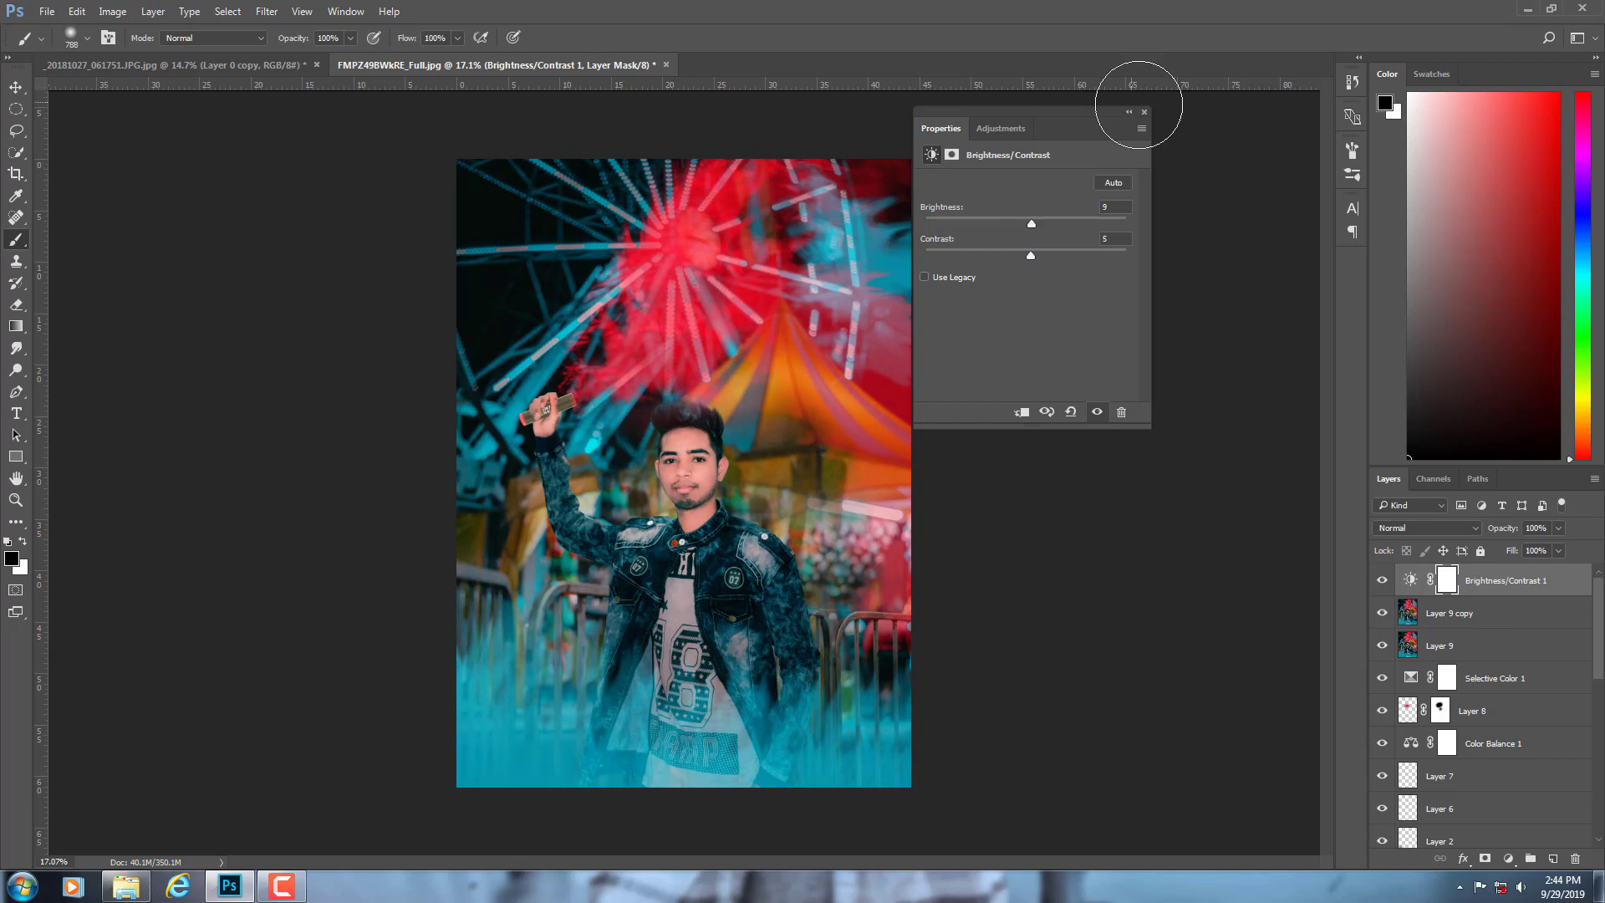
pyautogui.click(1144, 111)
# - Merge the Brightness/Contrast down into Layer 9 copy 2 and hide Layer 9 and Layer 9 copy
pyautogui.rightClick(1519, 583)
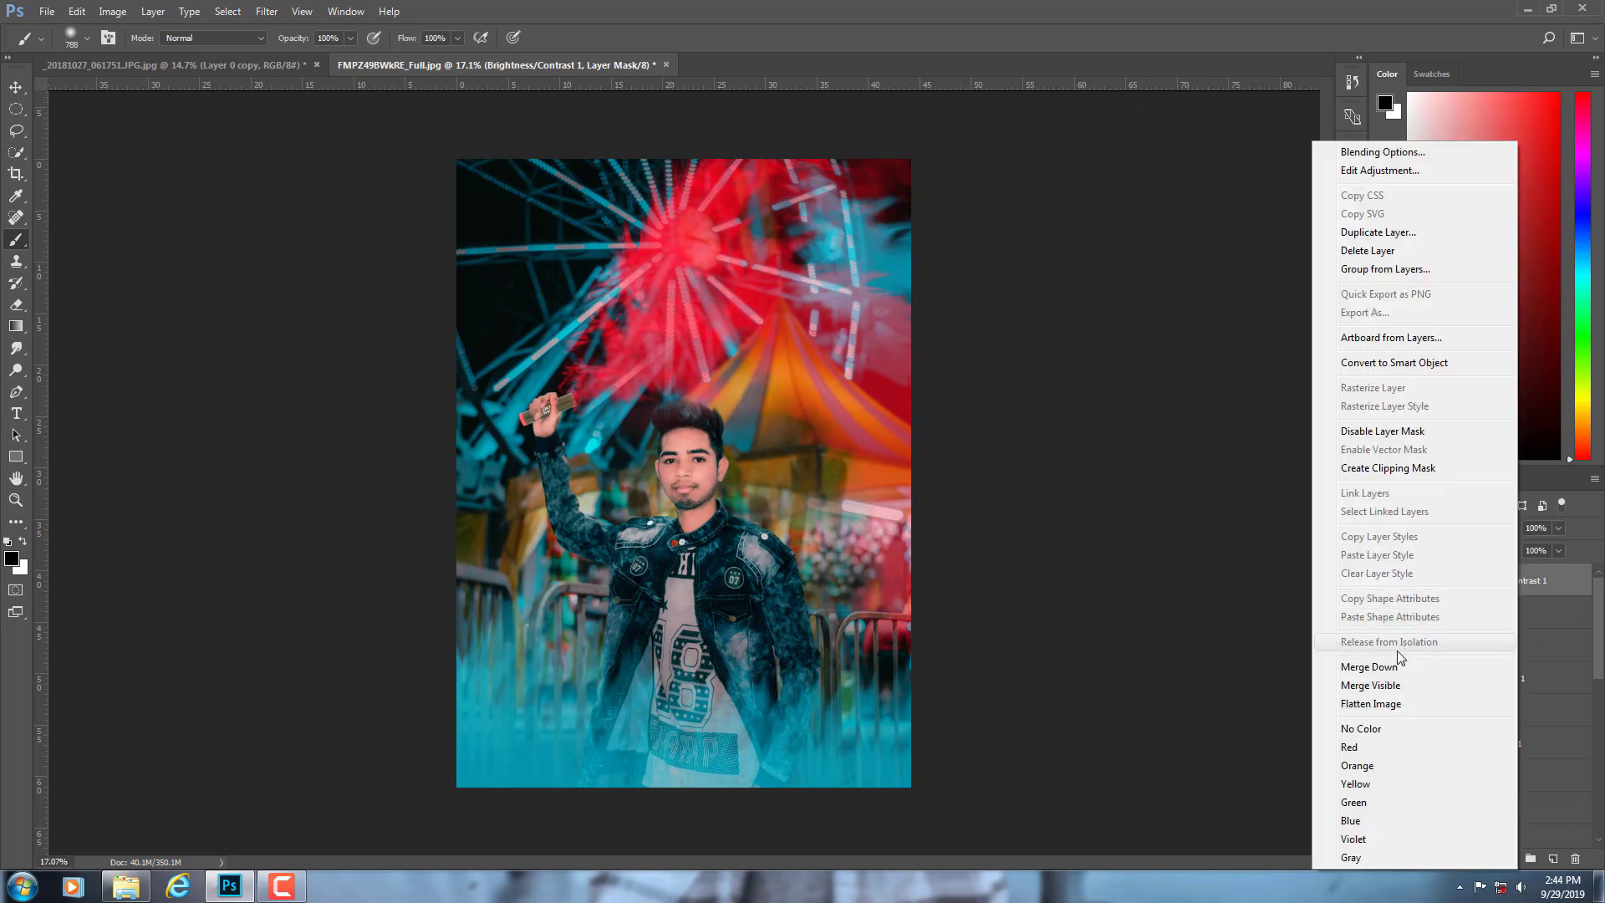
pyautogui.click(1396, 657)
pyautogui.moveTo(1383, 618); pyautogui.dragTo(1383, 648)
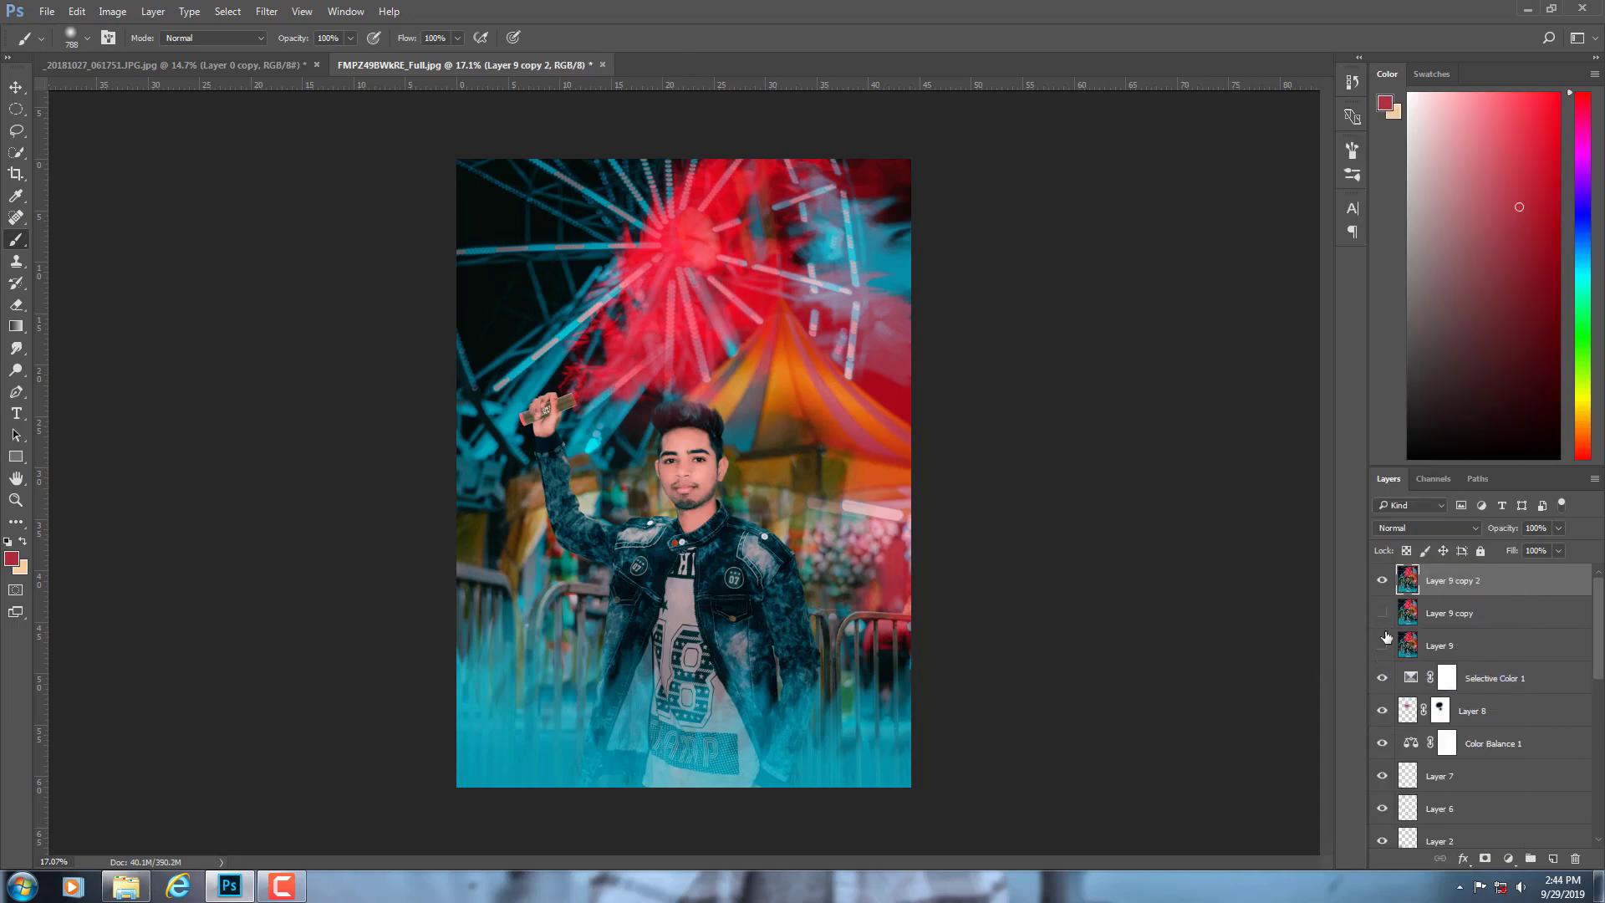
pyautogui.click(267, 11)
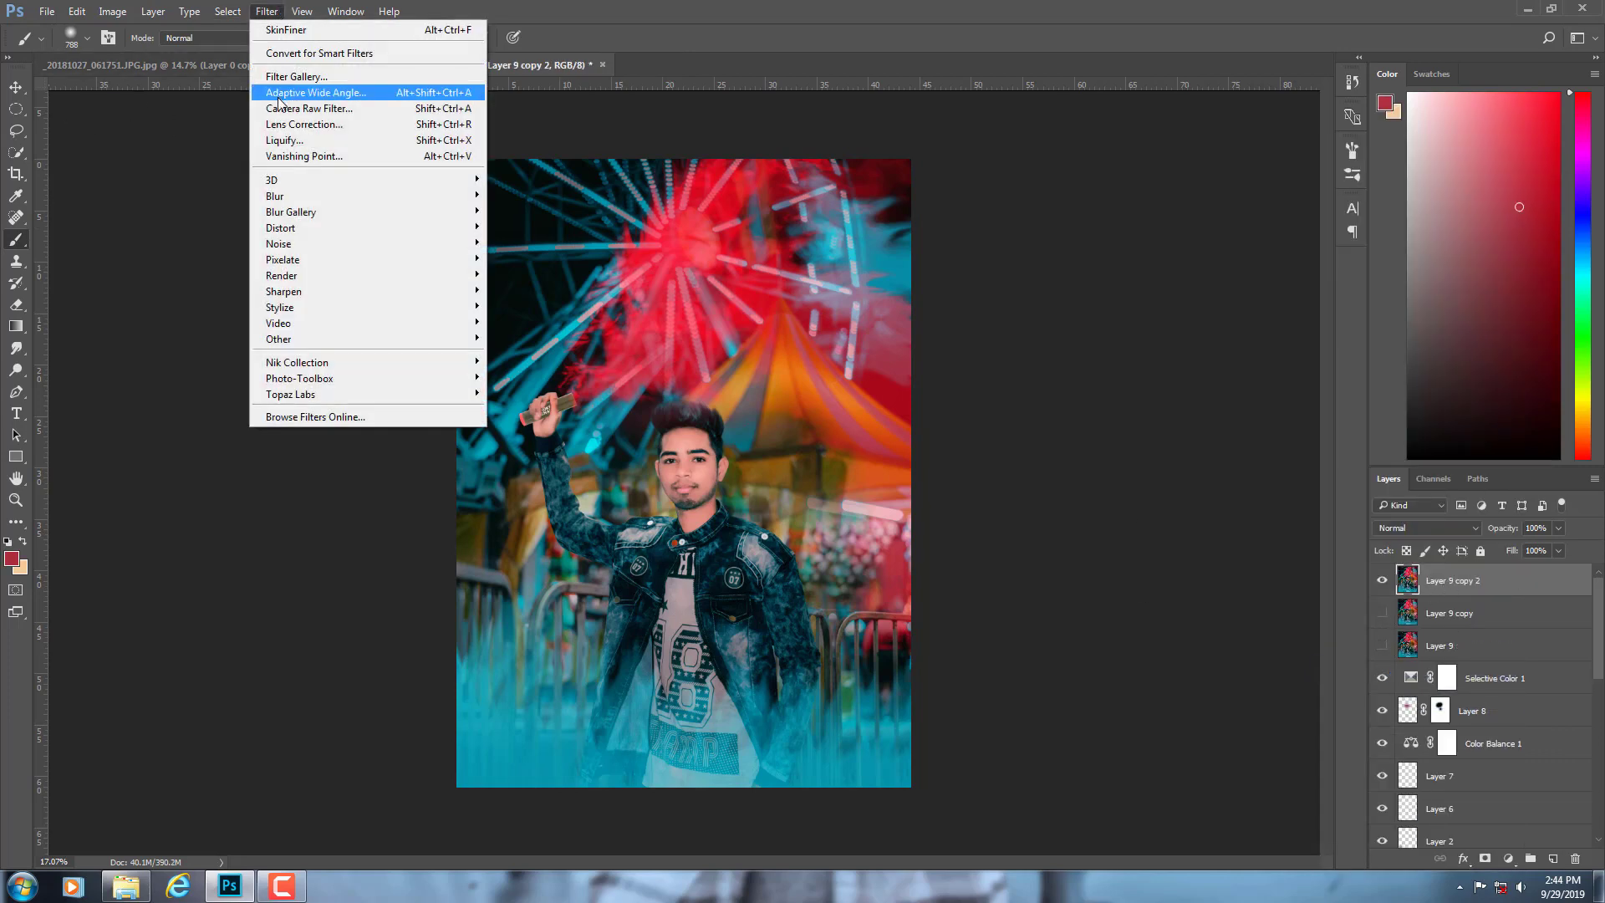
# - In the Camera Raw Filter, cool the temperature, darken shadows and blacks, and sharpen to 37 with luminance noise reduction
pyautogui.press('Escape')
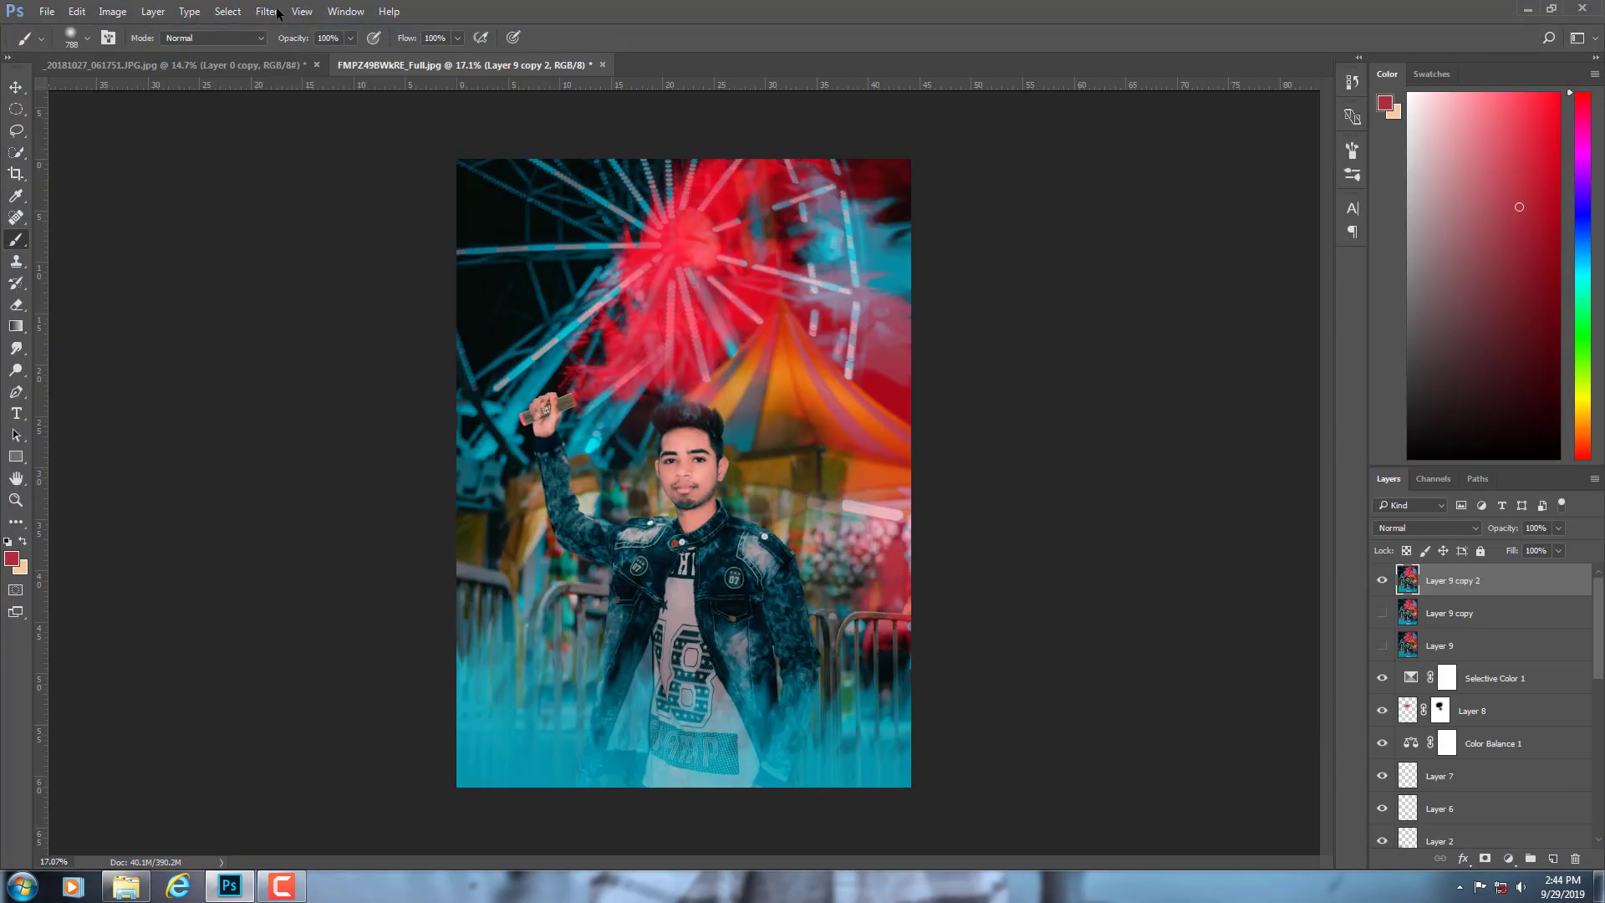
pyautogui.click(268, 12)
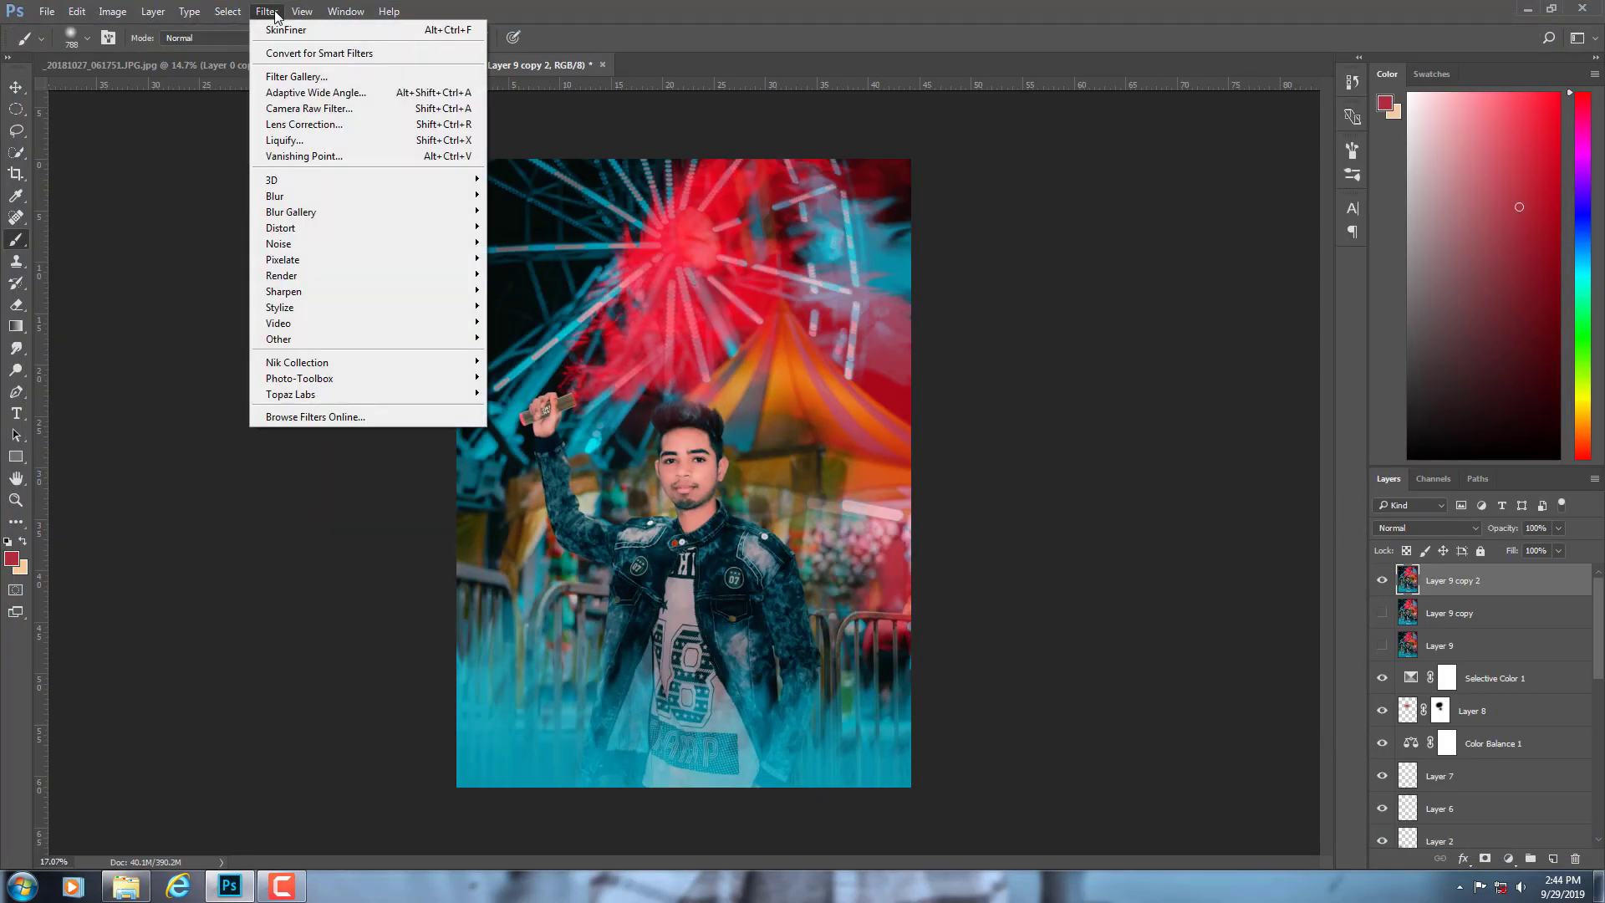
pyautogui.click(286, 111)
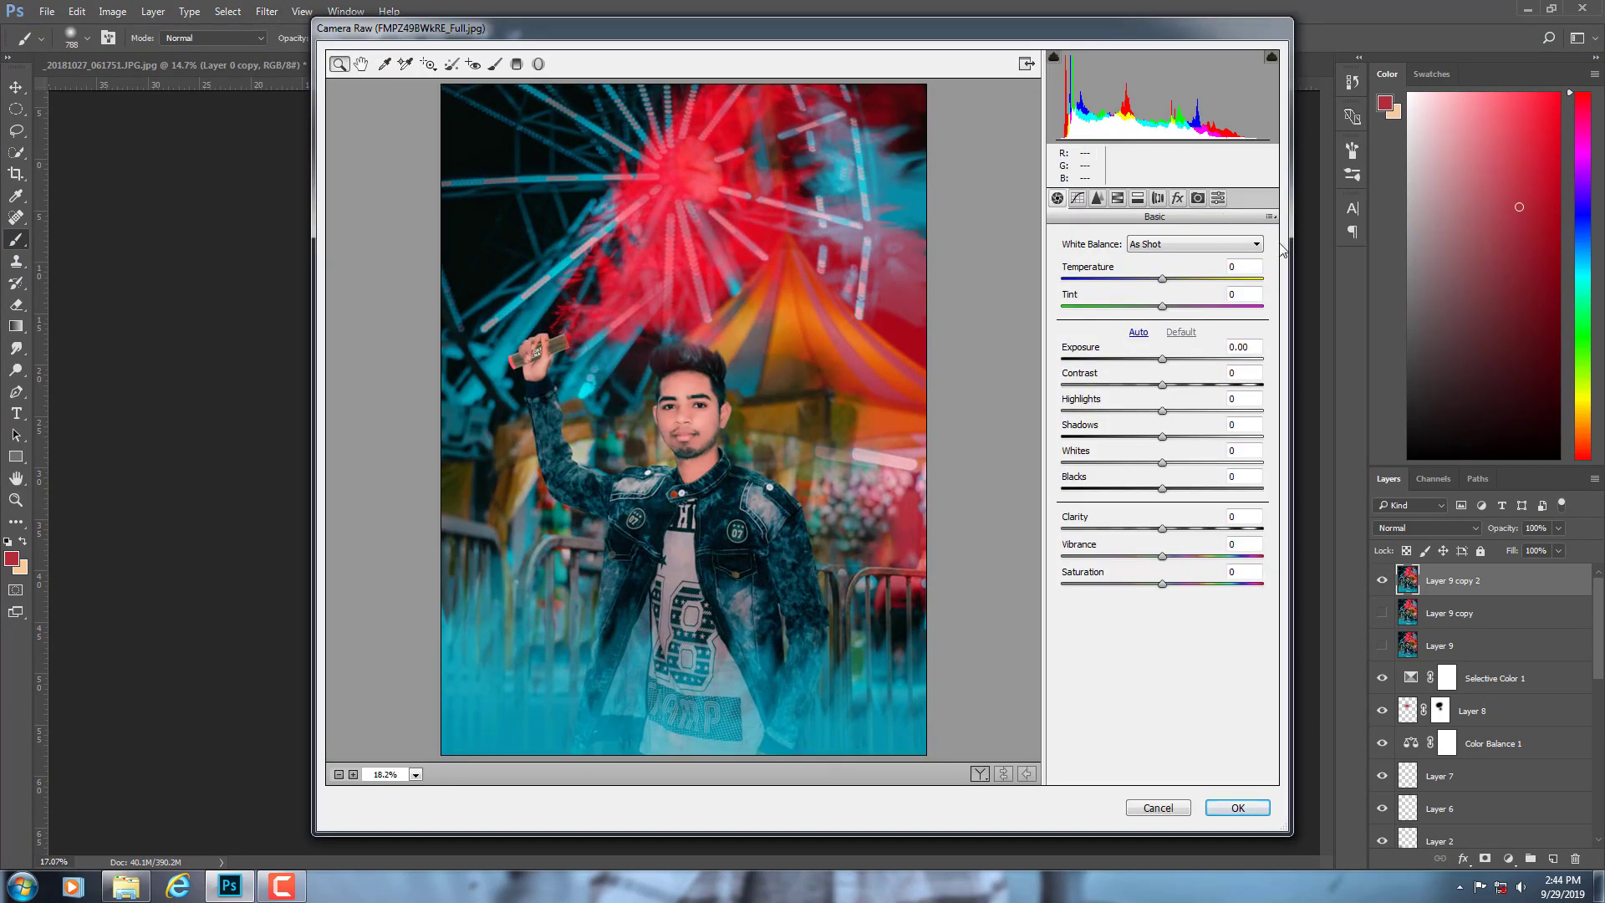
pyautogui.moveTo(1162, 279)
pyautogui.mouseDown()
pyautogui.moveTo(1167, 411)
pyautogui.moveTo(1147, 436)
pyautogui.moveTo(1184, 435)
pyautogui.mouseUp()
pyautogui.moveTo(1162, 488)
pyautogui.mouseDown()
pyautogui.moveTo(1132, 487)
pyautogui.moveTo(1196, 553)
pyautogui.moveTo(1156, 583)
pyautogui.mouseUp()
pyautogui.click(1097, 200)
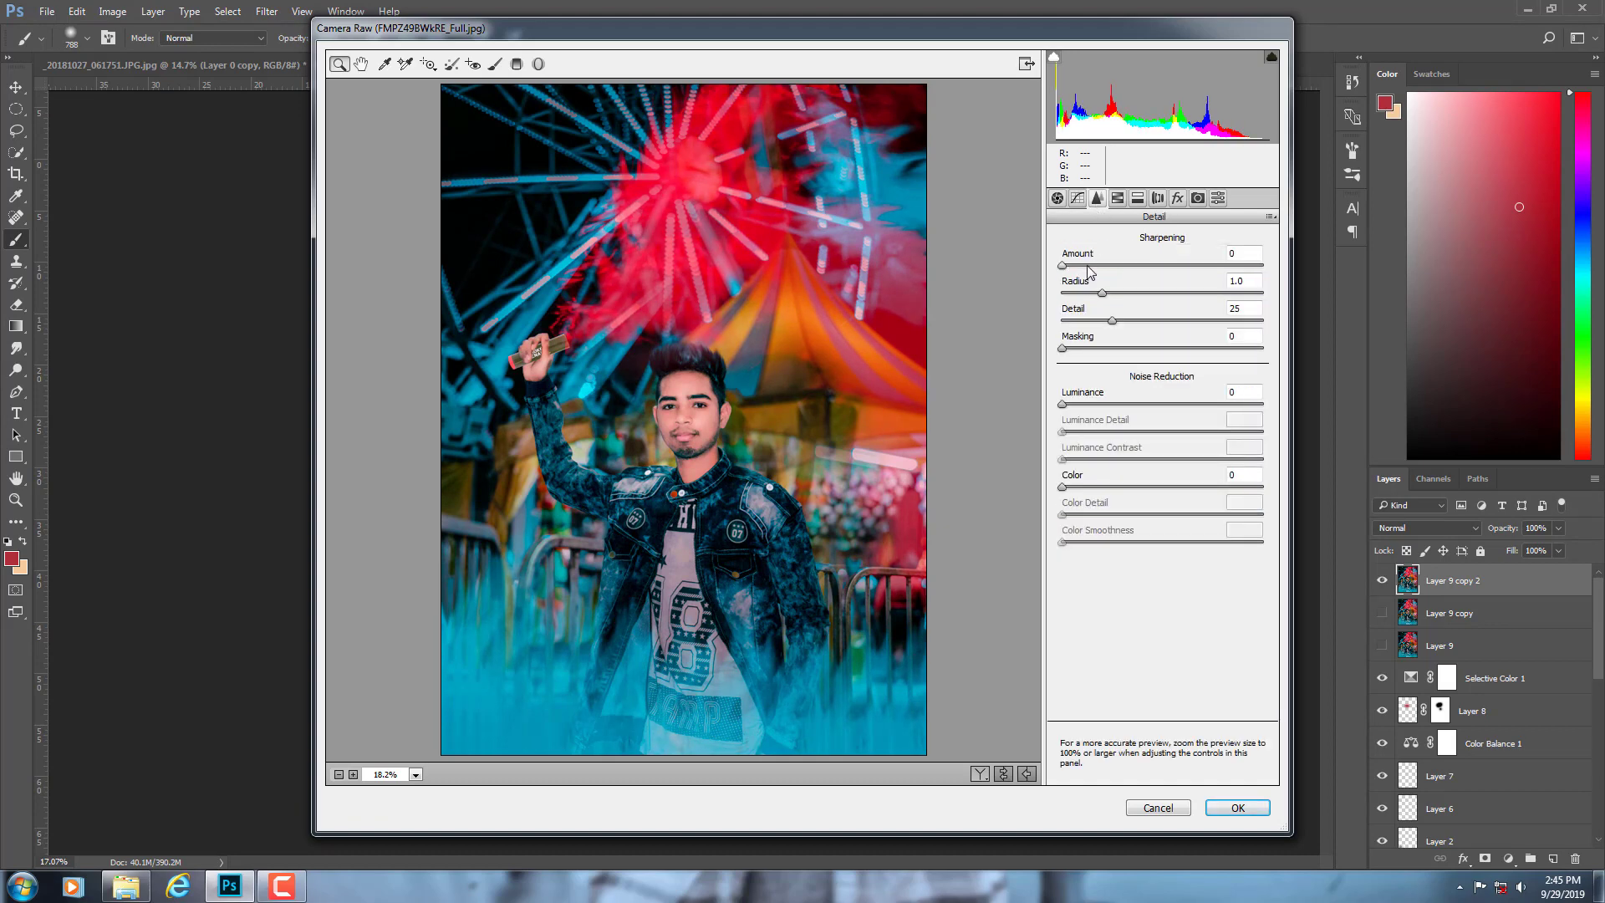
pyautogui.moveTo(1093, 265); pyautogui.dragTo(1111, 266)
pyautogui.click(1084, 406)
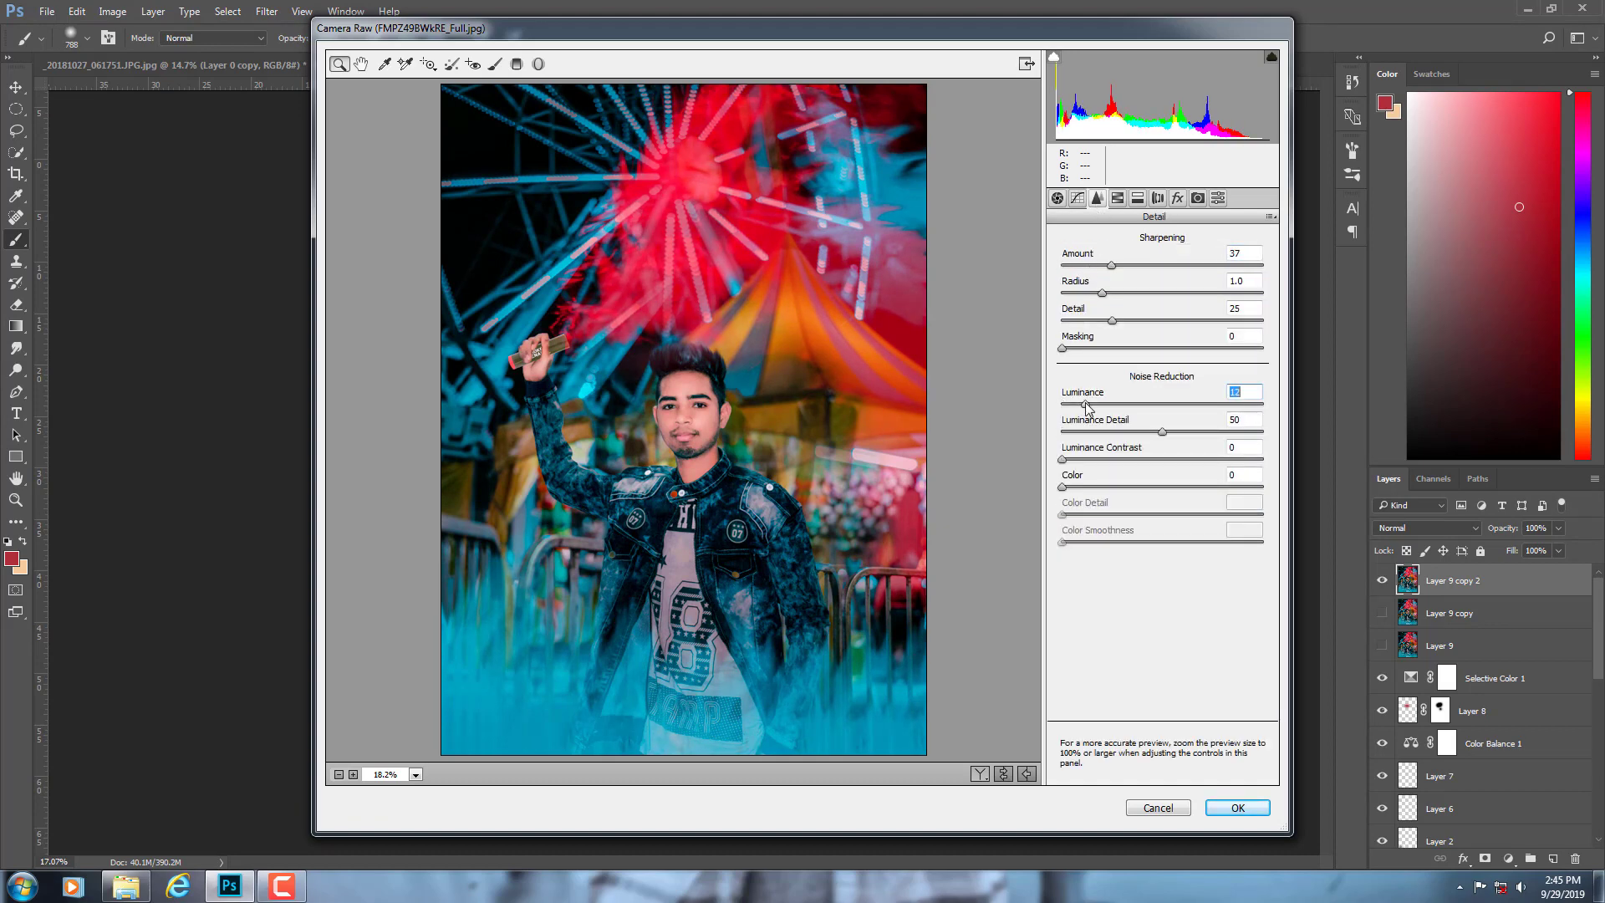
# - In HSL, set Oranges saturation -10, Blues saturation +31 and Blues hue -10
pyautogui.click(1118, 198)
pyautogui.click(1115, 240)
pyautogui.click(1119, 241)
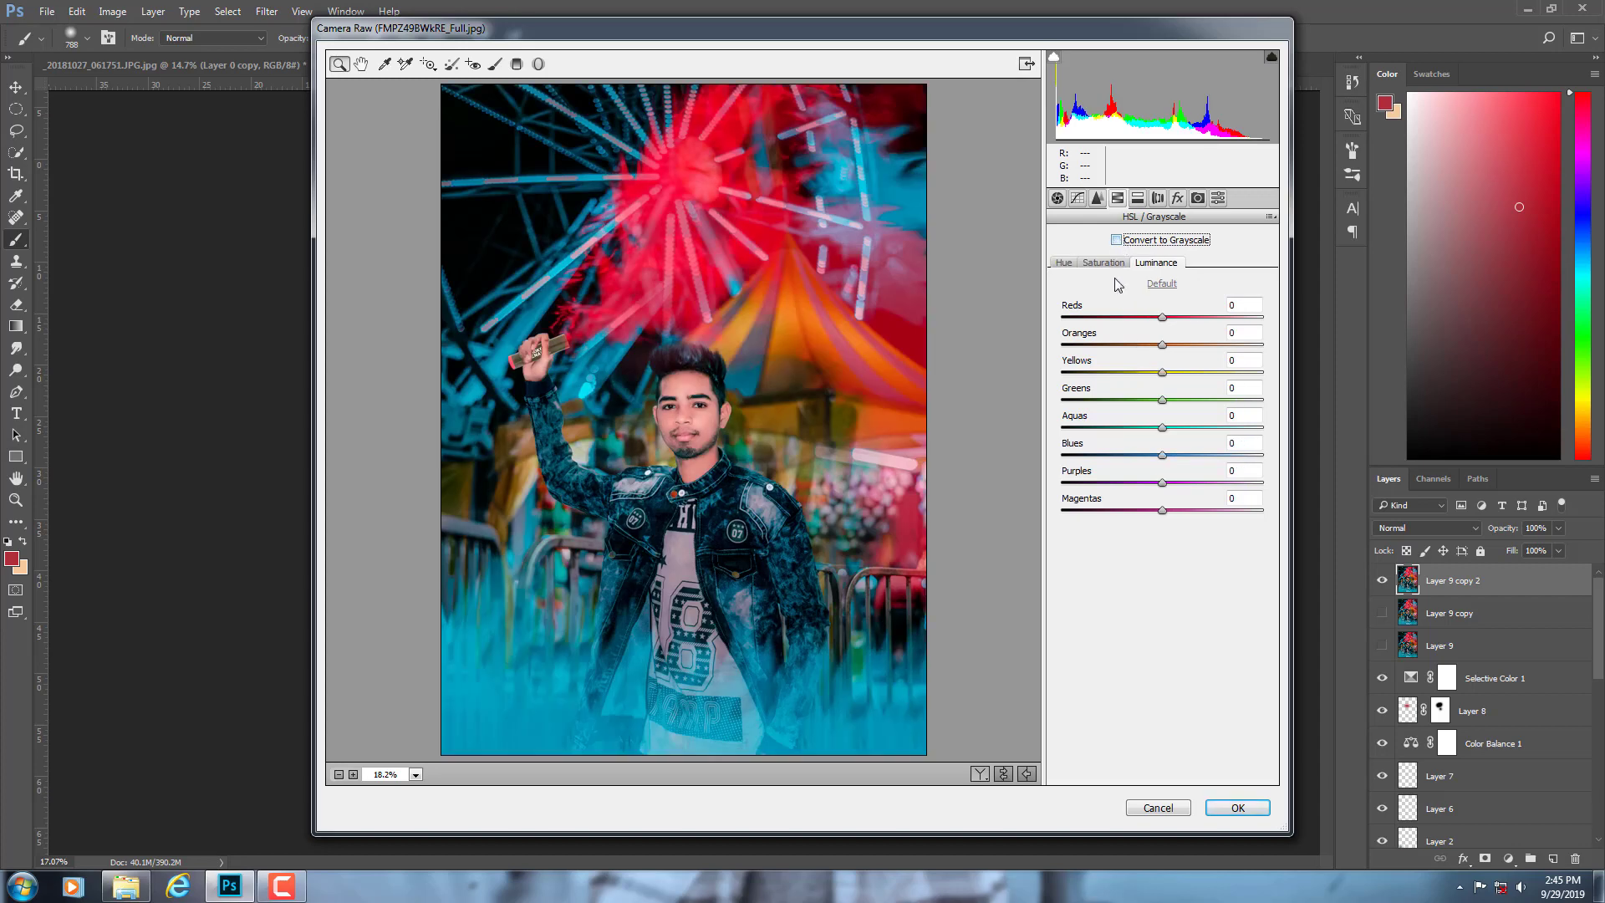
pyautogui.moveTo(1164, 344); pyautogui.dragTo(1154, 343)
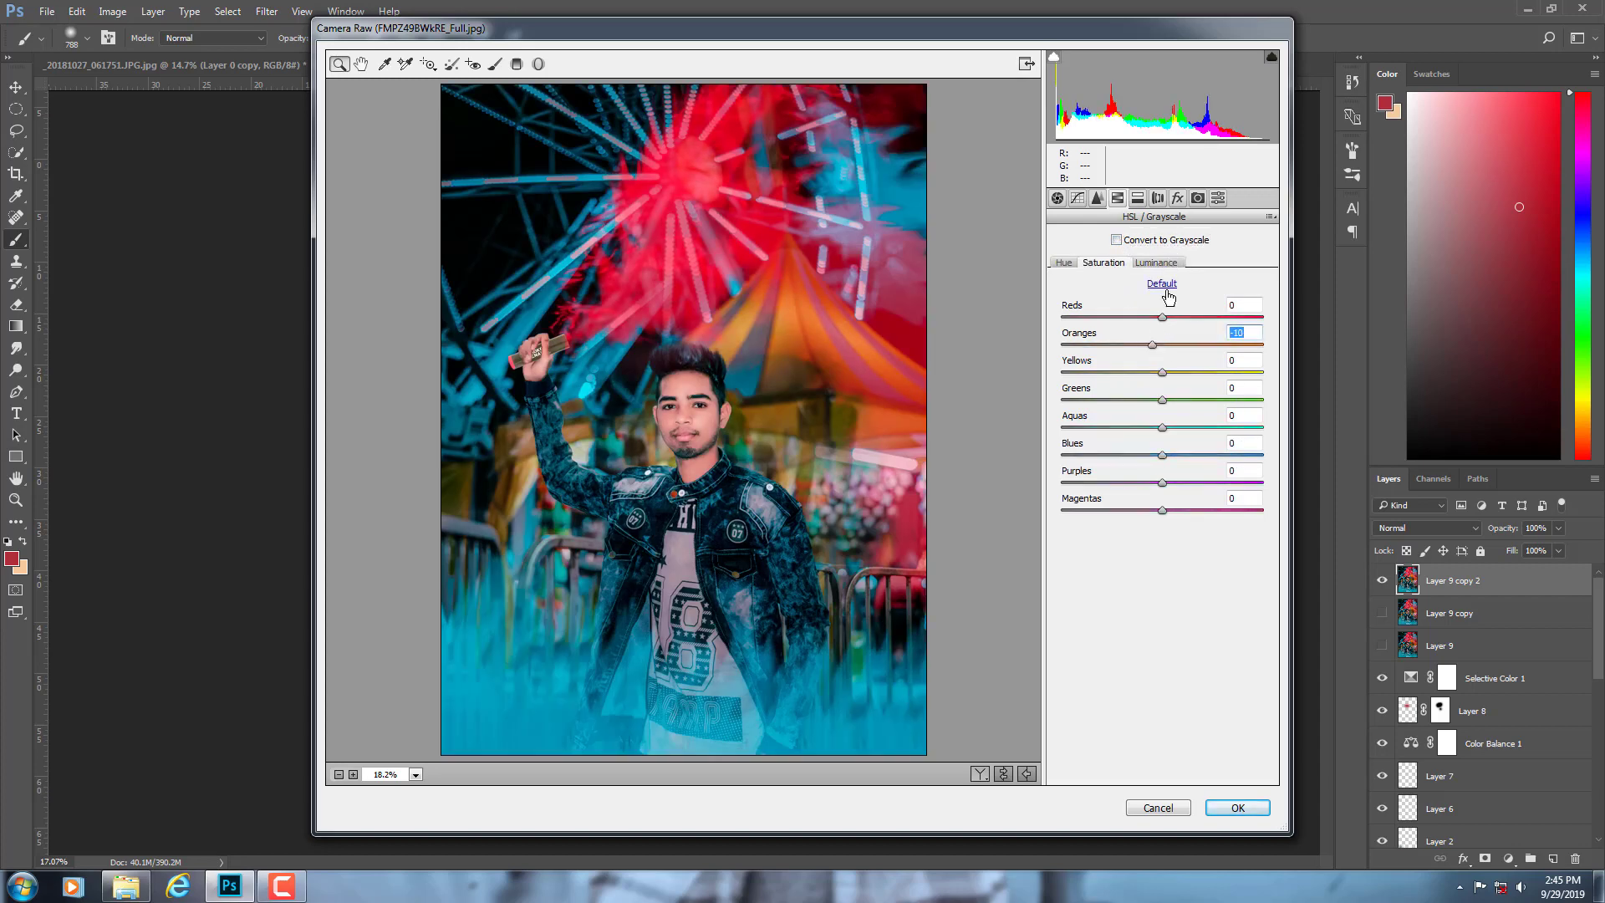
pyautogui.moveTo(1163, 454); pyautogui.dragTo(1196, 454)
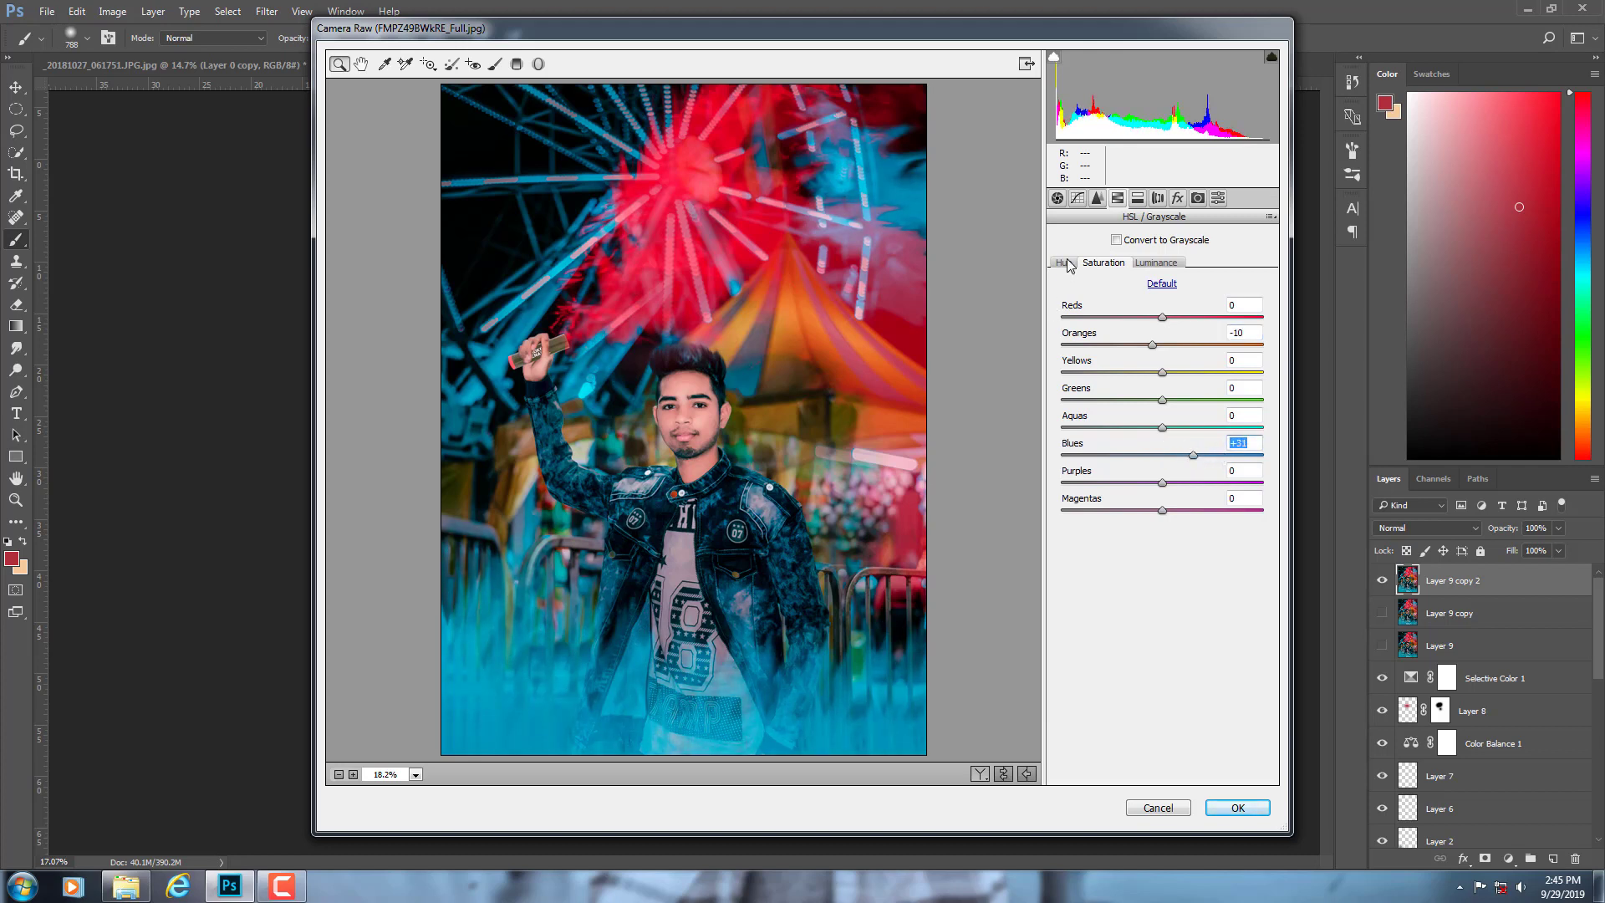
pyautogui.click(1063, 262)
pyautogui.moveTo(1163, 454)
pyautogui.mouseDown()
pyautogui.moveTo(1137, 511)
pyautogui.moveTo(1193, 539)
pyautogui.moveTo(1150, 511)
pyautogui.moveTo(1187, 434)
pyautogui.moveTo(1155, 460)
pyautogui.mouseUp()
pyautogui.click(1198, 198)
# - Adjust the Camera Calibration primaries and shift the Orange hue to +20
pyautogui.click(1207, 538)
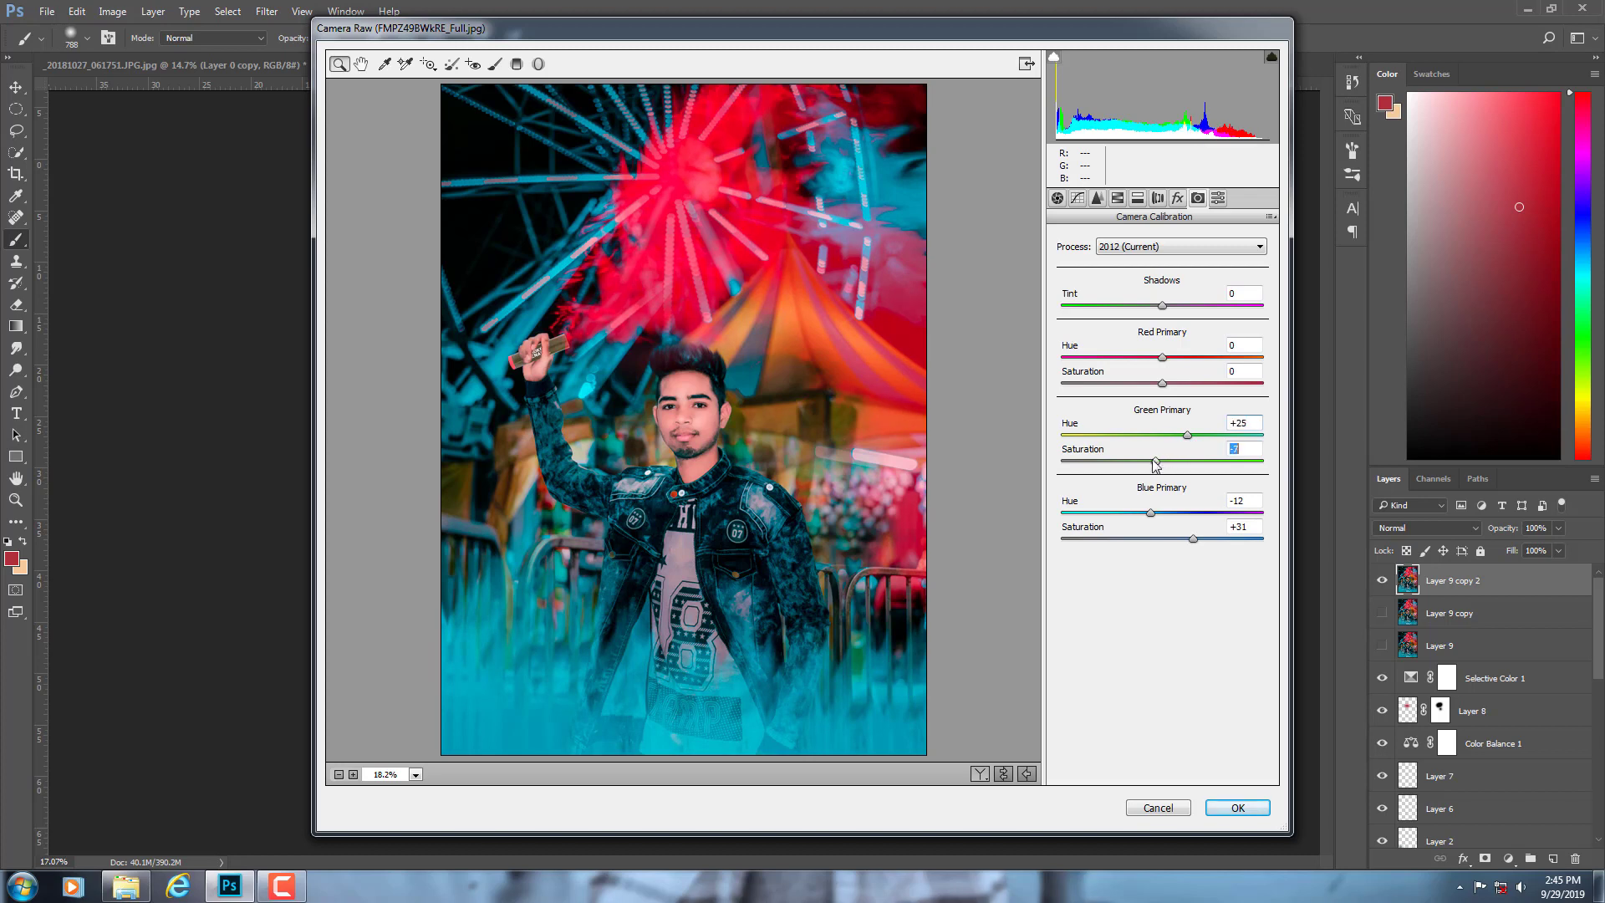
pyautogui.moveTo(1162, 382); pyautogui.dragTo(1151, 383)
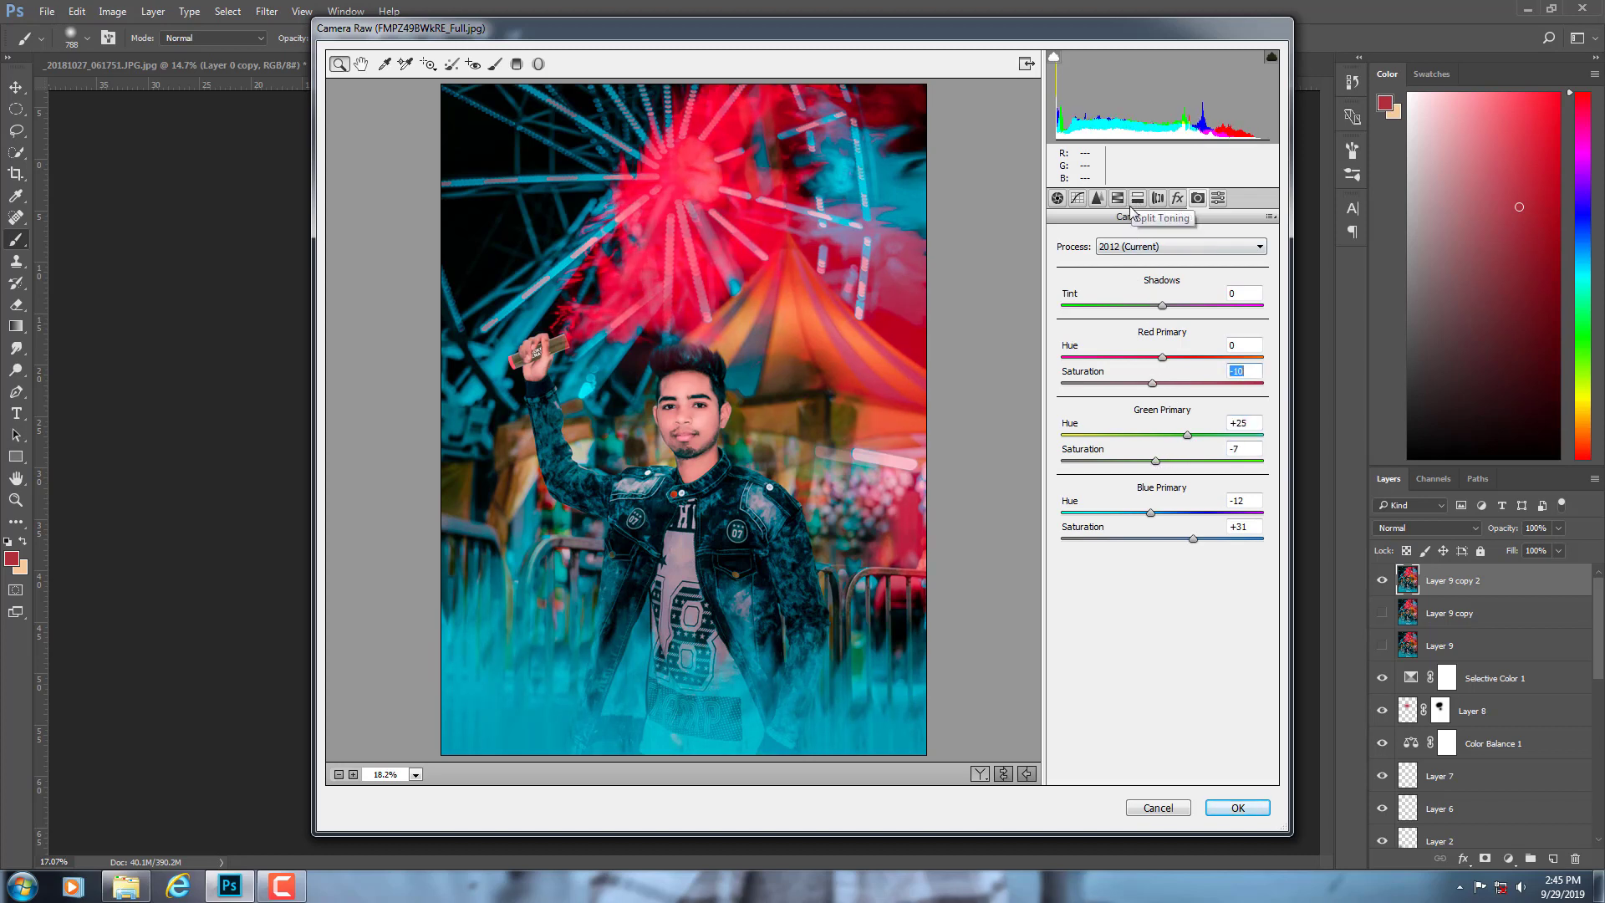
pyautogui.click(1137, 198)
pyautogui.click(1103, 263)
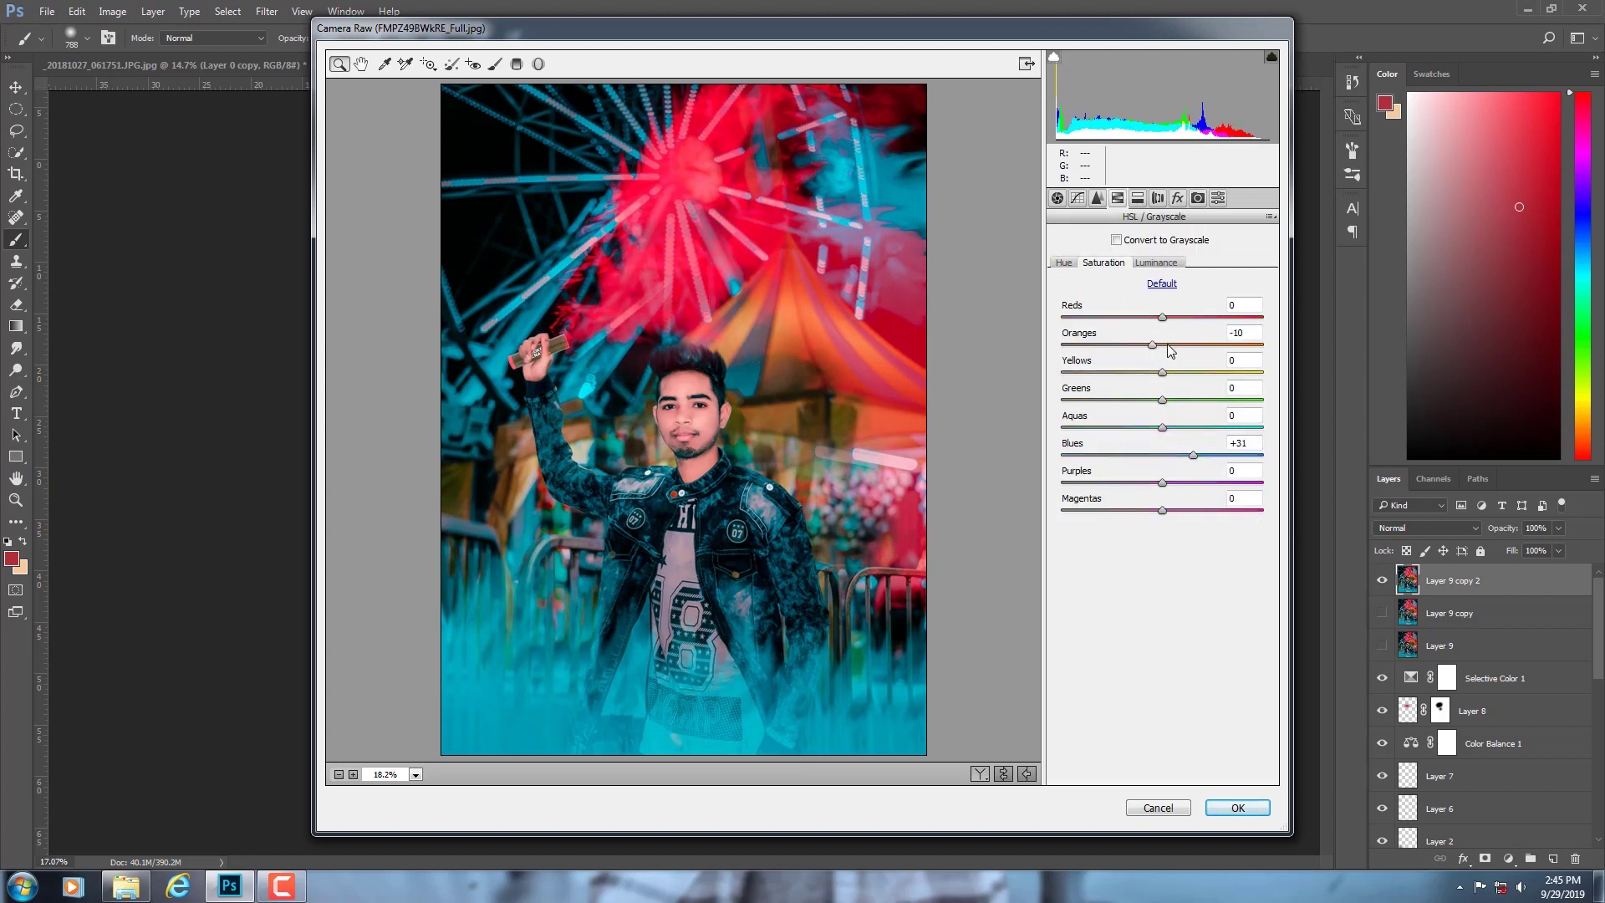
pyautogui.click(1064, 263)
pyautogui.moveTo(1174, 349); pyautogui.dragTo(1192, 351)
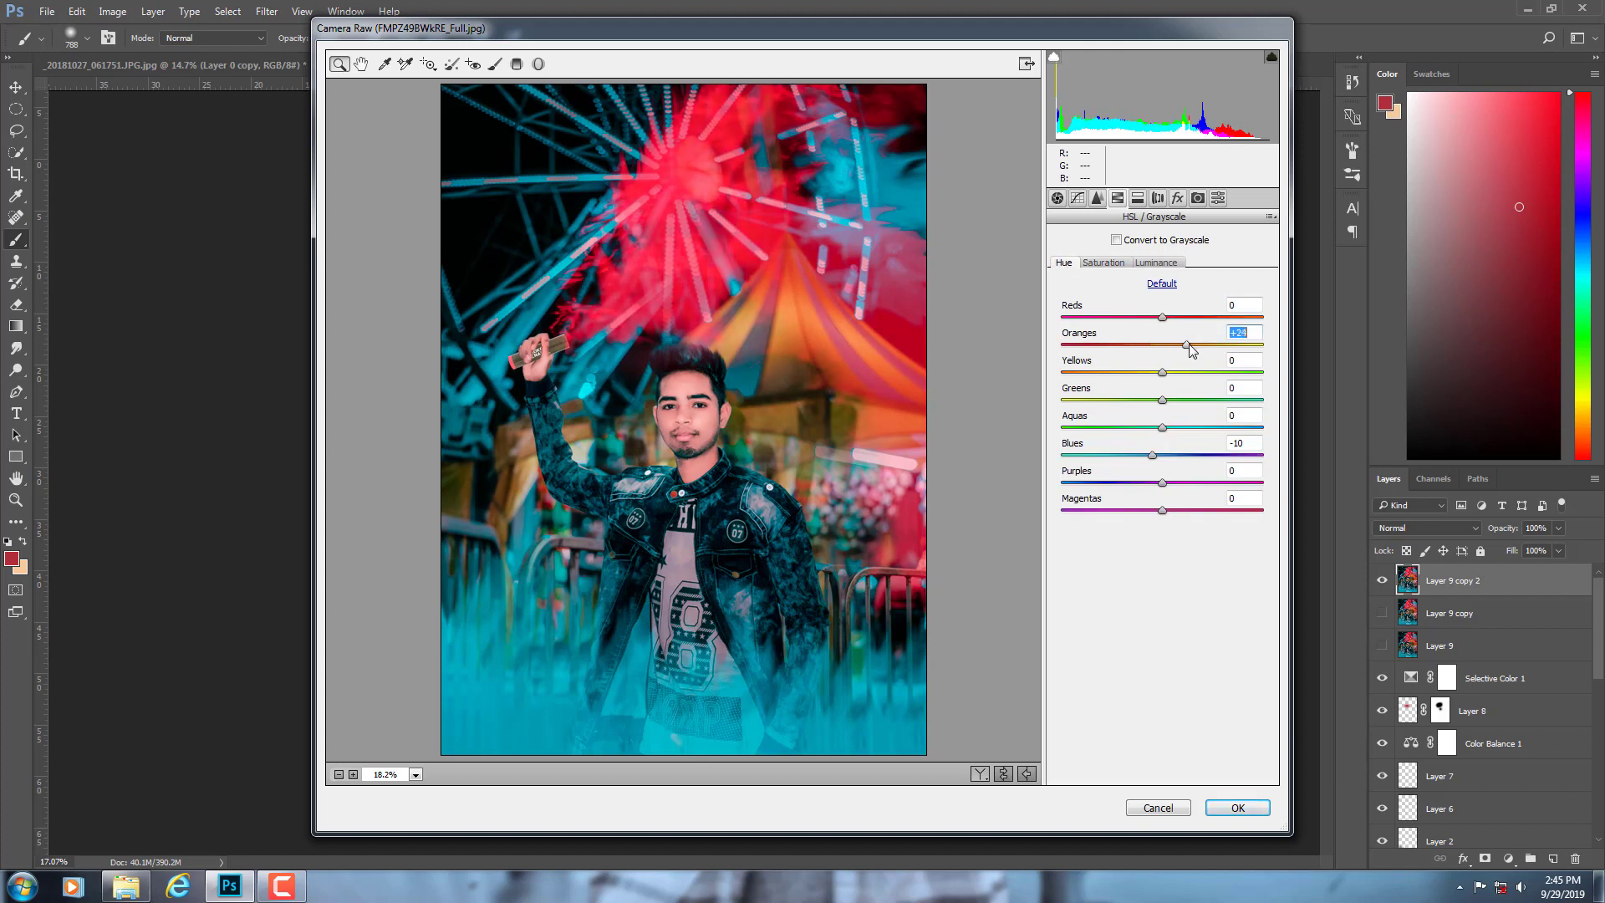
# - Split tone with highlights hue 189 / saturation 3 and shadows hue 30 / saturation 3
pyautogui.click(1197, 198)
pyautogui.click(1117, 198)
pyautogui.click(1167, 264)
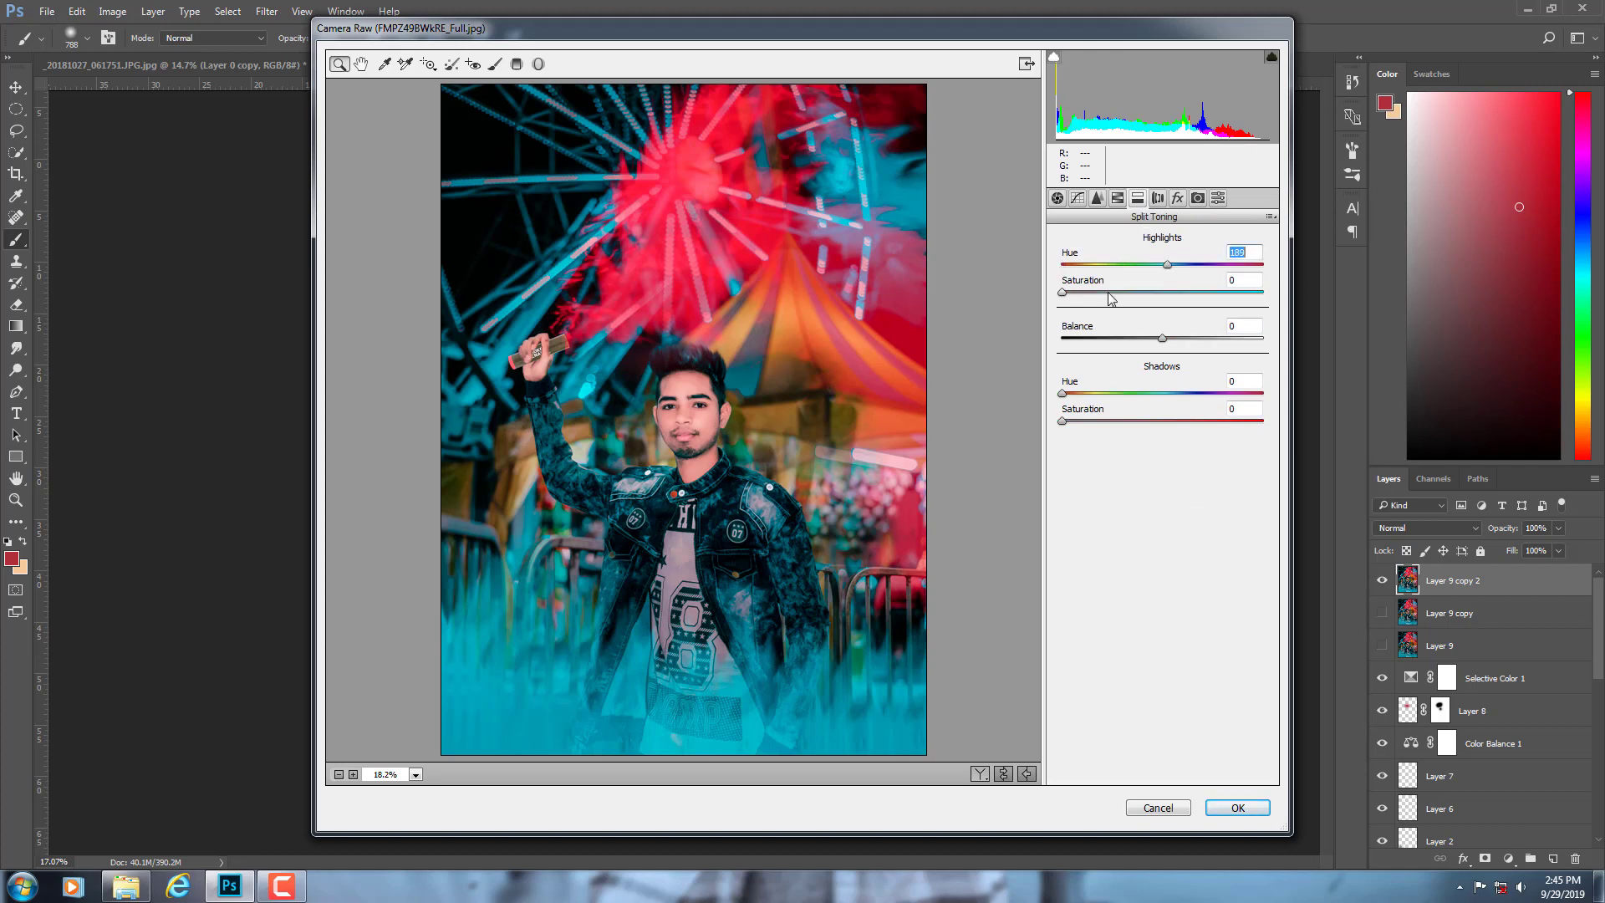
pyautogui.moveTo(1113, 293); pyautogui.dragTo(1076, 292)
pyautogui.click(1067, 292)
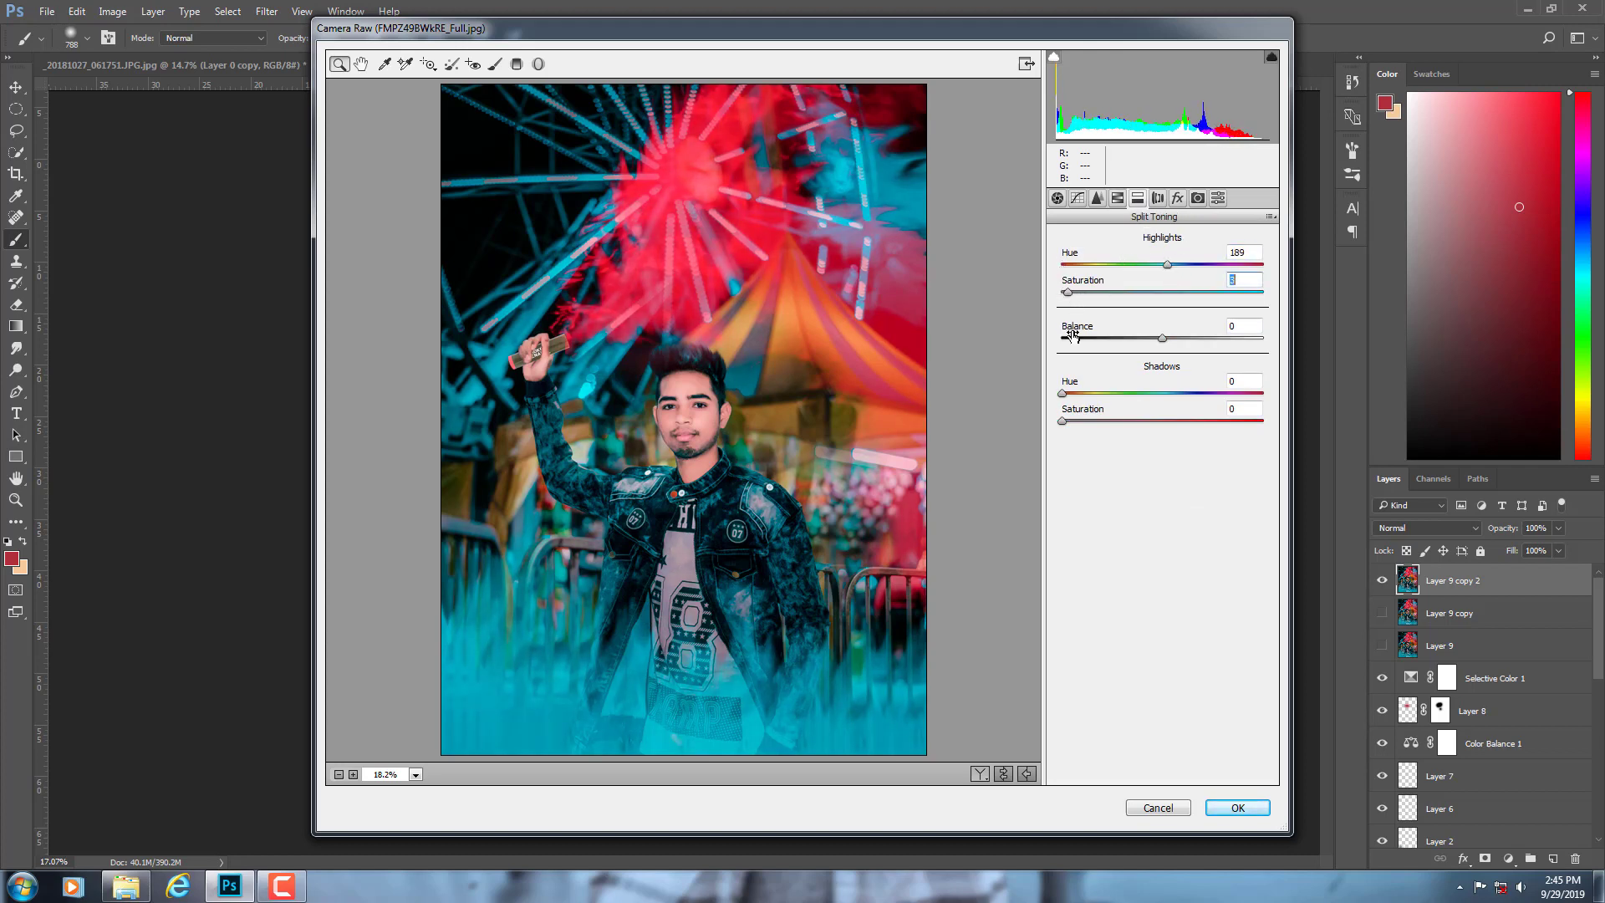
pyautogui.click(1078, 392)
pyautogui.click(1067, 421)
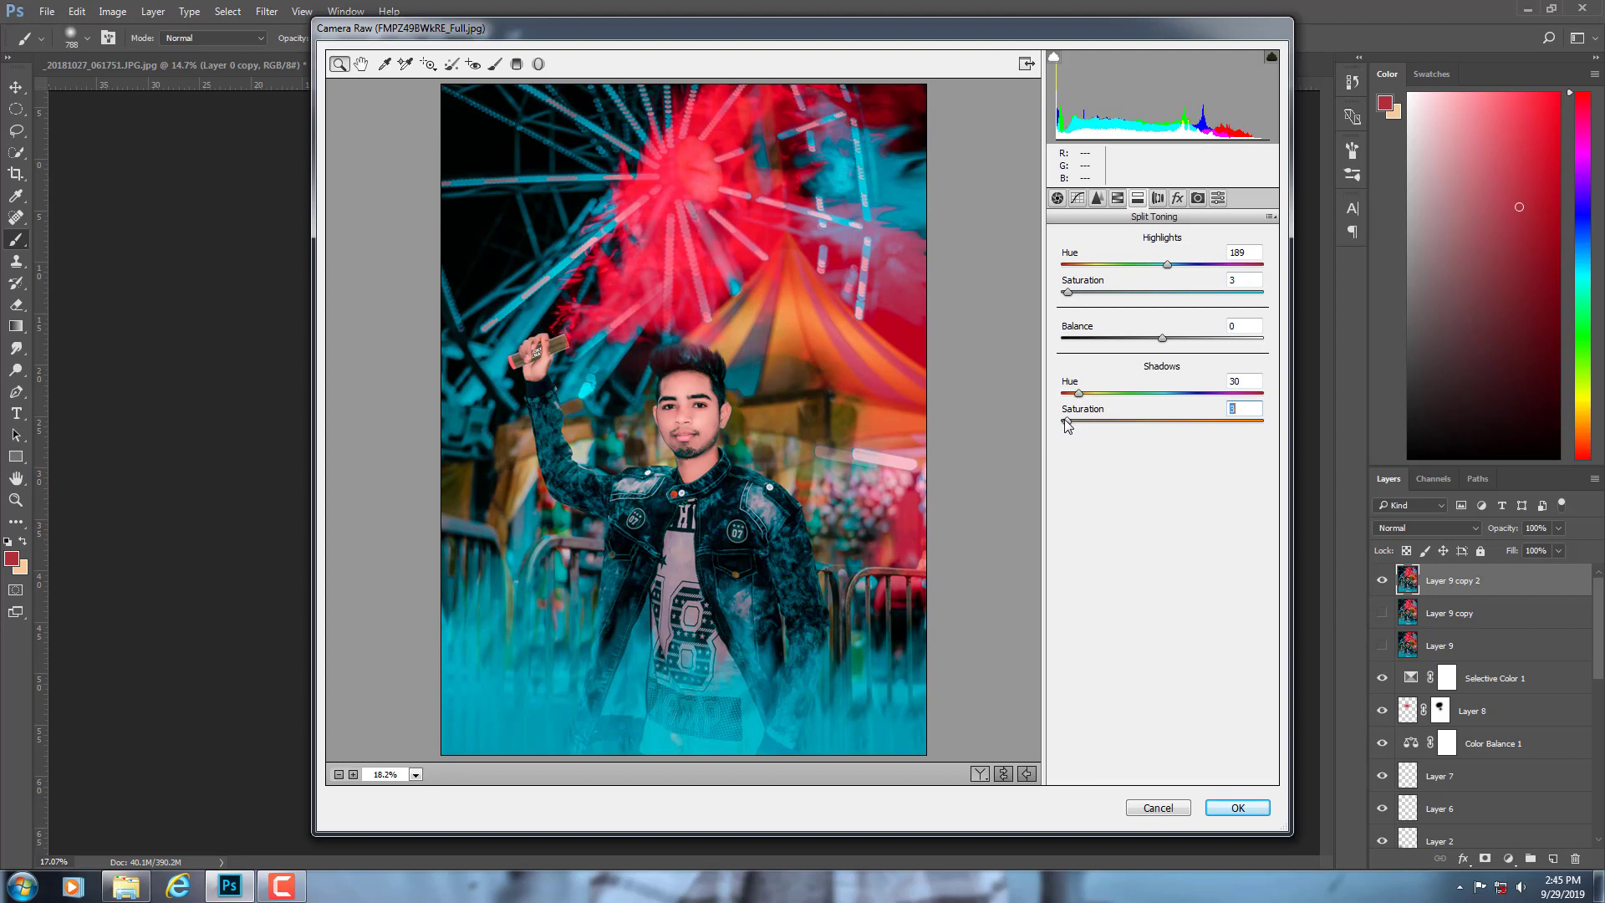
# - Add a post-crop vignette of -19 with feather 100 and apply the Camera Raw filter
pyautogui.click(1177, 199)
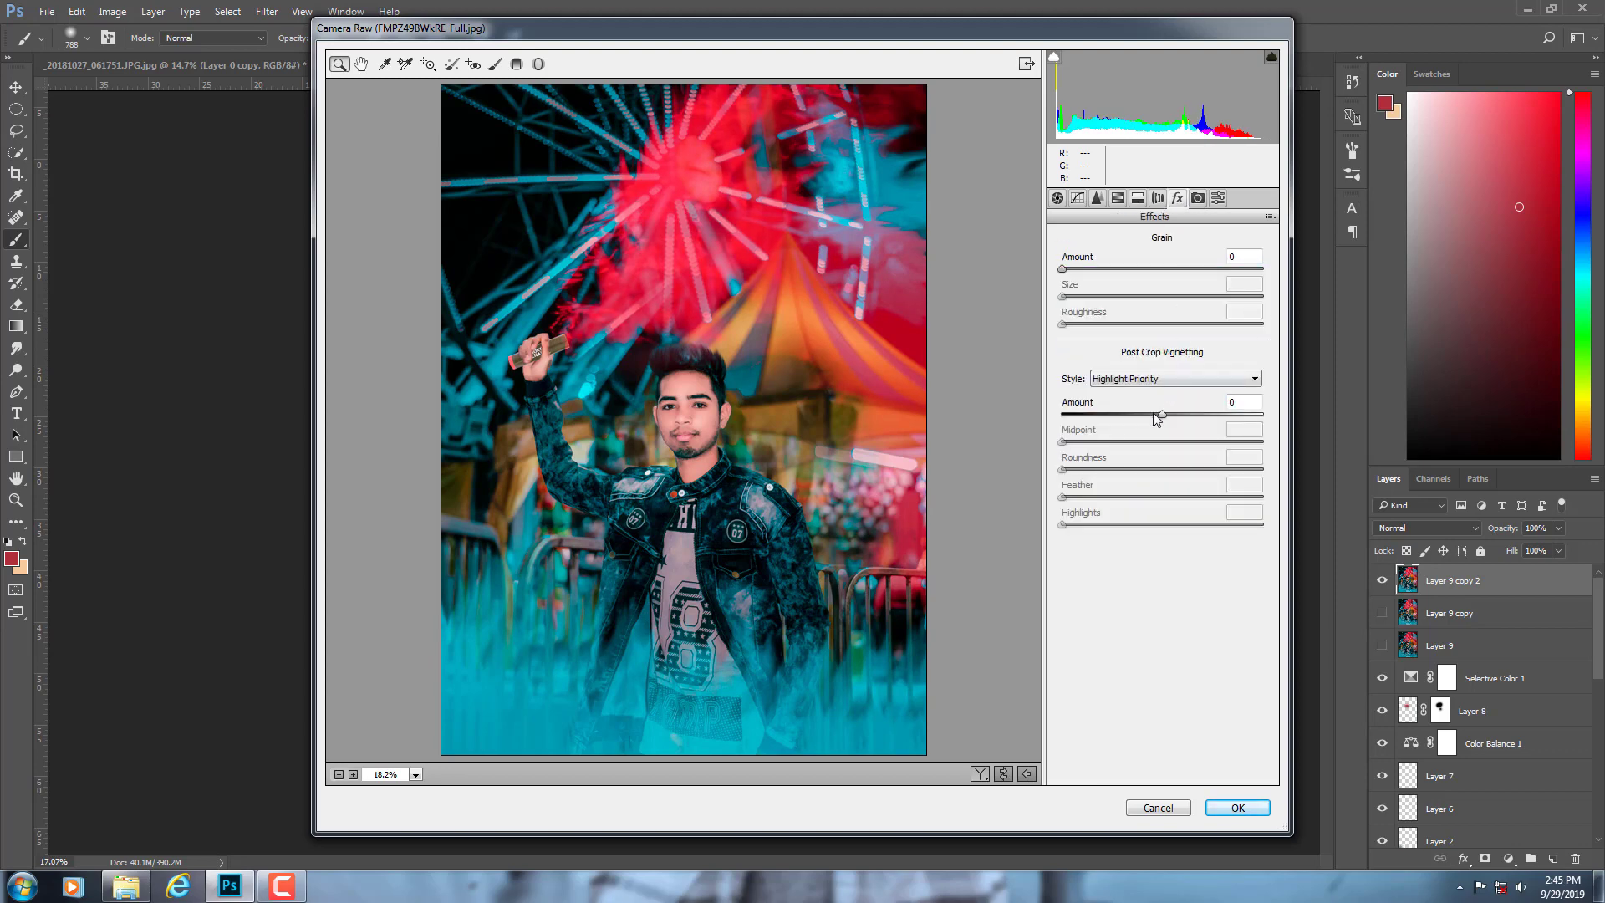
pyautogui.moveTo(1156, 418)
pyautogui.mouseDown()
pyautogui.moveTo(1101, 447)
pyautogui.moveTo(1137, 443)
pyautogui.mouseUp()
pyautogui.moveTo(1162, 497); pyautogui.dragTo(1272, 499)
pyautogui.moveTo(1138, 415); pyautogui.dragTo(1145, 442)
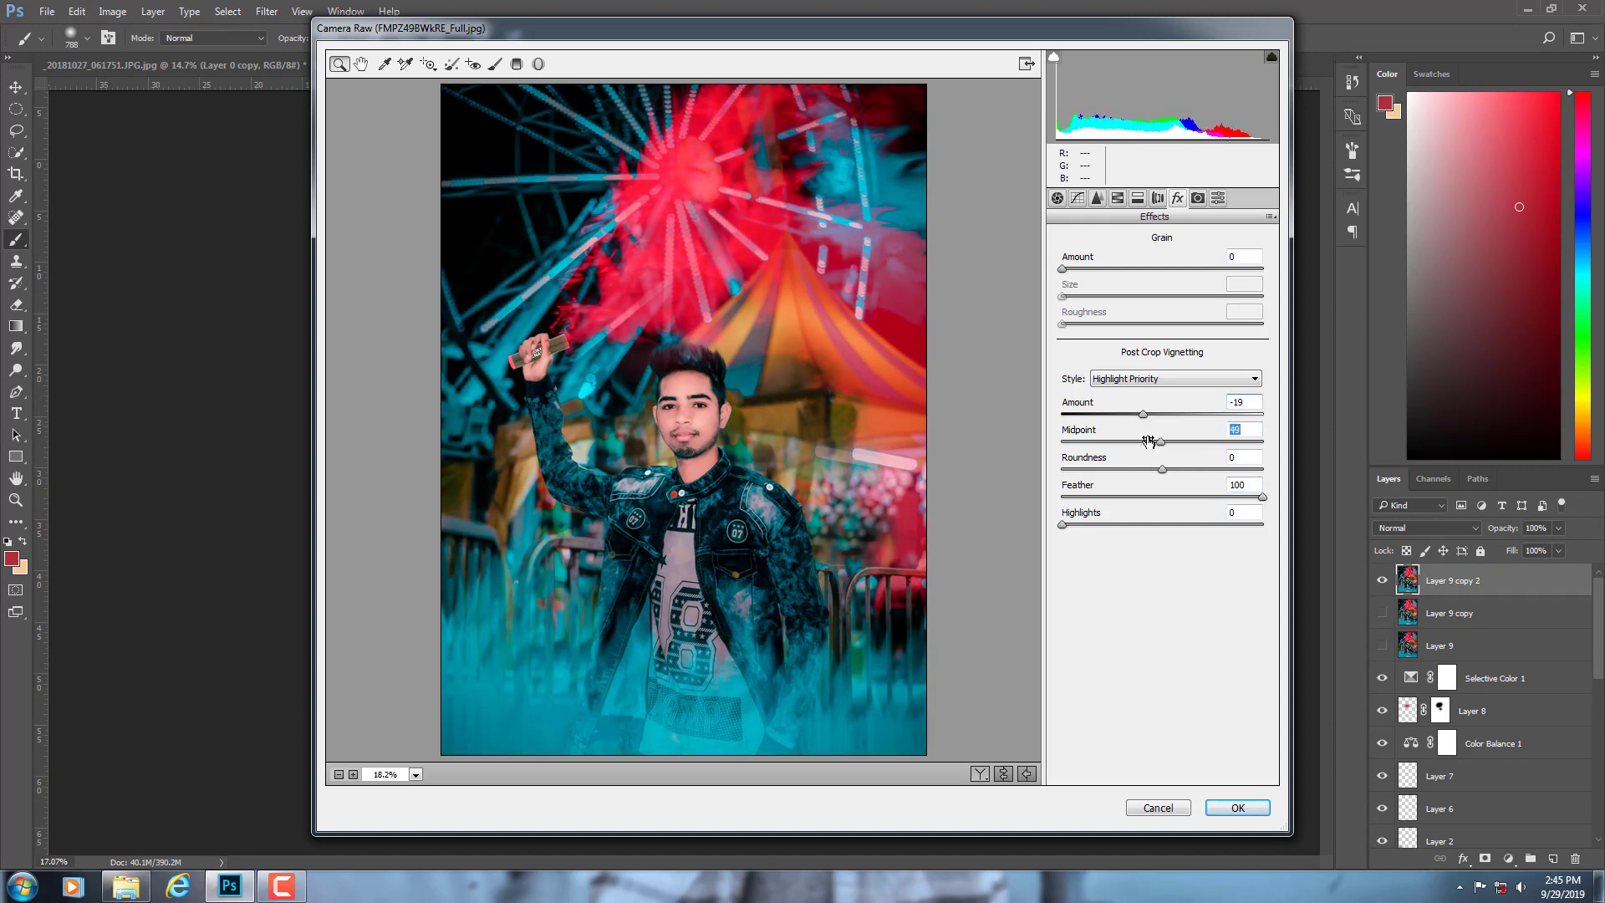
pyautogui.click(1217, 804)
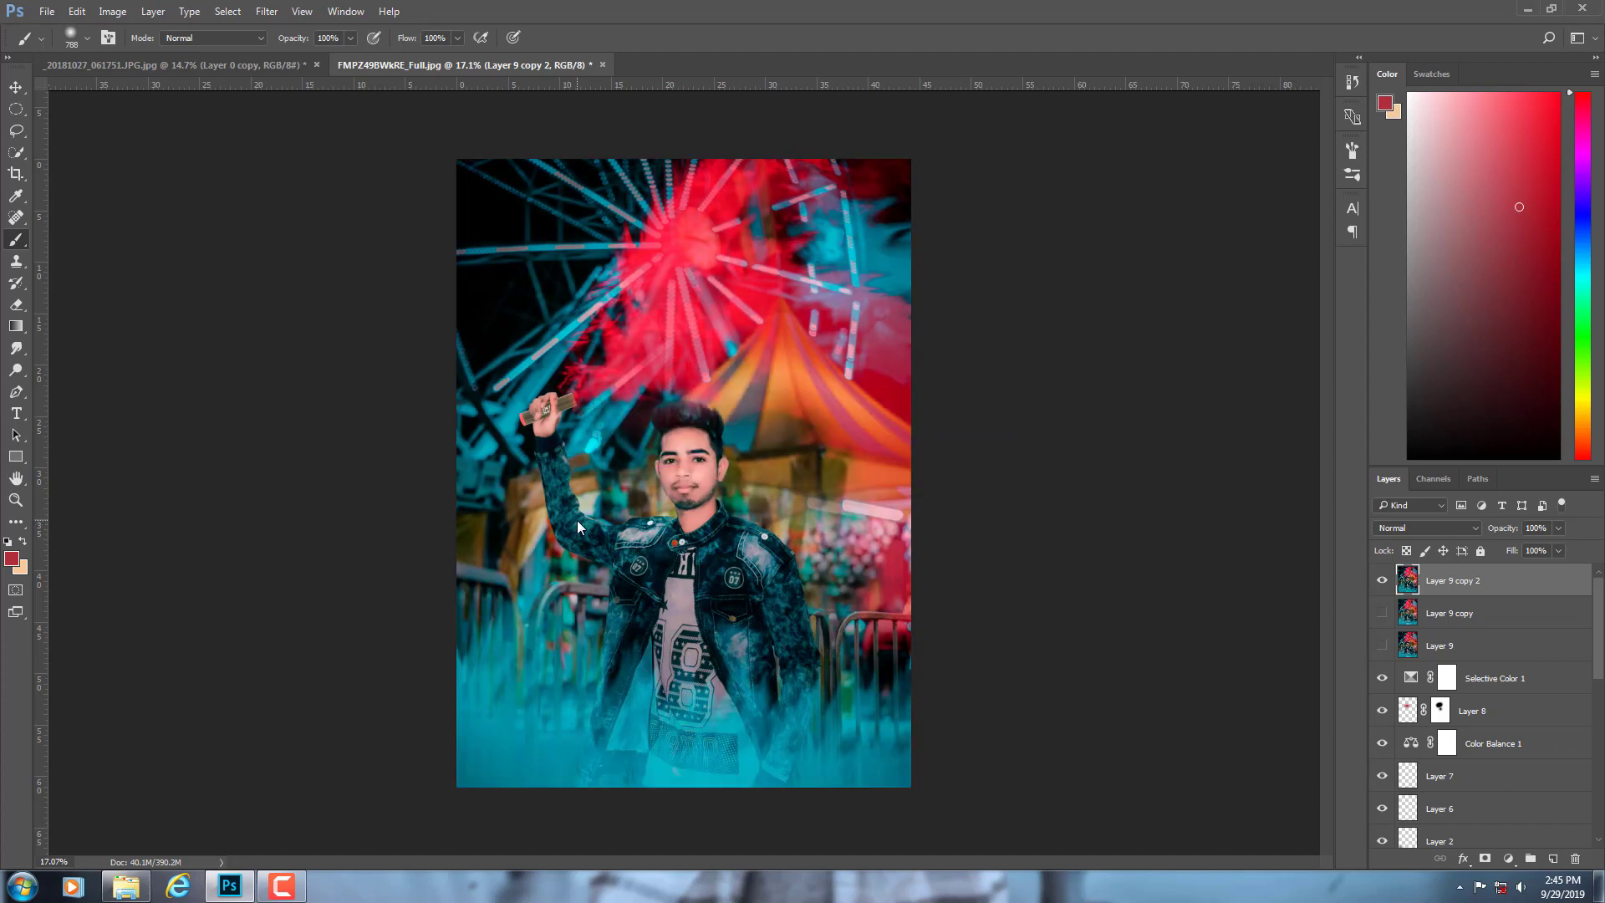
# - Add Layer 10 with a black bottom-up gradient at 35% opacity, then begin a text layer near the top
pyautogui.scroll(-1, 653, 468)
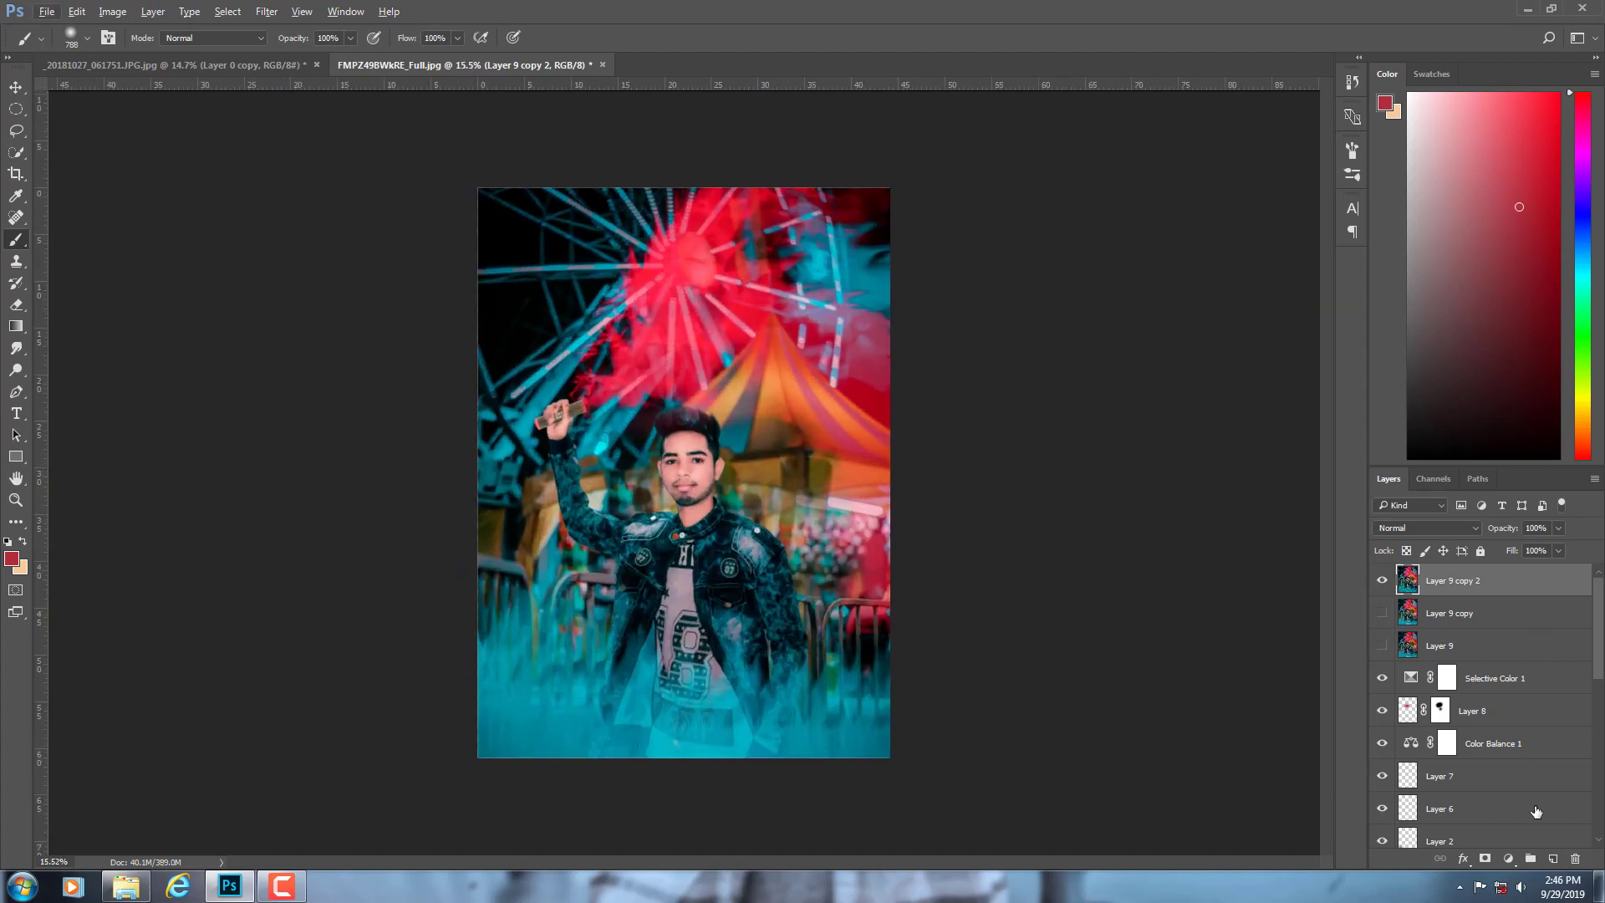
pyautogui.click(1552, 859)
pyautogui.scroll(-1, 686, 474)
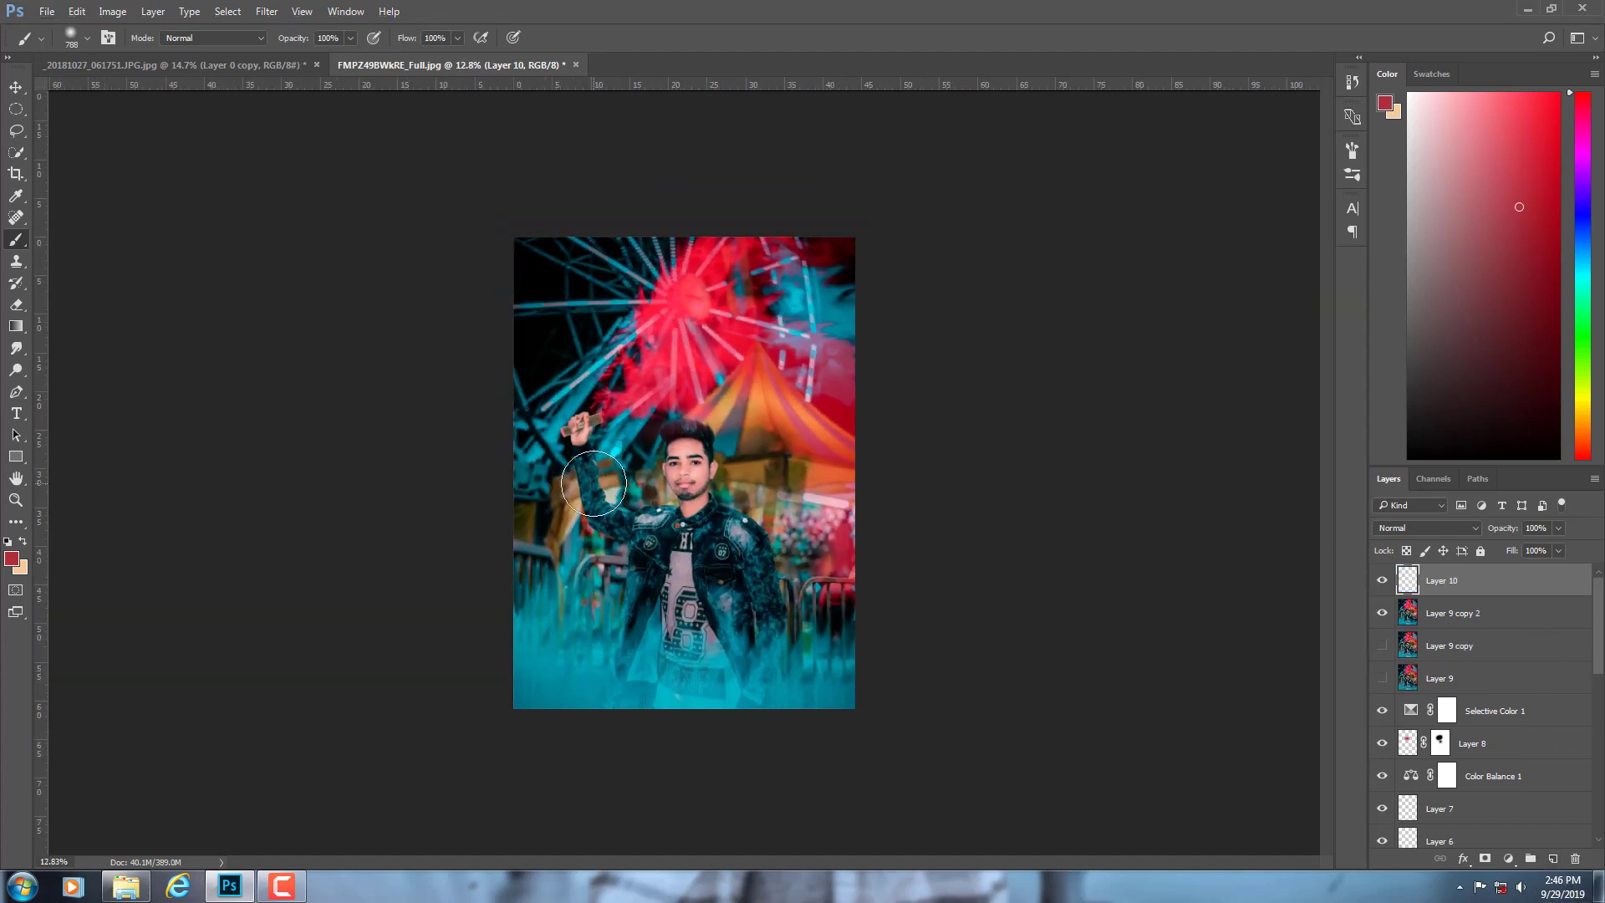
pyautogui.click(16, 326)
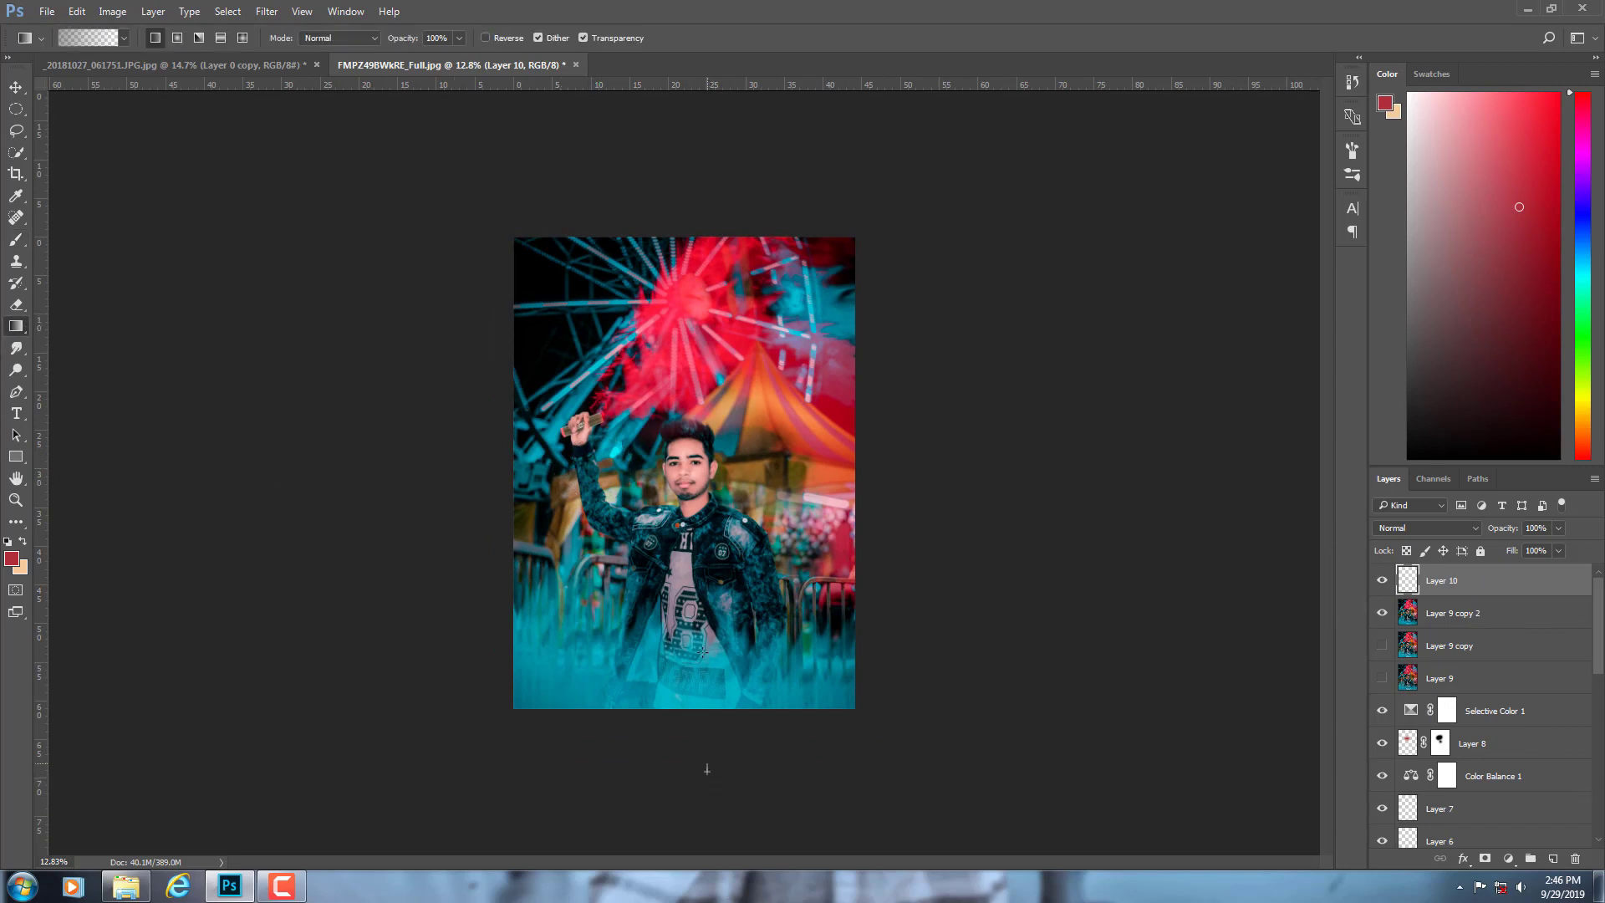
pyautogui.moveTo(707, 769); pyautogui.dragTo(695, 456)
pyautogui.scroll(1, 886, 585)
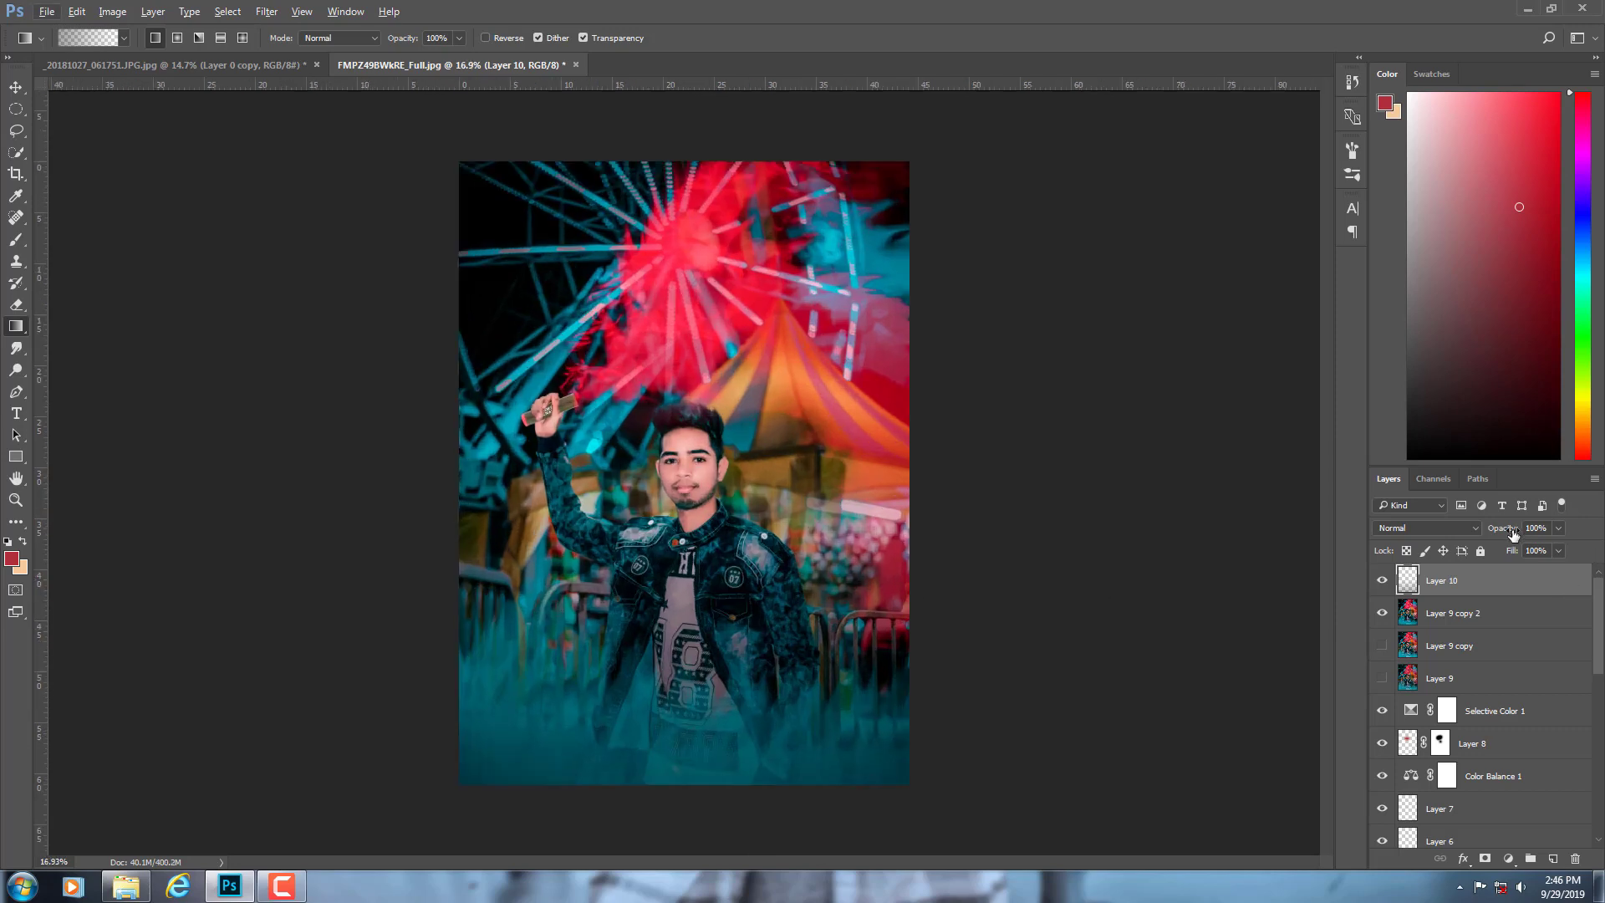
pyautogui.moveTo(1513, 533)
pyautogui.mouseDown()
pyautogui.moveTo(1443, 524)
pyautogui.moveTo(1456, 523)
pyautogui.mouseUp()
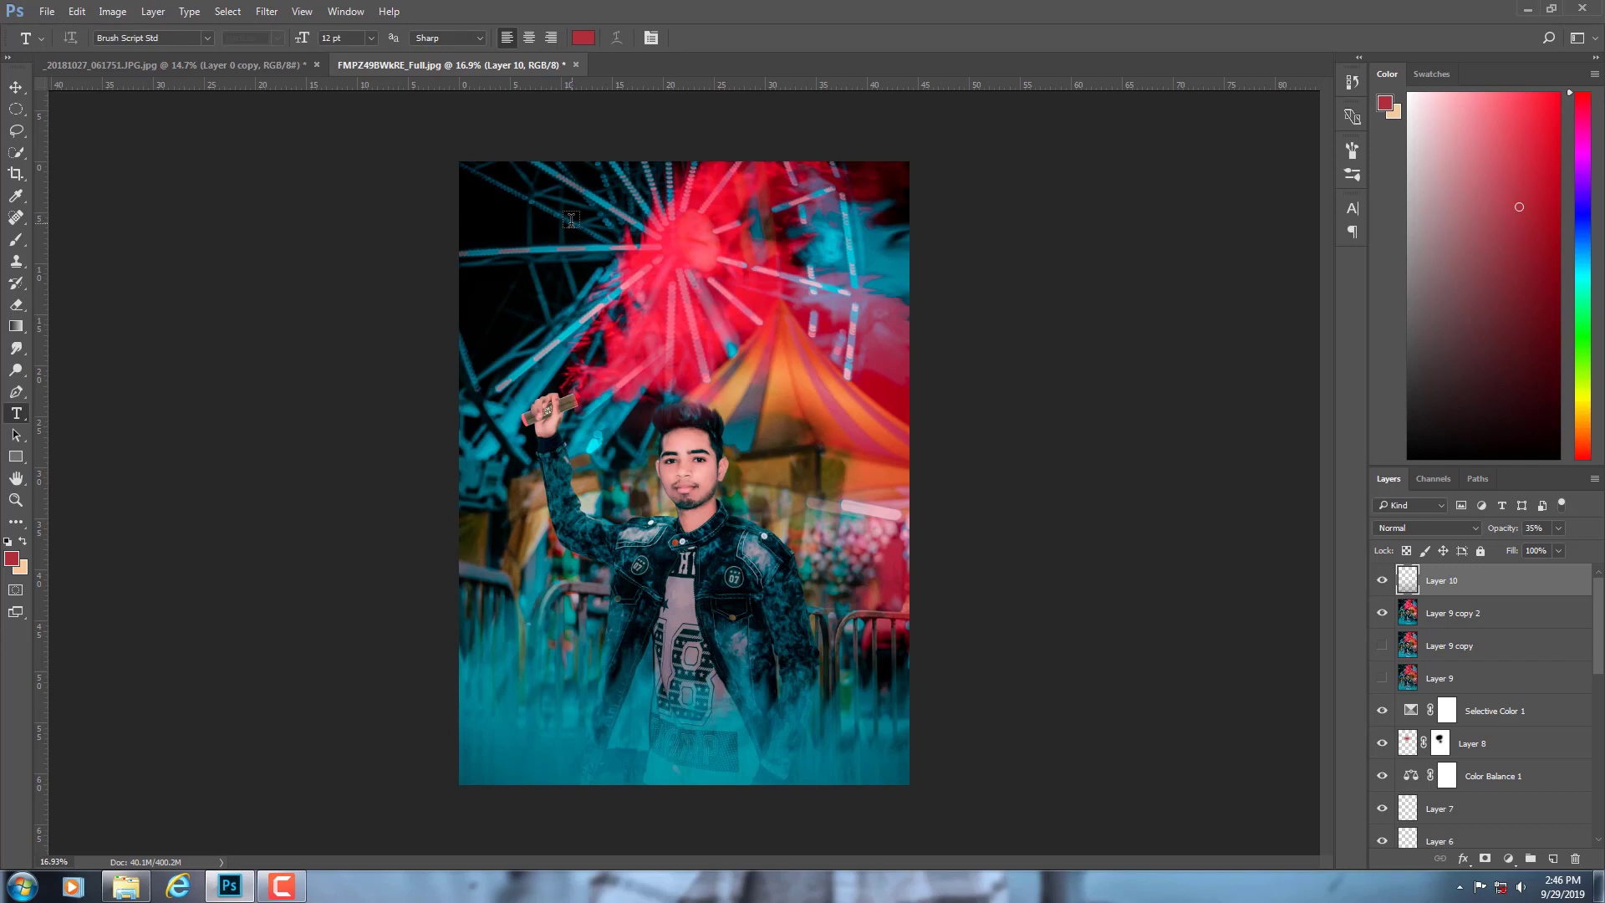
pyautogui.click(571, 219)
pyautogui.click(584, 40)
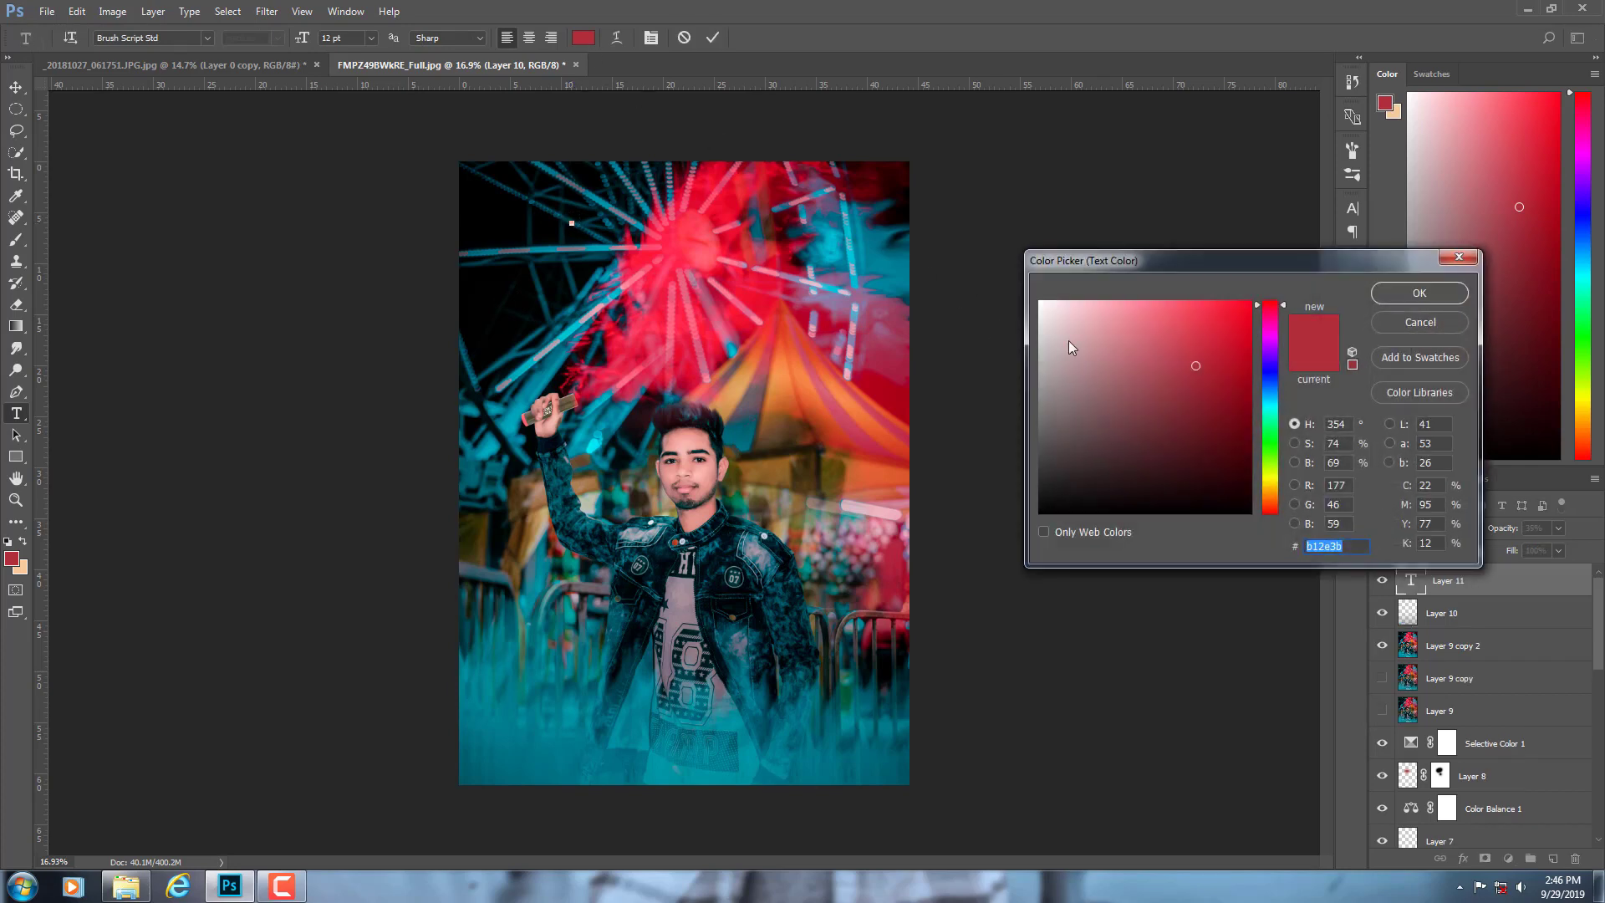
# - Set the text colour to white and commit the Brush Script Std title SMOKE
pyautogui.moveTo(1072, 347); pyautogui.dragTo(1039, 300)
pyautogui.click(1419, 293)
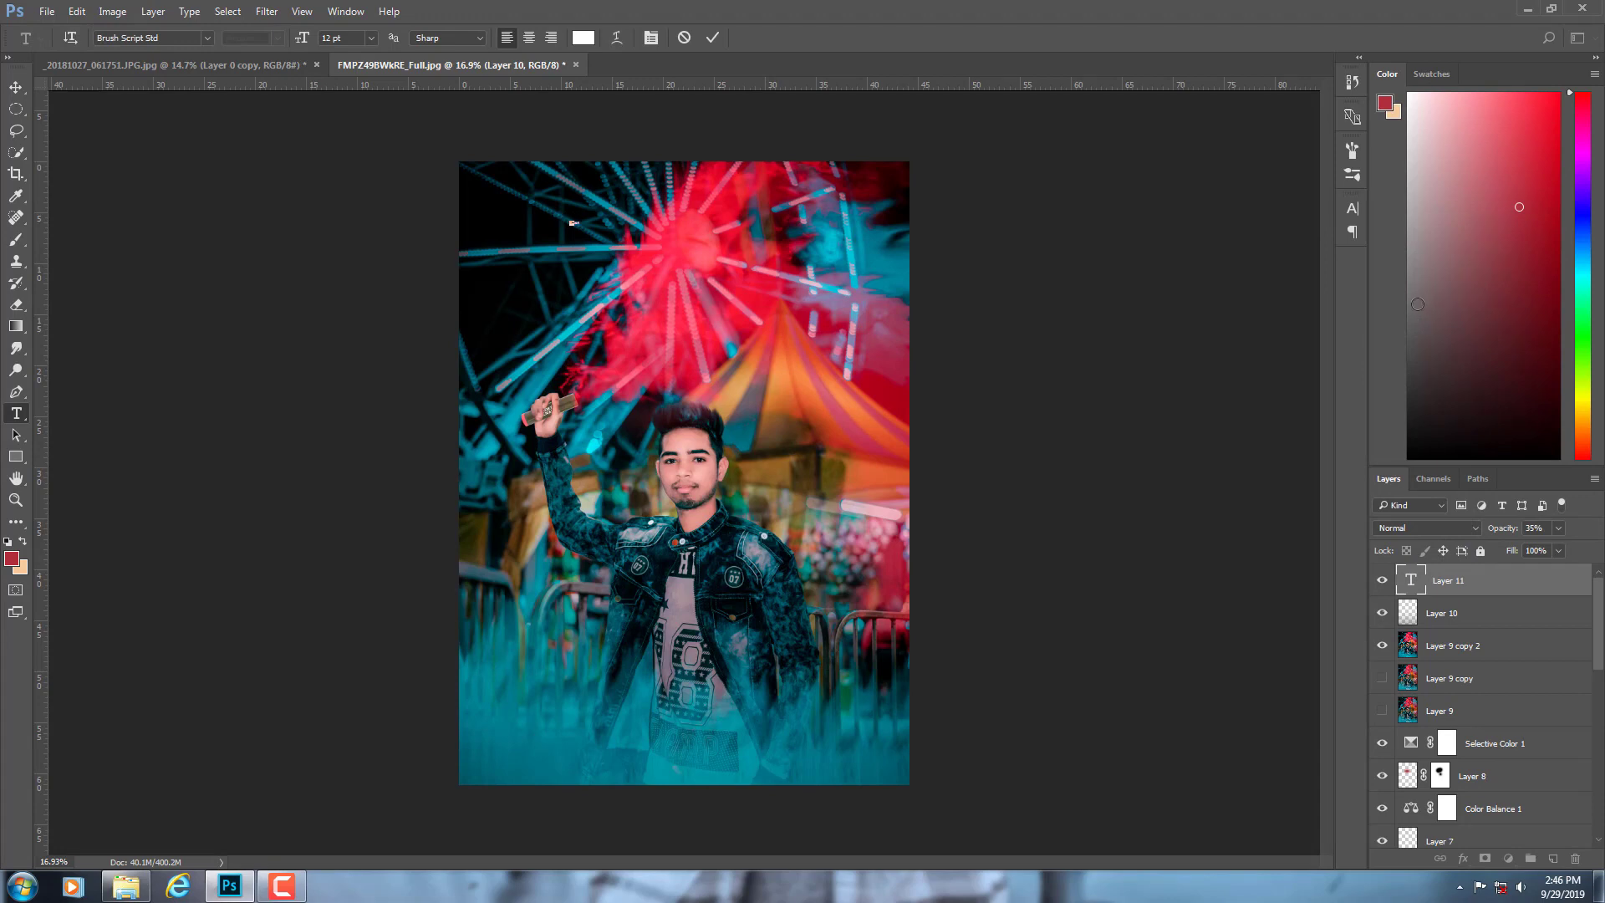
pyautogui.click(619, 36)
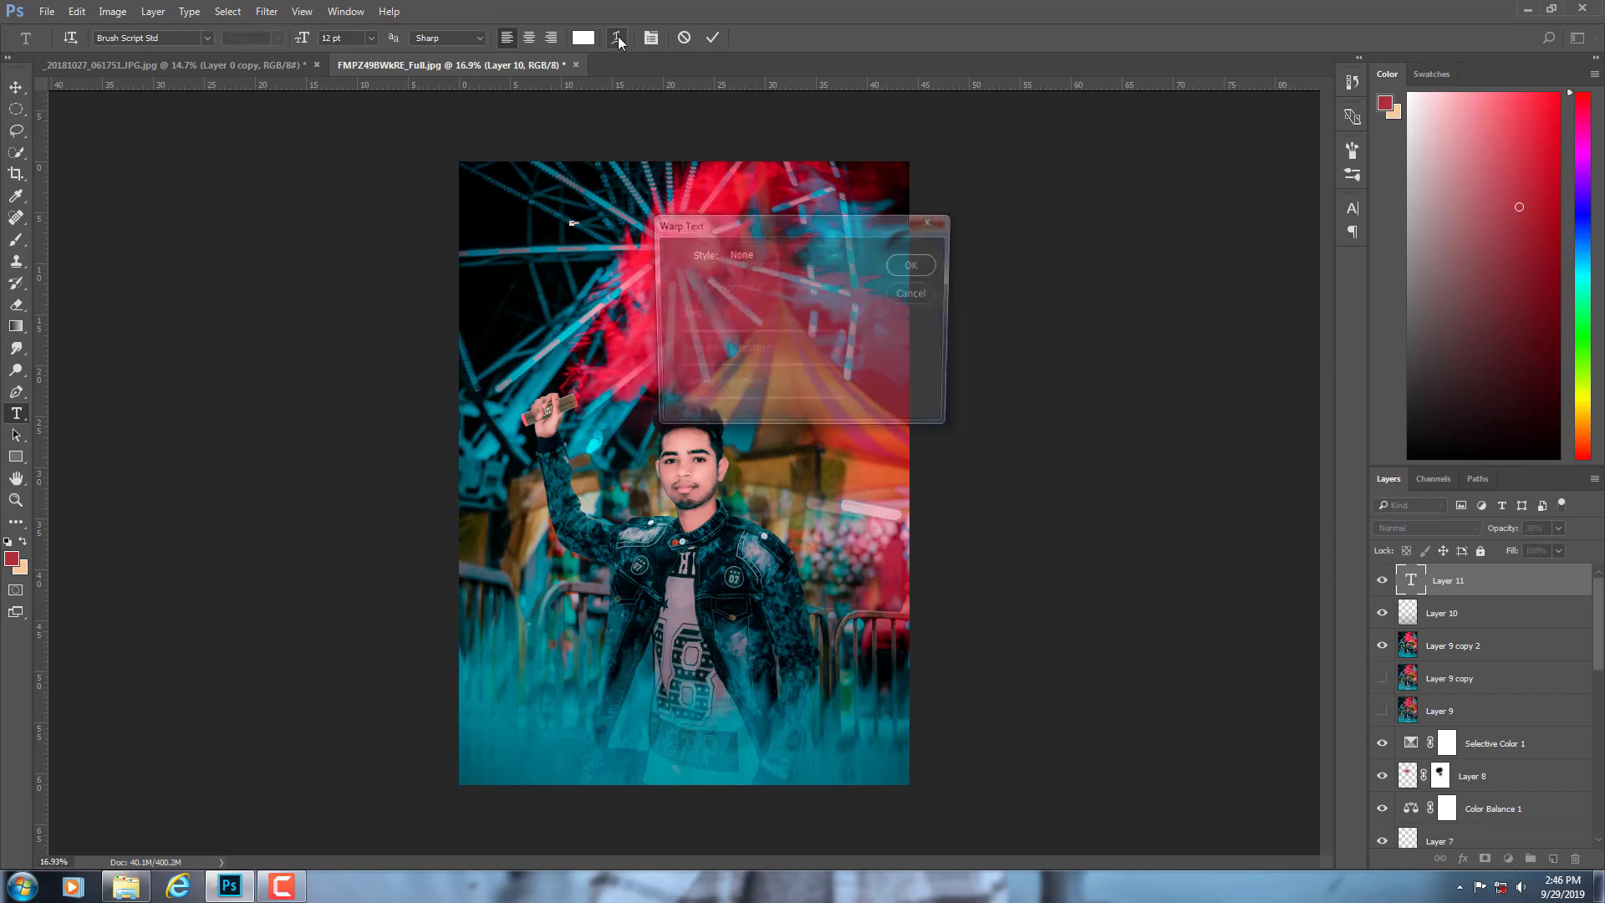
pyautogui.click(916, 293)
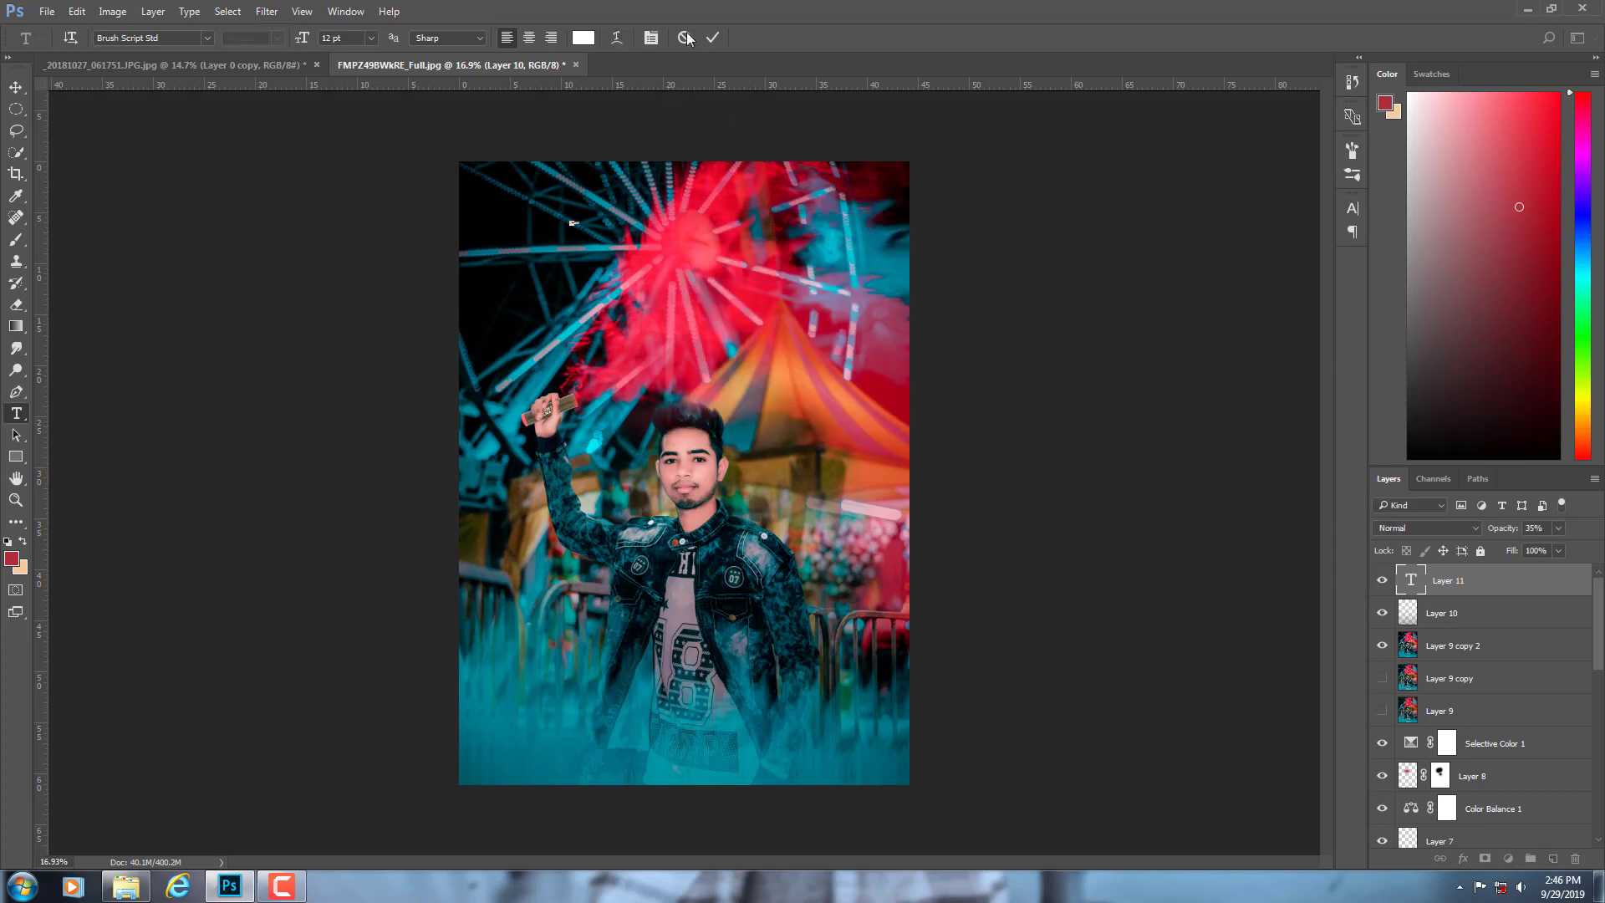
pyautogui.click(651, 37)
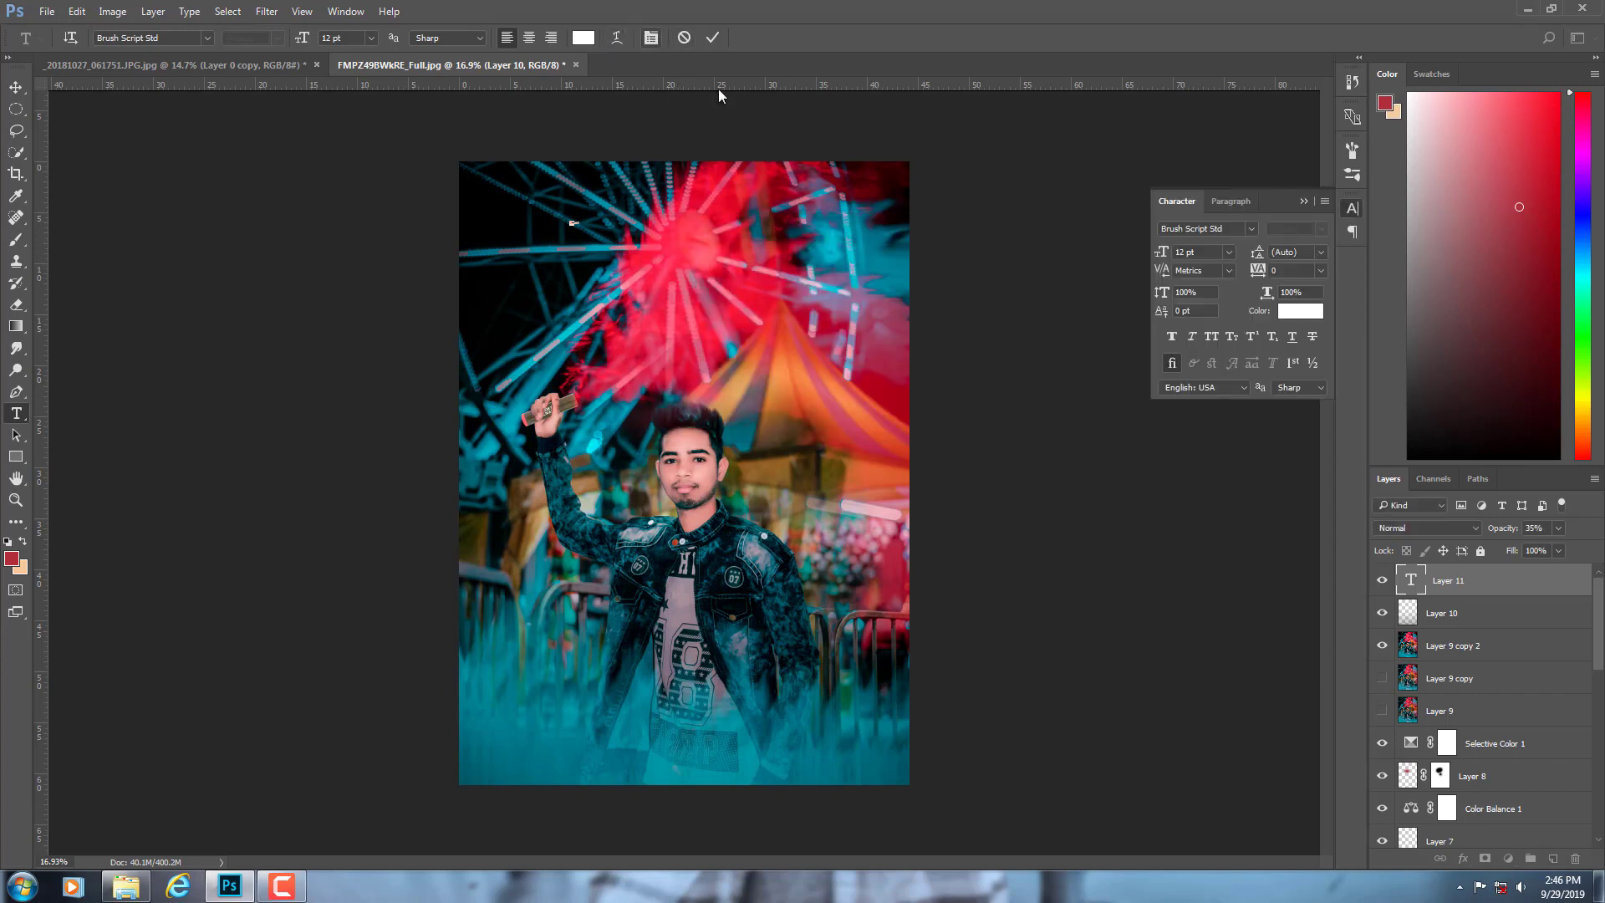
pyautogui.moveTo(1286, 203); pyautogui.dragTo(1185, 192)
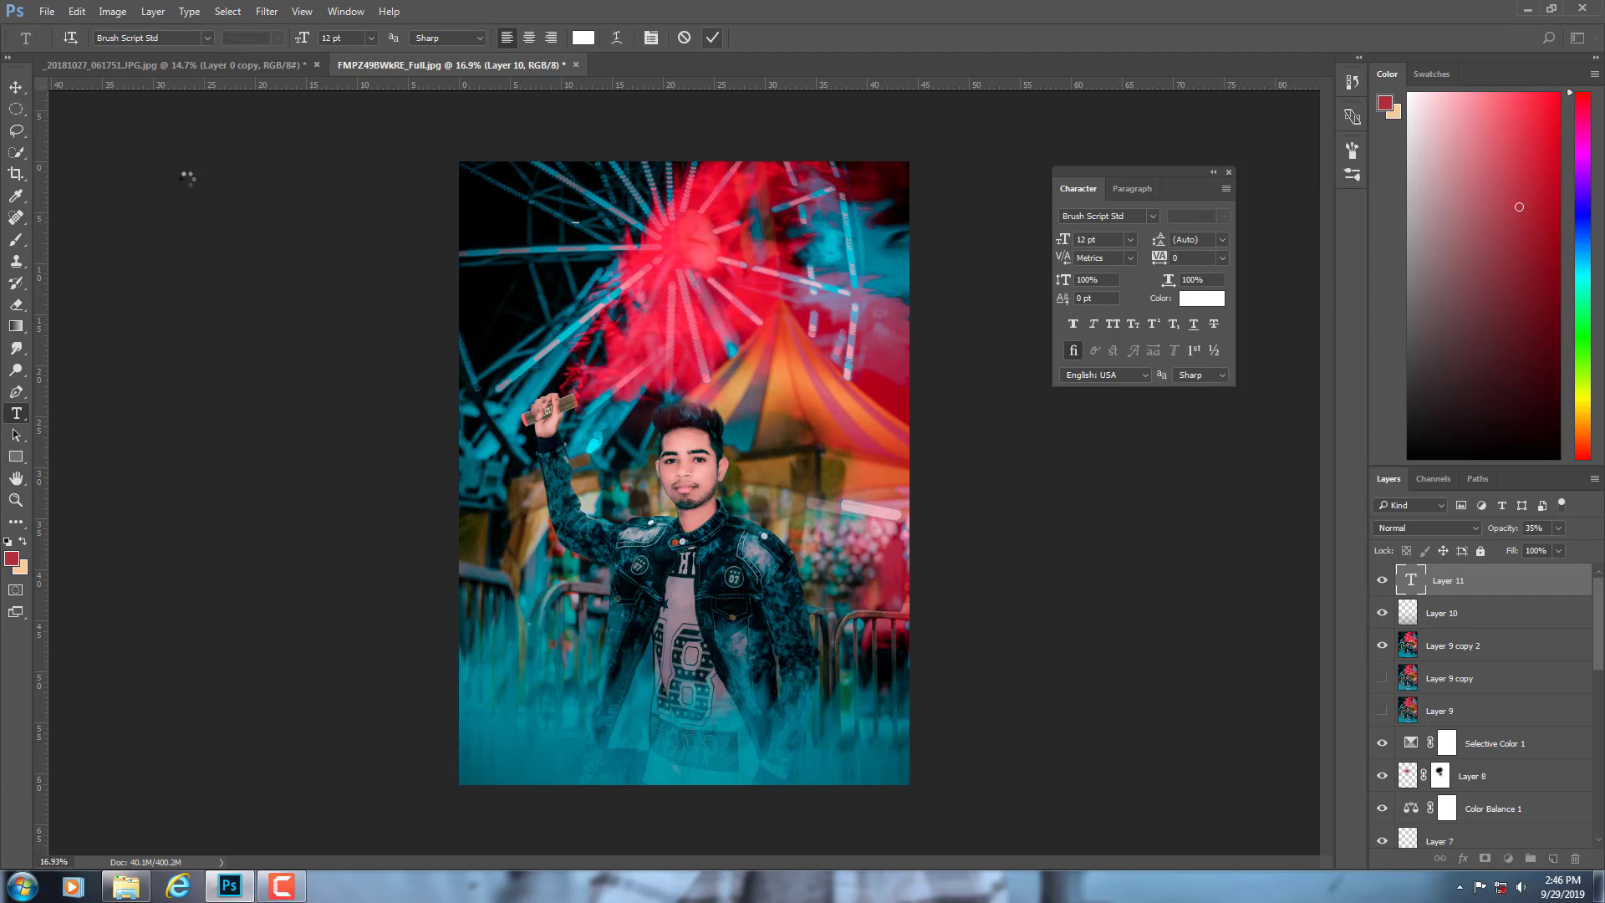
pyautogui.click(712, 37)
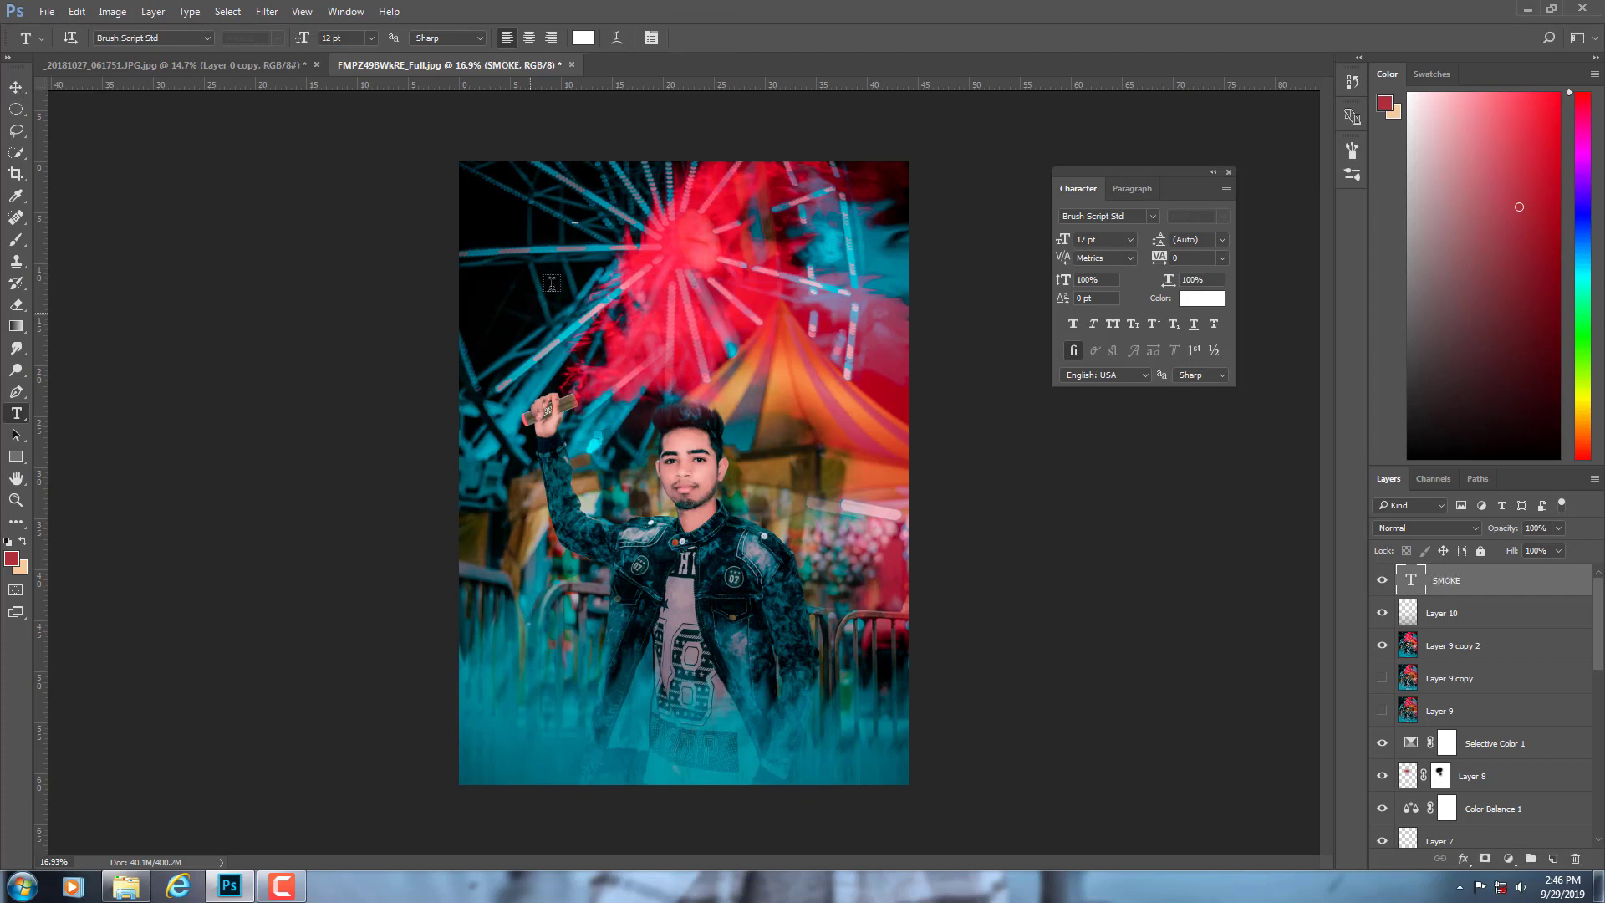
# - Scale SMOKE up across the top of the photo and begin a second text layer
pyautogui.click(15, 86)
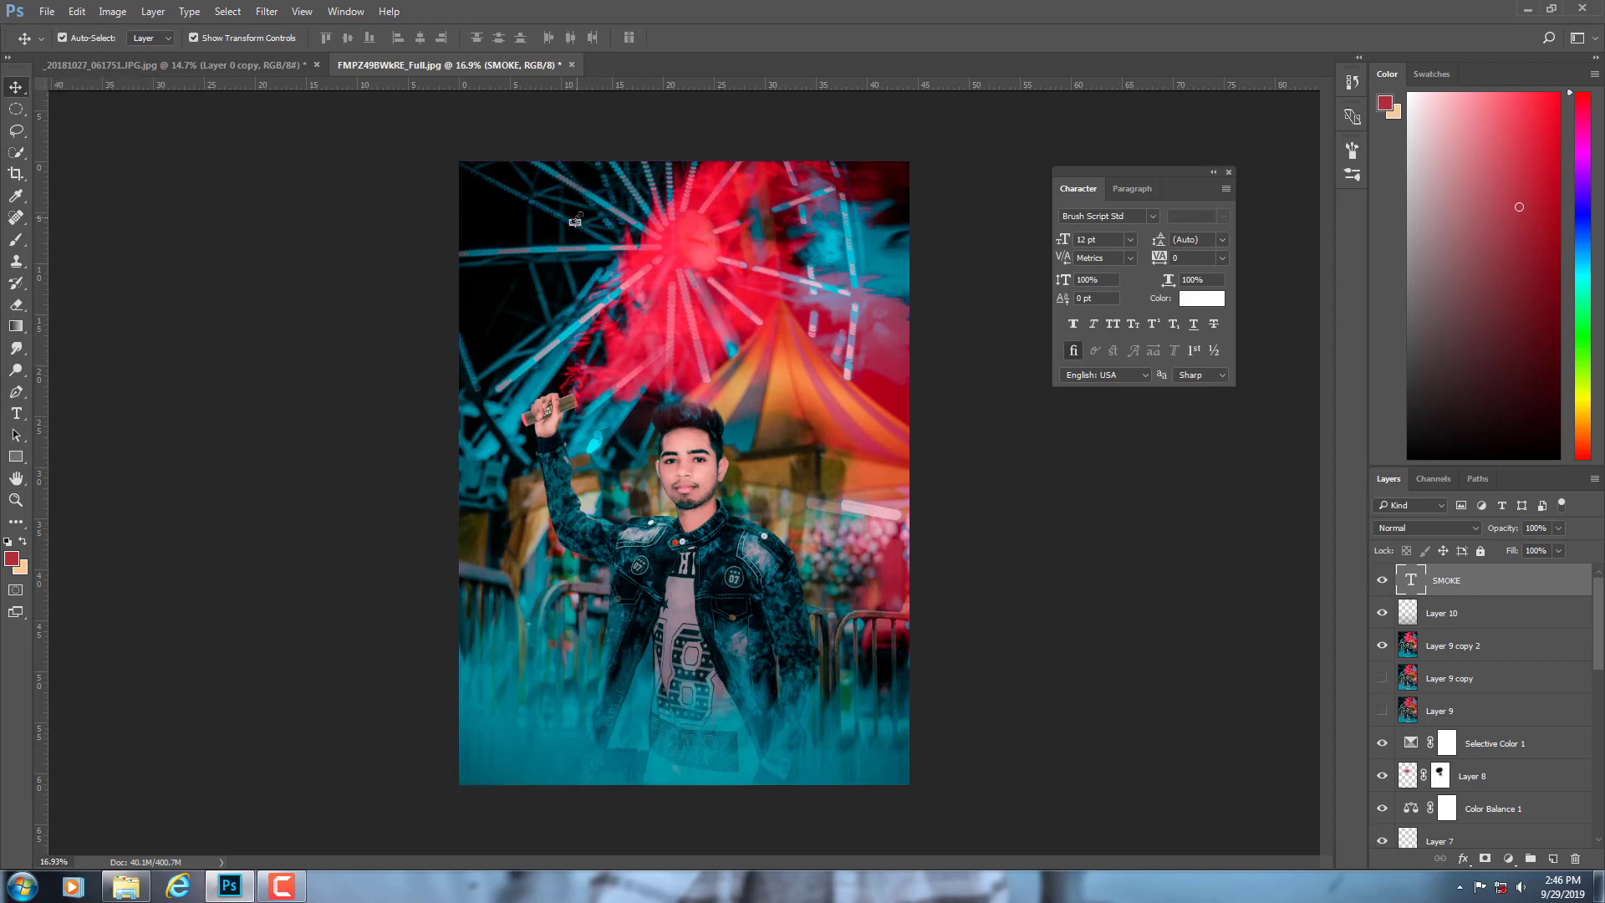
pyautogui.hotkey('ctrl', 't')
pyautogui.moveTo(687, 255); pyautogui.dragTo(769, 217)
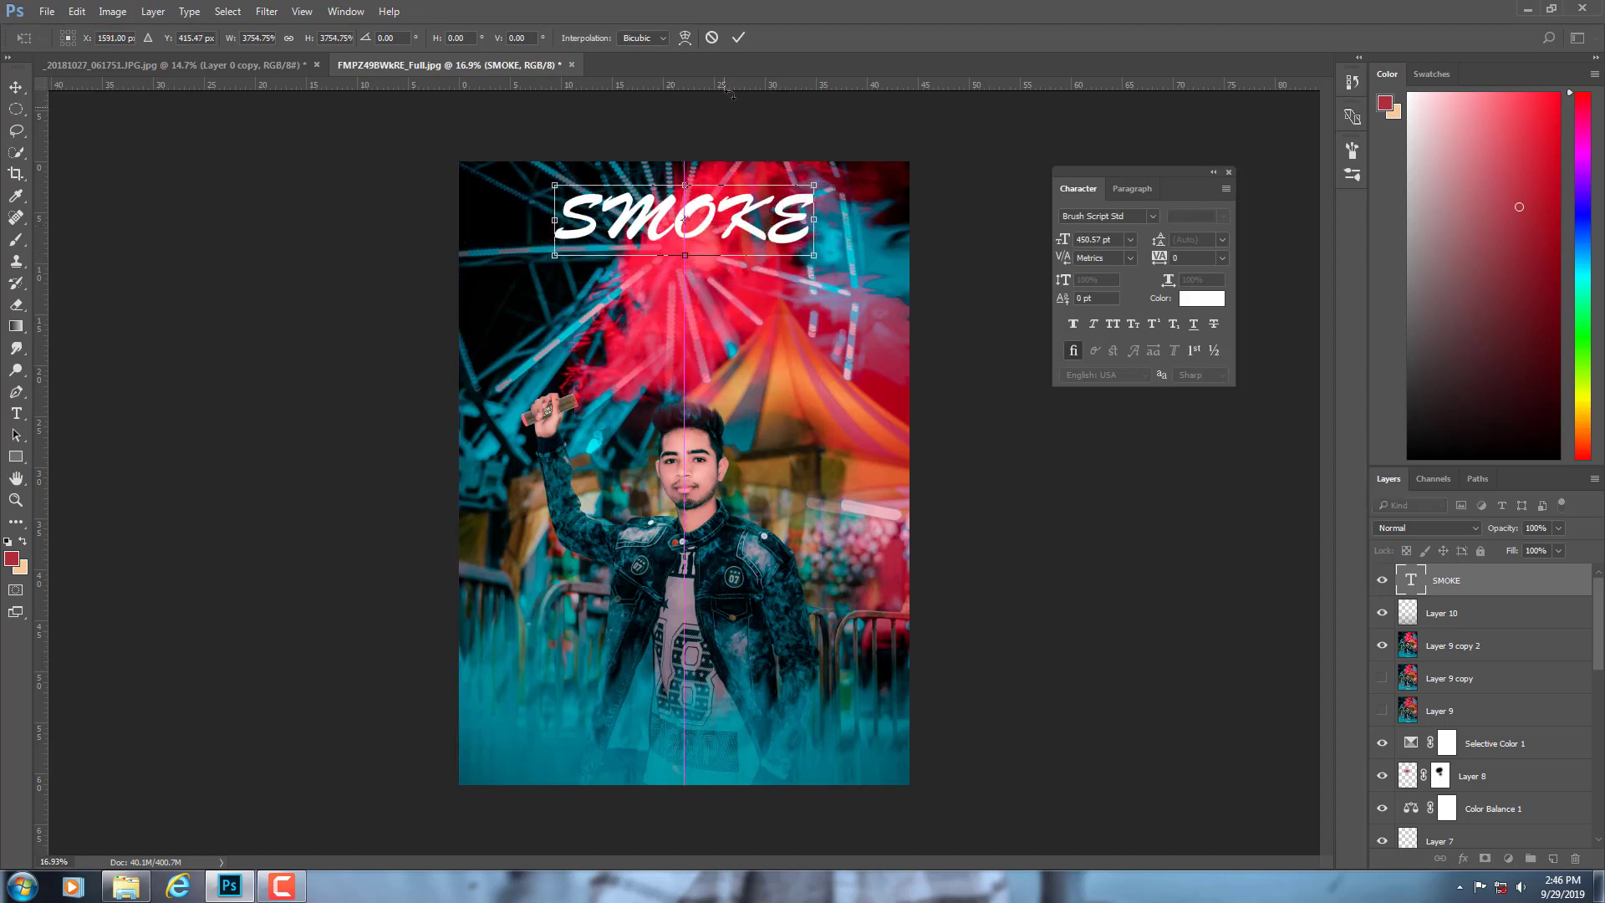
pyautogui.click(738, 37)
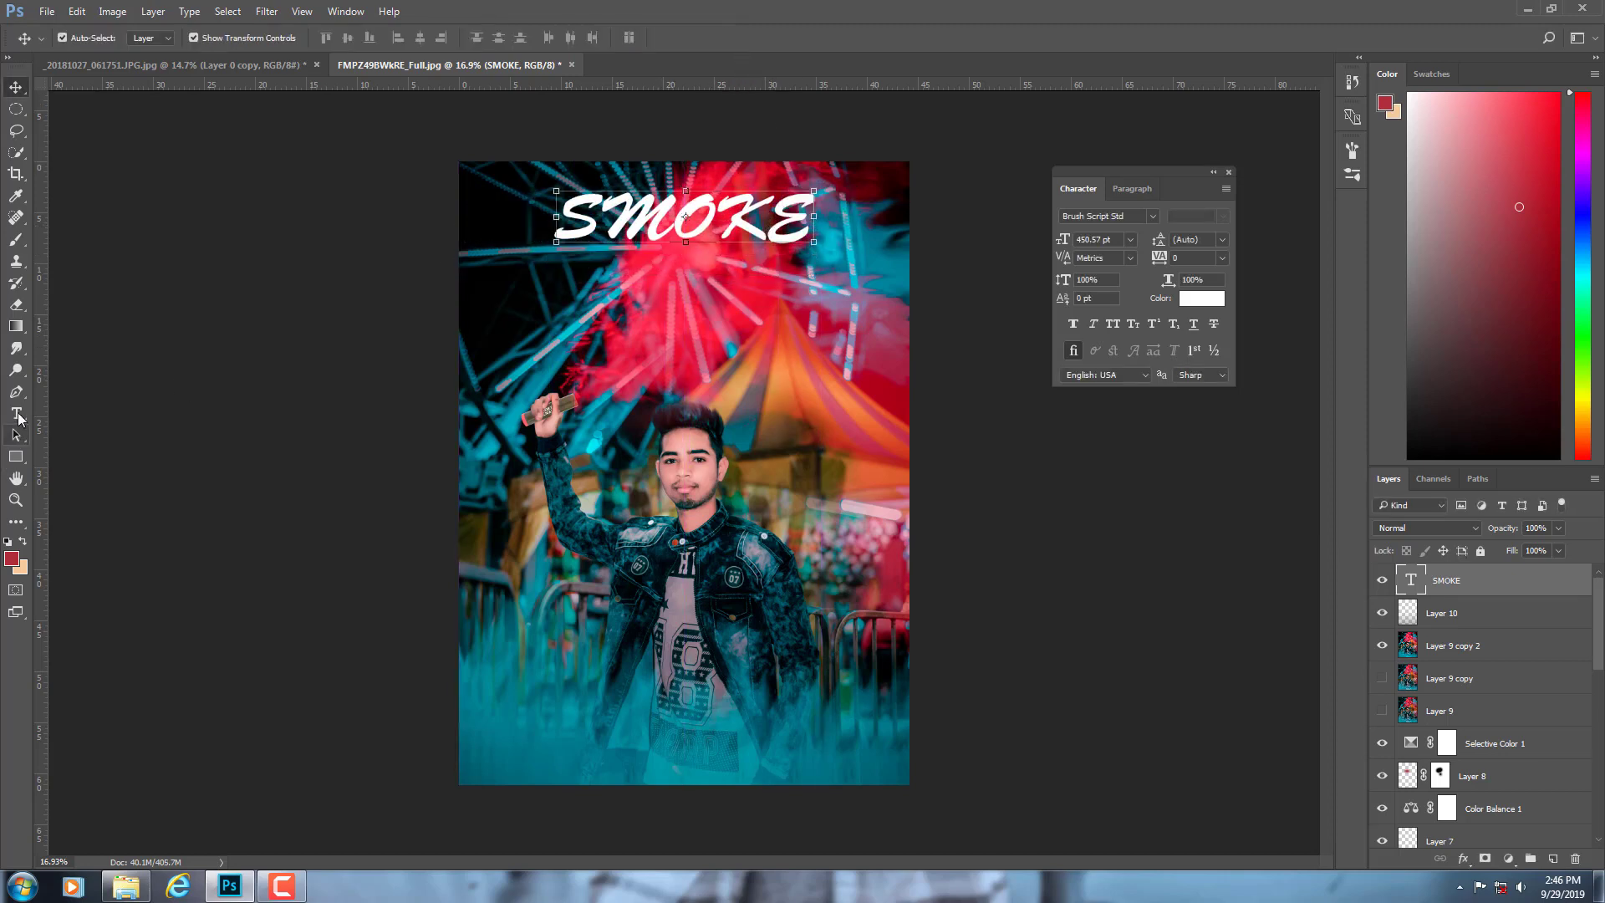
pyautogui.click(15, 413)
pyautogui.click(783, 256)
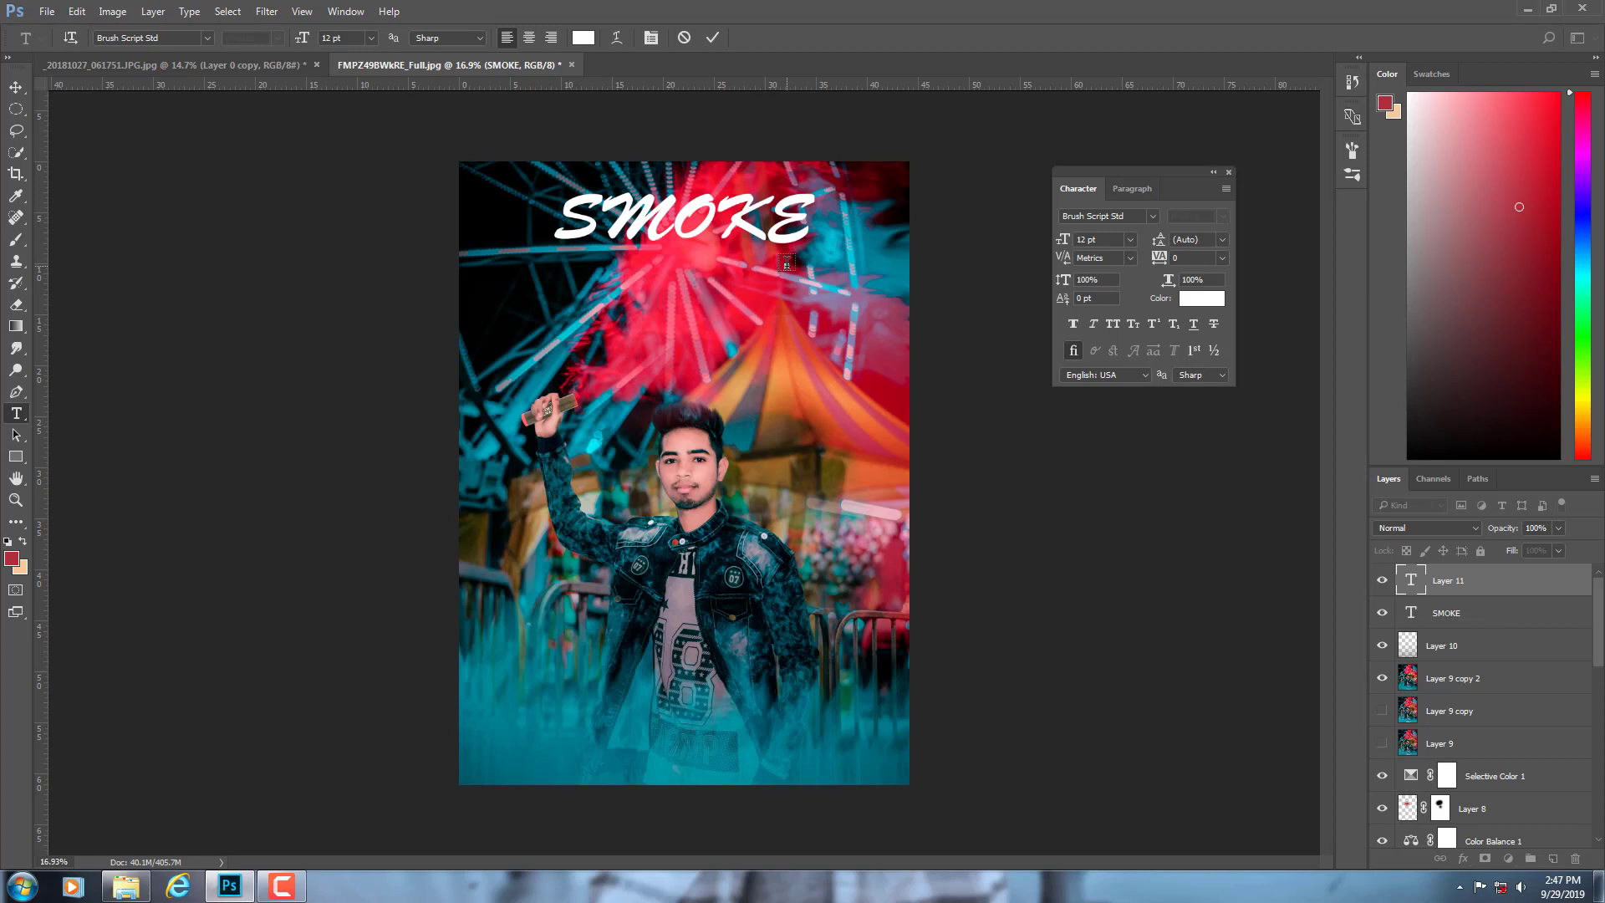
# - Commit the BOMB text, then enlarge it and place it below SMOKE
pyautogui.click(711, 38)
pyautogui.click(16, 87)
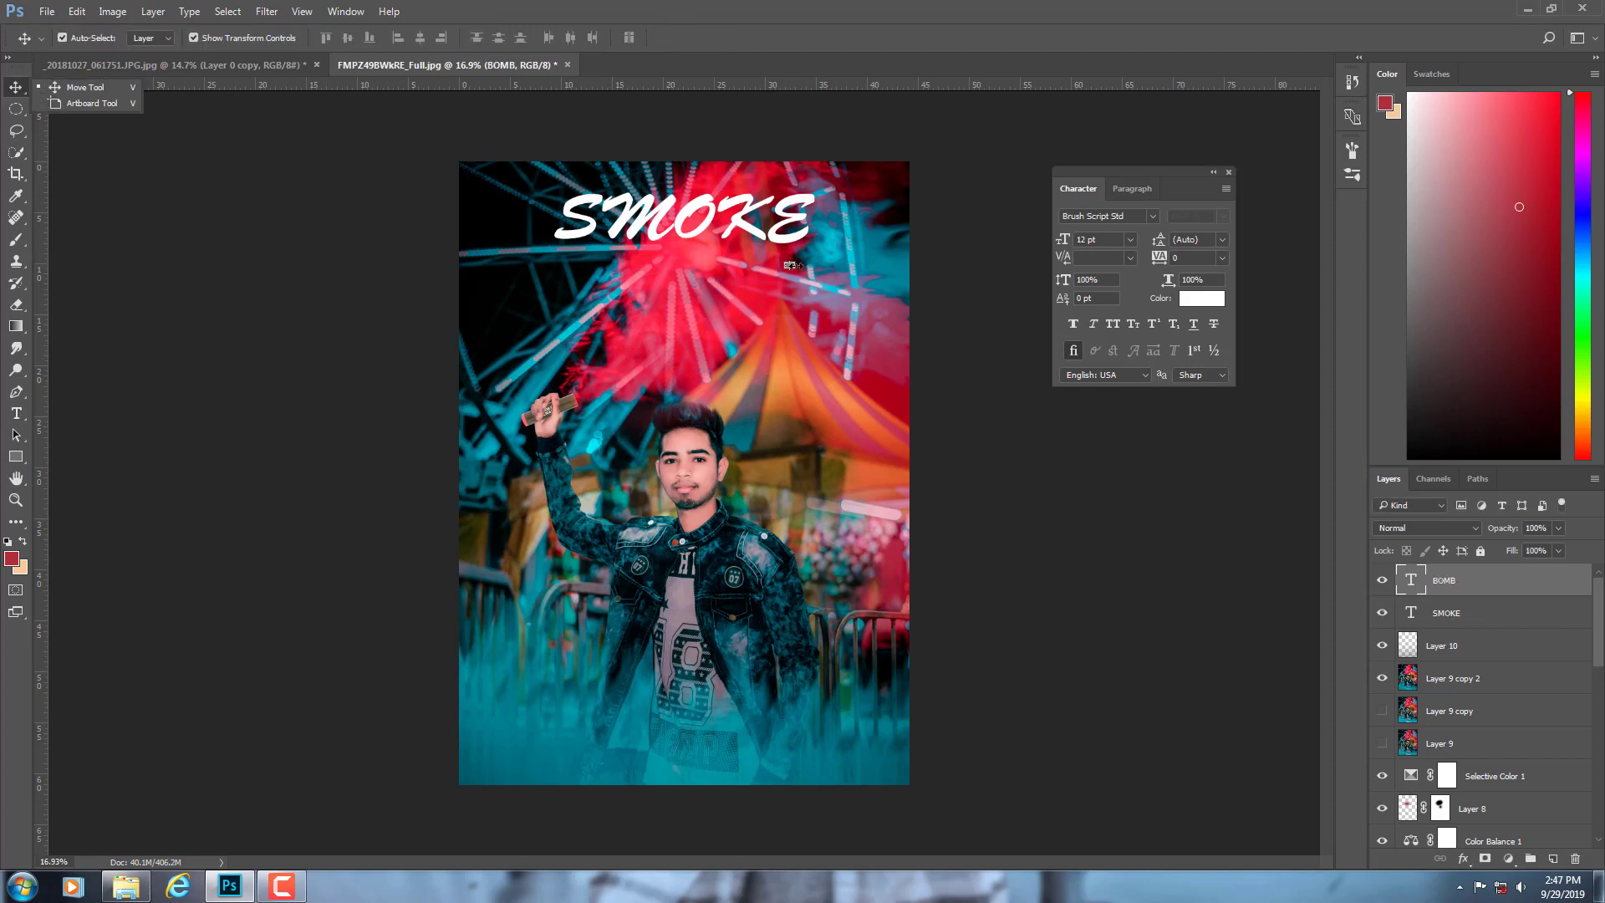
pyautogui.hotkey('ctrl', 't')
pyautogui.moveTo(809, 272); pyautogui.dragTo(832, 257)
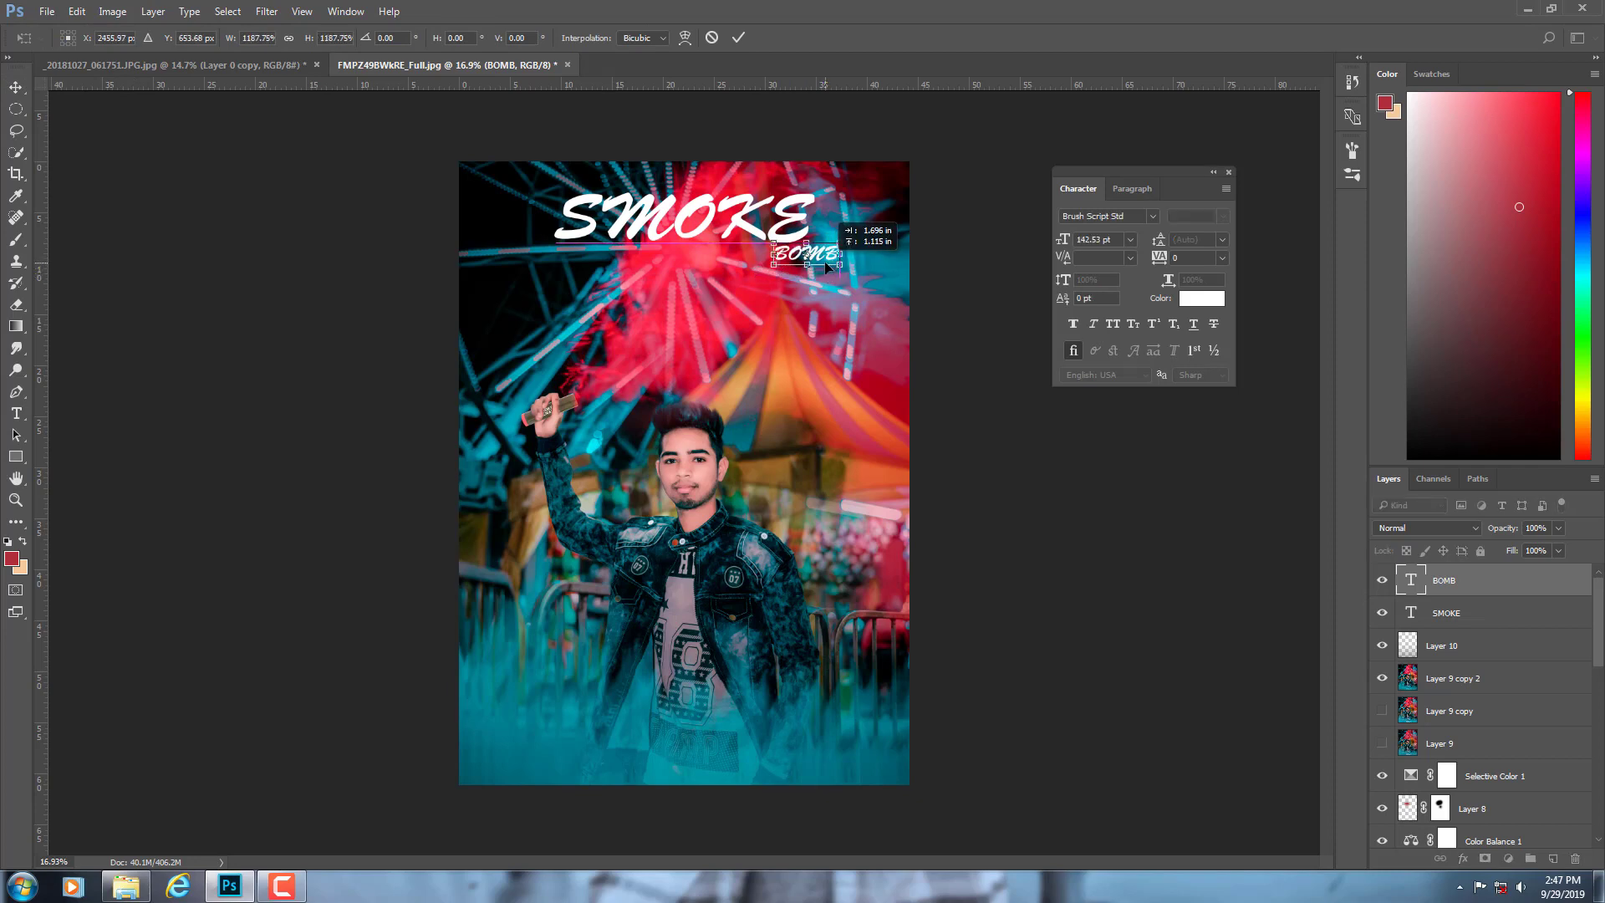
pyautogui.click(738, 38)
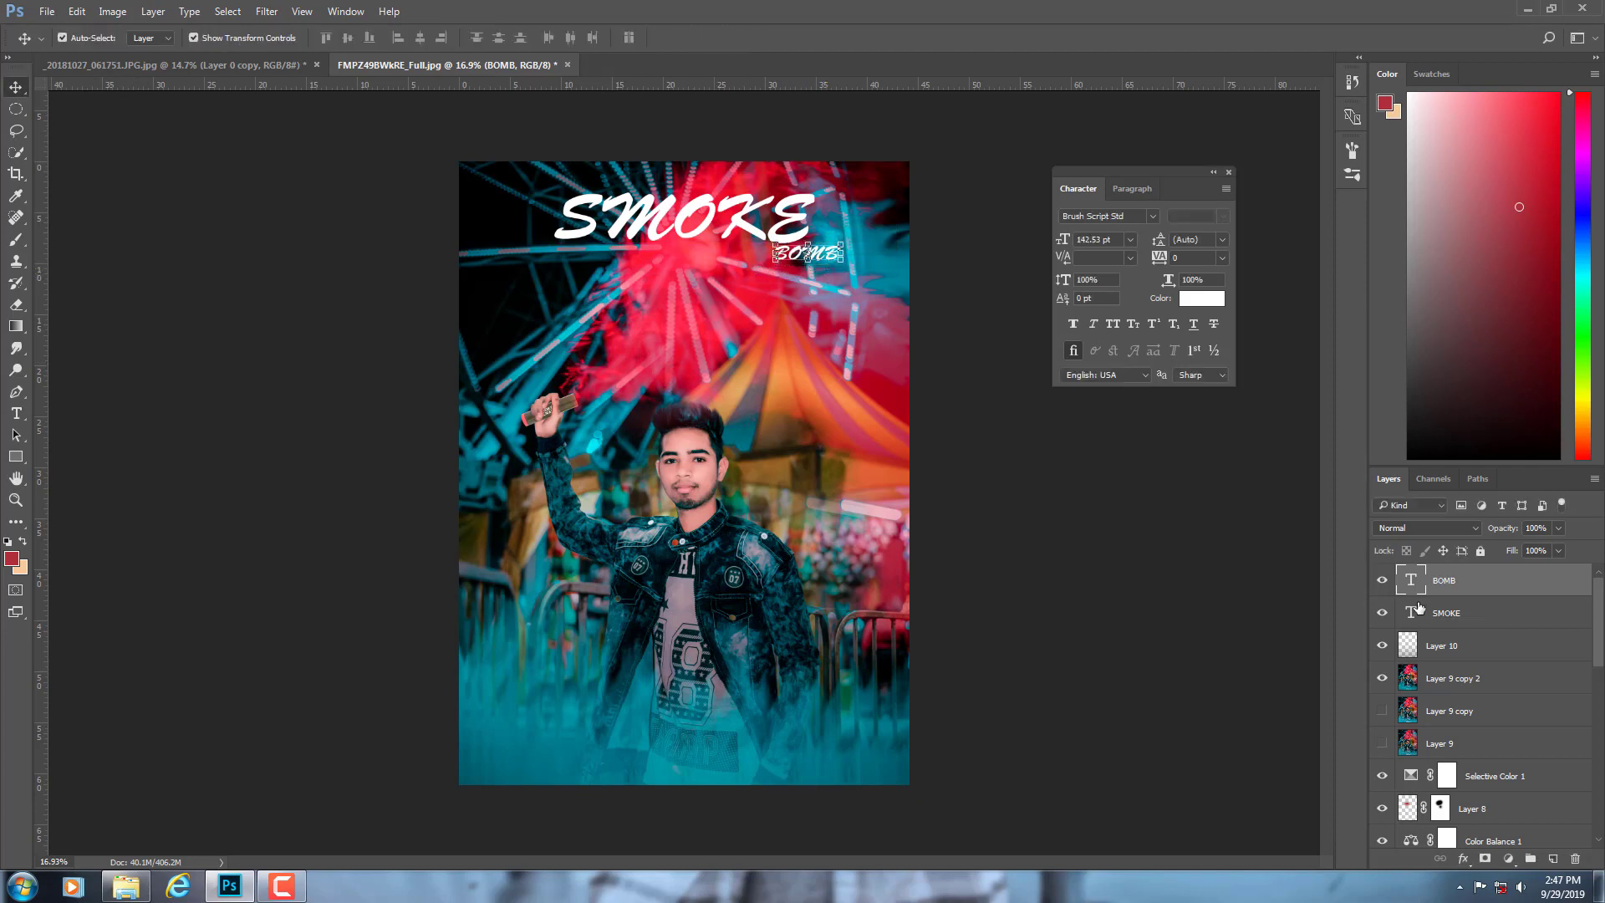
# - Select the SMOKE layer and reposition the Character panel, leaving the text white
pyautogui.click(1458, 618)
pyautogui.click(1210, 309)
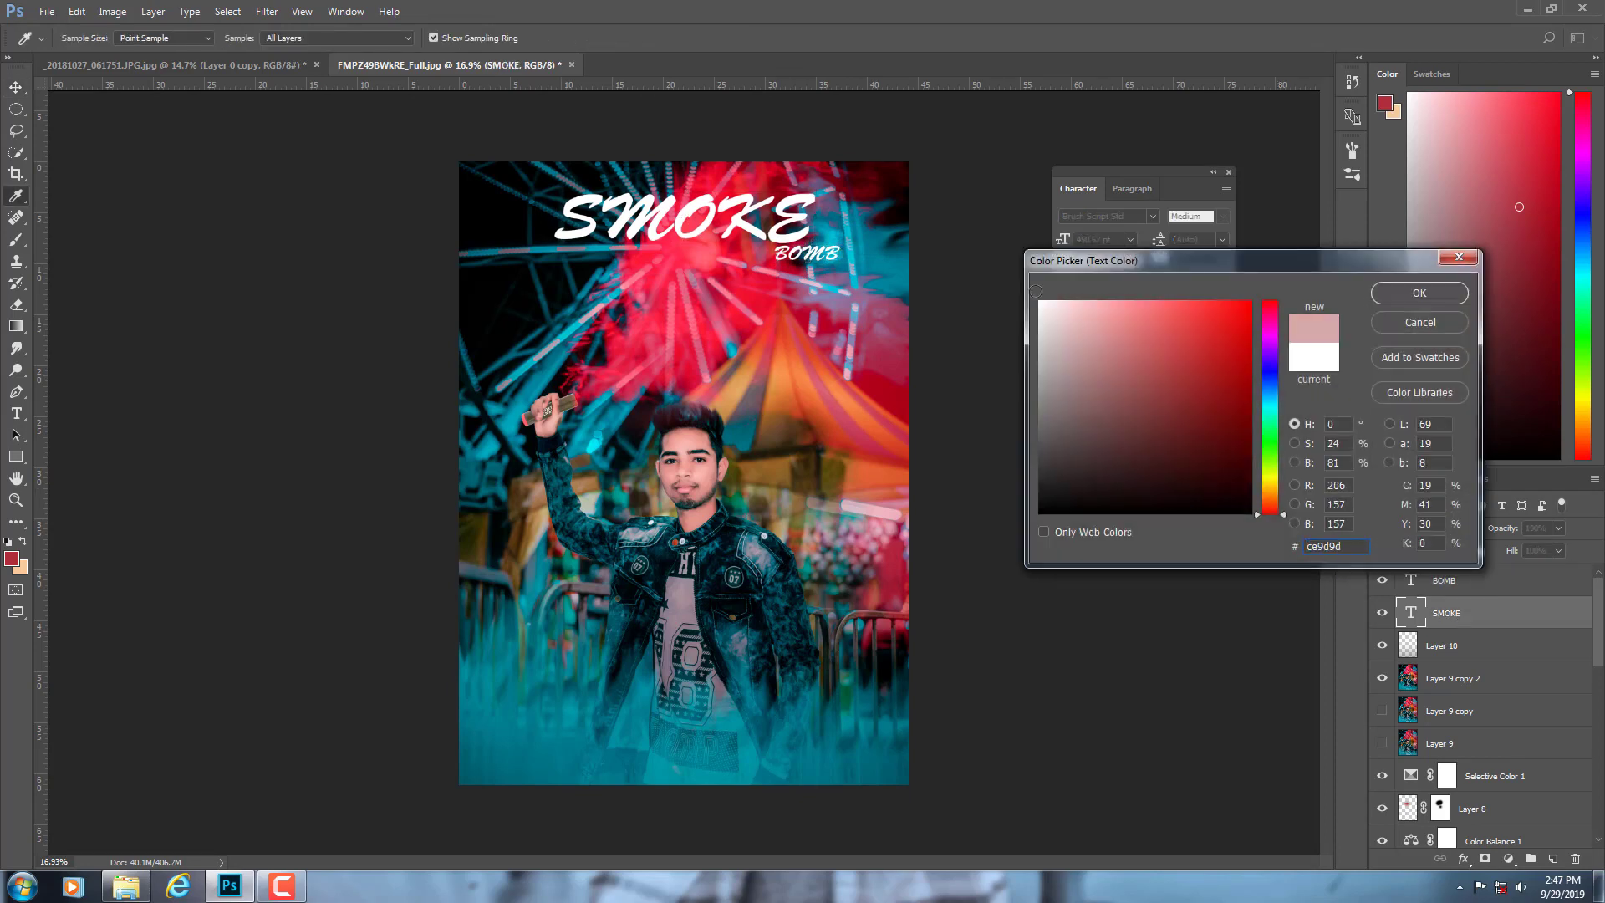
pyautogui.click(1392, 328)
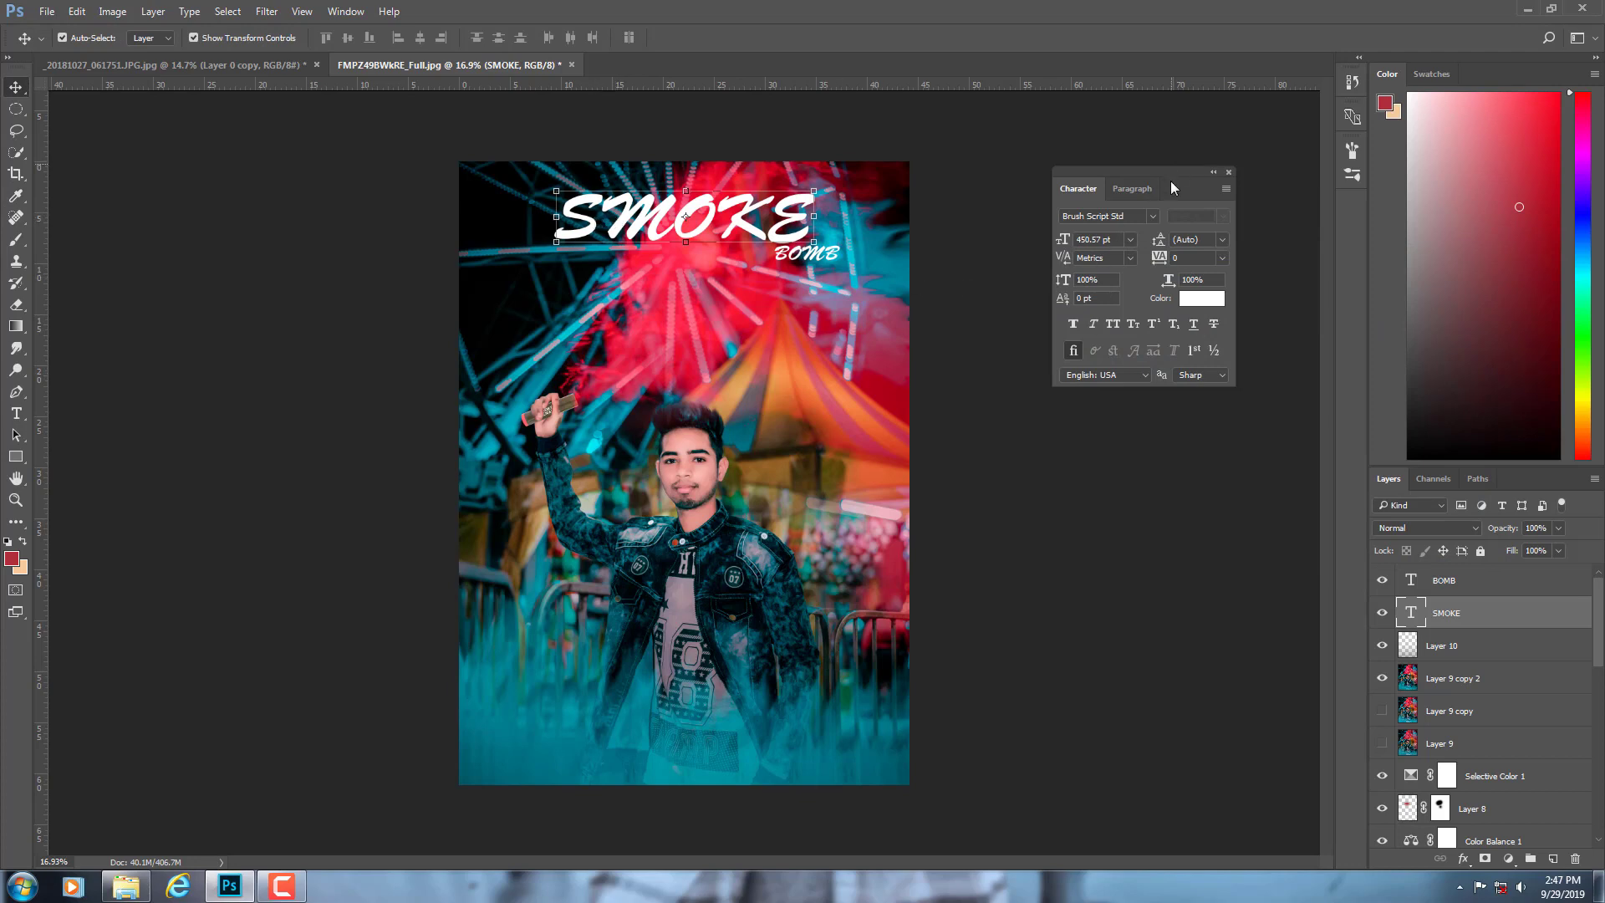
pyautogui.moveTo(1180, 191)
pyautogui.mouseDown()
pyautogui.moveTo(1110, 188)
pyautogui.moveTo(1083, 166)
pyautogui.mouseUp()
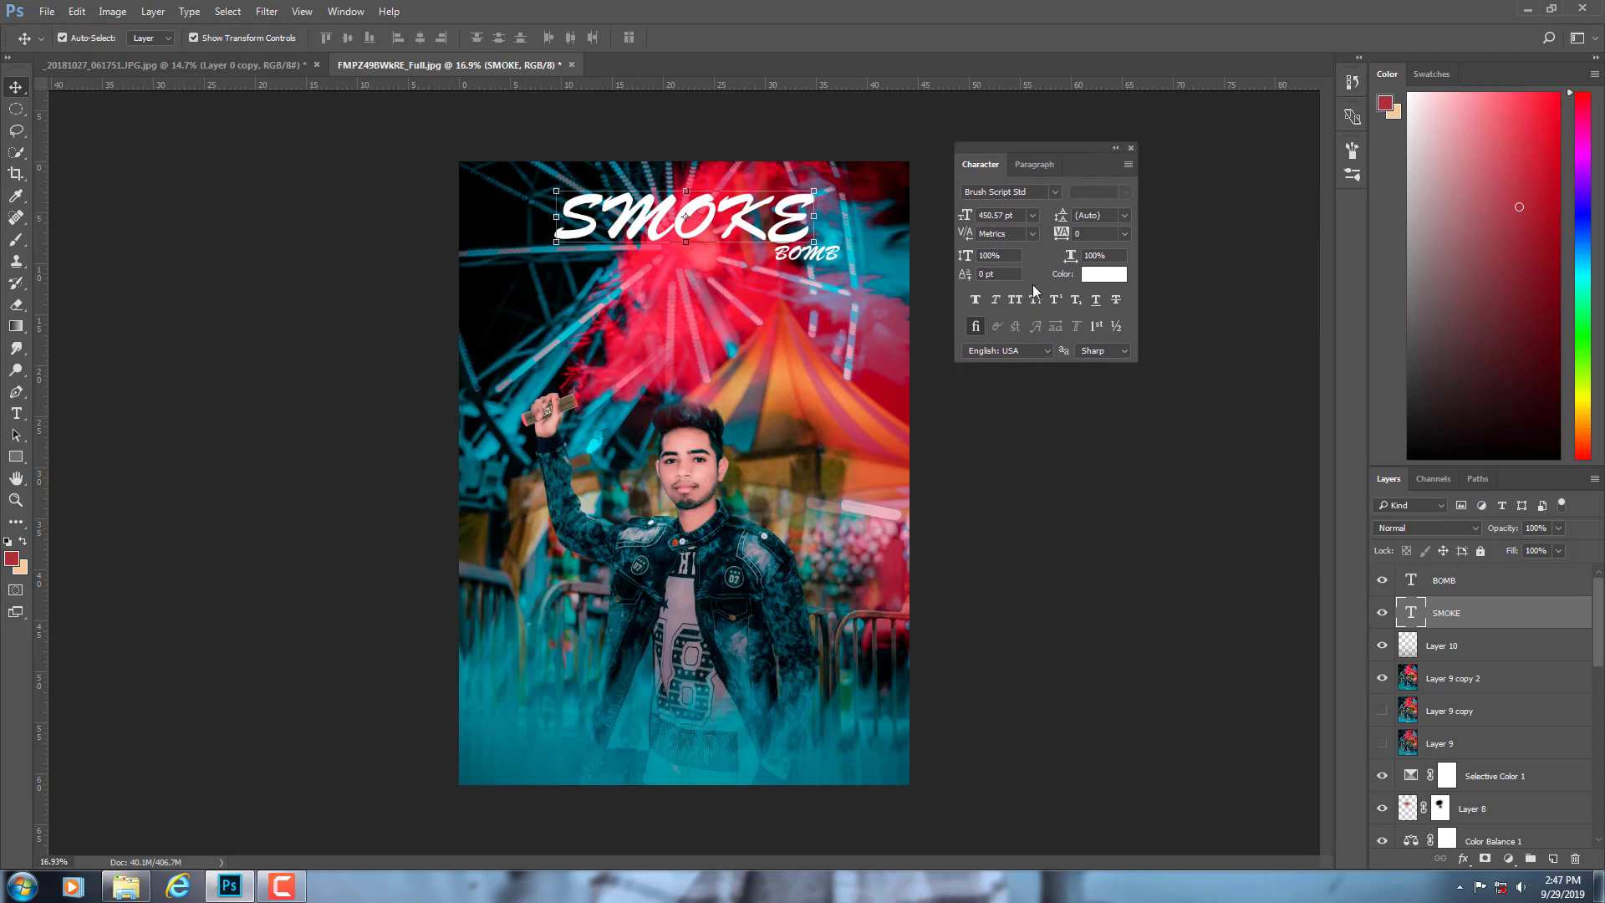
pyautogui.click(1099, 279)
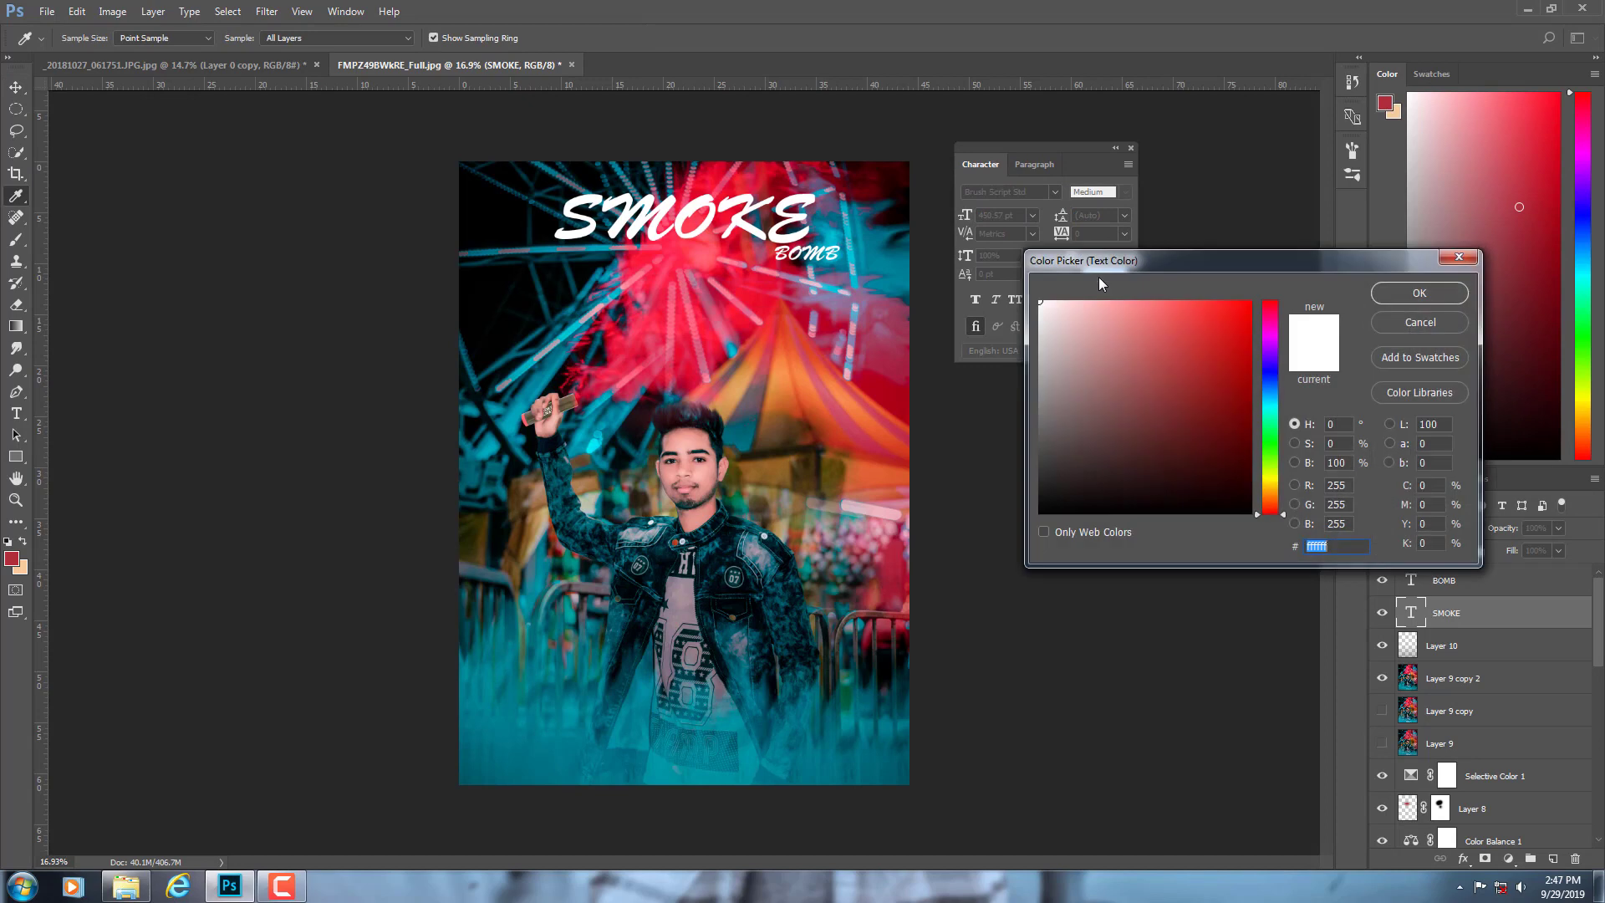
pyautogui.click(1434, 323)
# - Colour the first letter S of SMOKE cyan
pyautogui.rightClick(16, 413)
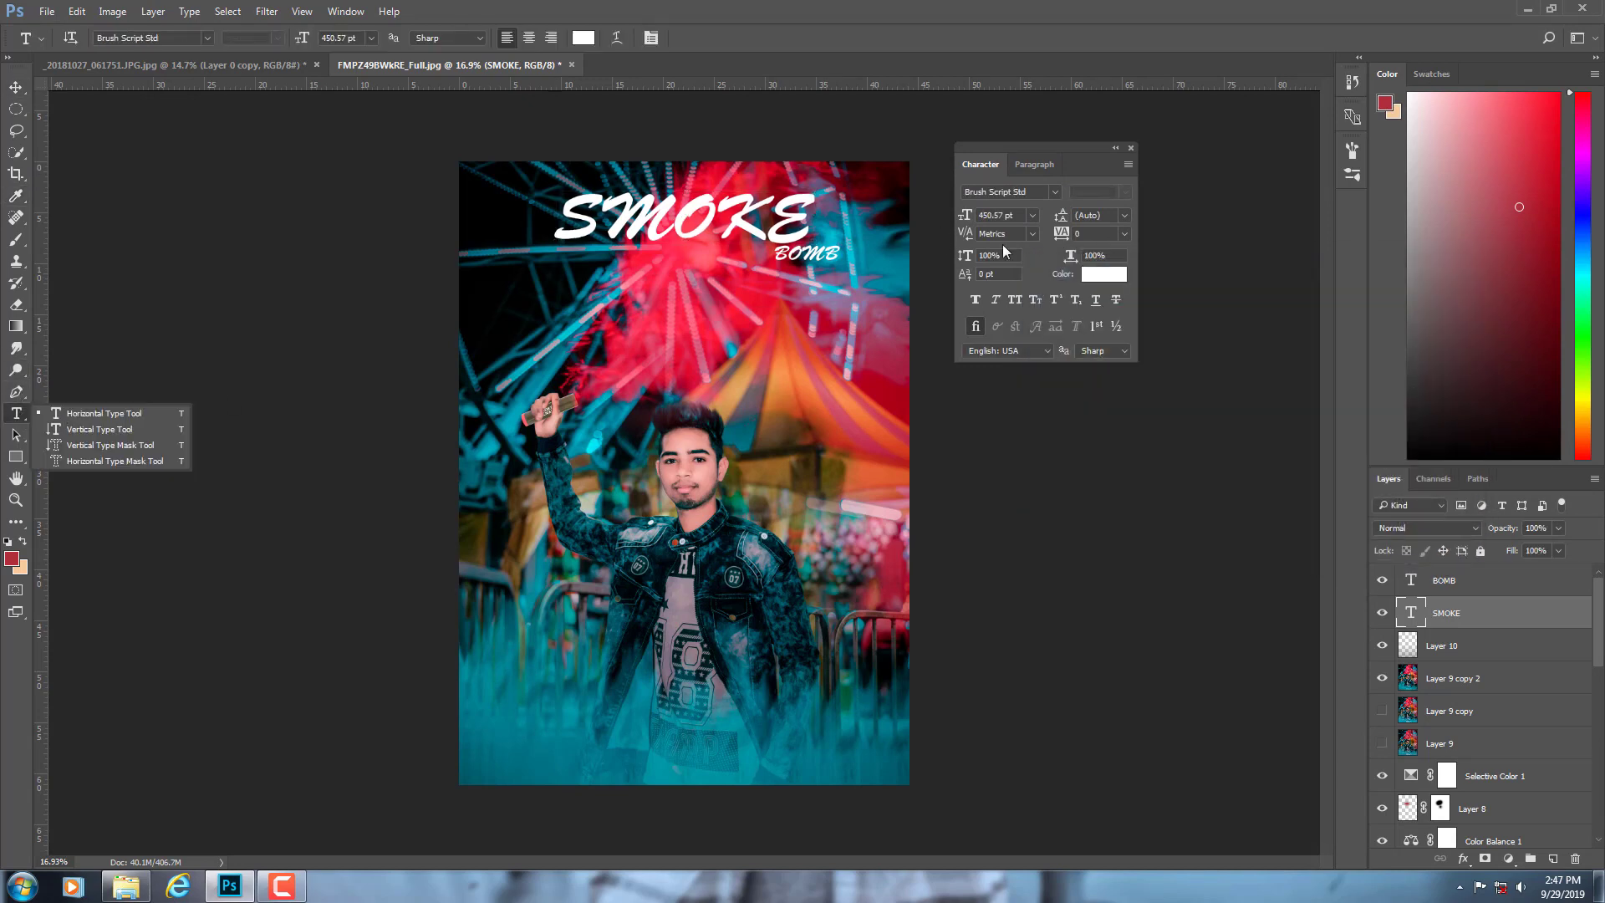
pyautogui.click(608, 219)
pyautogui.hotkey('shift', 'Left')
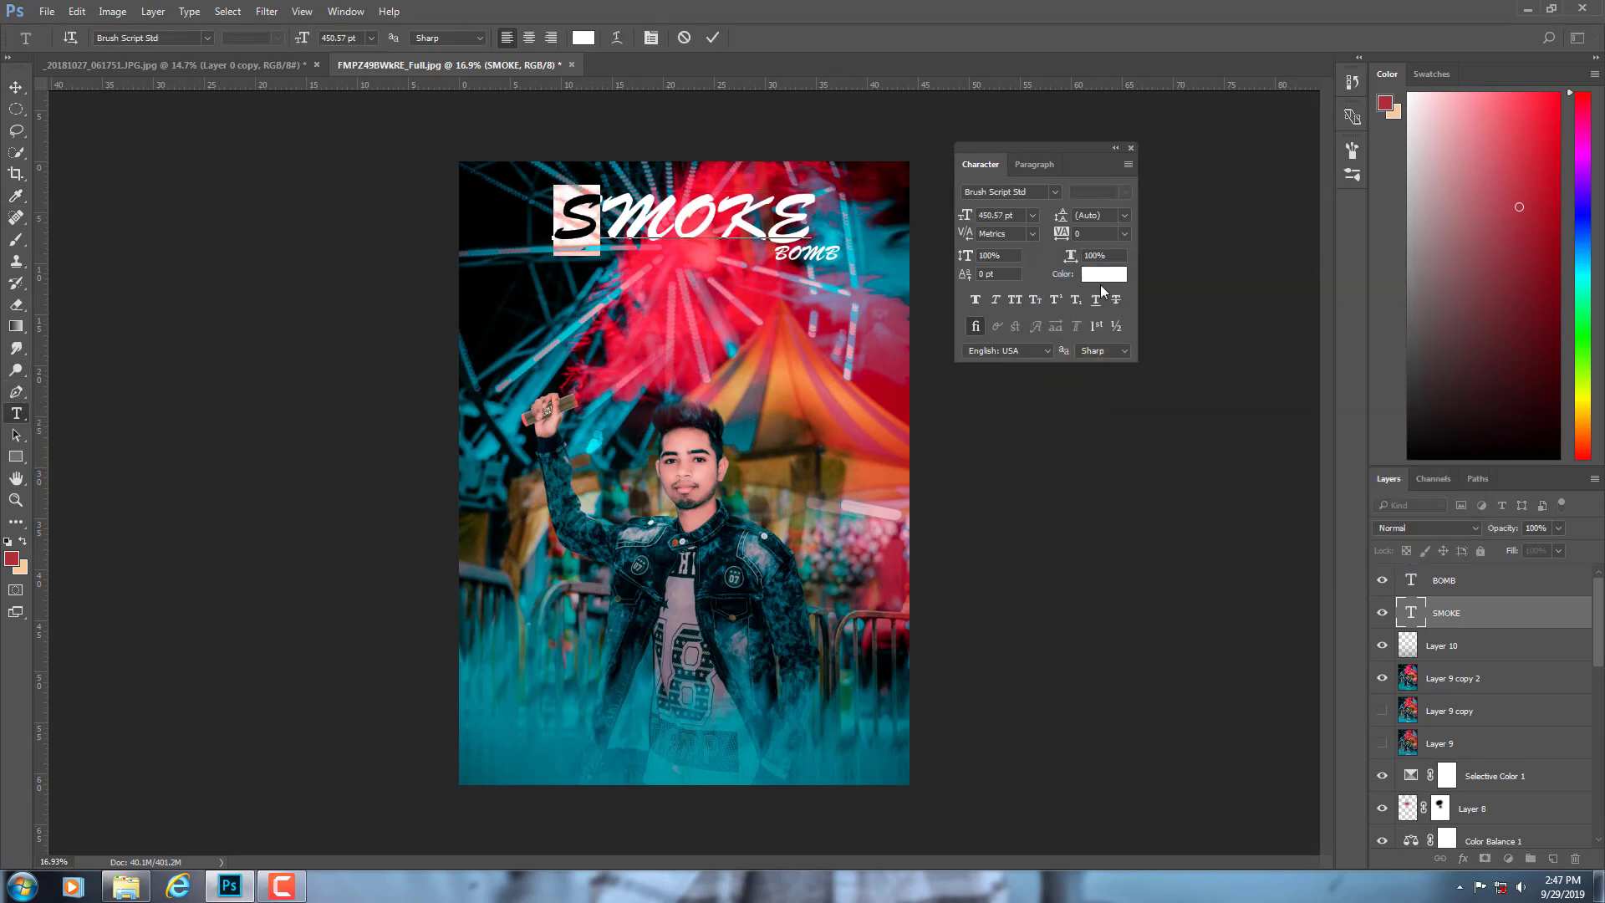
pyautogui.click(1102, 279)
pyautogui.click(1252, 303)
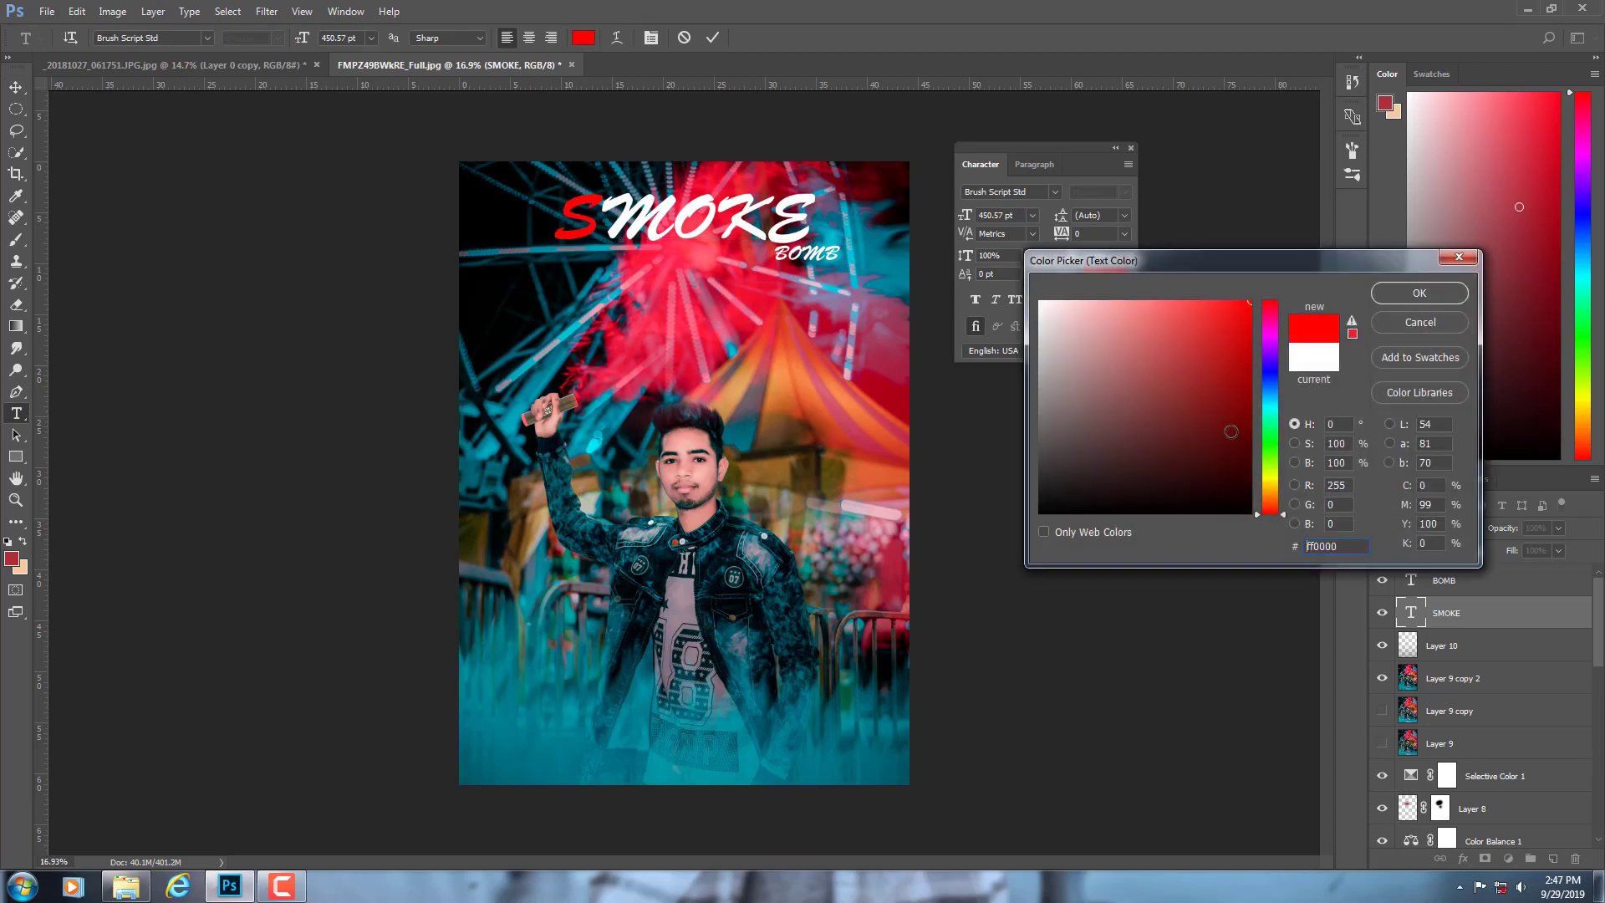
pyautogui.moveTo(1270, 403)
pyautogui.mouseDown()
pyautogui.moveTo(1272, 383)
pyautogui.moveTo(1276, 406)
pyautogui.mouseUp()
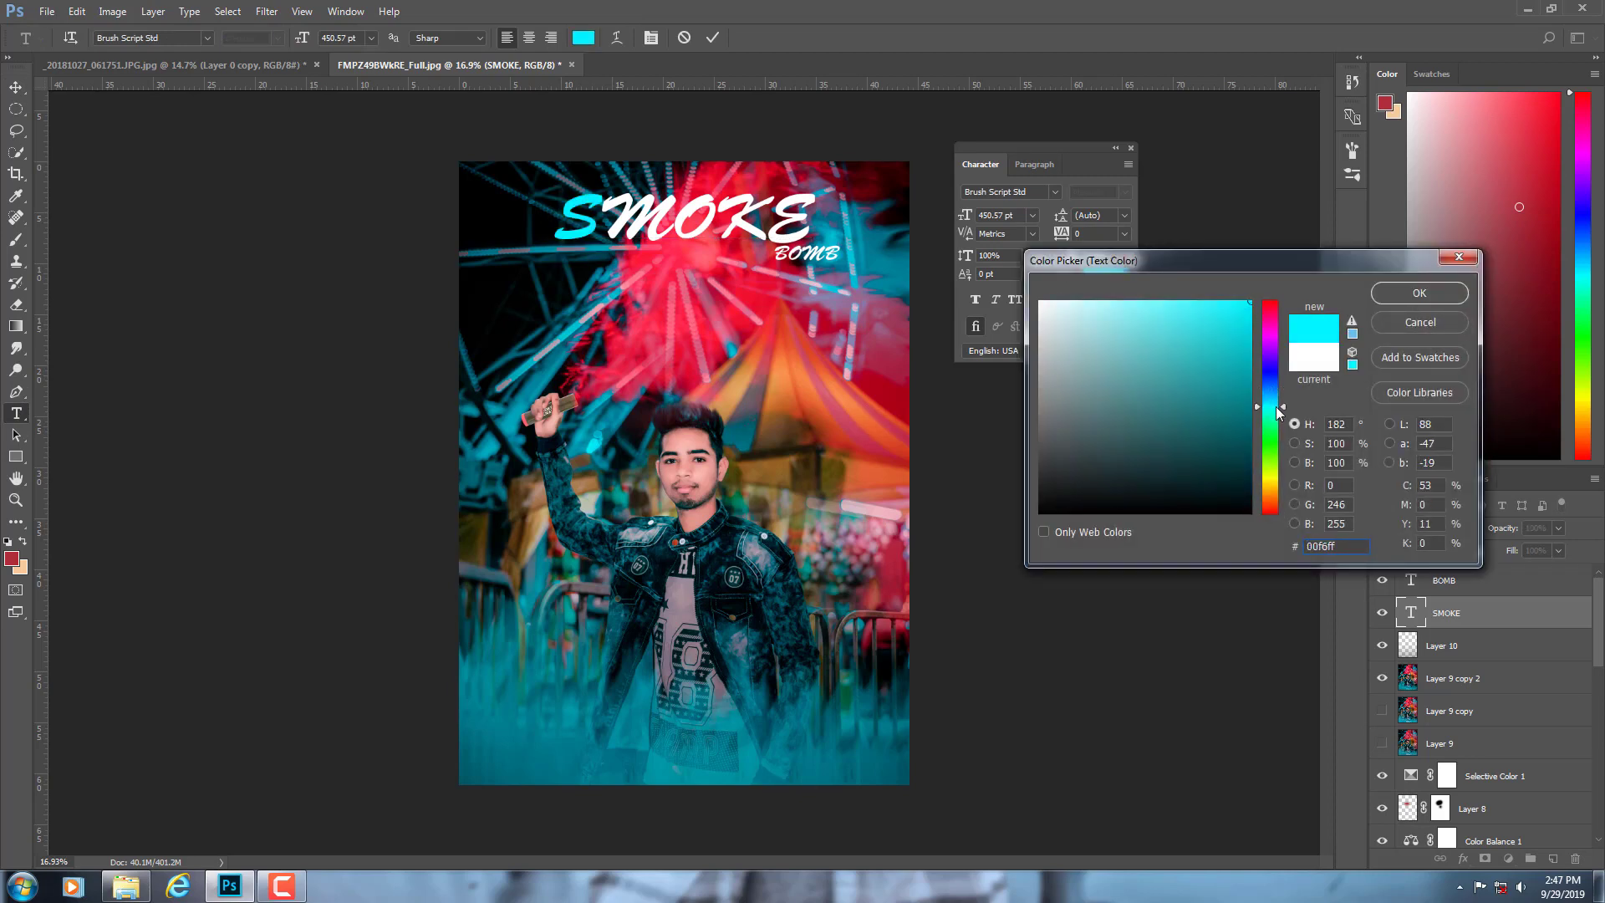
pyautogui.click(1402, 294)
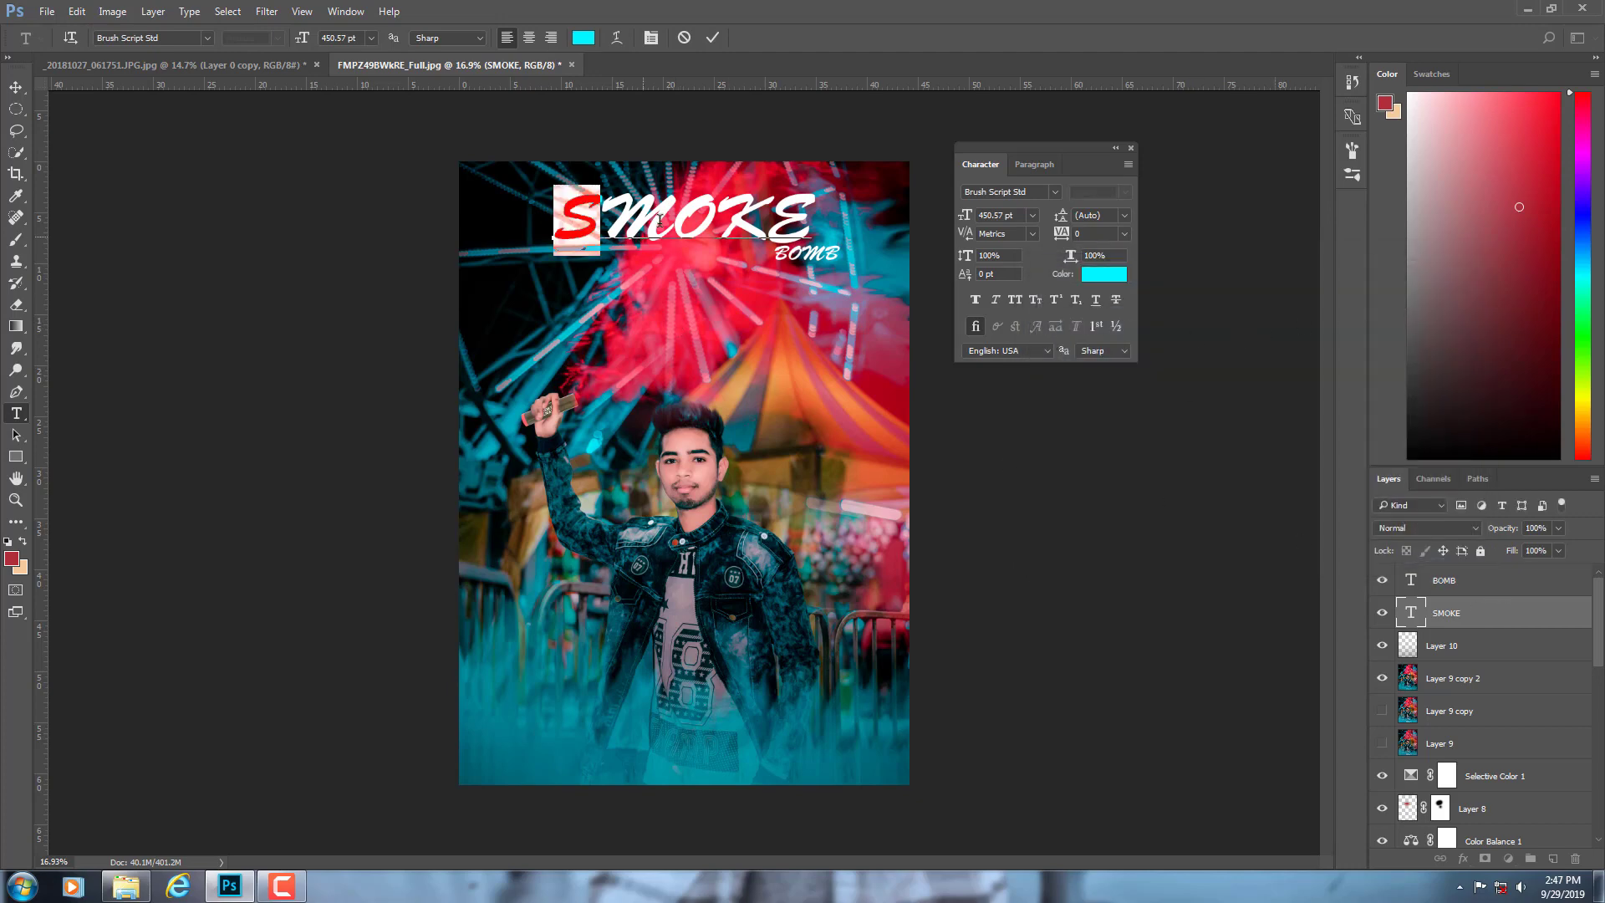
# - Set the remaining letters of SMOKE to white #ffffff
pyautogui.moveTo(553, 222); pyautogui.dragTo(812, 224)
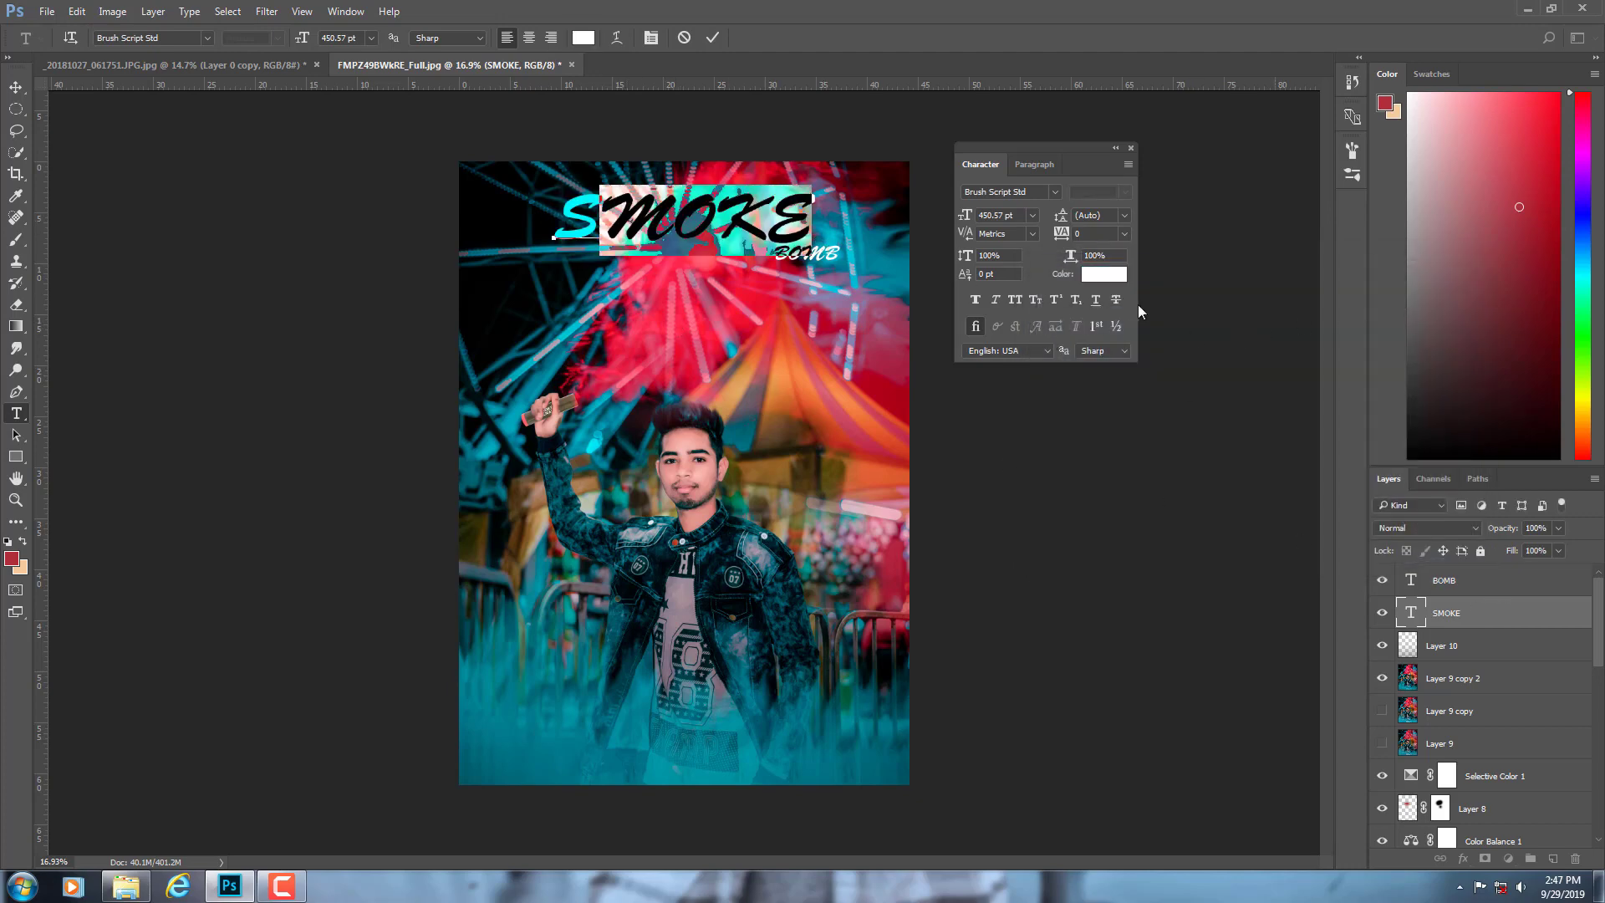
pyautogui.click(1107, 273)
pyautogui.click(1249, 302)
pyautogui.moveTo(1269, 305); pyautogui.dragTo(1265, 475)
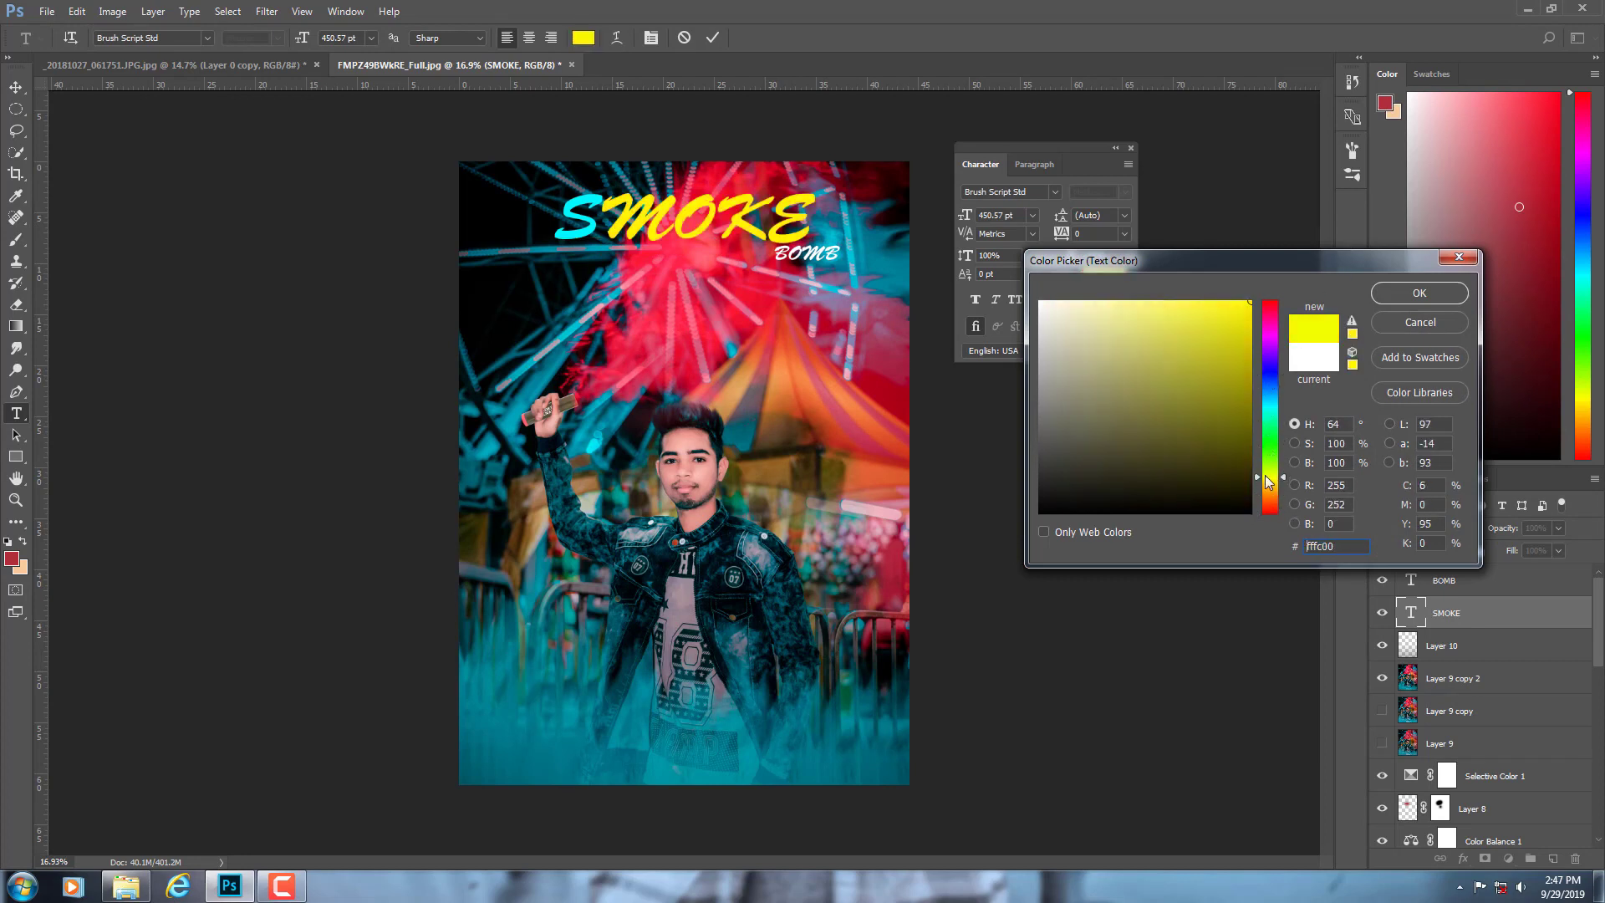
pyautogui.write('ffffff')
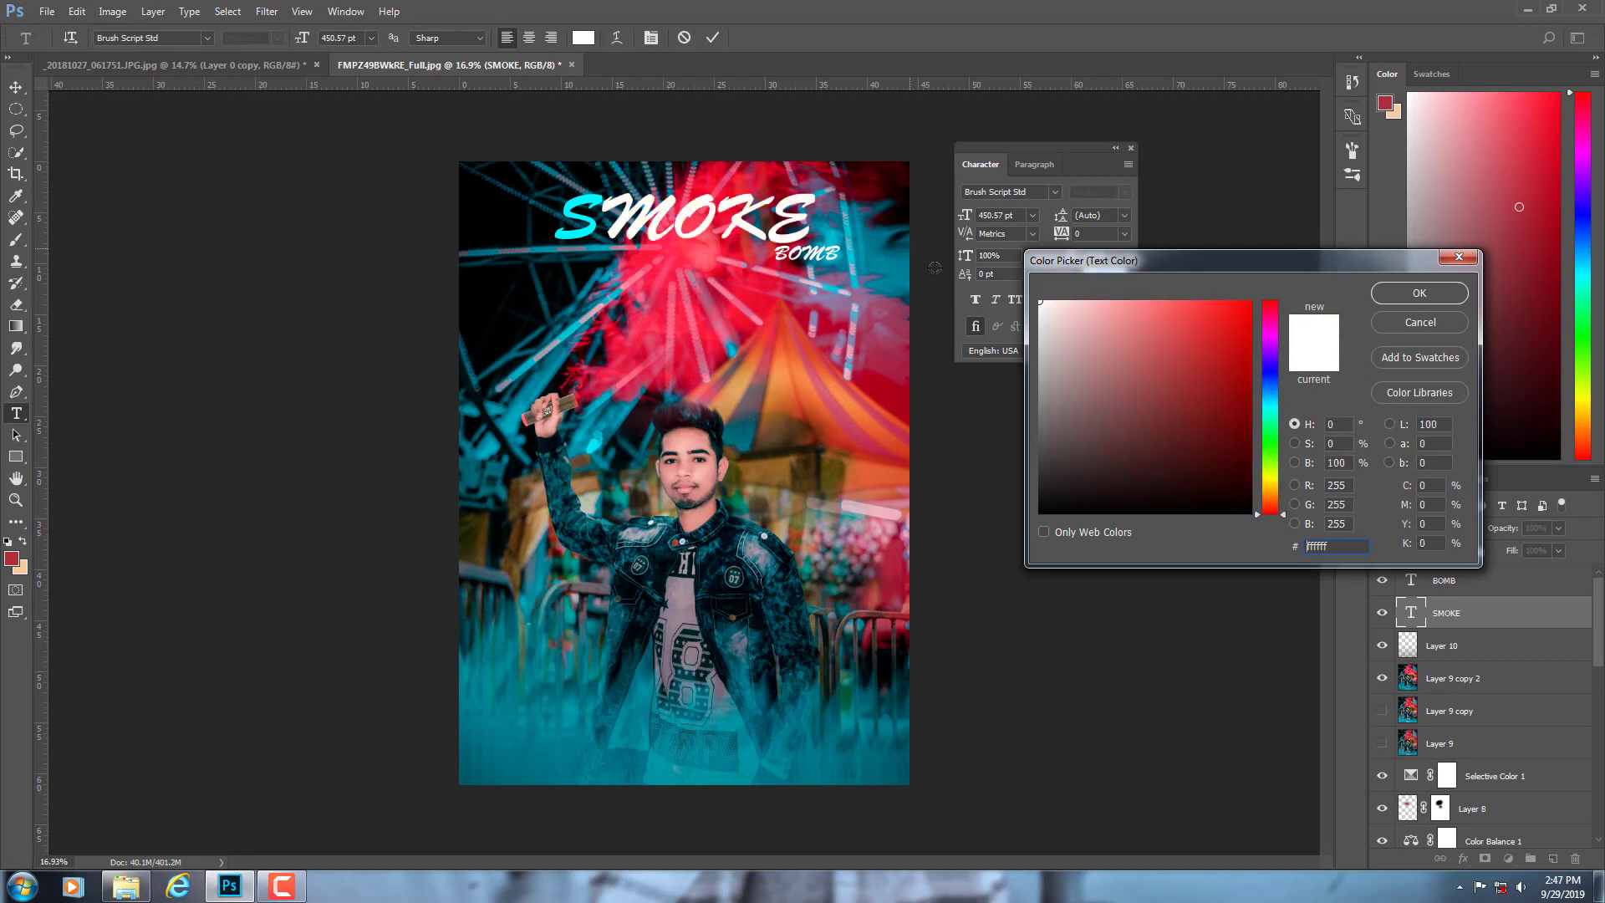
pyautogui.click(1419, 293)
# - Colour the first letter B of BOMB cyan #00fcff
pyautogui.click(794, 253)
pyautogui.moveTo(794, 253); pyautogui.dragTo(771, 255)
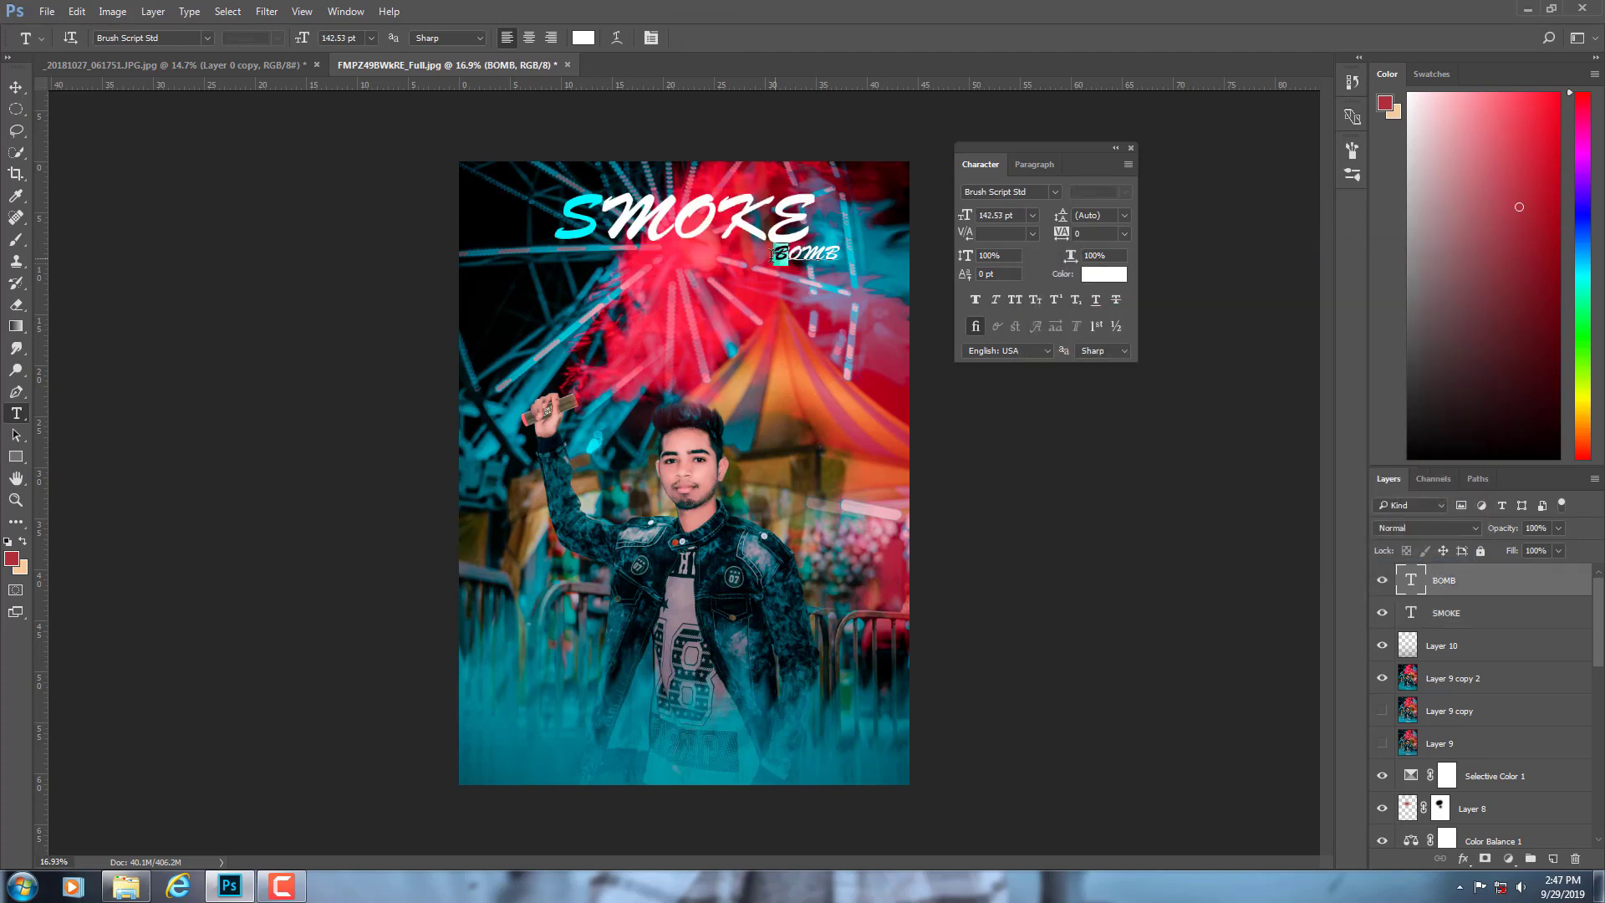
pyautogui.click(1103, 274)
pyautogui.write('000000')
pyautogui.click(1270, 454)
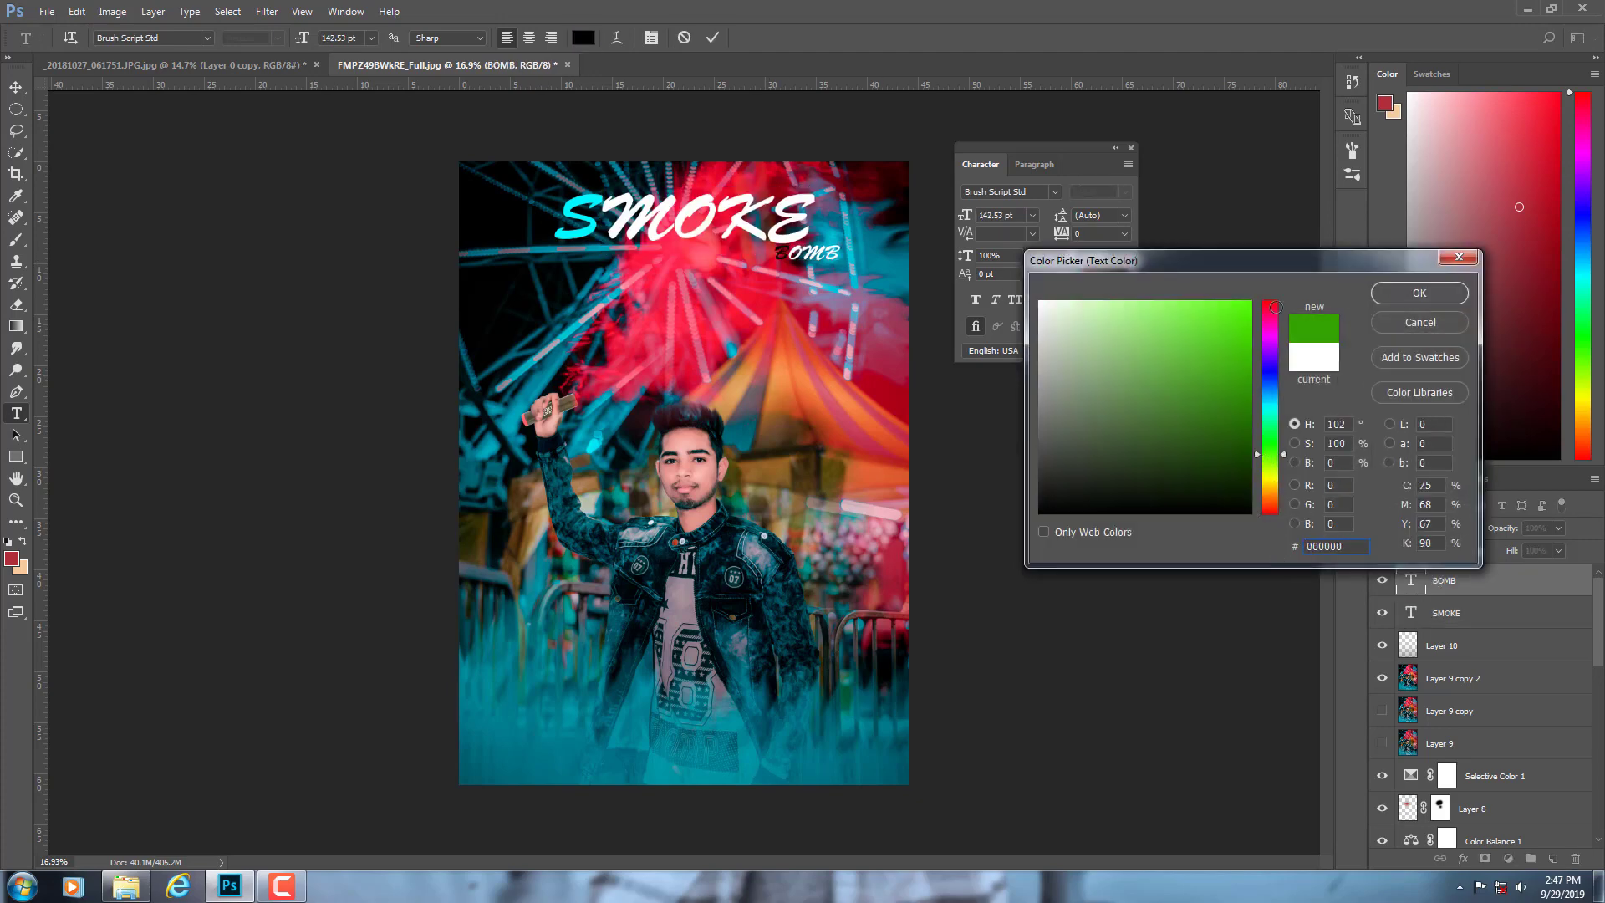
pyautogui.click(1250, 302)
pyautogui.click(1044, 333)
pyautogui.moveTo(1269, 453); pyautogui.dragTo(1268, 283)
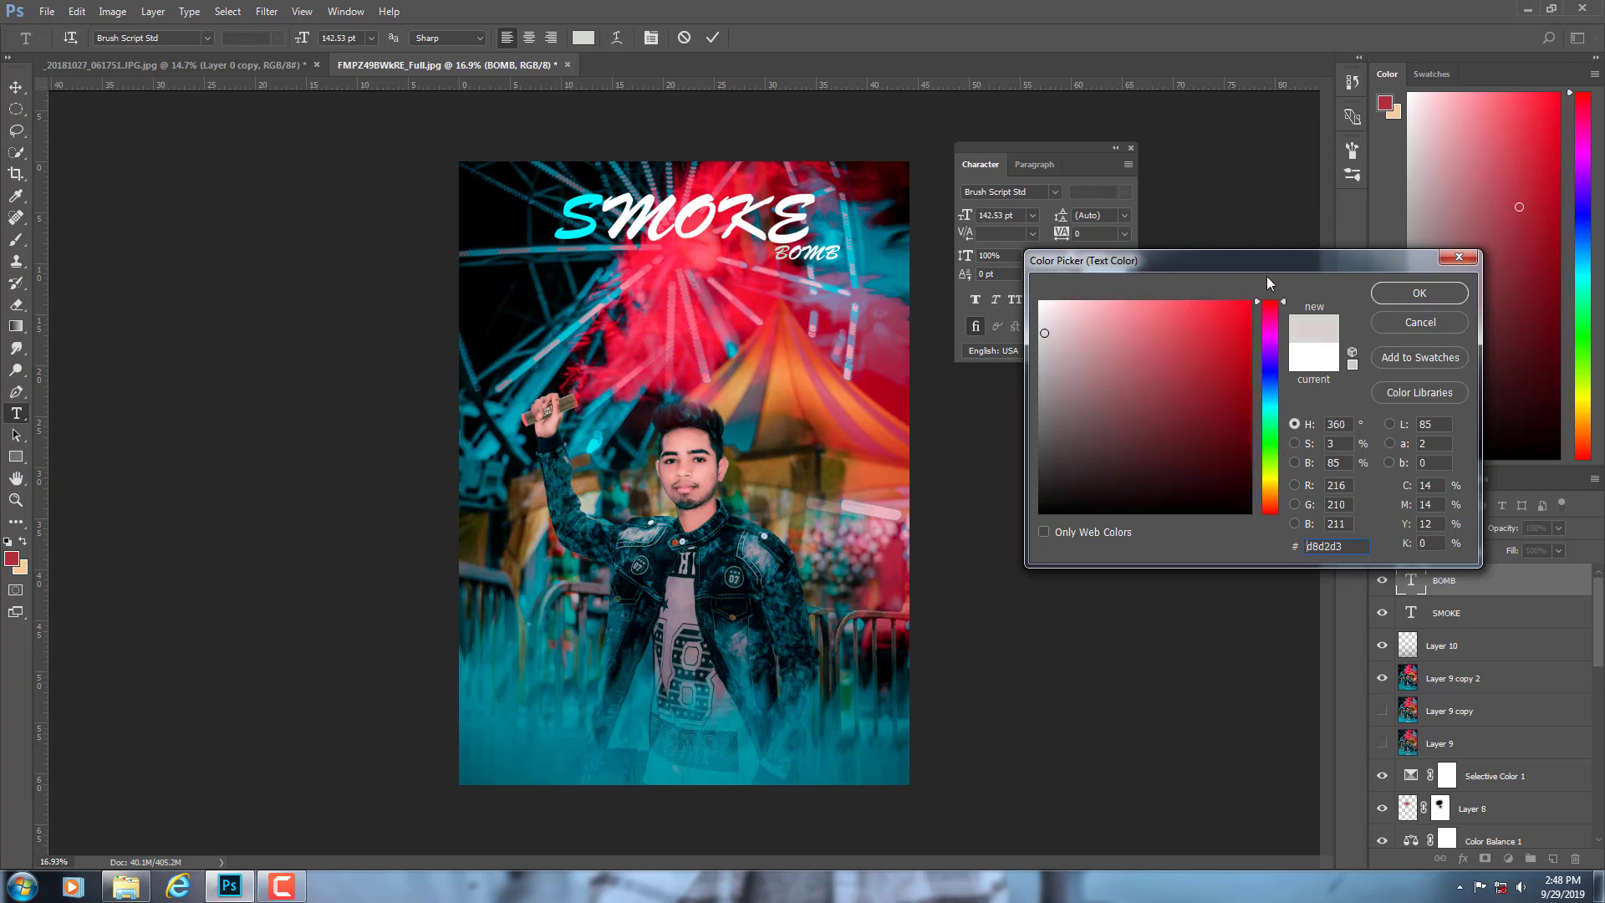
pyautogui.moveTo(1270, 393); pyautogui.dragTo(1270, 418)
pyautogui.write('00fcff')
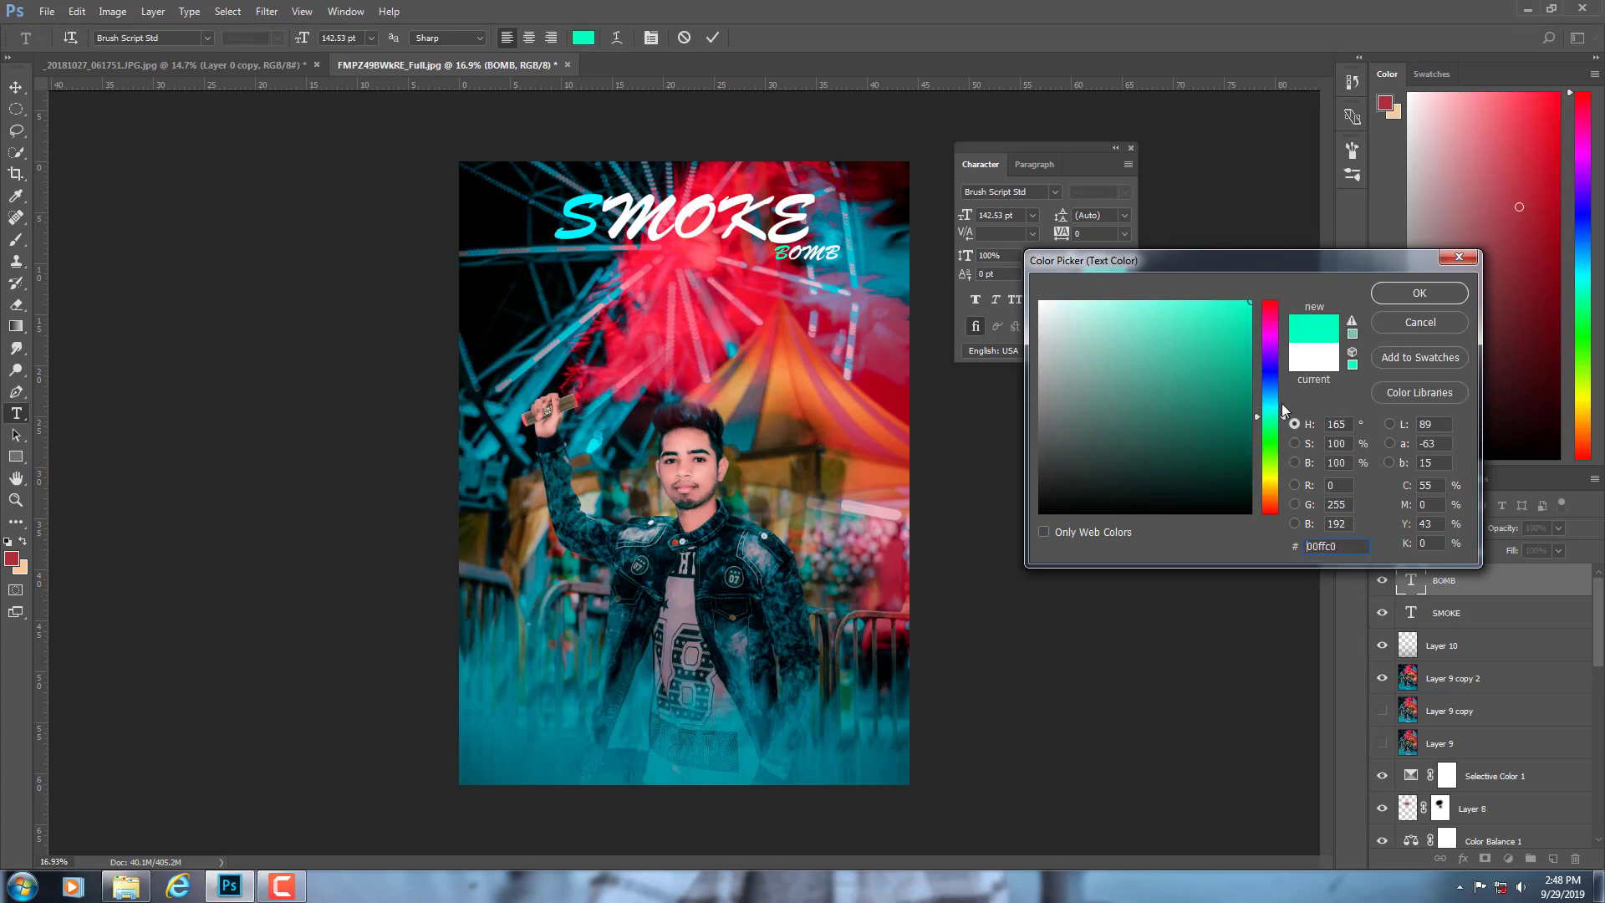
# - Finish making the letter B cyan and commit the title text edits
pyautogui.click(1419, 292)
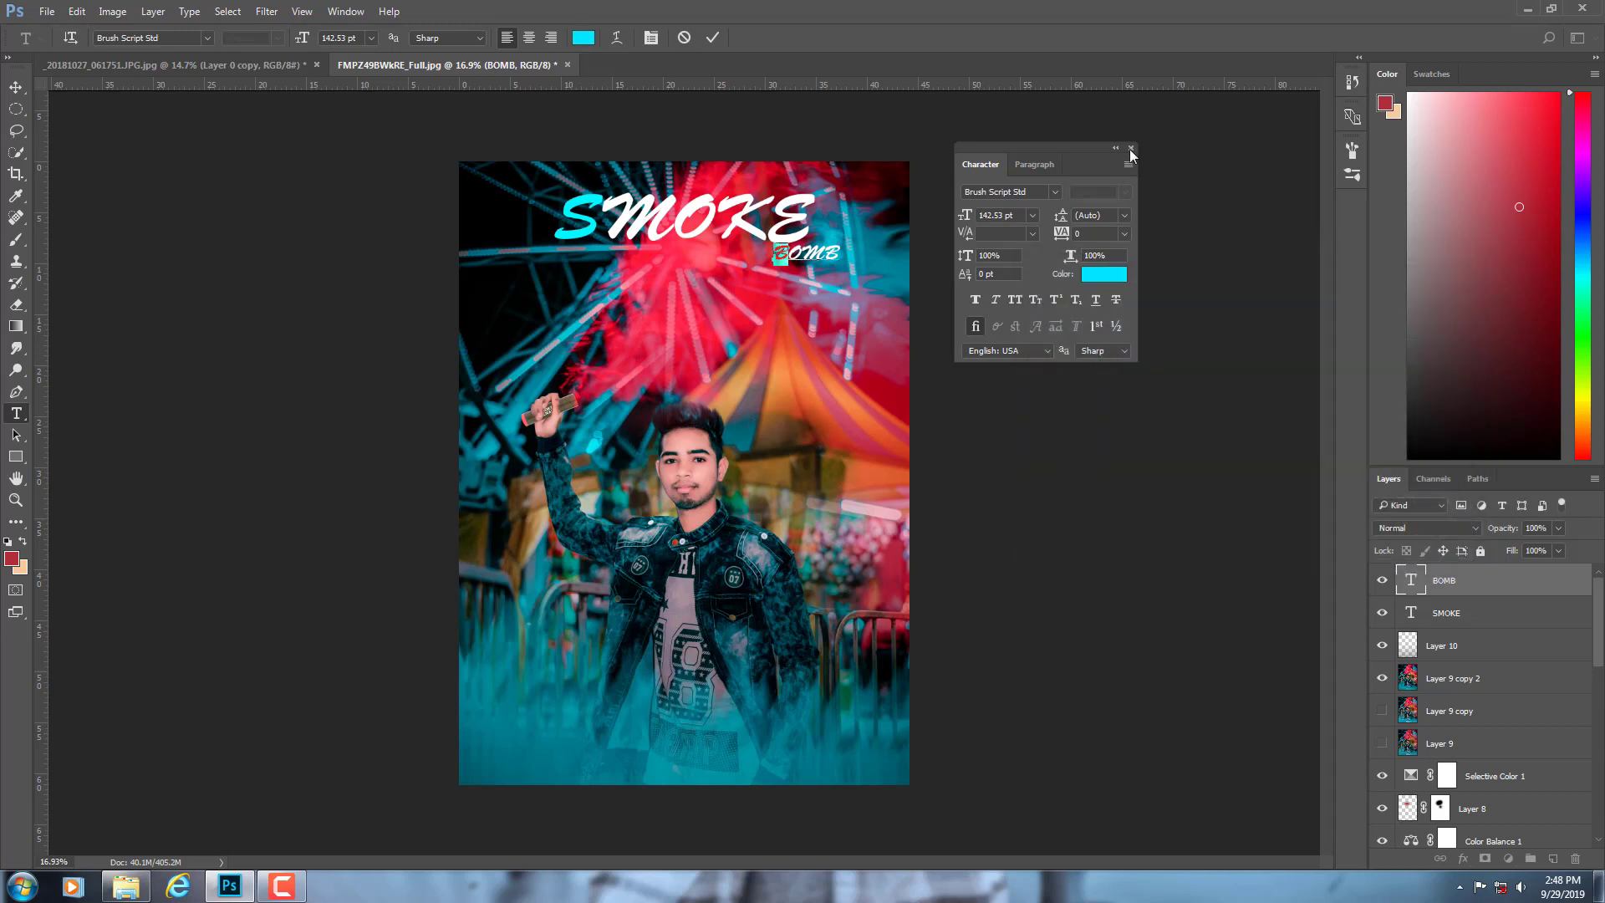
pyautogui.click(1130, 148)
pyautogui.click(1444, 643)
# - On a new layer, draw a gradient darkening the image top at 79% opacity
pyautogui.click(1552, 858)
pyautogui.click(16, 326)
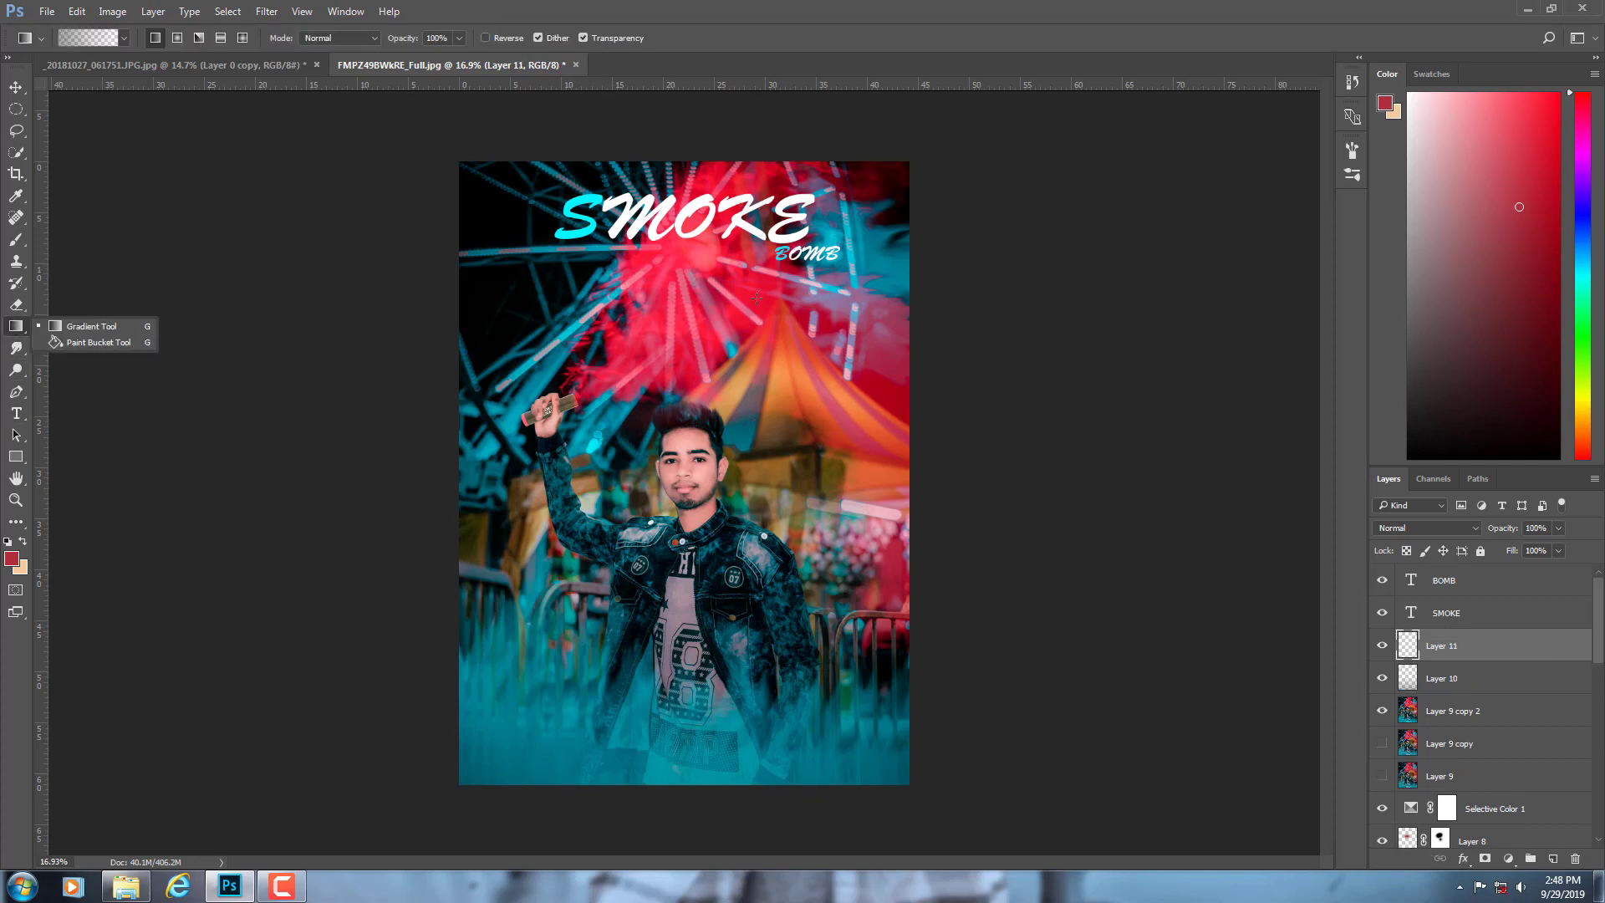
pyautogui.moveTo(677, 133); pyautogui.dragTo(675, 343)
pyautogui.moveTo(1504, 528); pyautogui.dragTo(1487, 528)
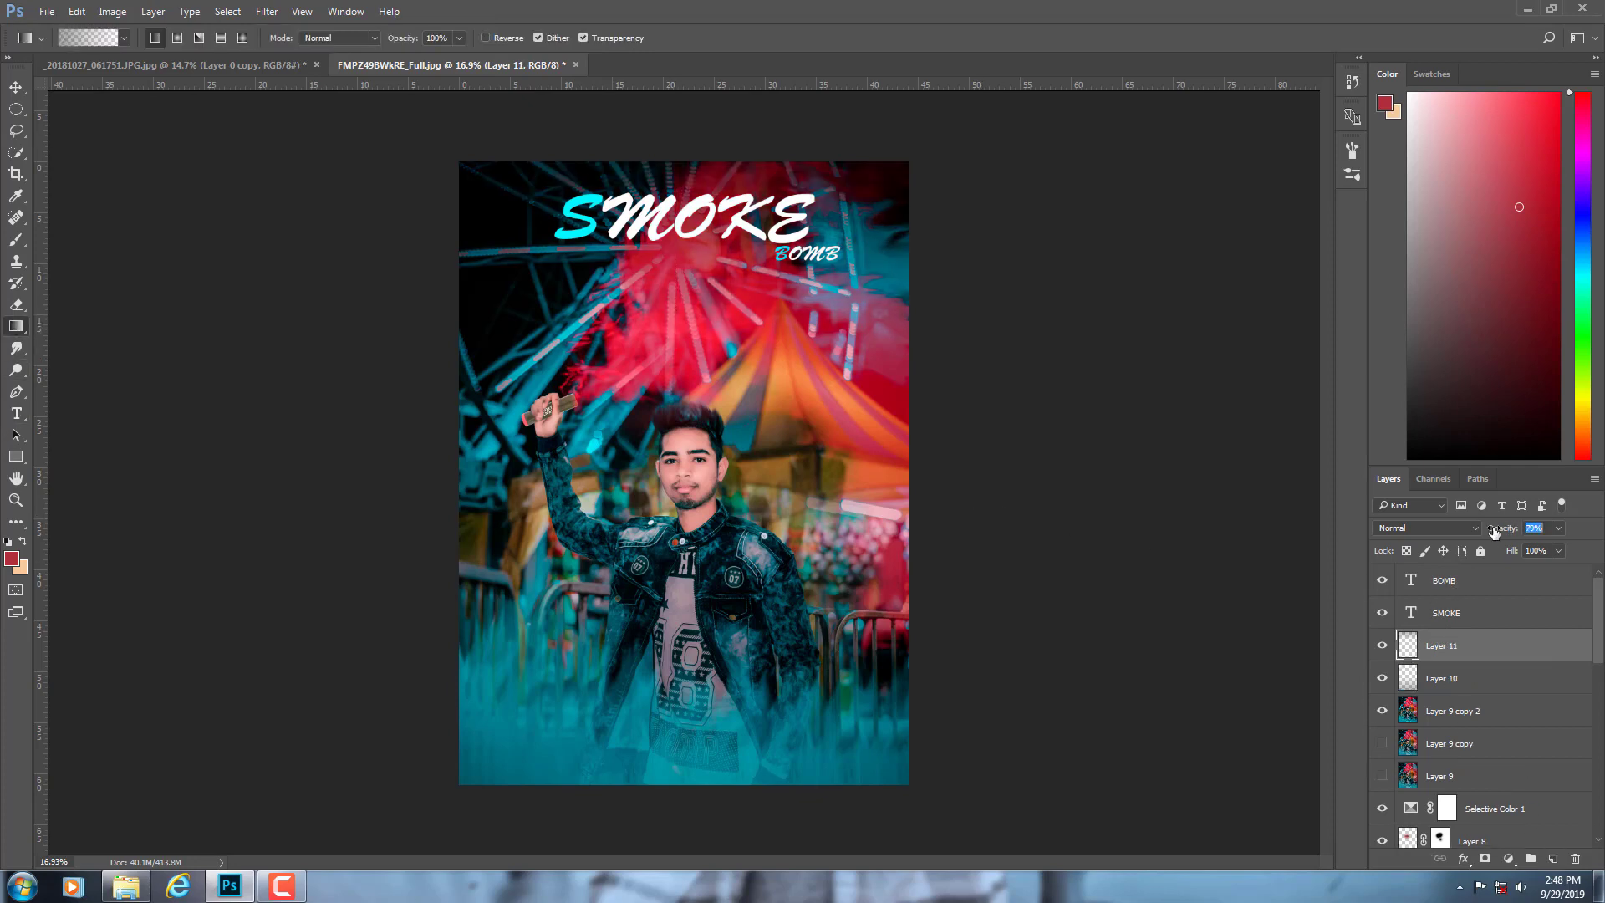
# - Scale the SMOKE and BOMB title layers down to about 77%
pyautogui.click(1445, 627)
pyautogui.keyDown('shift'); pyautogui.click(1444, 580); pyautogui.keyUp('shift')
pyautogui.click(16, 87)
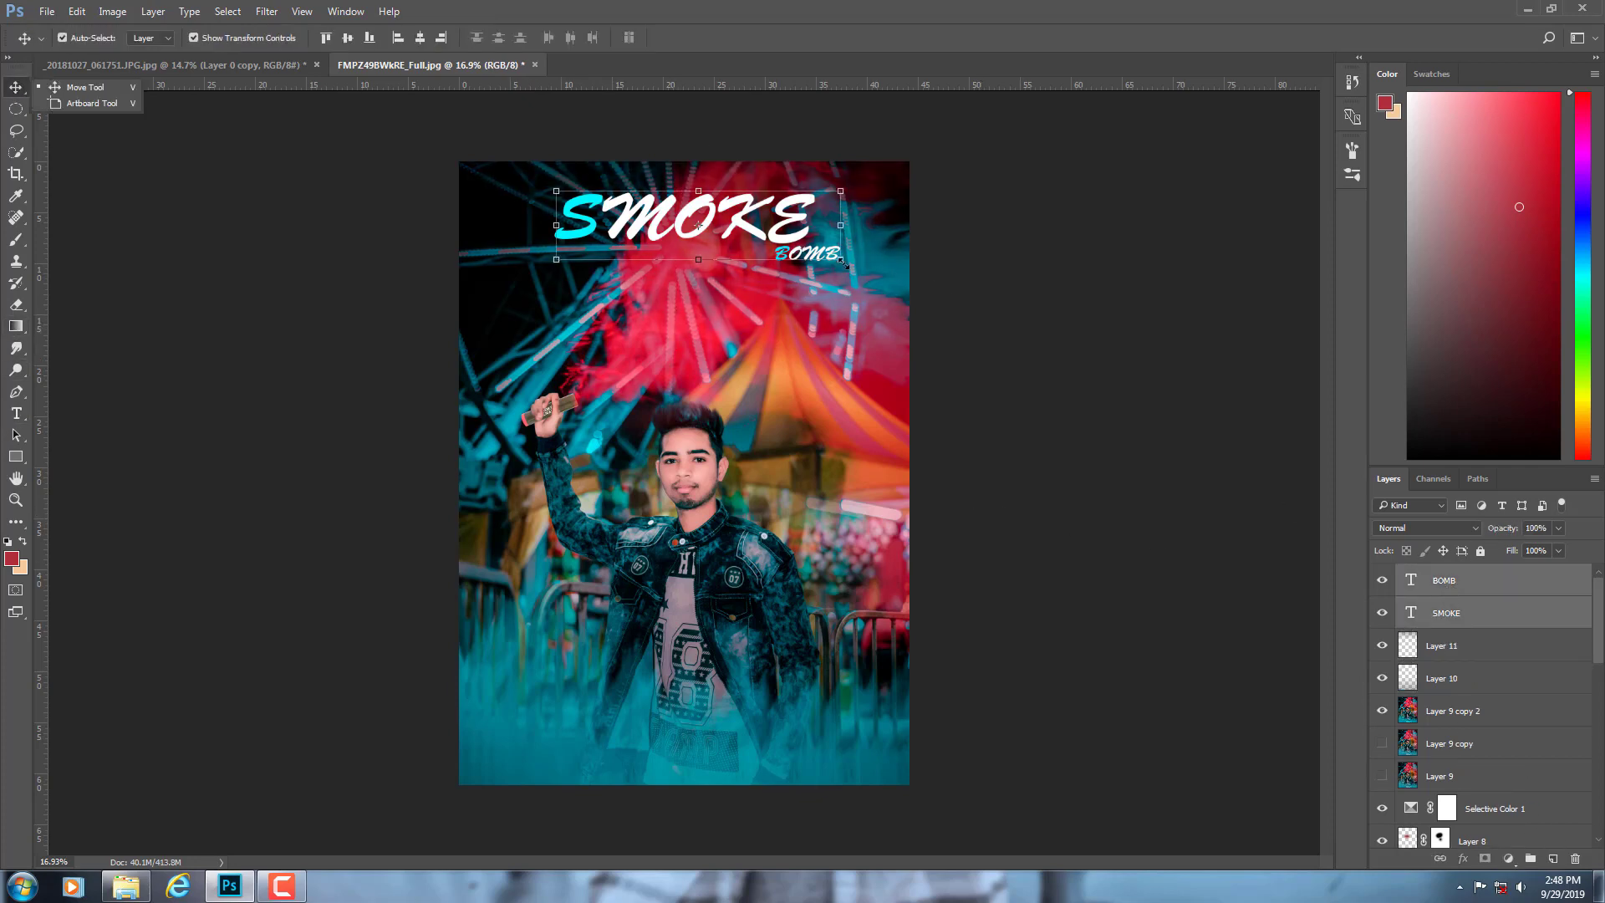
pyautogui.moveTo(841, 261); pyautogui.dragTo(799, 239)
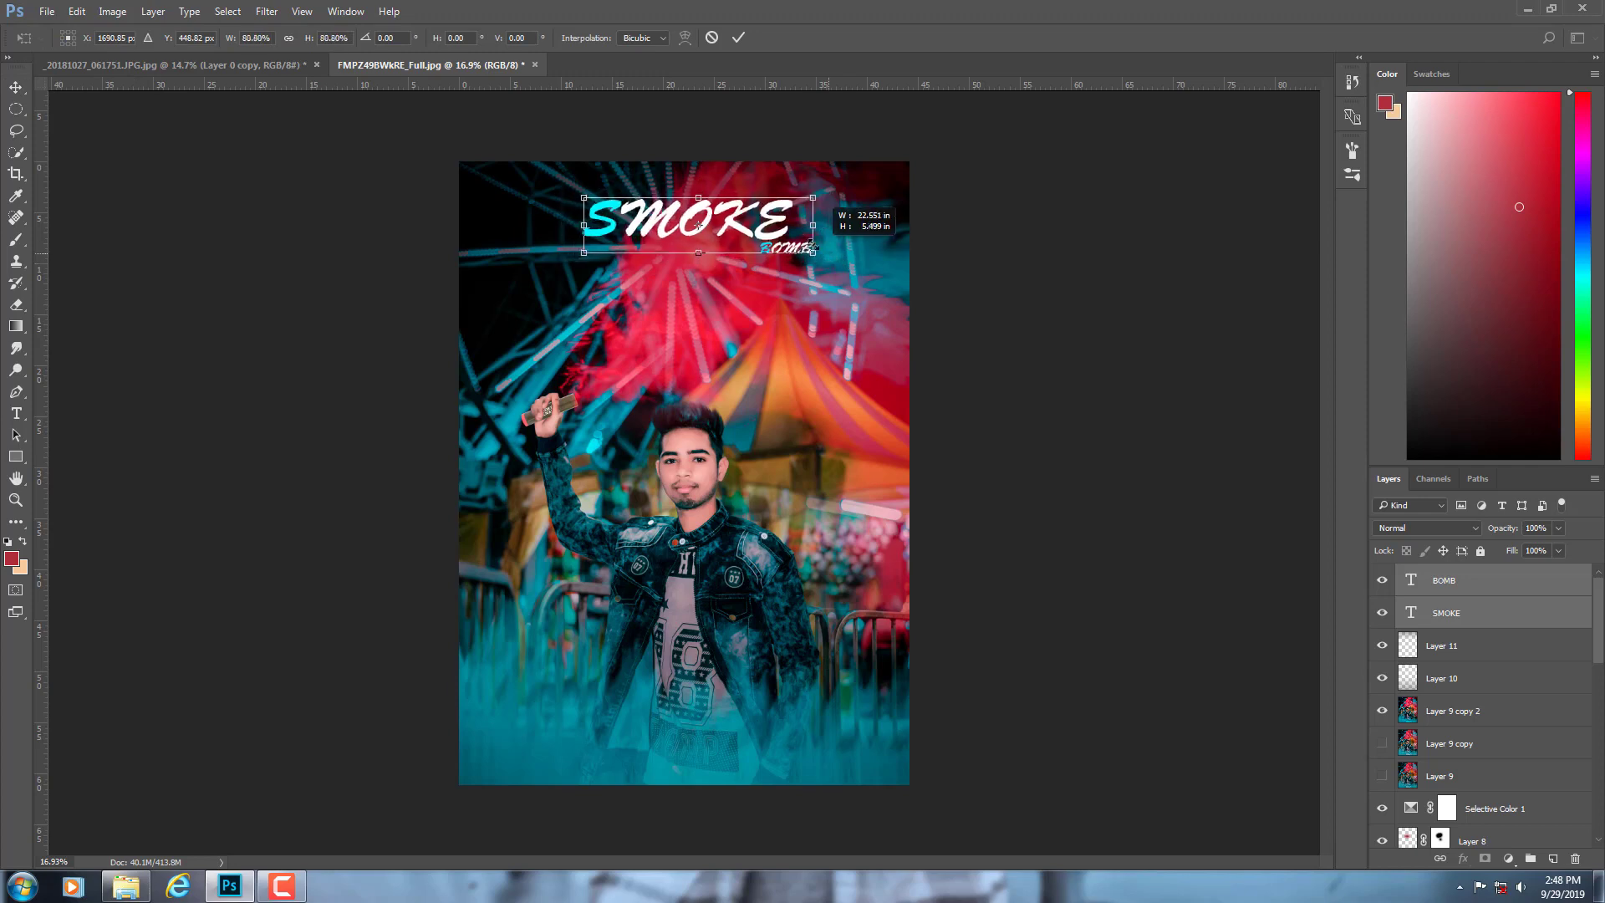
pyautogui.click(738, 38)
pyautogui.scroll(-2, 934, 539)
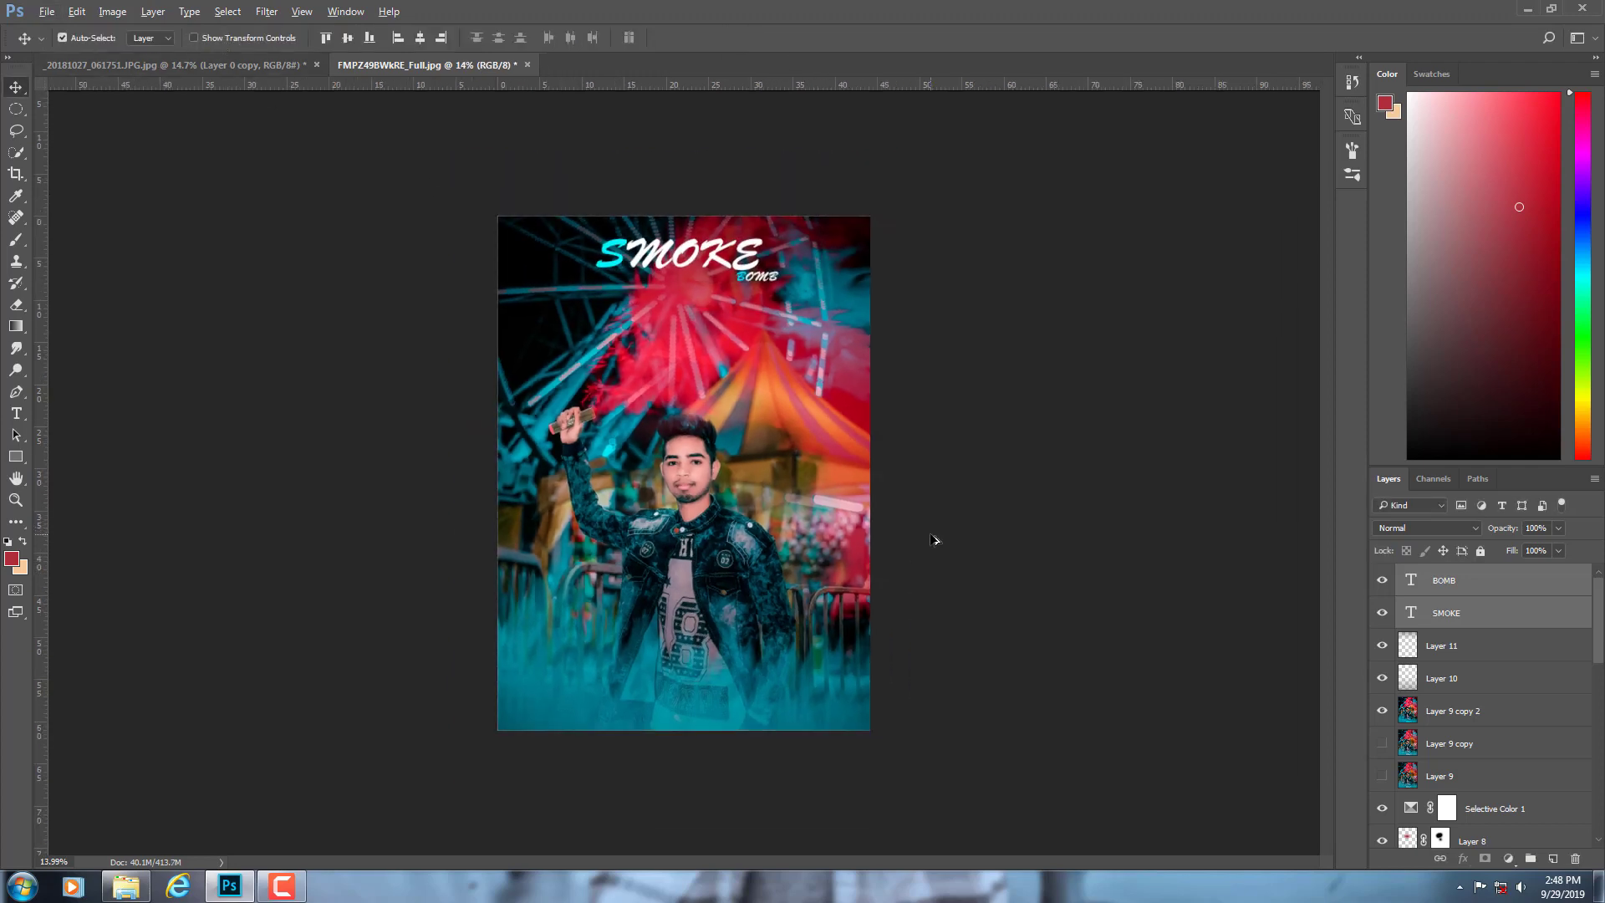
pyautogui.scroll(1, 934, 539)
pyautogui.scroll(-1, 934, 539)
# - Add a Hue/Saturation adjustment layer with Hue +1 and Saturation +3
pyautogui.click(1508, 859)
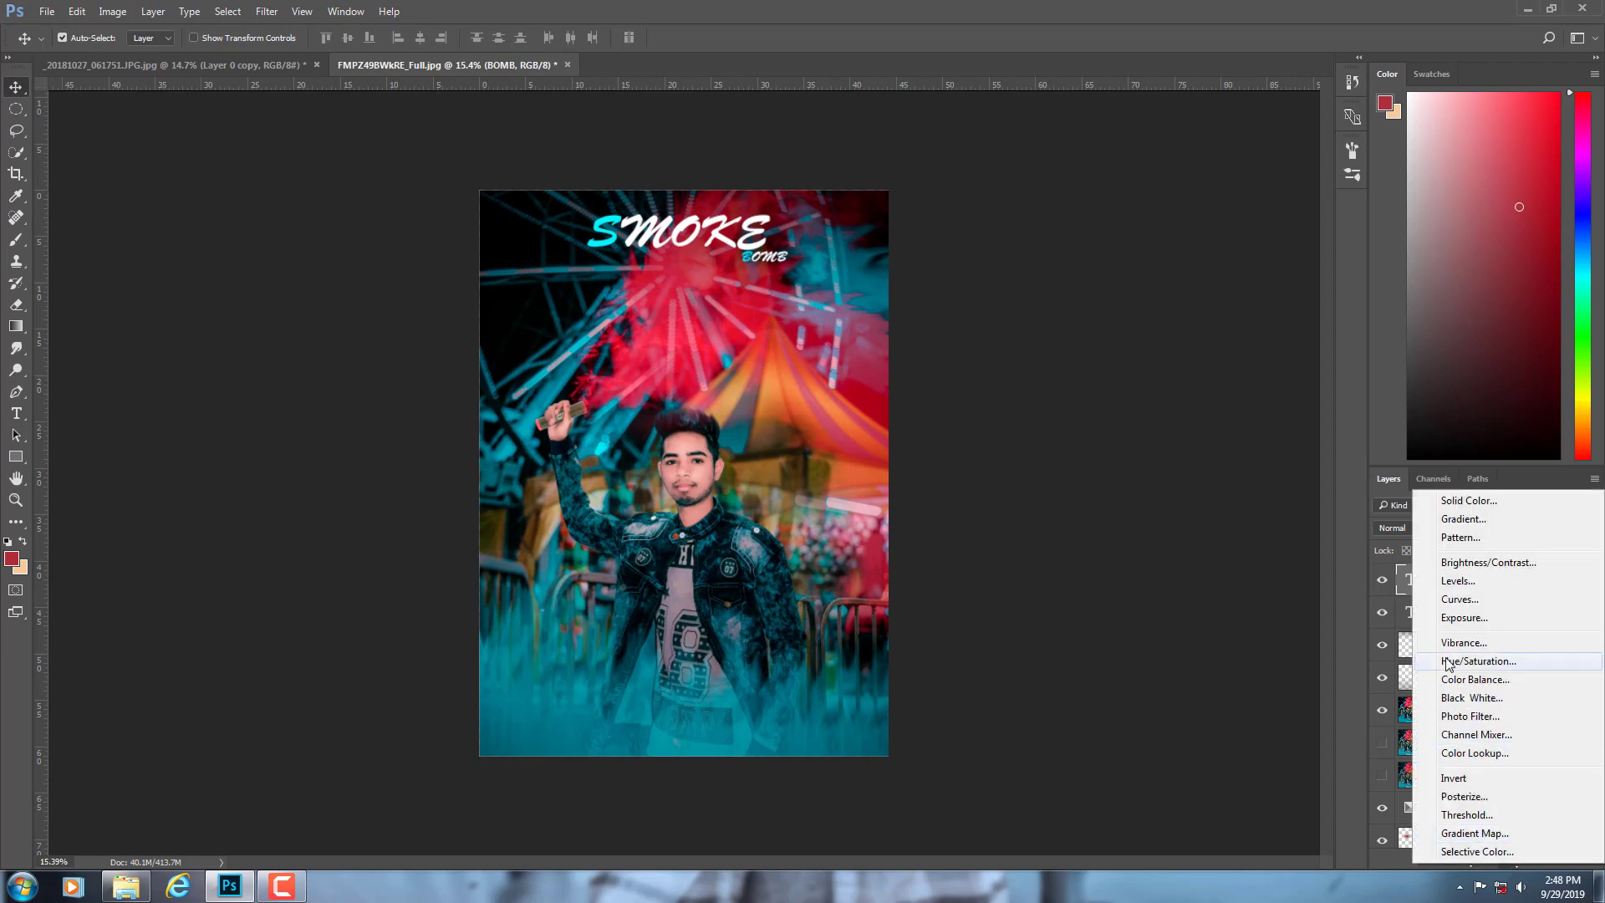
pyautogui.click(1478, 661)
pyautogui.moveTo(1026, 243); pyautogui.dragTo(1026, 248)
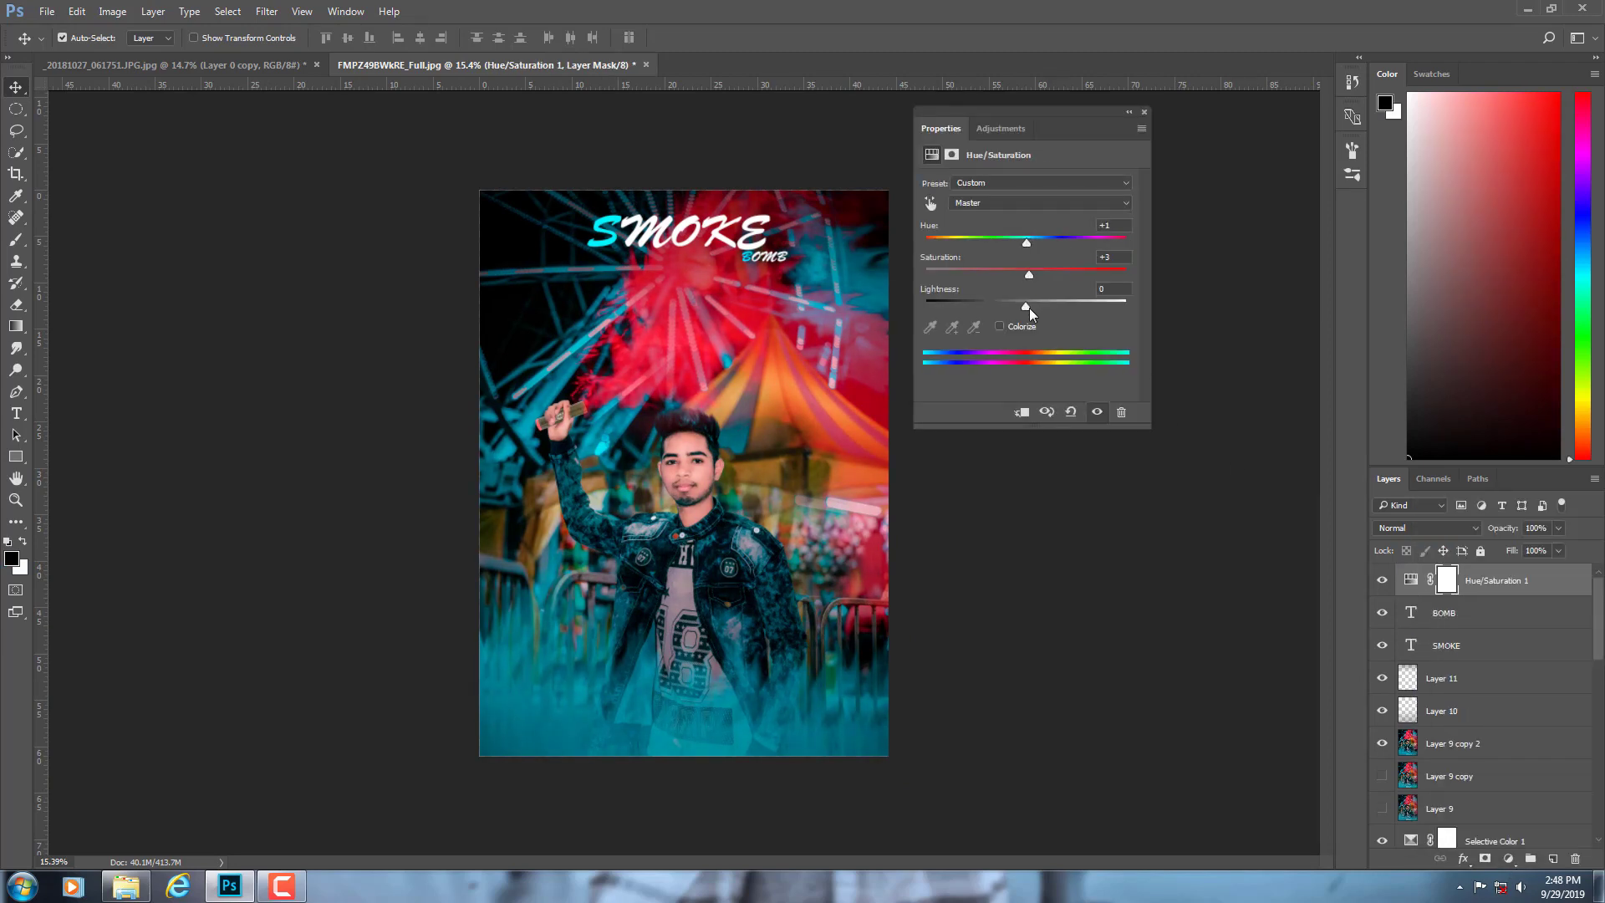
pyautogui.click(1144, 112)
# - Check the man cut-out document, then return to the SMOKE poster
pyautogui.scroll(1, 637, 474)
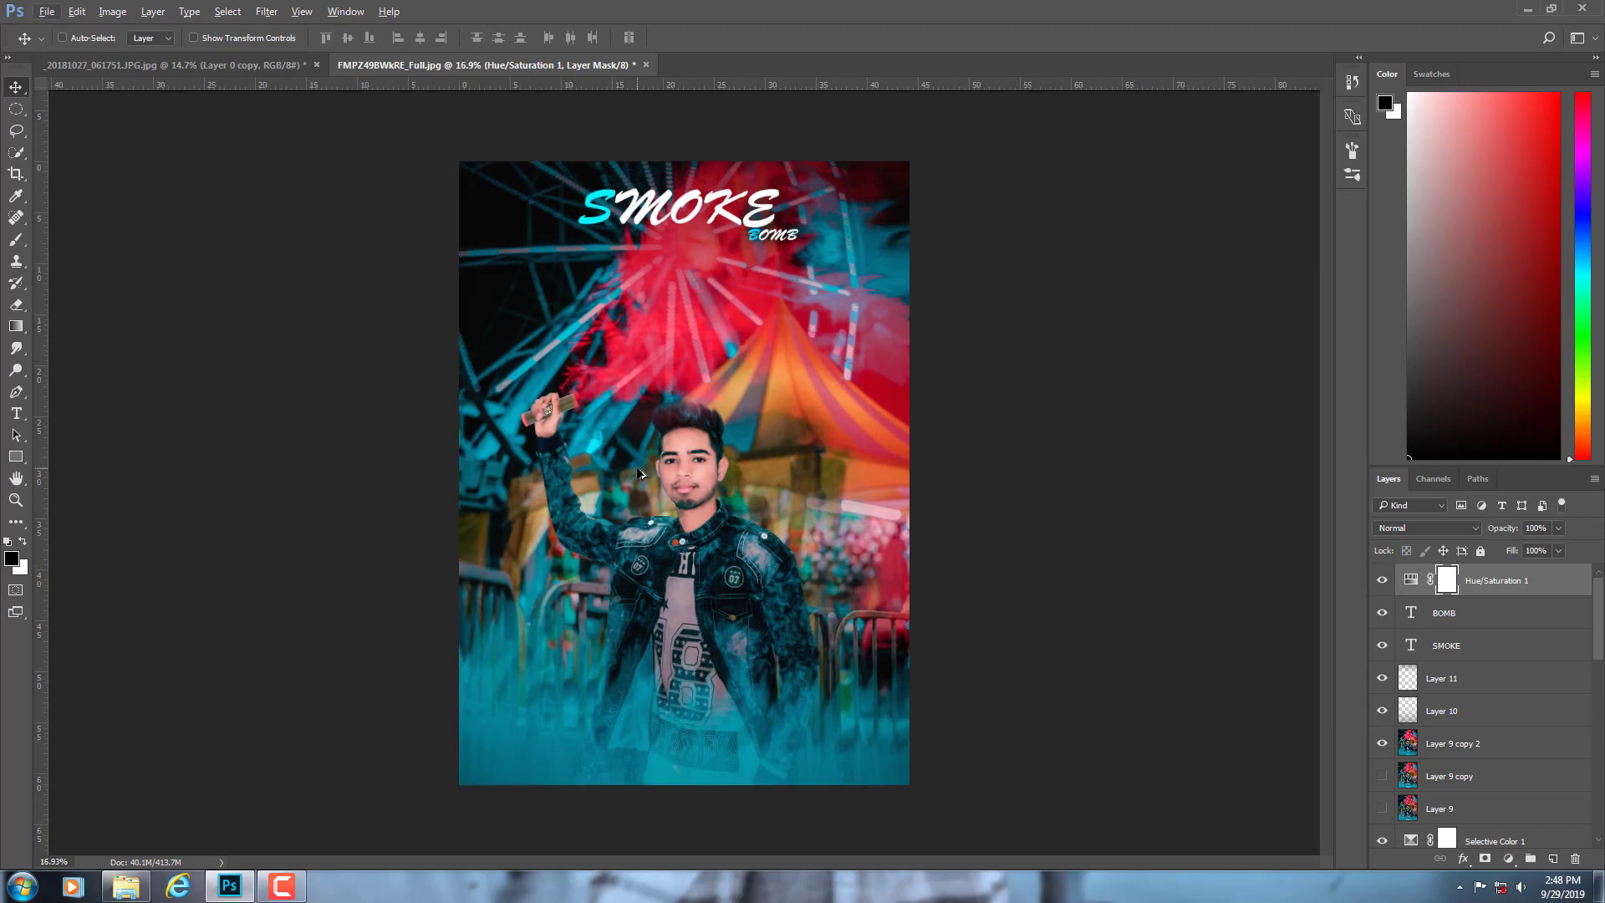
pyautogui.scroll(1, 637, 474)
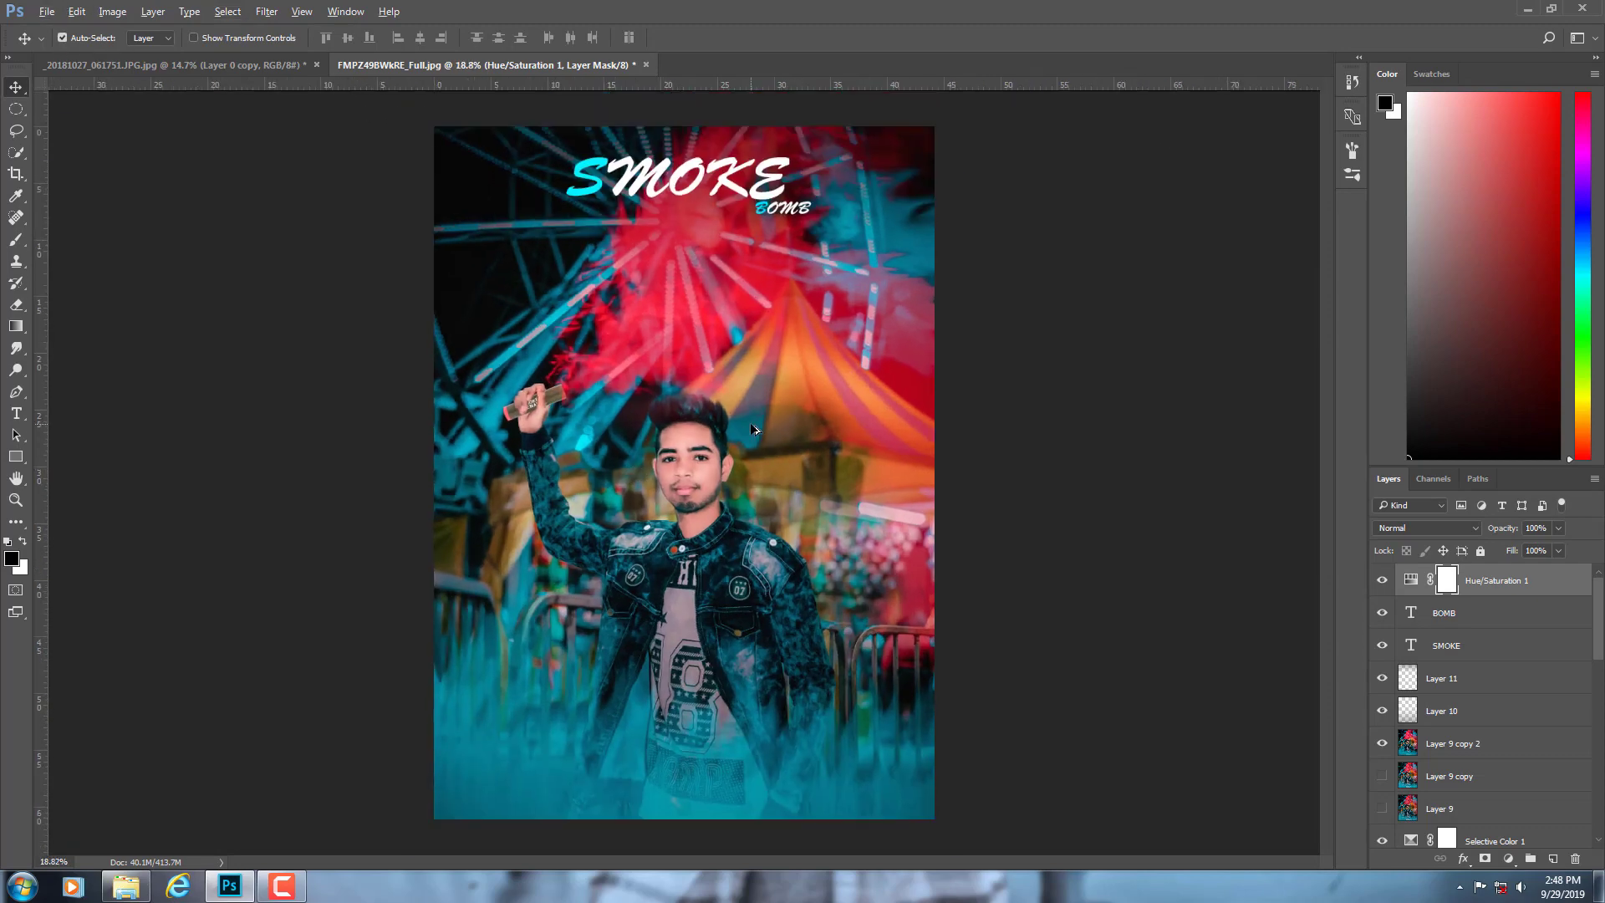
pyautogui.click(175, 65)
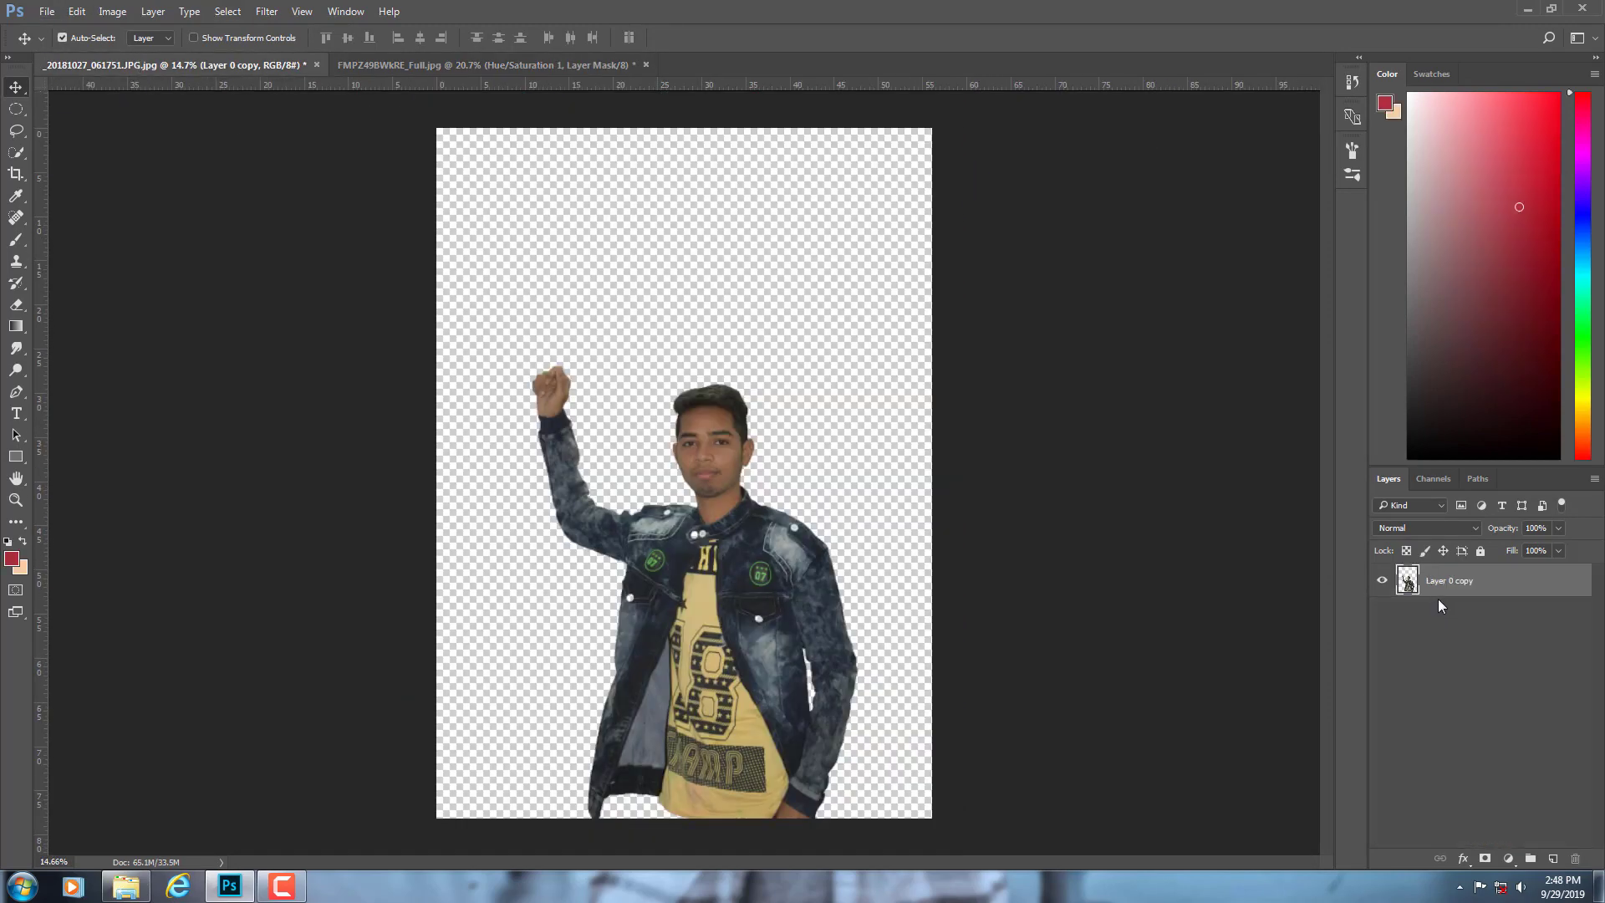
pyautogui.click(448, 58)
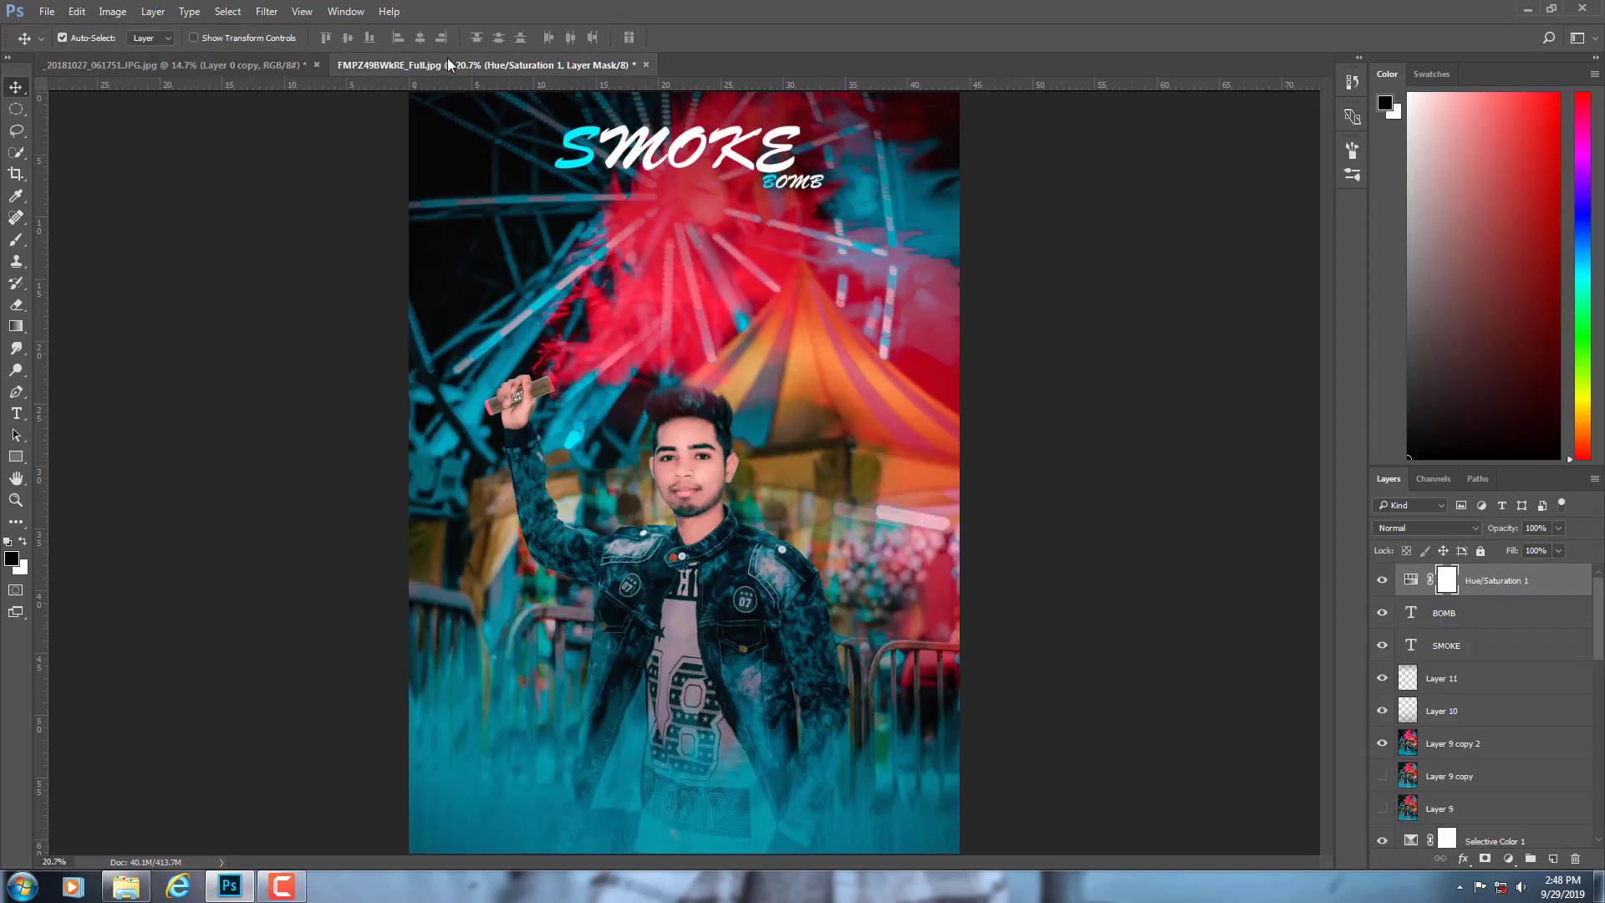
pyautogui.scroll(-1, 632, 474)
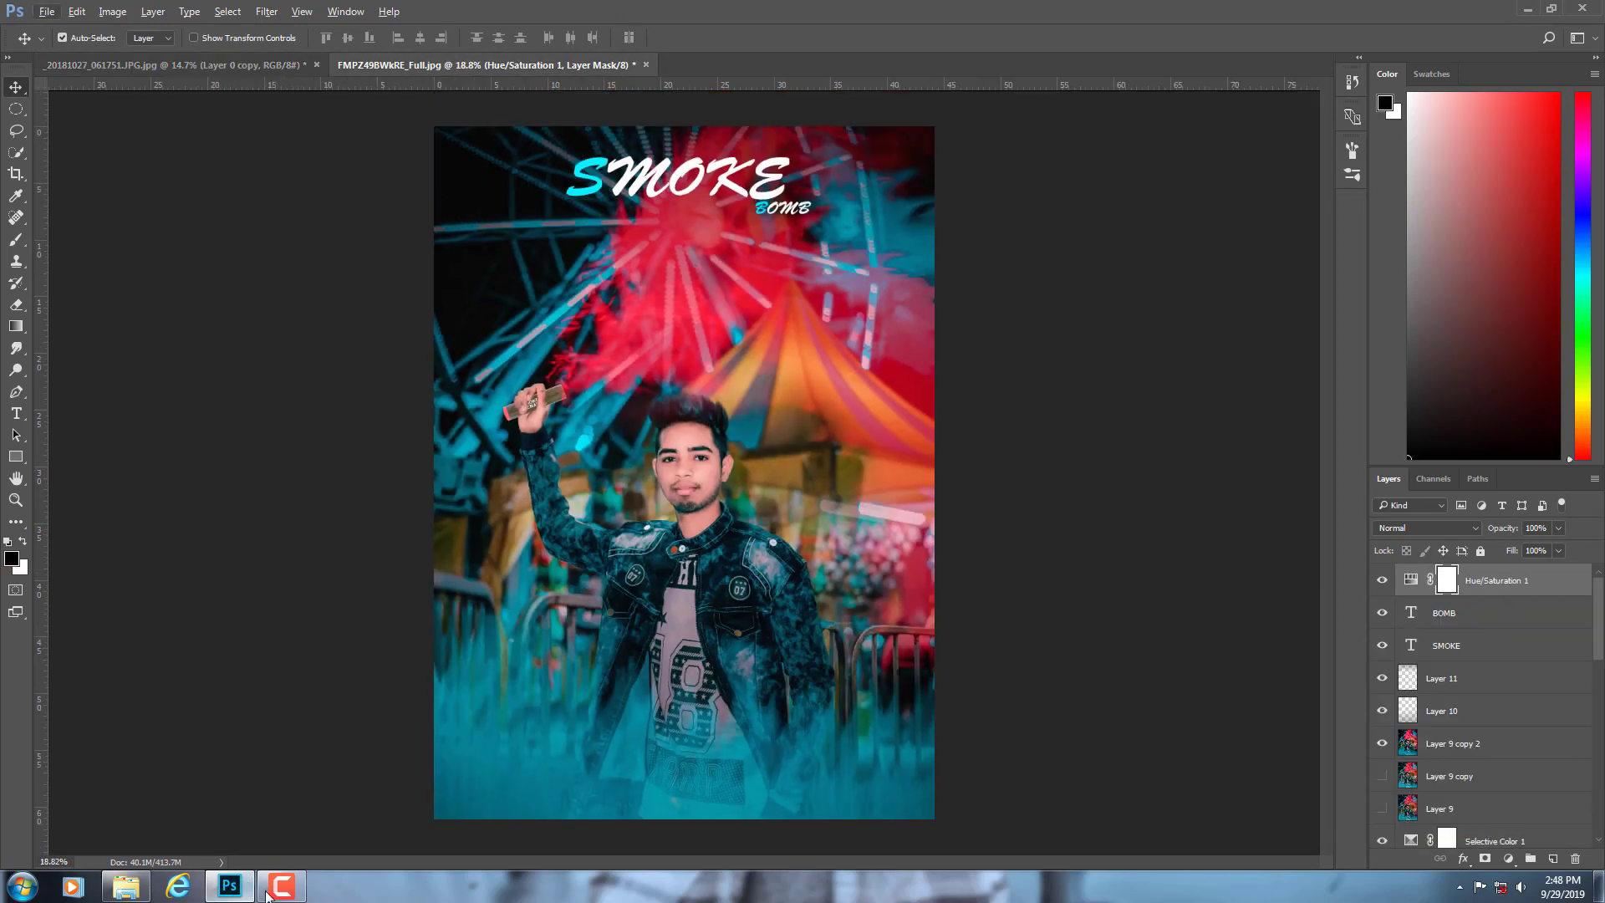